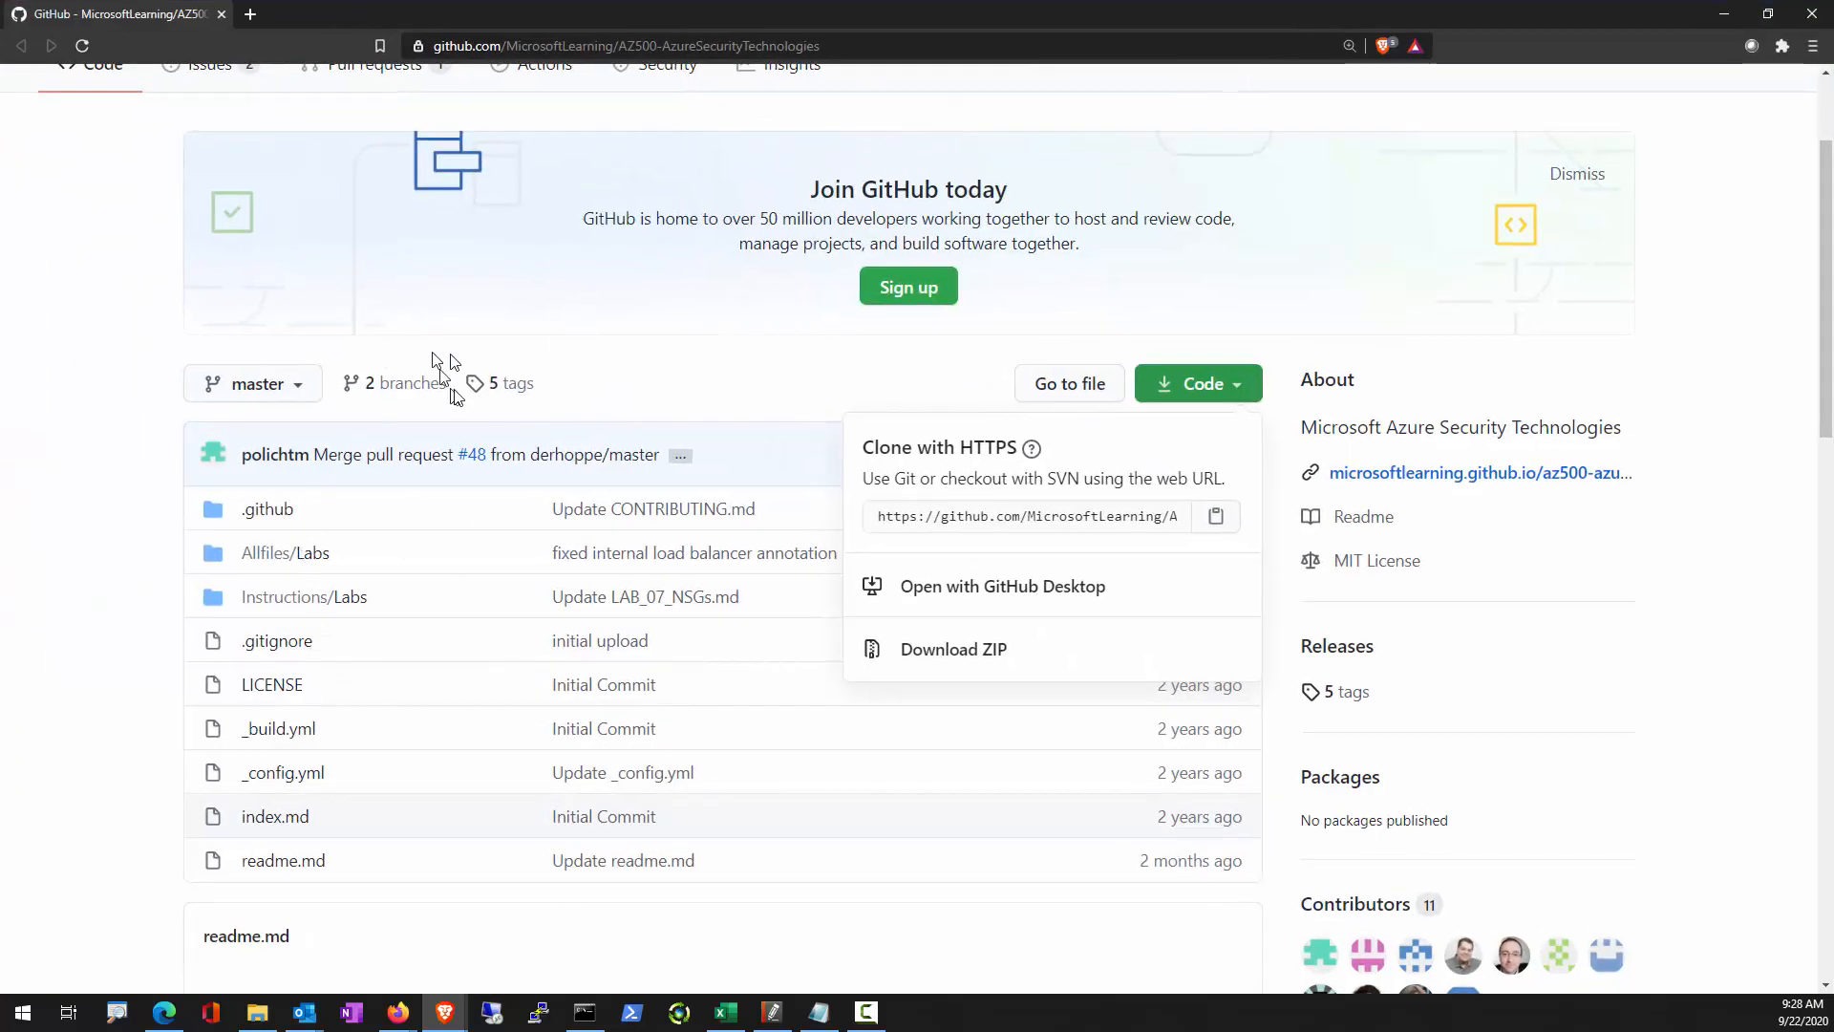
# - Close the Code clone dropdown on the AZ500-AzureSecurityTechnologies repo to reveal Allfiles and Instructions folders
pyautogui.scroll(2, 472, 339)
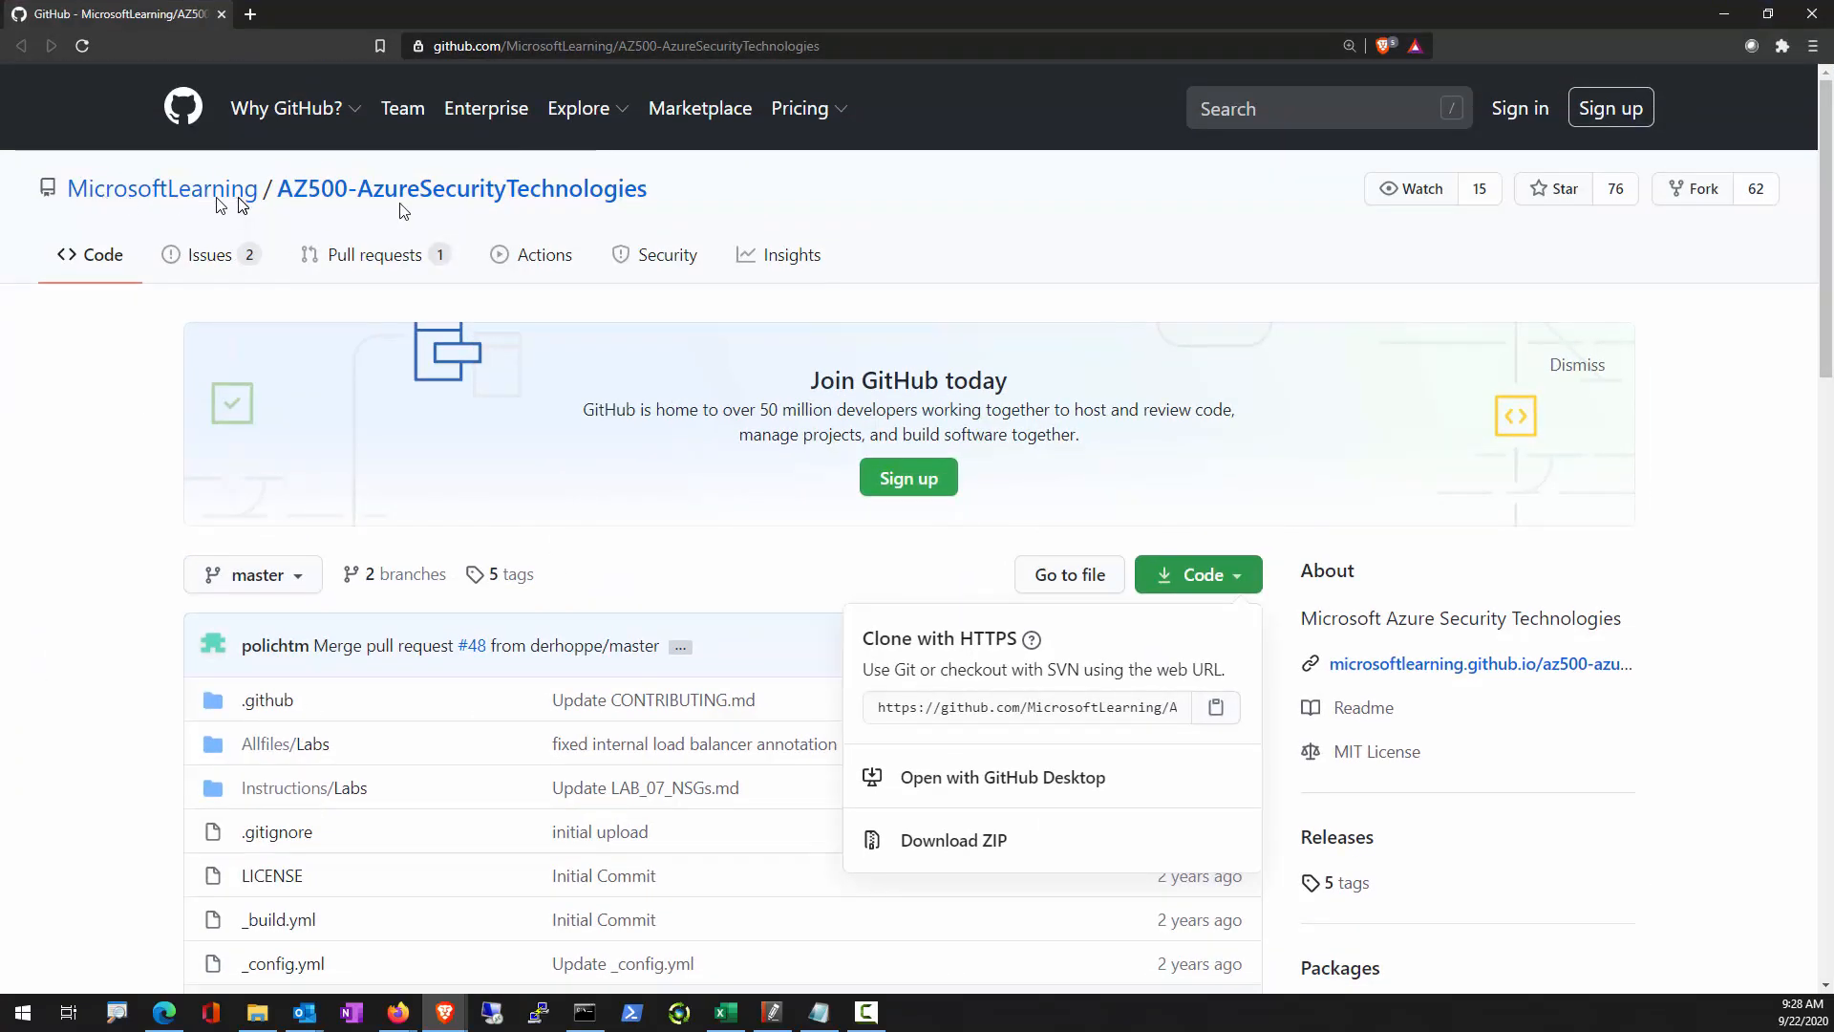
pyautogui.scroll(-2, 360, 666)
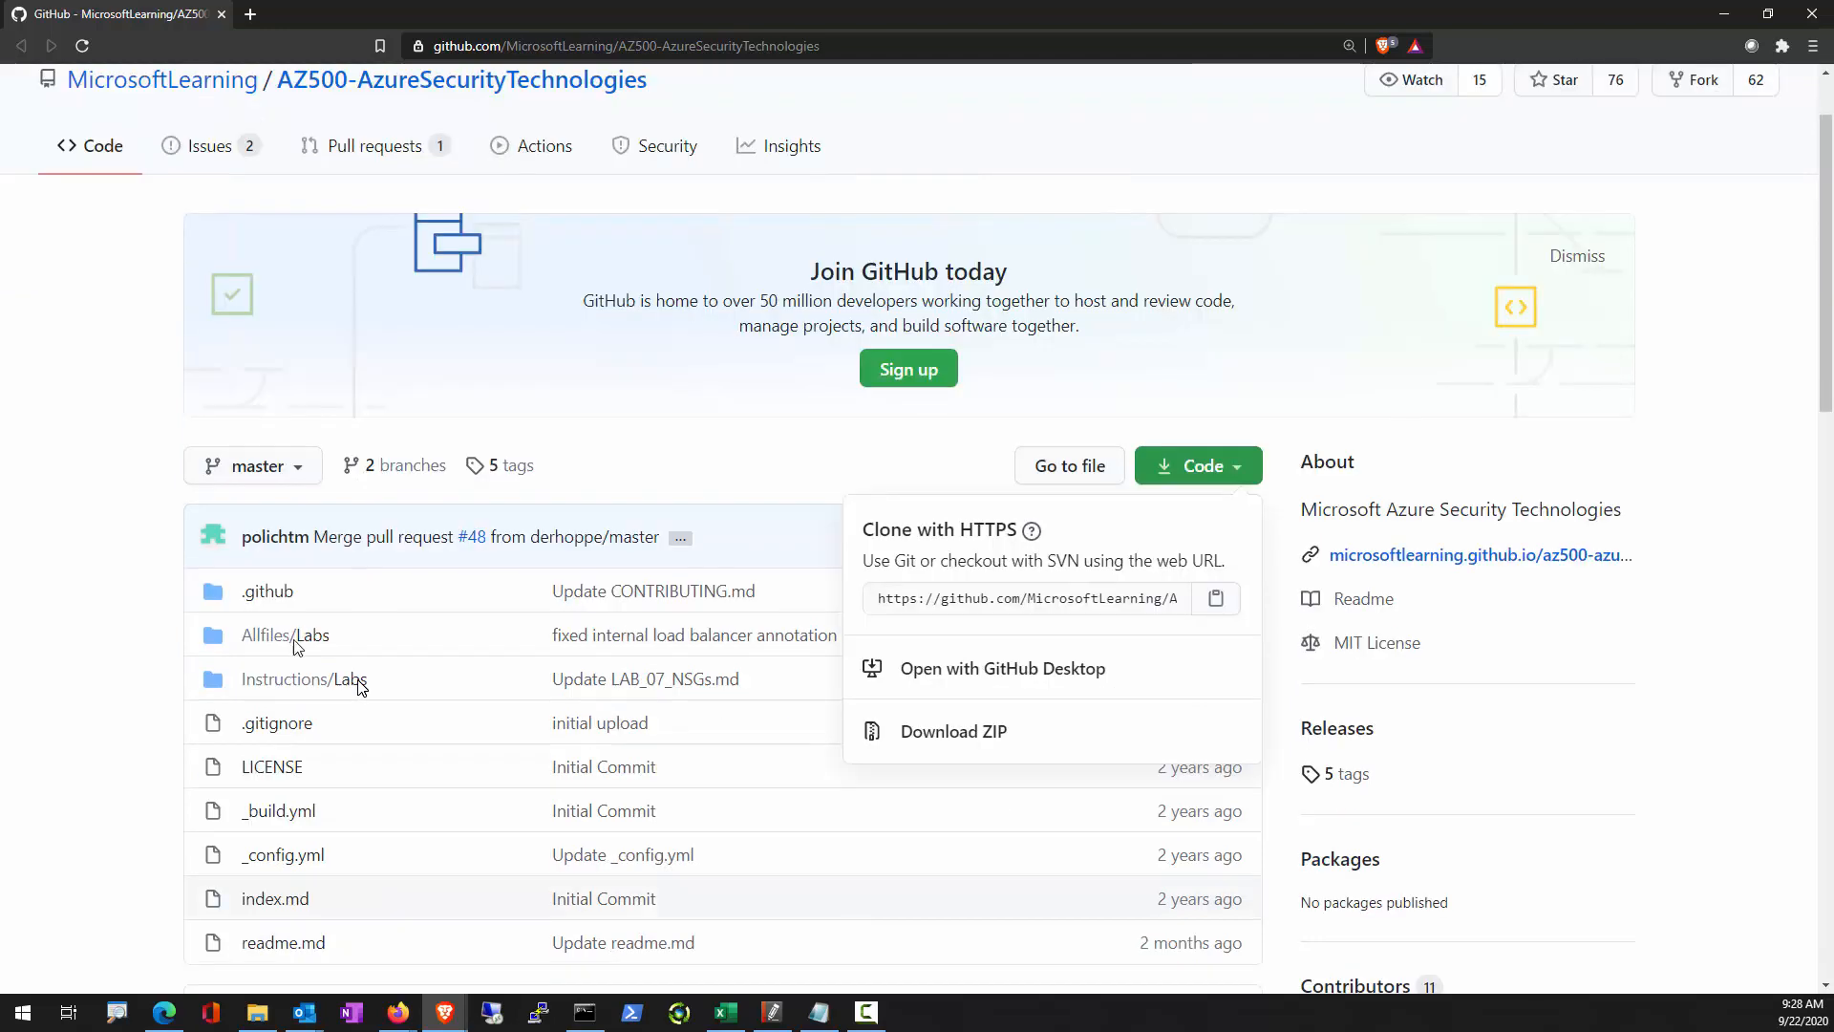
pyautogui.click(271, 561)
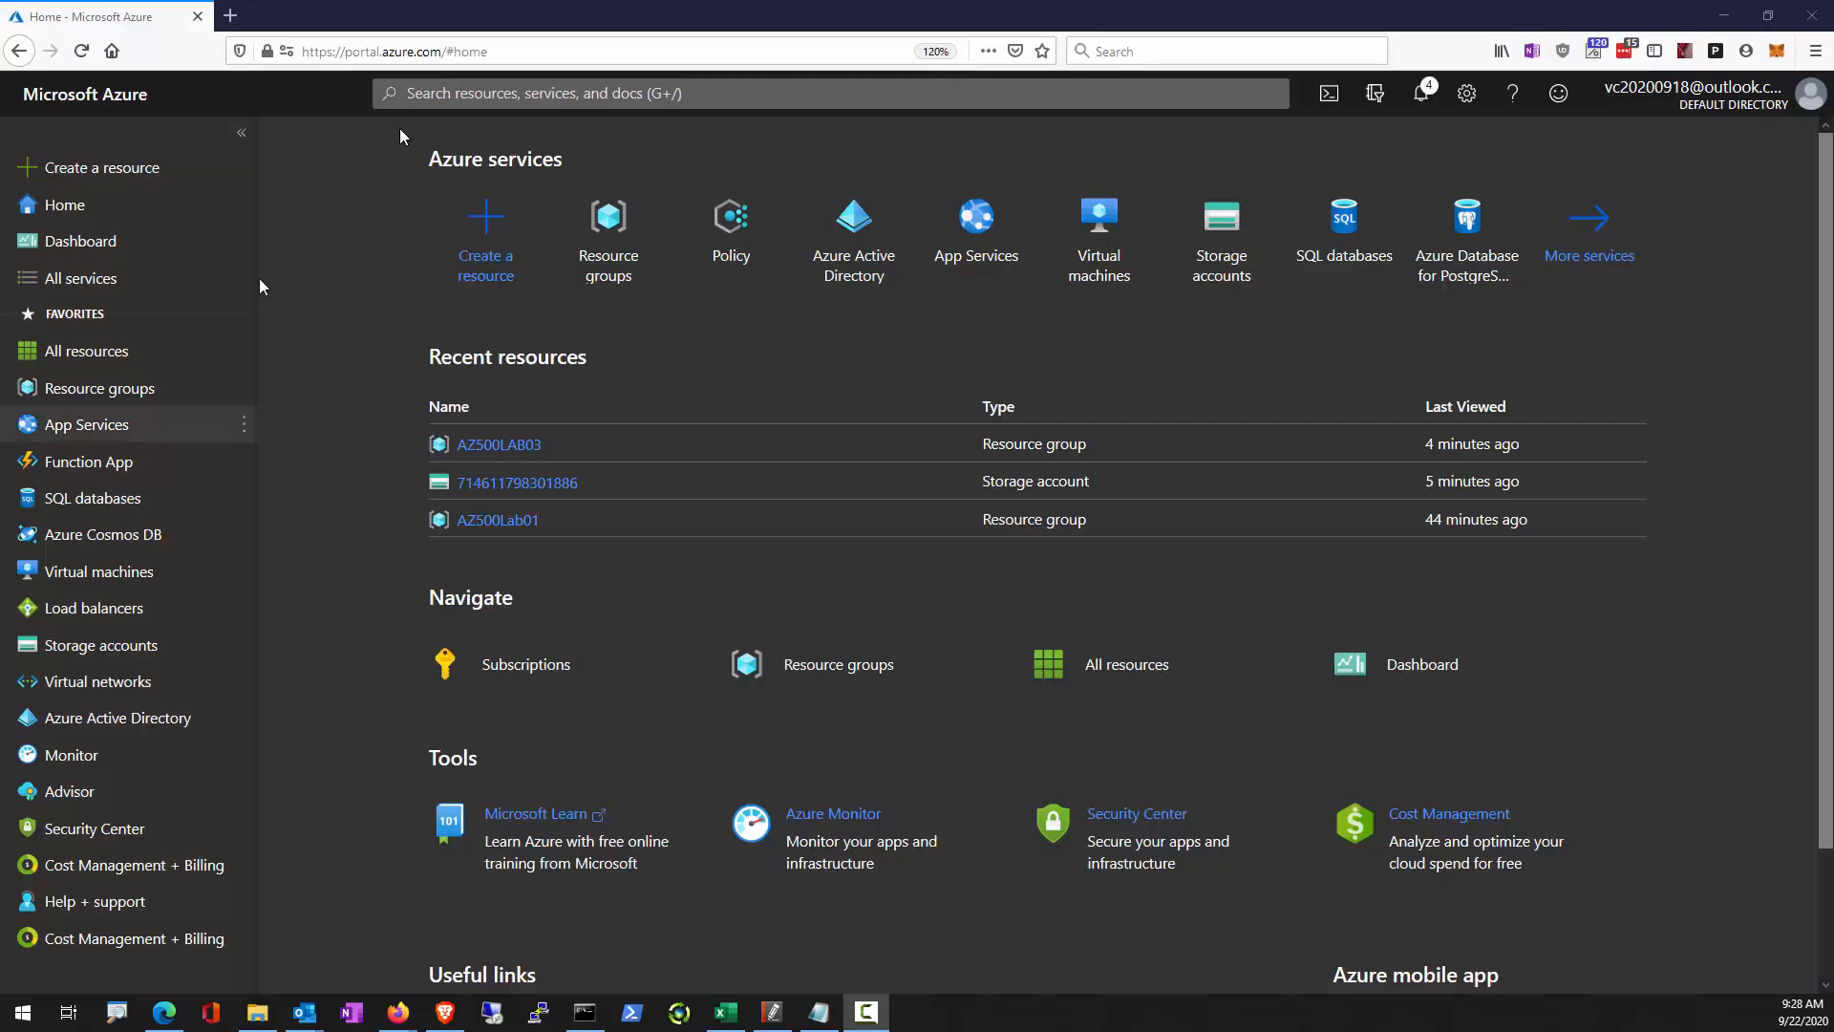
# - Search the portal for 'template' and choose to build a custom deployment template in the editor
pyautogui.click(540, 95)
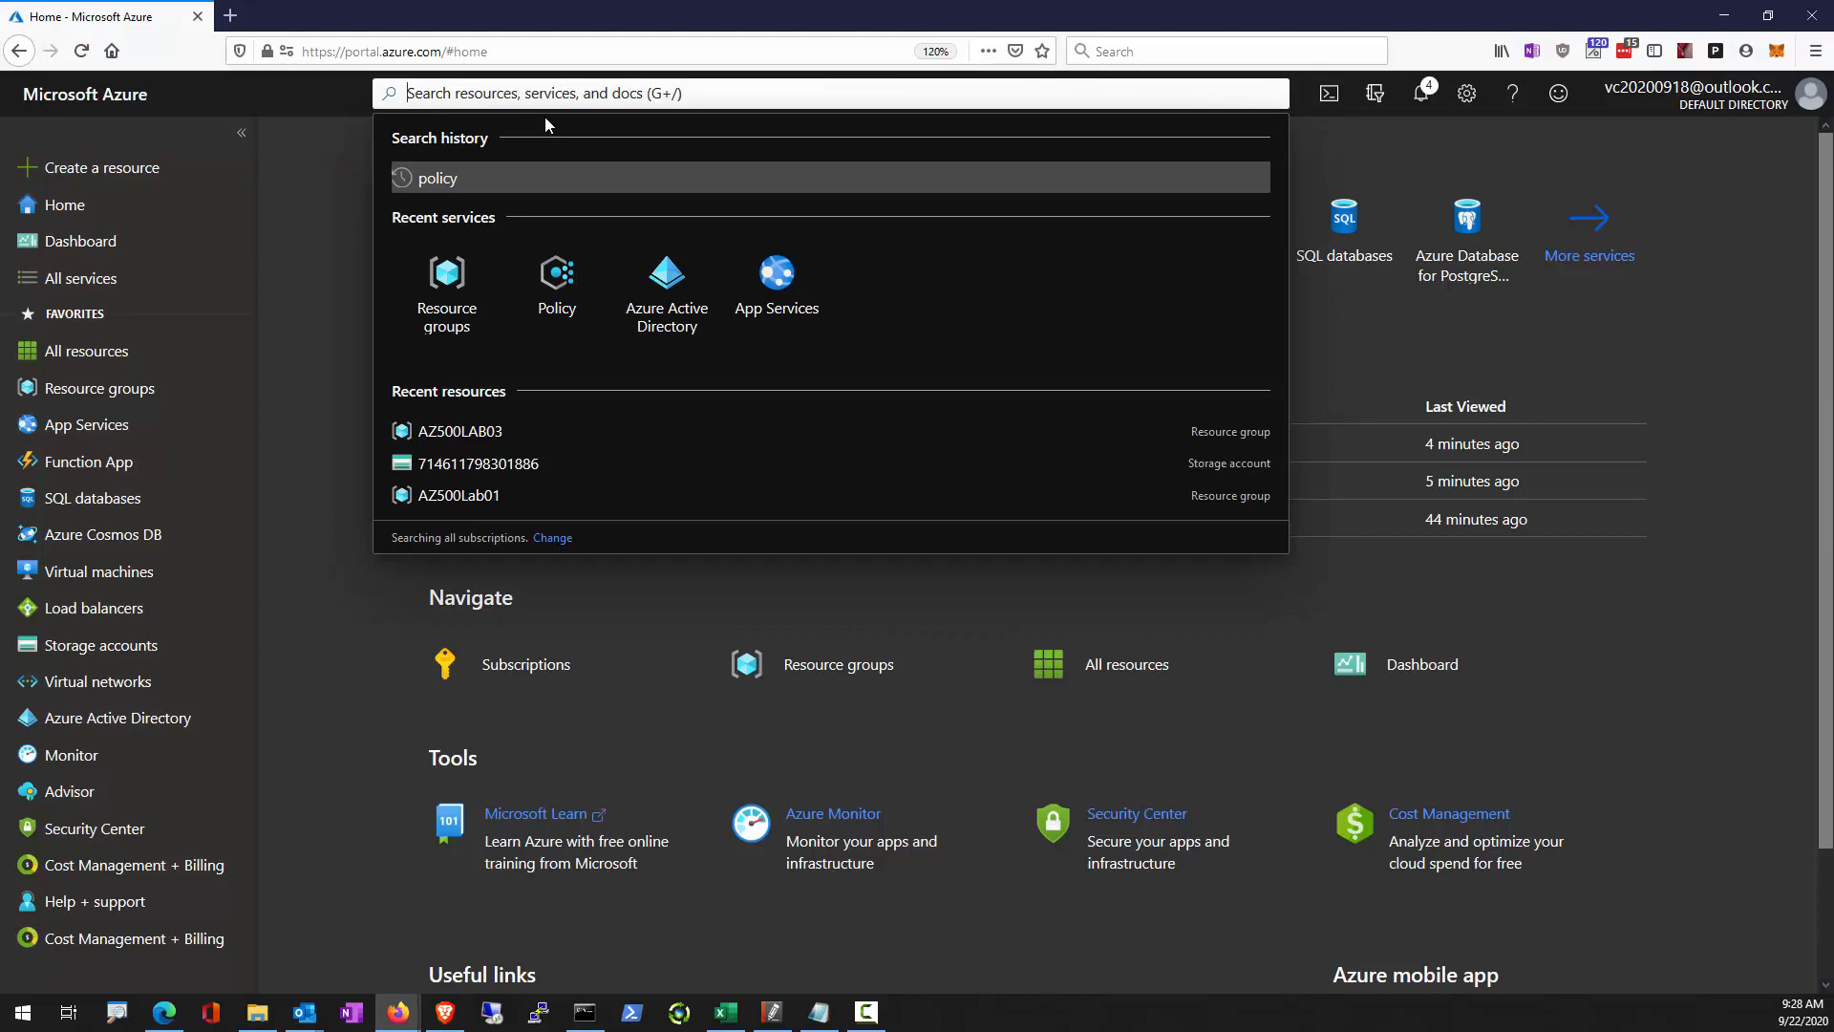
pyautogui.write('template')
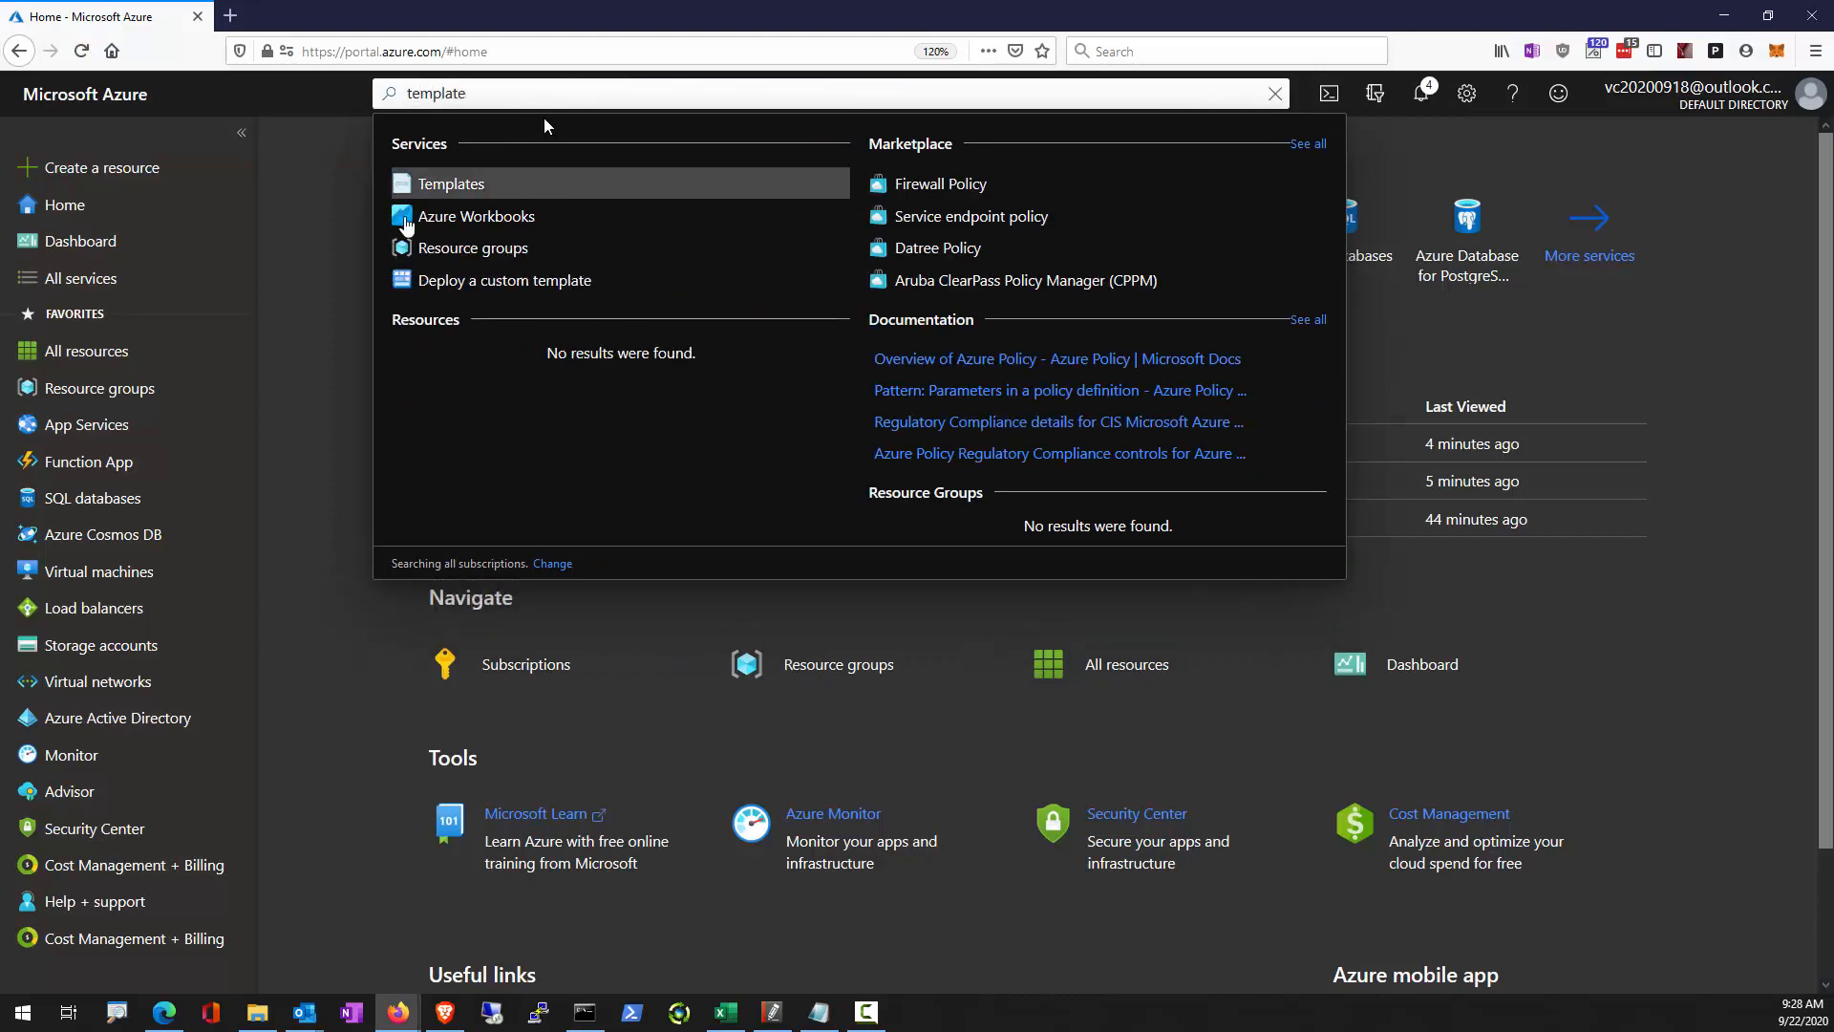
pyautogui.click(421, 212)
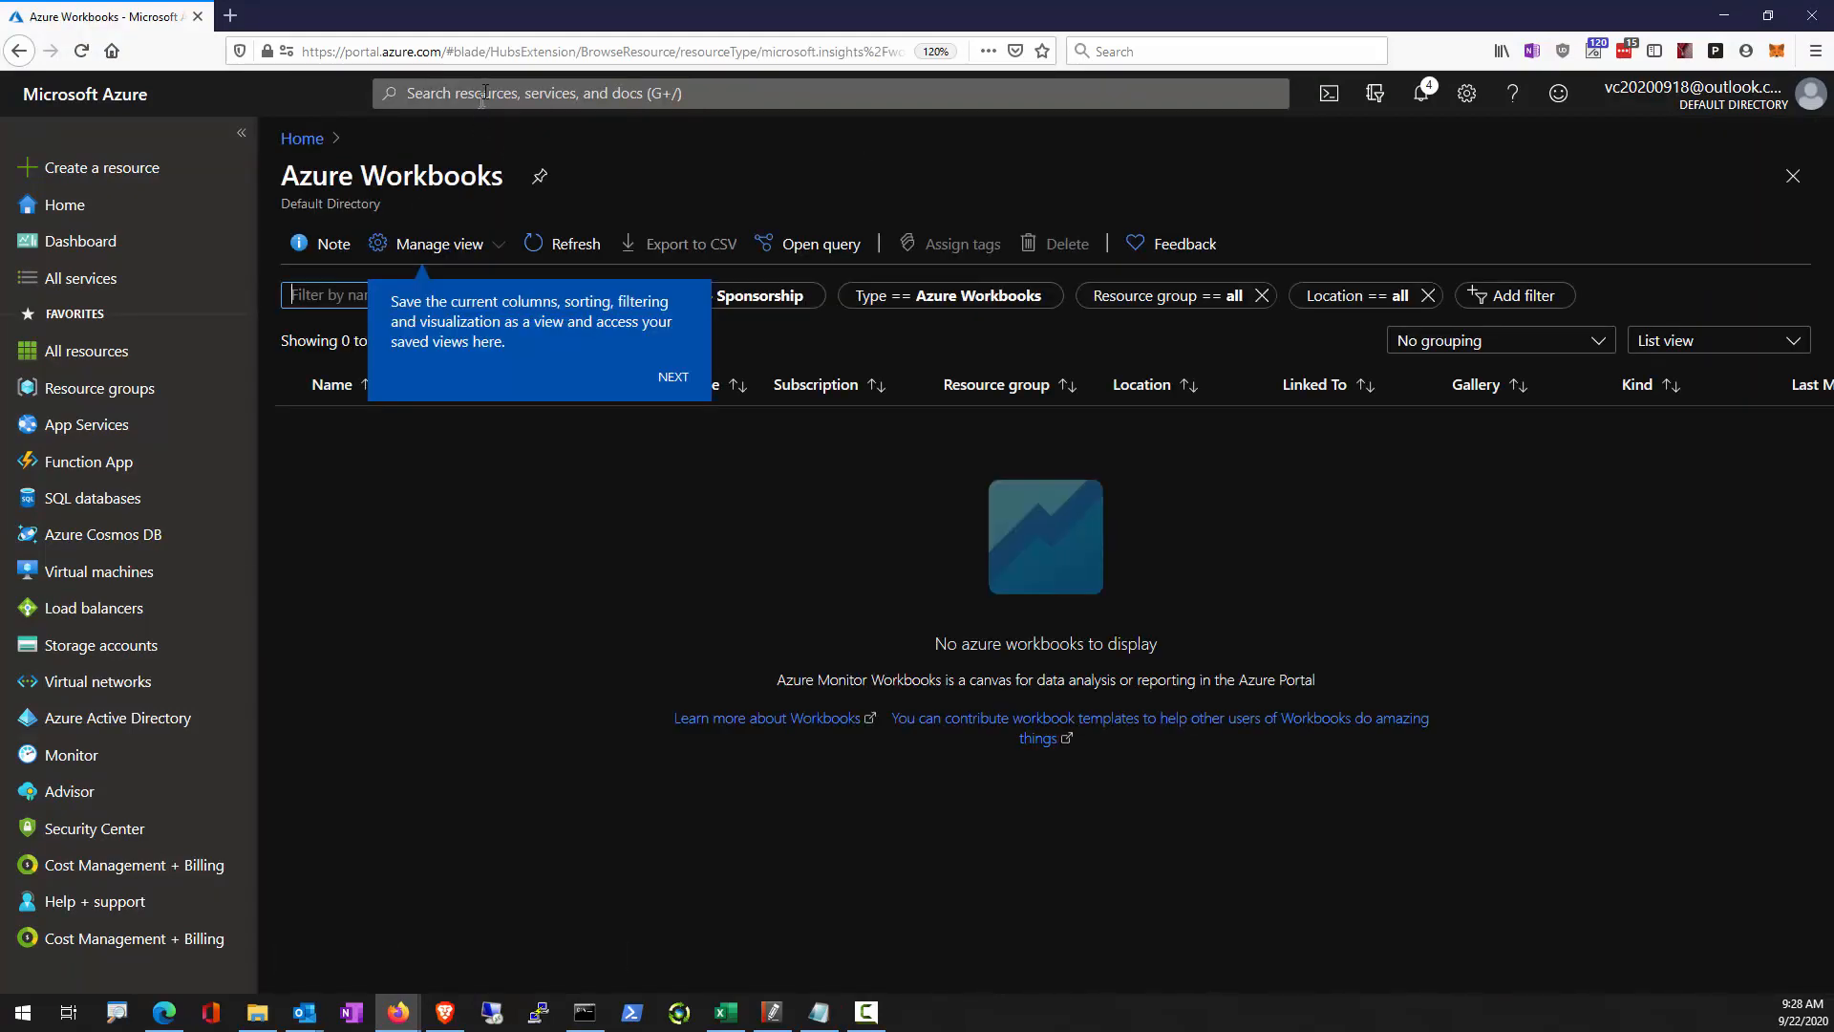
pyautogui.click(486, 92)
pyautogui.write('template')
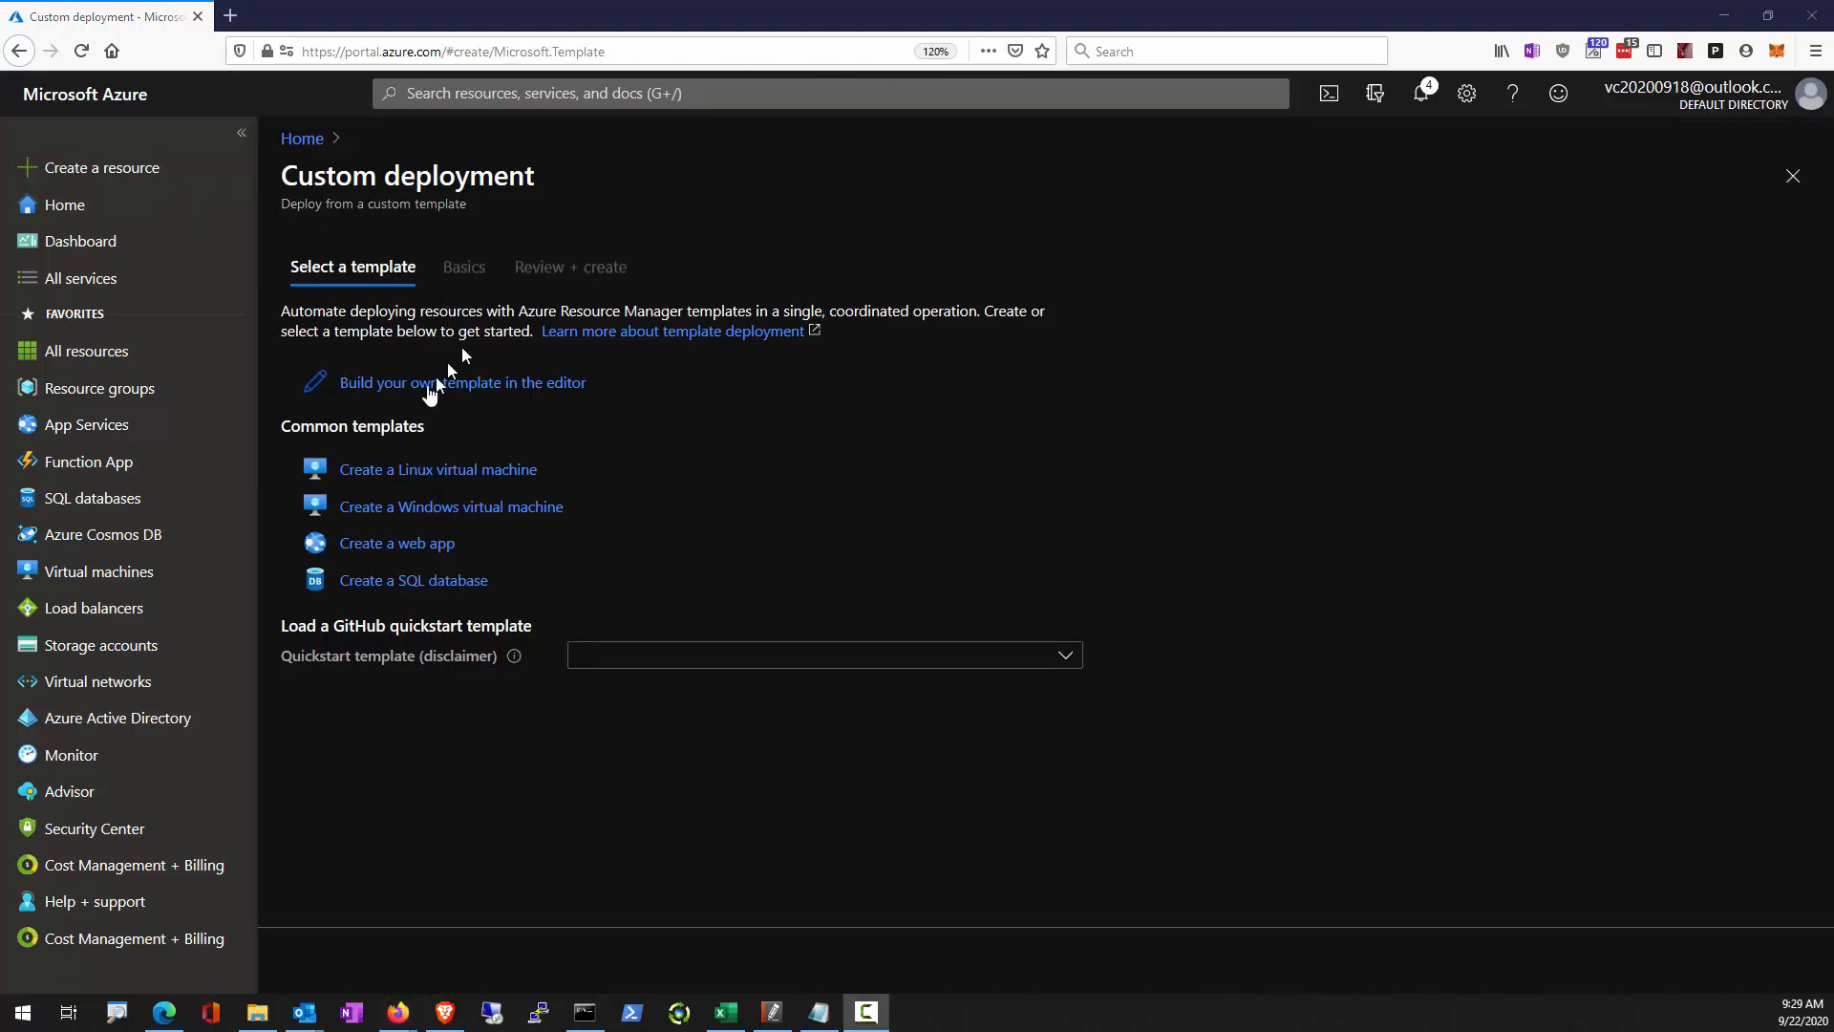
pyautogui.click(429, 384)
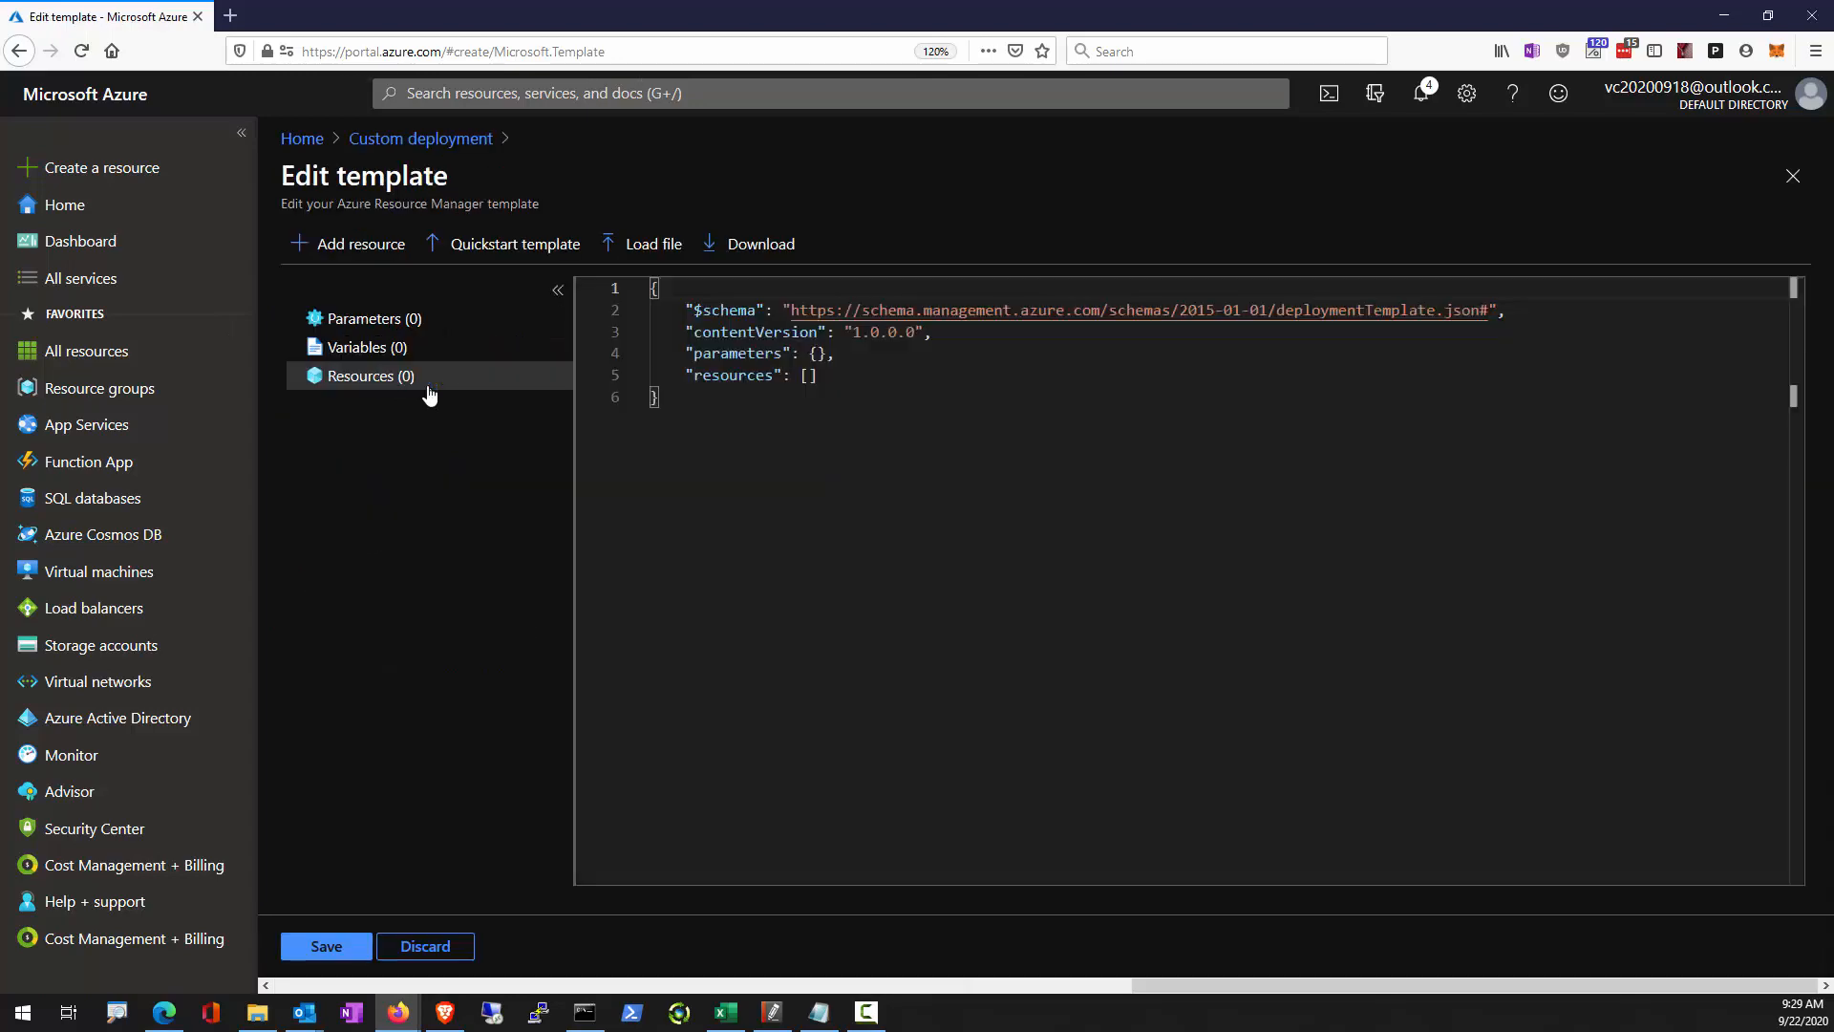
# - Load az-500-04_azuredeploy.json with its 5 resources into the template editor and save it
pyautogui.click(634, 245)
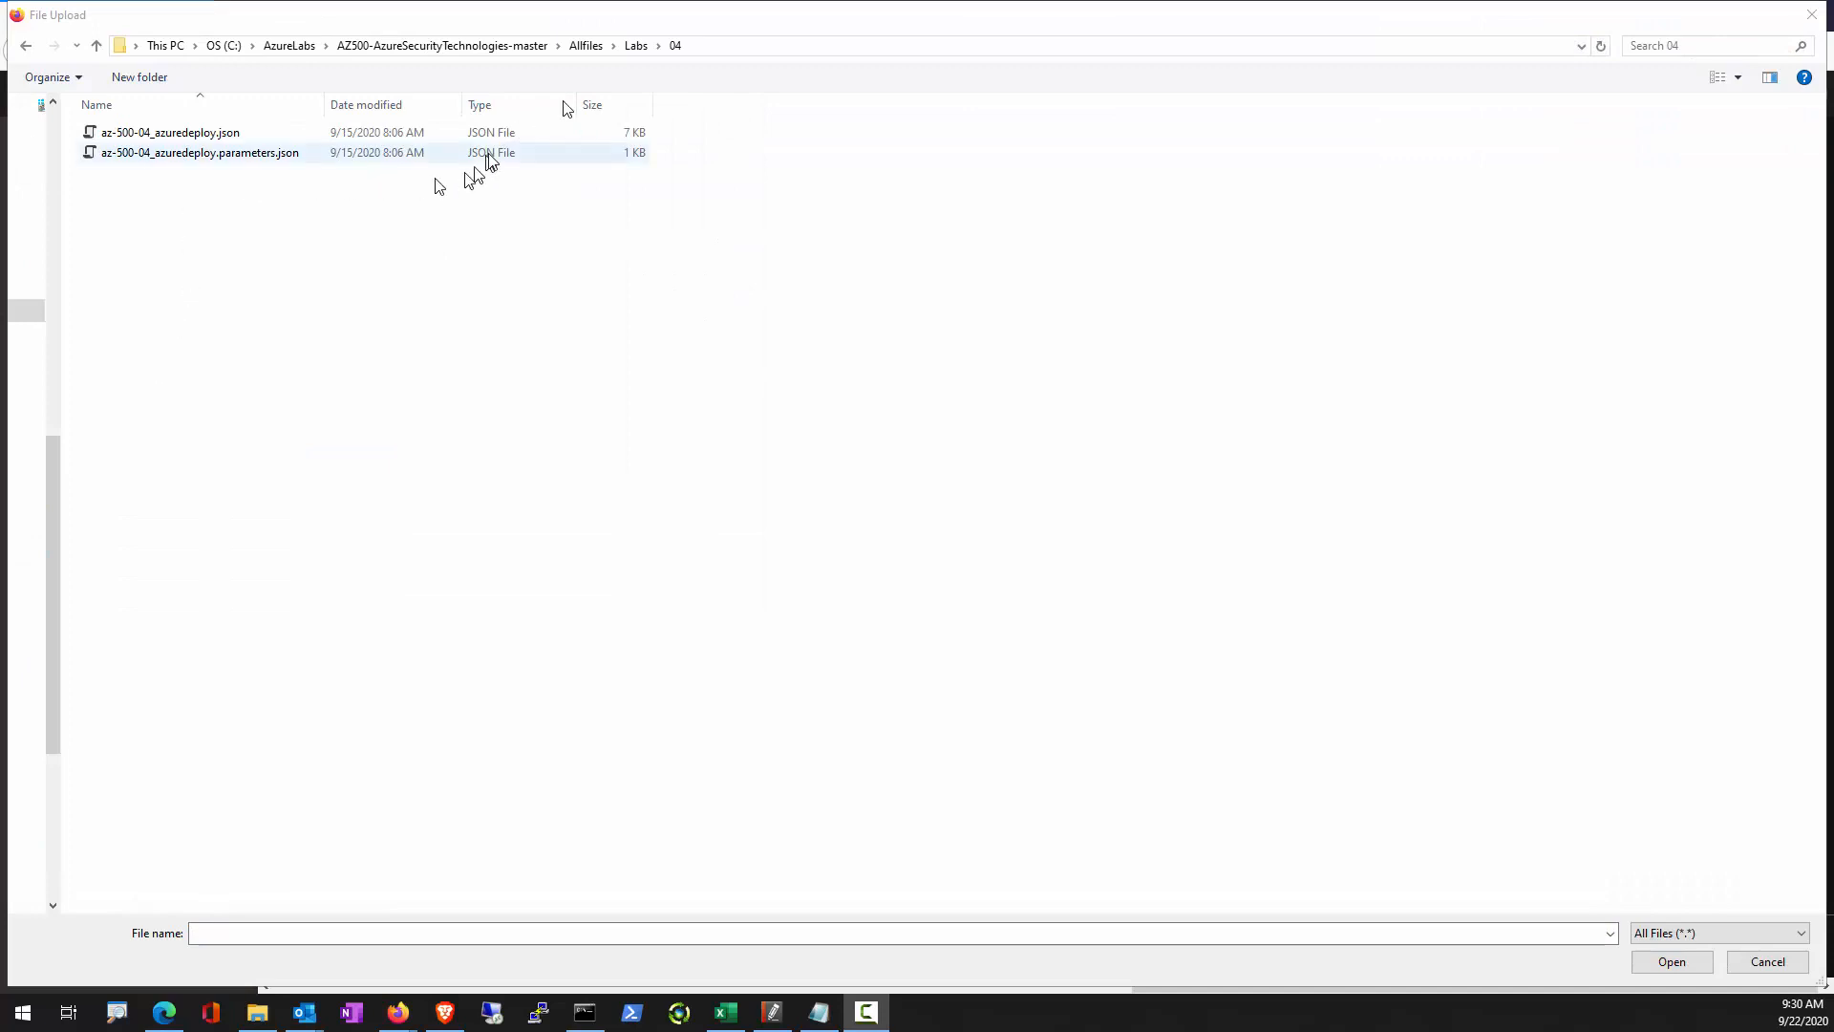
pyautogui.click(211, 134)
pyautogui.doubleClick(211, 135)
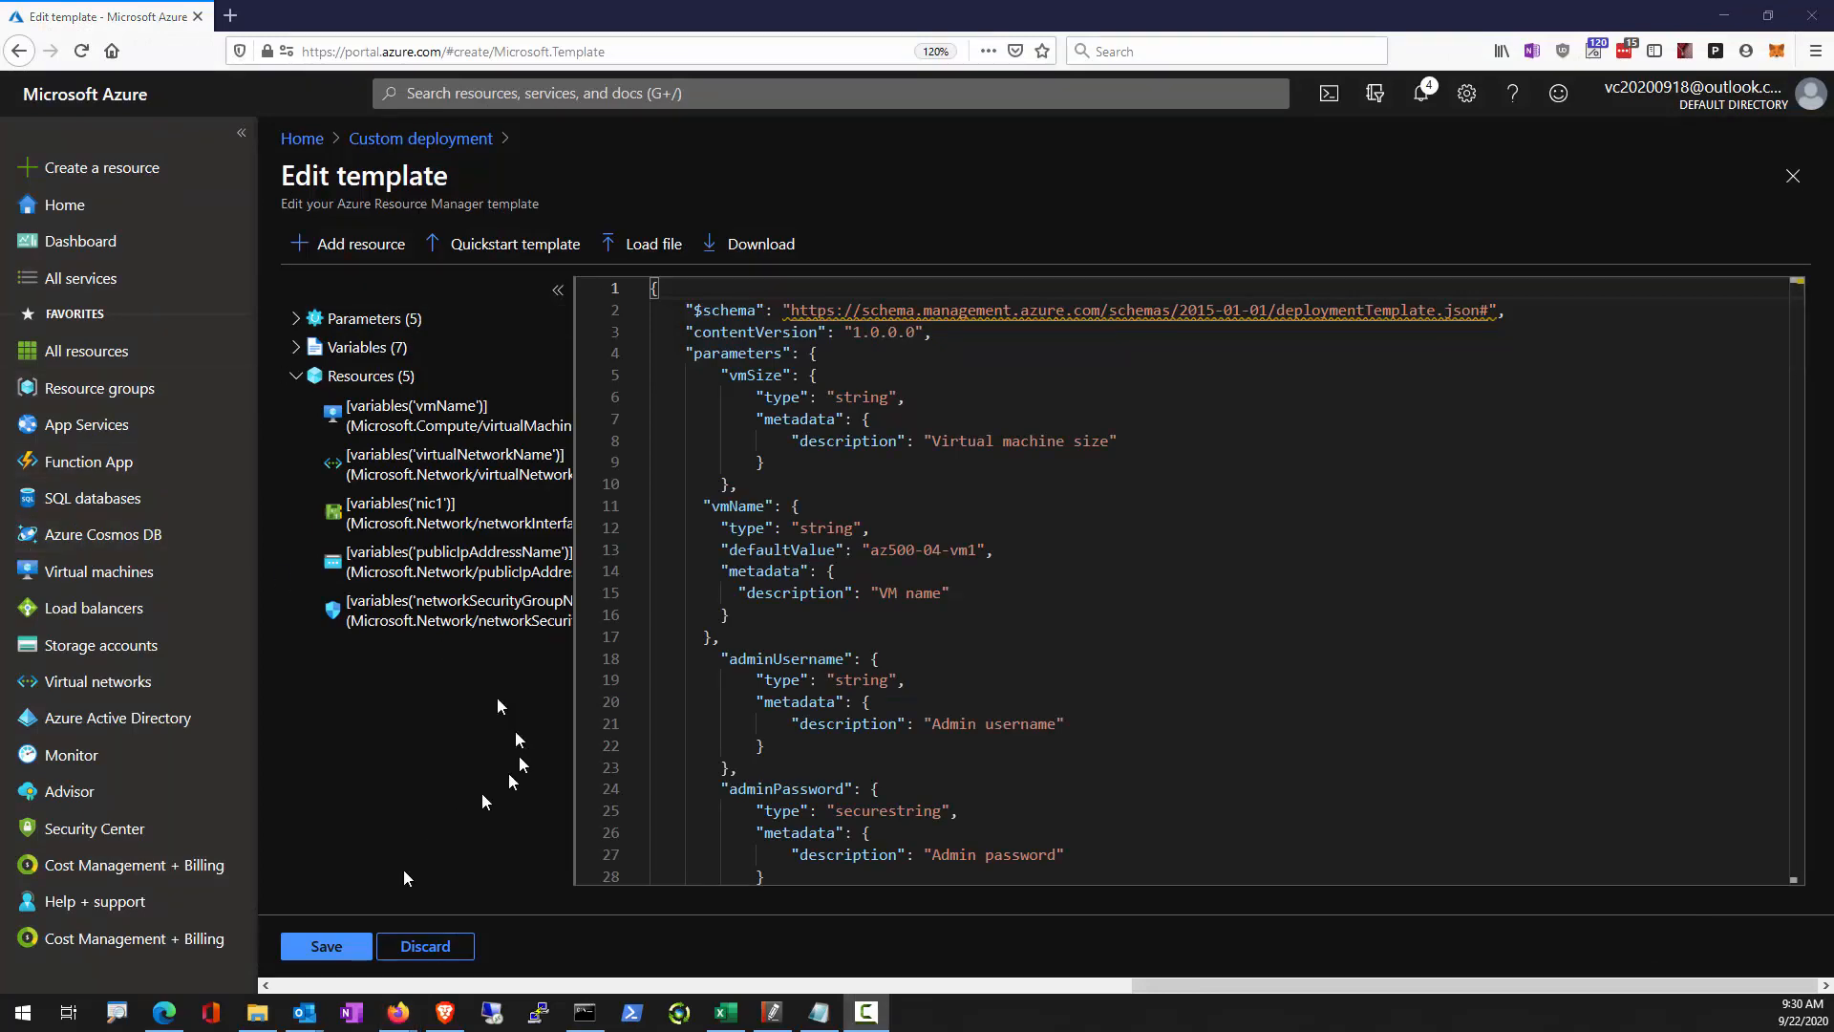
pyautogui.click(345, 946)
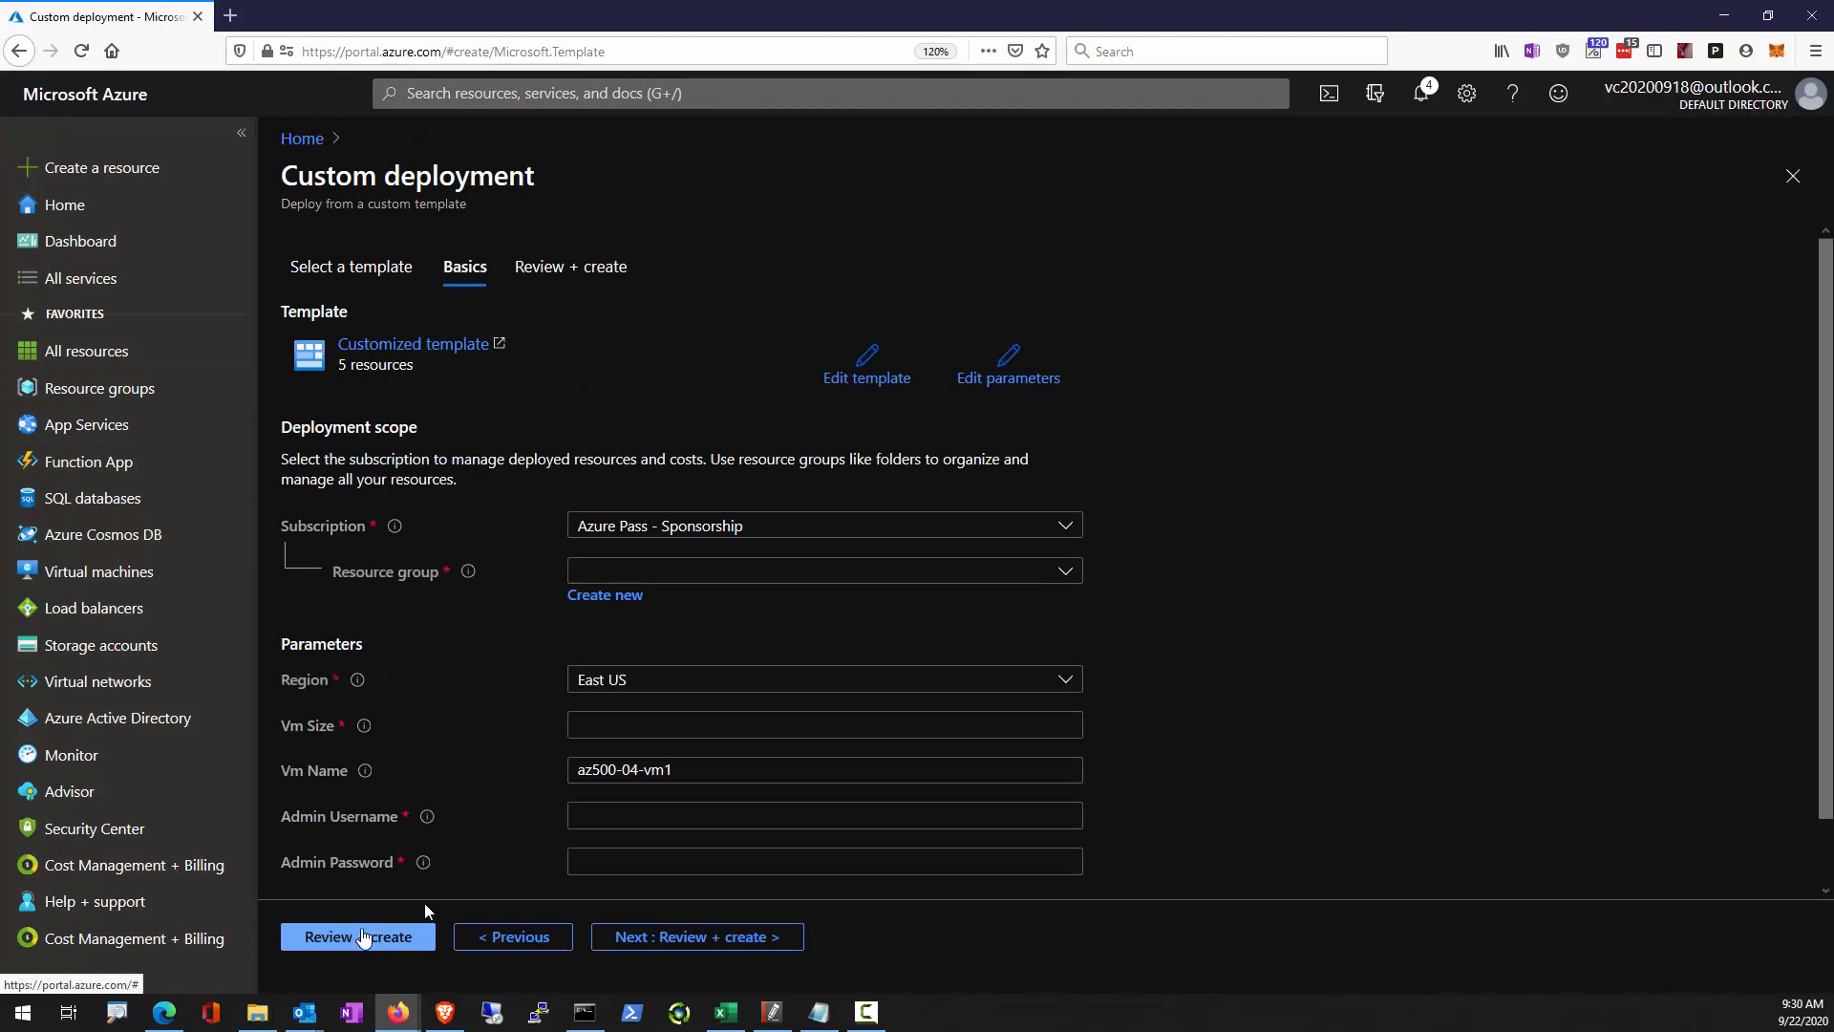
# - Load az-500-04_azuredeploy.parameters.json as deployment parameters, giving VM size Standard_D2s_v3 plus admin credentials
pyautogui.click(996, 373)
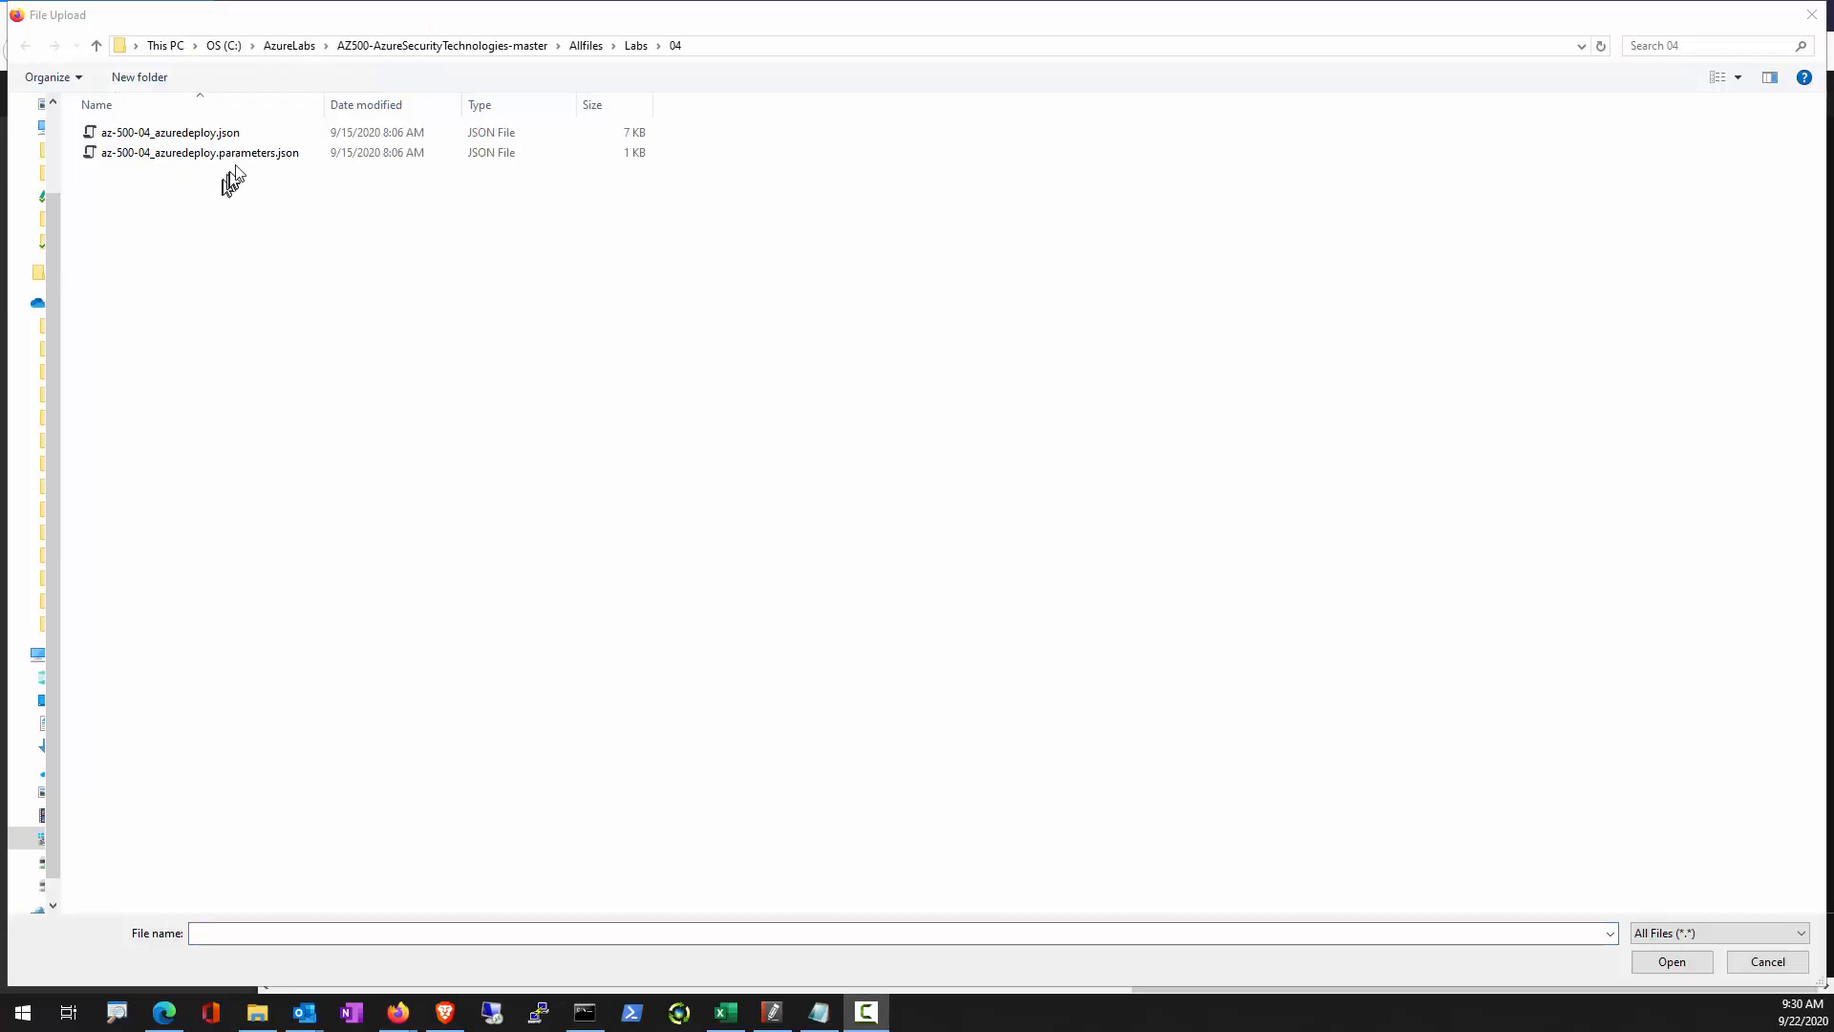
pyautogui.click(240, 155)
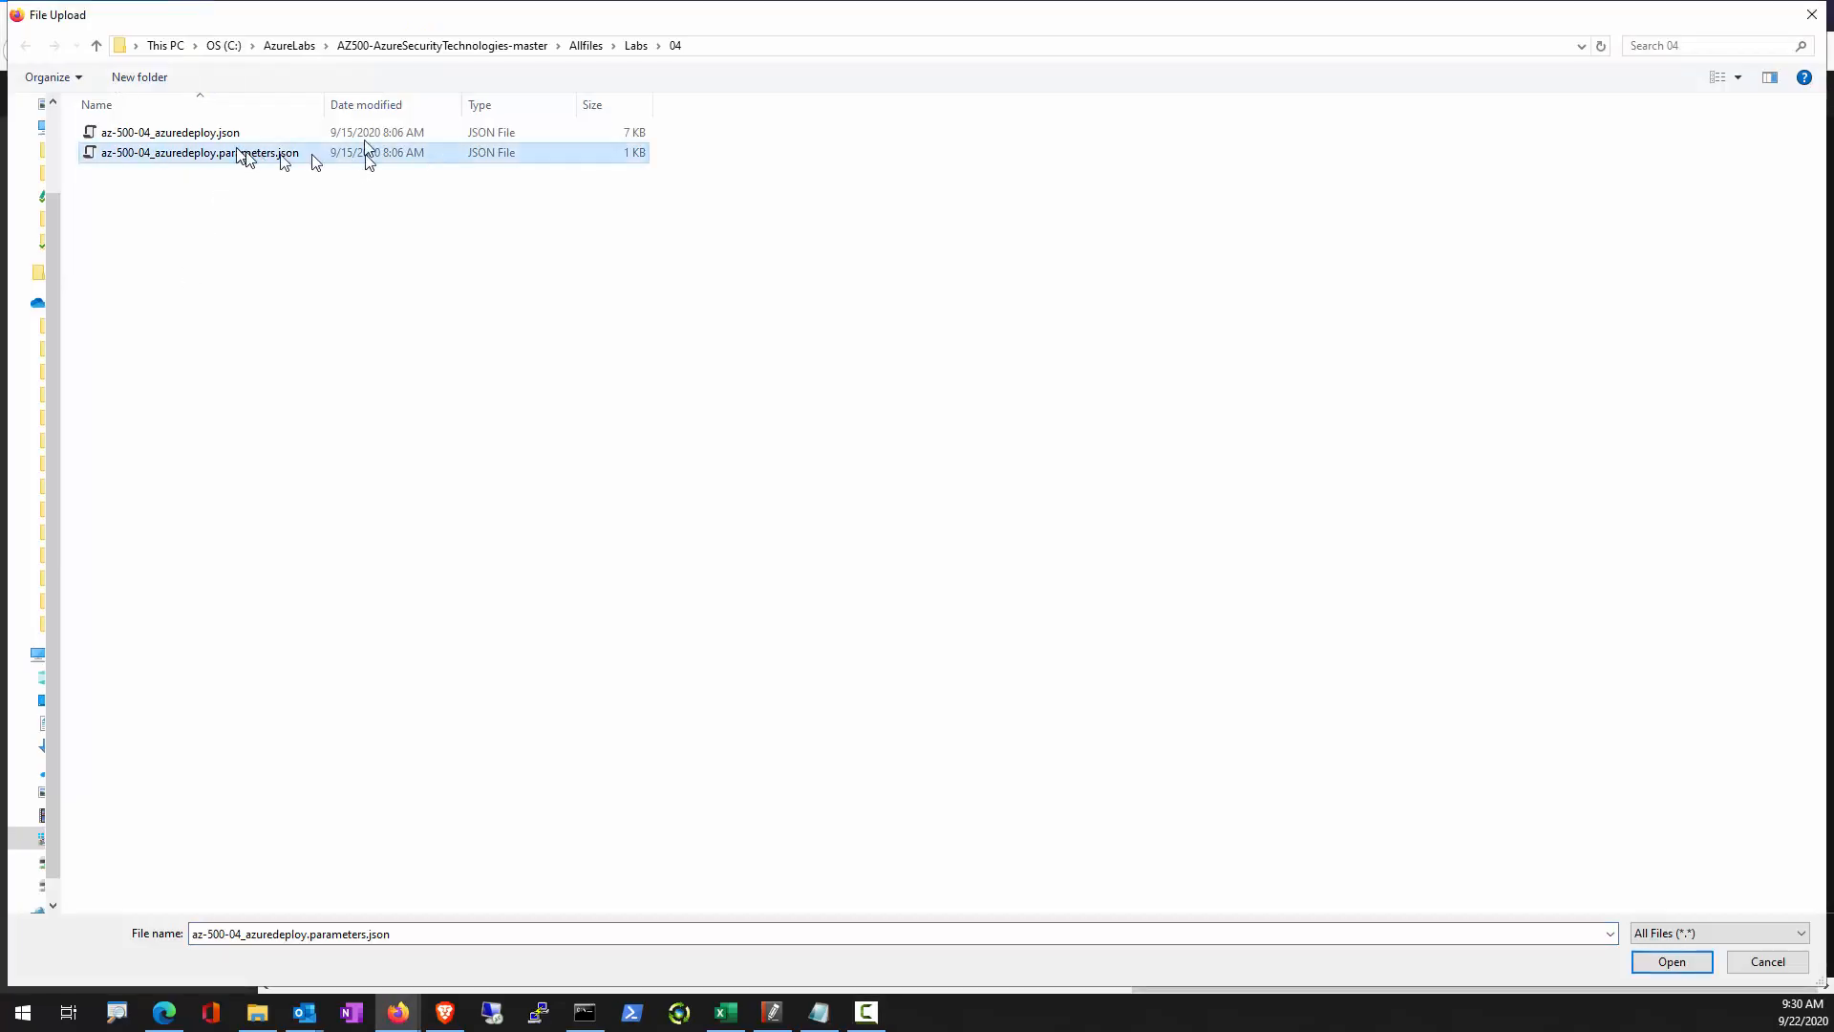
pyautogui.click(1672, 961)
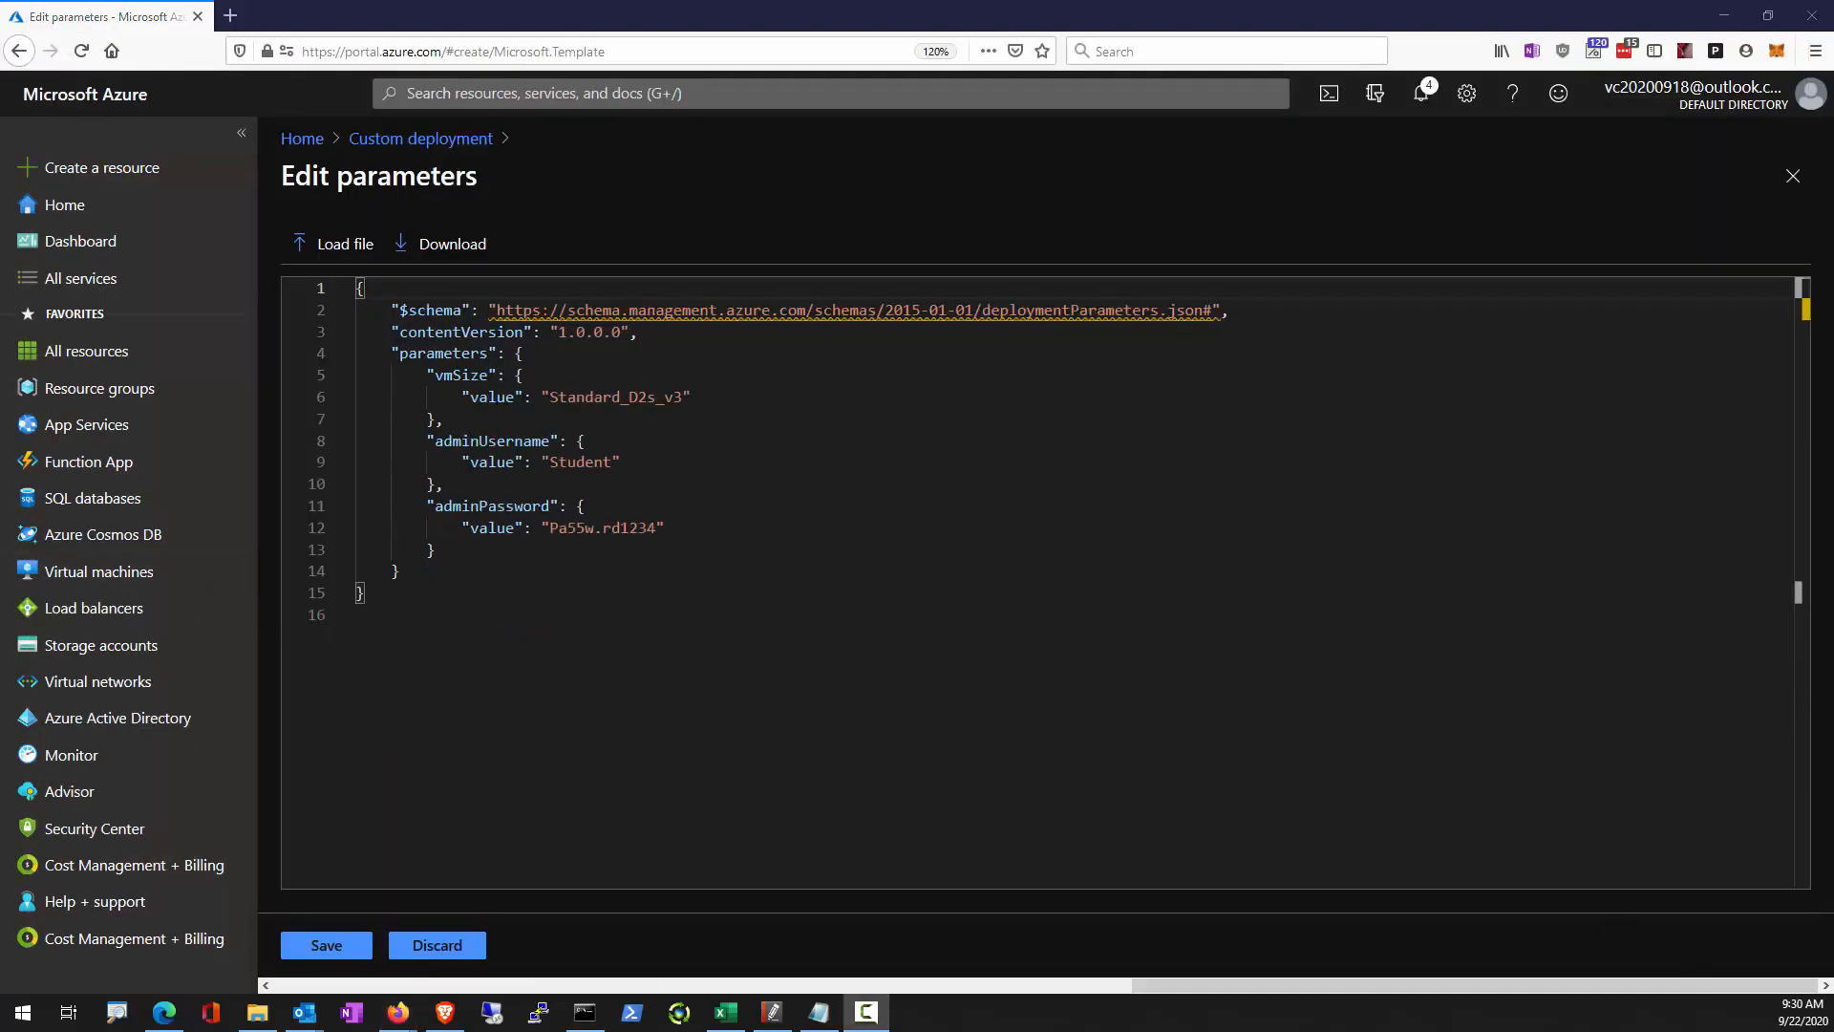
pyautogui.click(330, 946)
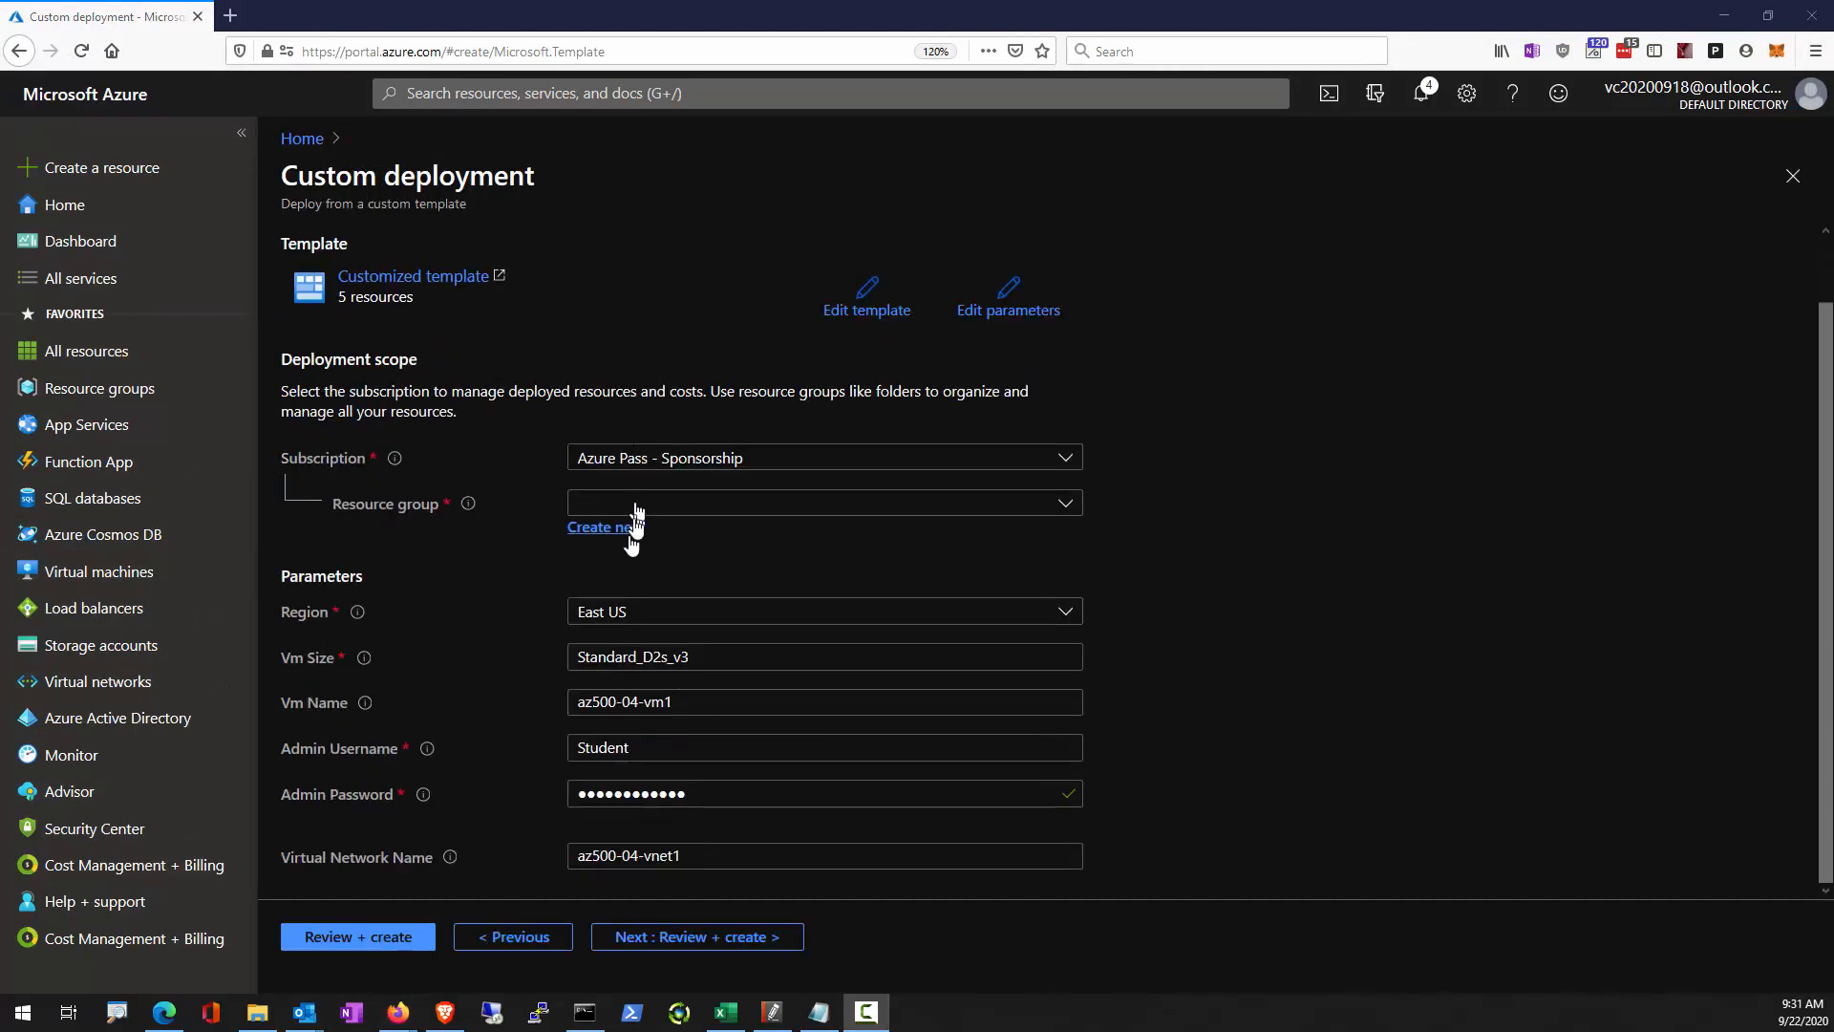
# - Create resource group AZ500LAB04 for the deployment, pass Review + create validation, and launch it
pyautogui.click(630, 531)
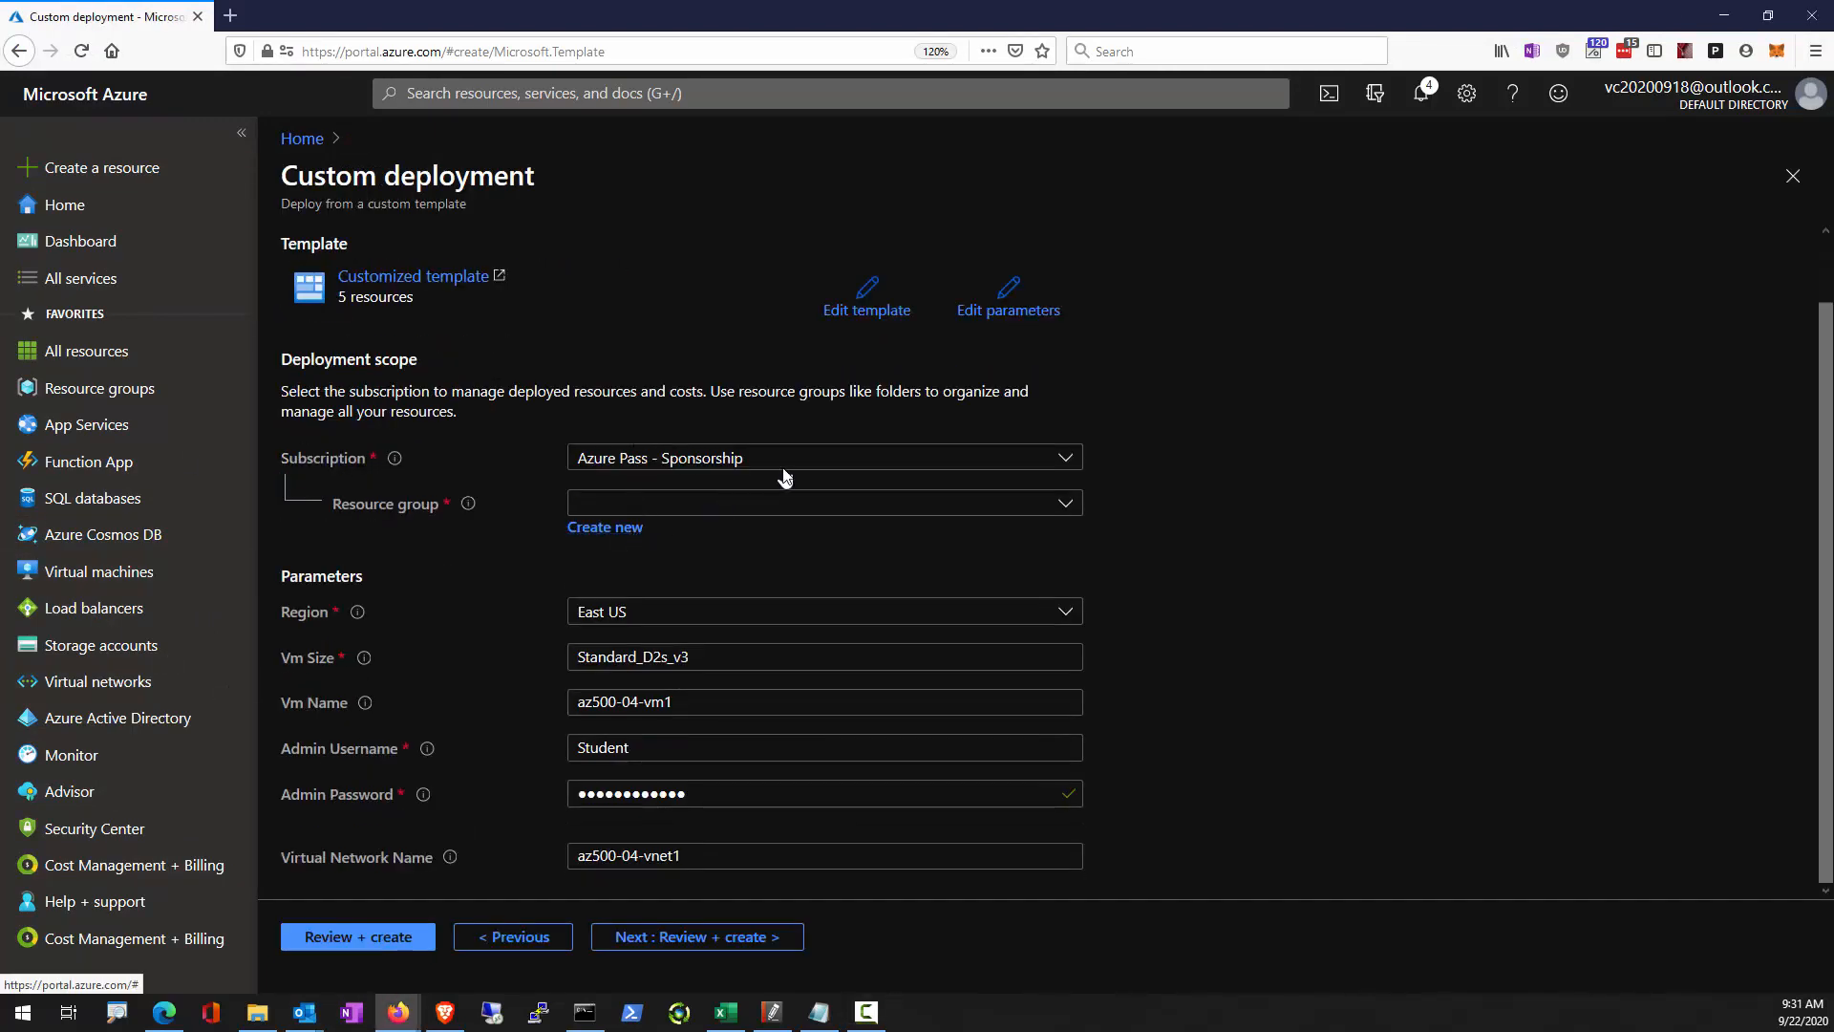
pyautogui.click(629, 517)
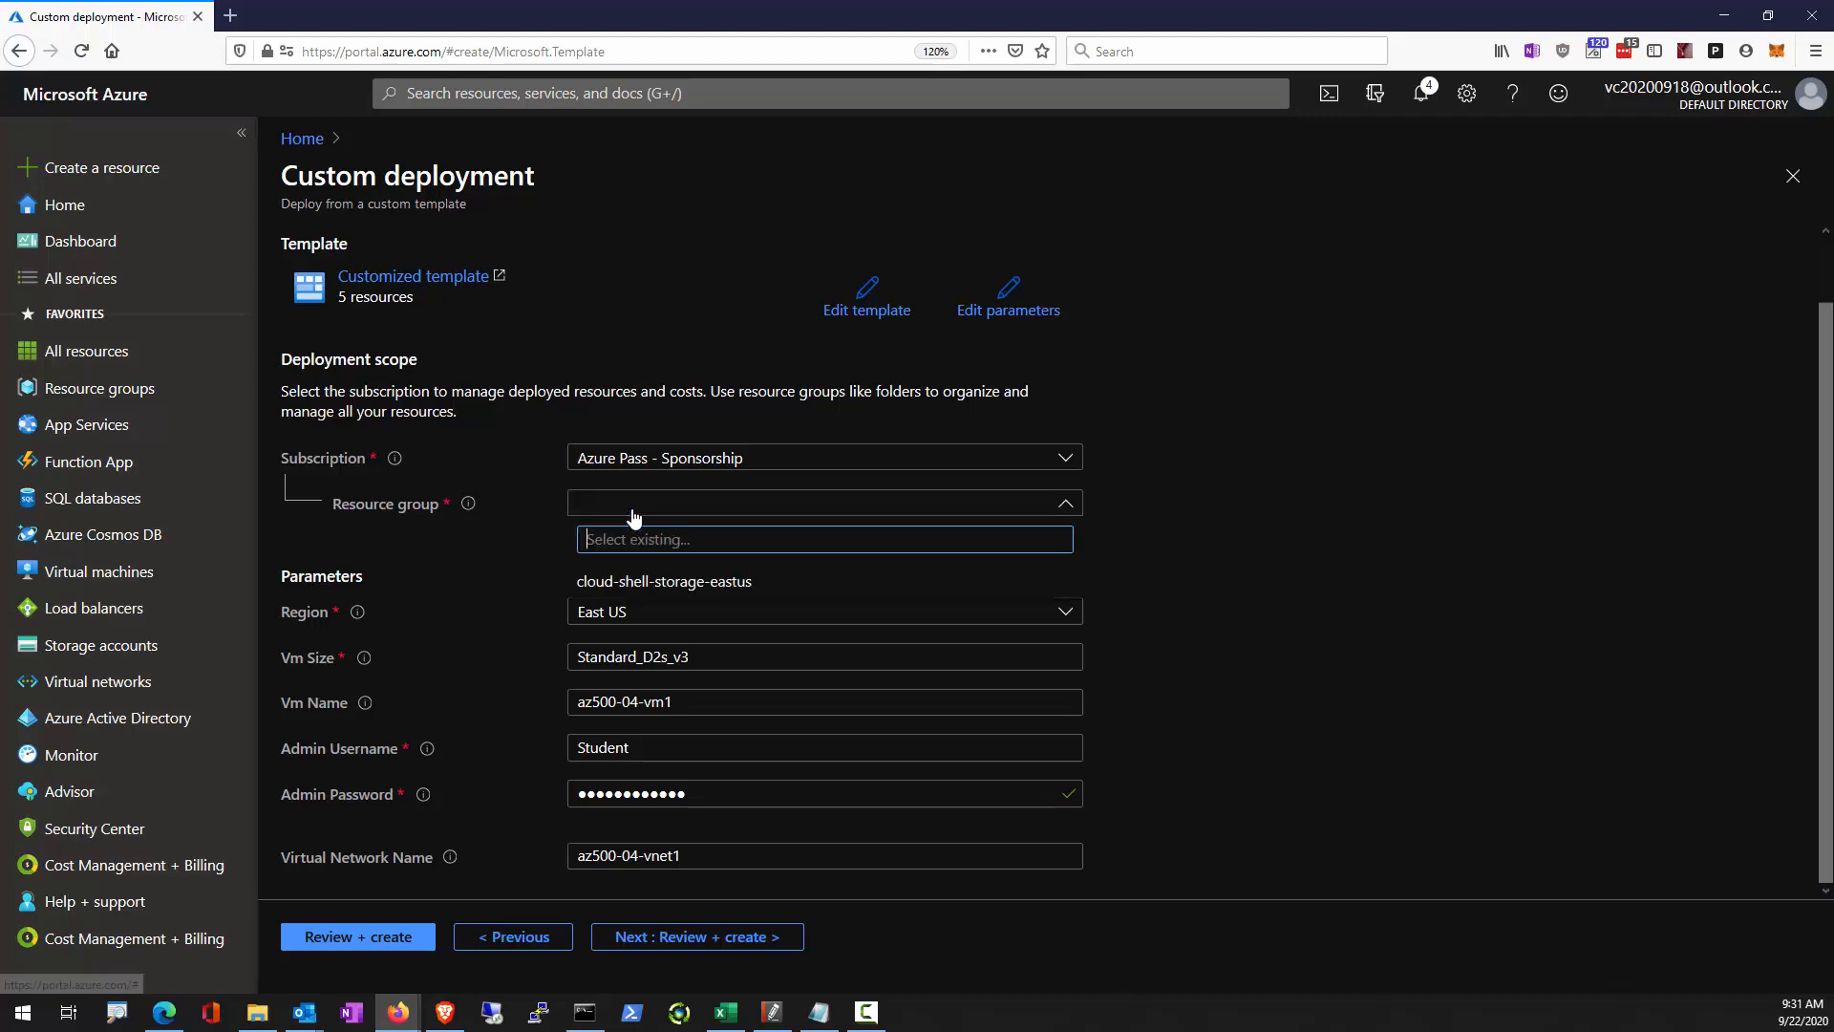
pyautogui.click(628, 514)
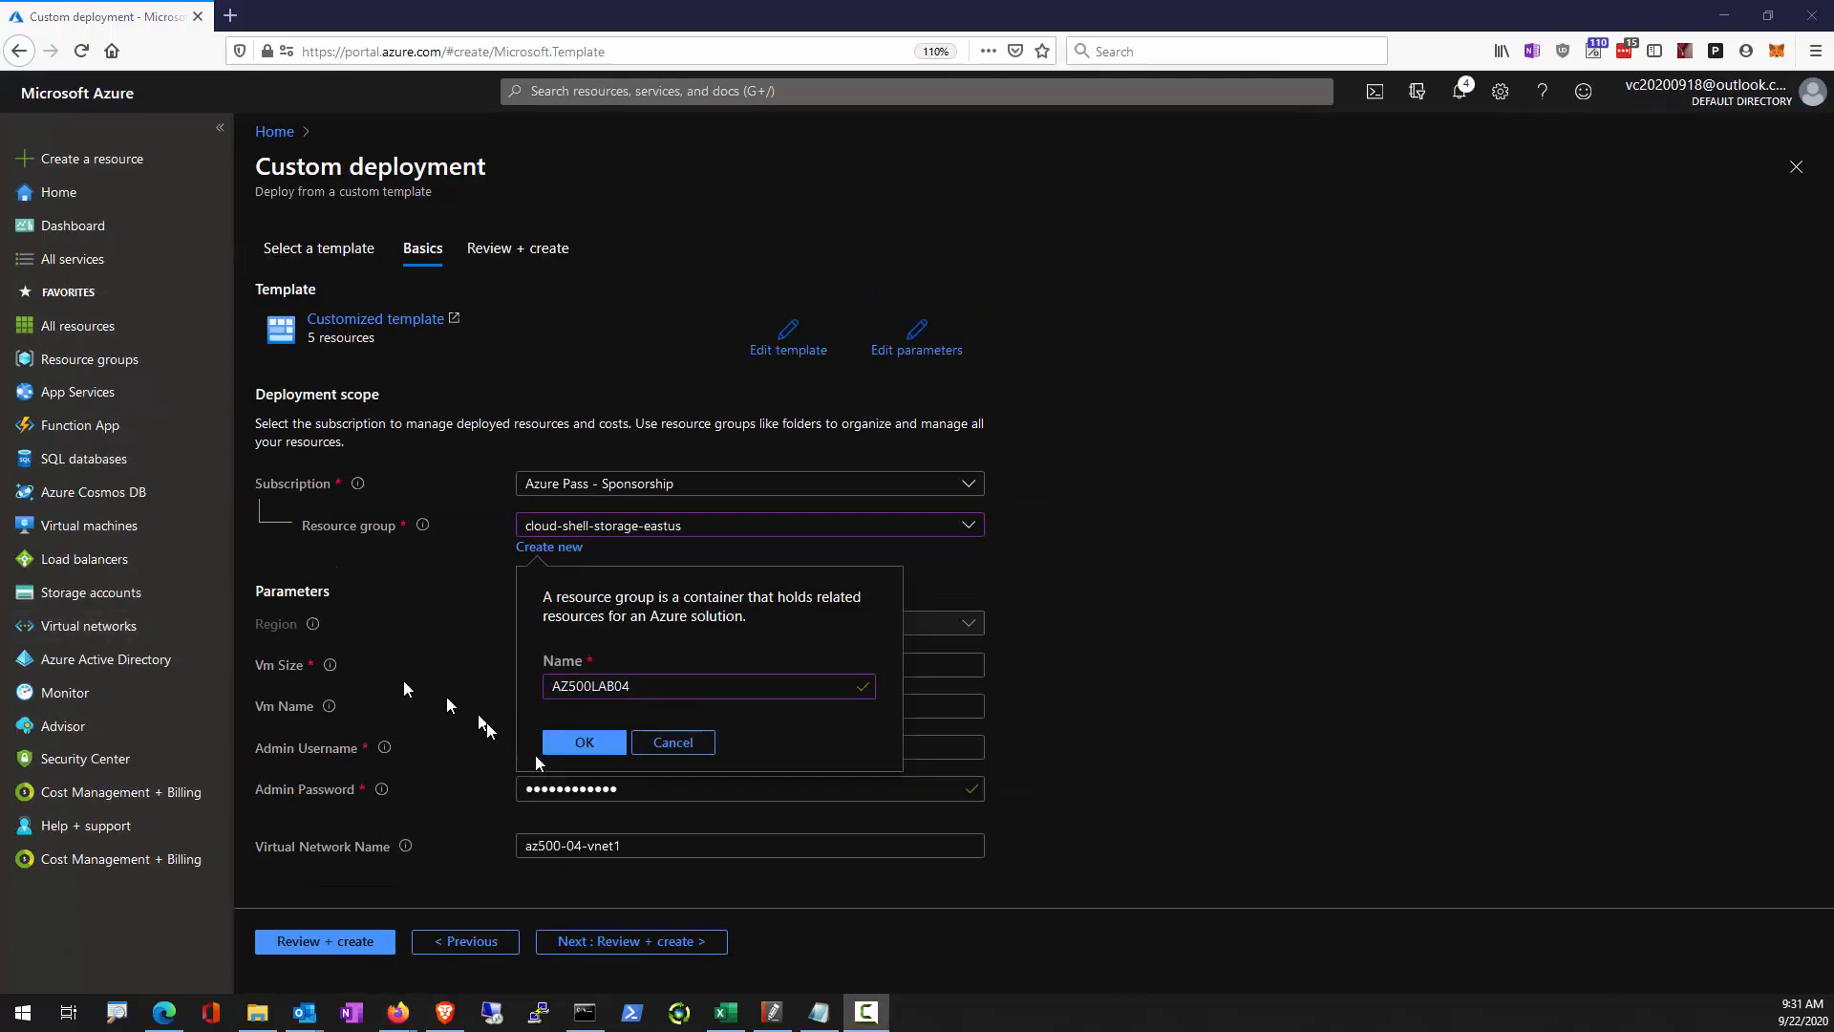
pyautogui.click(578, 743)
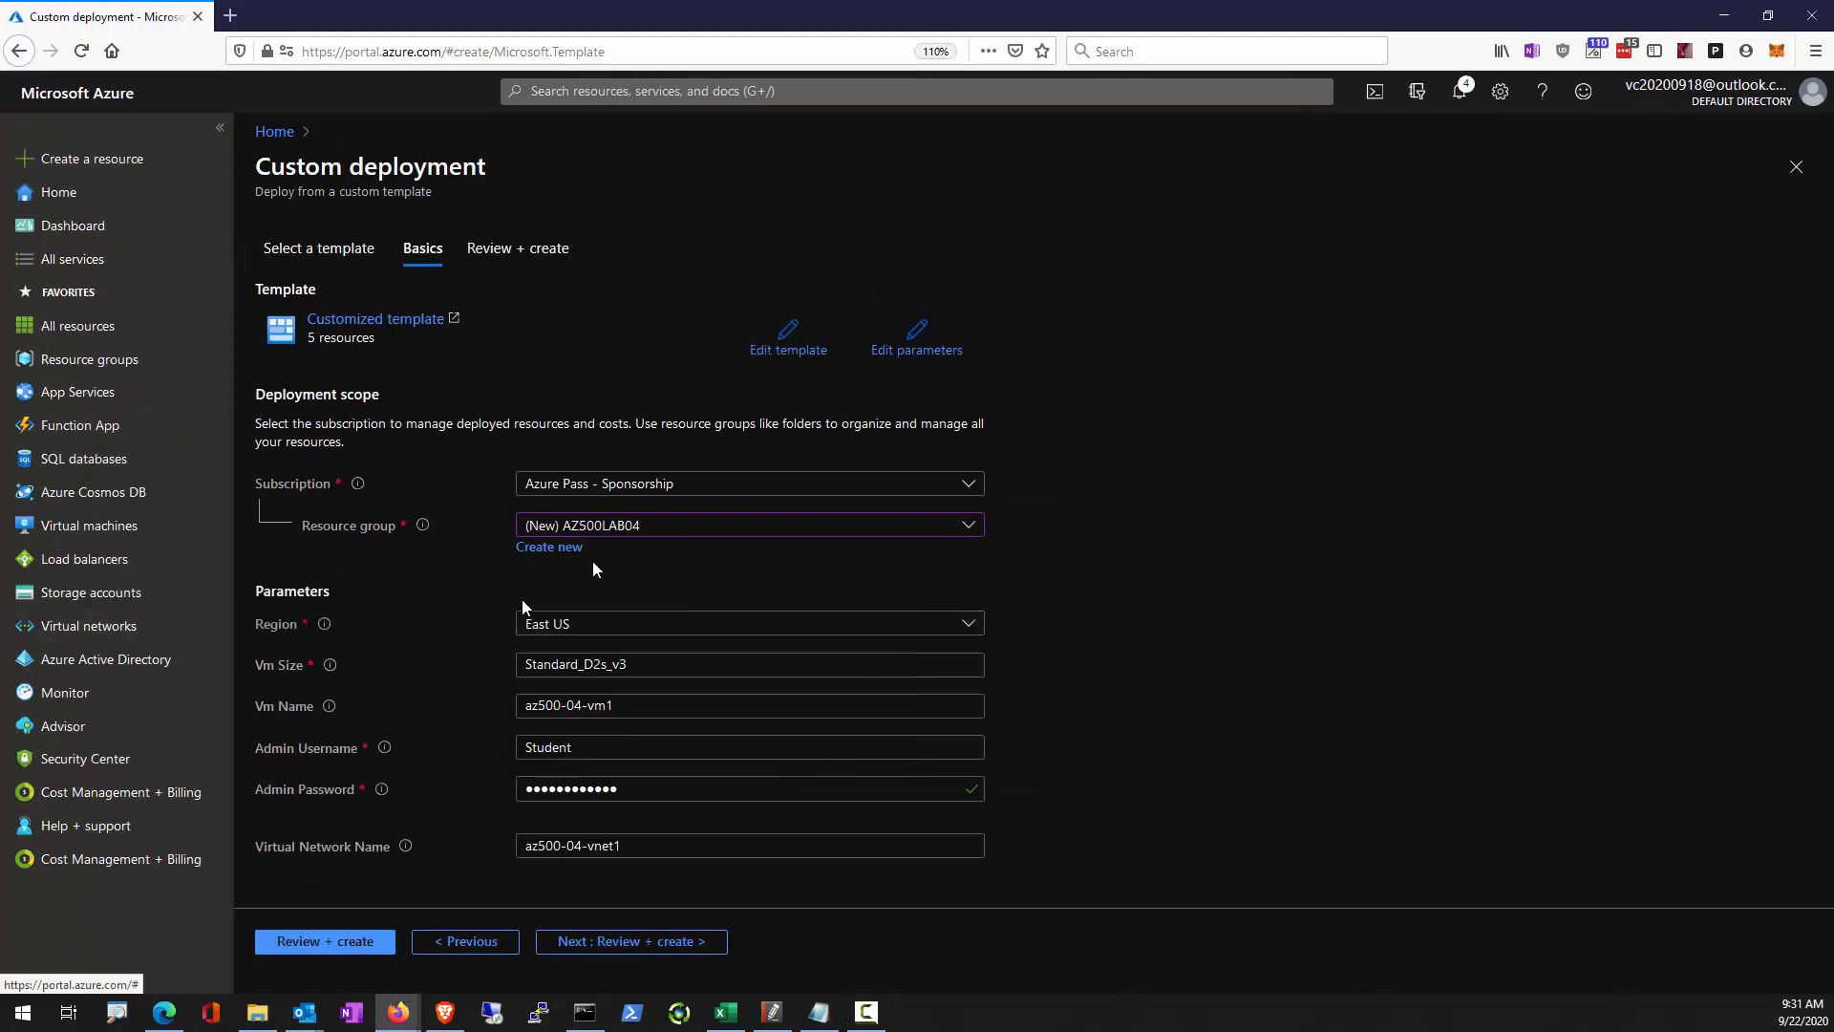
pyautogui.click(324, 941)
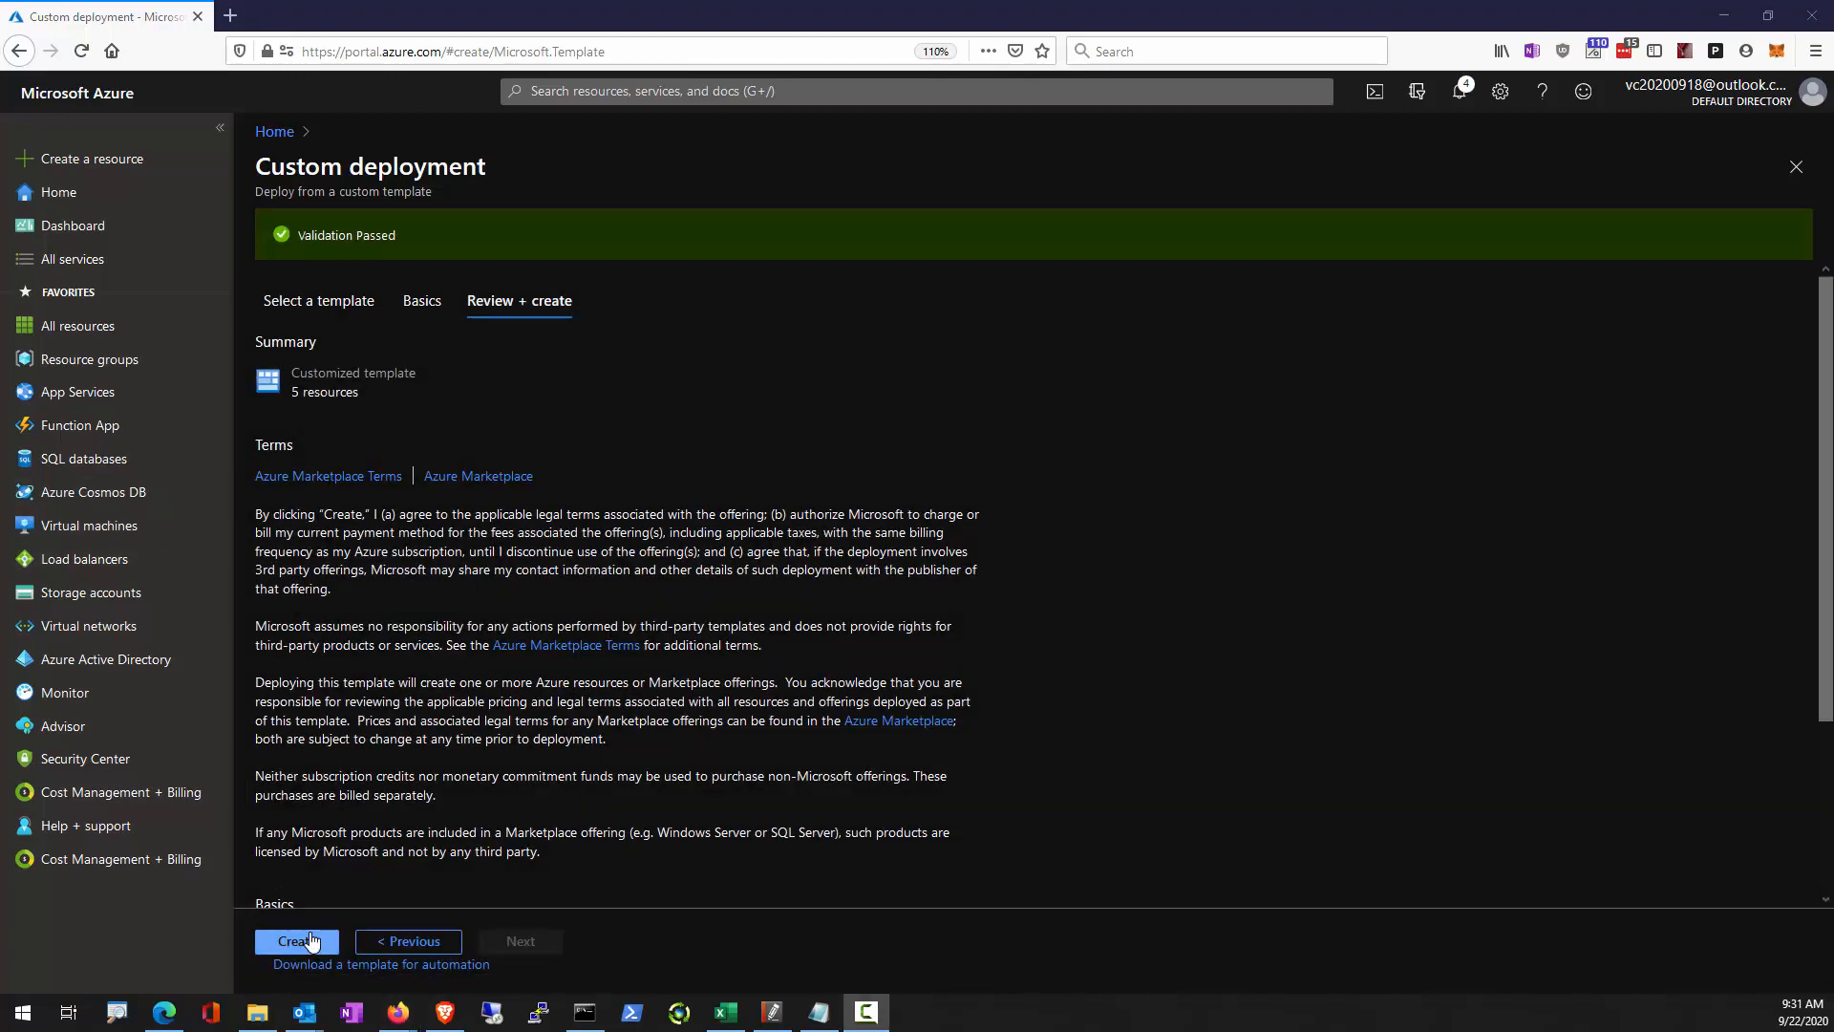
pyautogui.click(310, 940)
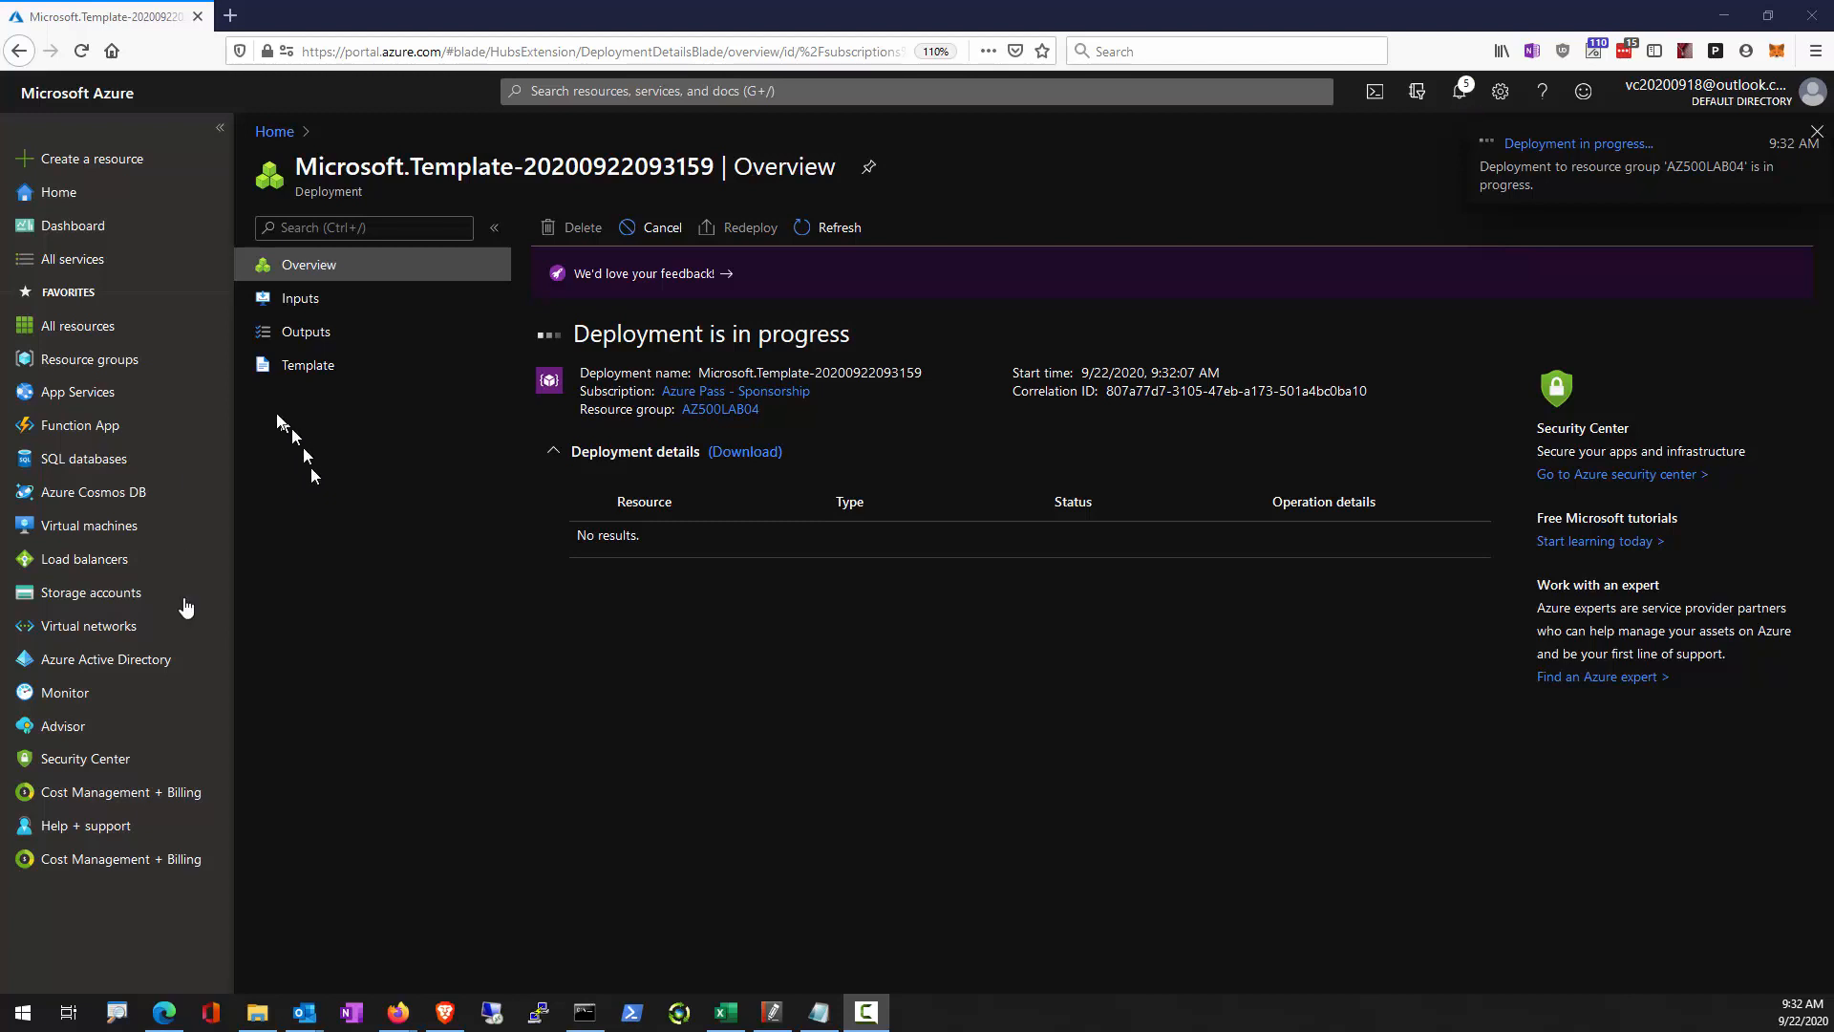
# - Open Azure Active Directory from the left menu to view the Default Directory overview
pyautogui.moveTo(167, 668)
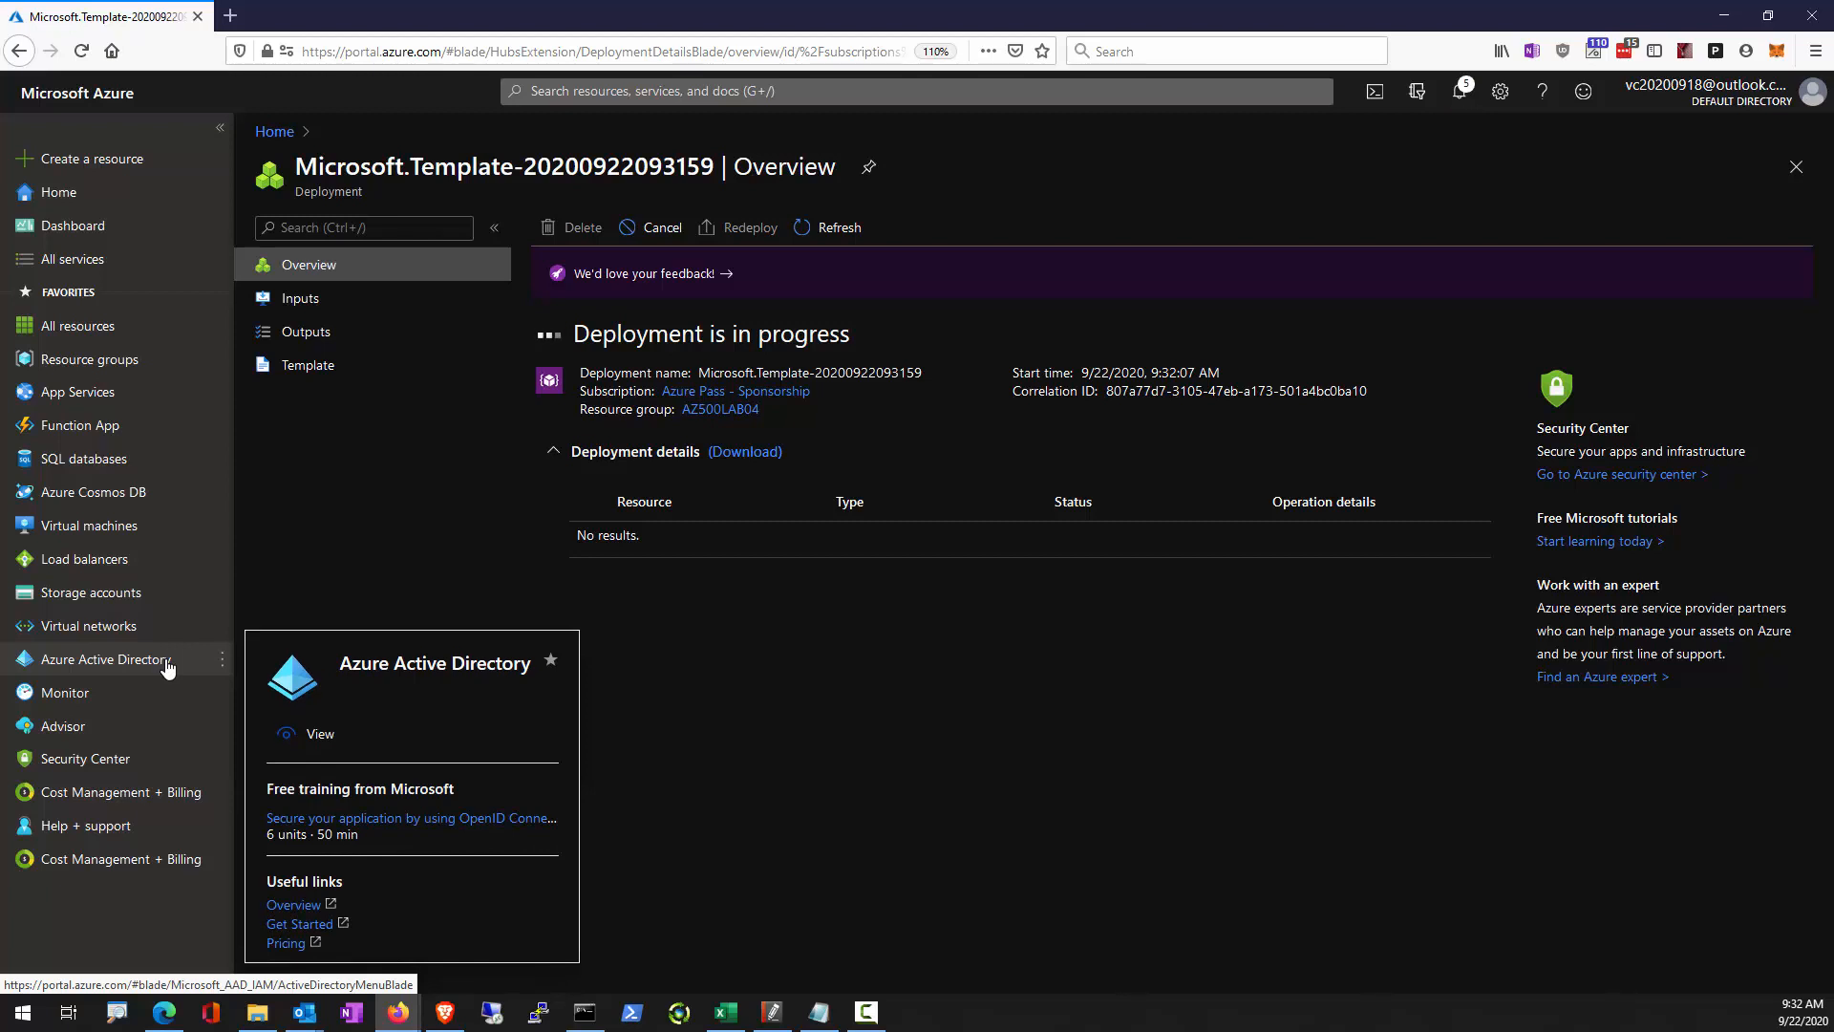
pyautogui.click(168, 668)
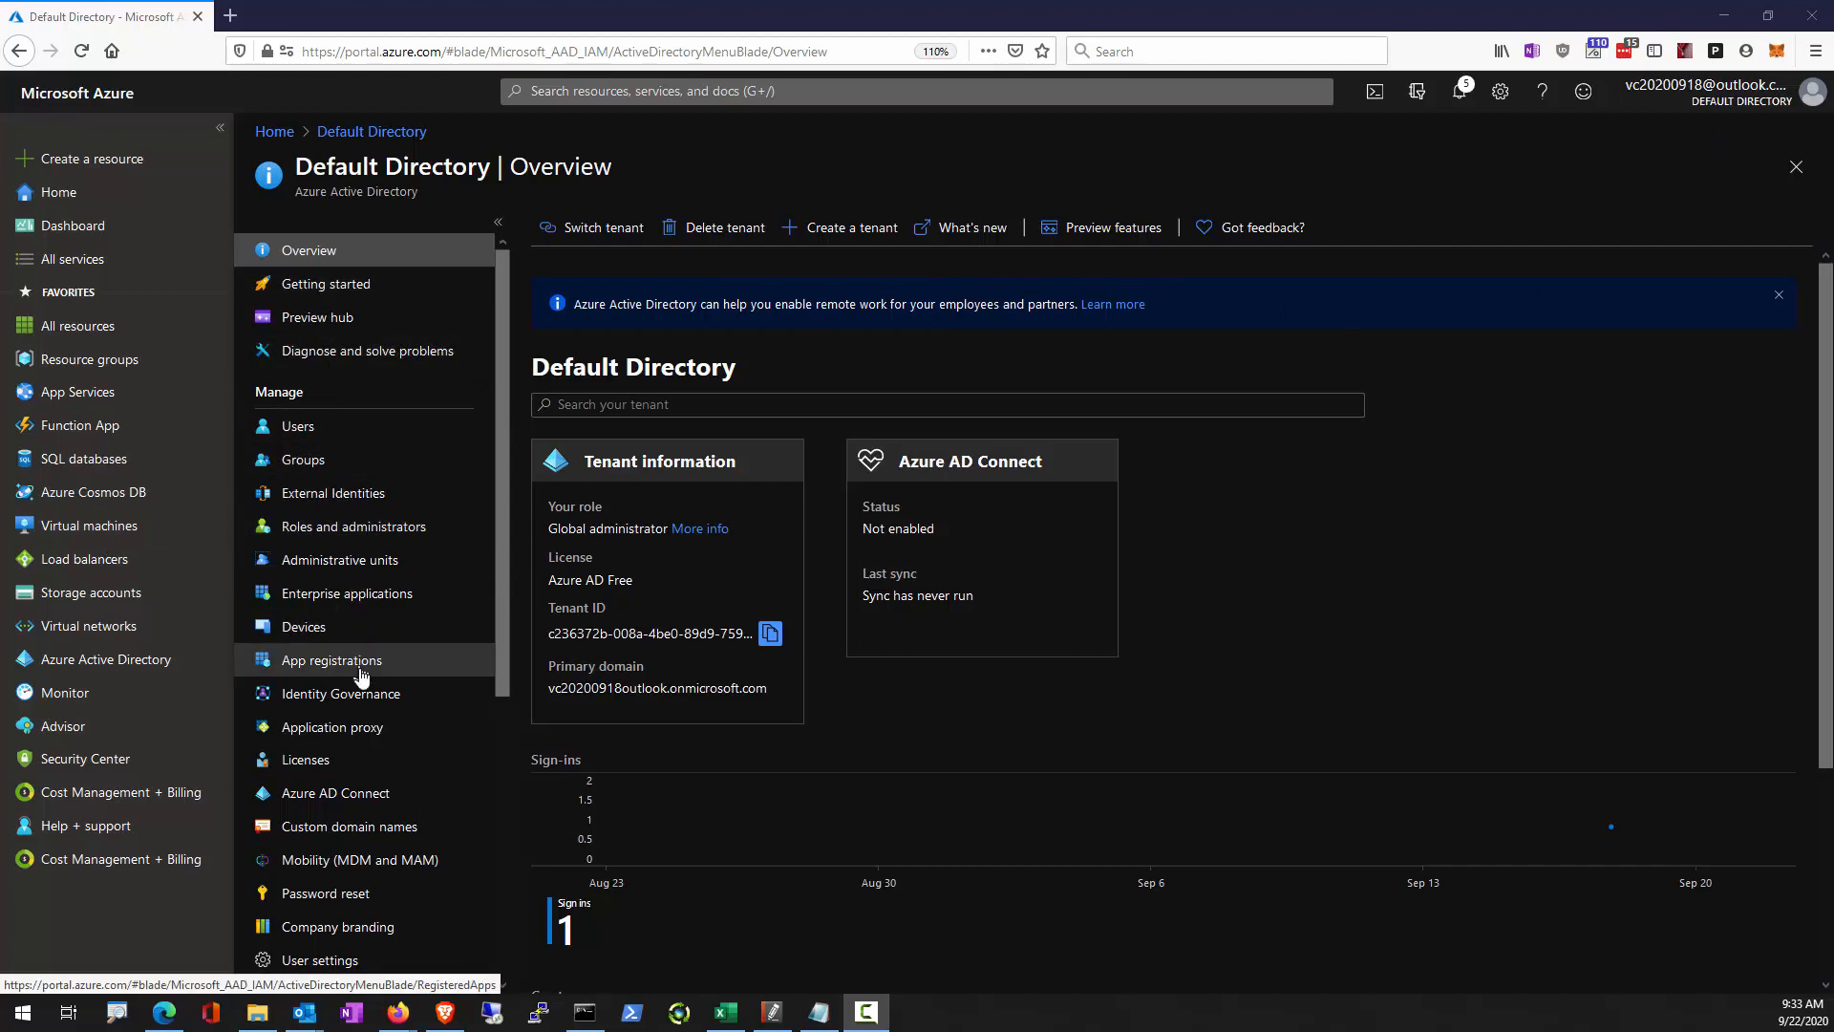
# - Activate the Azure AD Premium P2 free trial under Licenses and confirm it in Notifications
pyautogui.click(306, 759)
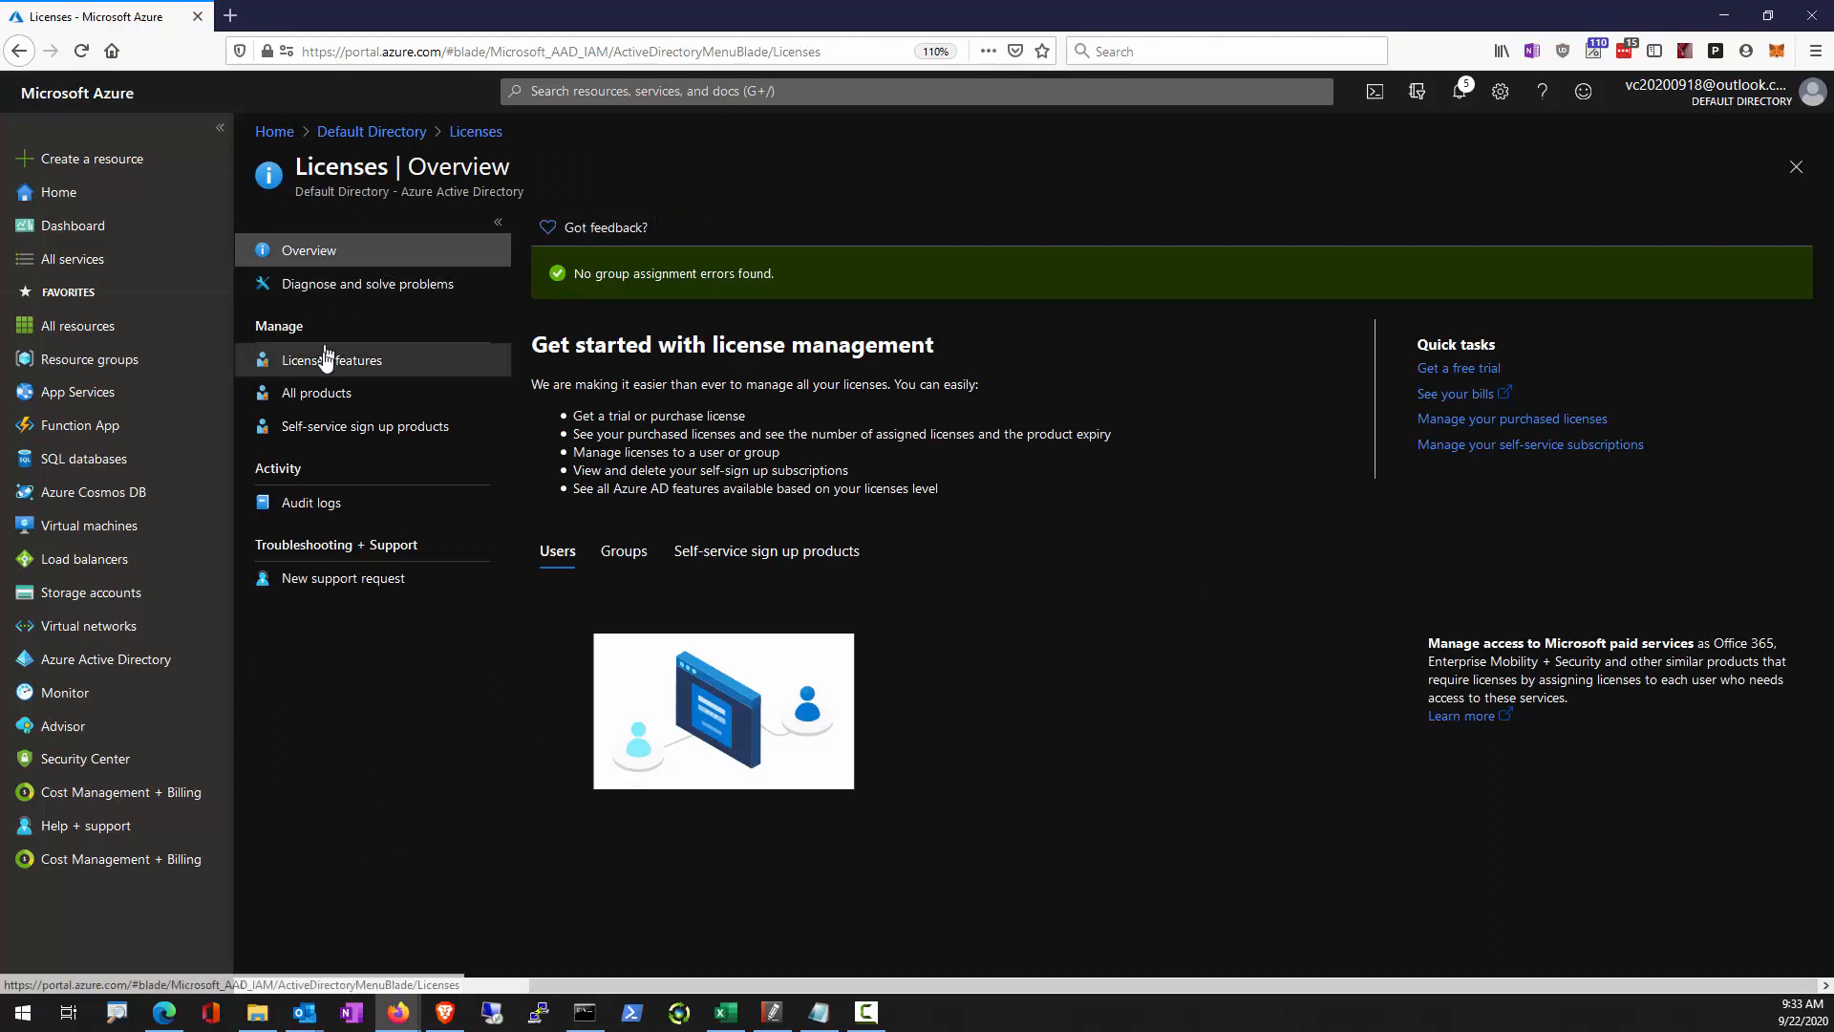
pyautogui.click(320, 393)
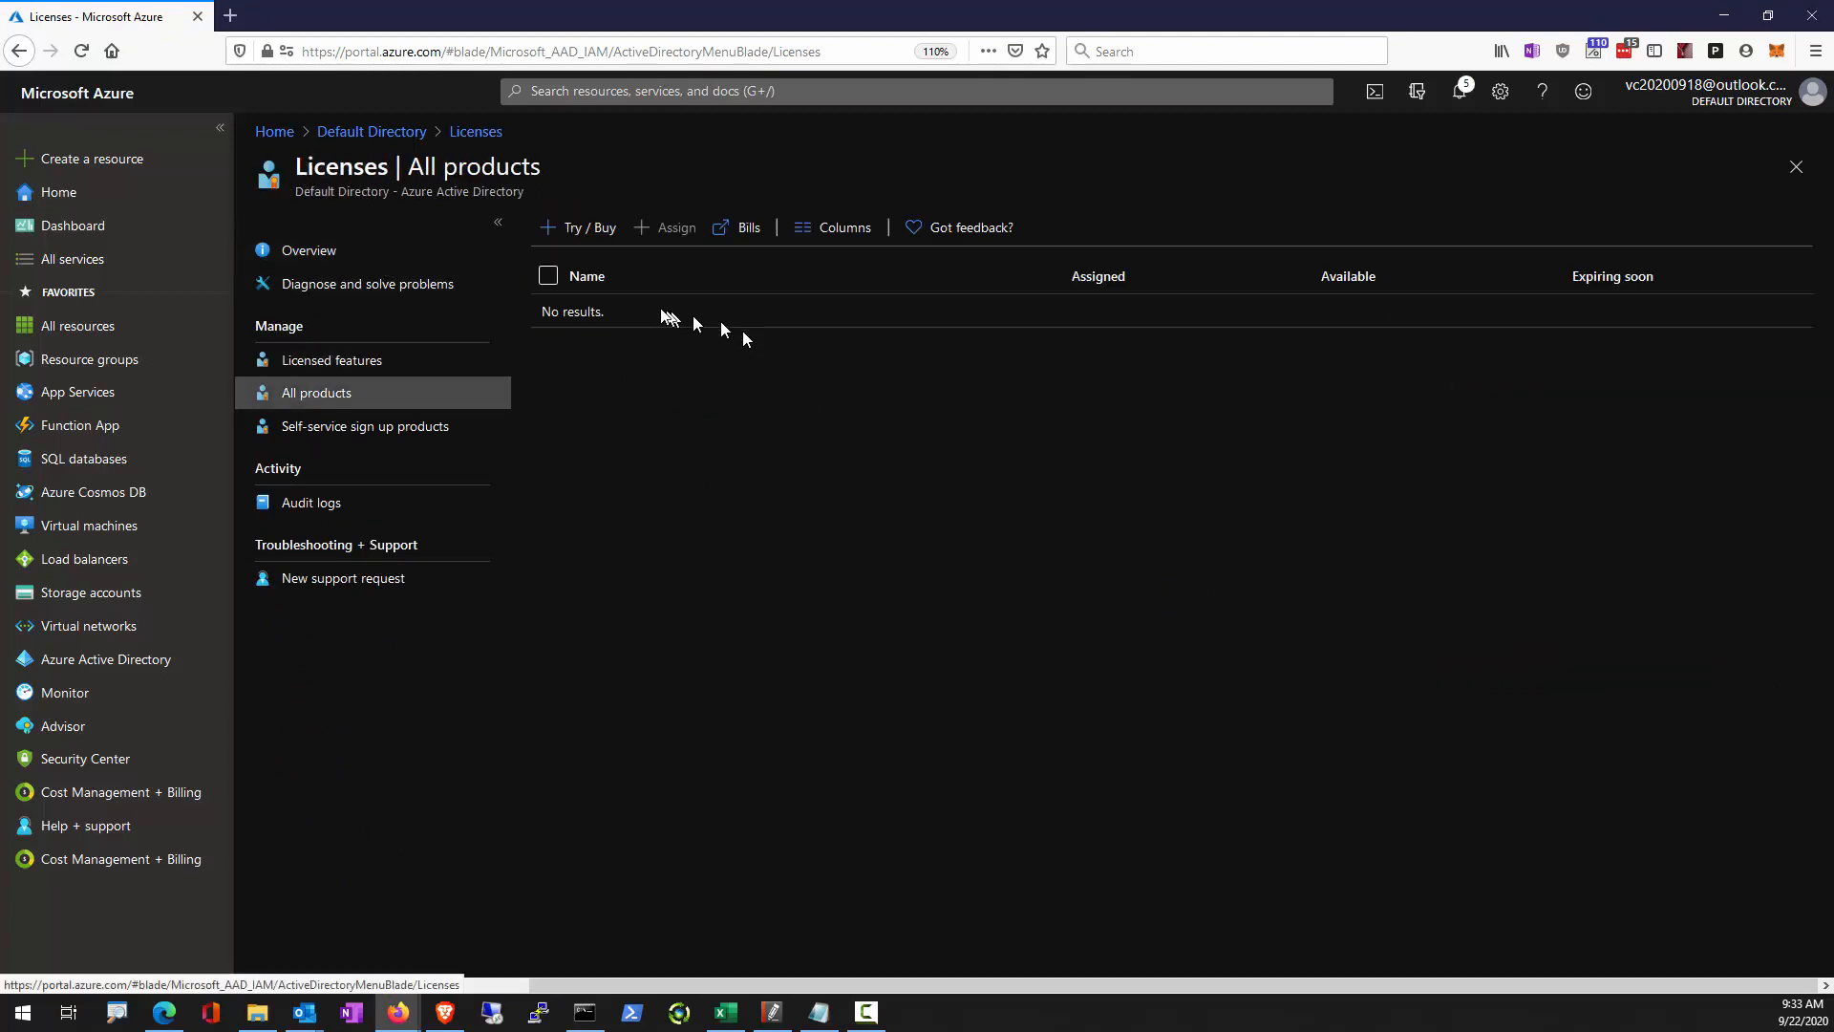
pyautogui.click(577, 229)
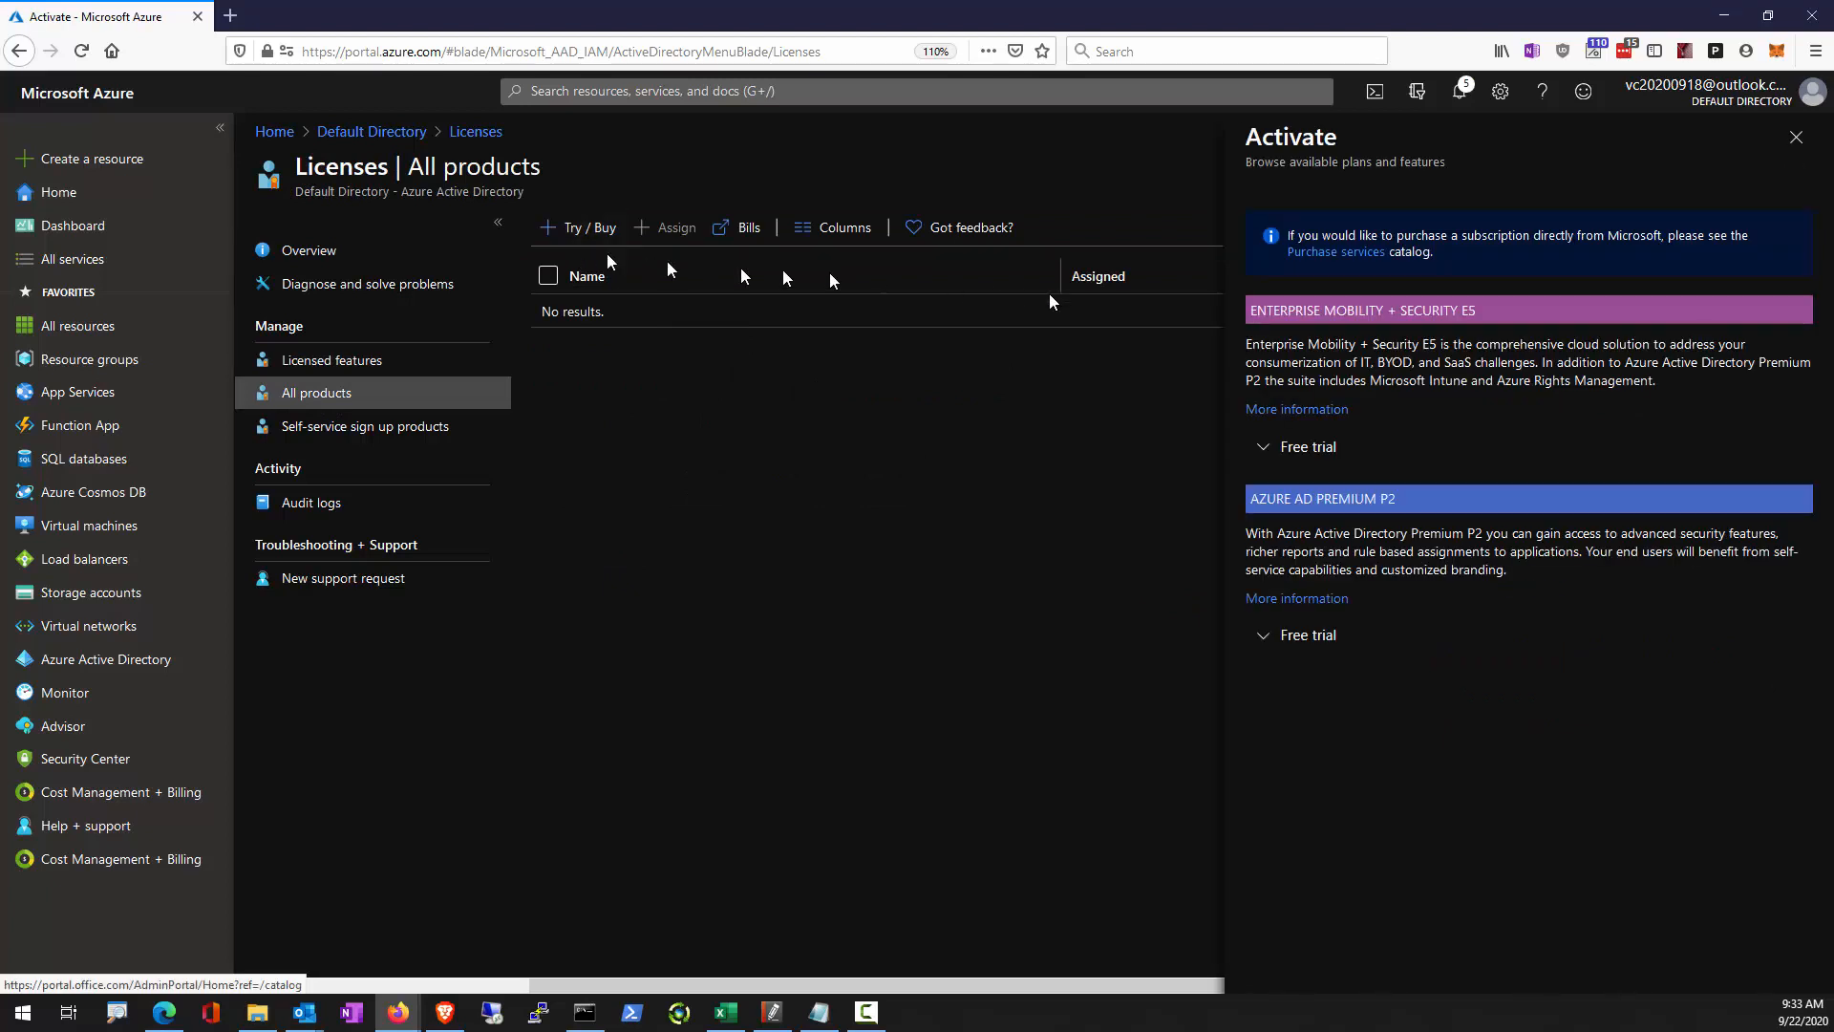
pyautogui.click(1311, 635)
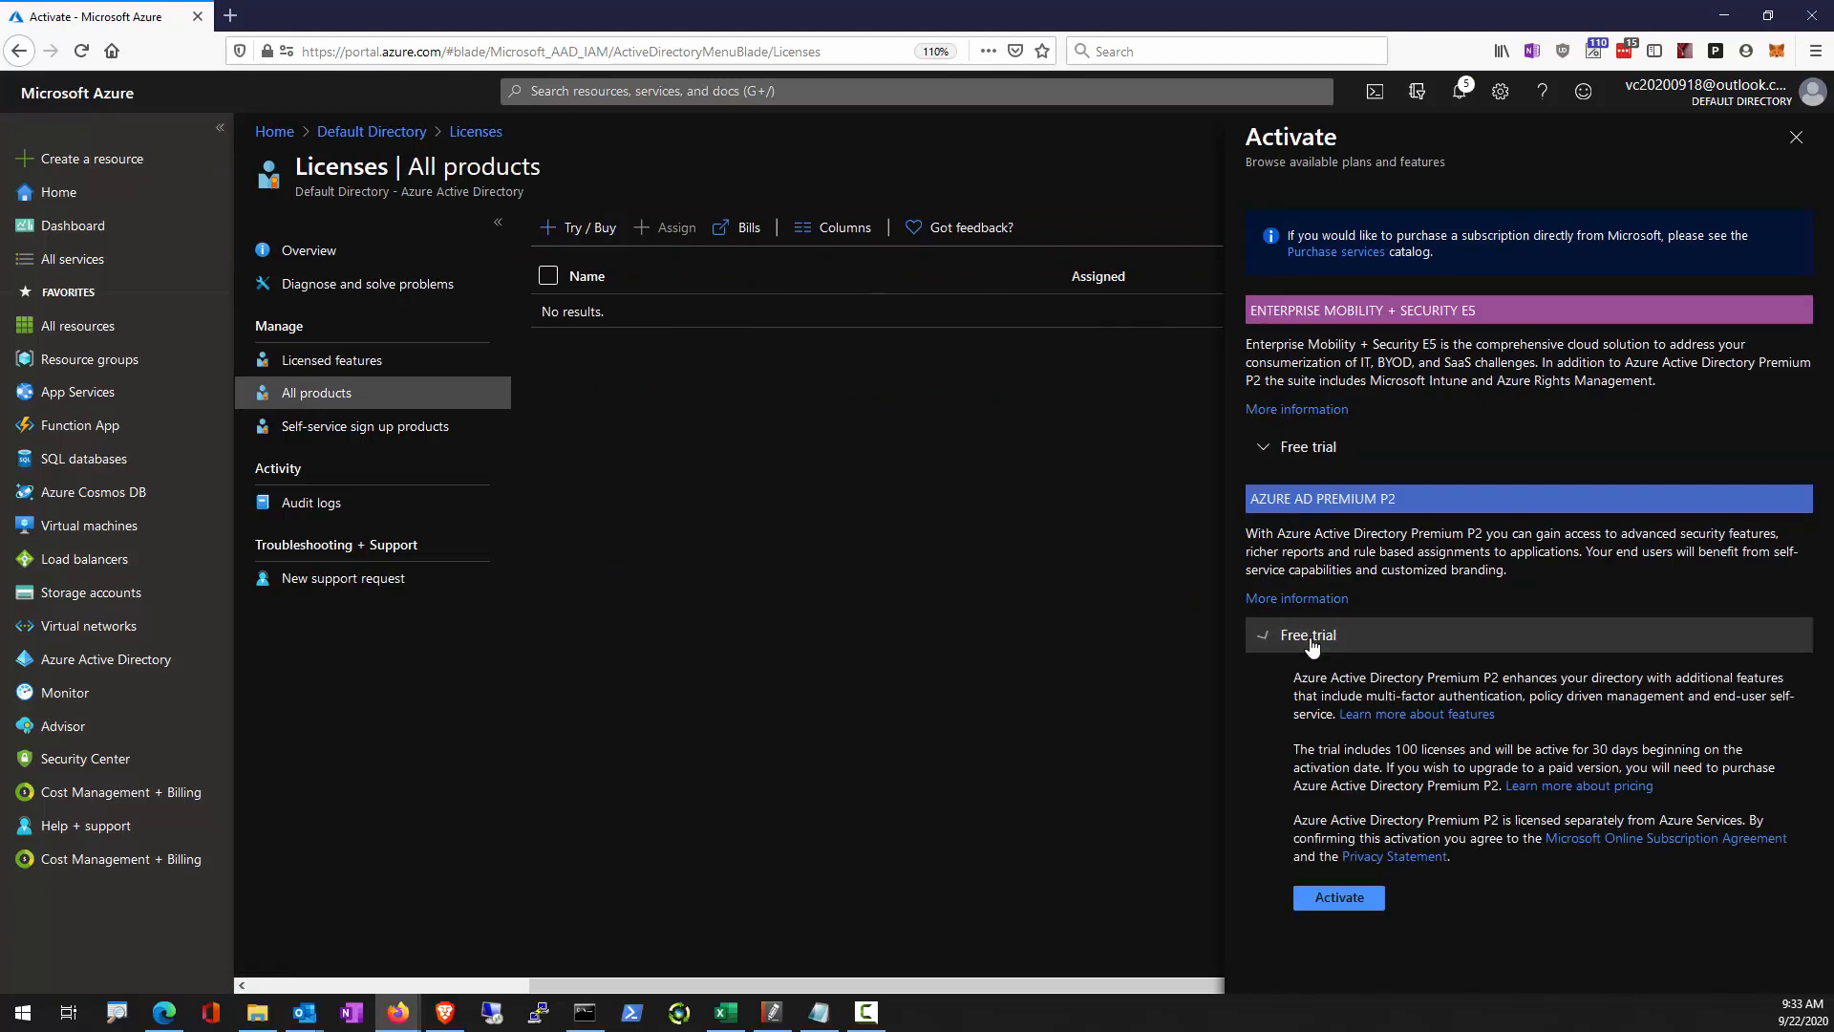
pyautogui.click(1350, 906)
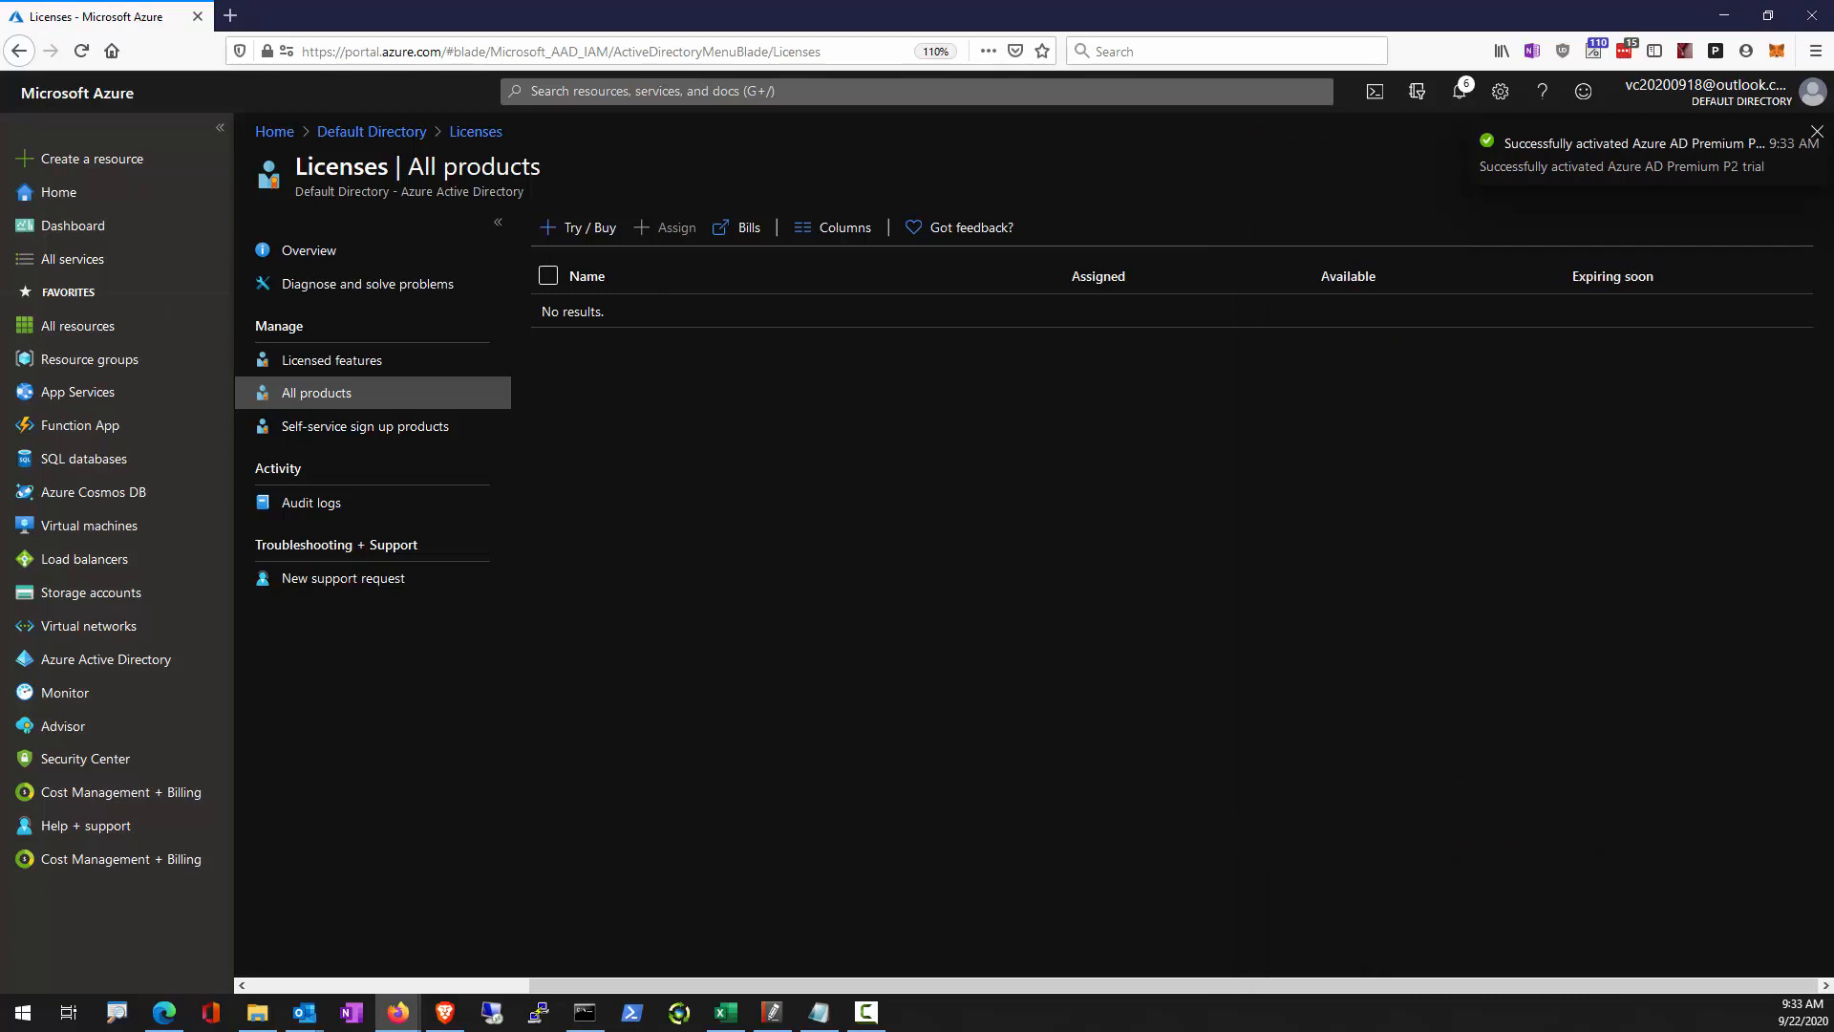
pyautogui.click(365, 426)
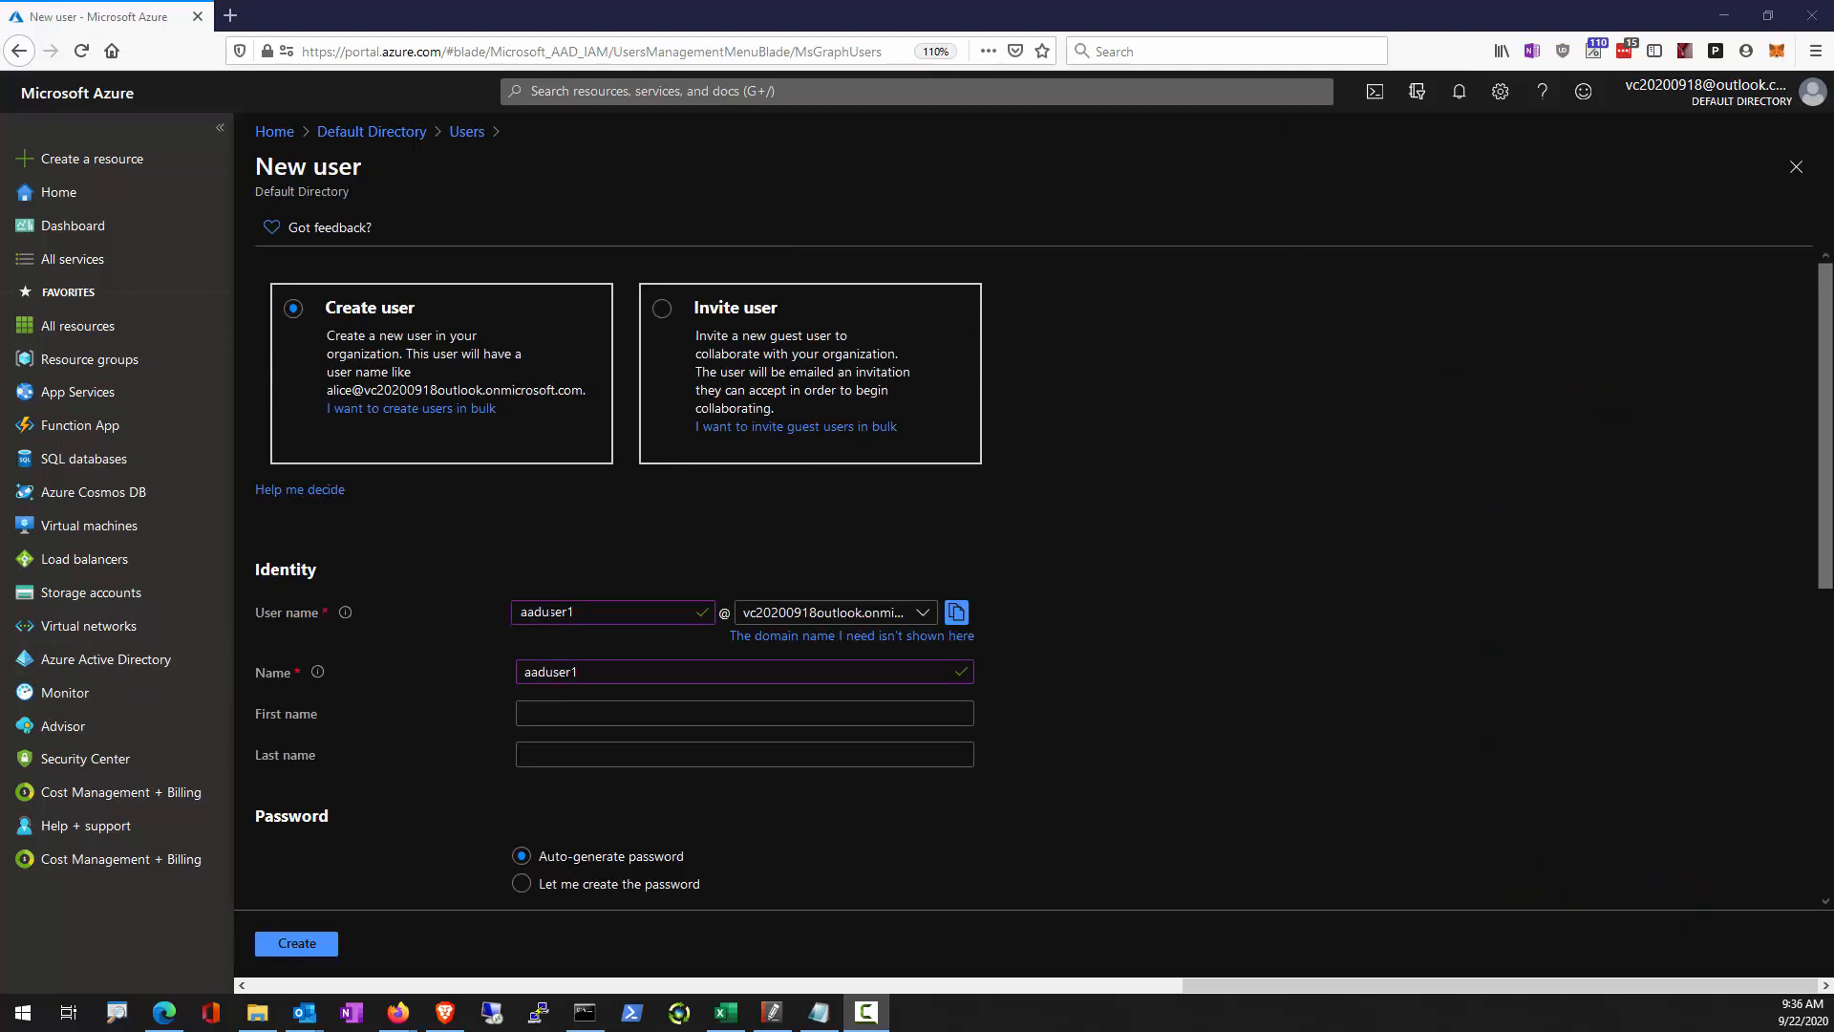
# - Scroll the aaduser1 New user form down to the Groups and roles section
pyautogui.scroll(-2, 1044, 586)
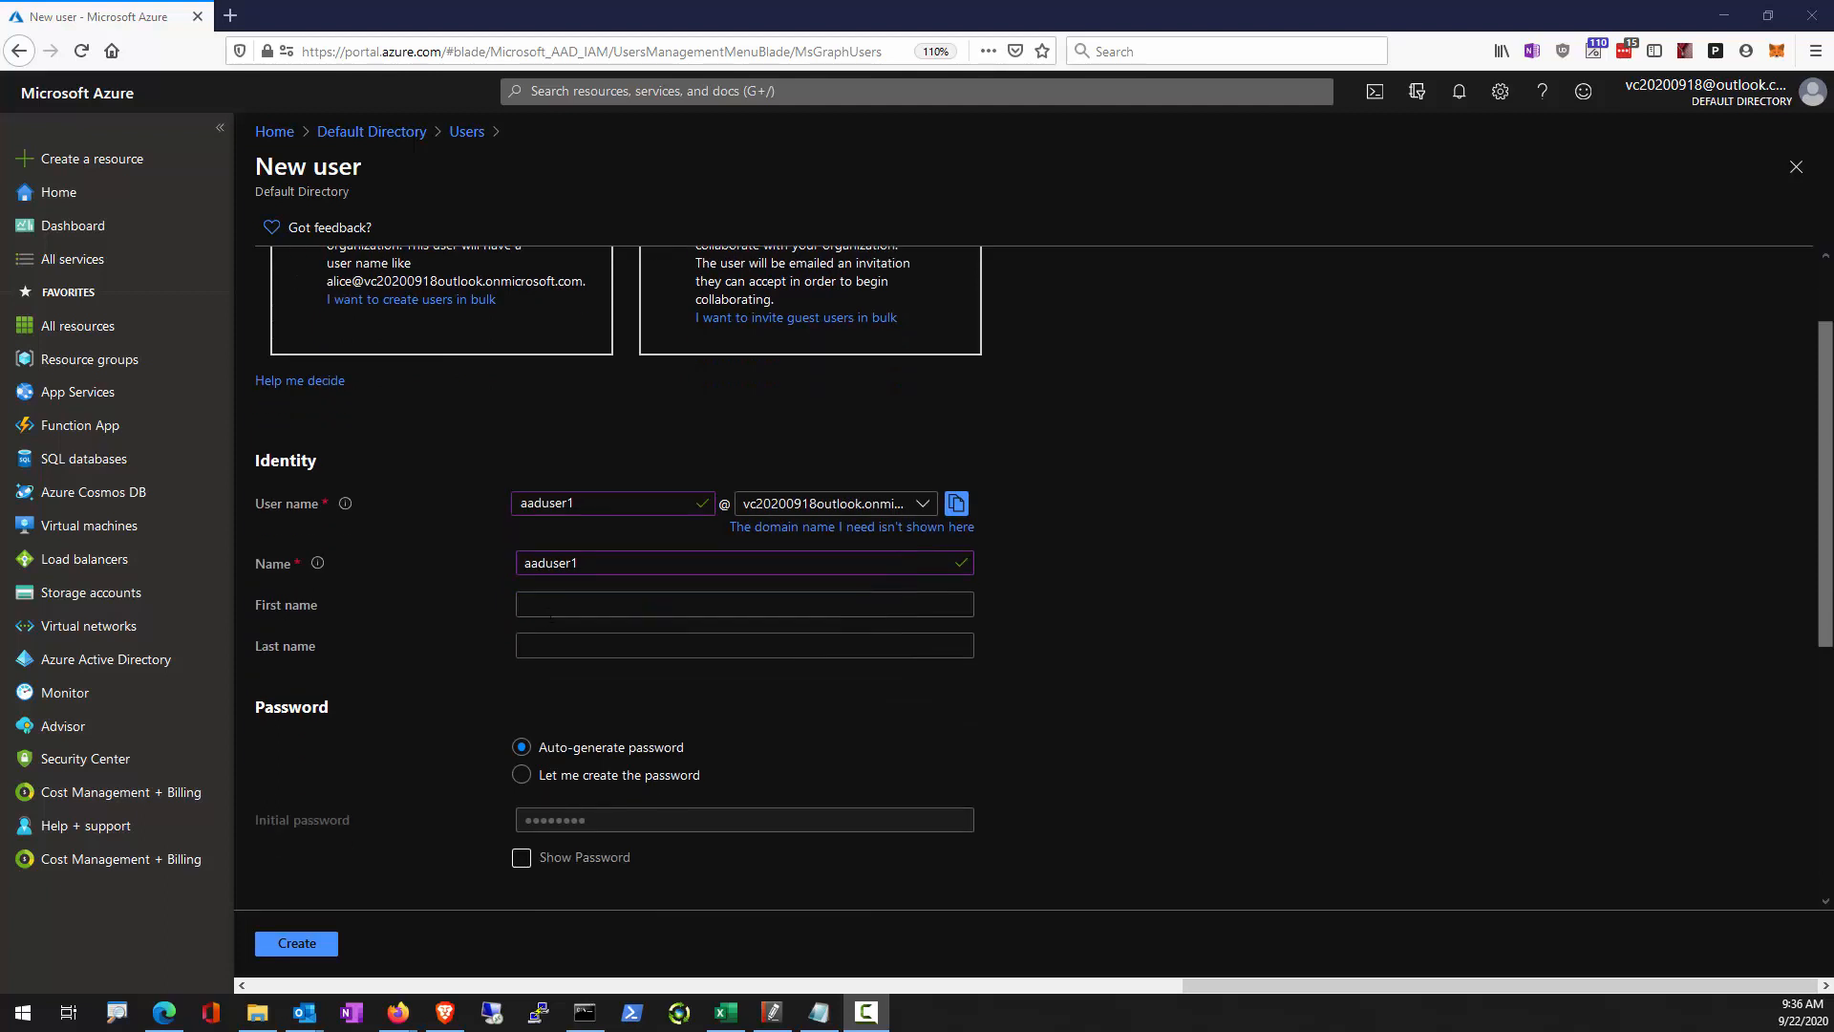
pyautogui.scroll(-2, 523, 632)
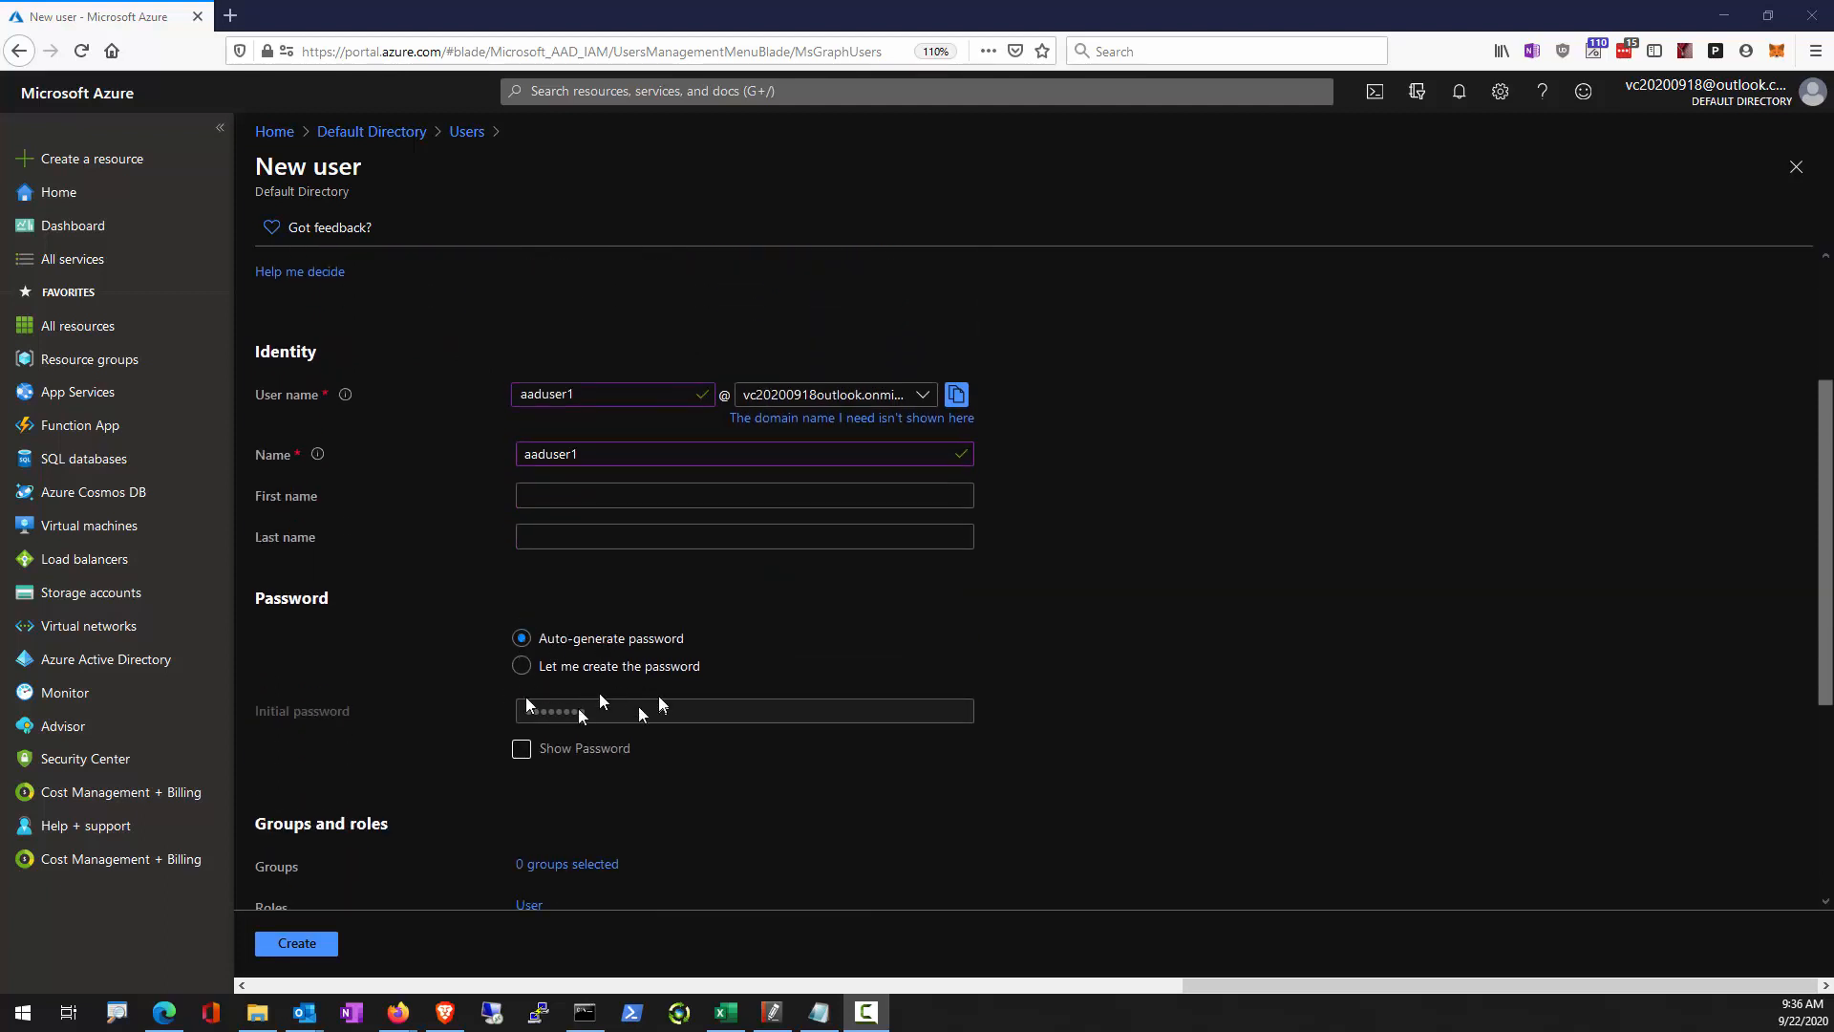
pyautogui.scroll(-3, 675, 772)
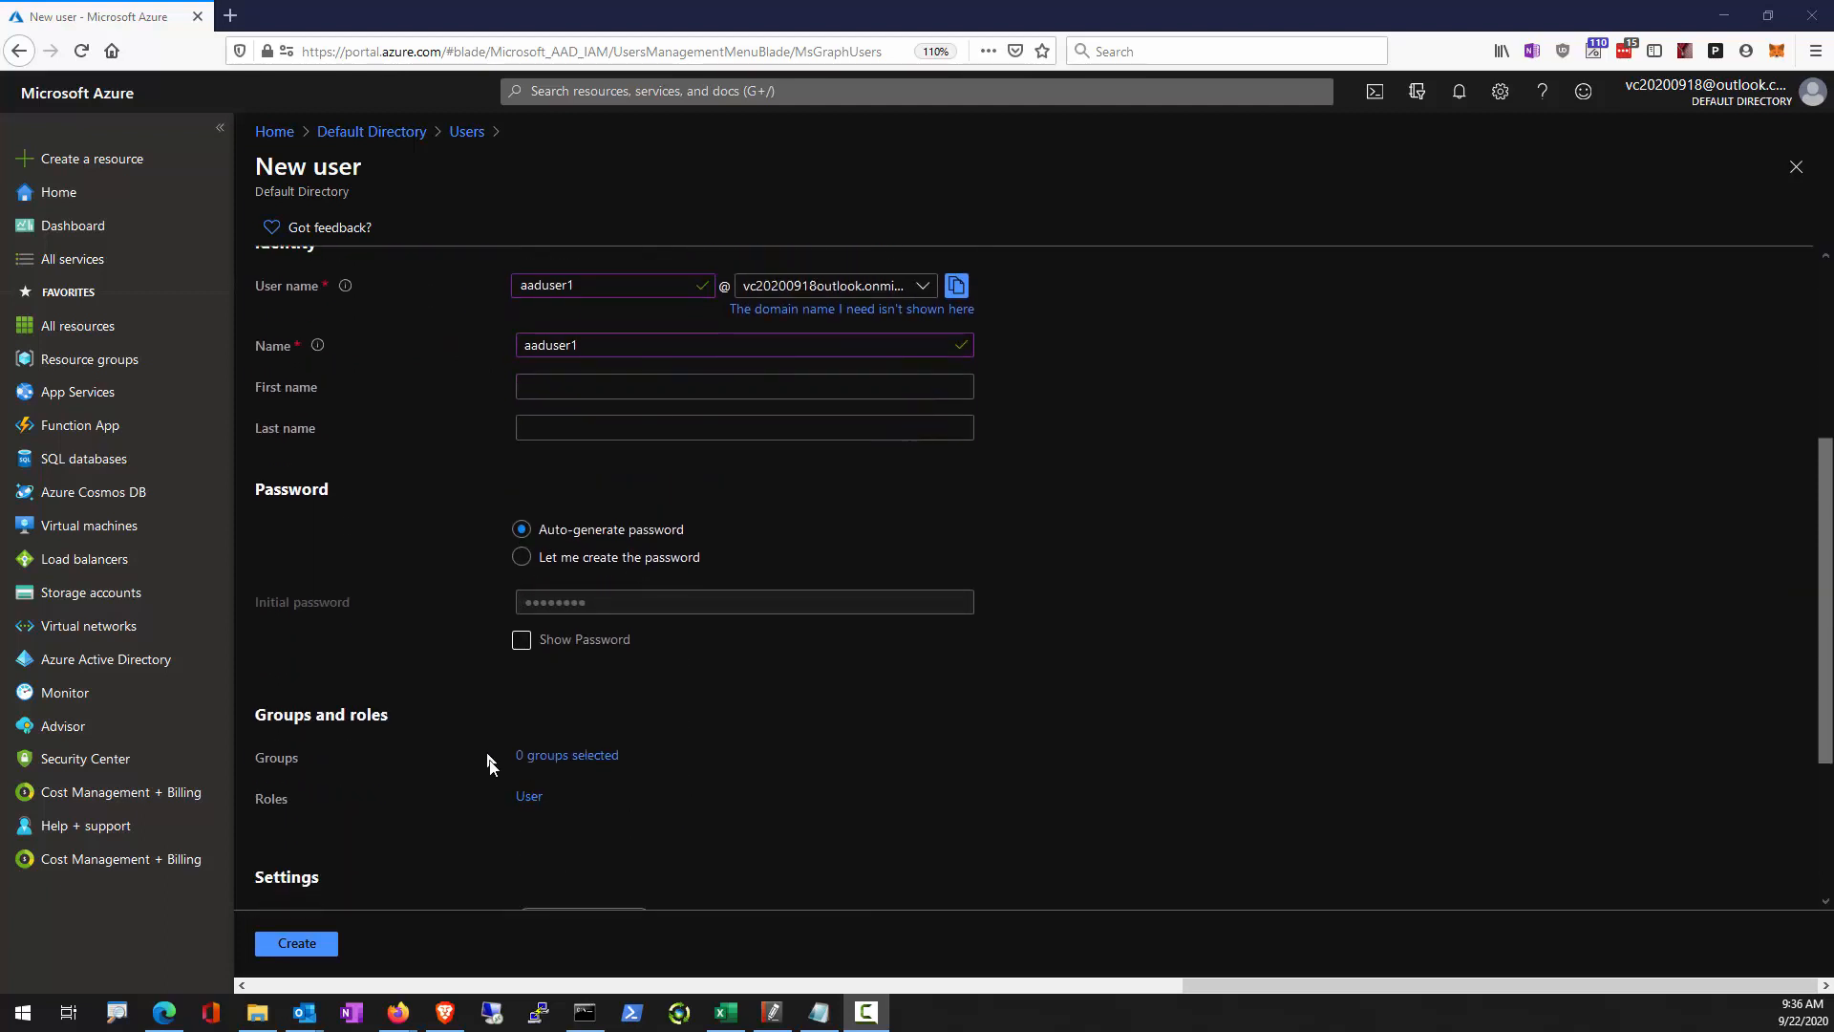
pyautogui.scroll(-1, 596, 710)
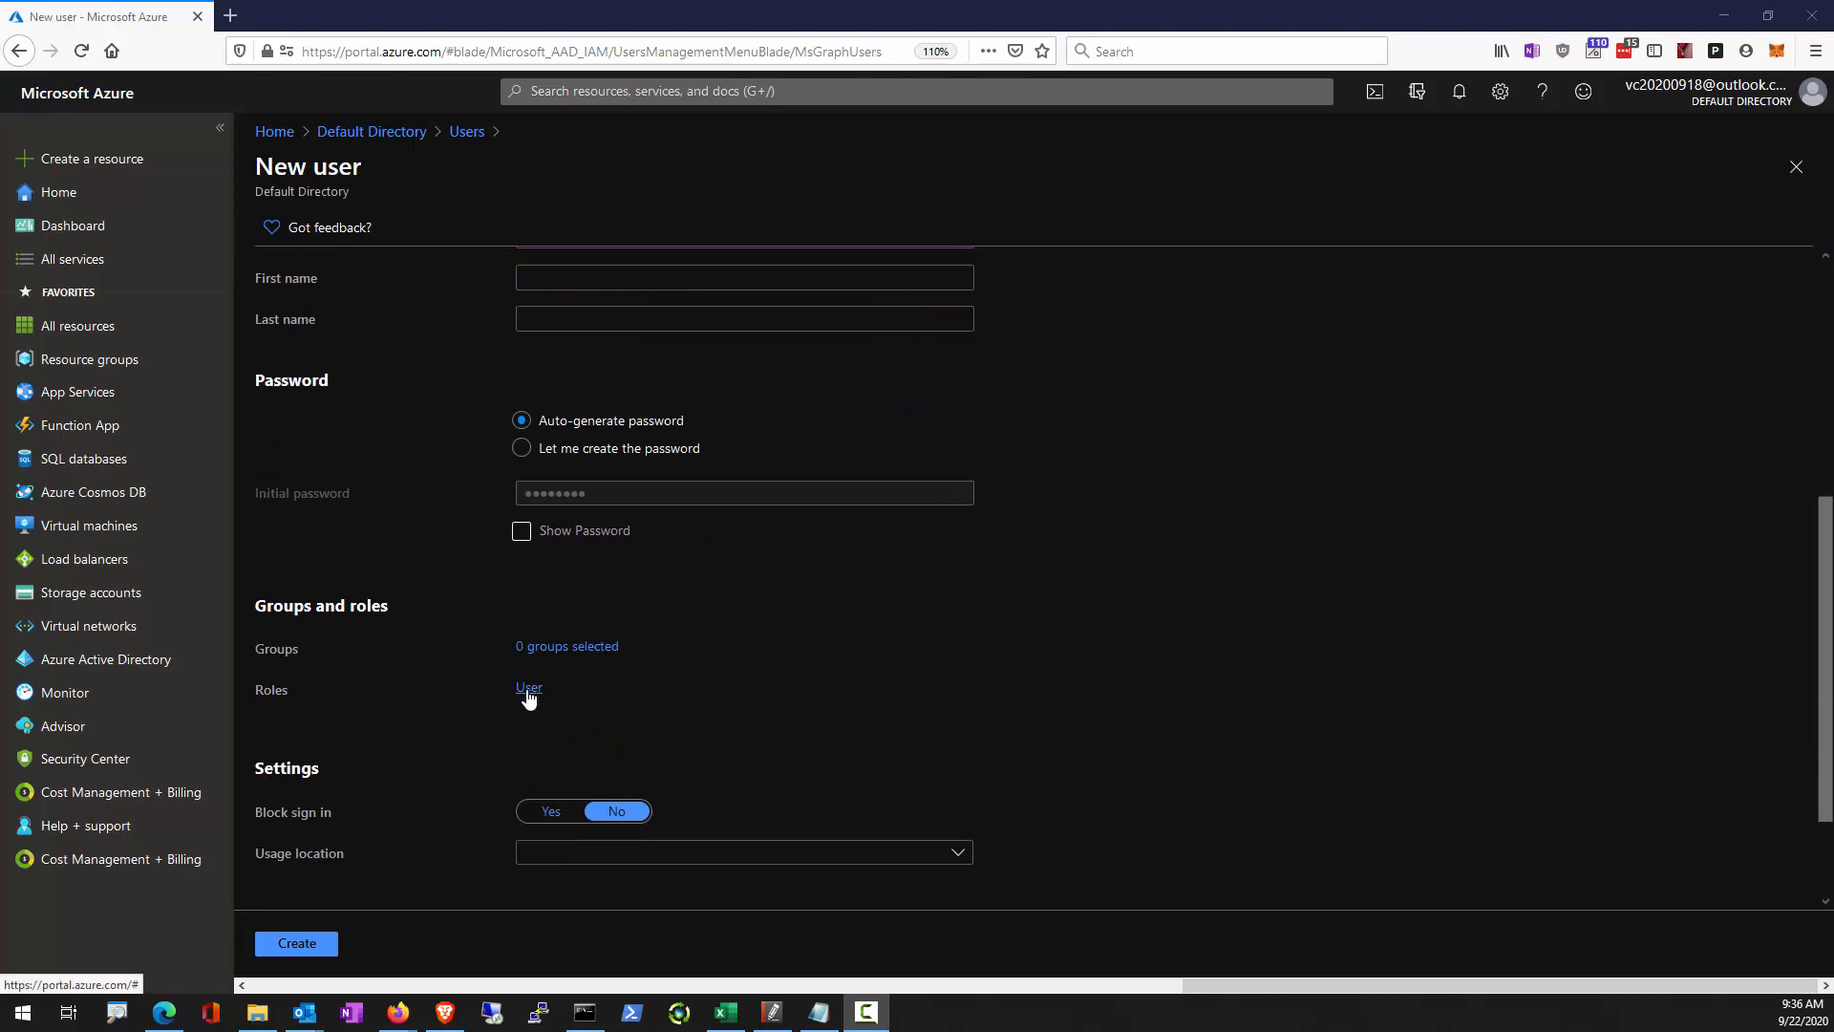
# - Replace aaduser1's default User role with the Global administrator directory role
pyautogui.click(525, 692)
pyautogui.click(527, 691)
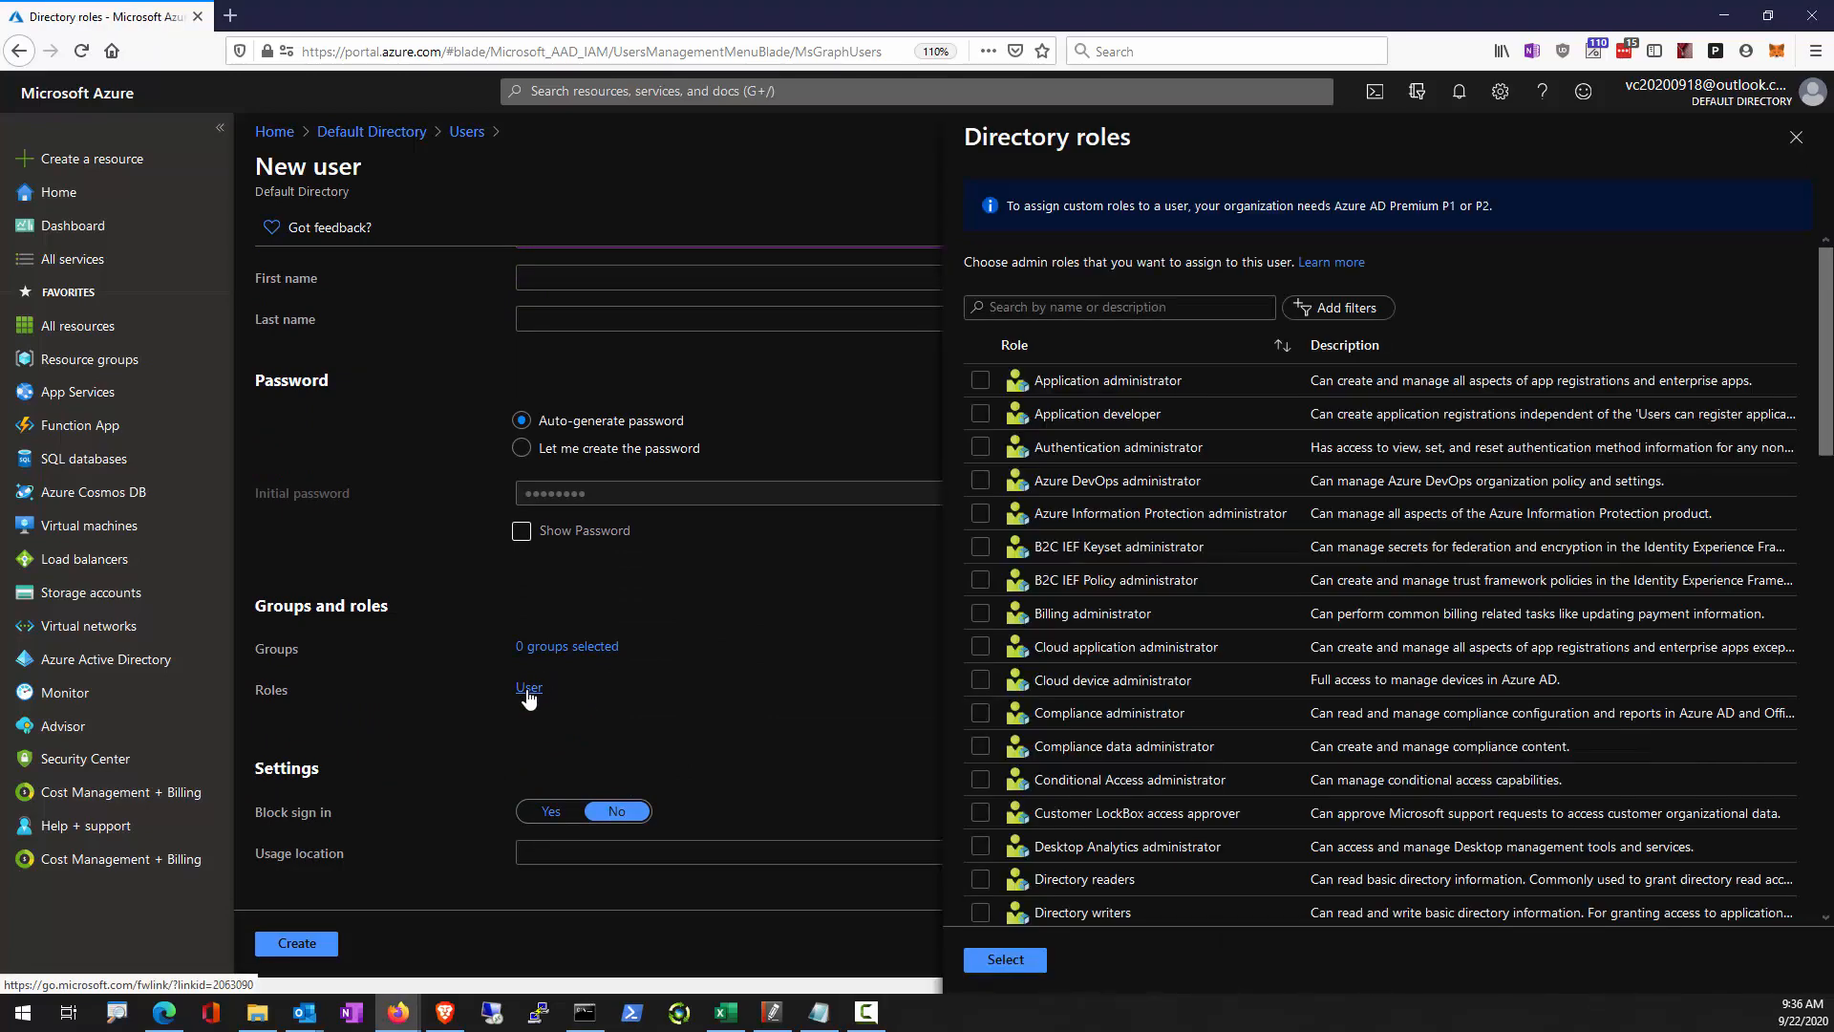
pyautogui.click(1041, 303)
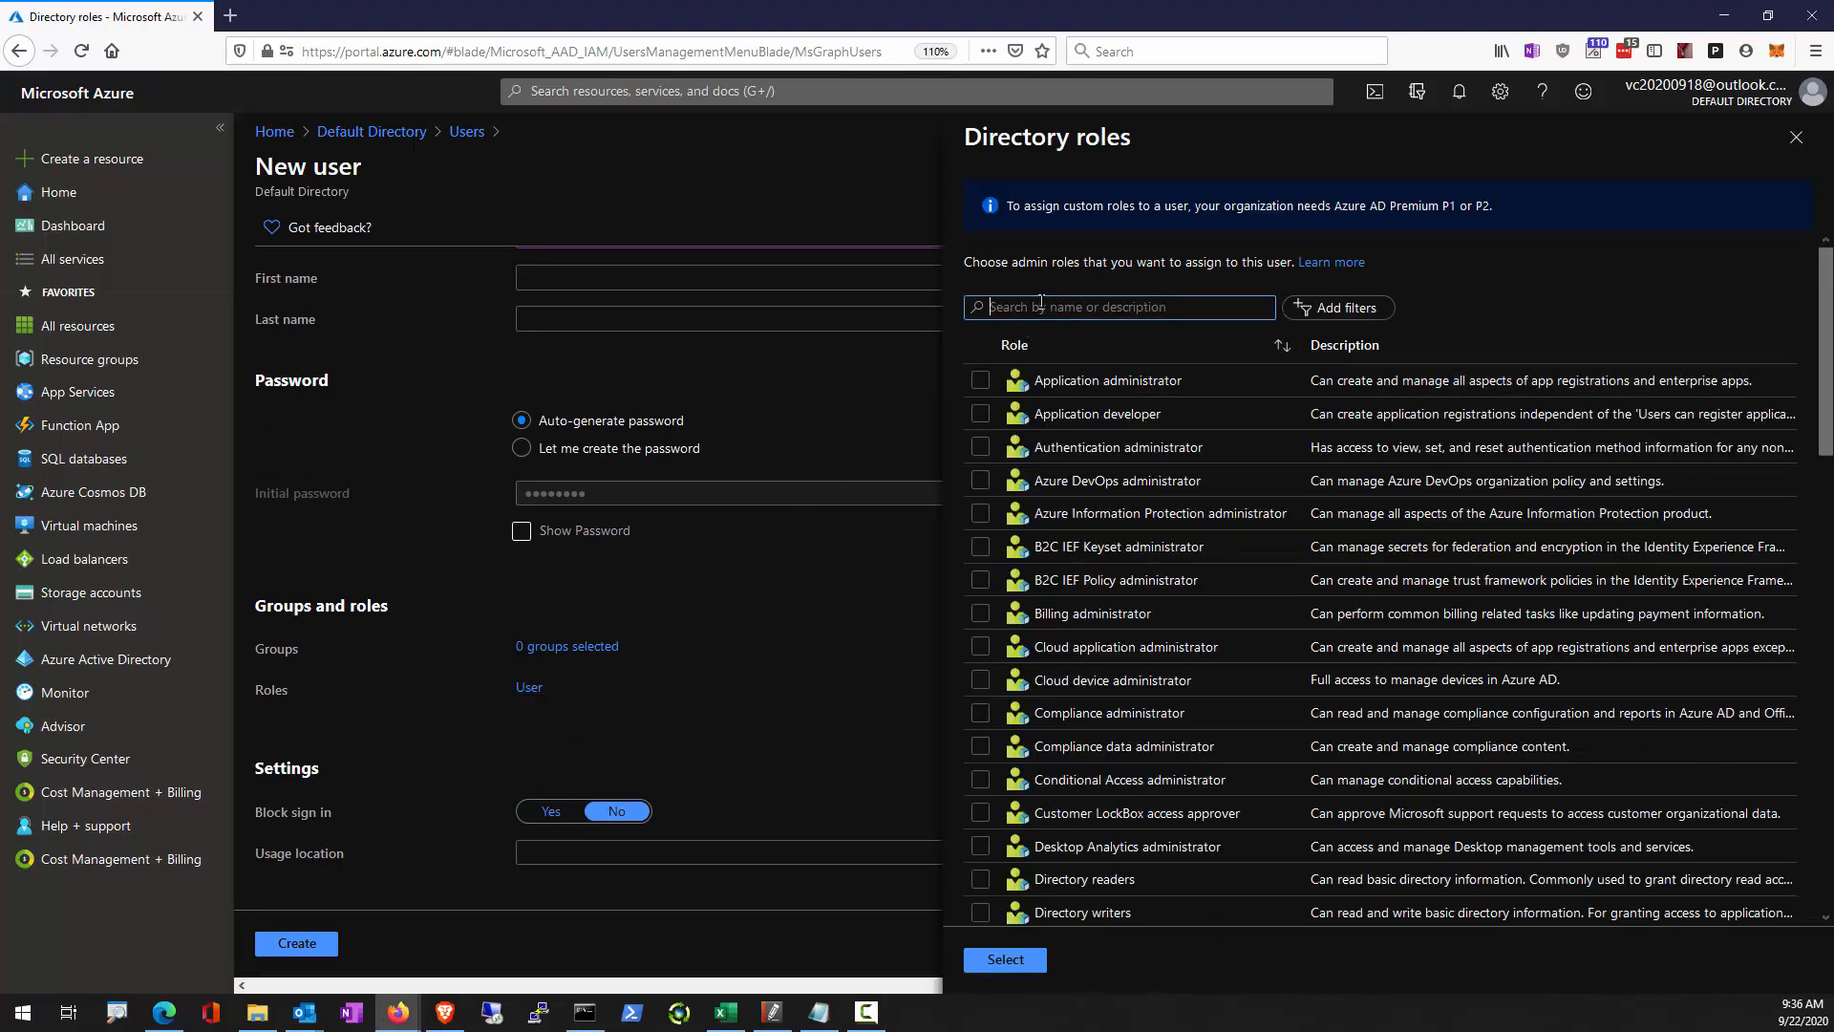
pyautogui.write('Go')
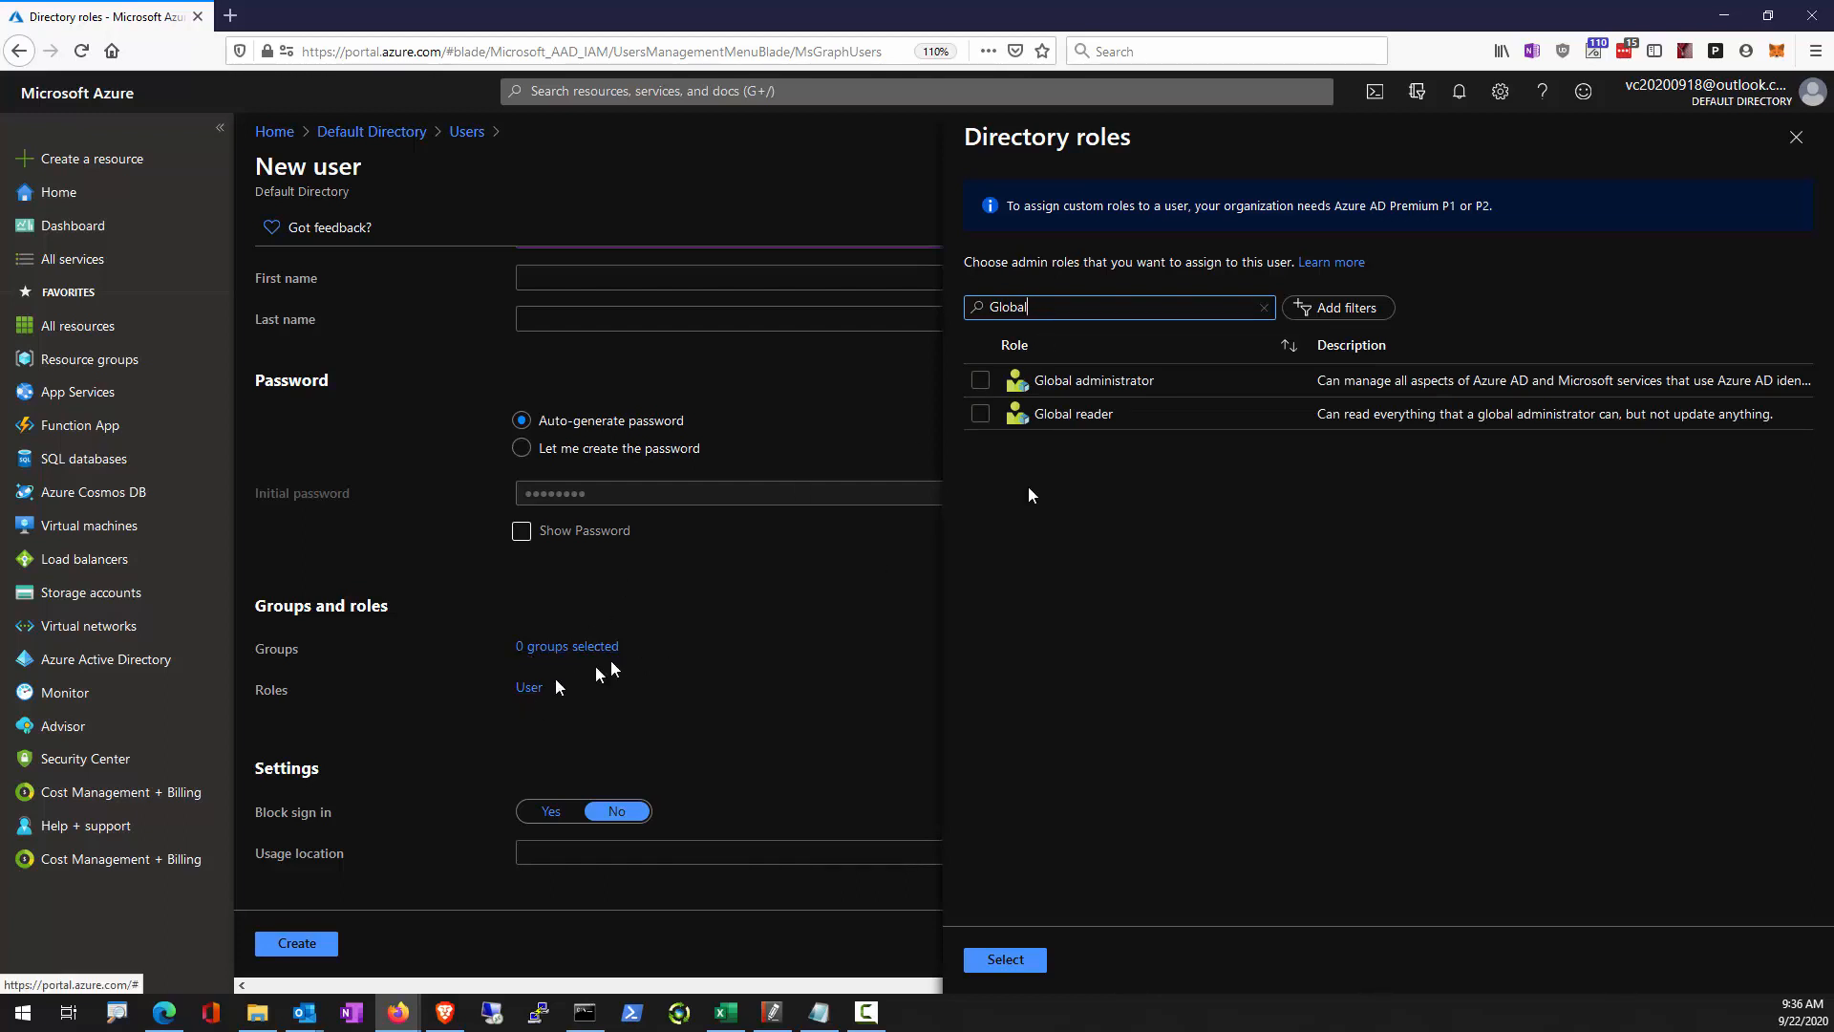
pyautogui.click(982, 381)
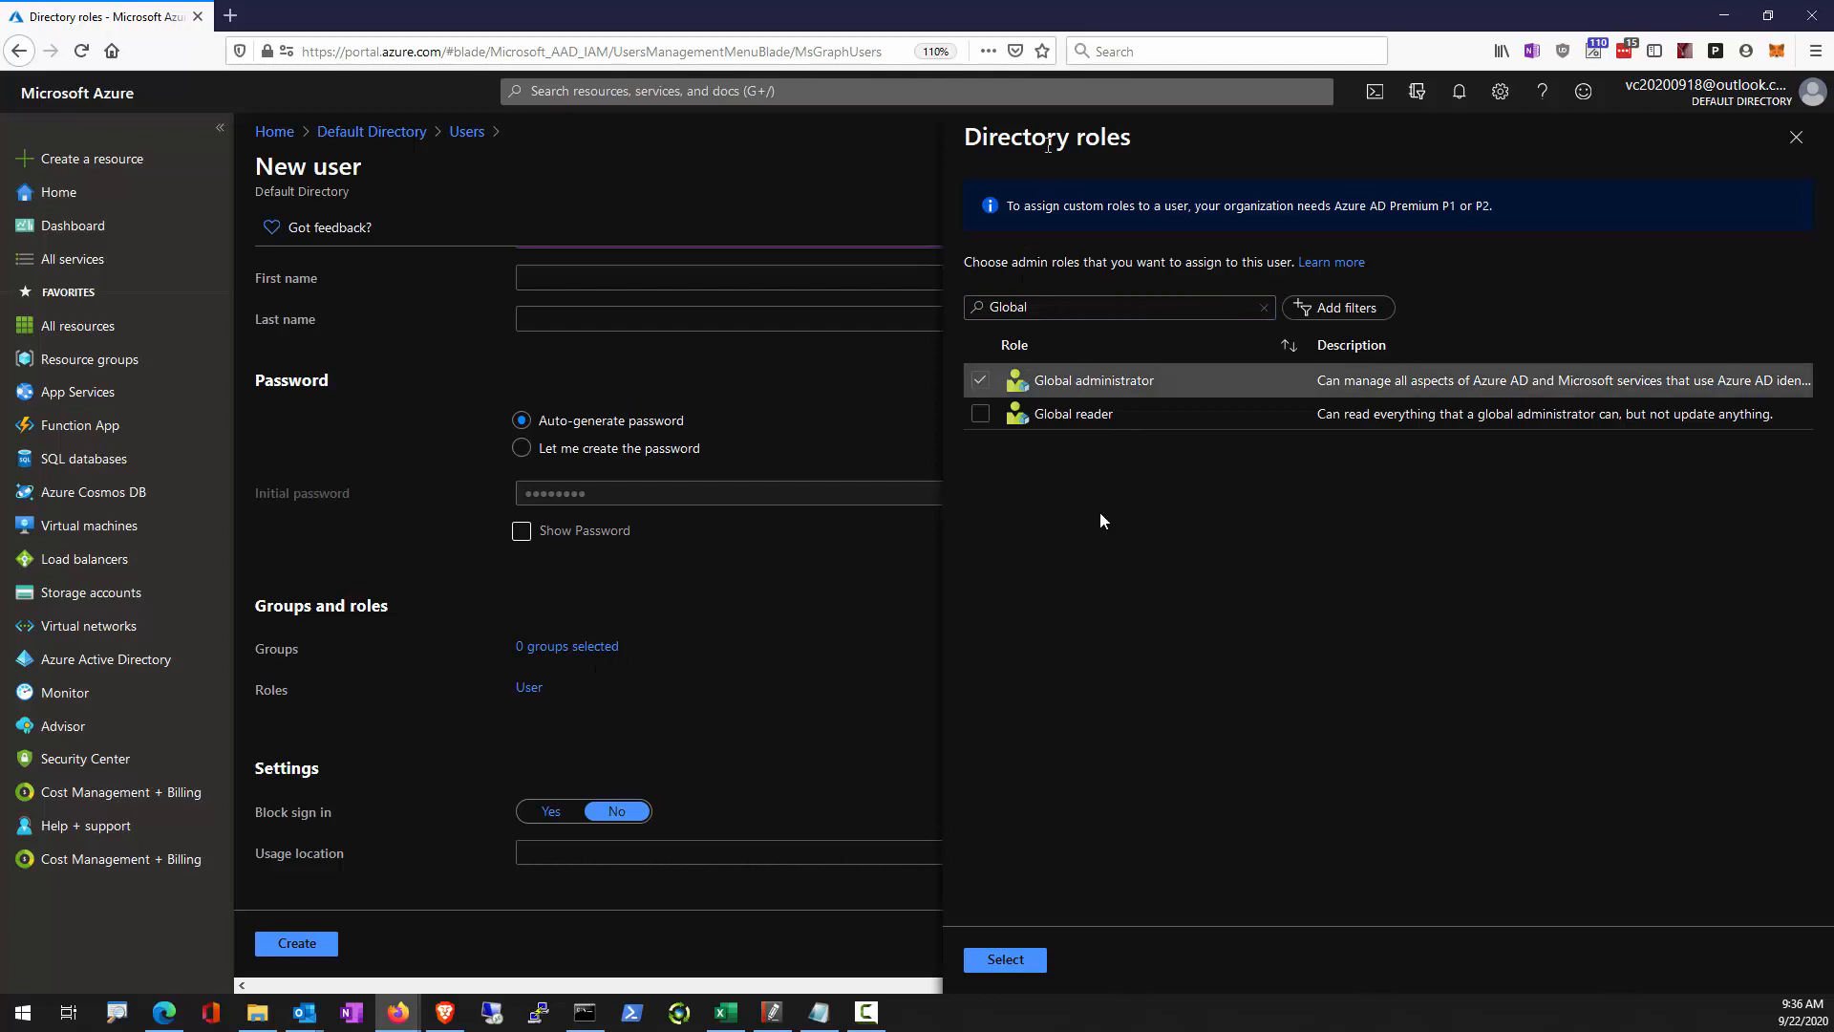
pyautogui.click(1005, 959)
pyautogui.scroll(-2, 612, 715)
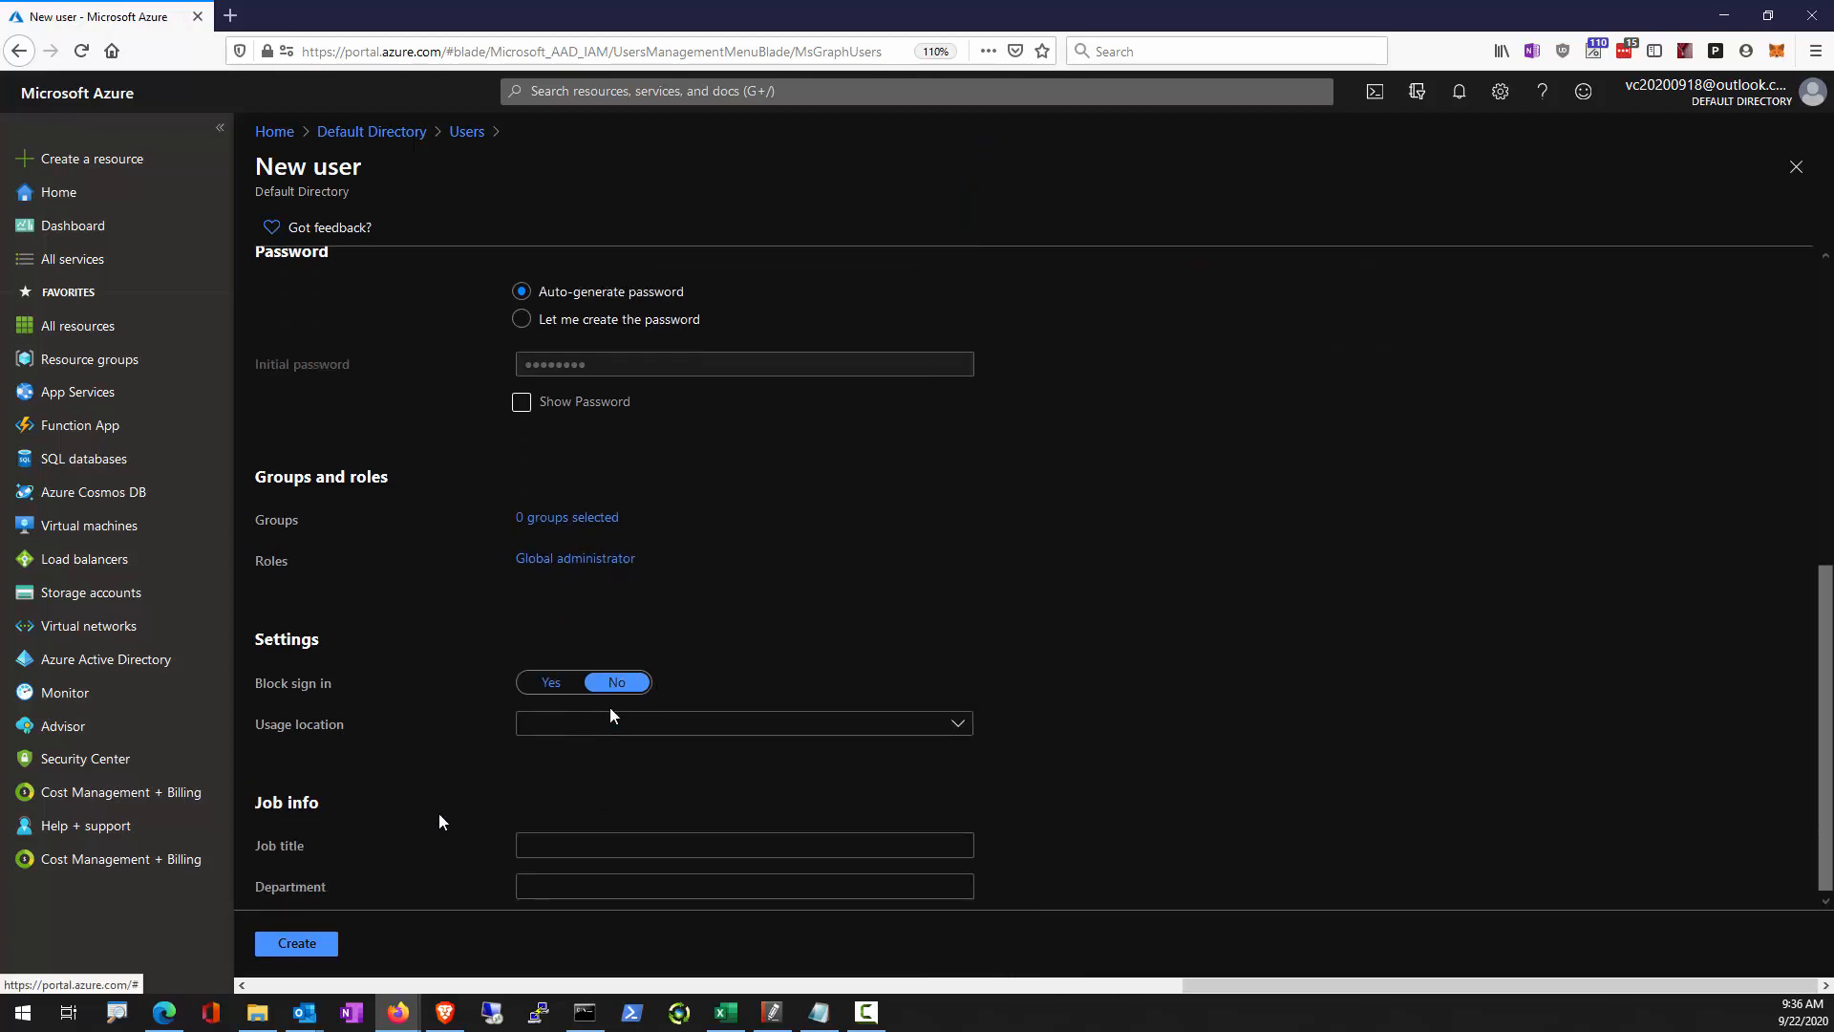
# - Create the aaduser1 account and copy its full sign-in name
pyautogui.click(323, 943)
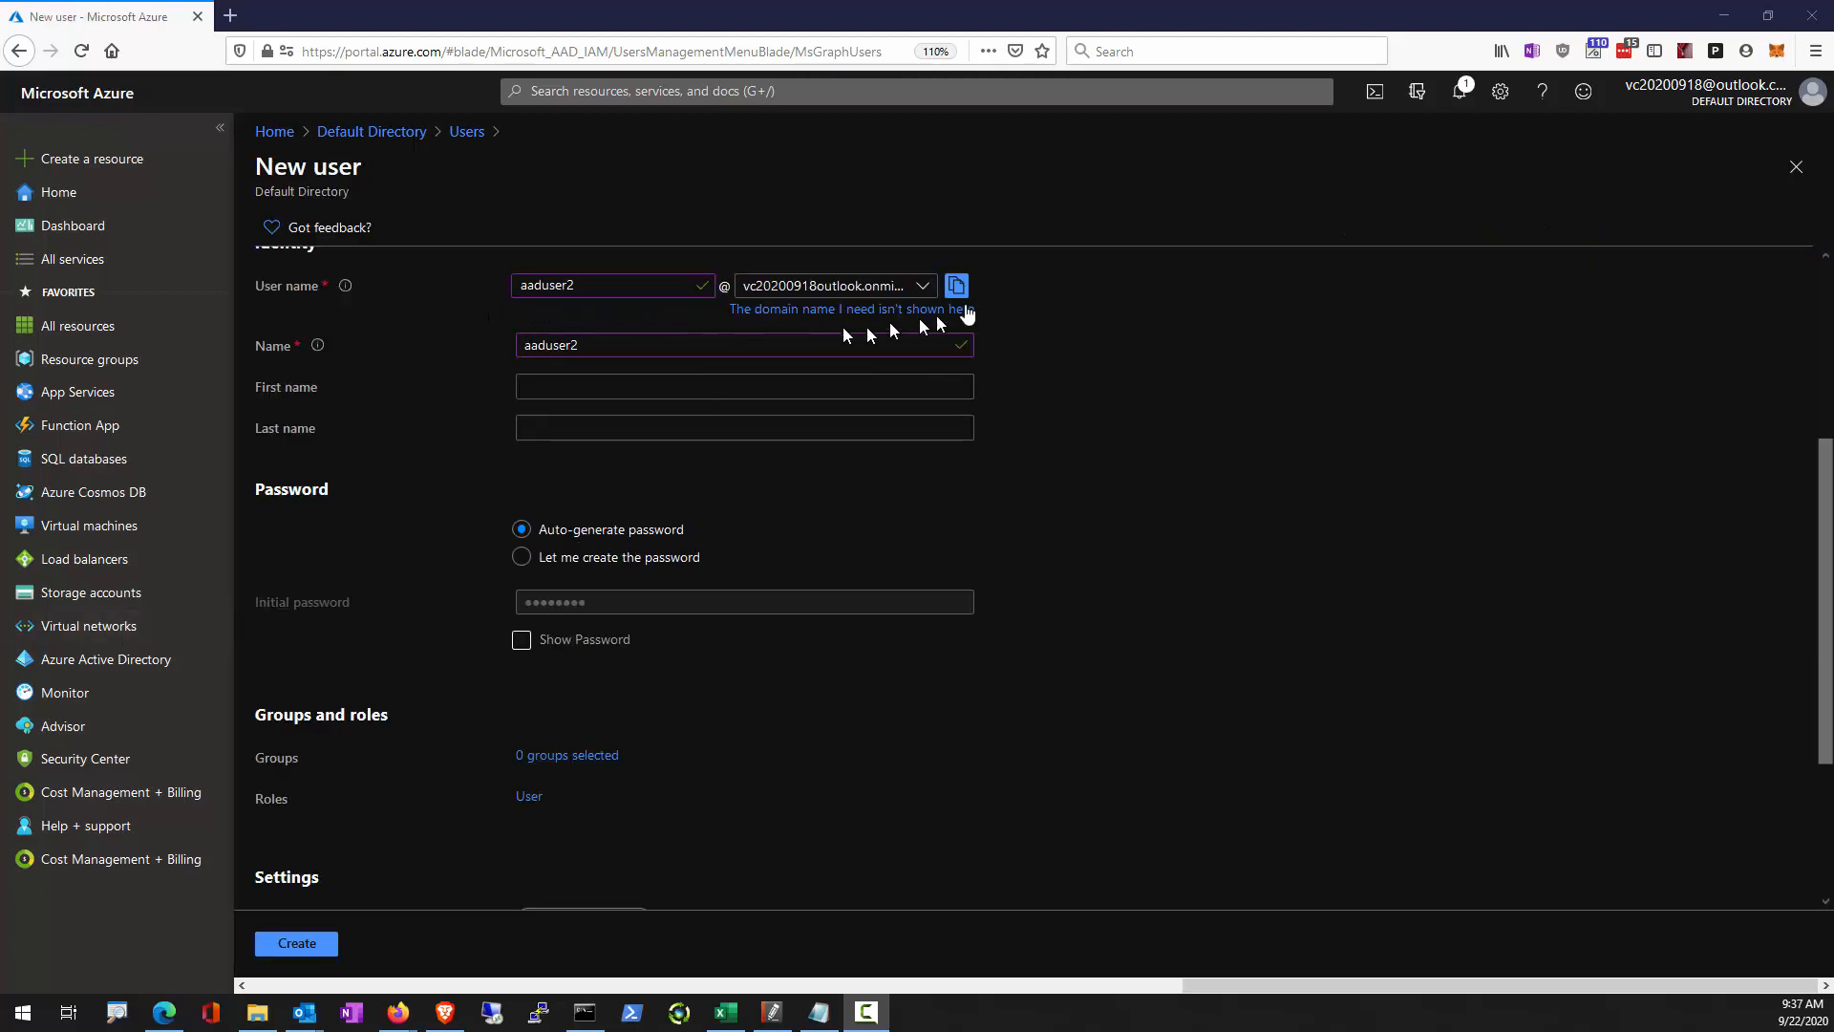
pyautogui.click(957, 286)
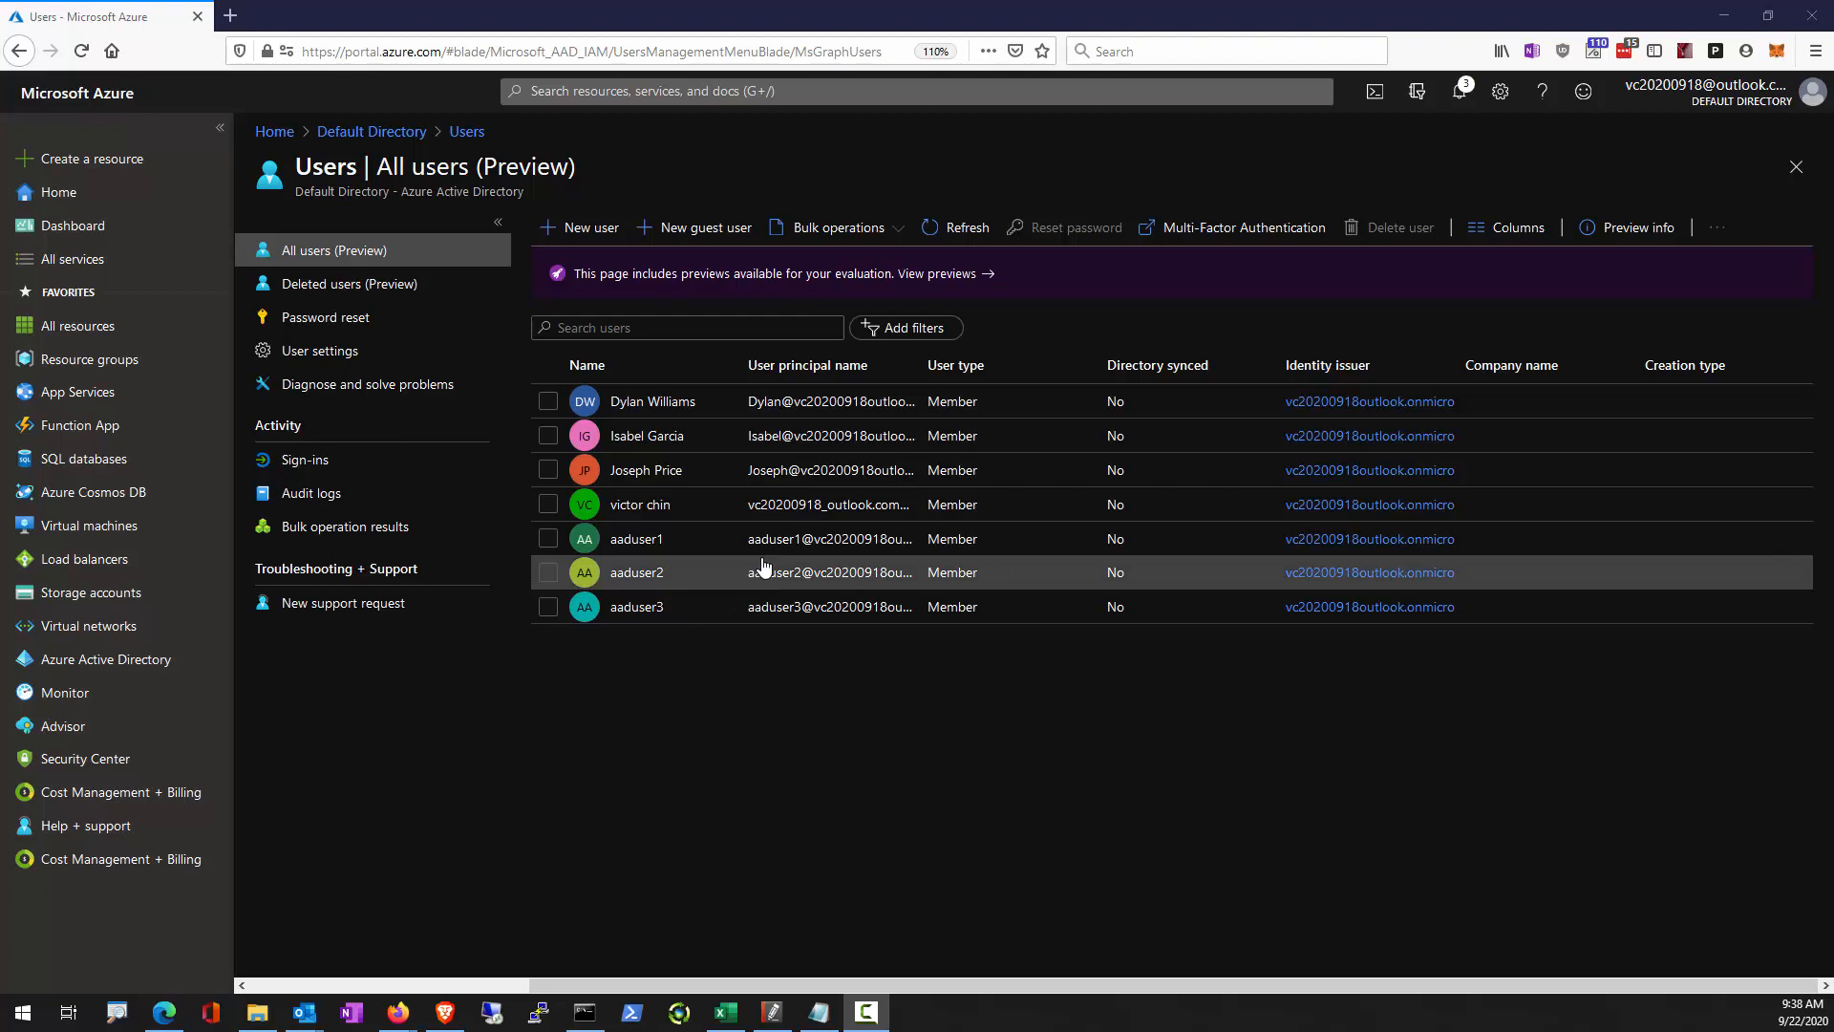
# - Open aaduser1's profile and look over its details
pyautogui.click(652, 541)
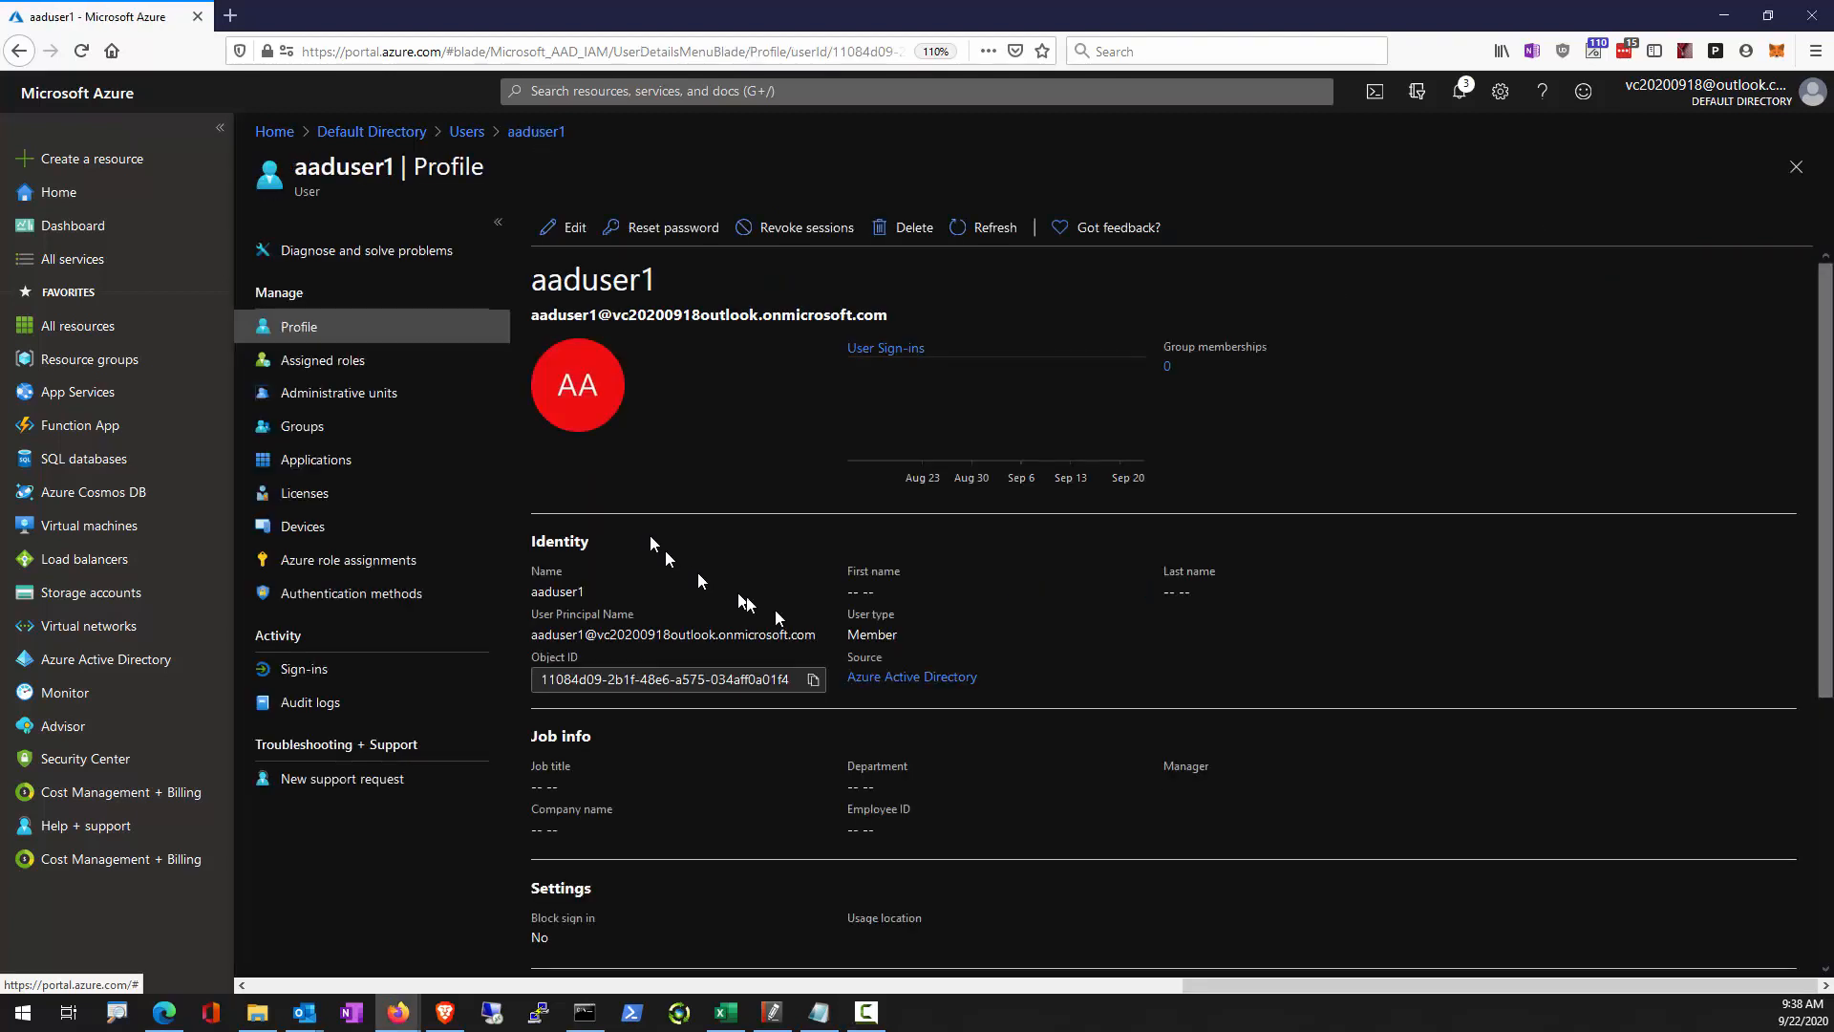
pyautogui.scroll(-2, 839, 844)
pyautogui.scroll(-4, 837, 844)
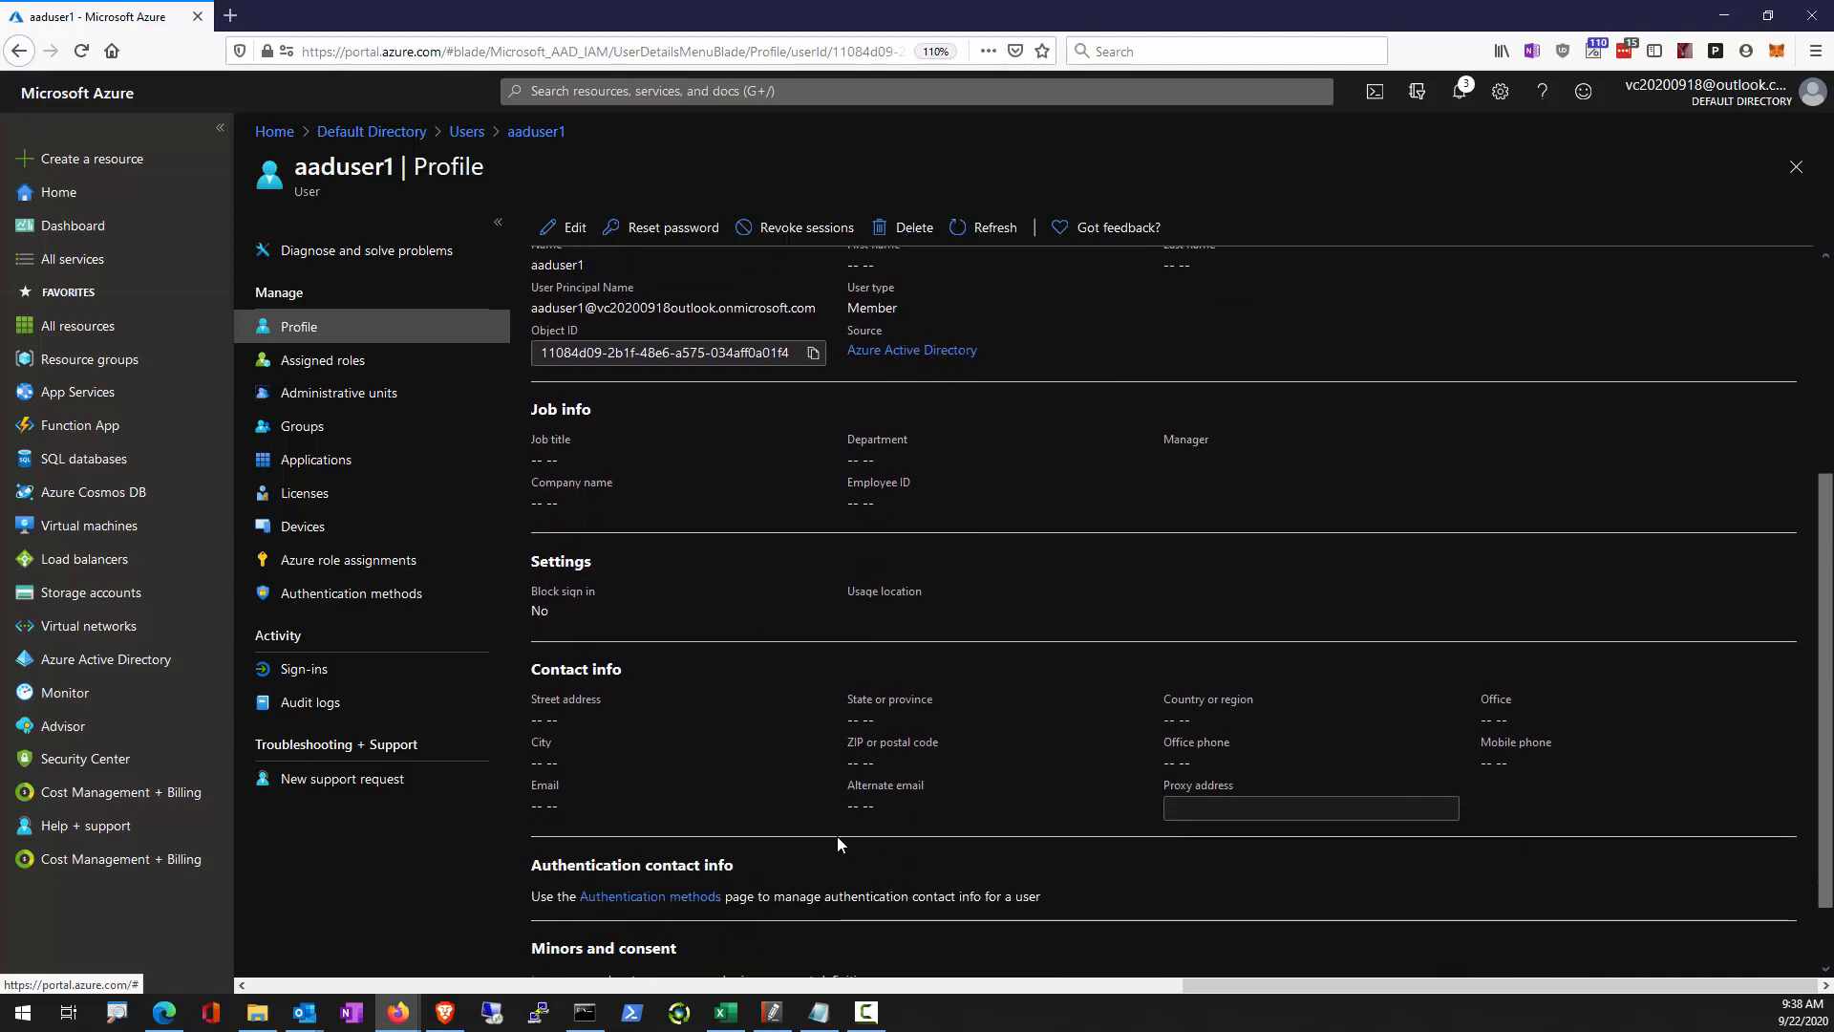
pyautogui.hotkey('ctrl', '2')
pyautogui.moveTo(802, 566); pyautogui.dragTo(971, 635)
pyautogui.moveTo(810, 611)
pyautogui.mouseDown()
pyautogui.moveTo(694, 609)
pyautogui.moveTo(575, 372)
pyautogui.moveTo(573, 320)
pyautogui.mouseUp()
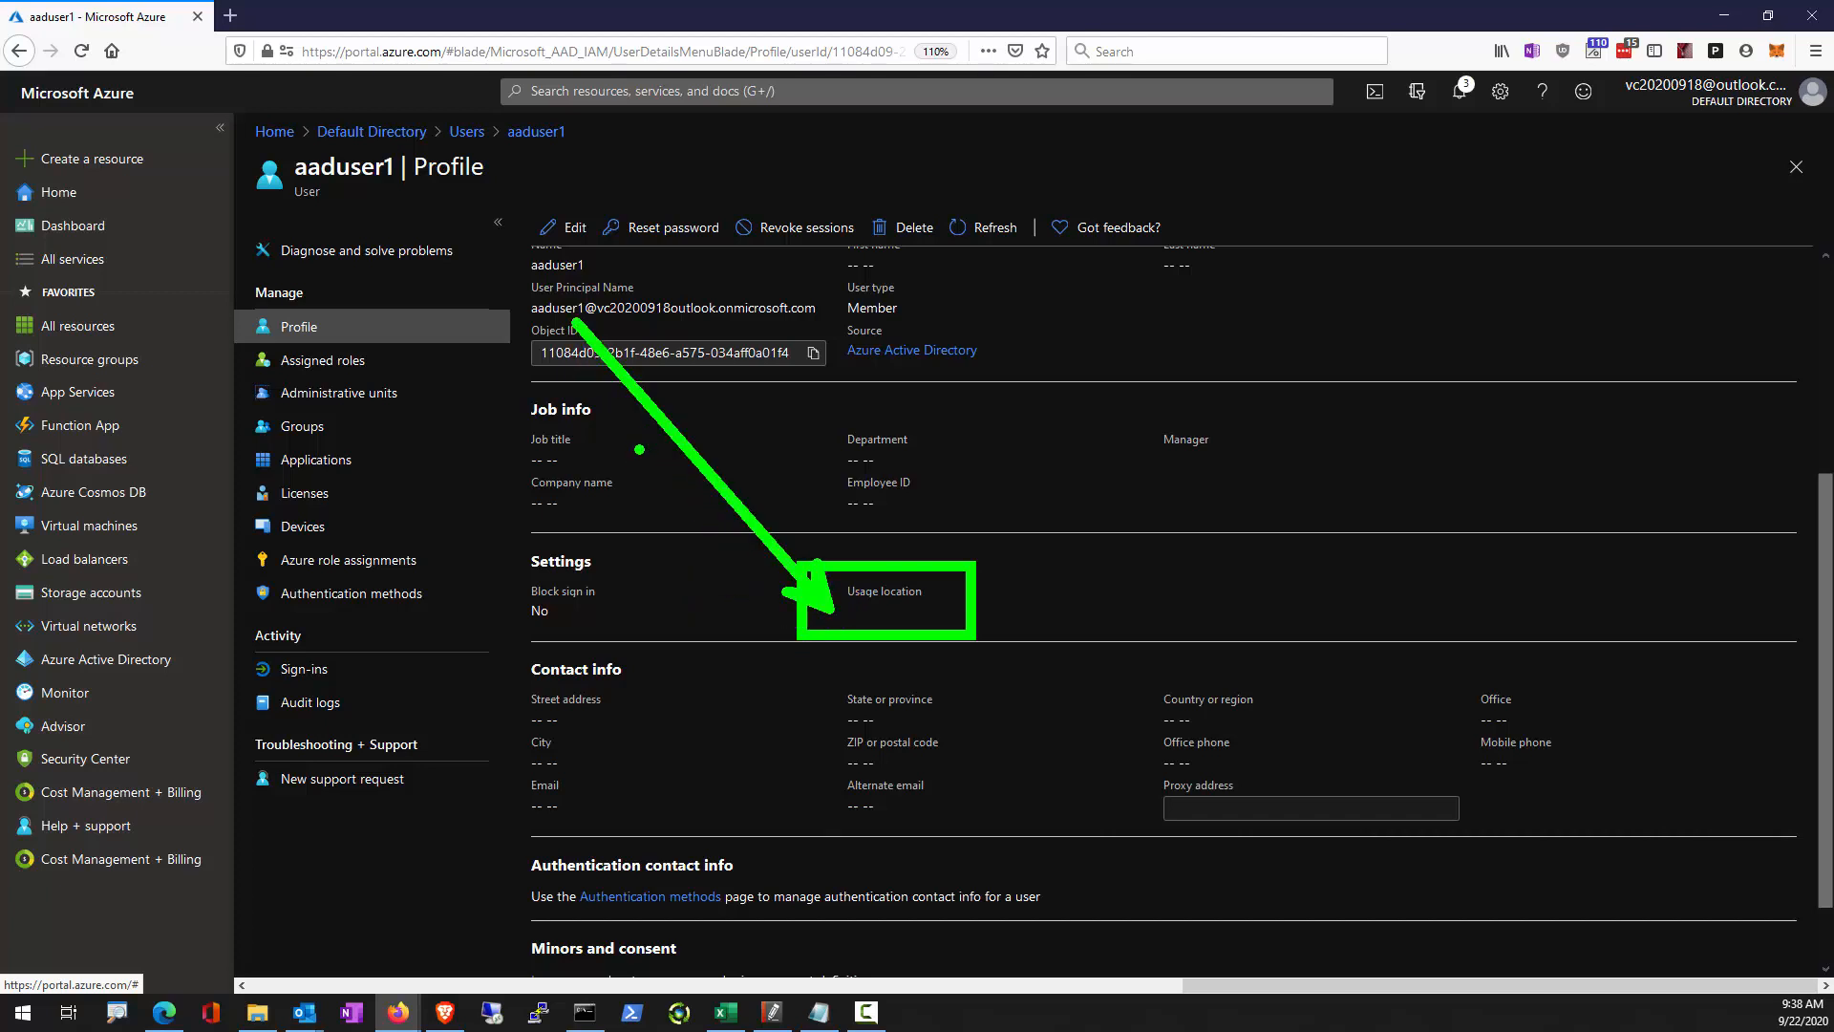
pyautogui.press('Escape')
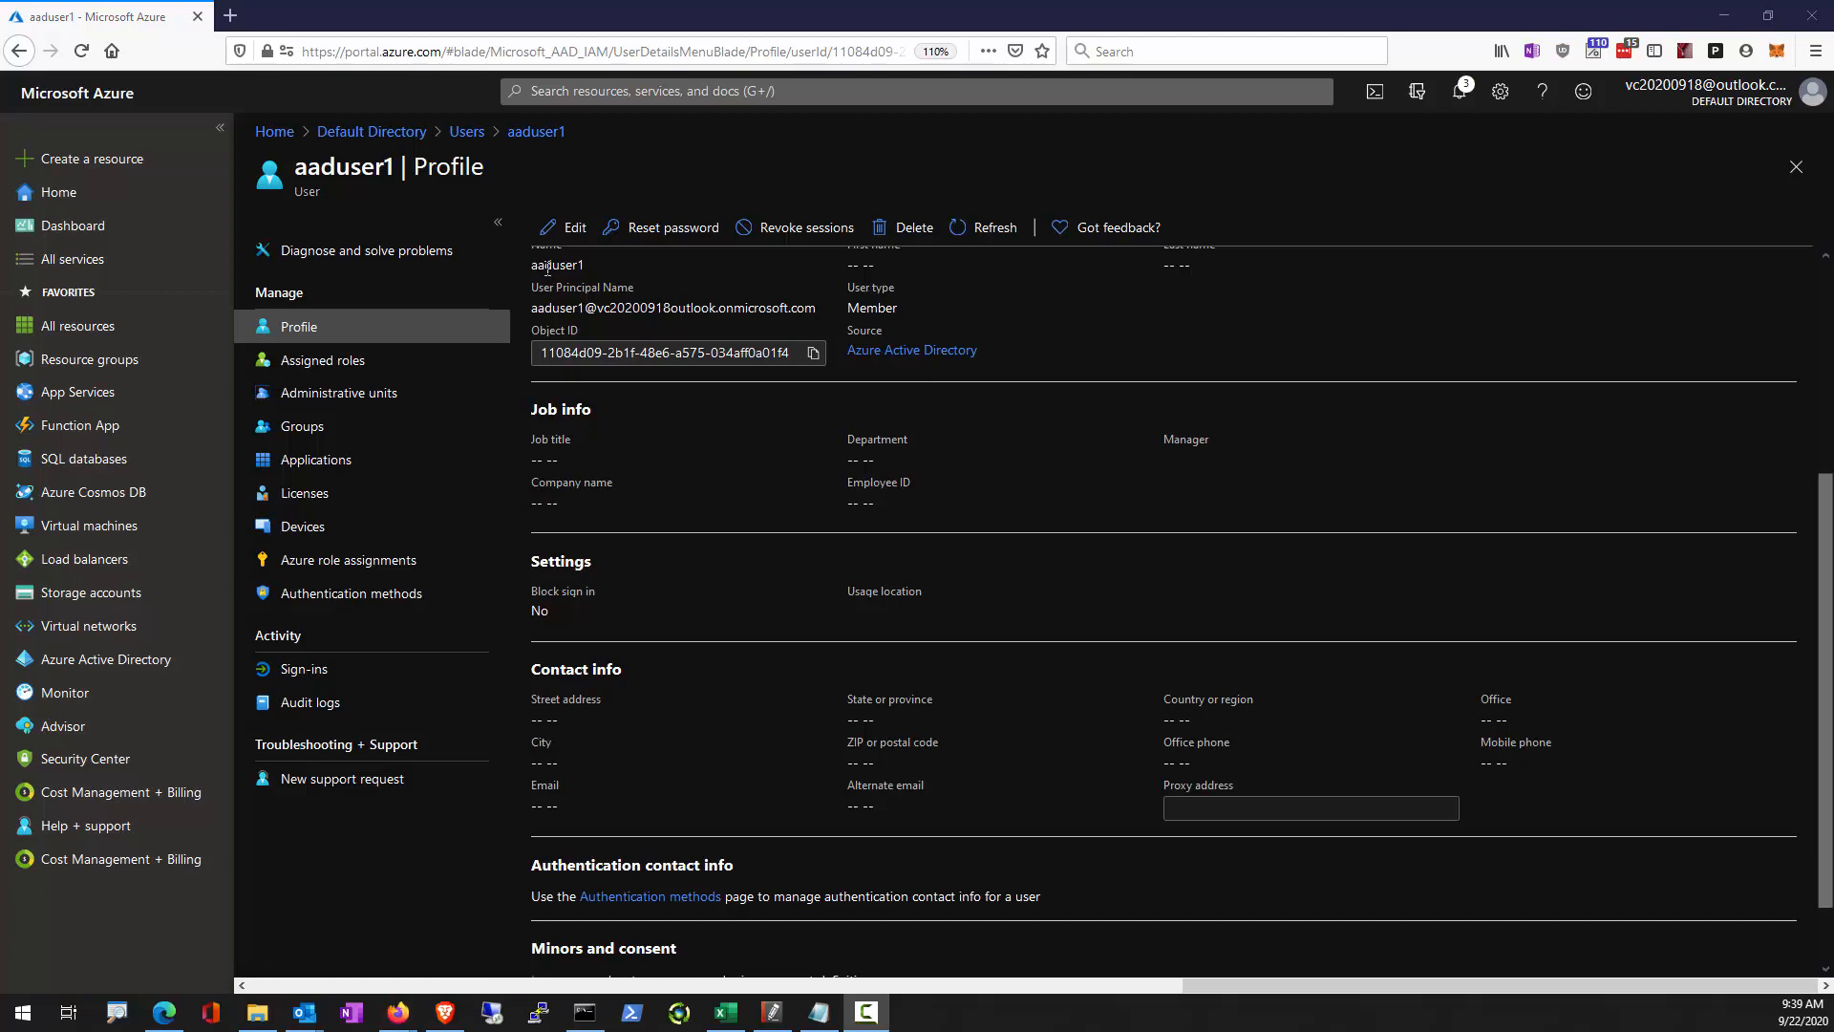
# - Set aaduser1's usage location to United States and save the profile
pyautogui.click(564, 228)
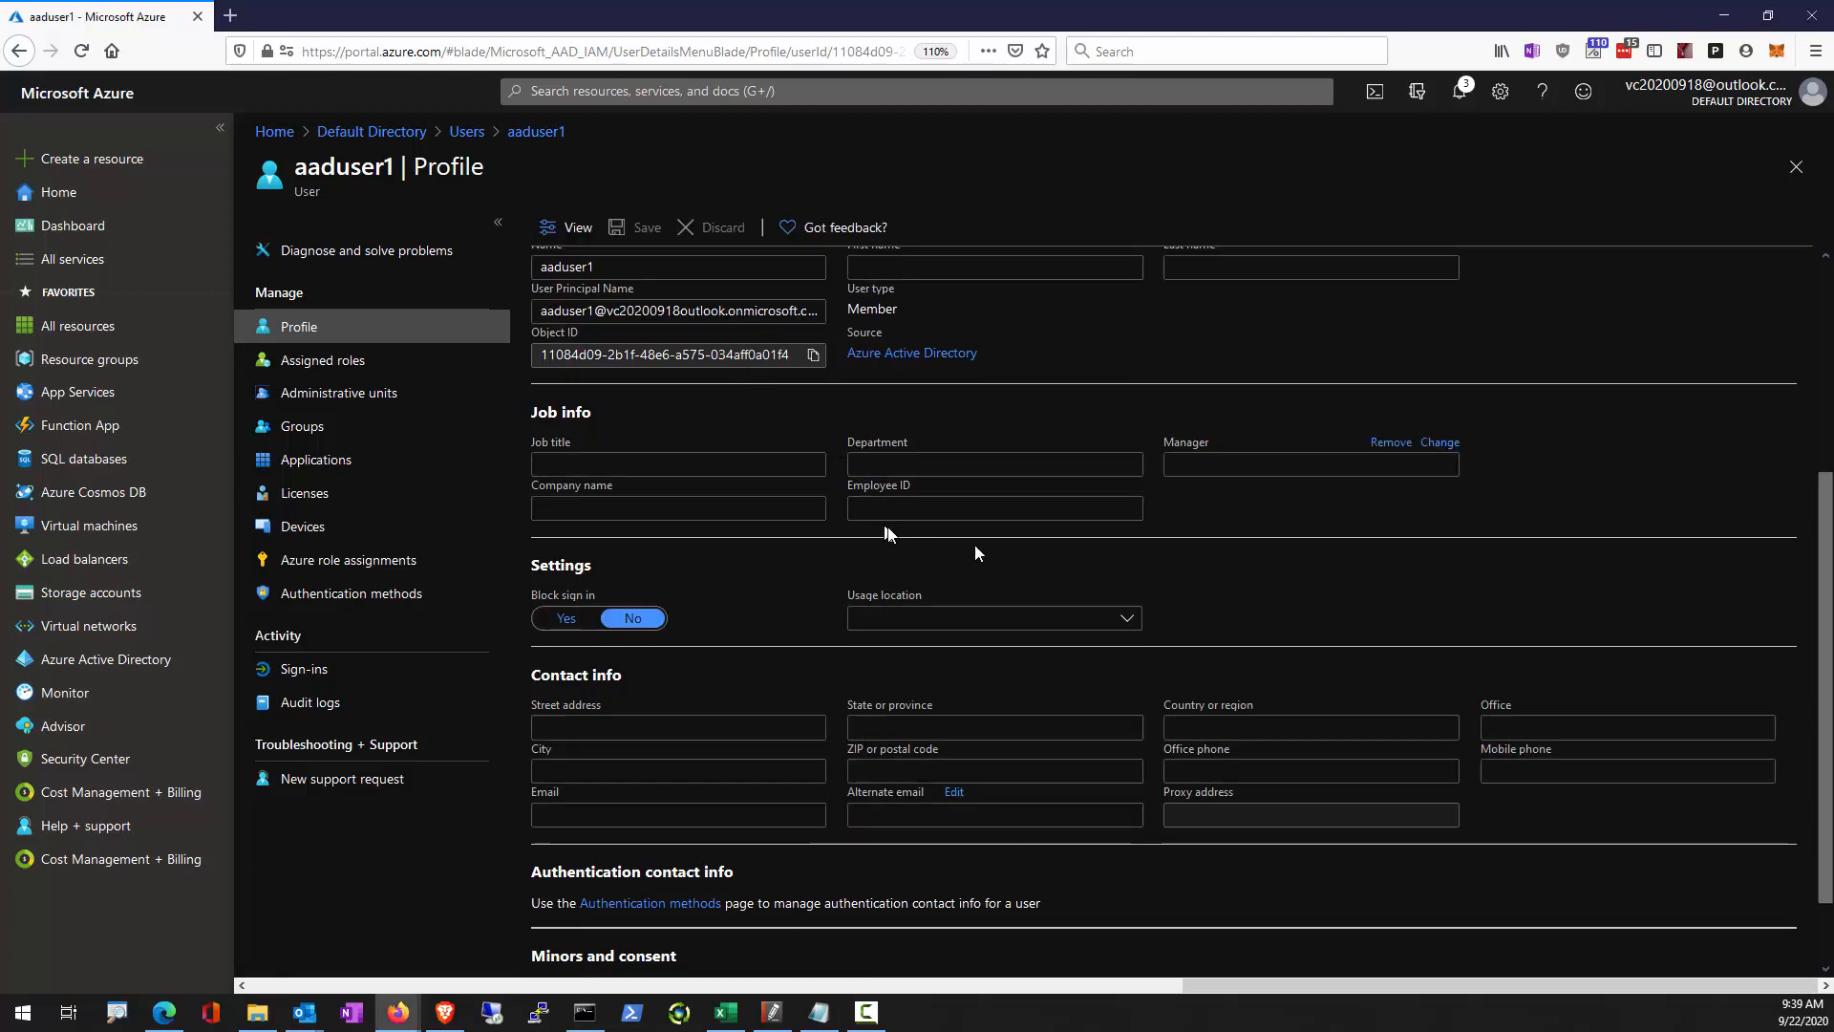
pyautogui.click(1053, 621)
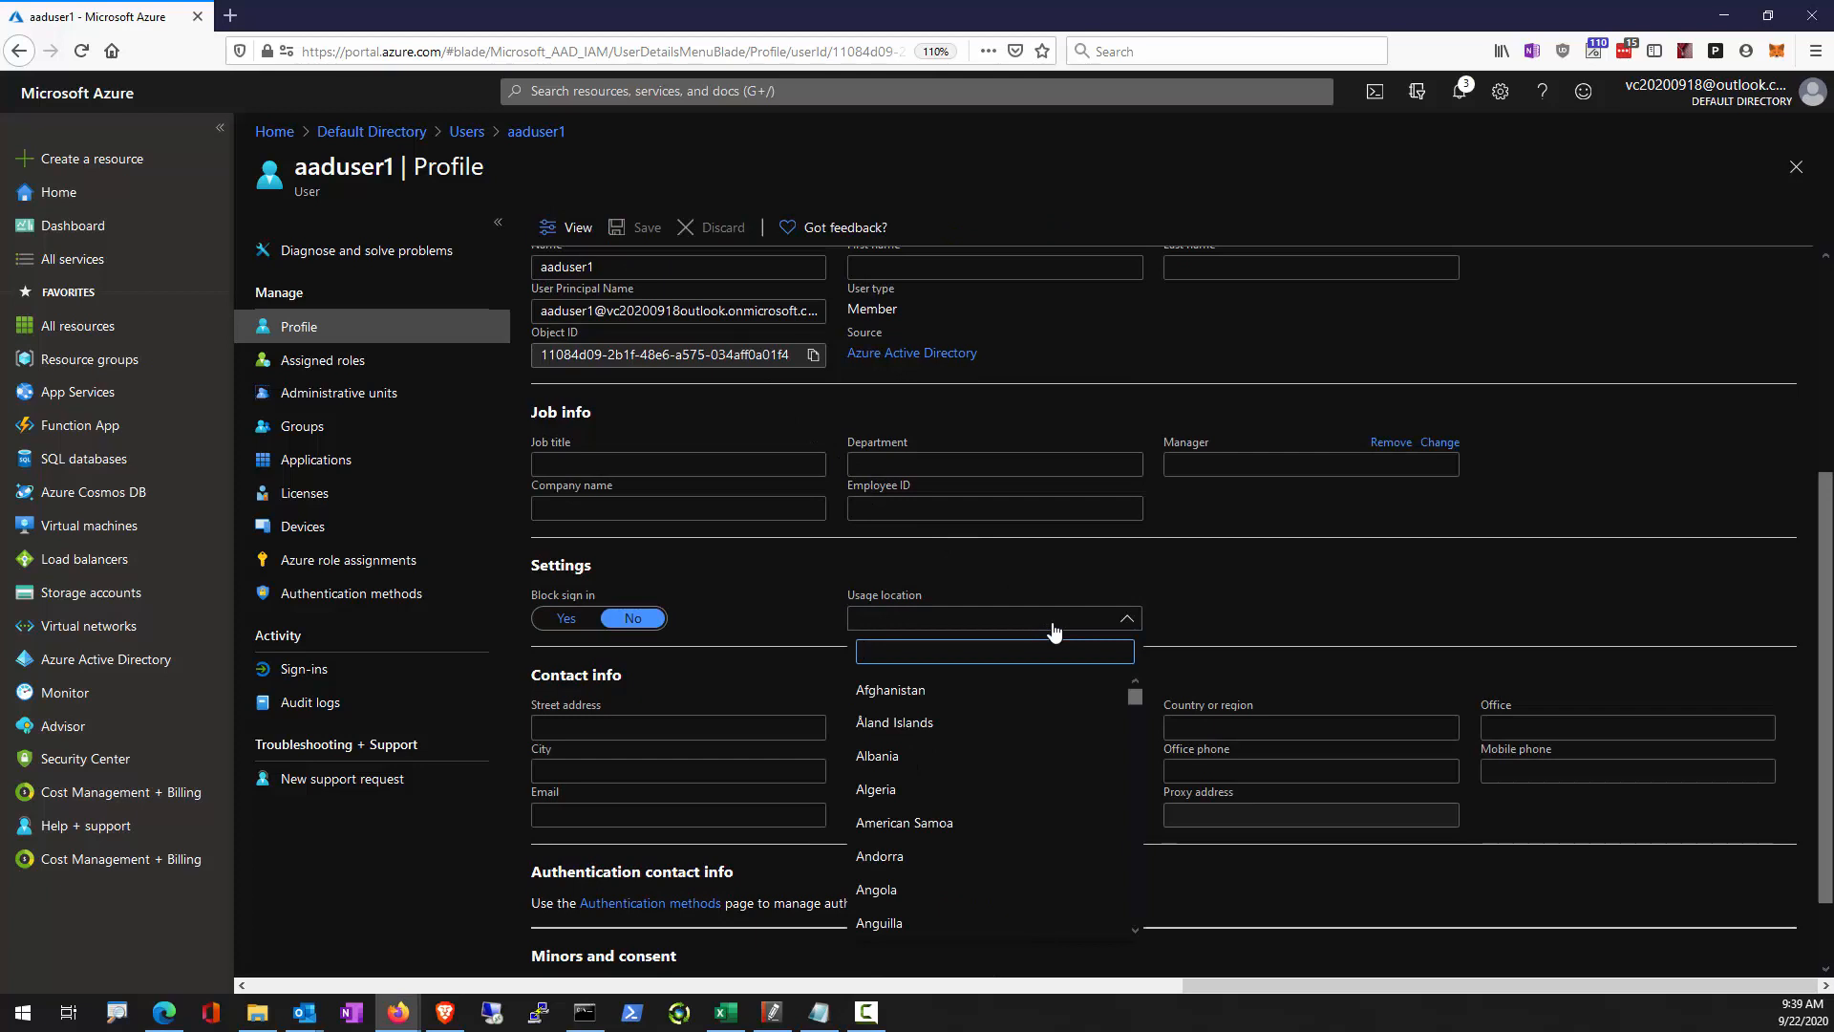
pyautogui.write('unite')
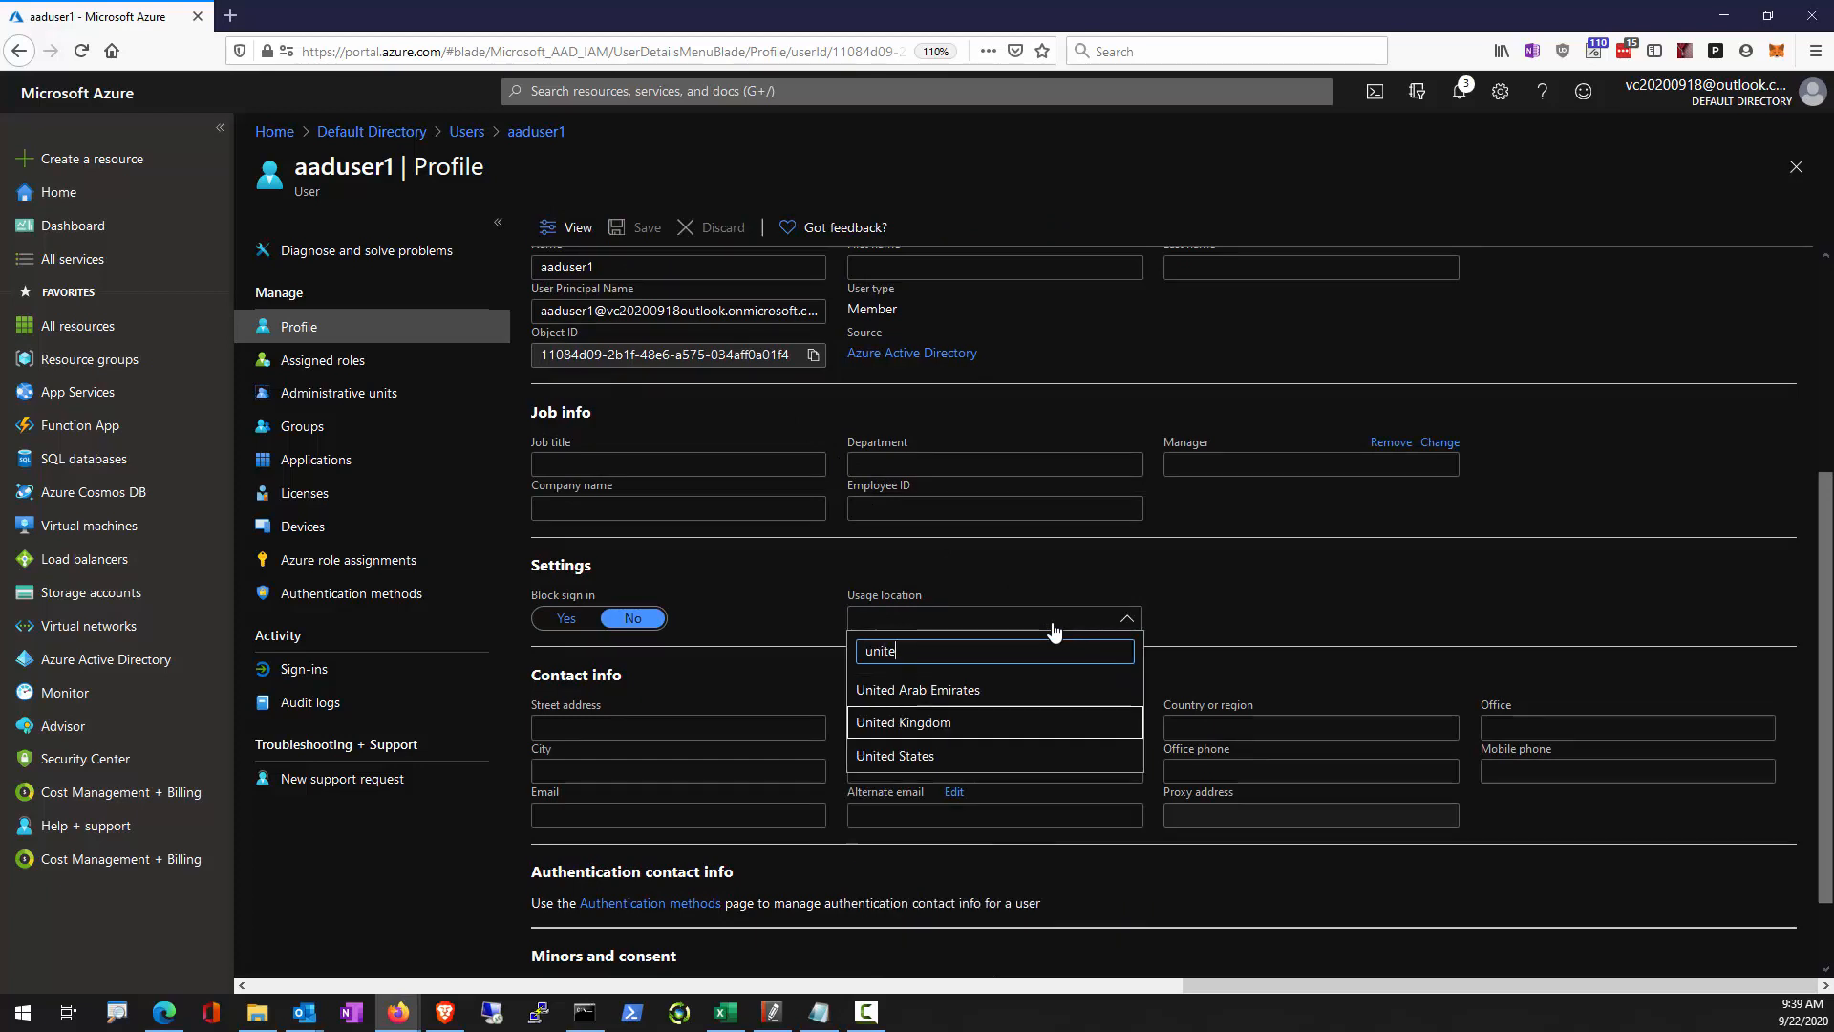
pyautogui.click(1003, 754)
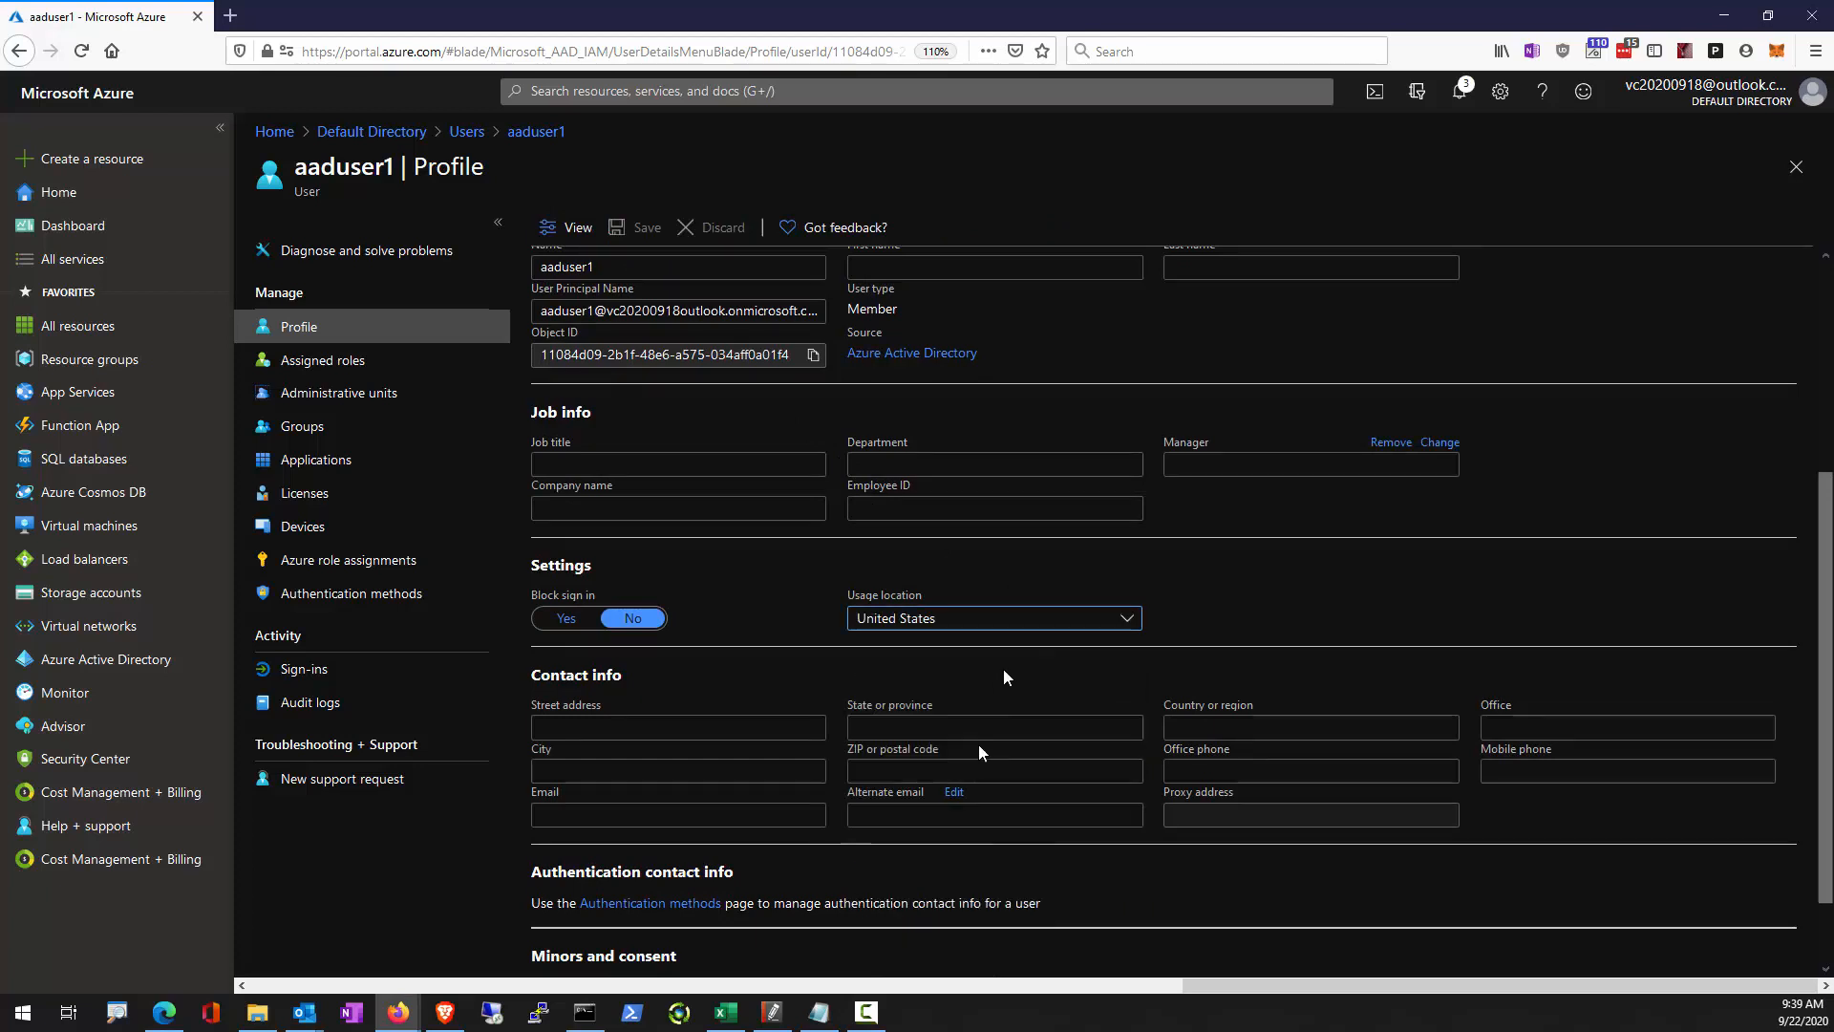
pyautogui.click(878, 619)
pyautogui.click(952, 690)
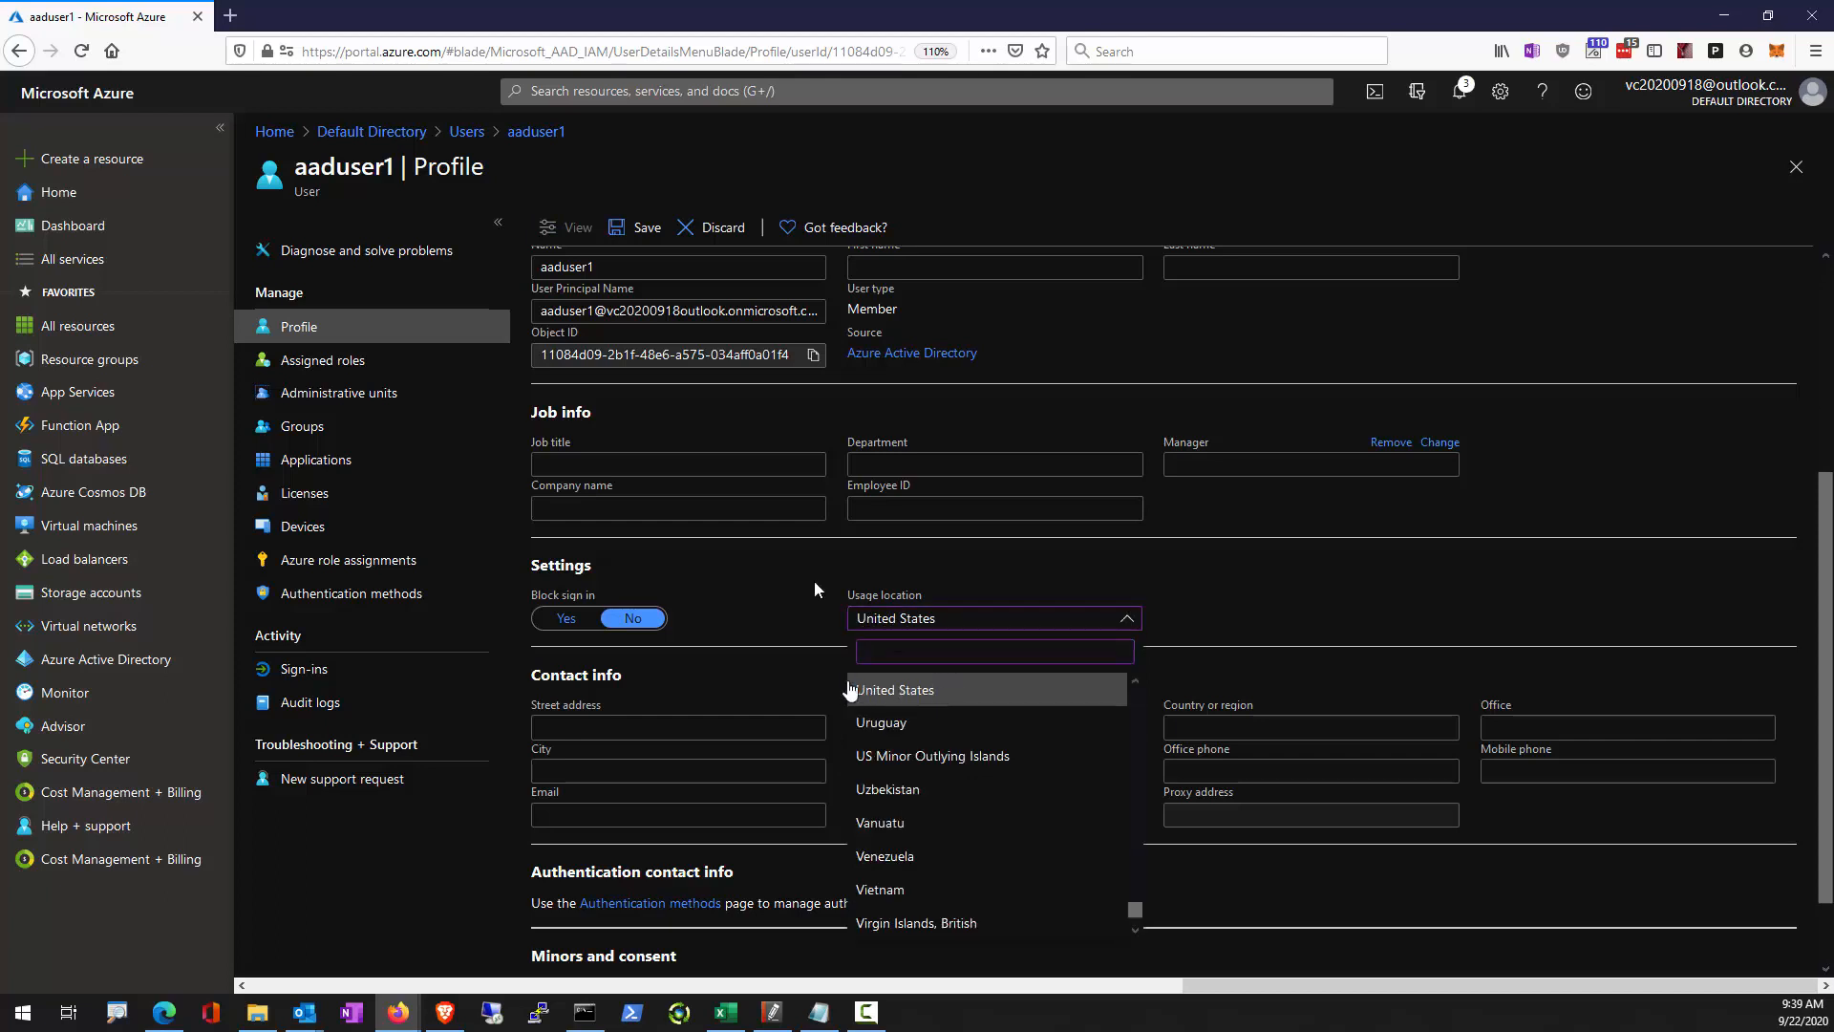
pyautogui.click(637, 233)
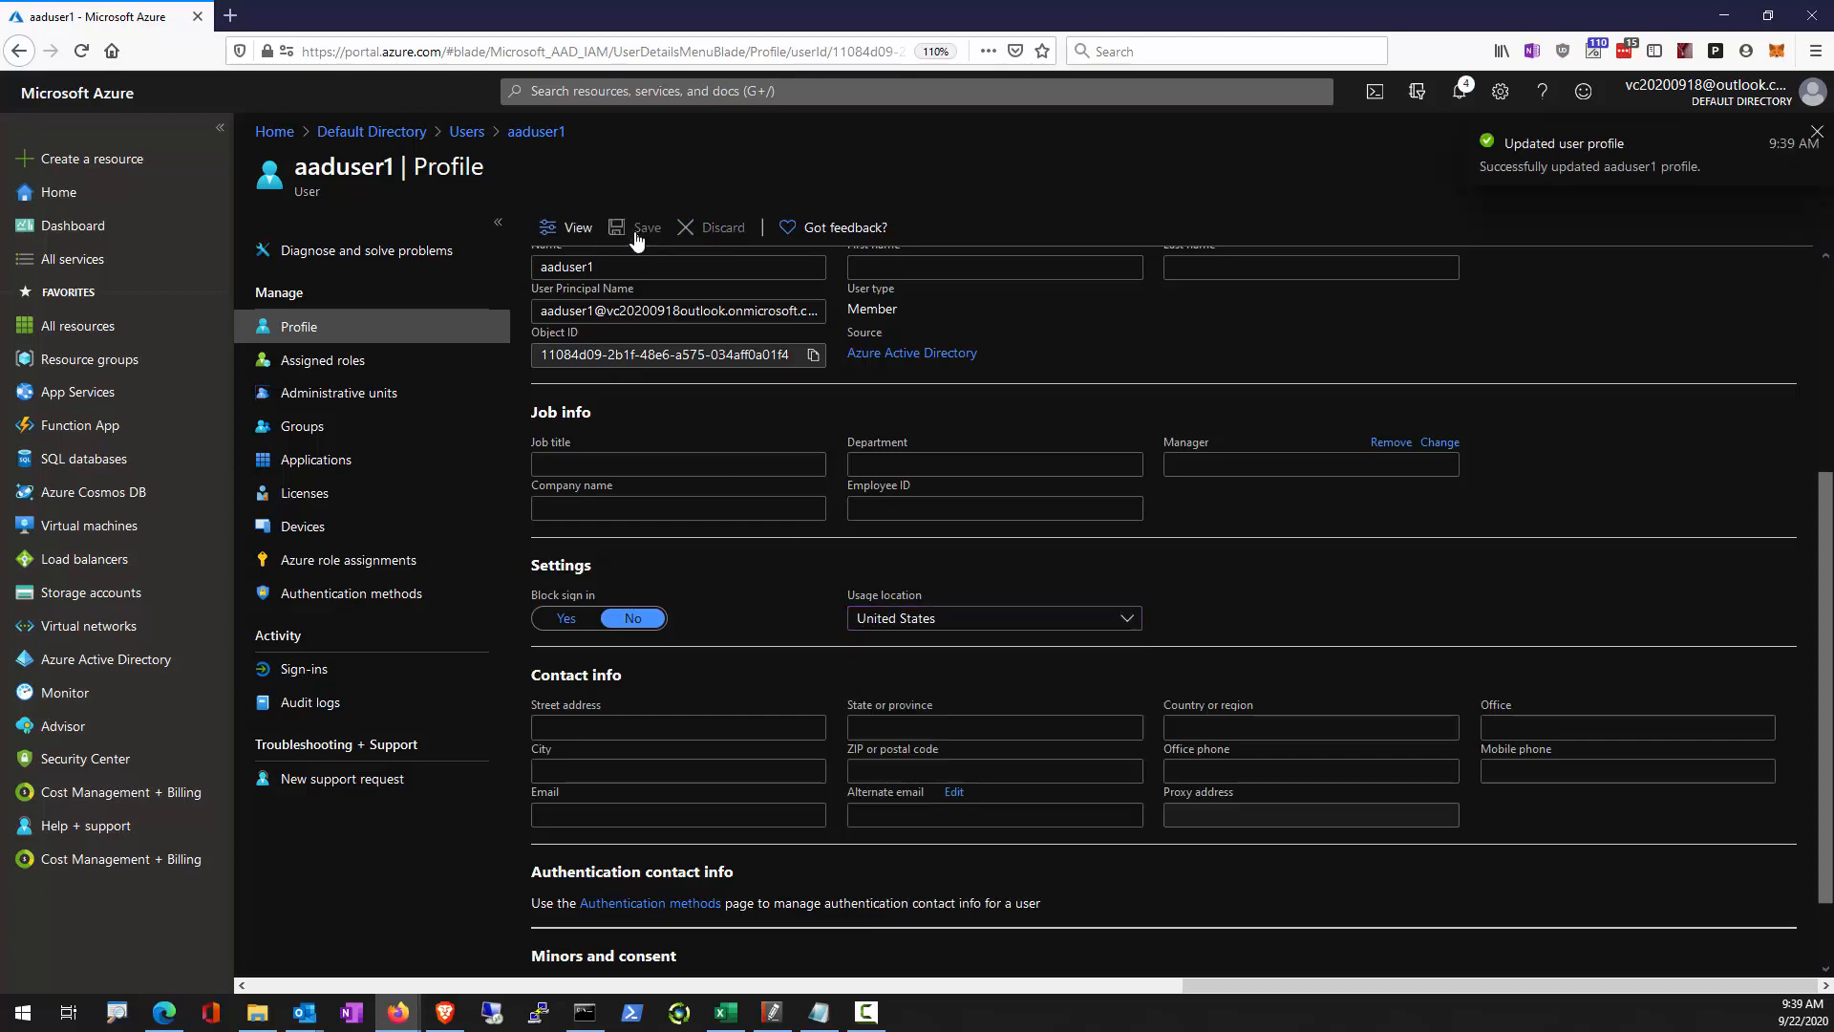
# - Open the next user's profile from All users, then return to the Default Directory overview
pyautogui.click(467, 131)
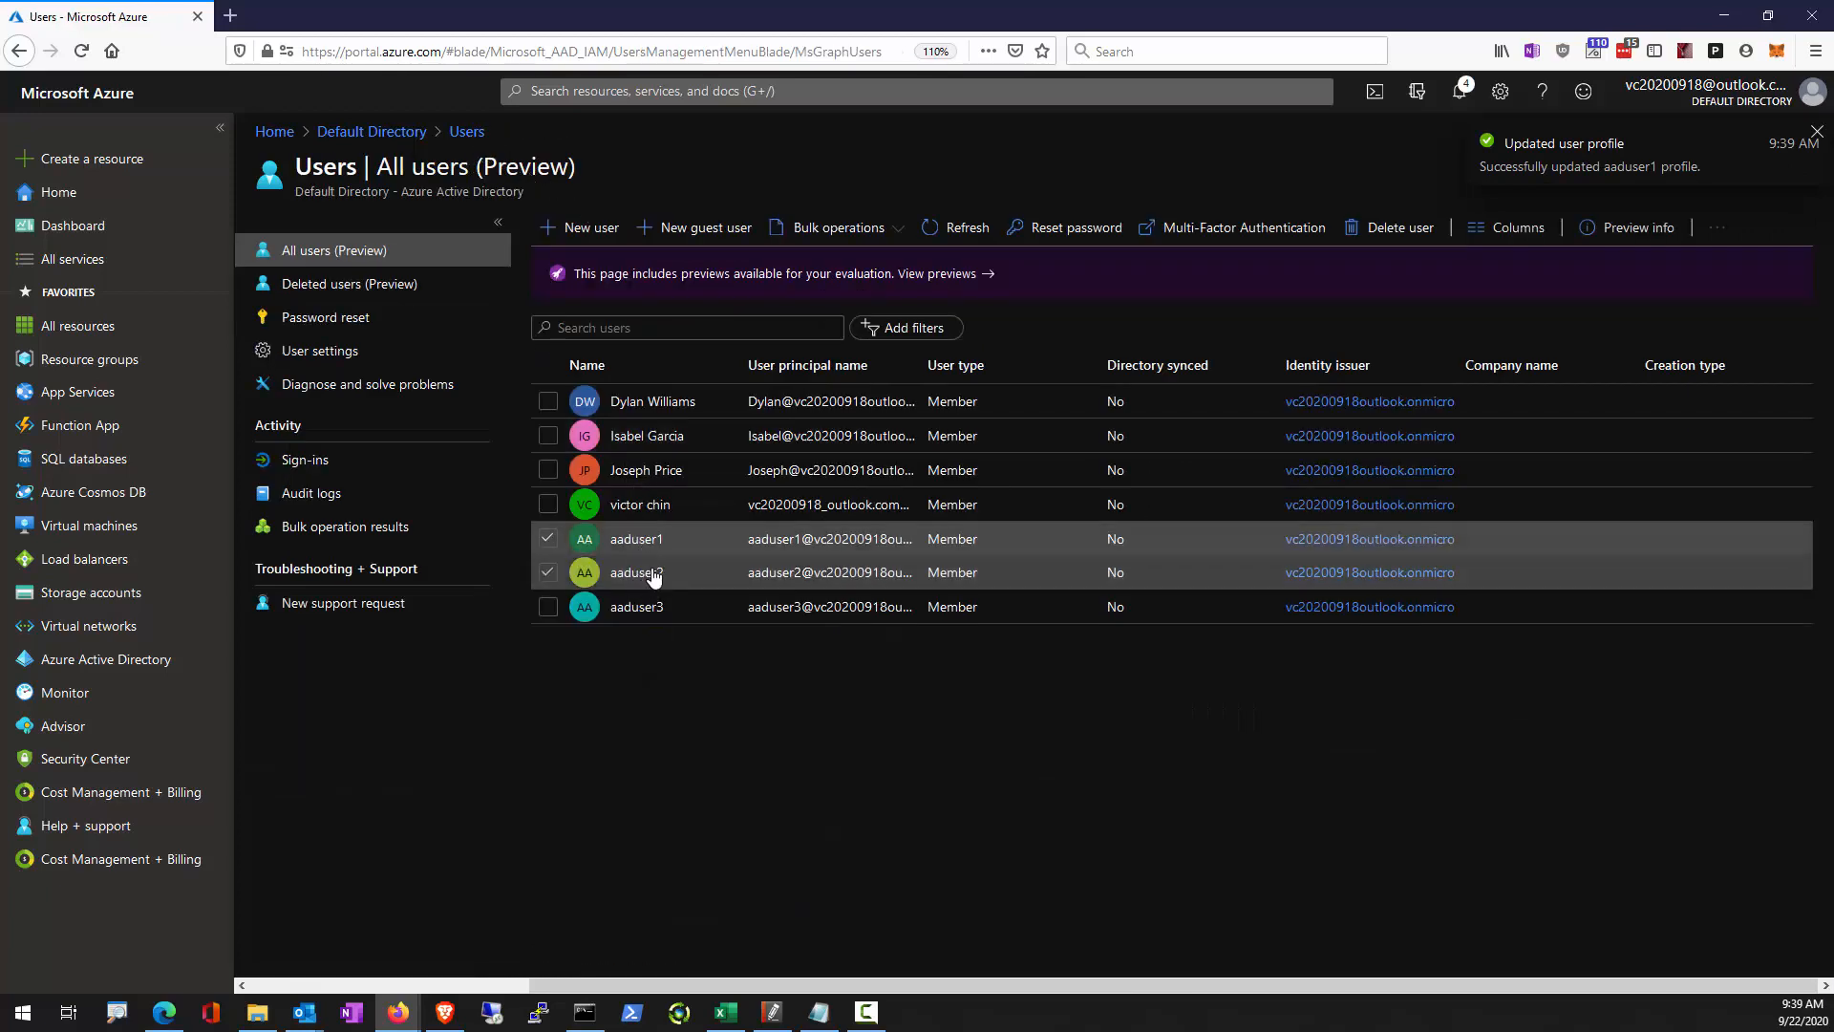
pyautogui.click(646, 583)
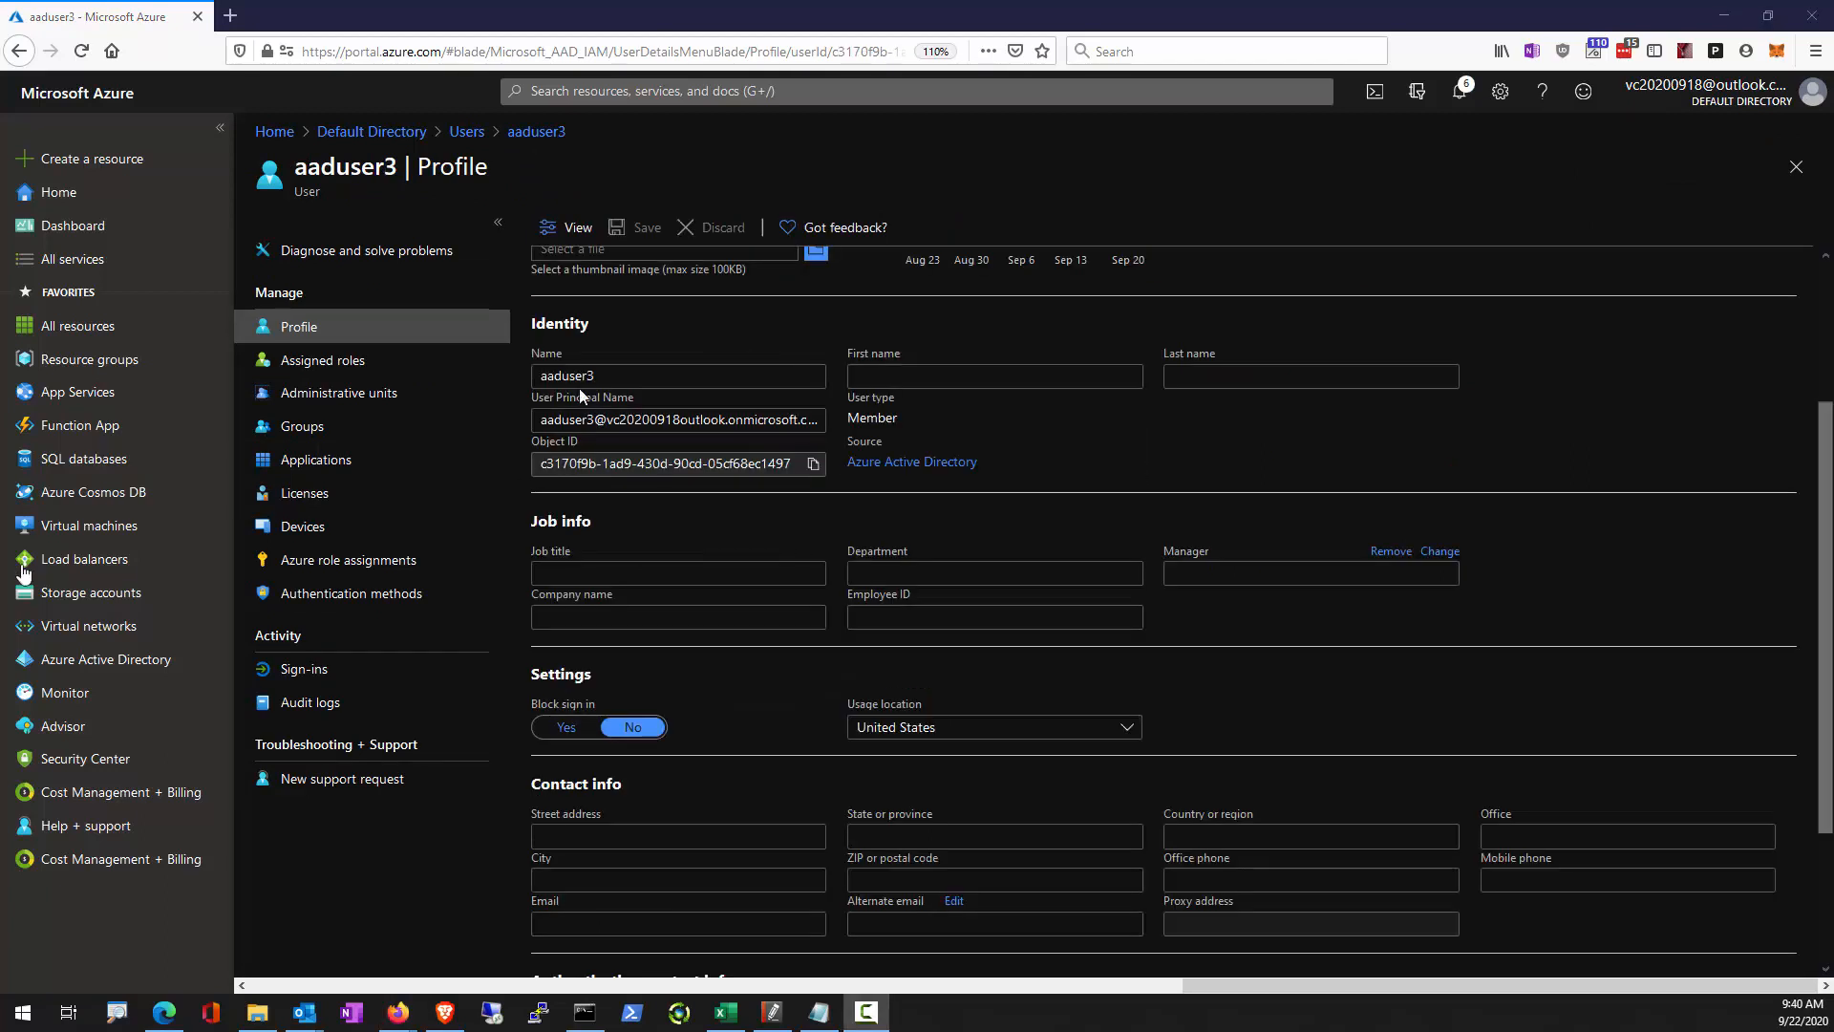
pyautogui.click(344, 133)
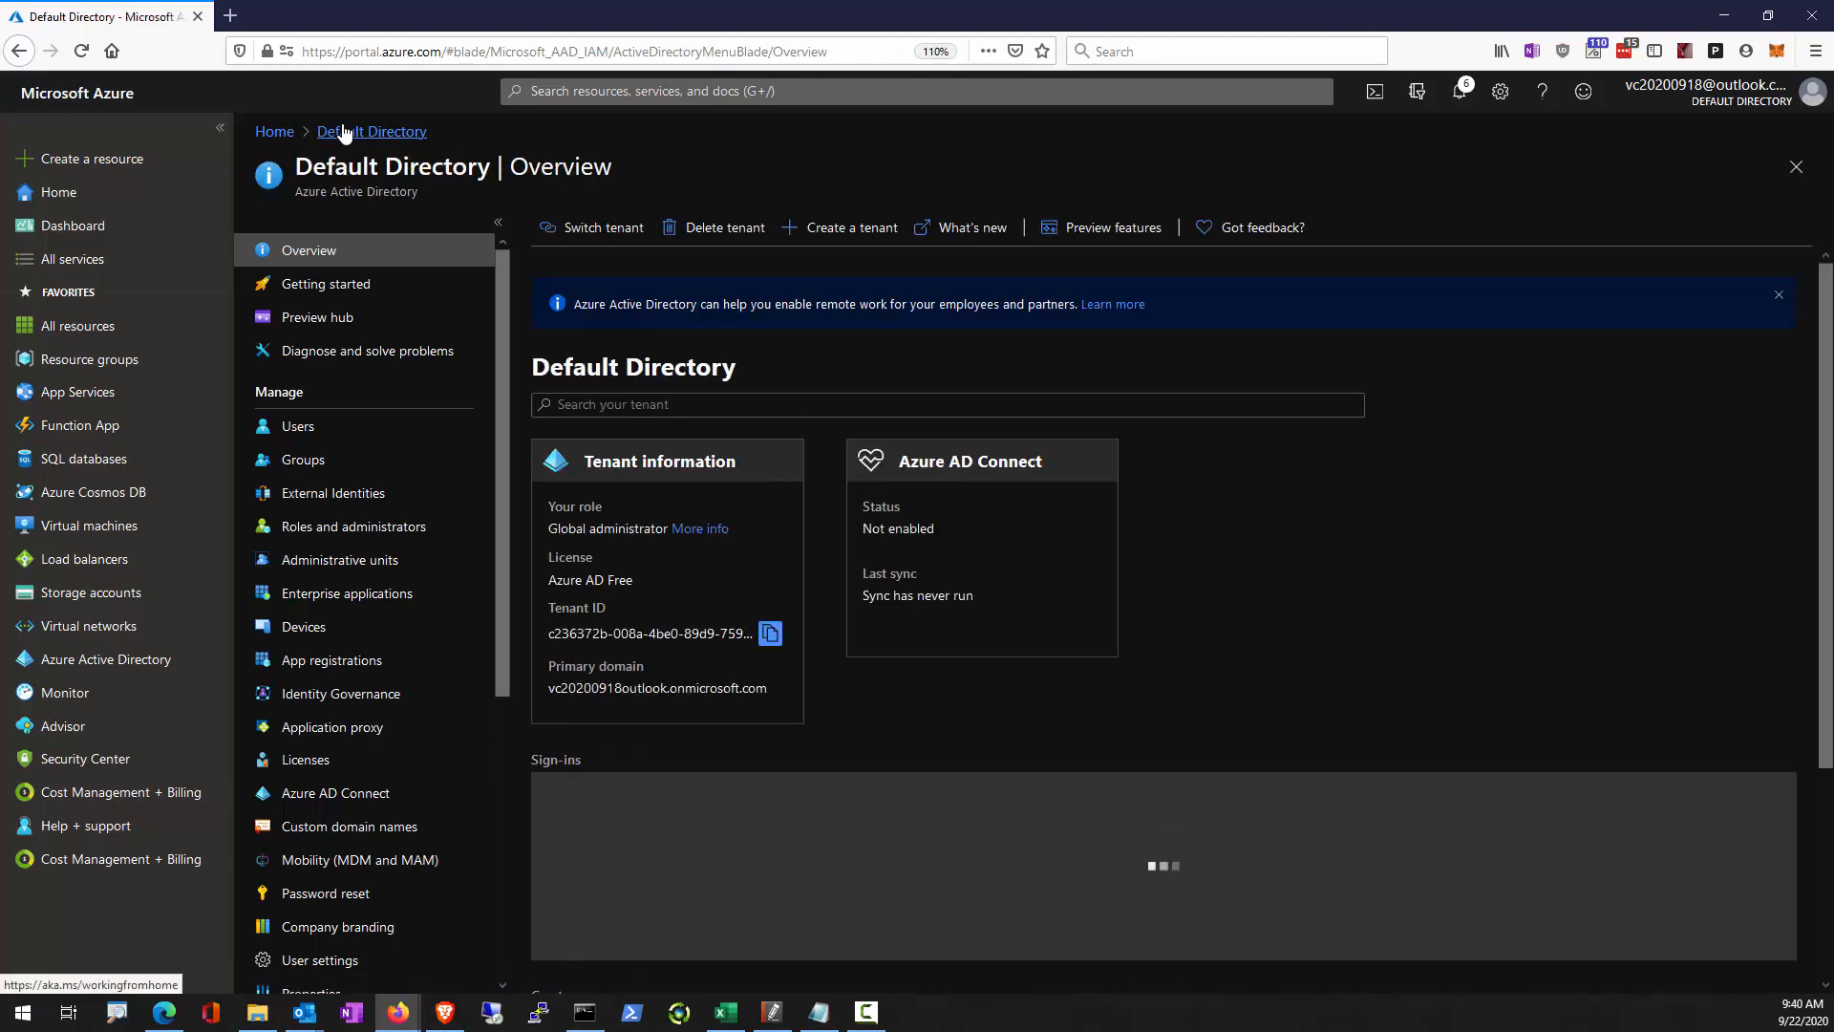
# - Assign the Azure Active Directory Premium P2 licence to aaduser1, aaduser2 and aaduser3
pyautogui.click(325, 759)
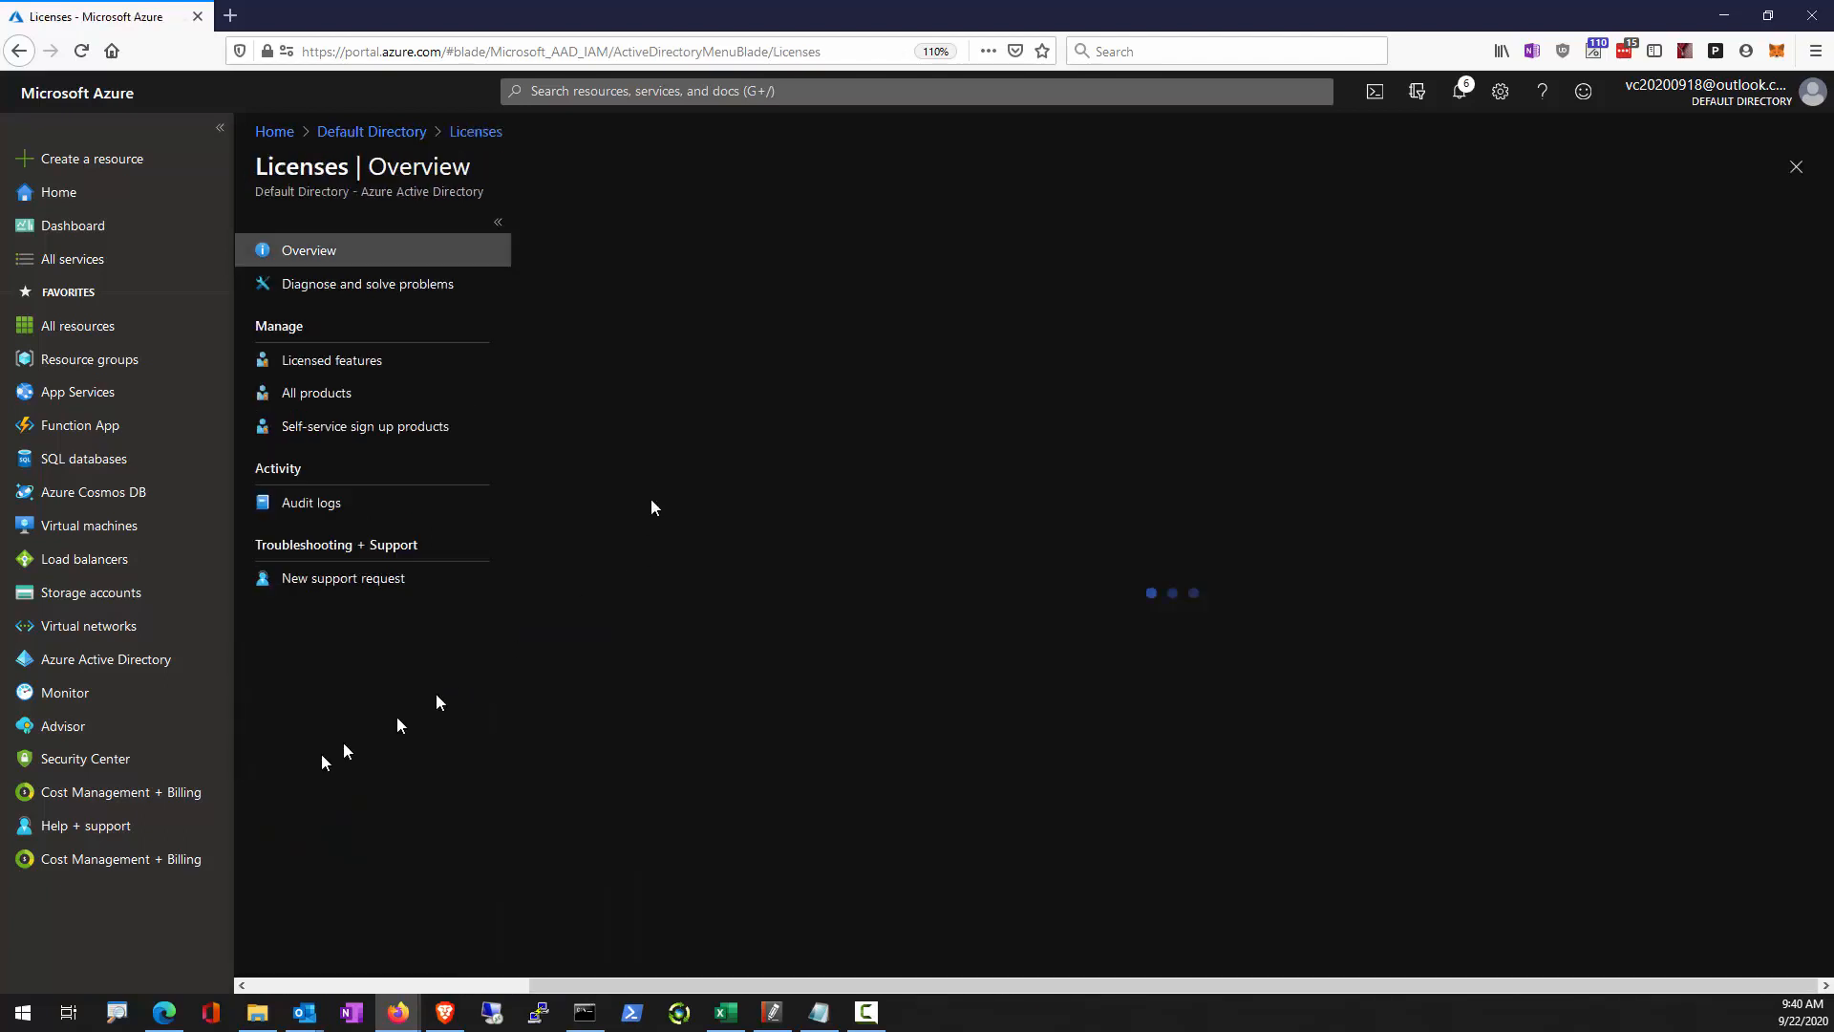
pyautogui.click(357, 389)
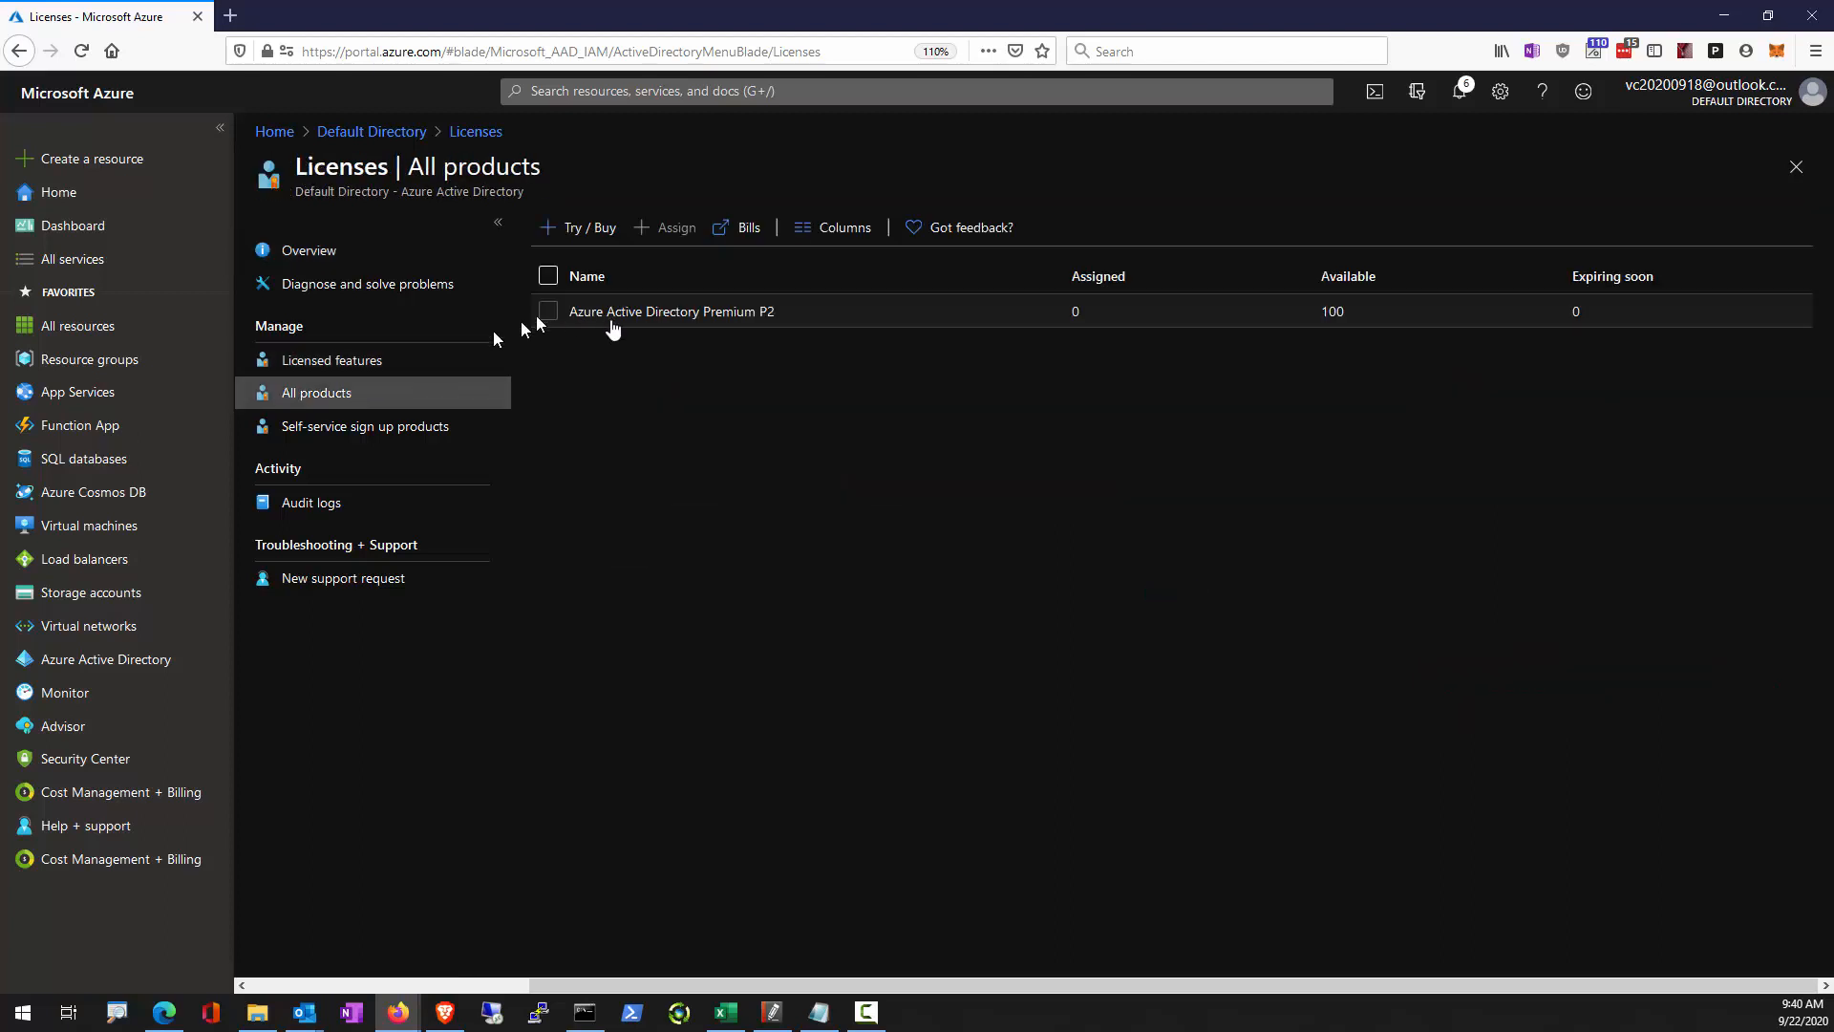
pyautogui.click(616, 317)
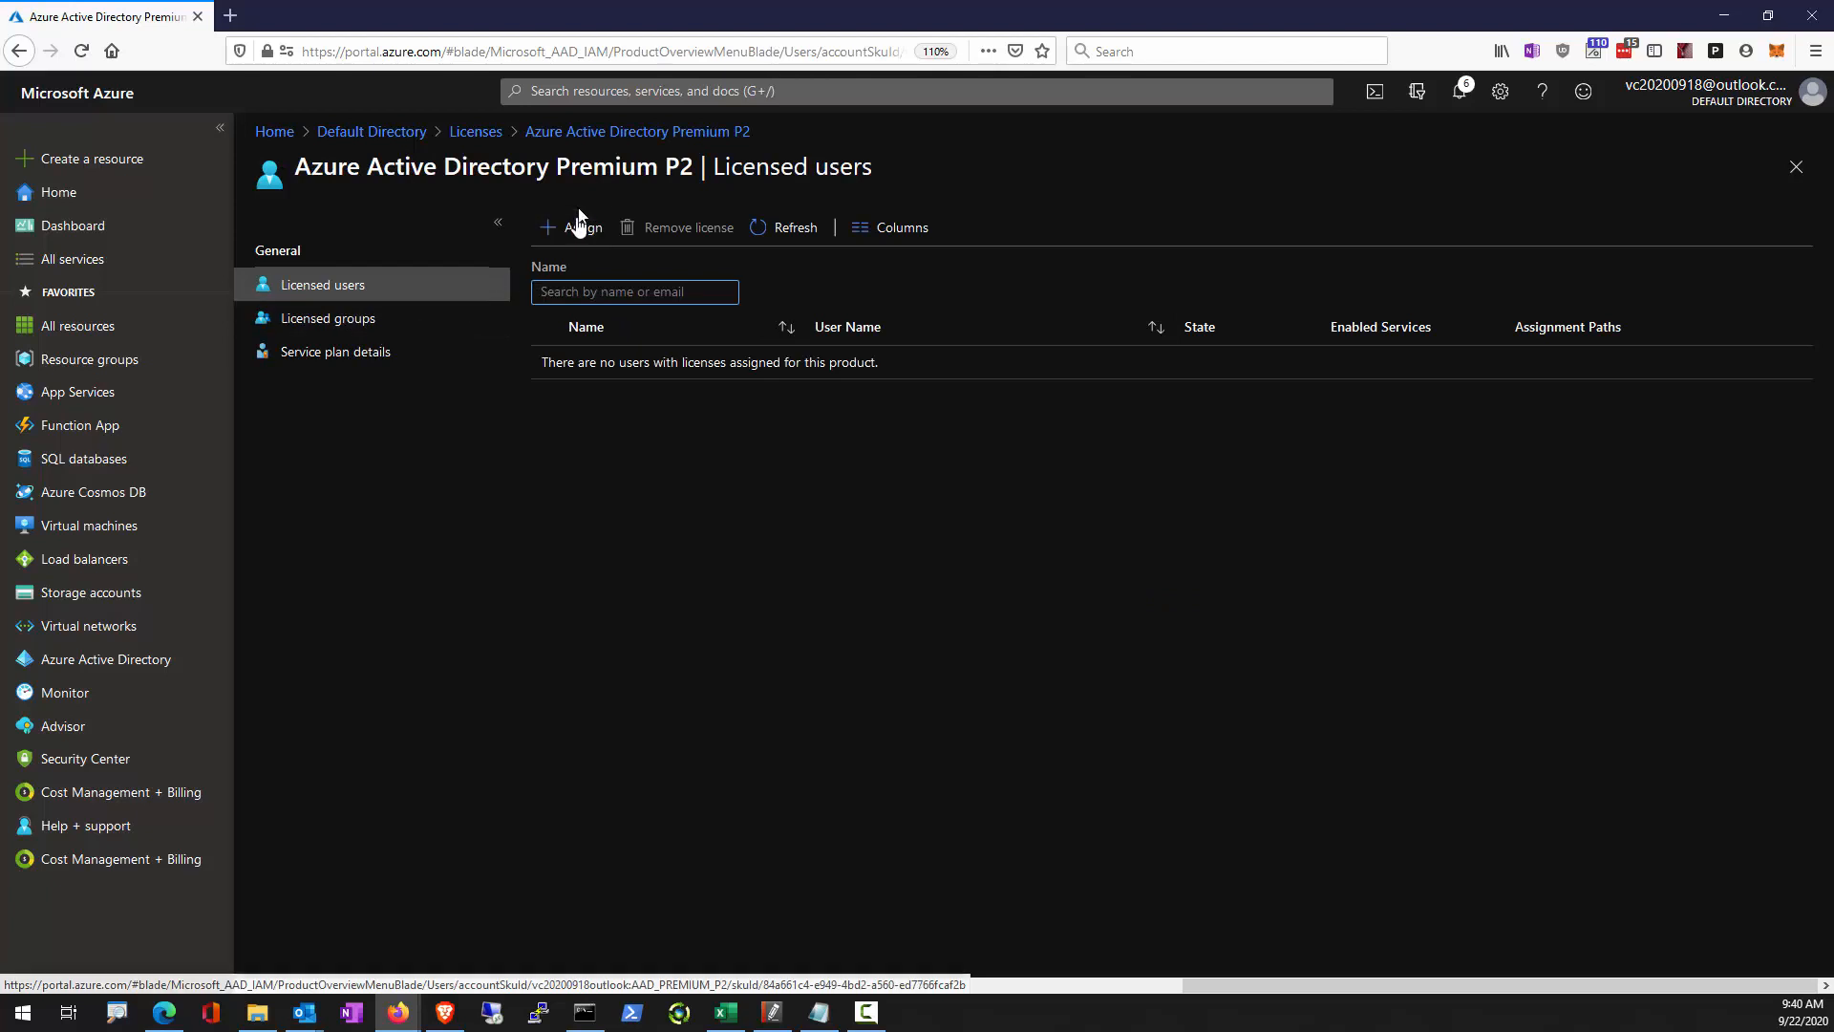
pyautogui.click(576, 229)
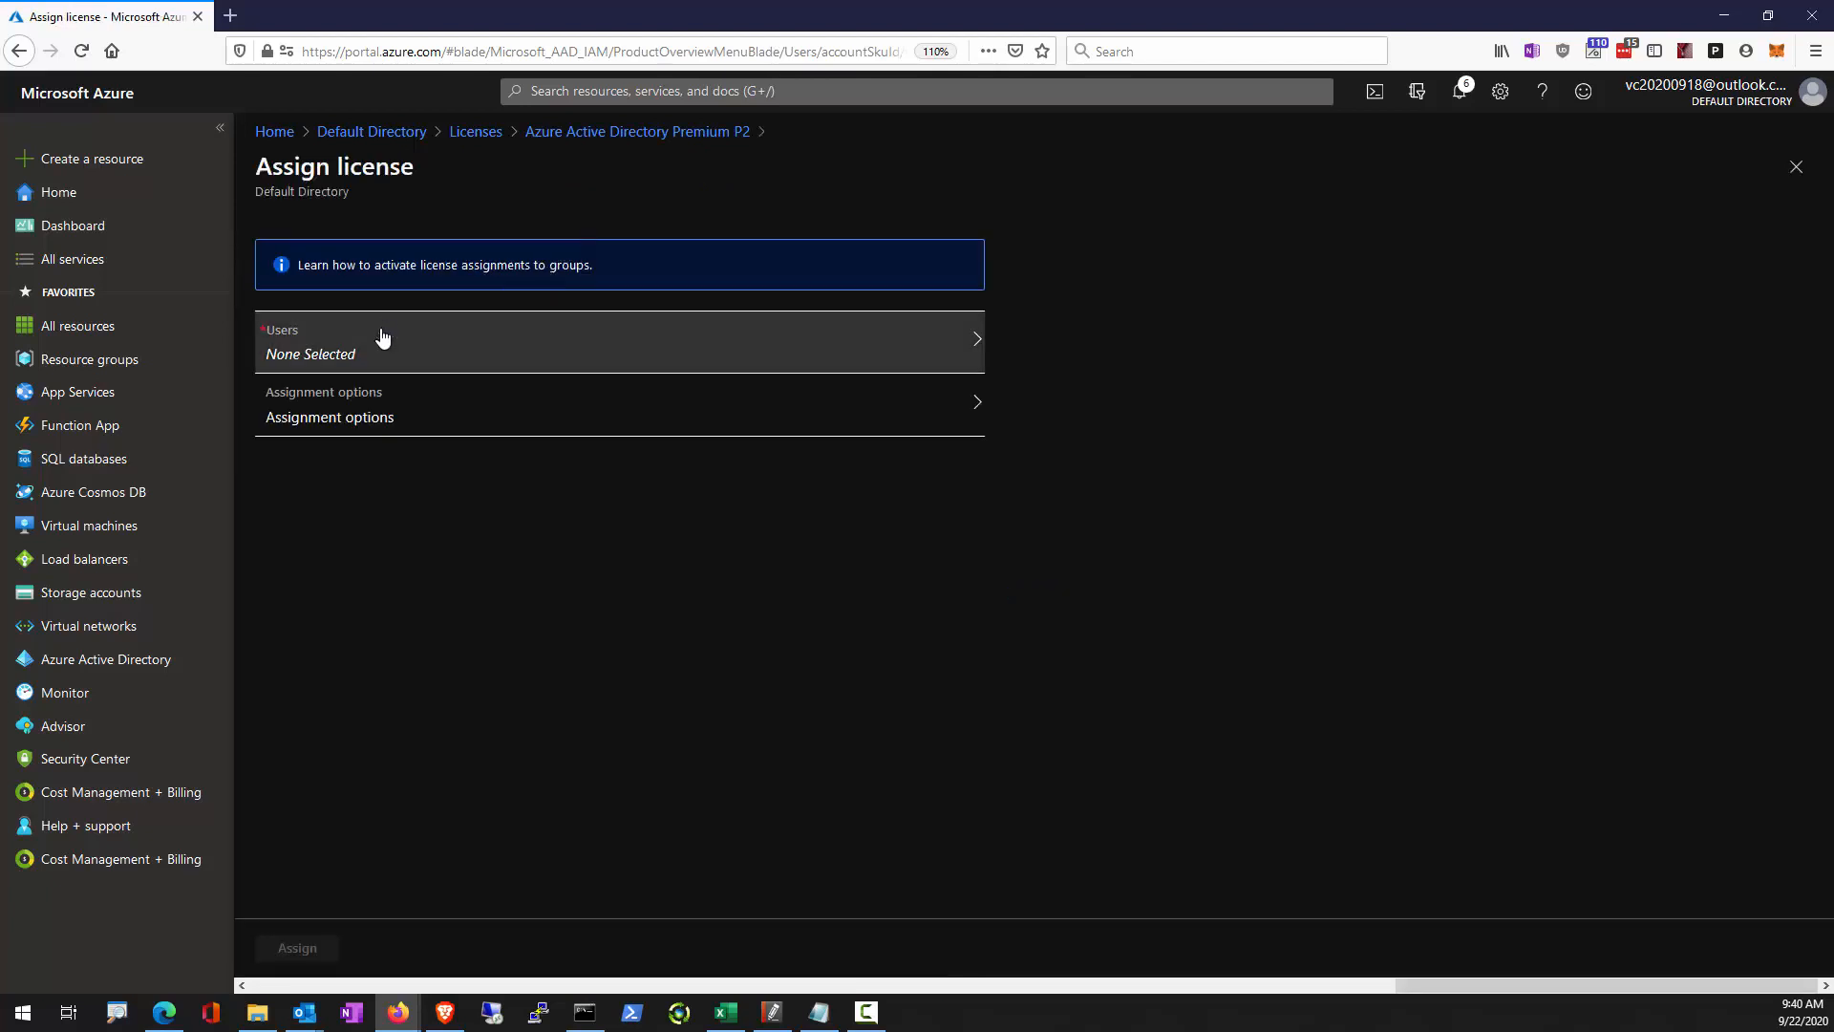
pyautogui.click(382, 336)
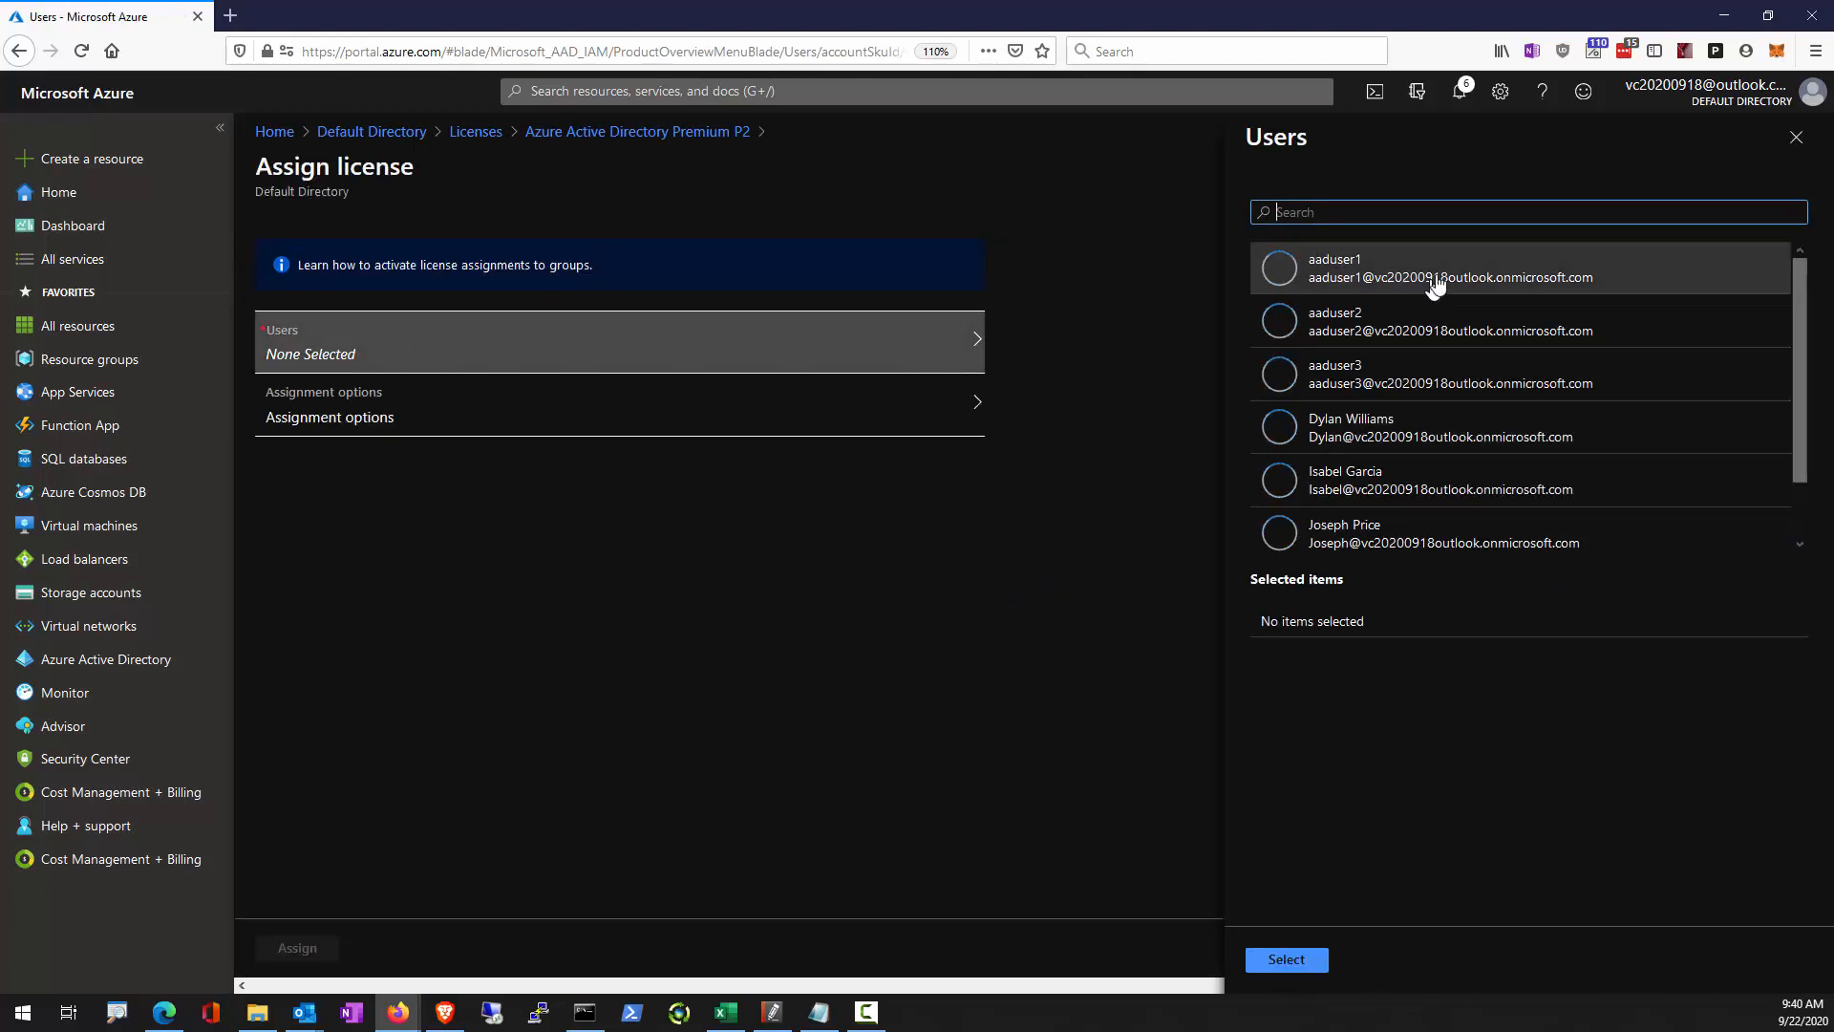
pyautogui.click(1390, 277)
pyautogui.click(1423, 336)
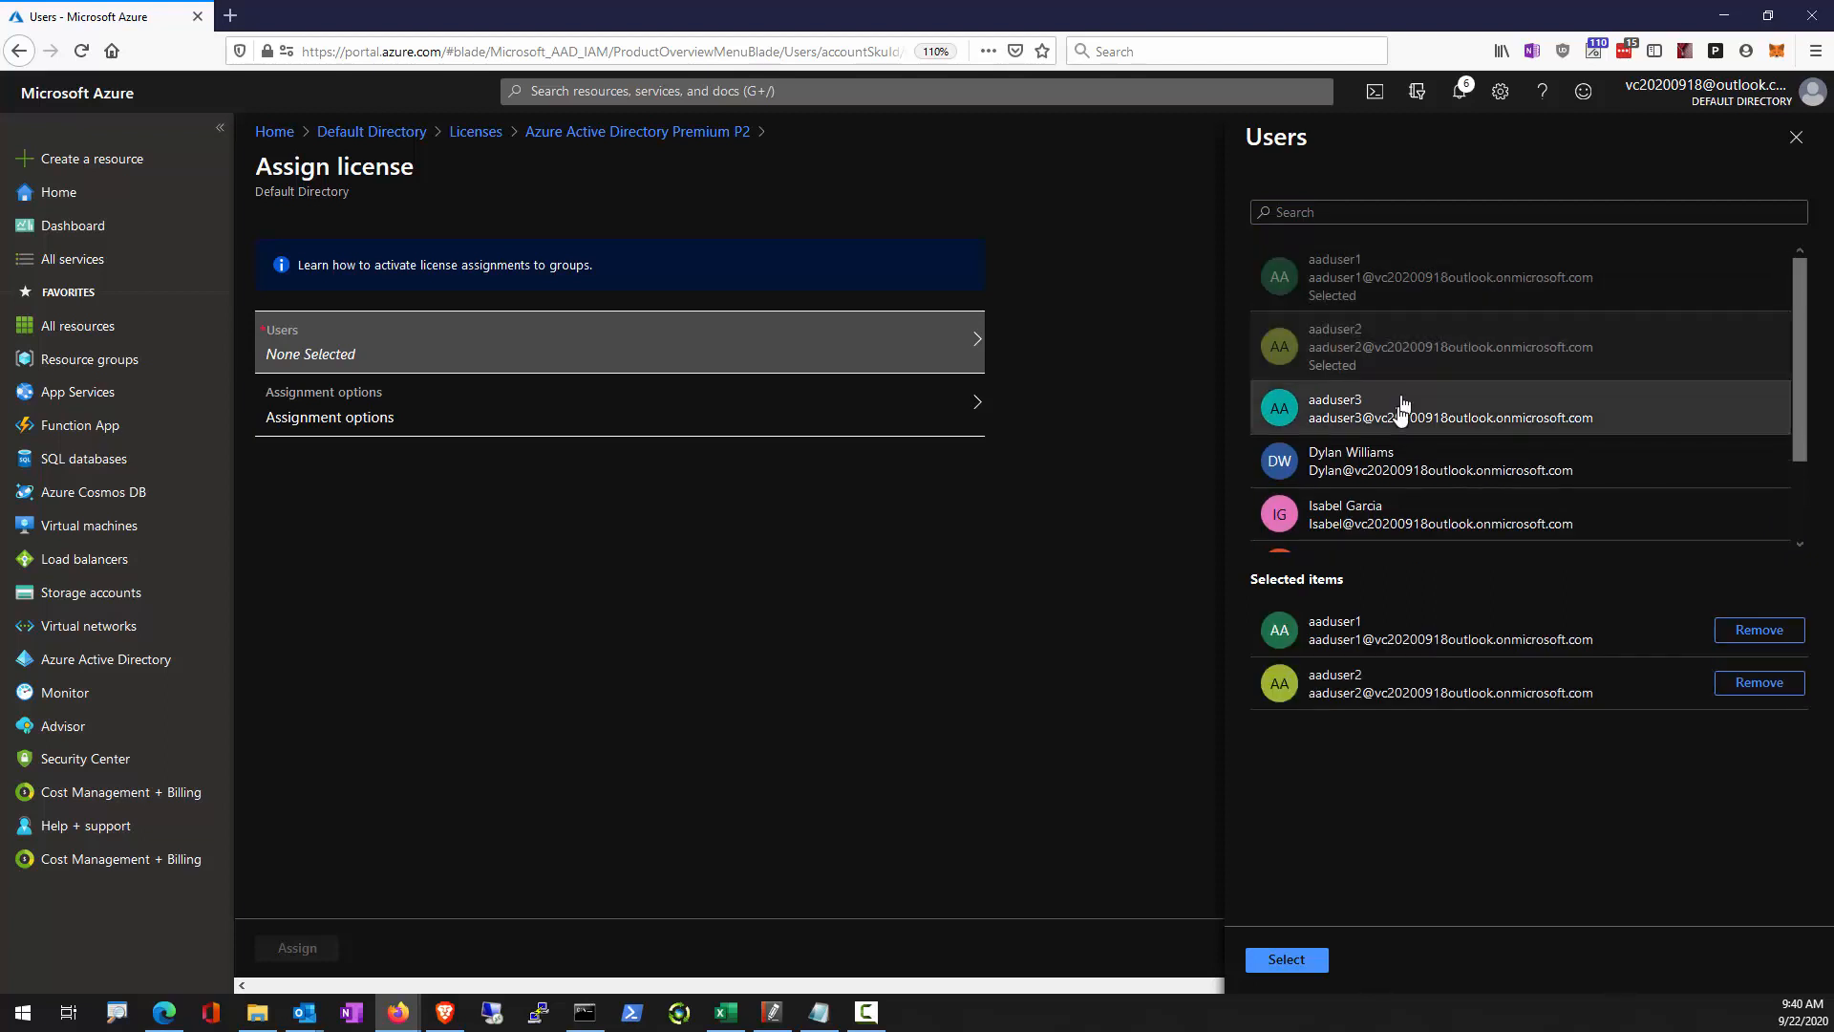
pyautogui.click(1423, 390)
pyautogui.click(1271, 959)
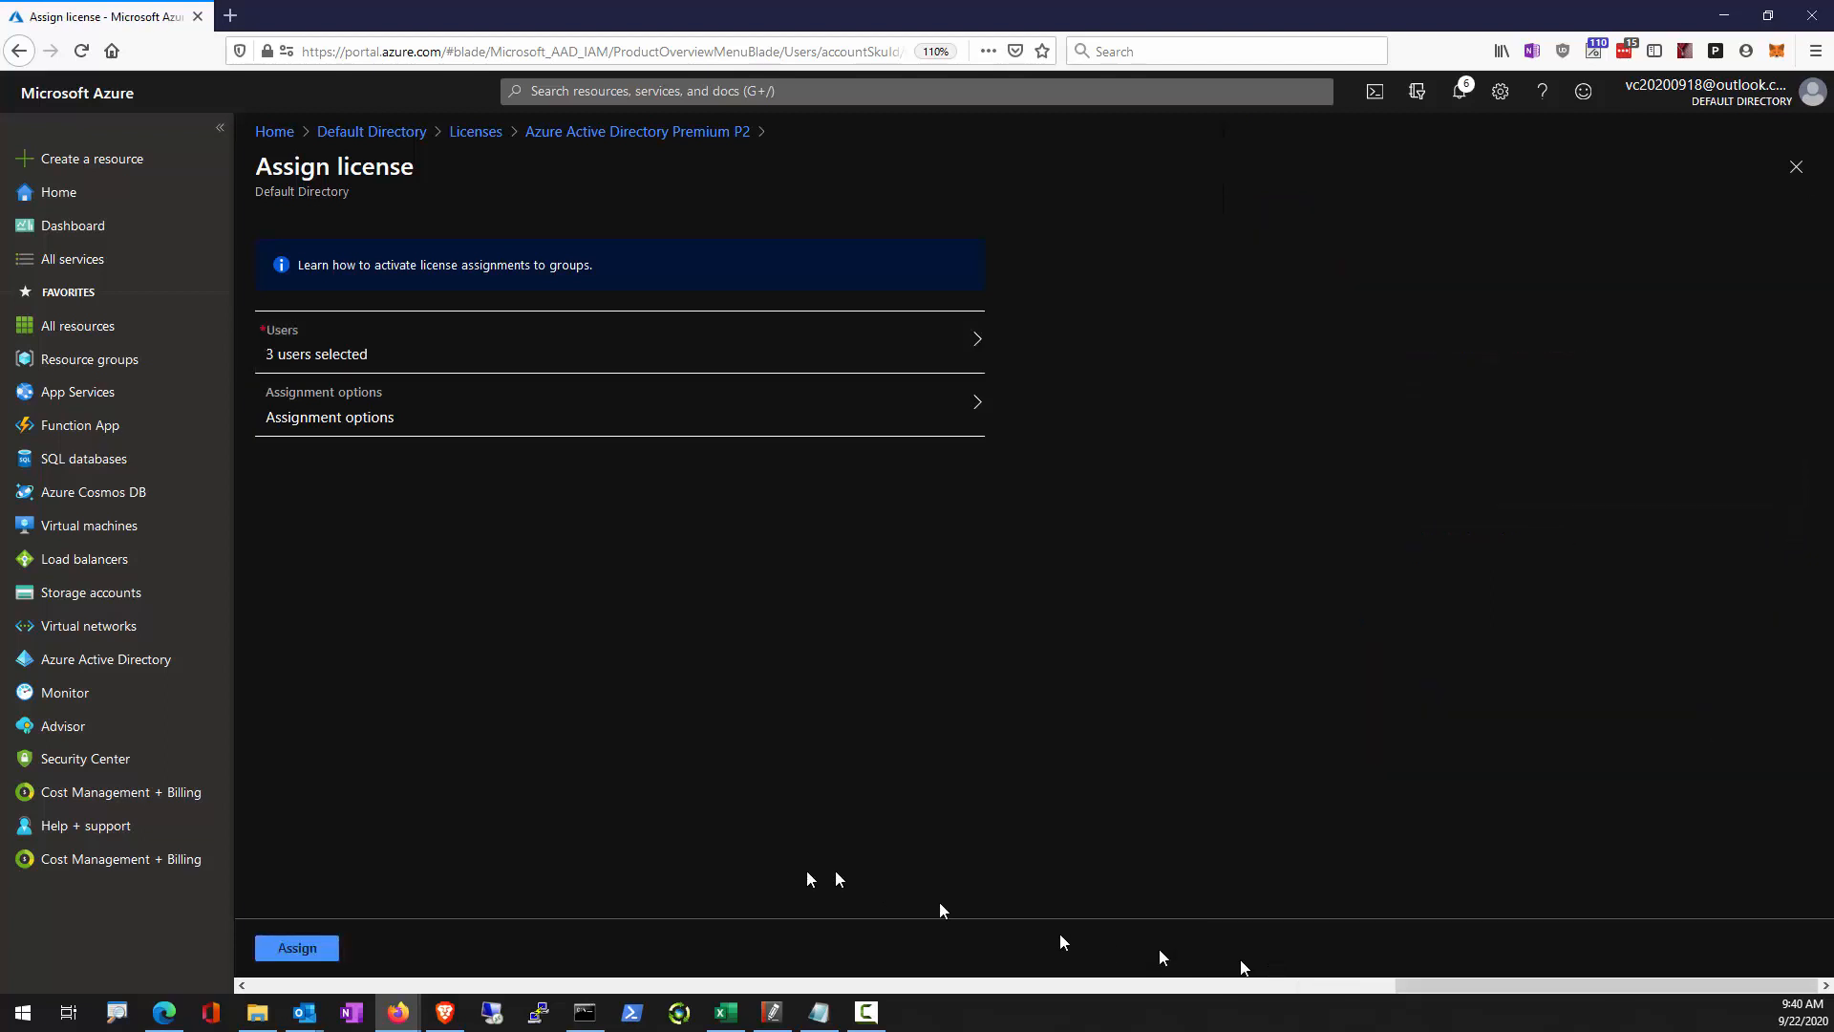
pyautogui.click(291, 951)
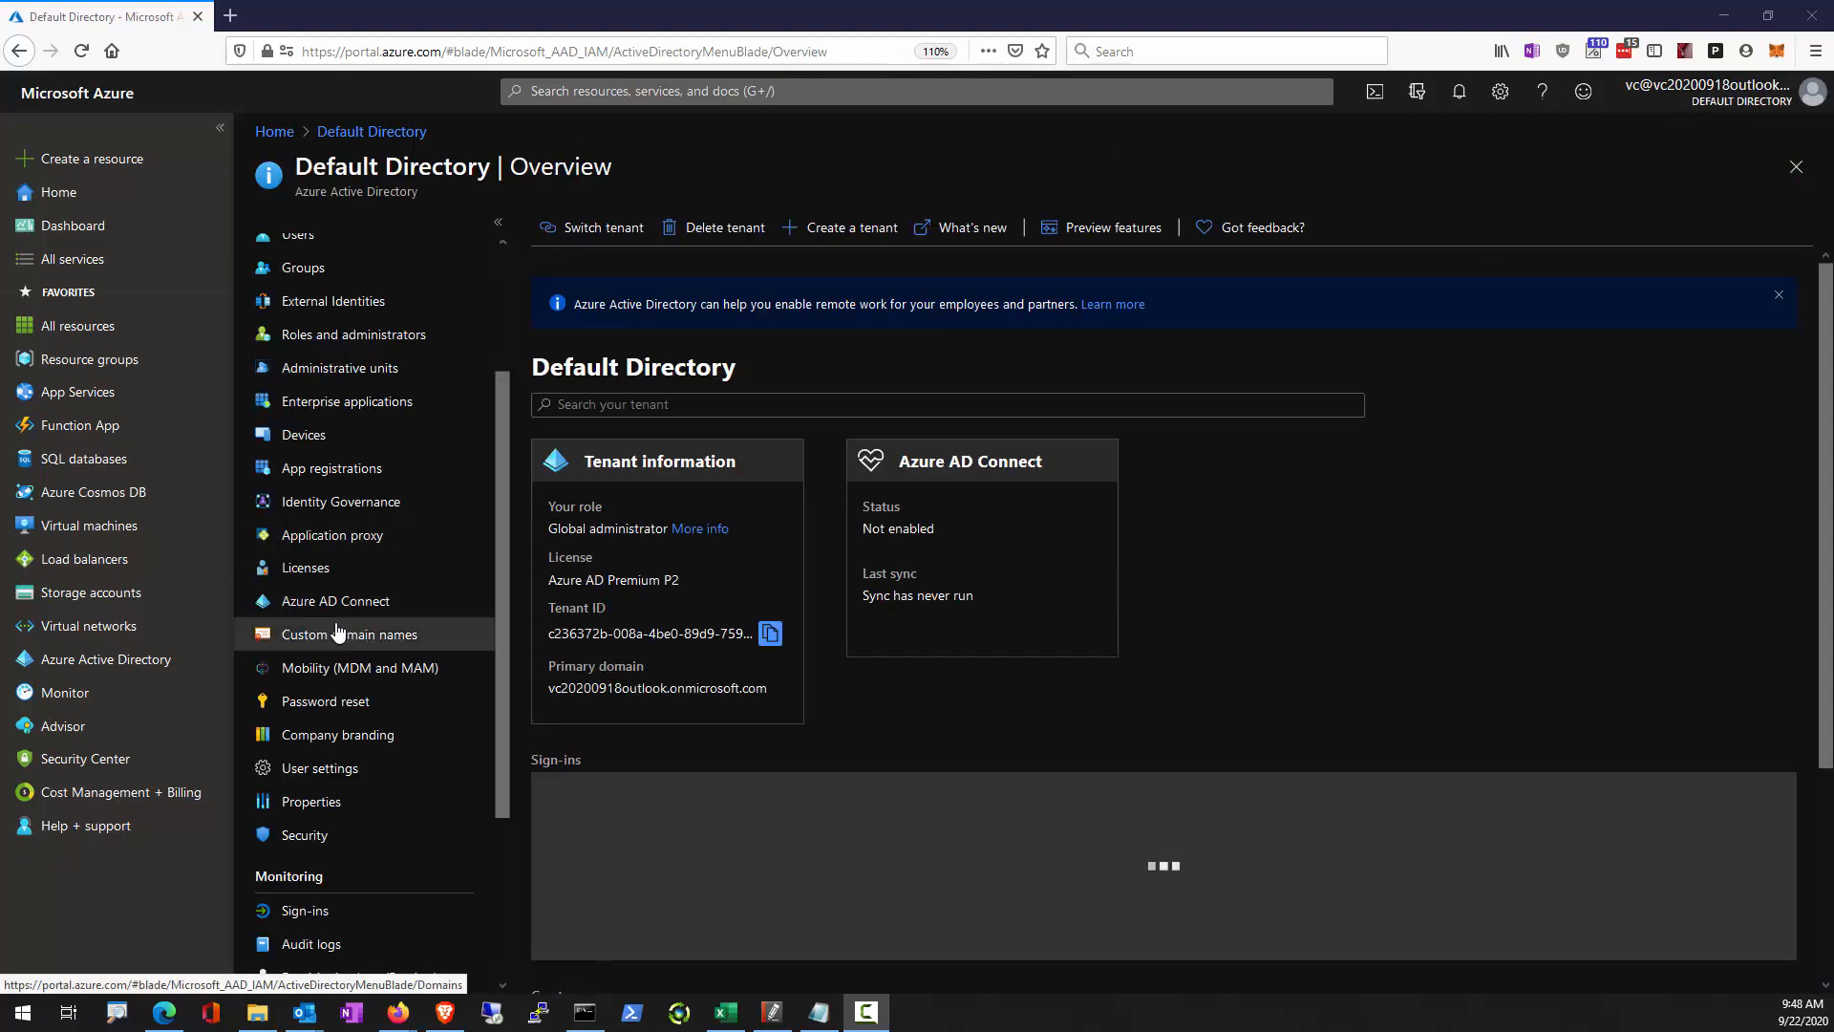
# - Go to the directory's Security > MFA and open the additional cloud-based MFA settings
pyautogui.click(113, 657)
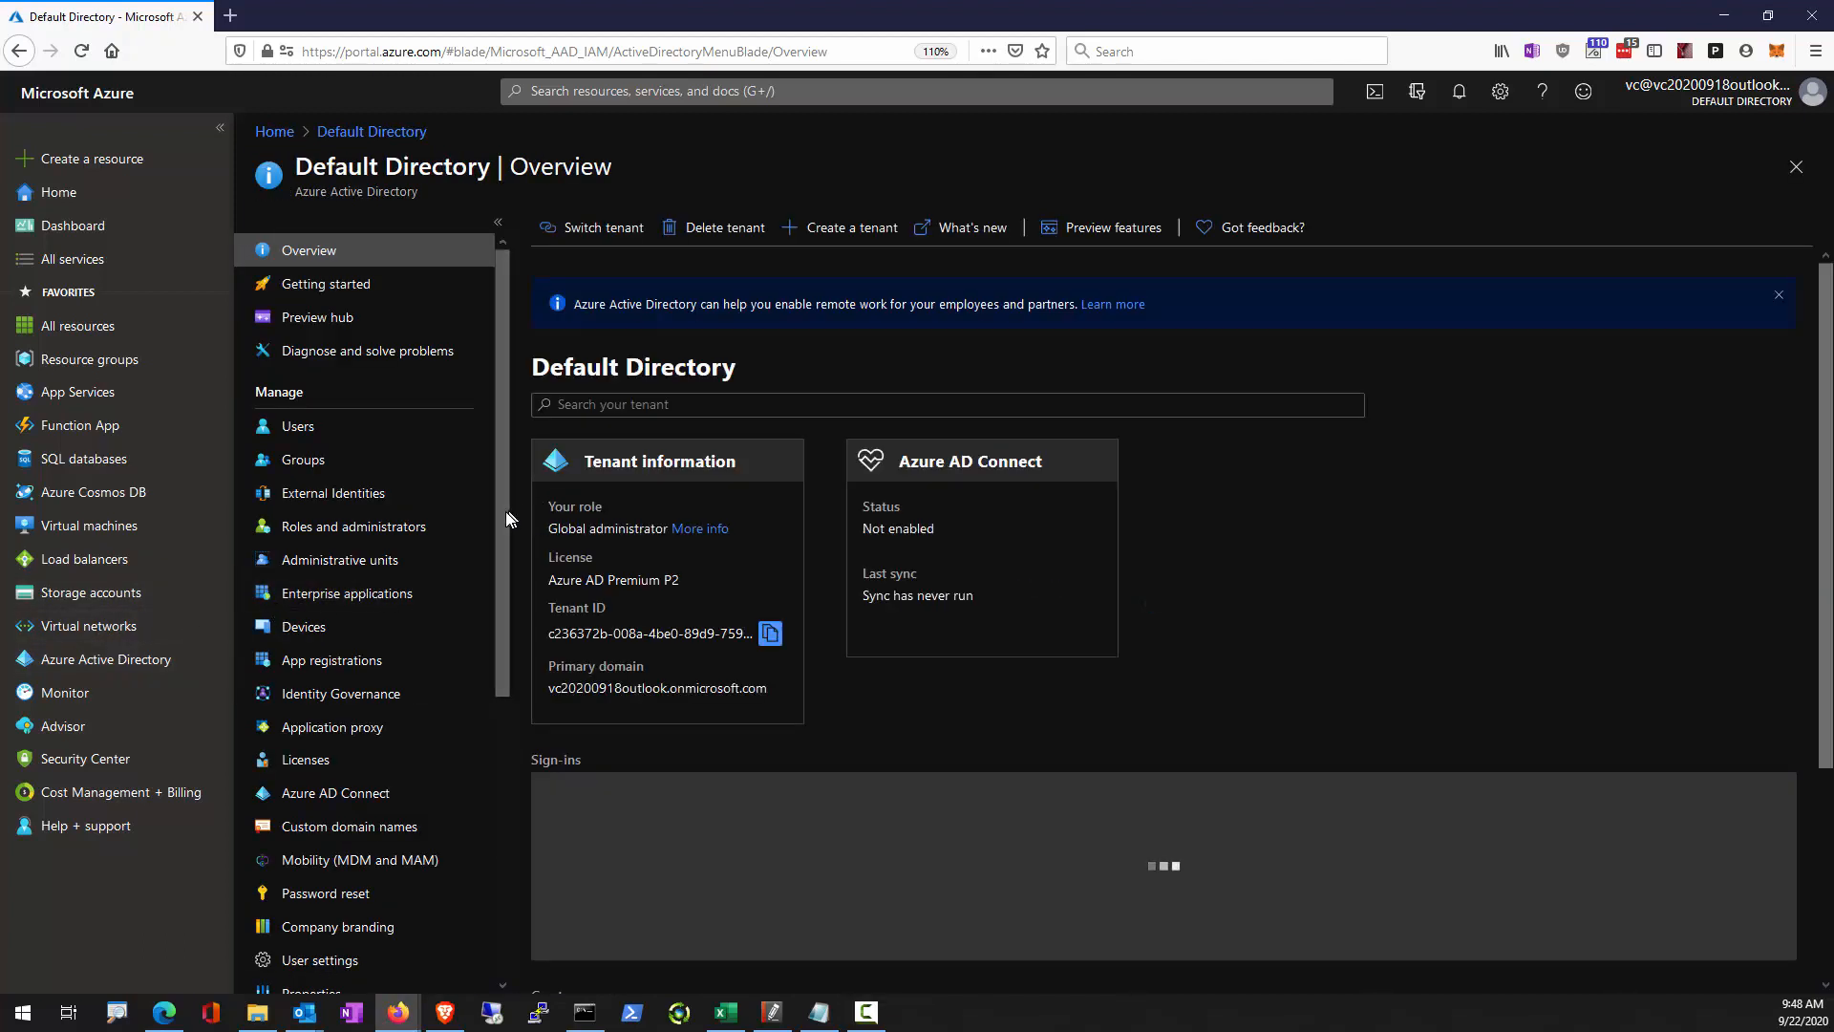
pyautogui.moveTo(506, 512); pyautogui.dragTo(495, 613)
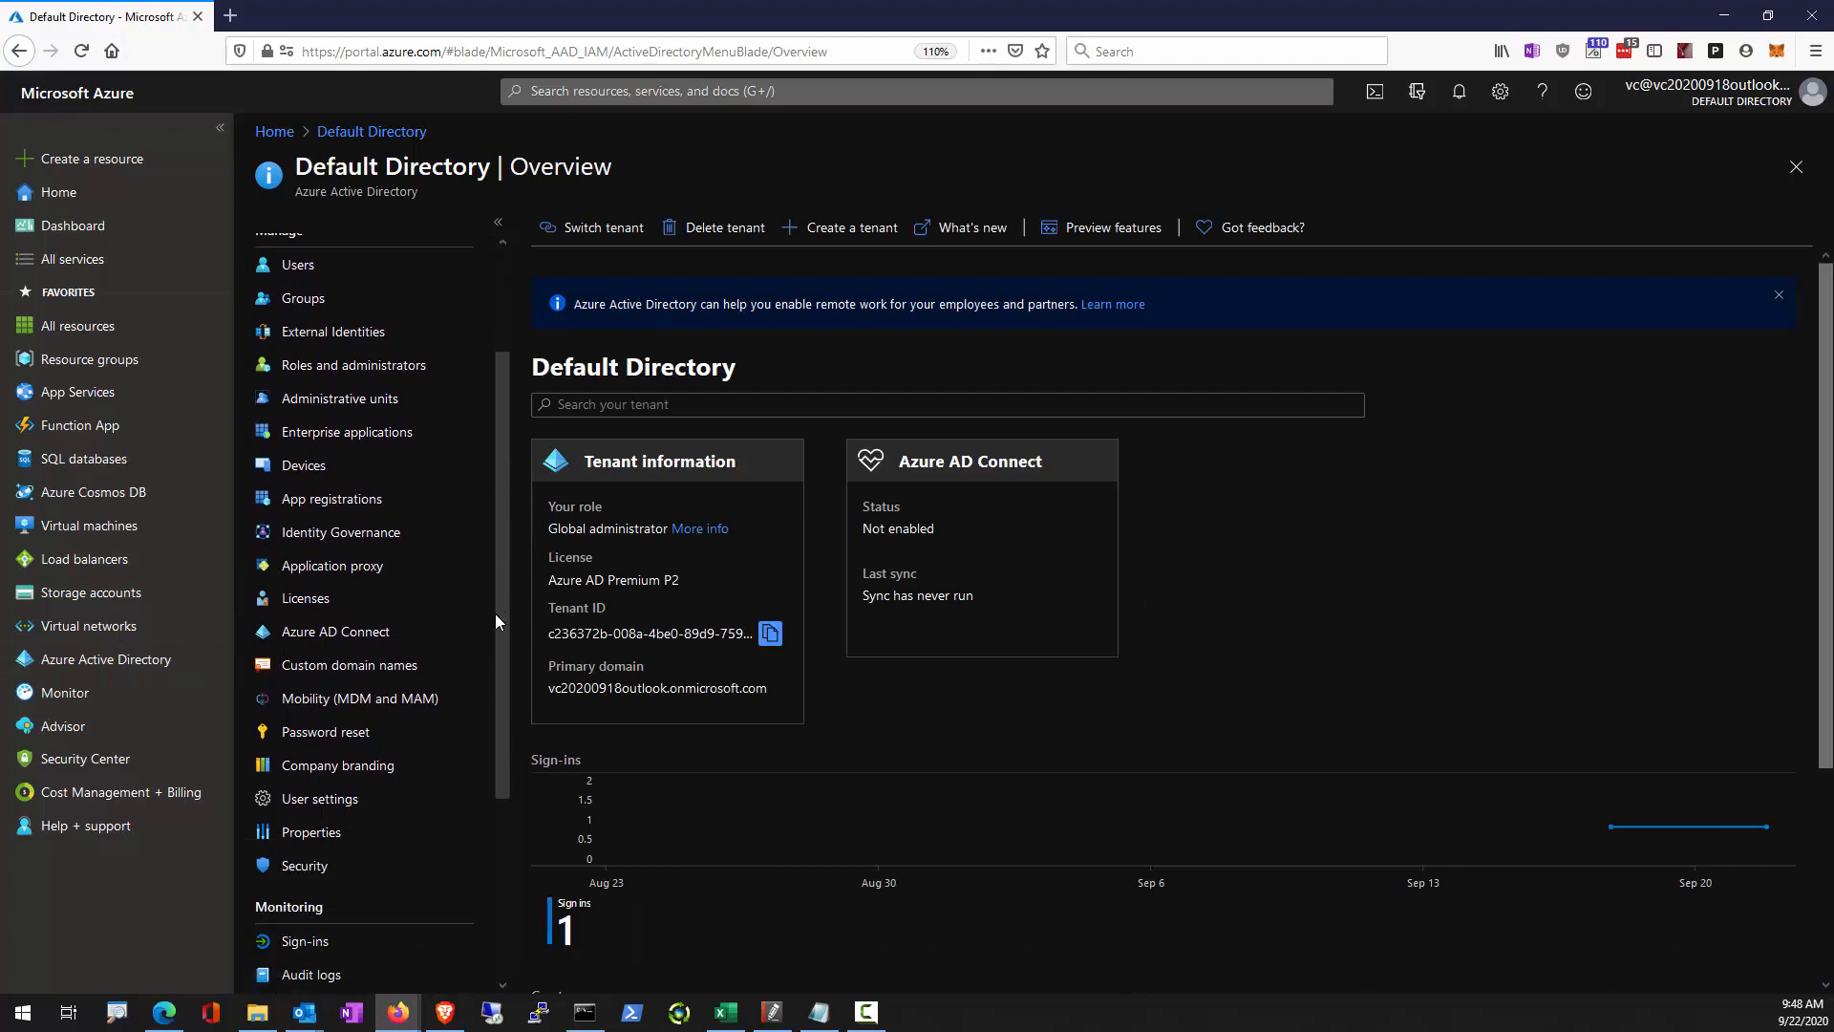
pyautogui.click(301, 865)
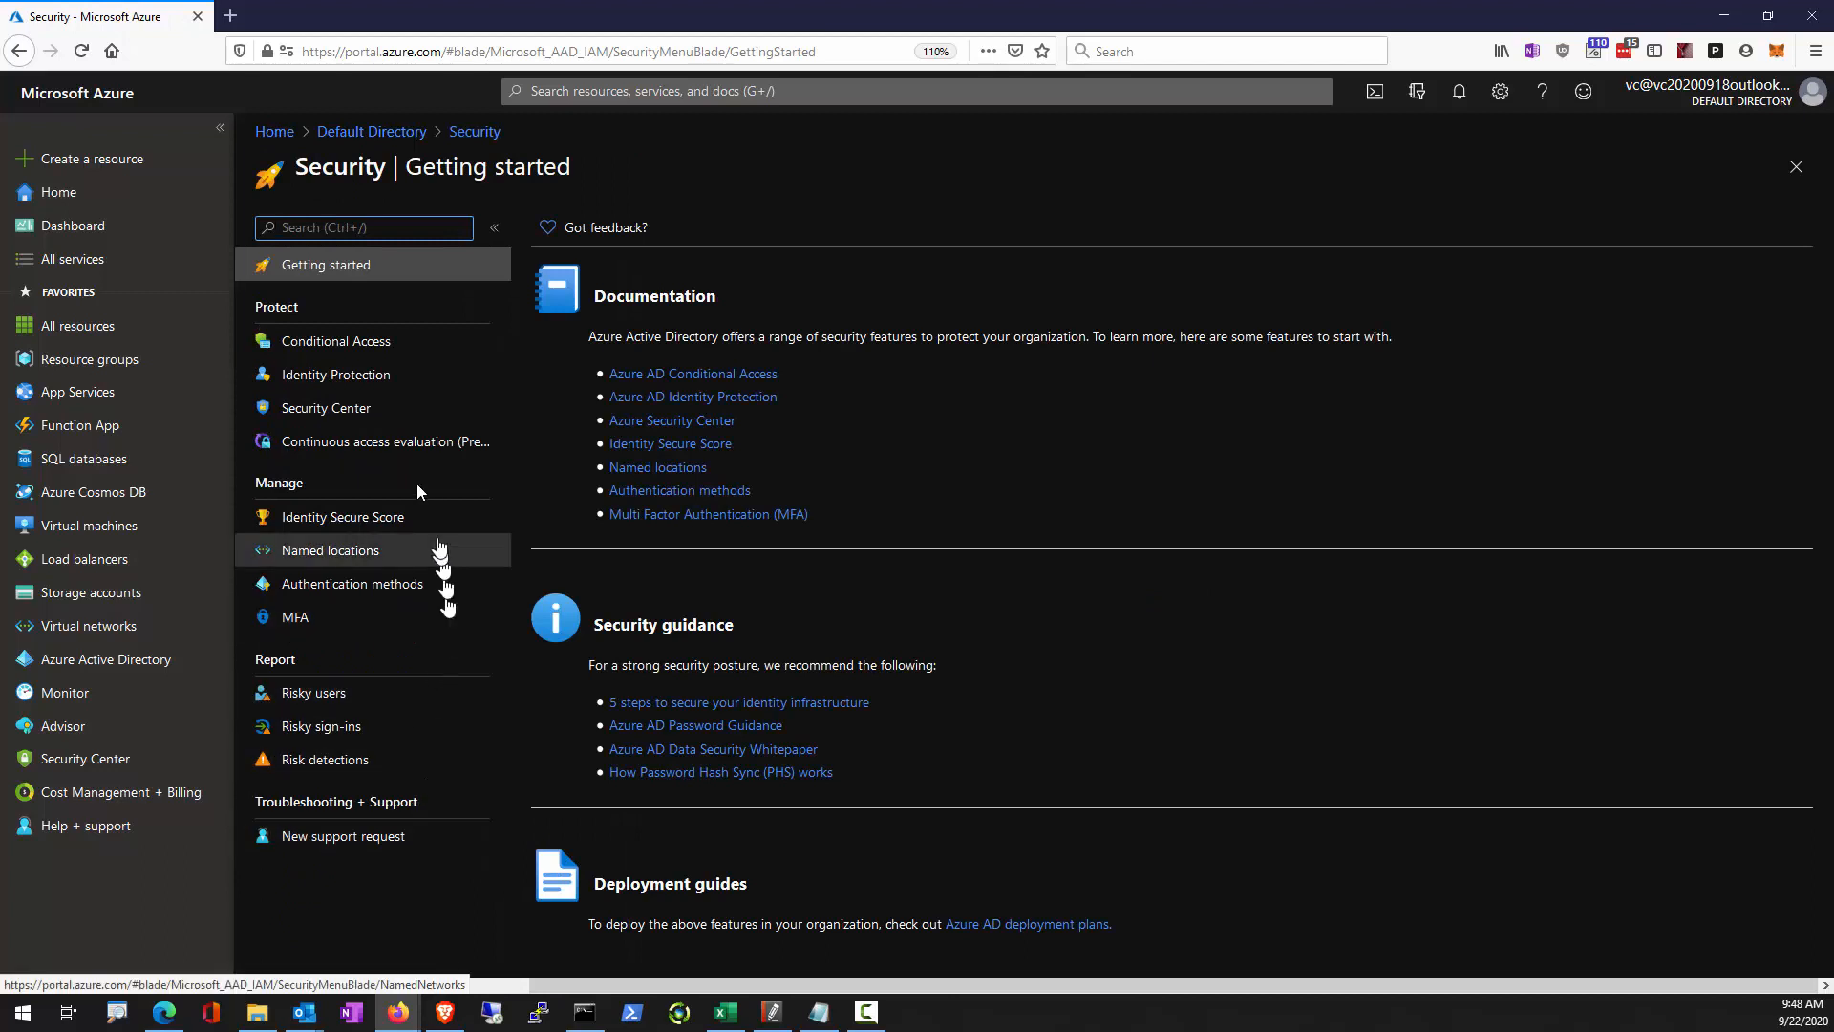
pyautogui.click(306, 617)
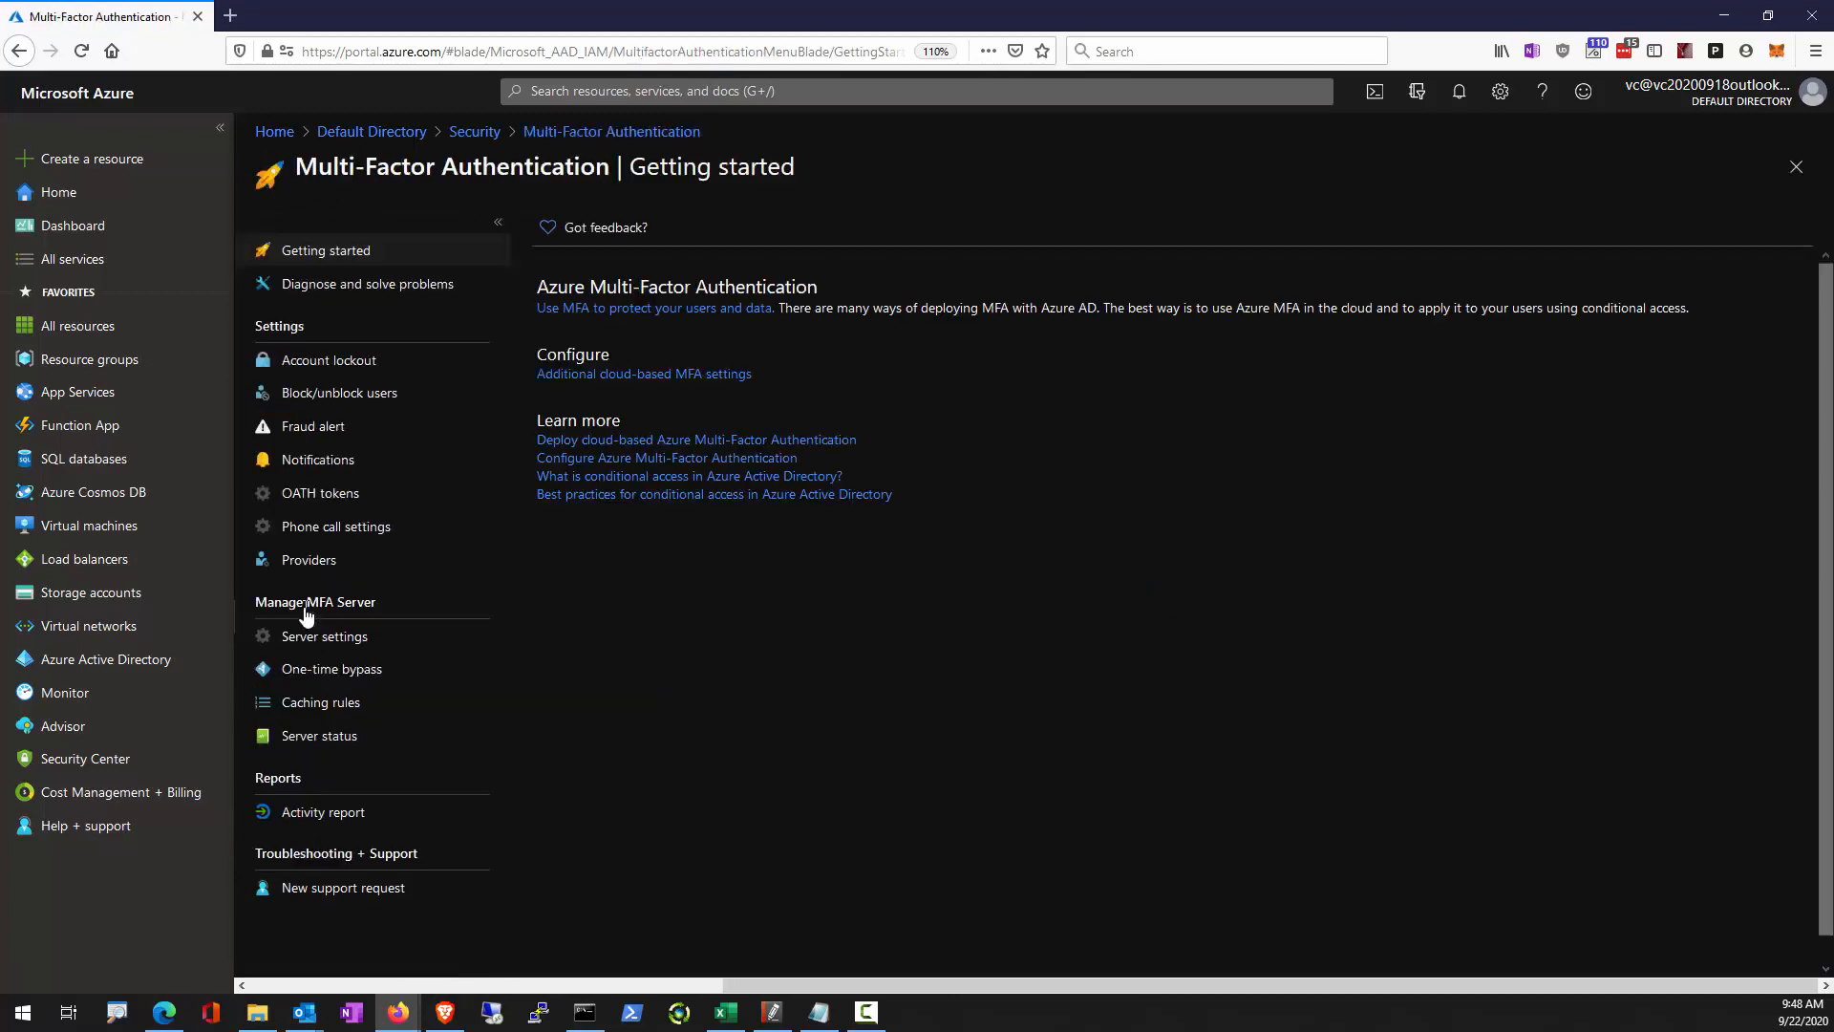
pyautogui.click(602, 375)
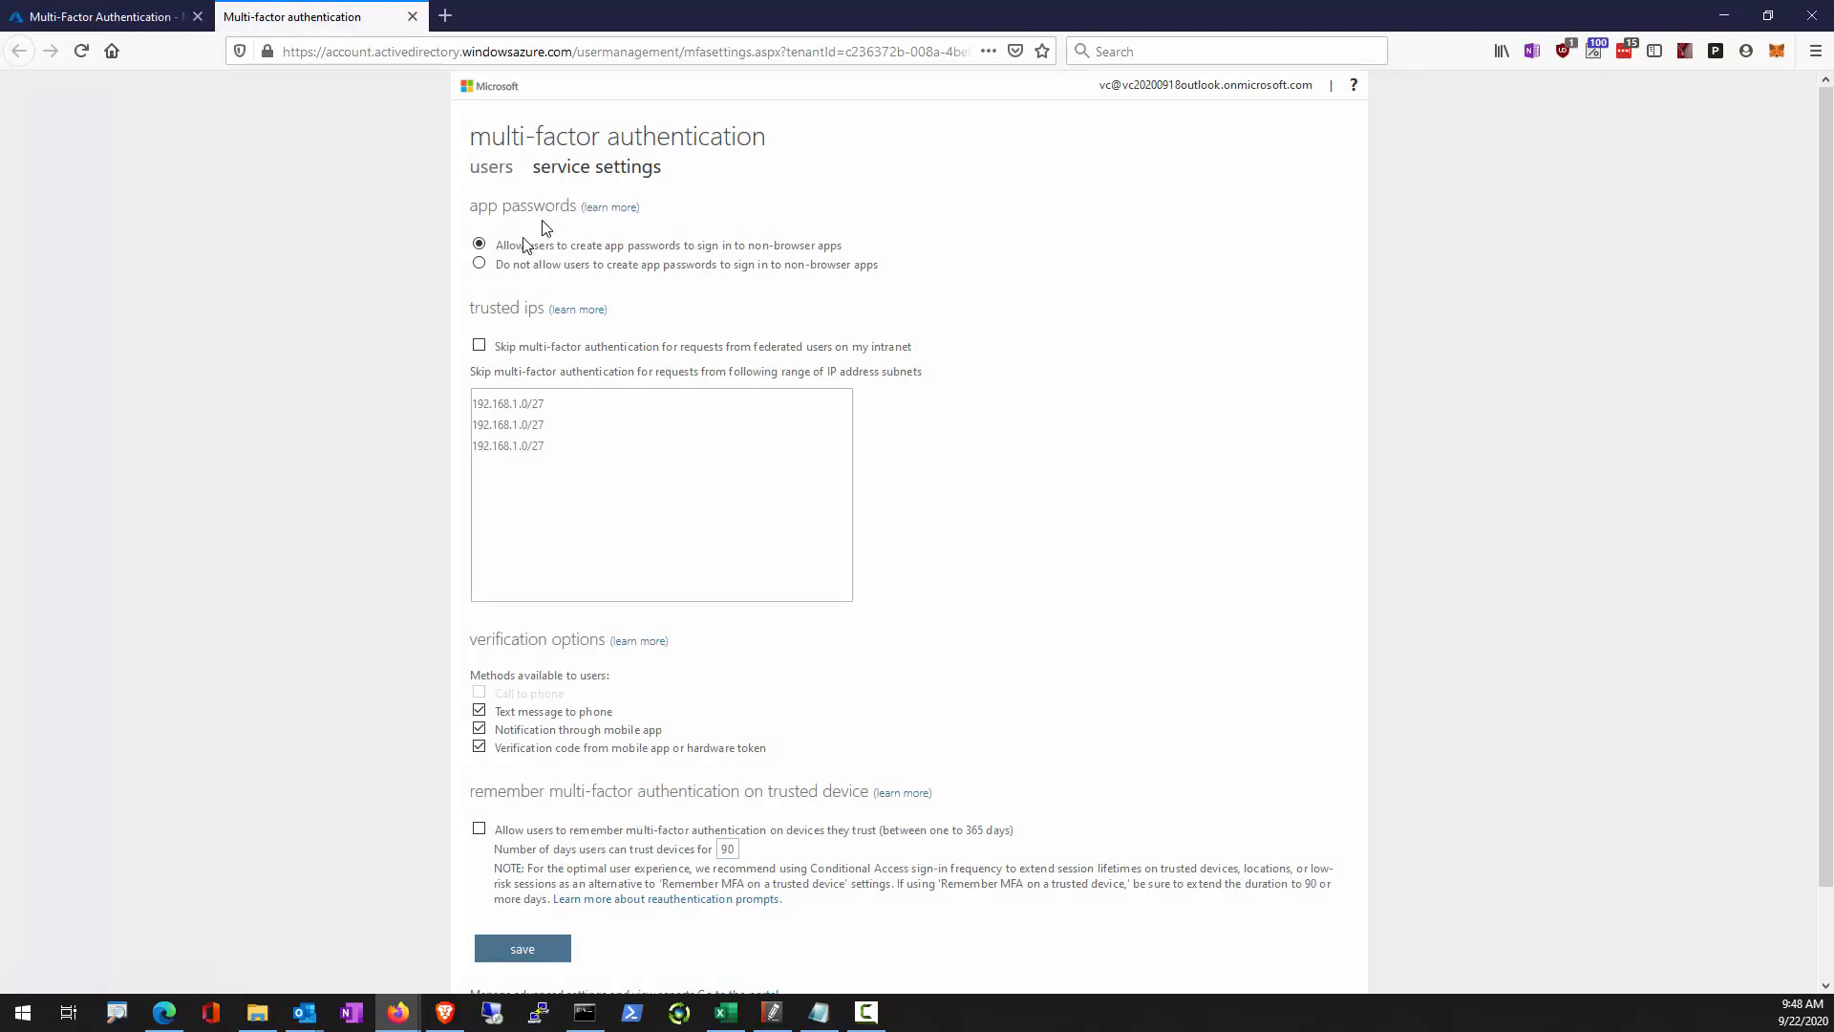
pyautogui.moveTo(477, 212); pyautogui.dragTo(542, 232)
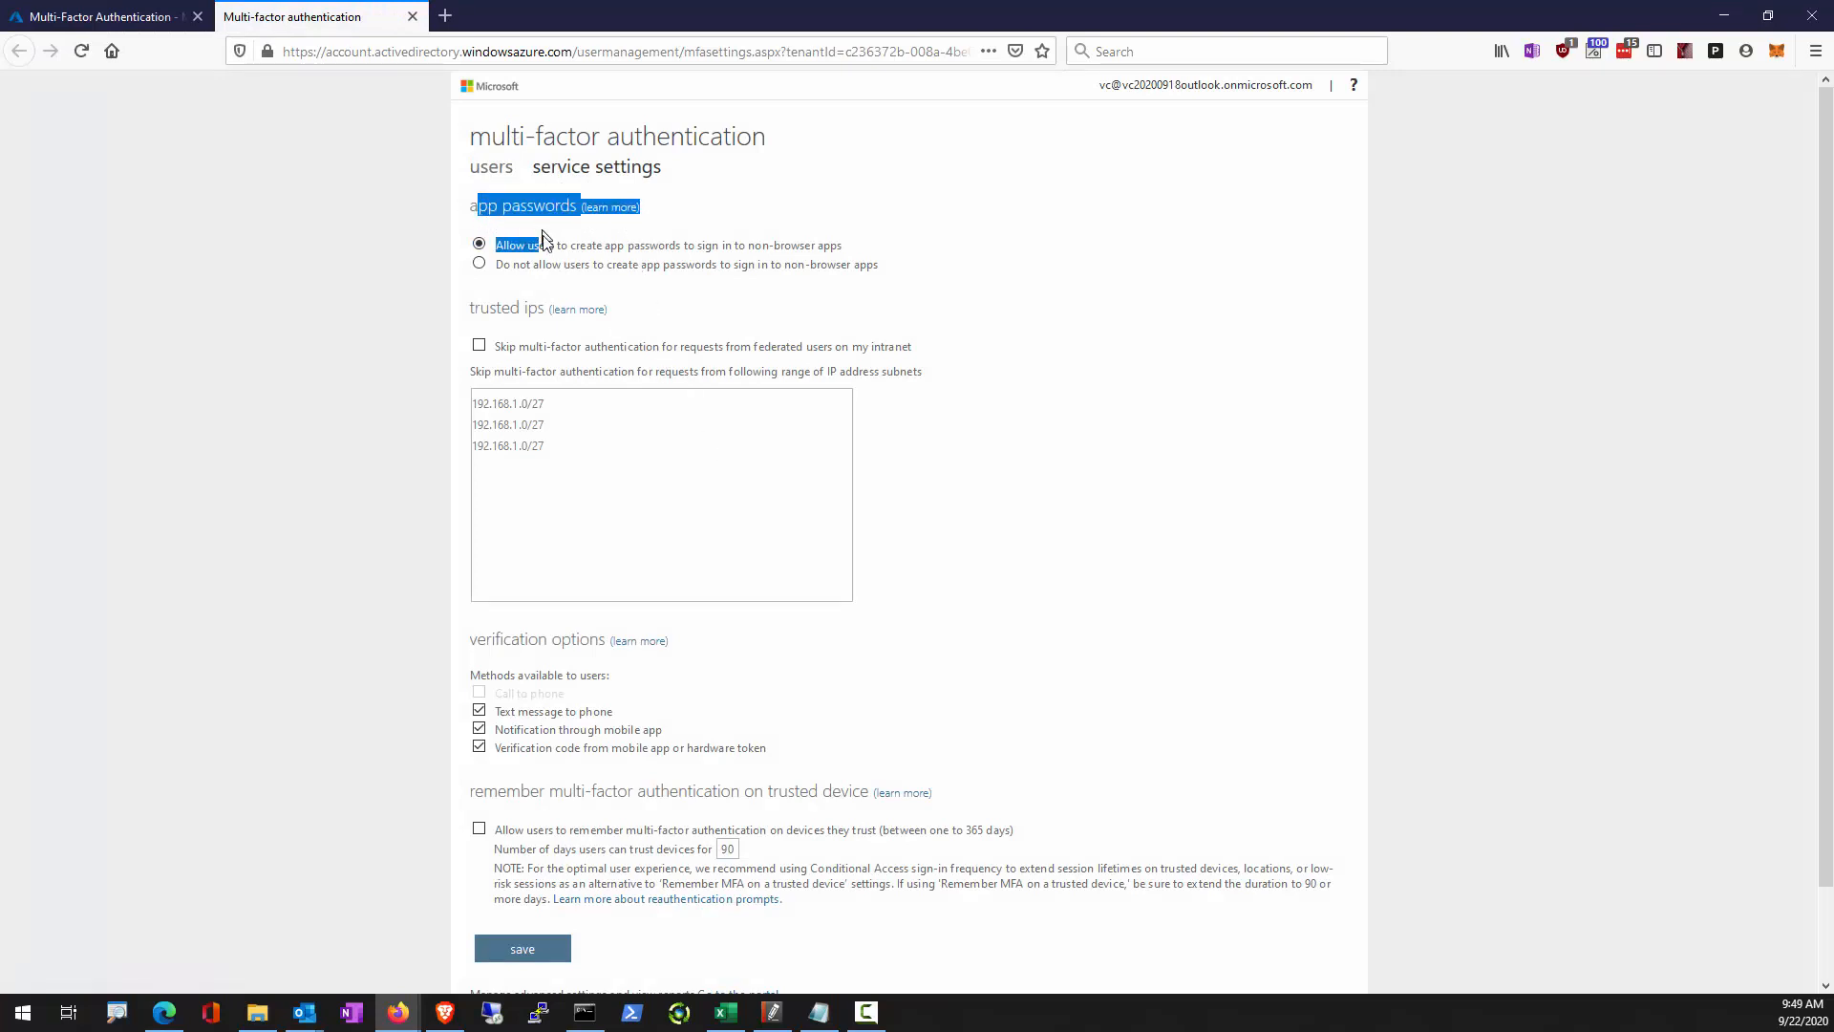
pyautogui.click(545, 239)
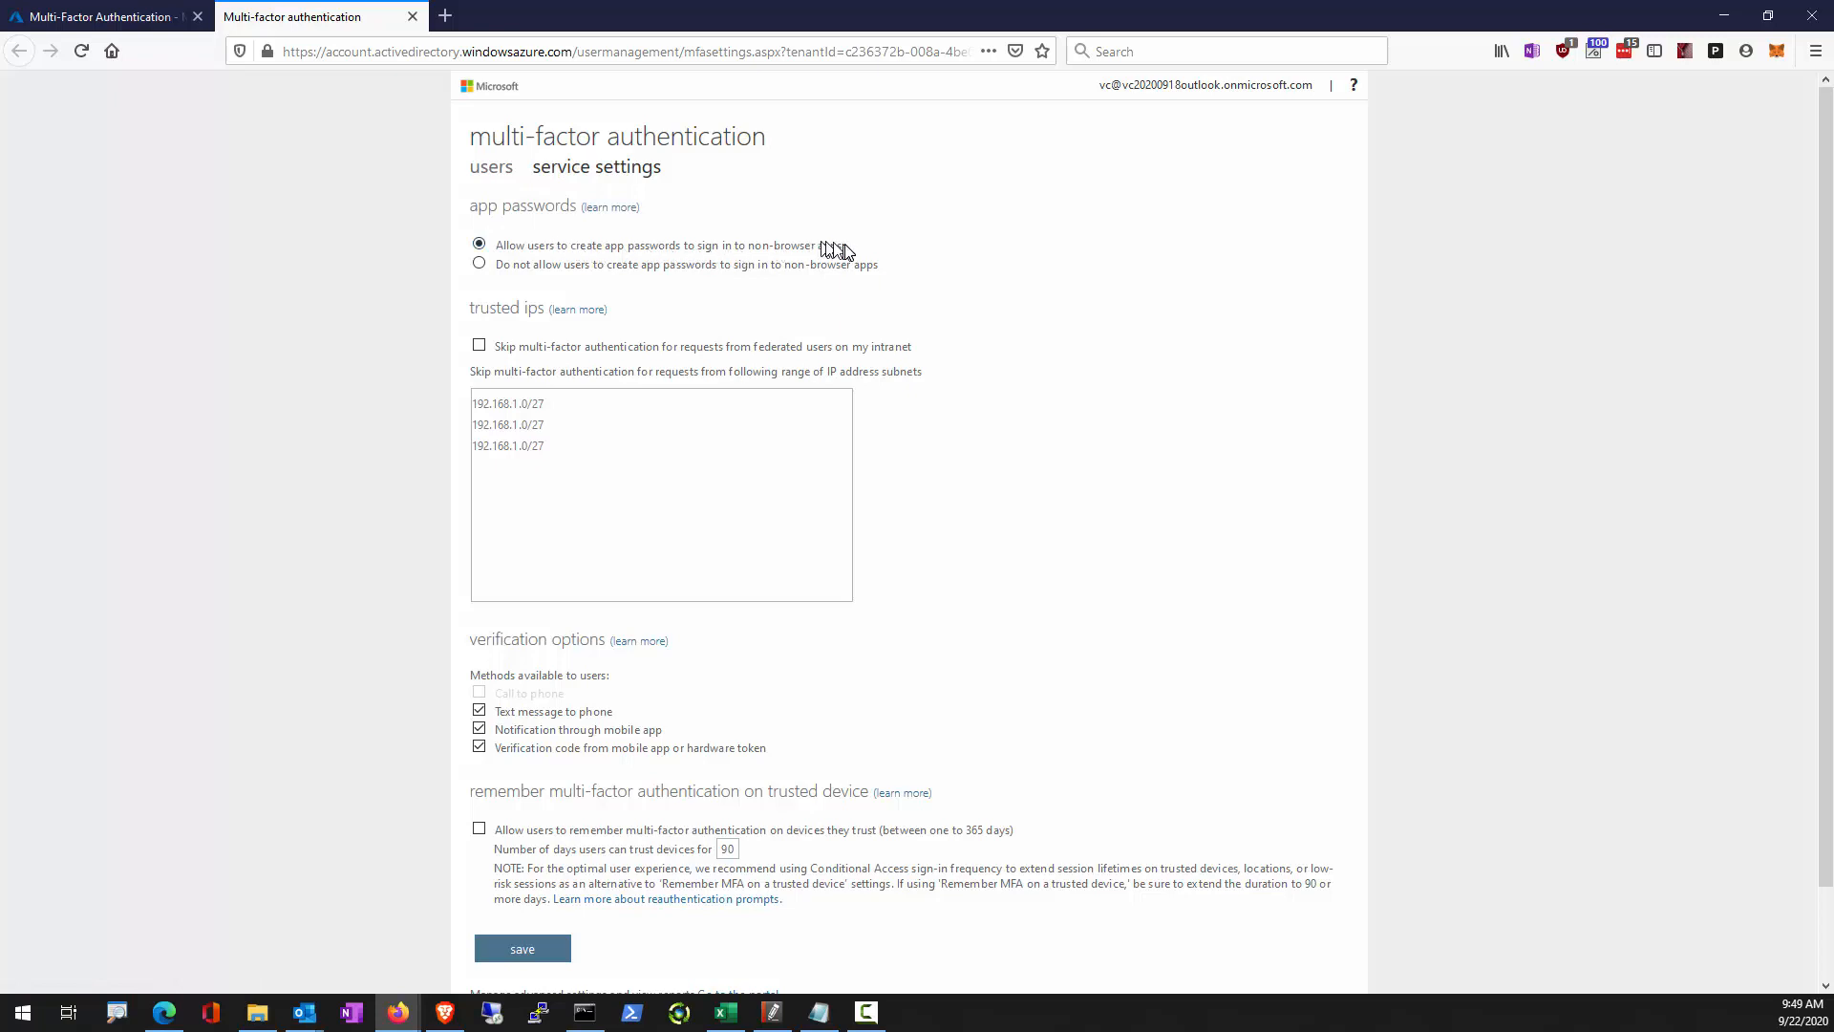
pyautogui.moveTo(845, 246); pyautogui.dragTo(798, 250)
pyautogui.scroll(-2, 482, 457)
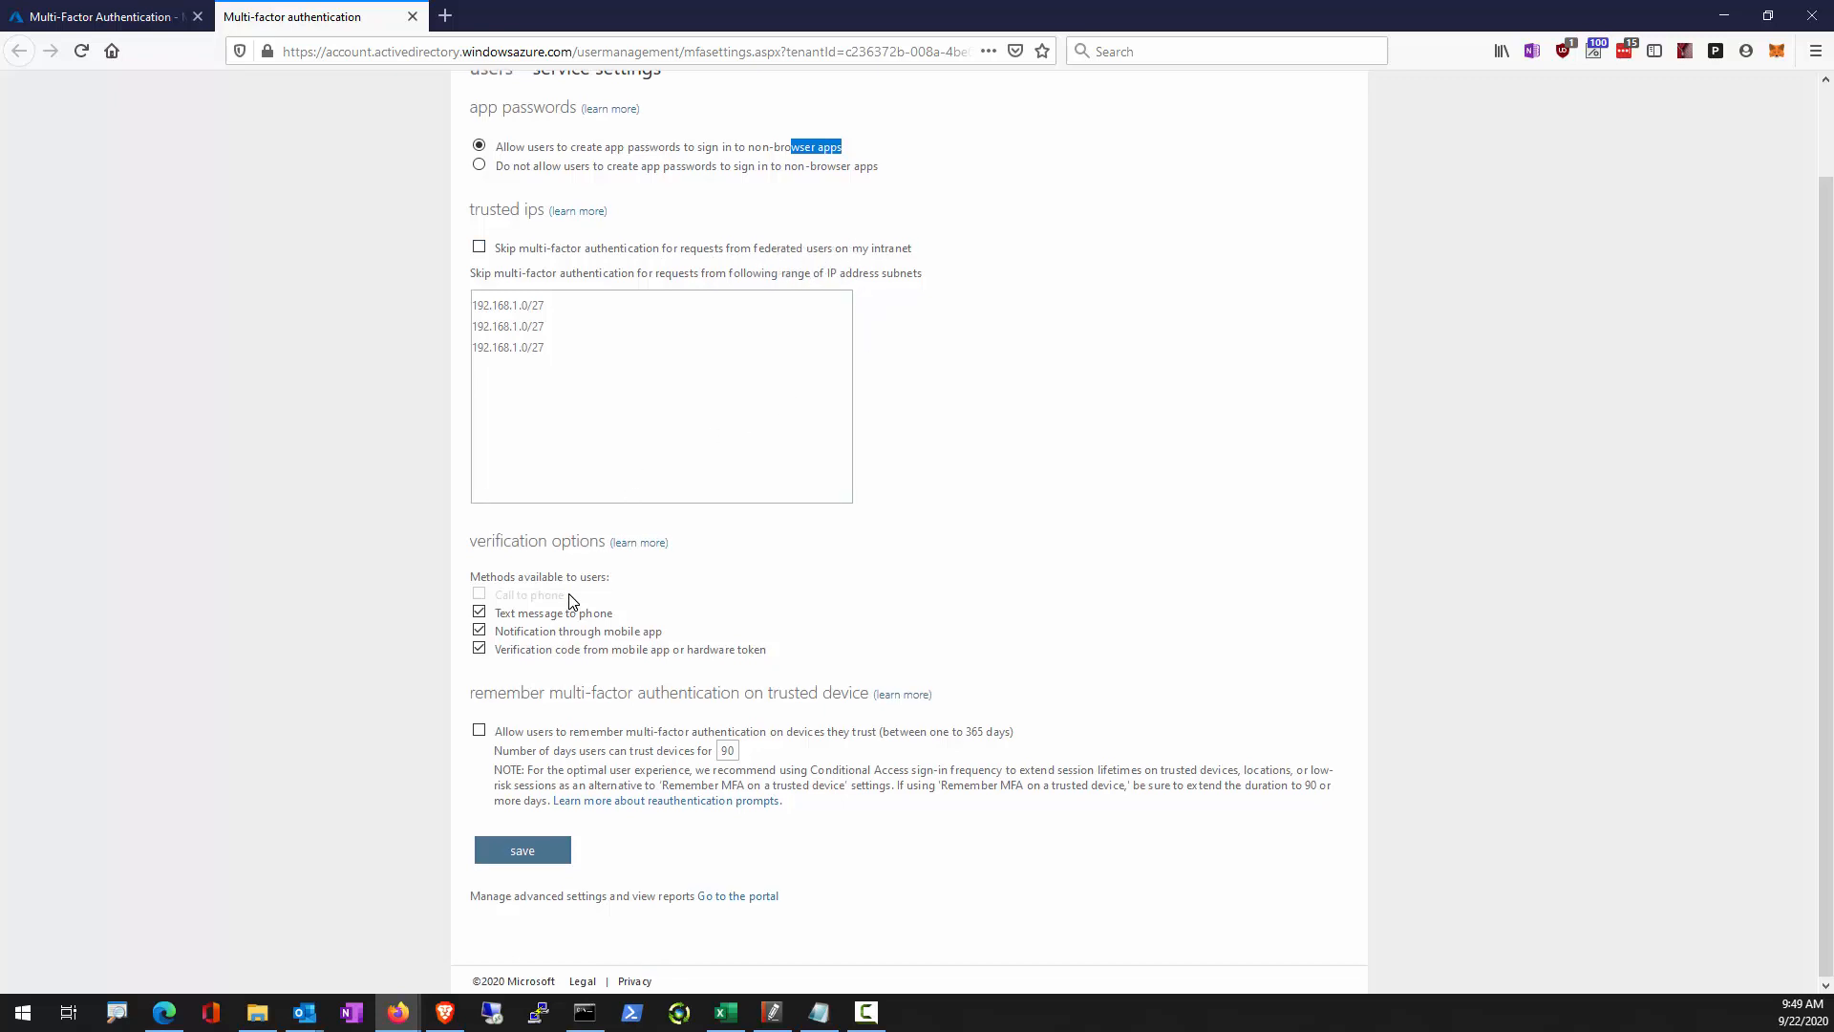
pyautogui.moveTo(459, 535); pyautogui.dragTo(594, 536)
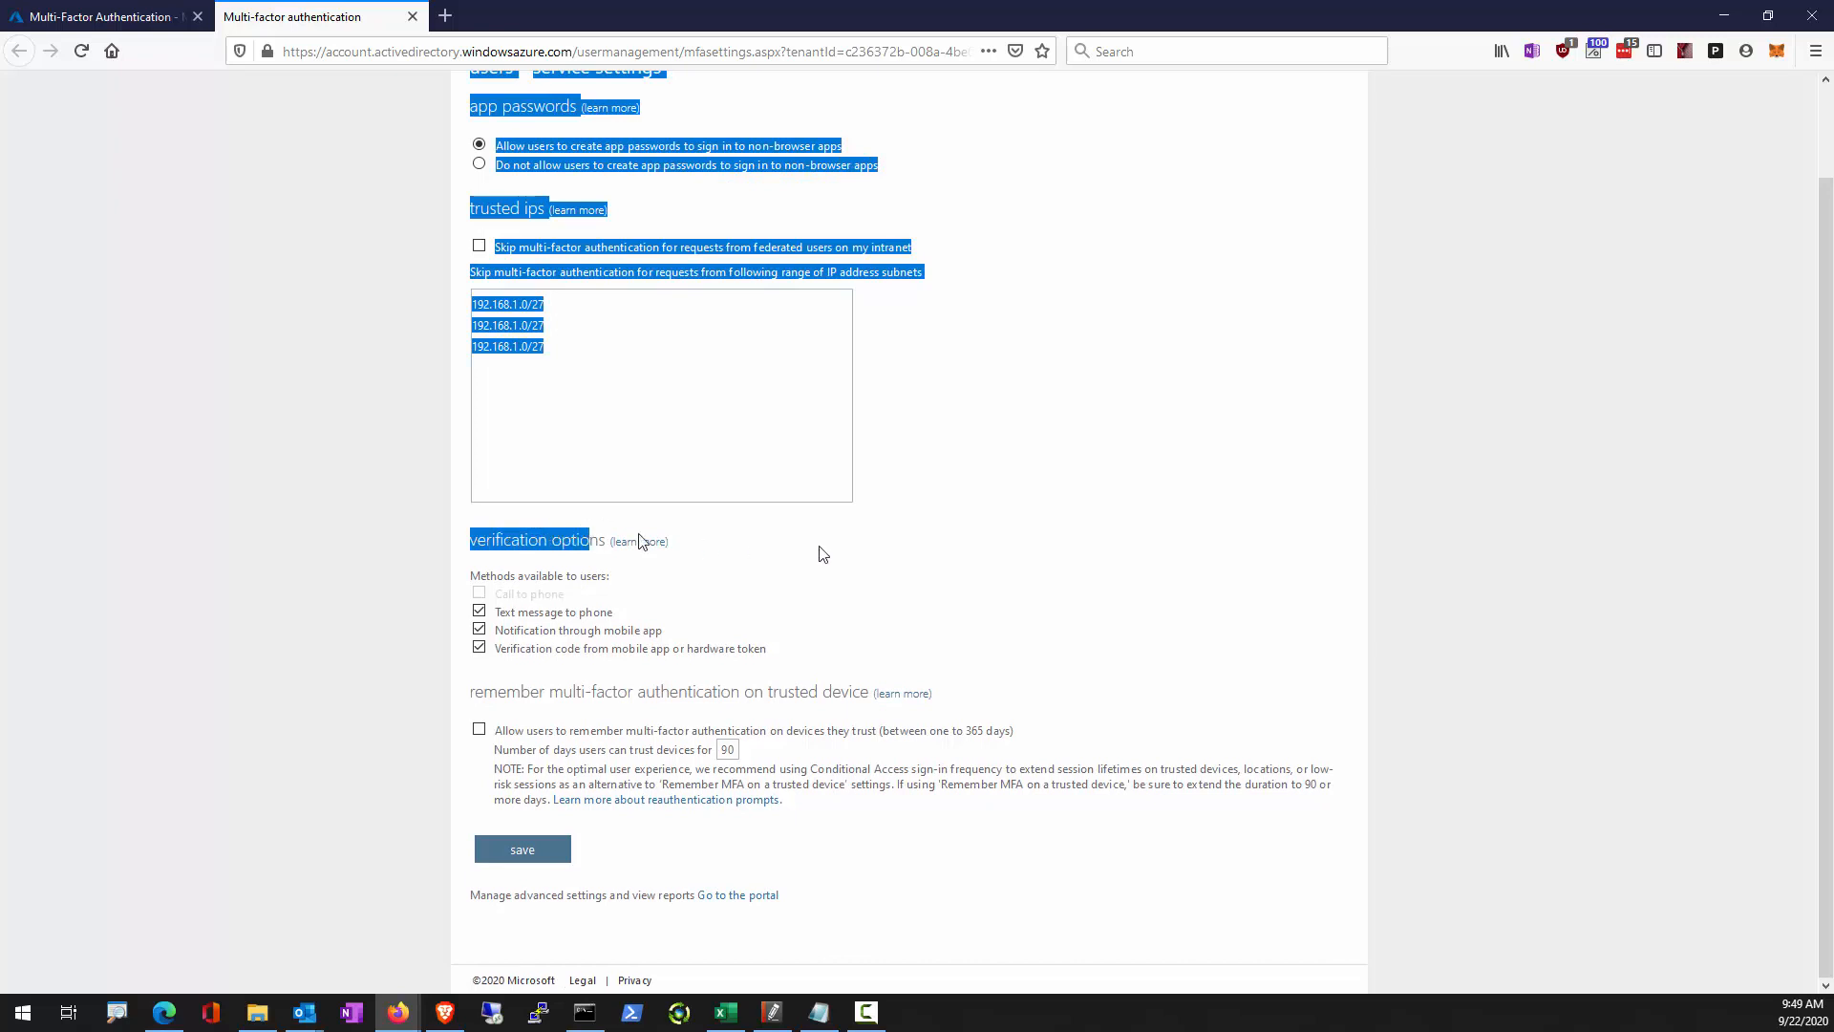
pyautogui.click(818, 549)
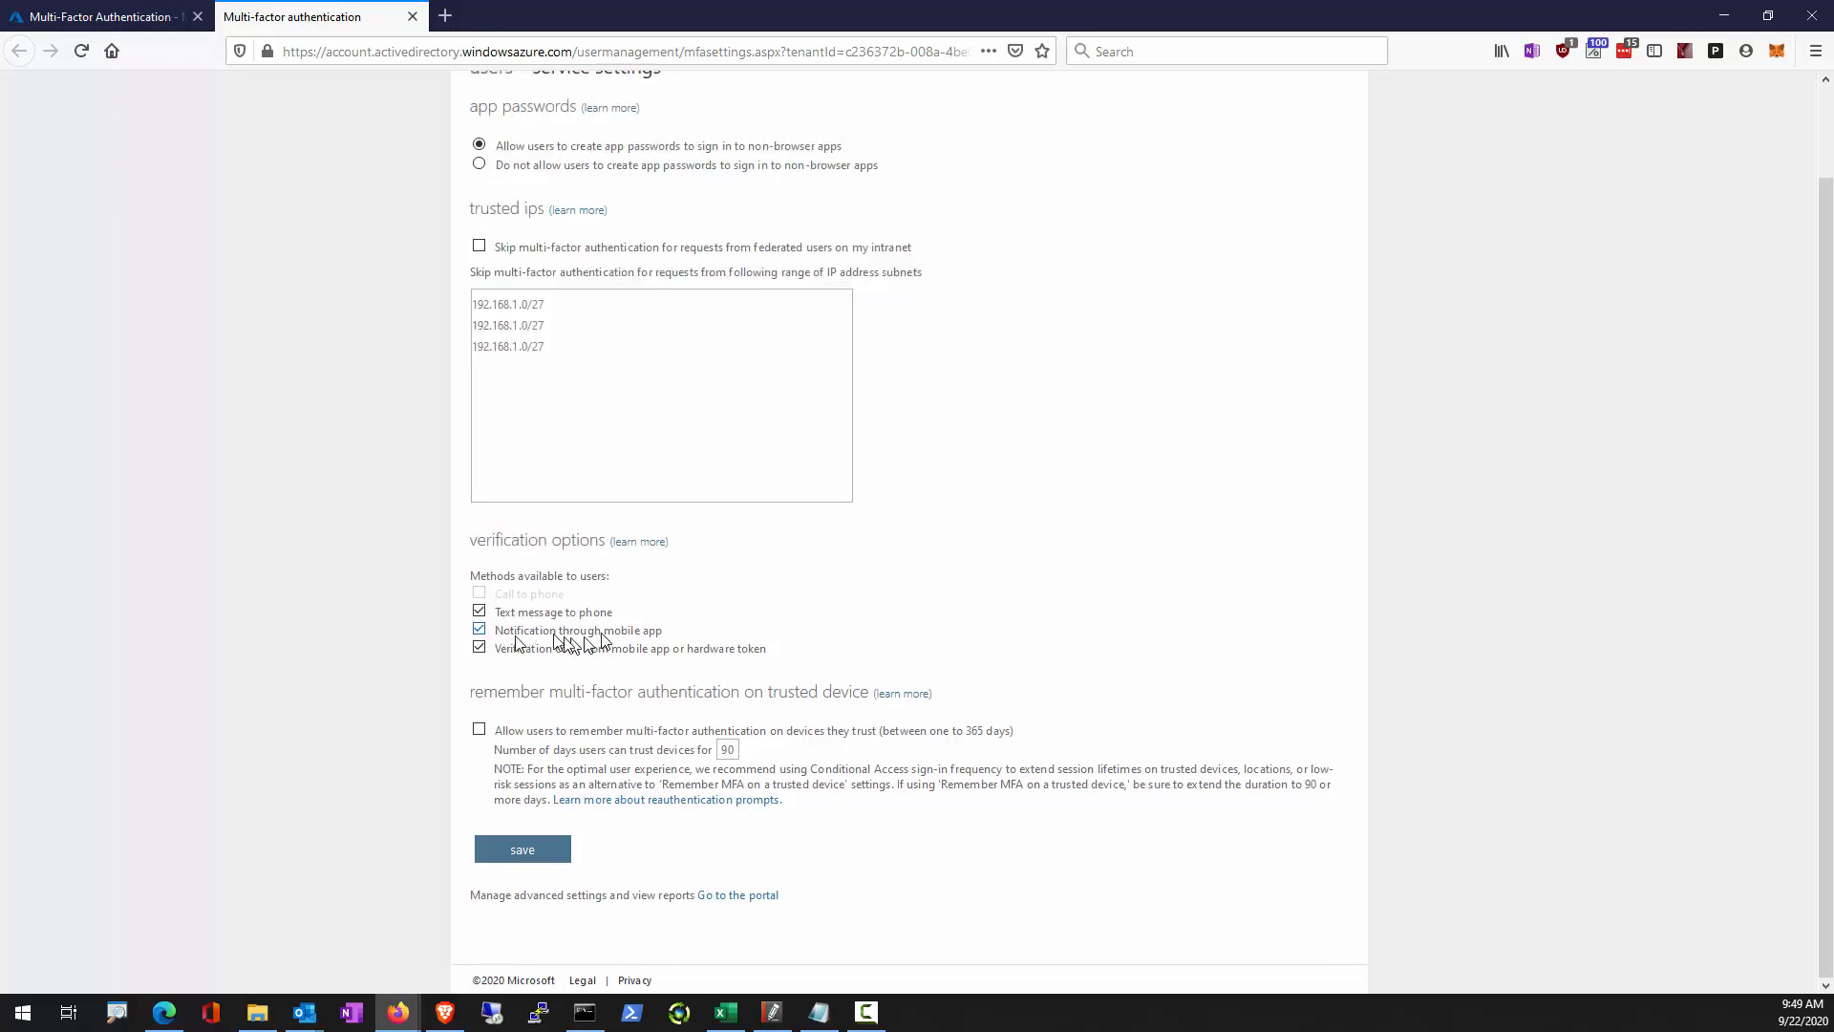
# - Untick remembering MFA on trusted devices, leaving the days field at 90
pyautogui.click(479, 730)
pyautogui.moveTo(494, 770); pyautogui.dragTo(863, 806)
pyautogui.hotkey('ctrl', '1')
pyautogui.click(859, 799)
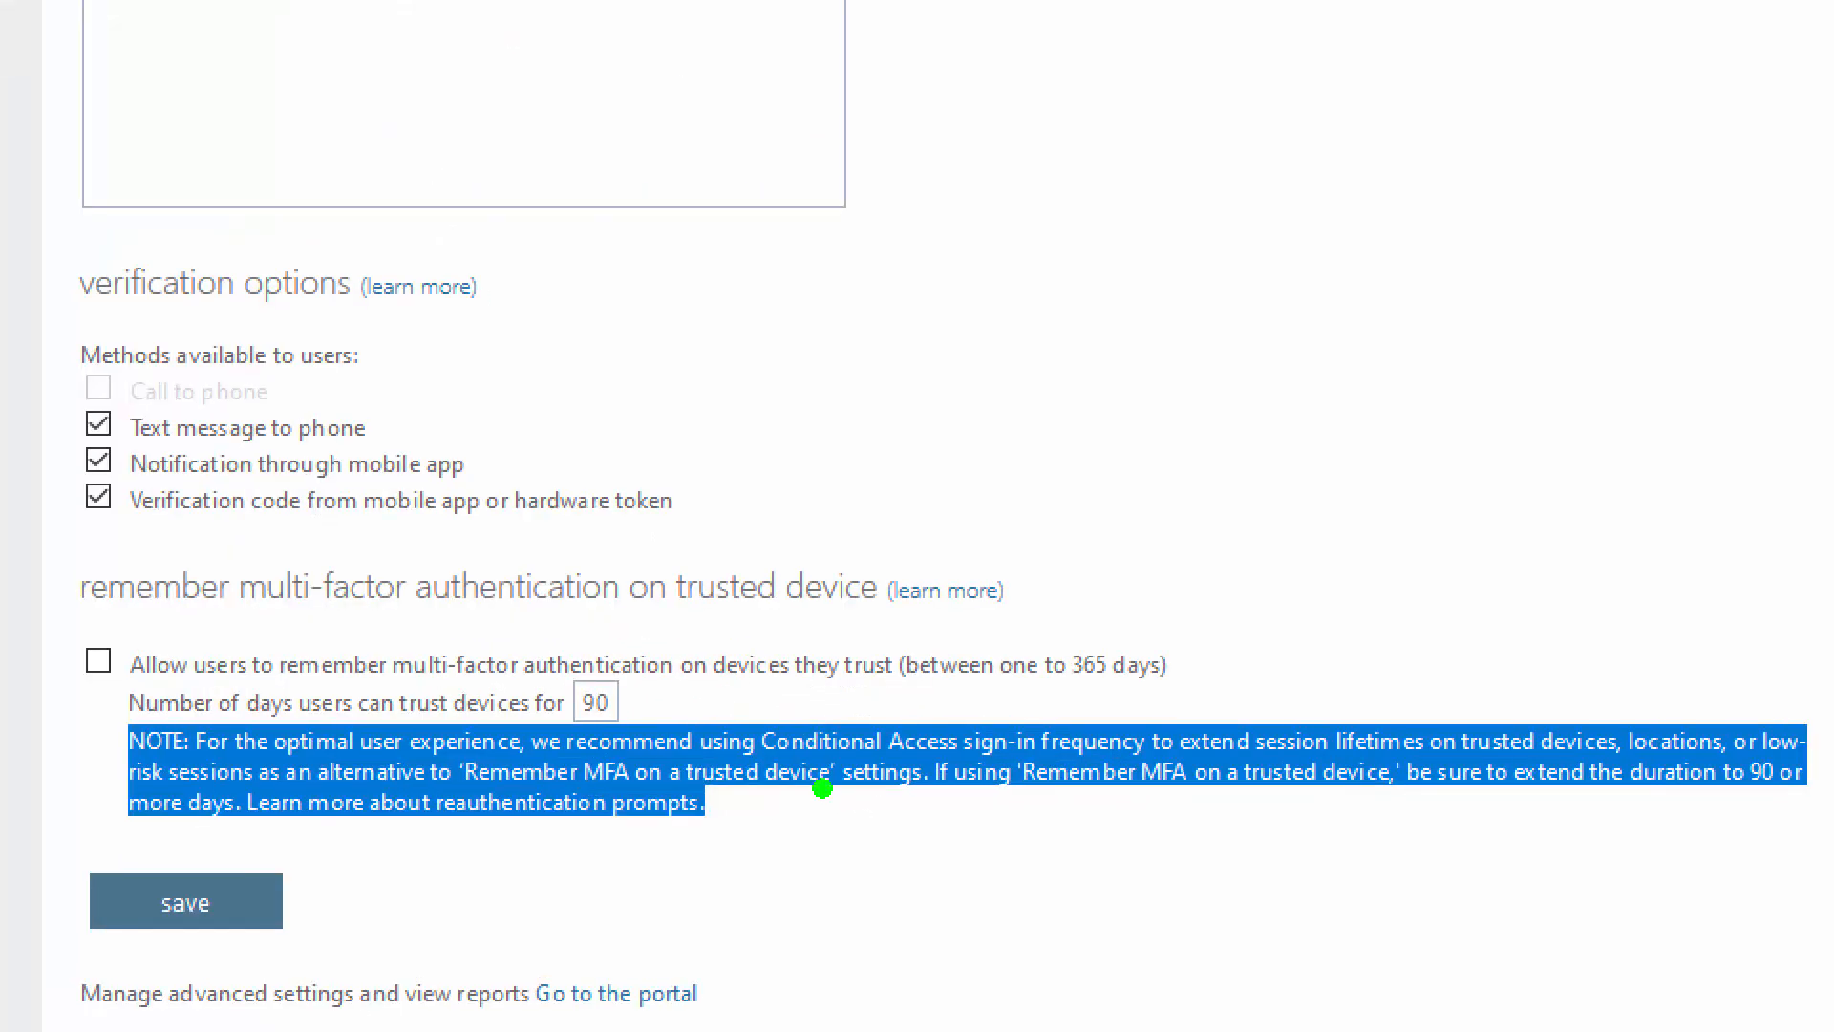
pyautogui.moveTo(634, 695); pyautogui.dragTo(902, 628)
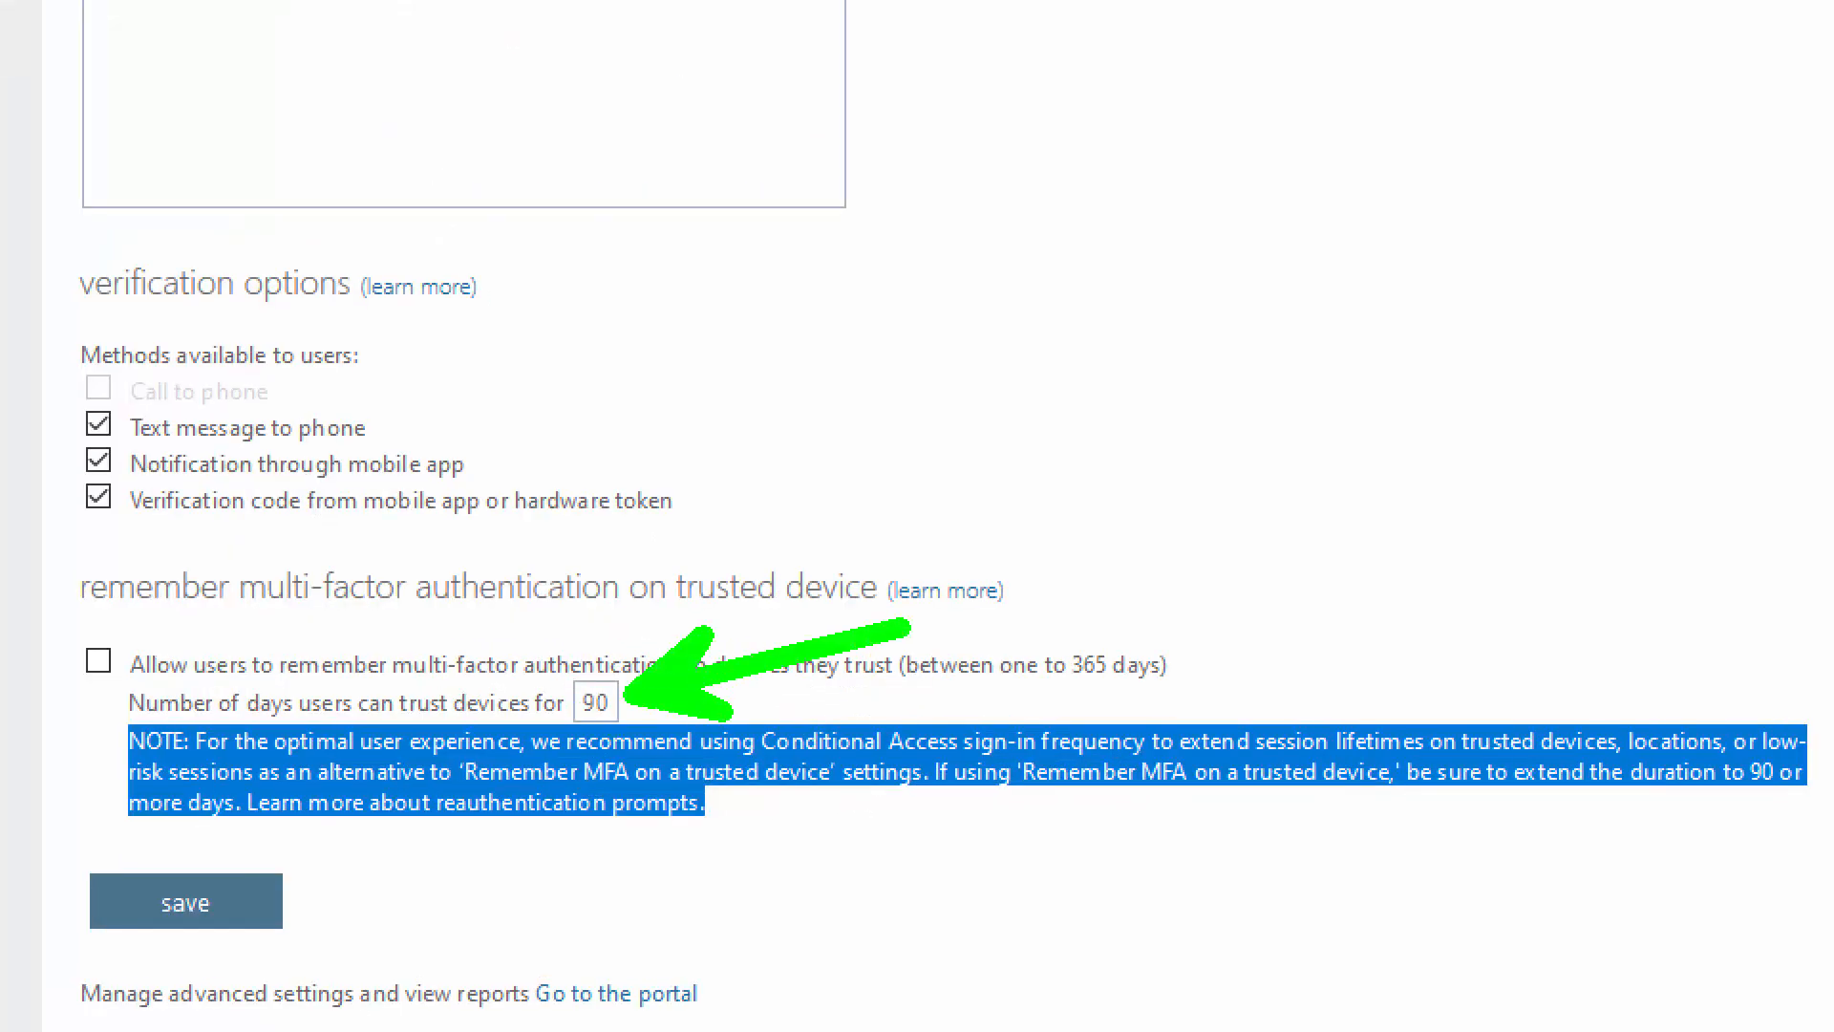
pyautogui.moveTo(531, 643)
pyautogui.mouseDown()
pyautogui.moveTo(699, 736)
pyautogui.moveTo(1322, 793)
pyautogui.moveTo(1462, 769)
pyautogui.moveTo(1611, 778)
pyautogui.moveTo(1808, 798)
pyautogui.moveTo(1802, 821)
pyautogui.mouseUp()
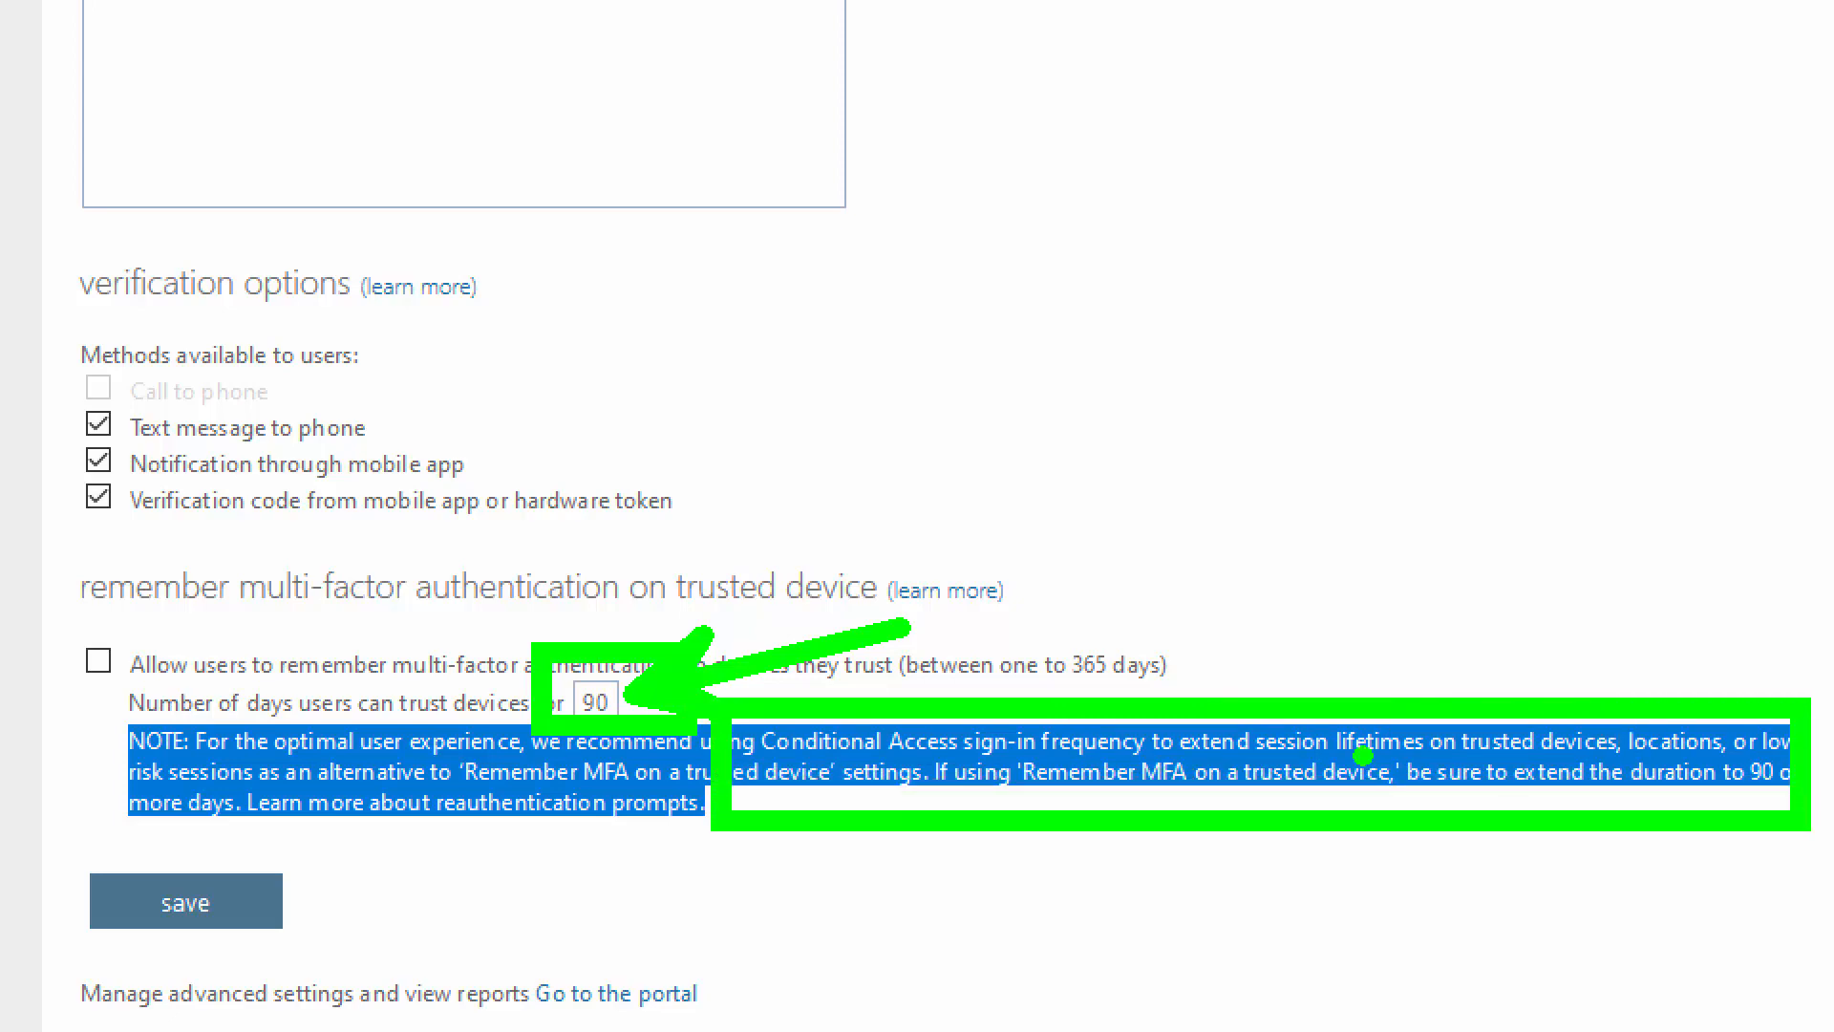
pyautogui.press('Escape')
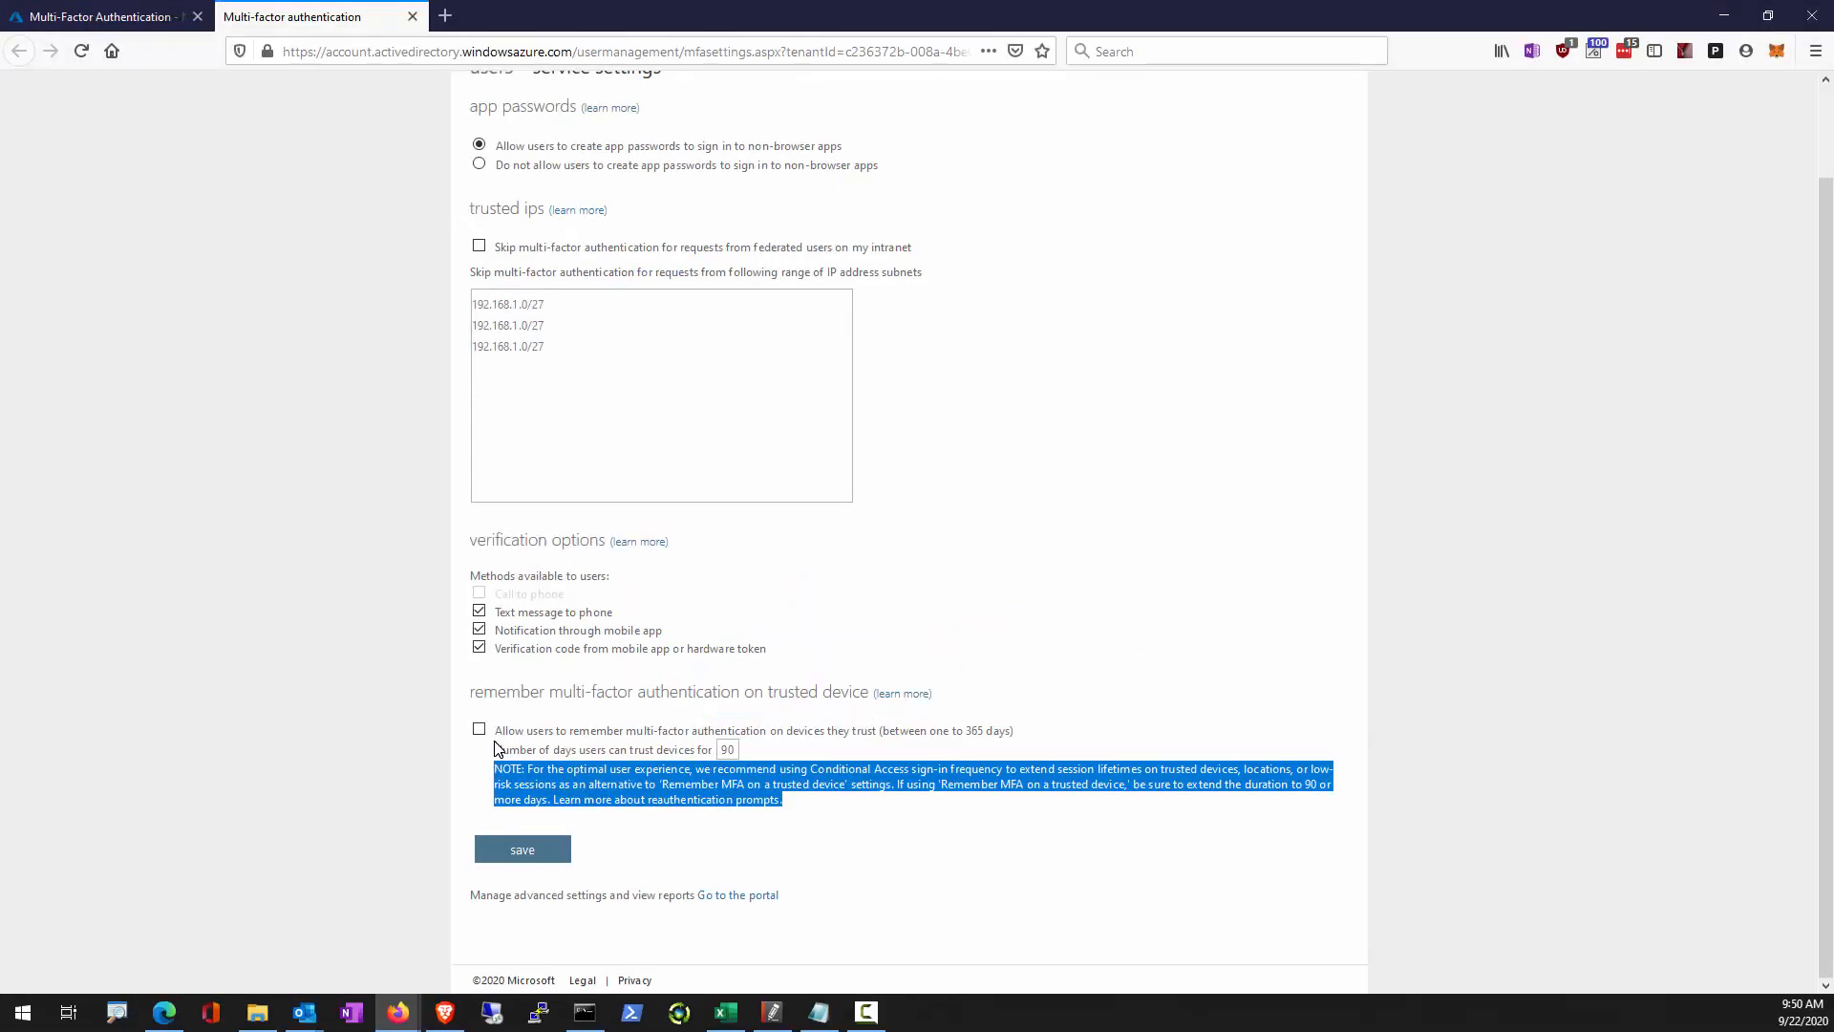
pyautogui.scroll(2, 589, 735)
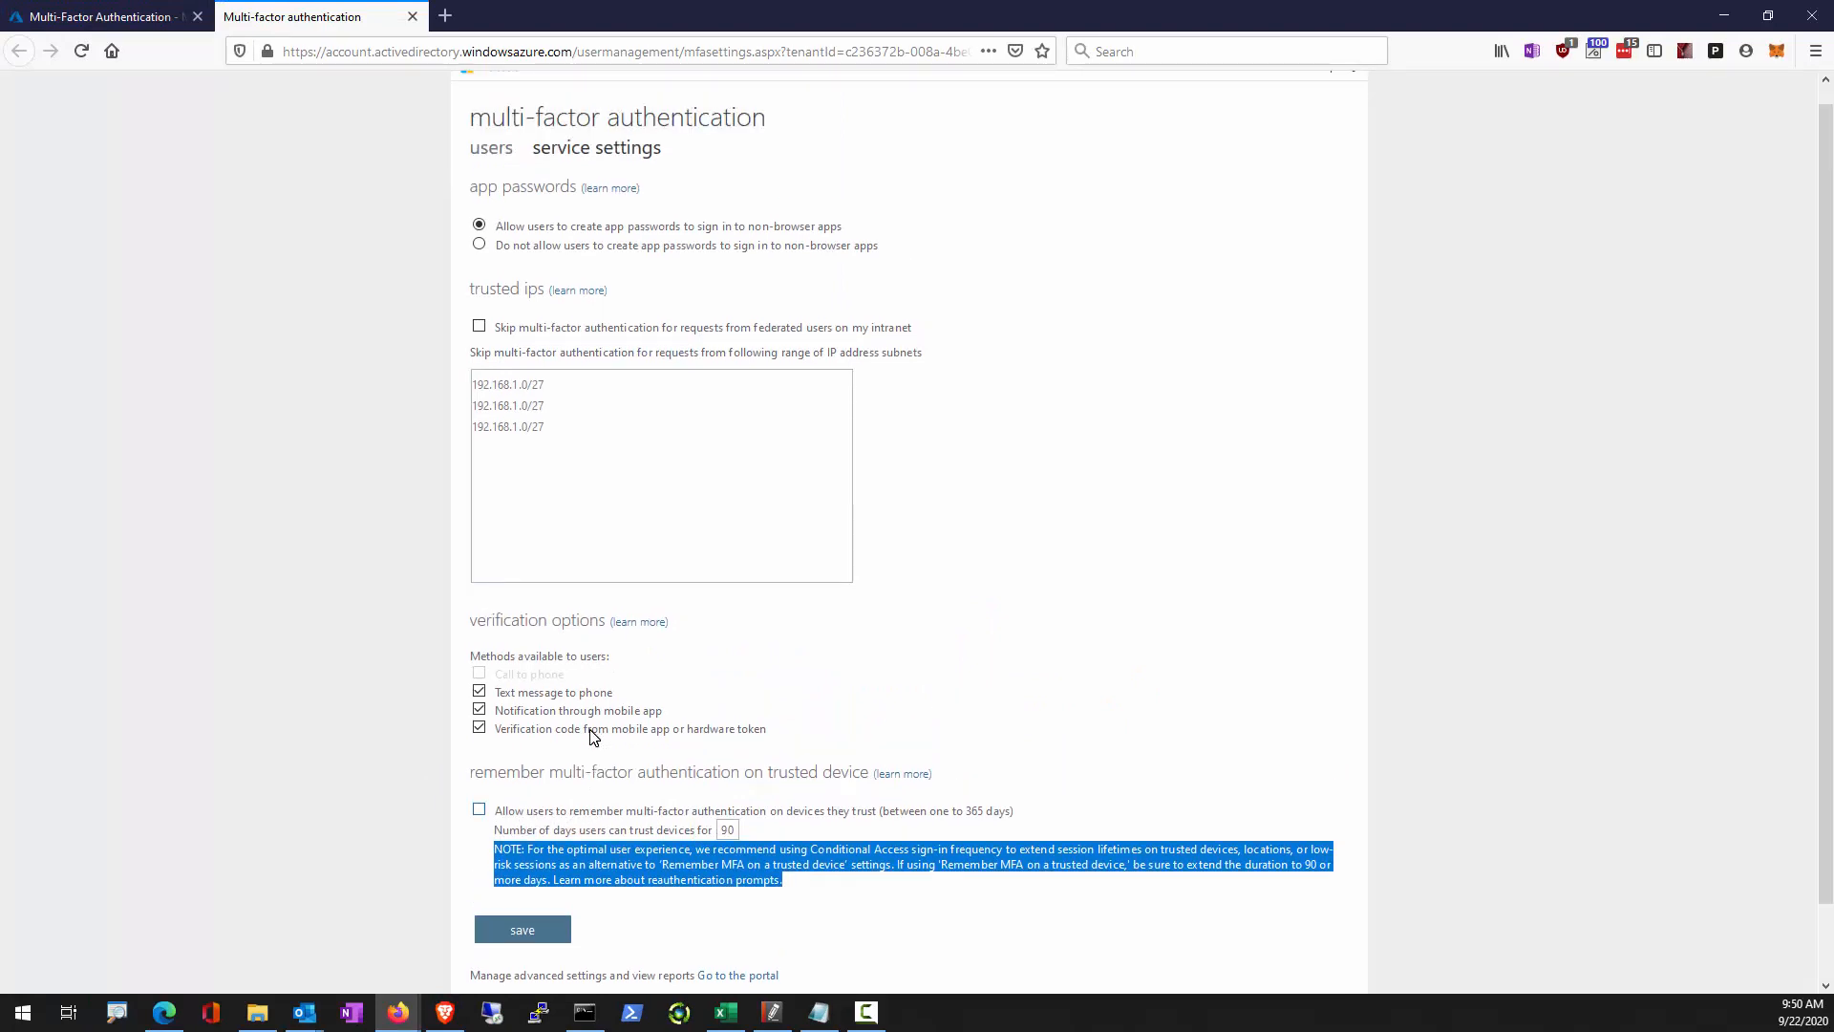
pyautogui.scroll(-2, 591, 737)
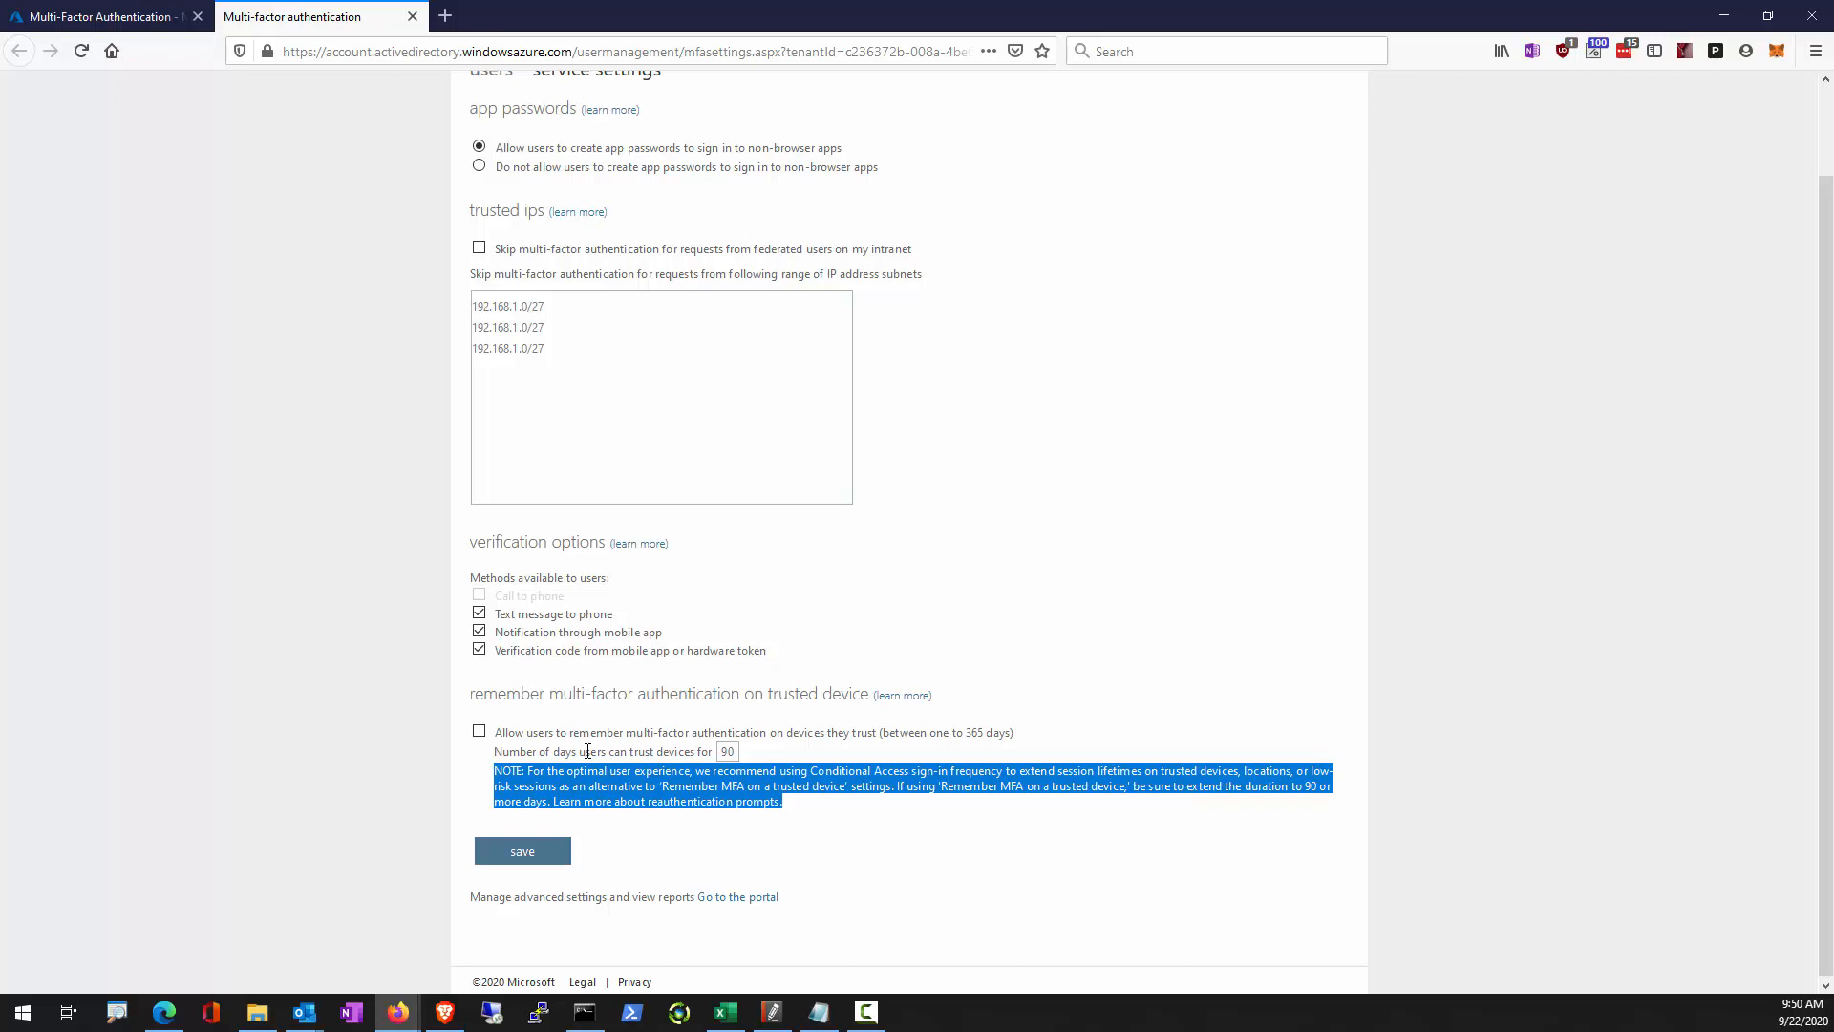
pyautogui.click(814, 601)
pyautogui.scroll(2, 814, 601)
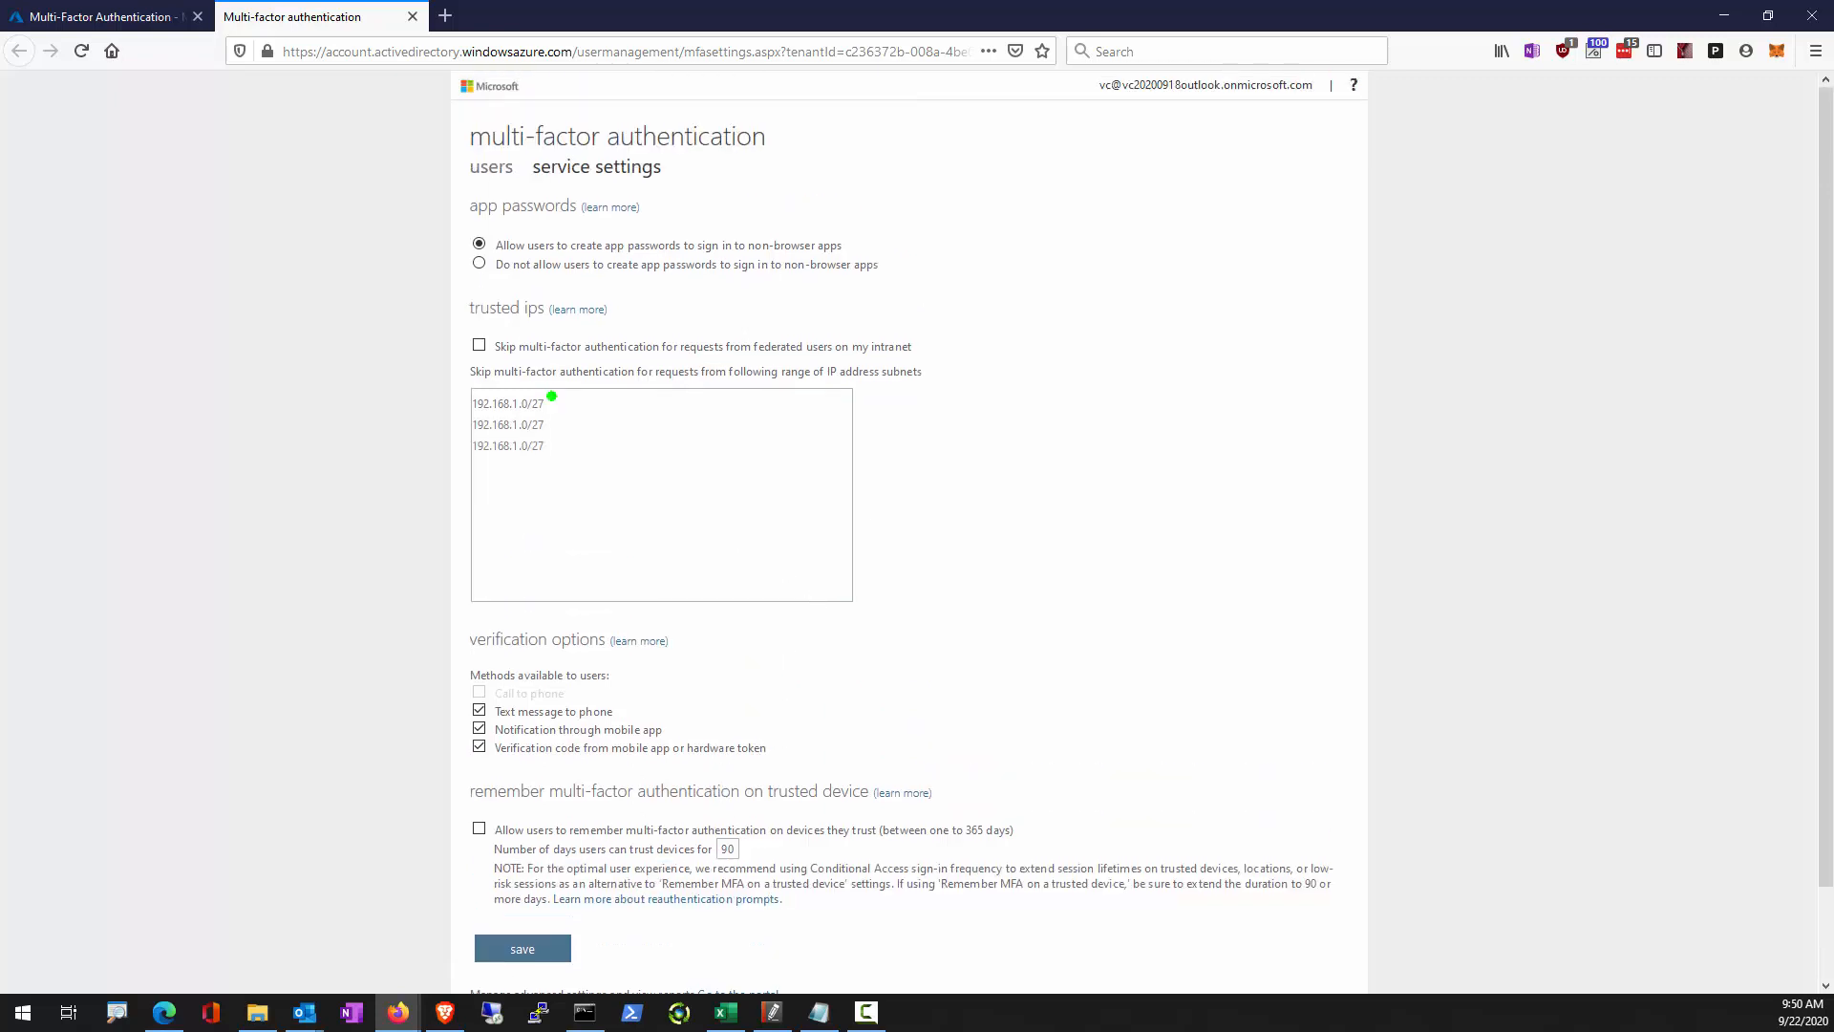
pyautogui.moveTo(520, 151); pyautogui.dragTo(684, 187)
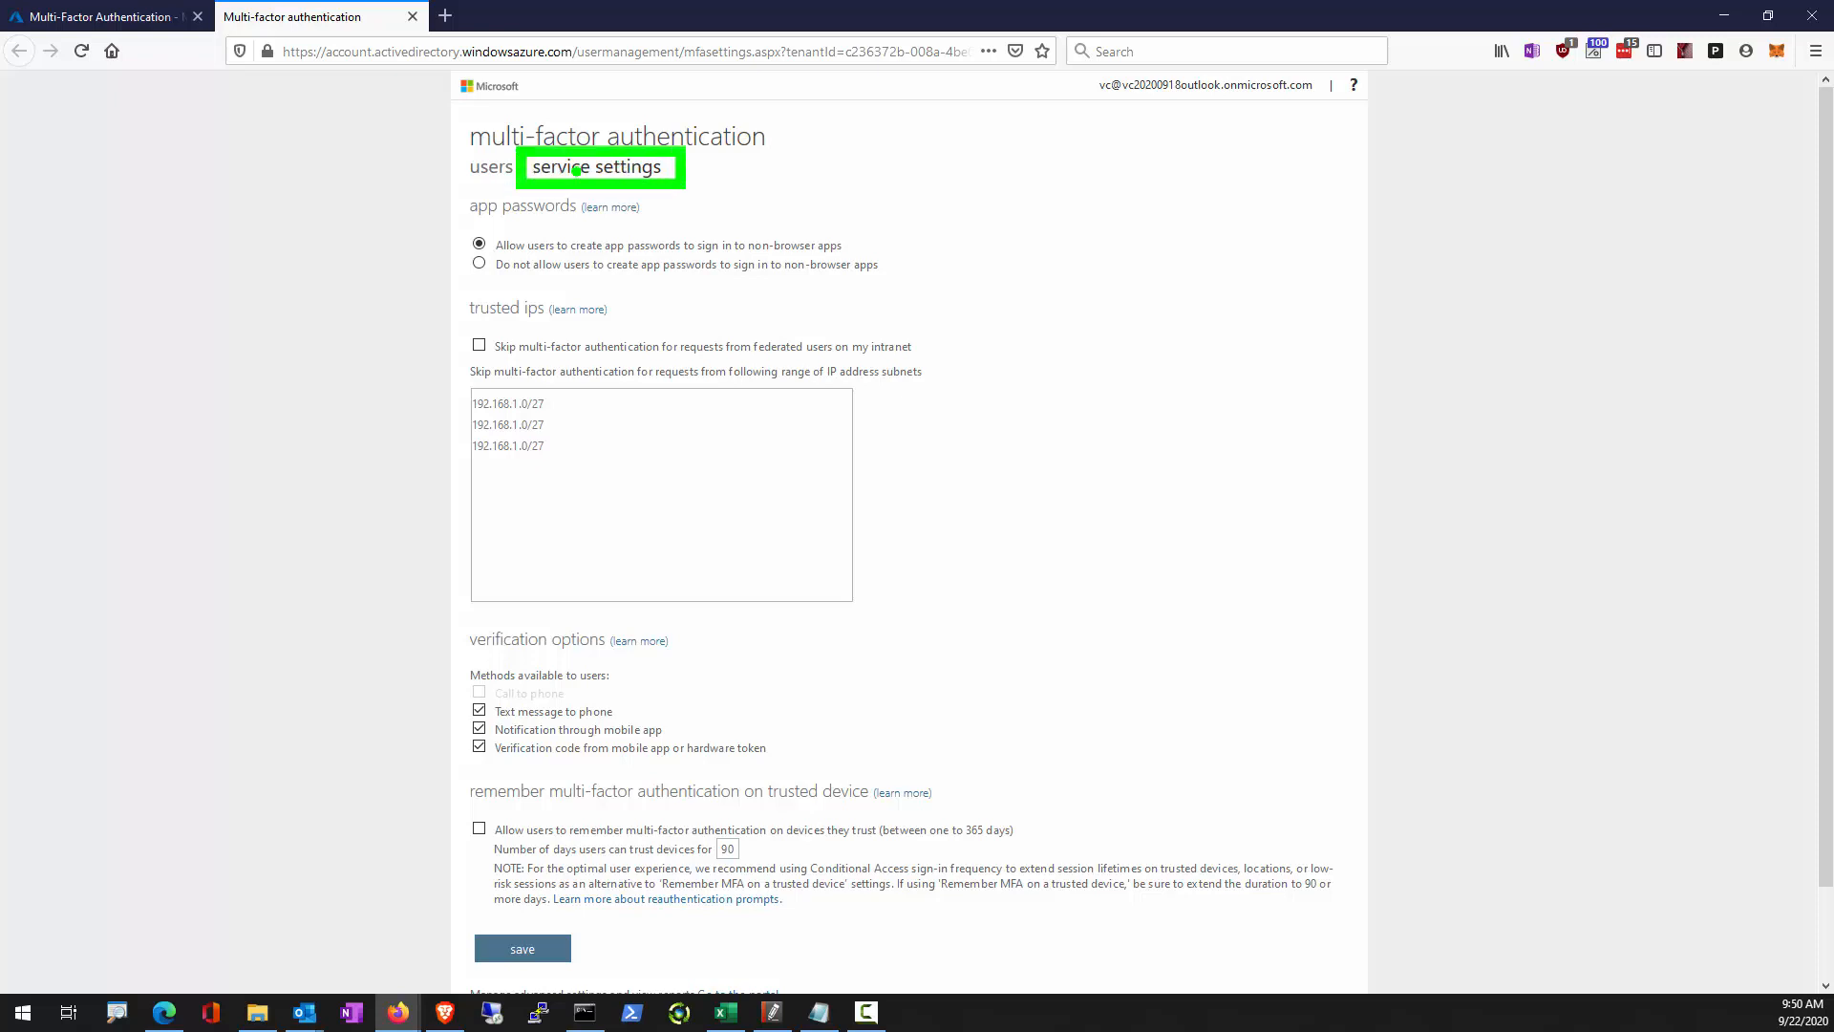
pyautogui.moveTo(595, 143)
pyautogui.mouseDown()
pyautogui.moveTo(478, 110)
pyautogui.moveTo(414, 143)
pyautogui.moveTo(416, 167)
pyautogui.moveTo(457, 155)
pyautogui.moveTo(521, 195)
pyautogui.mouseUp()
pyautogui.press('Escape')
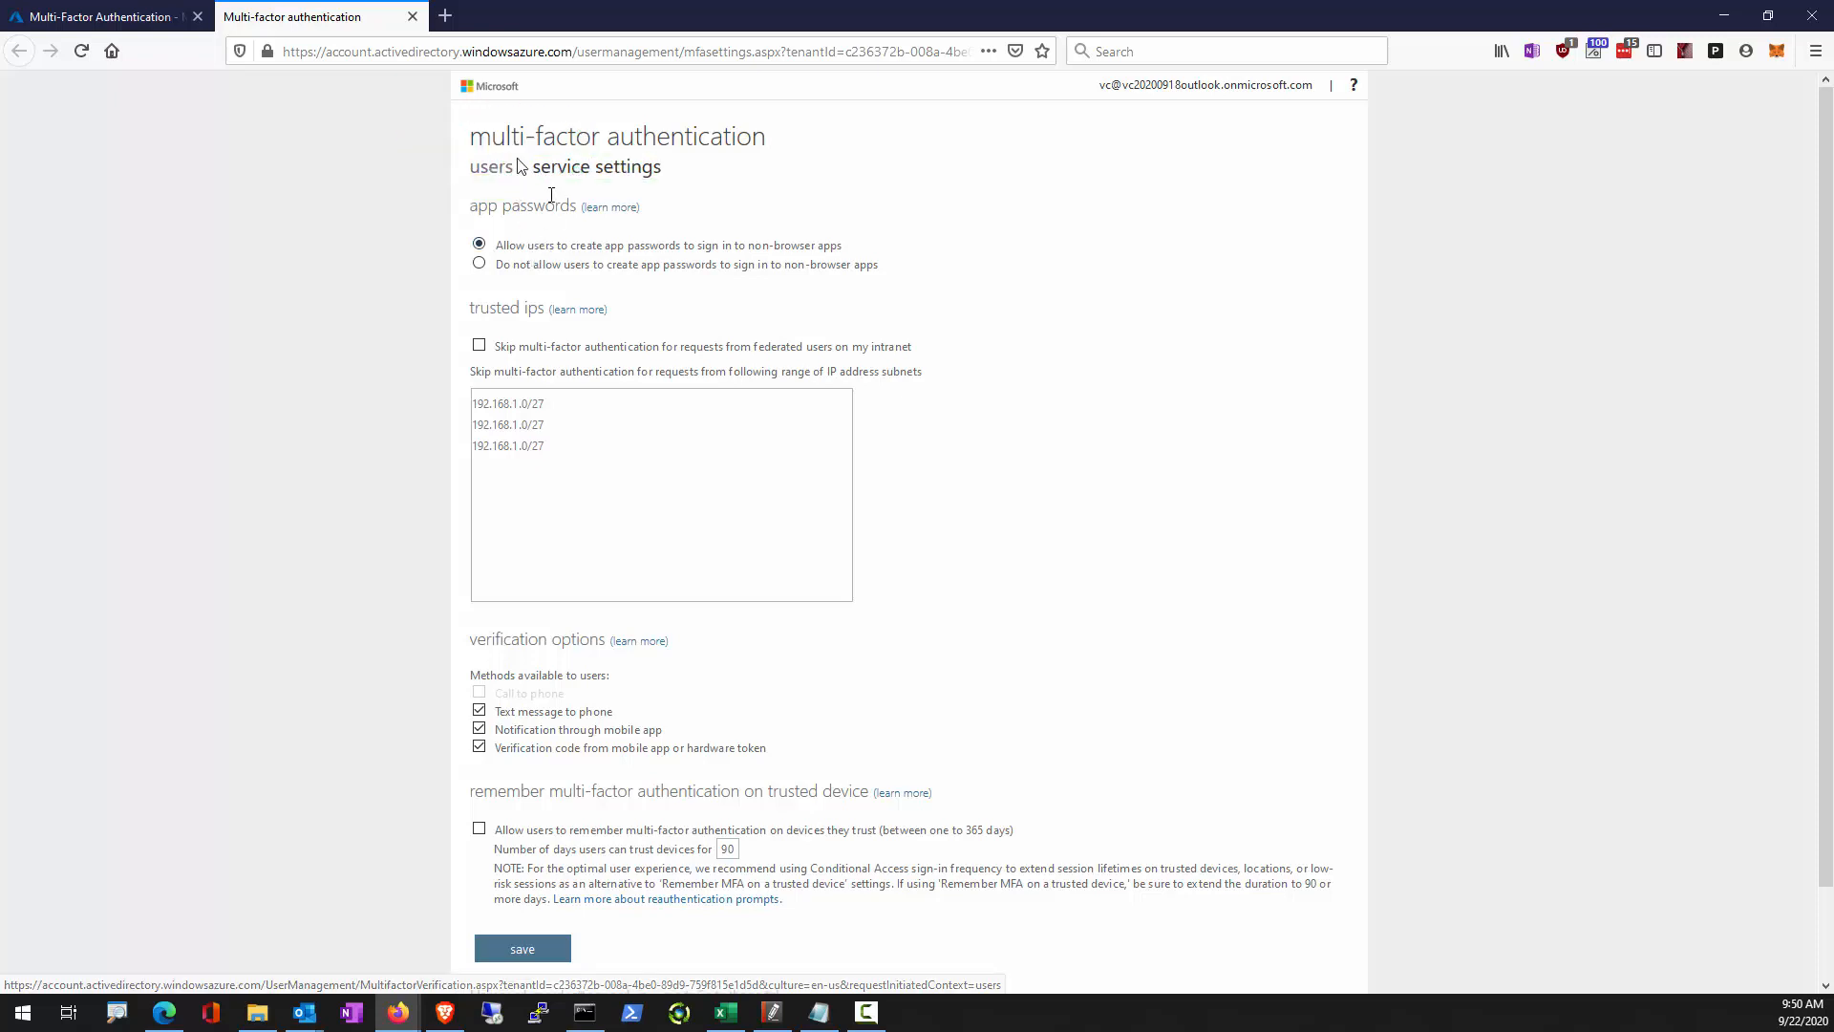
# - Enable multi-factor authentication for aaduser1 in the MFA users list
pyautogui.click(491, 170)
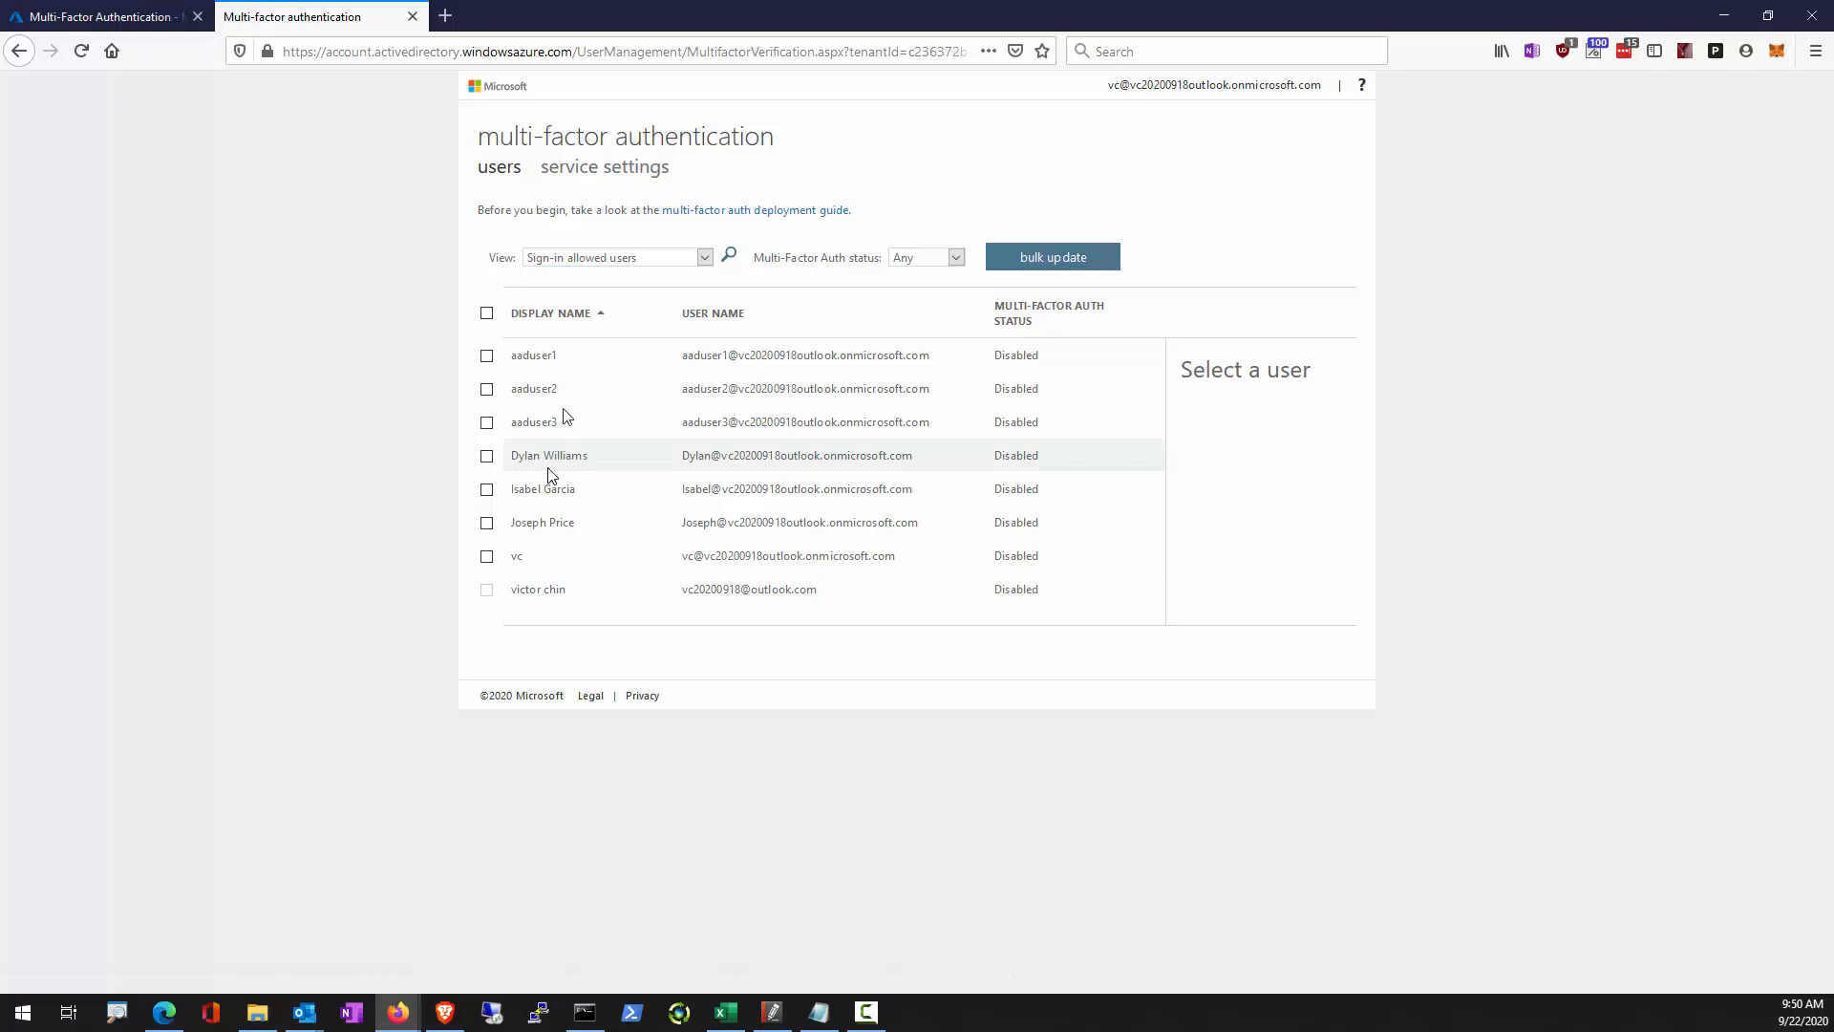
pyautogui.click(582, 356)
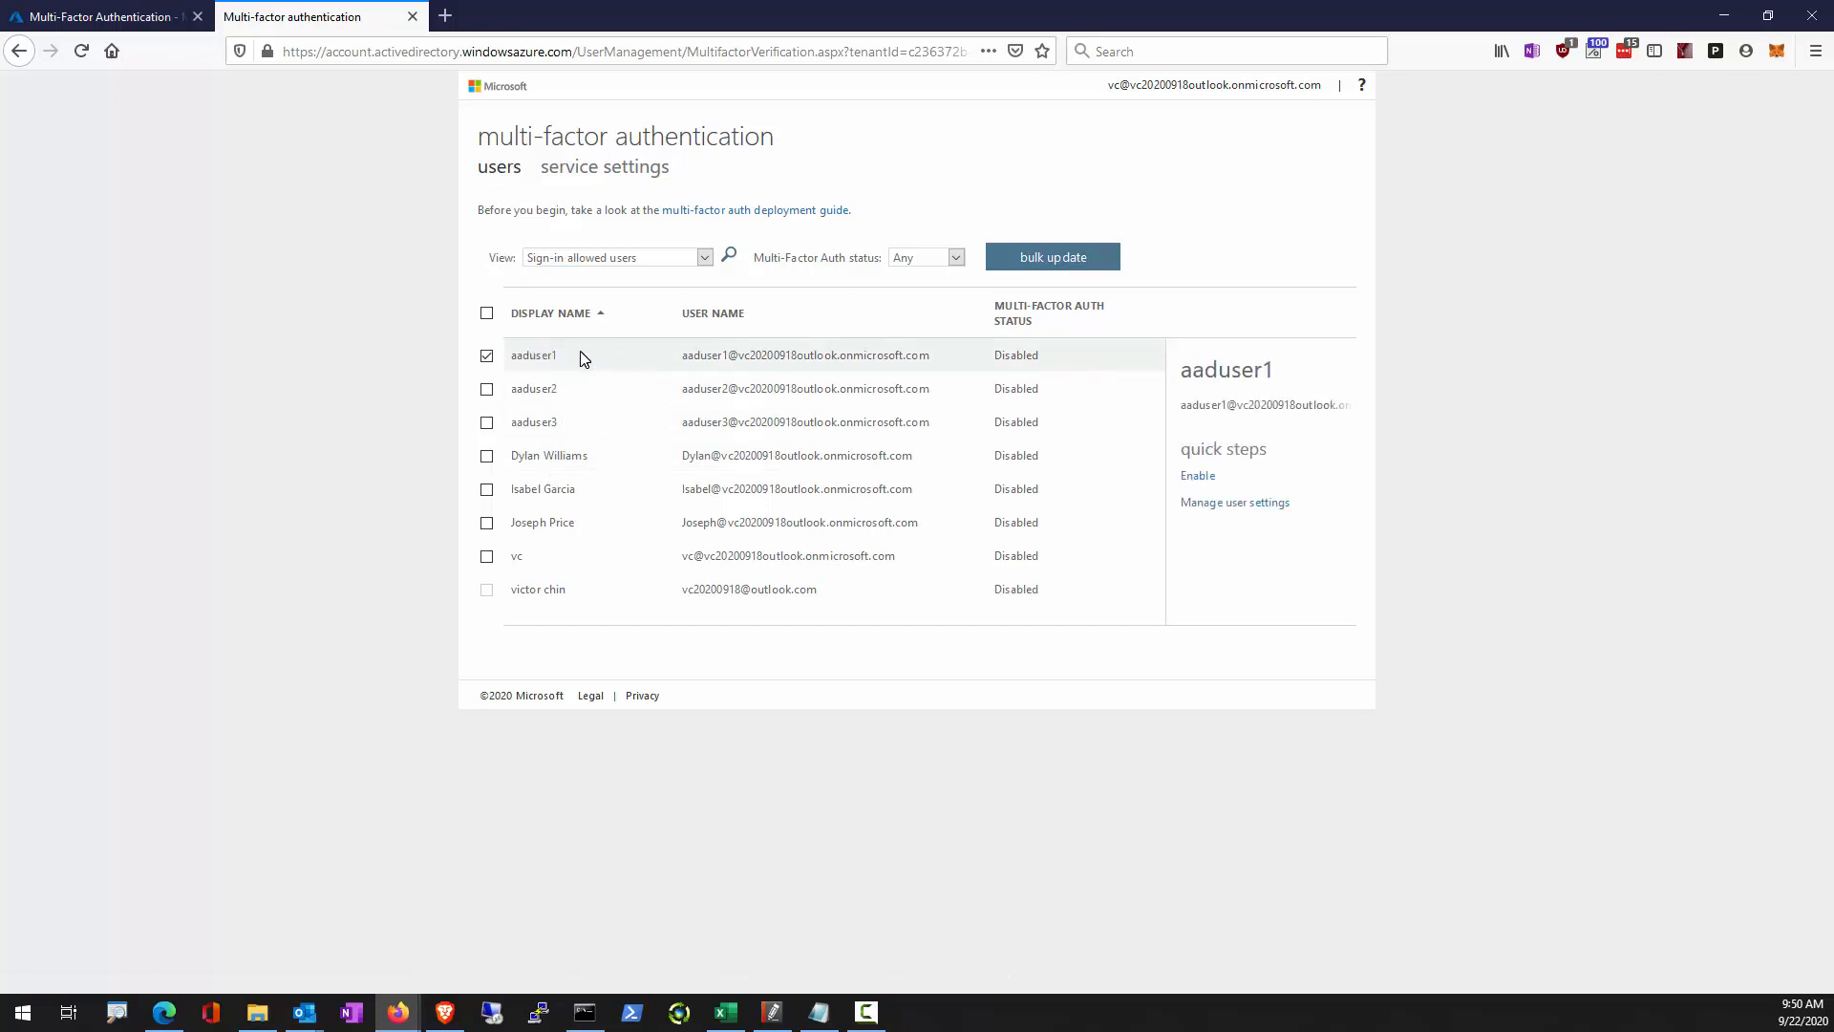
pyautogui.click(1189, 480)
pyautogui.click(1004, 635)
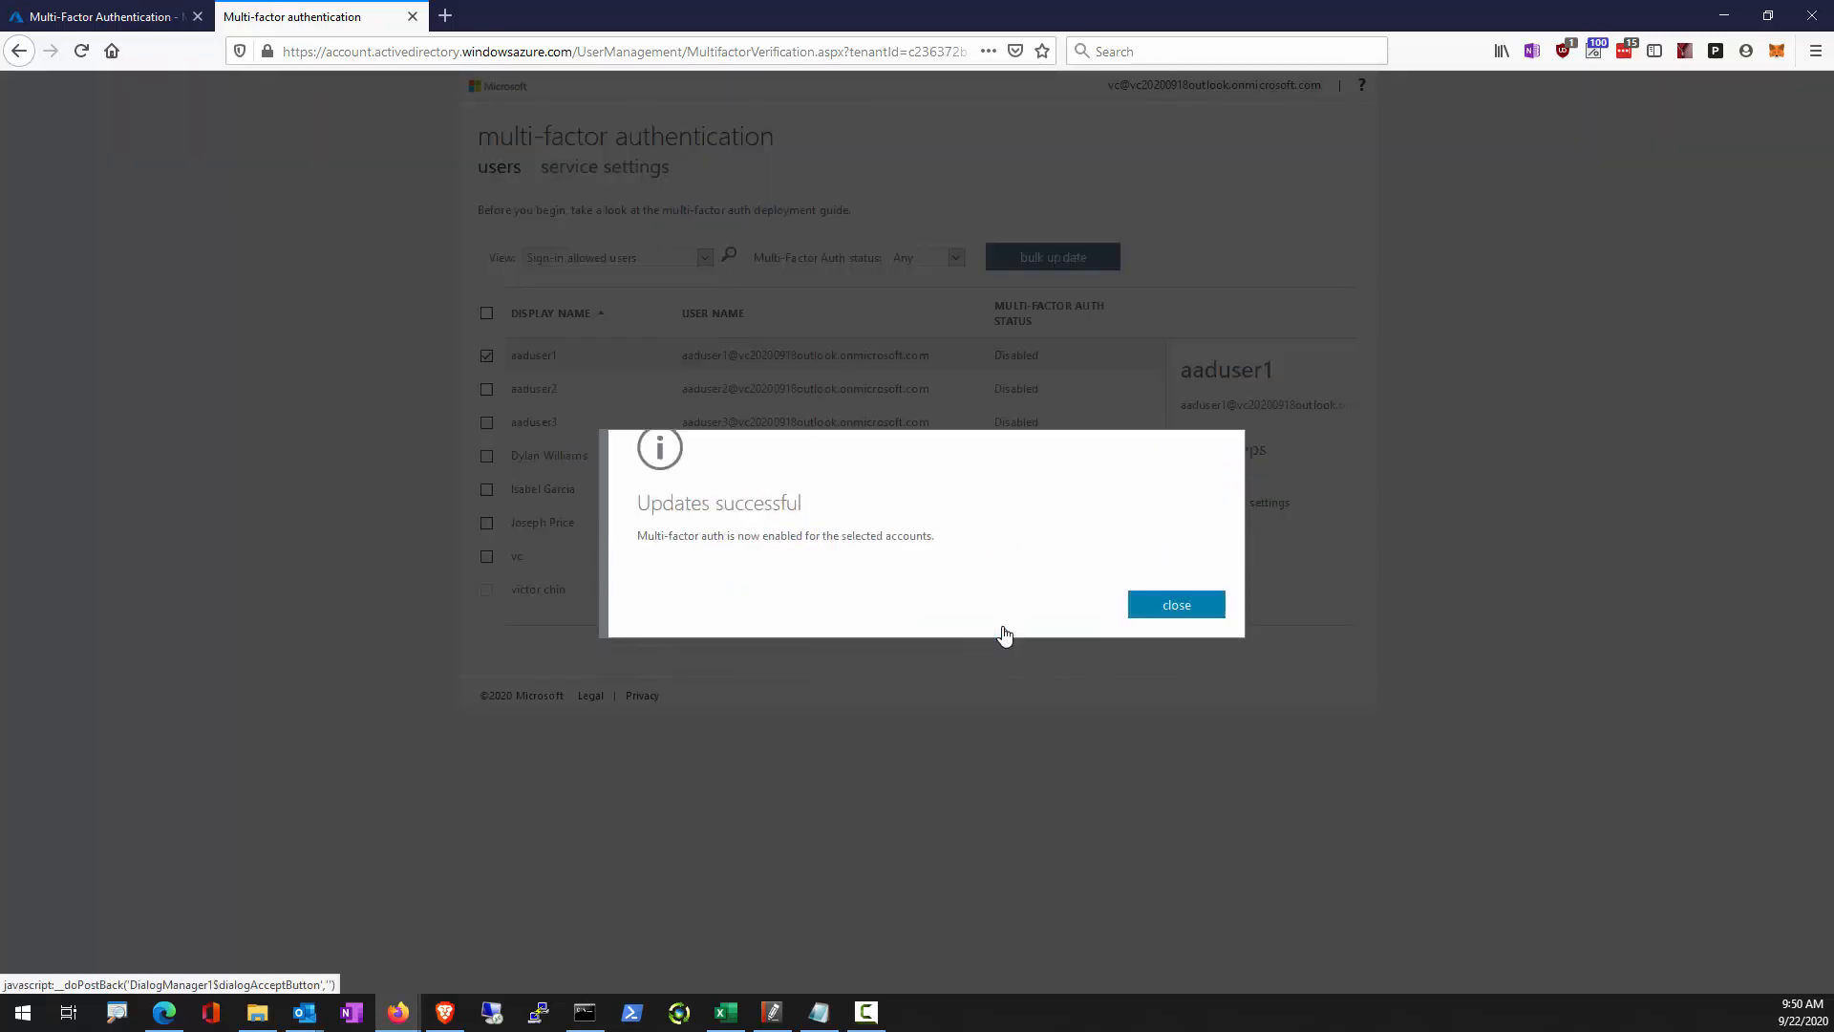
pyautogui.click(1183, 604)
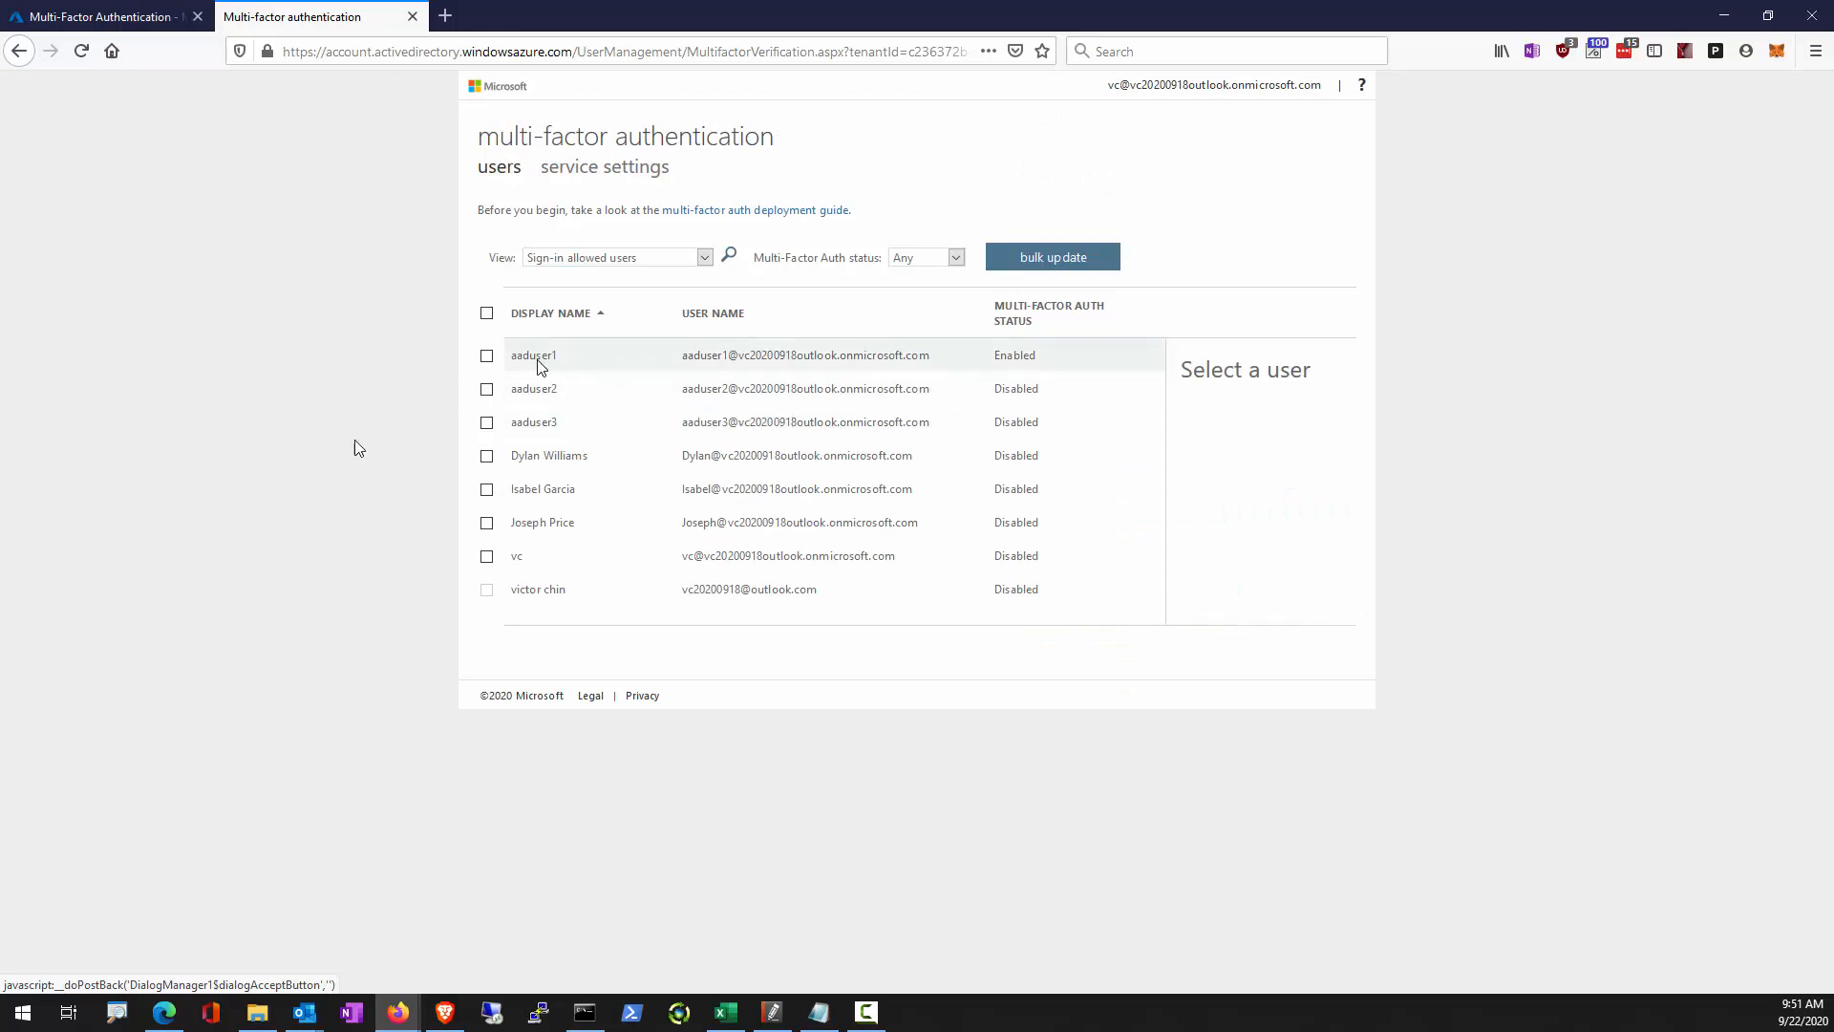
# - Start enforcing MFA for aaduser1 but cancel, leaving it Enabled
pyautogui.click(486, 357)
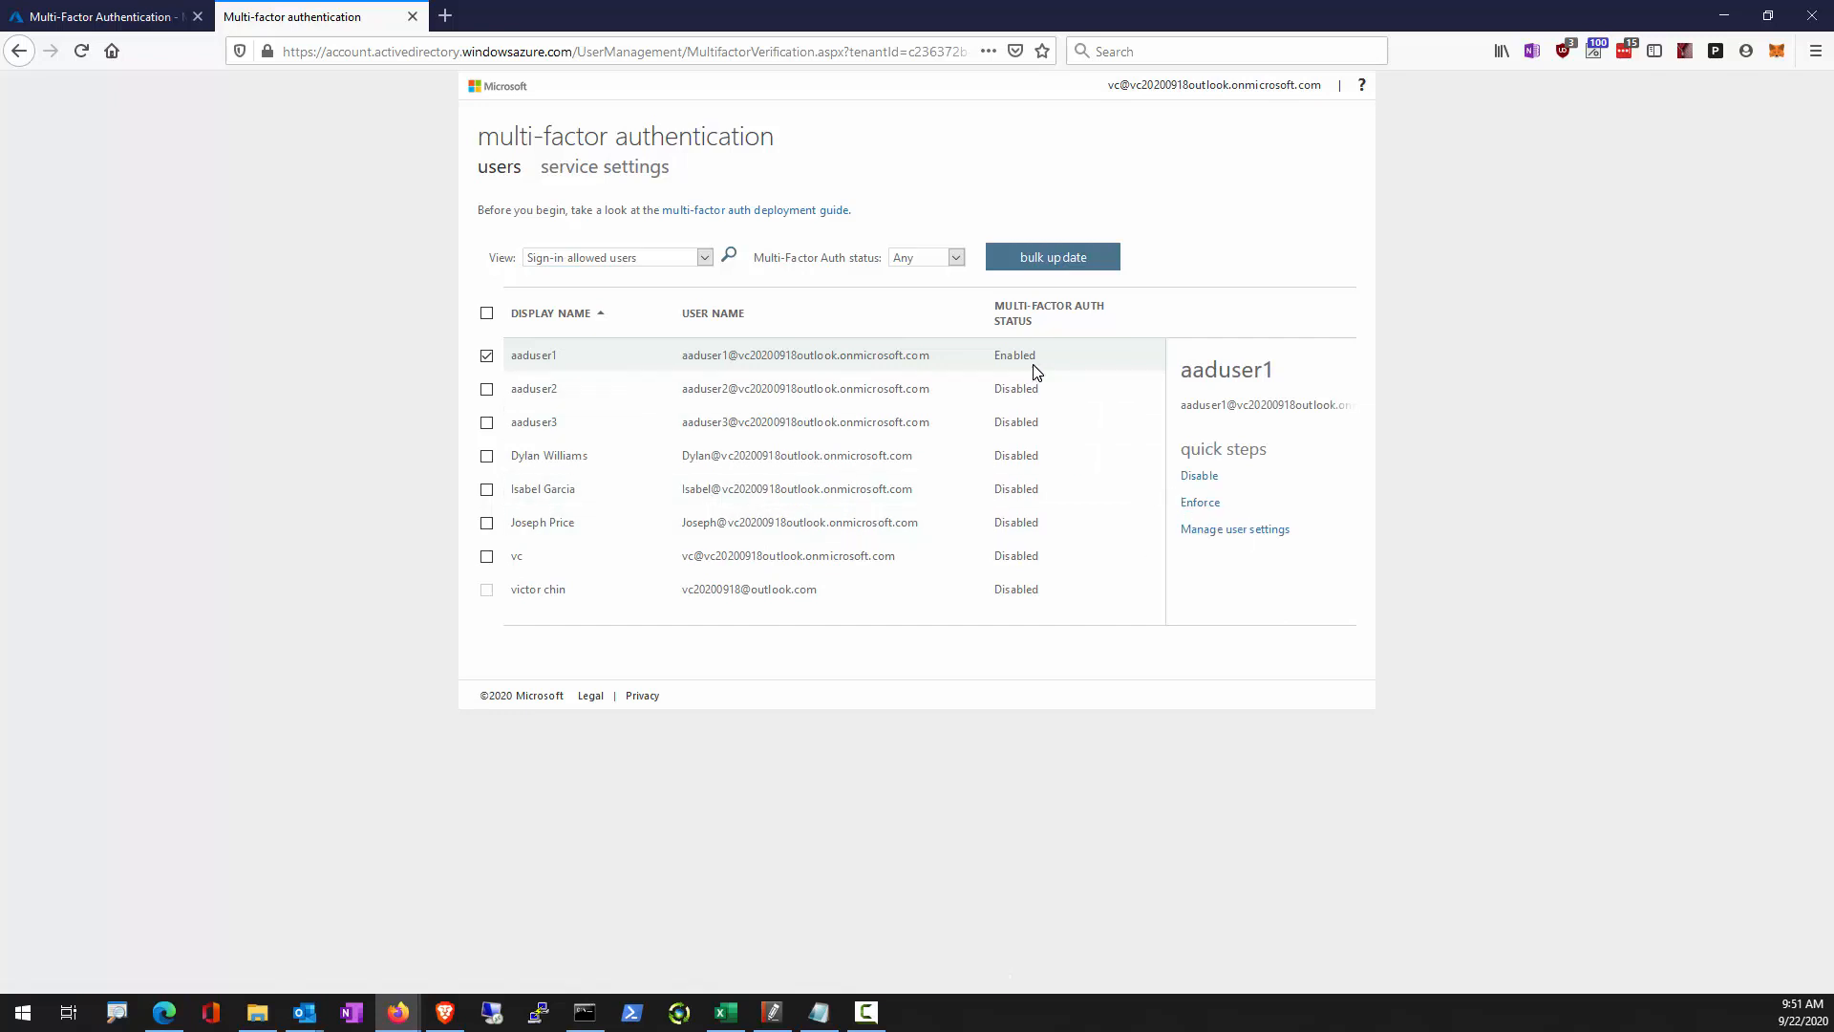
pyautogui.click(1200, 503)
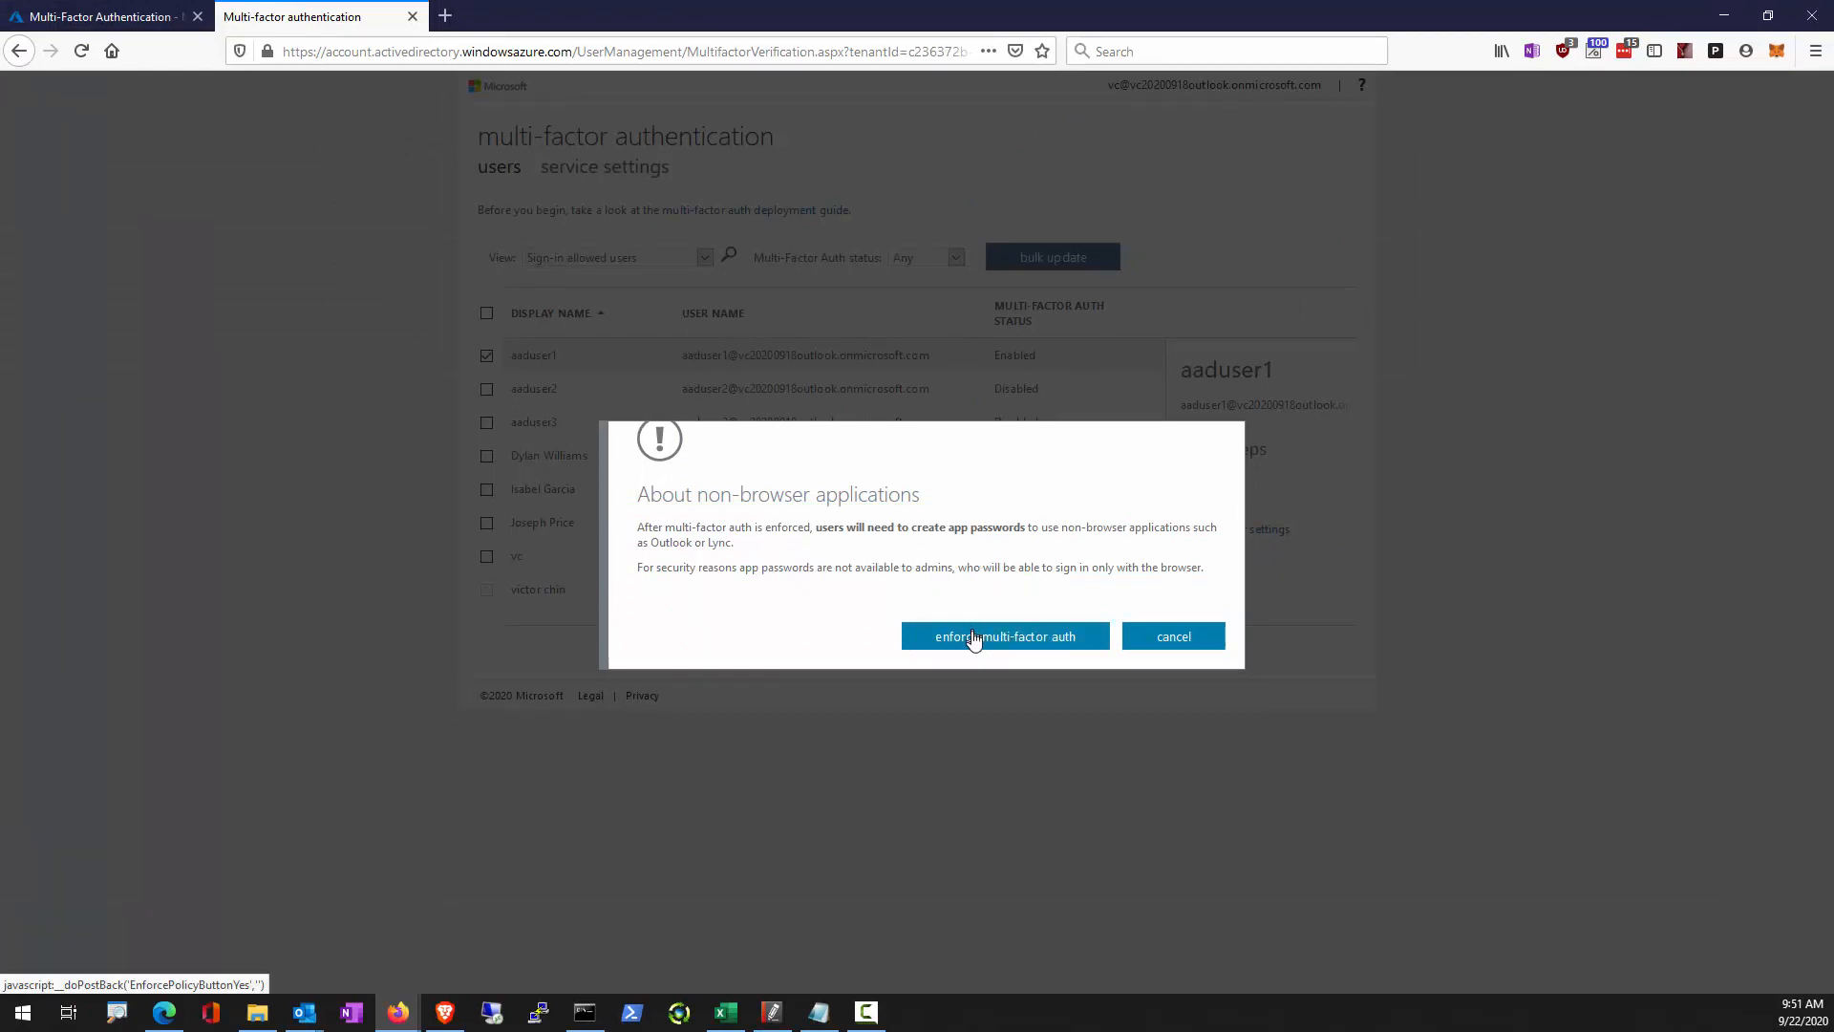
pyautogui.click(1163, 640)
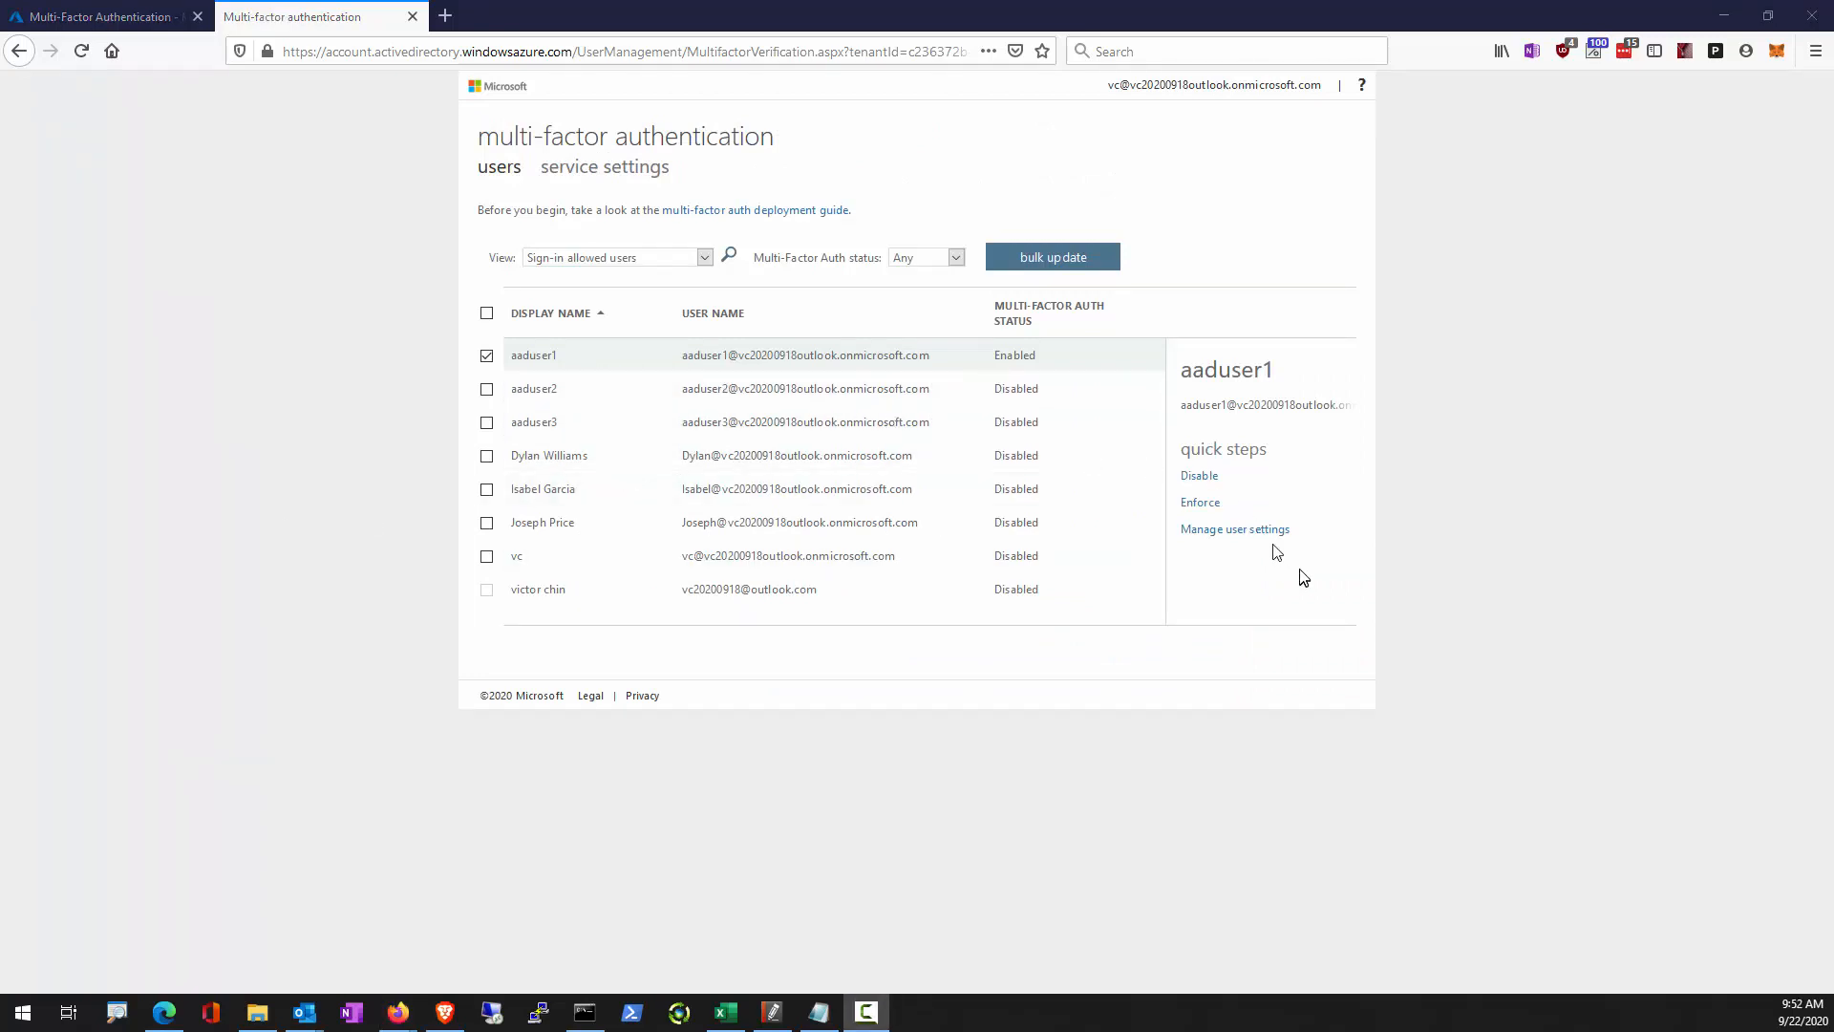
pyautogui.moveTo(1273, 533); pyautogui.dragTo(1465, 643)
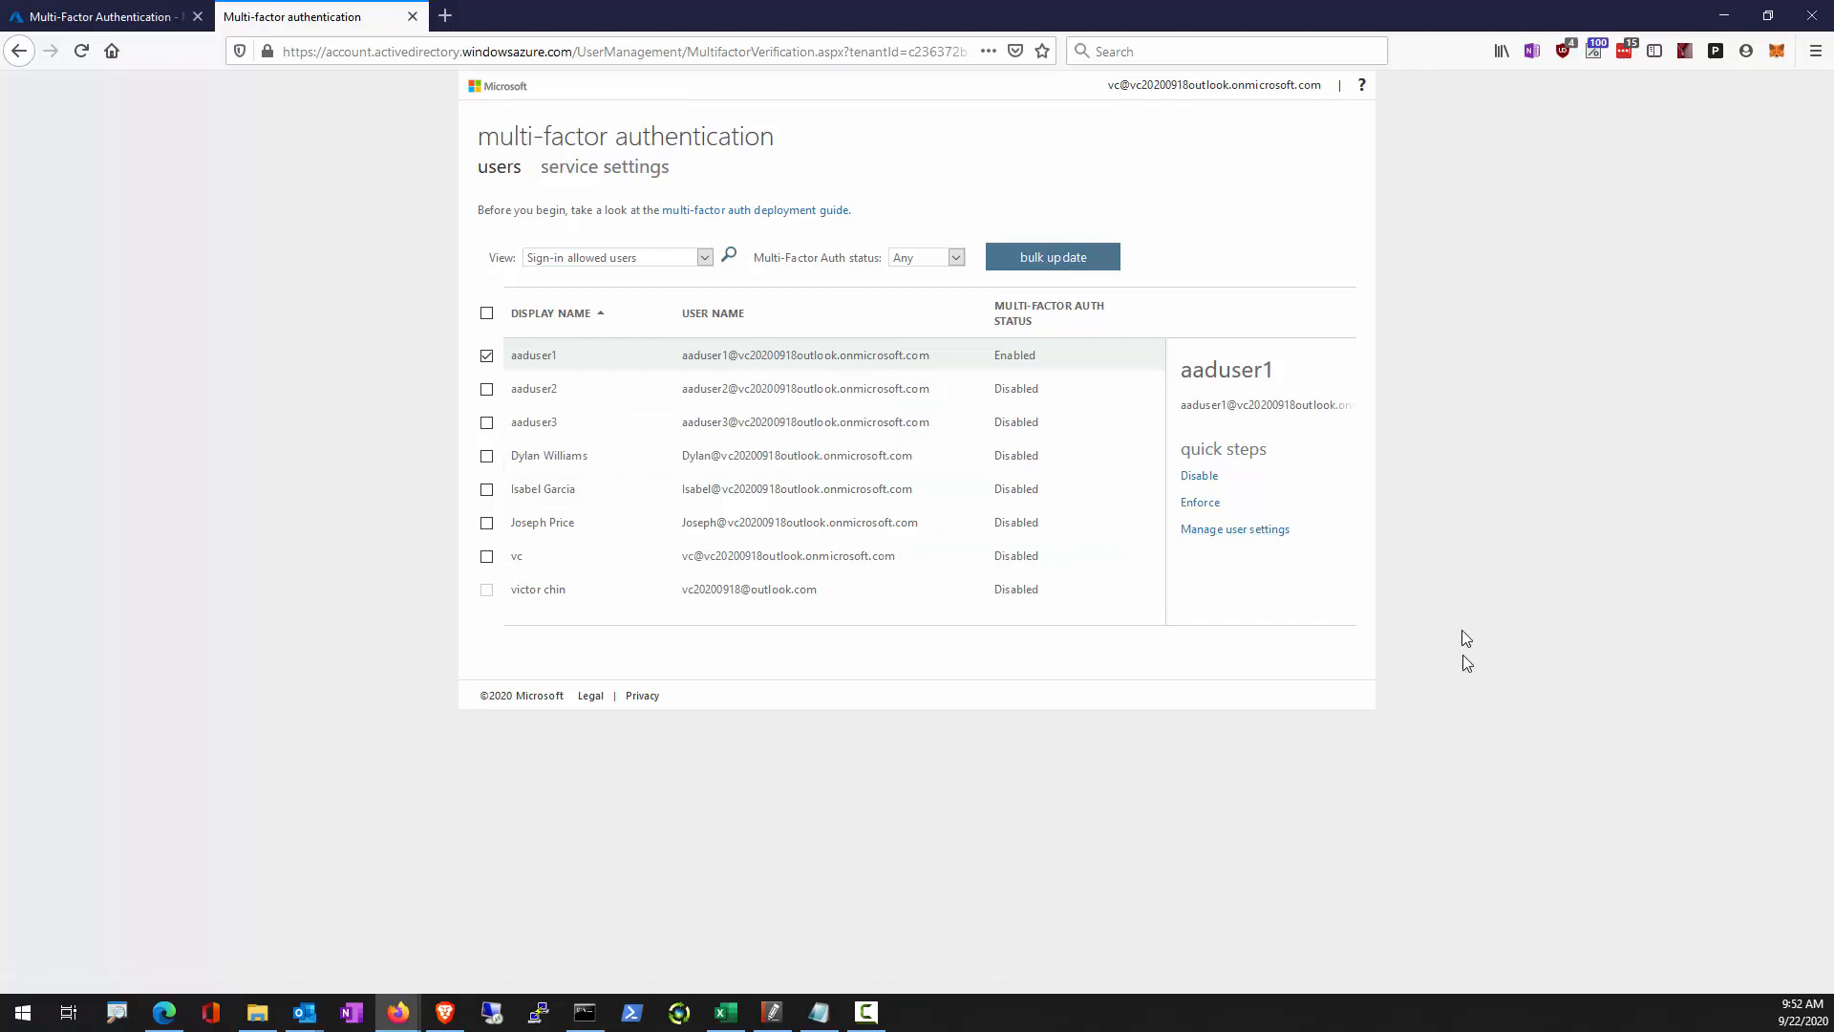
# - Zoom to 133%, cancel aaduser1's user settings dialog, and return to the Azure portal MFA tab
pyautogui.hotkey('ctrl', '+')
pyautogui.hotkey('ctrl', '+')
pyautogui.hotkey('ctrl', '+')
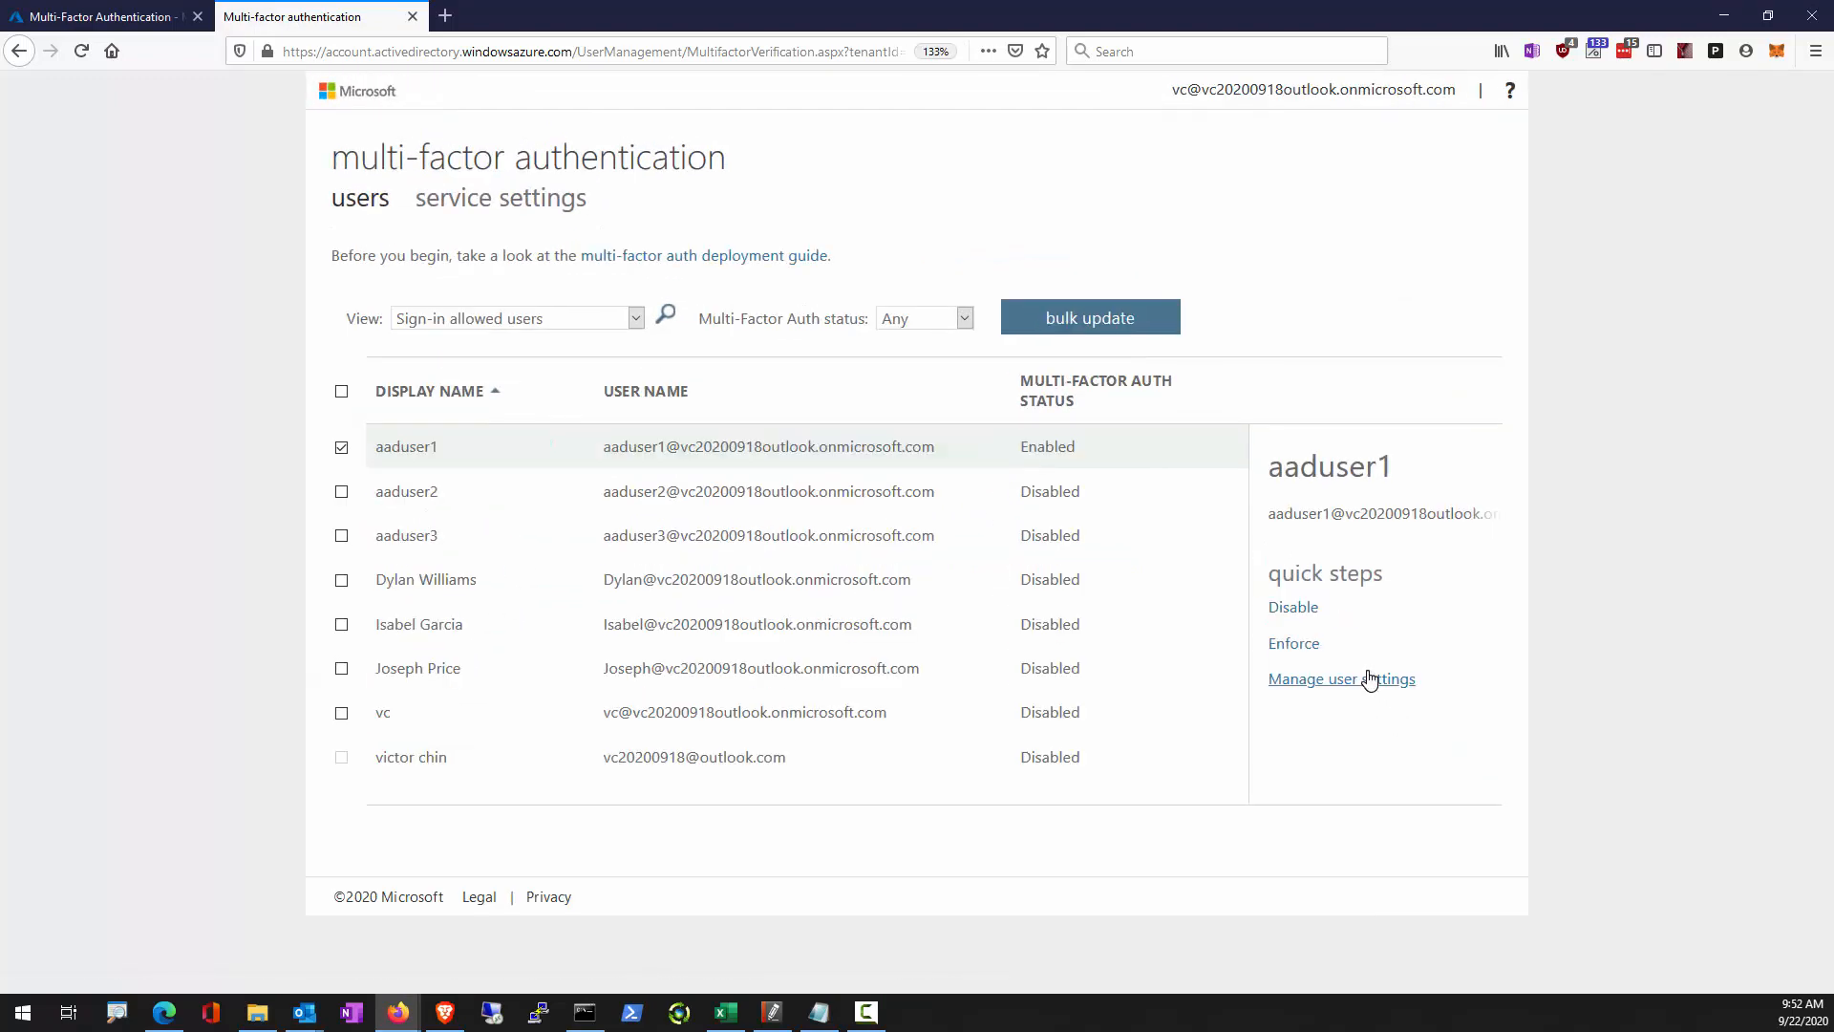
pyautogui.click(1370, 678)
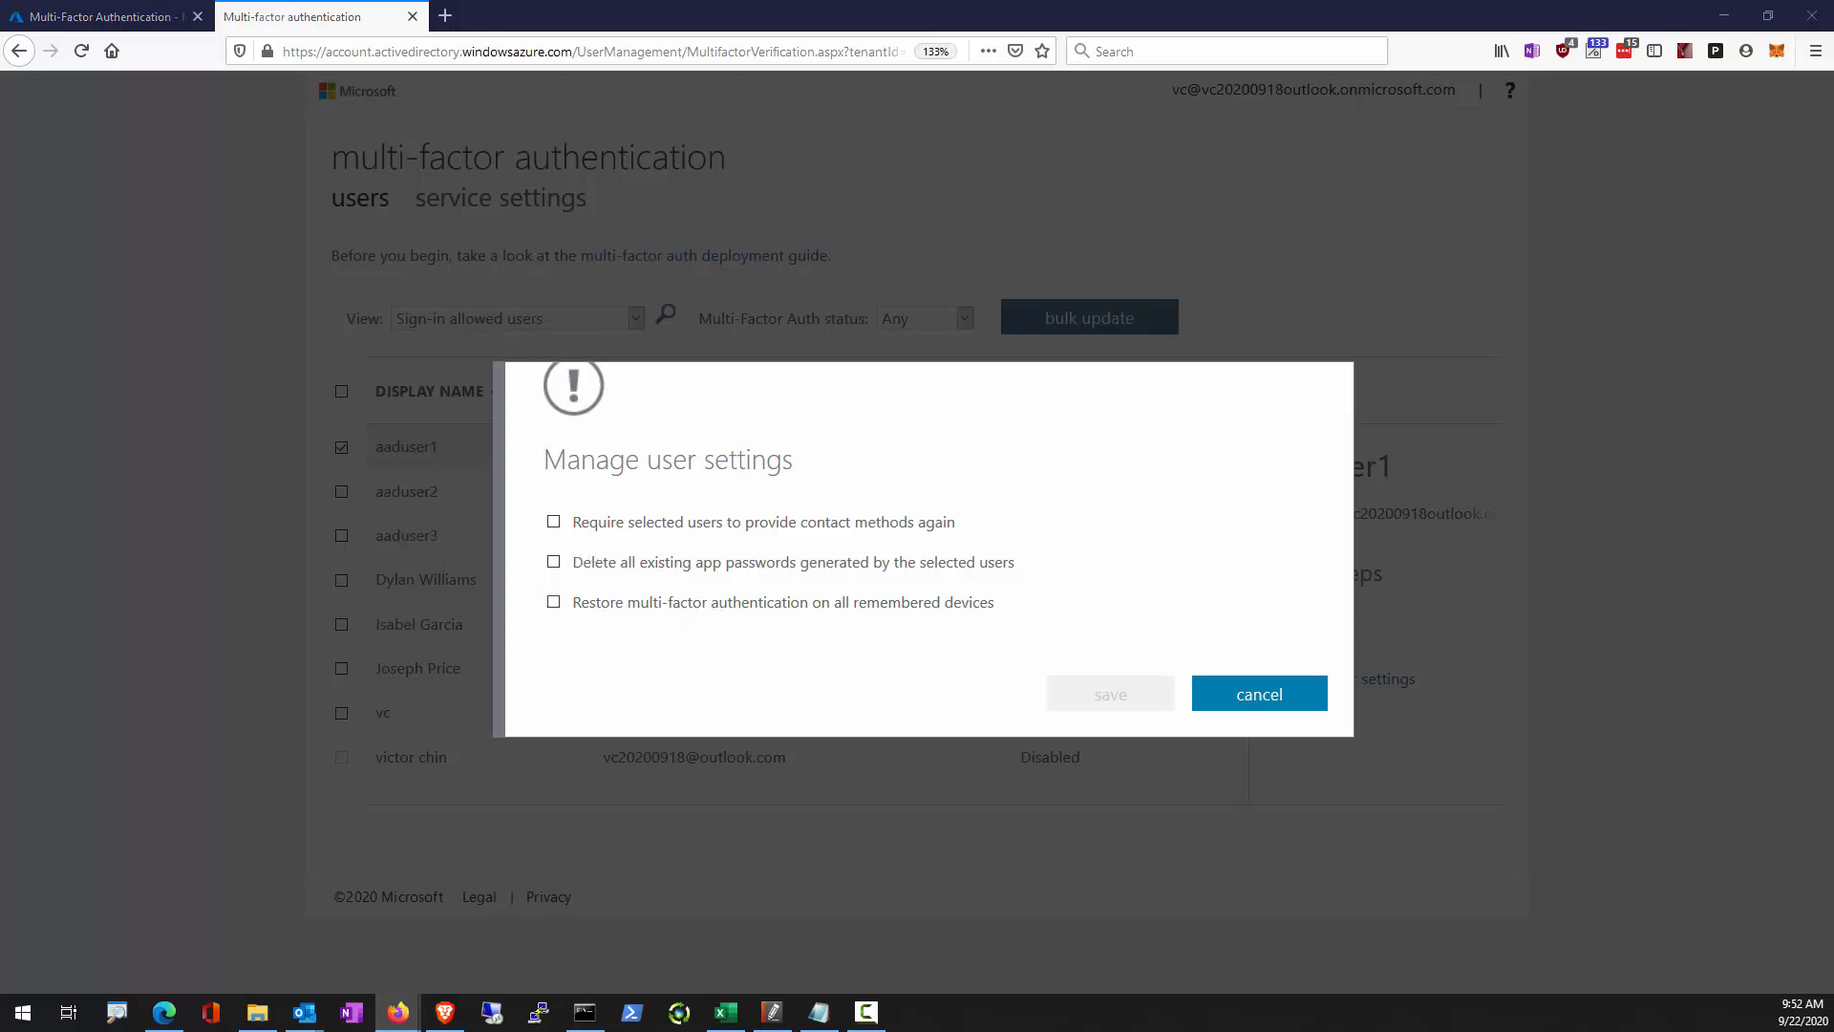
pyautogui.click(1239, 698)
pyautogui.click(142, 29)
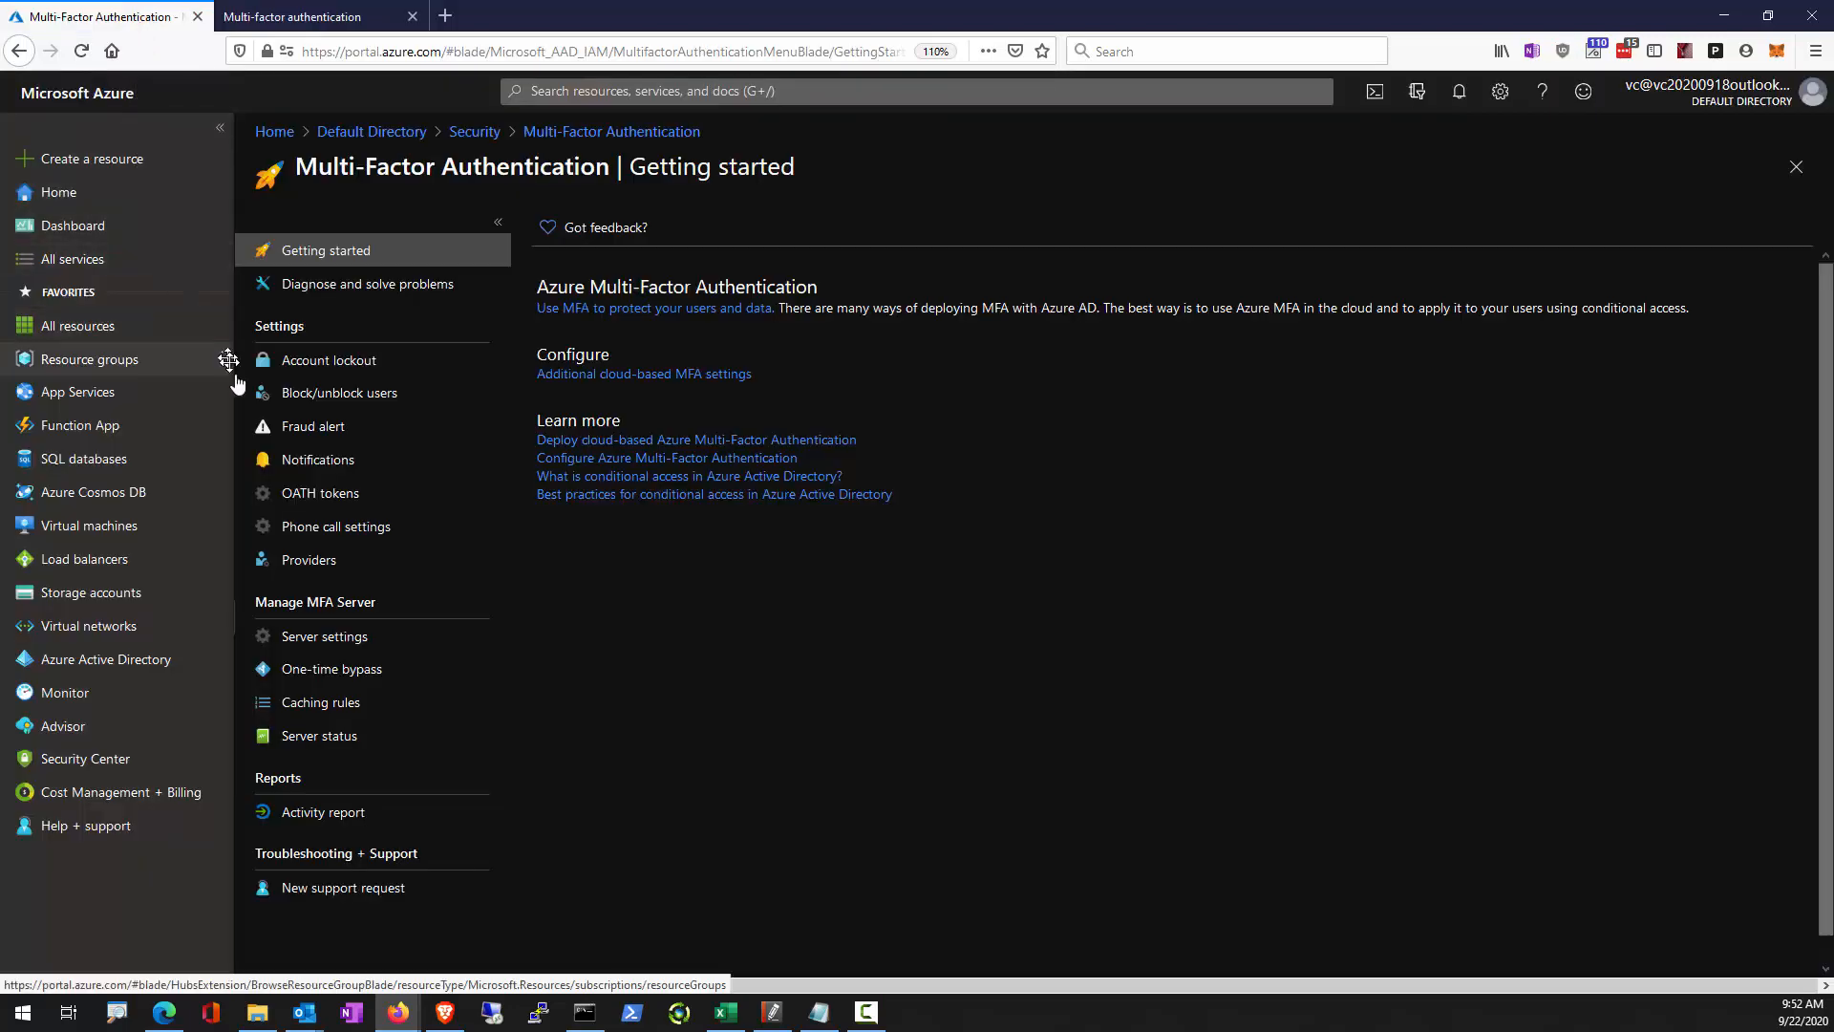
# - Turn on fraud alerts with automatic blocking, set fraud code 0, and save
pyautogui.click(285, 441)
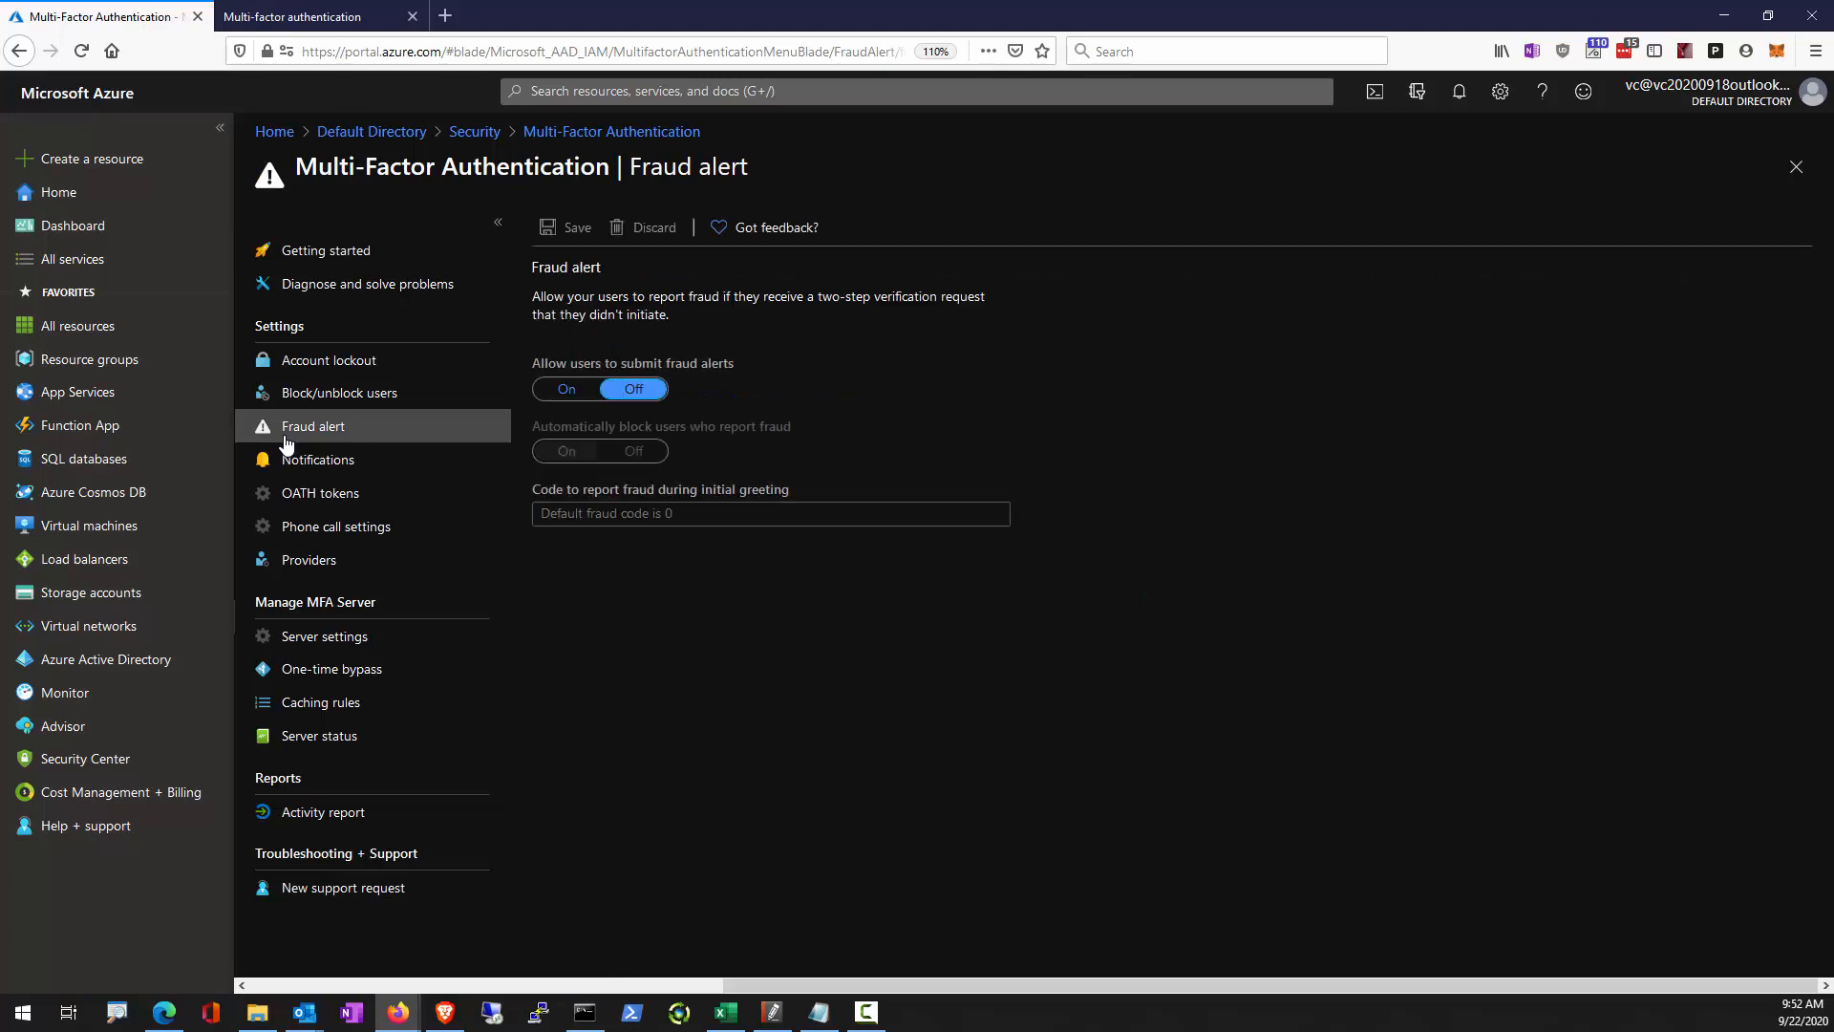
pyautogui.click(561, 394)
pyautogui.click(560, 393)
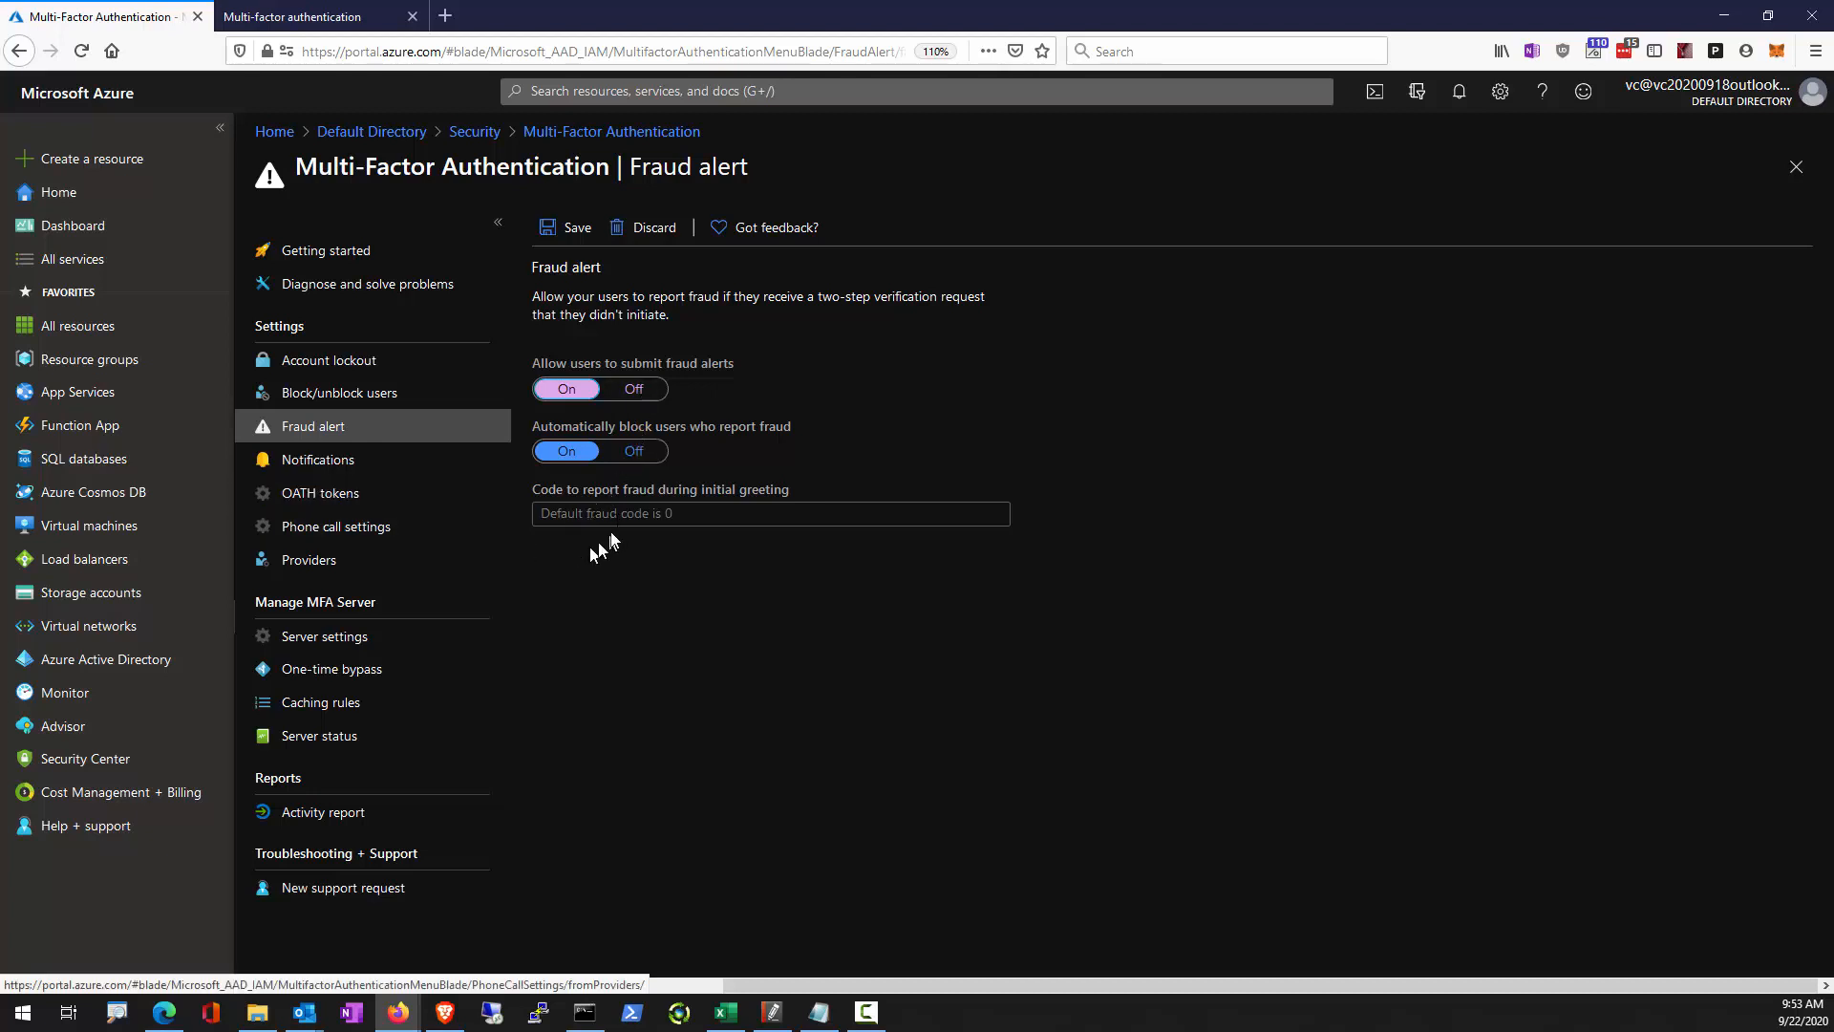
pyautogui.click(746, 521)
pyautogui.write('0')
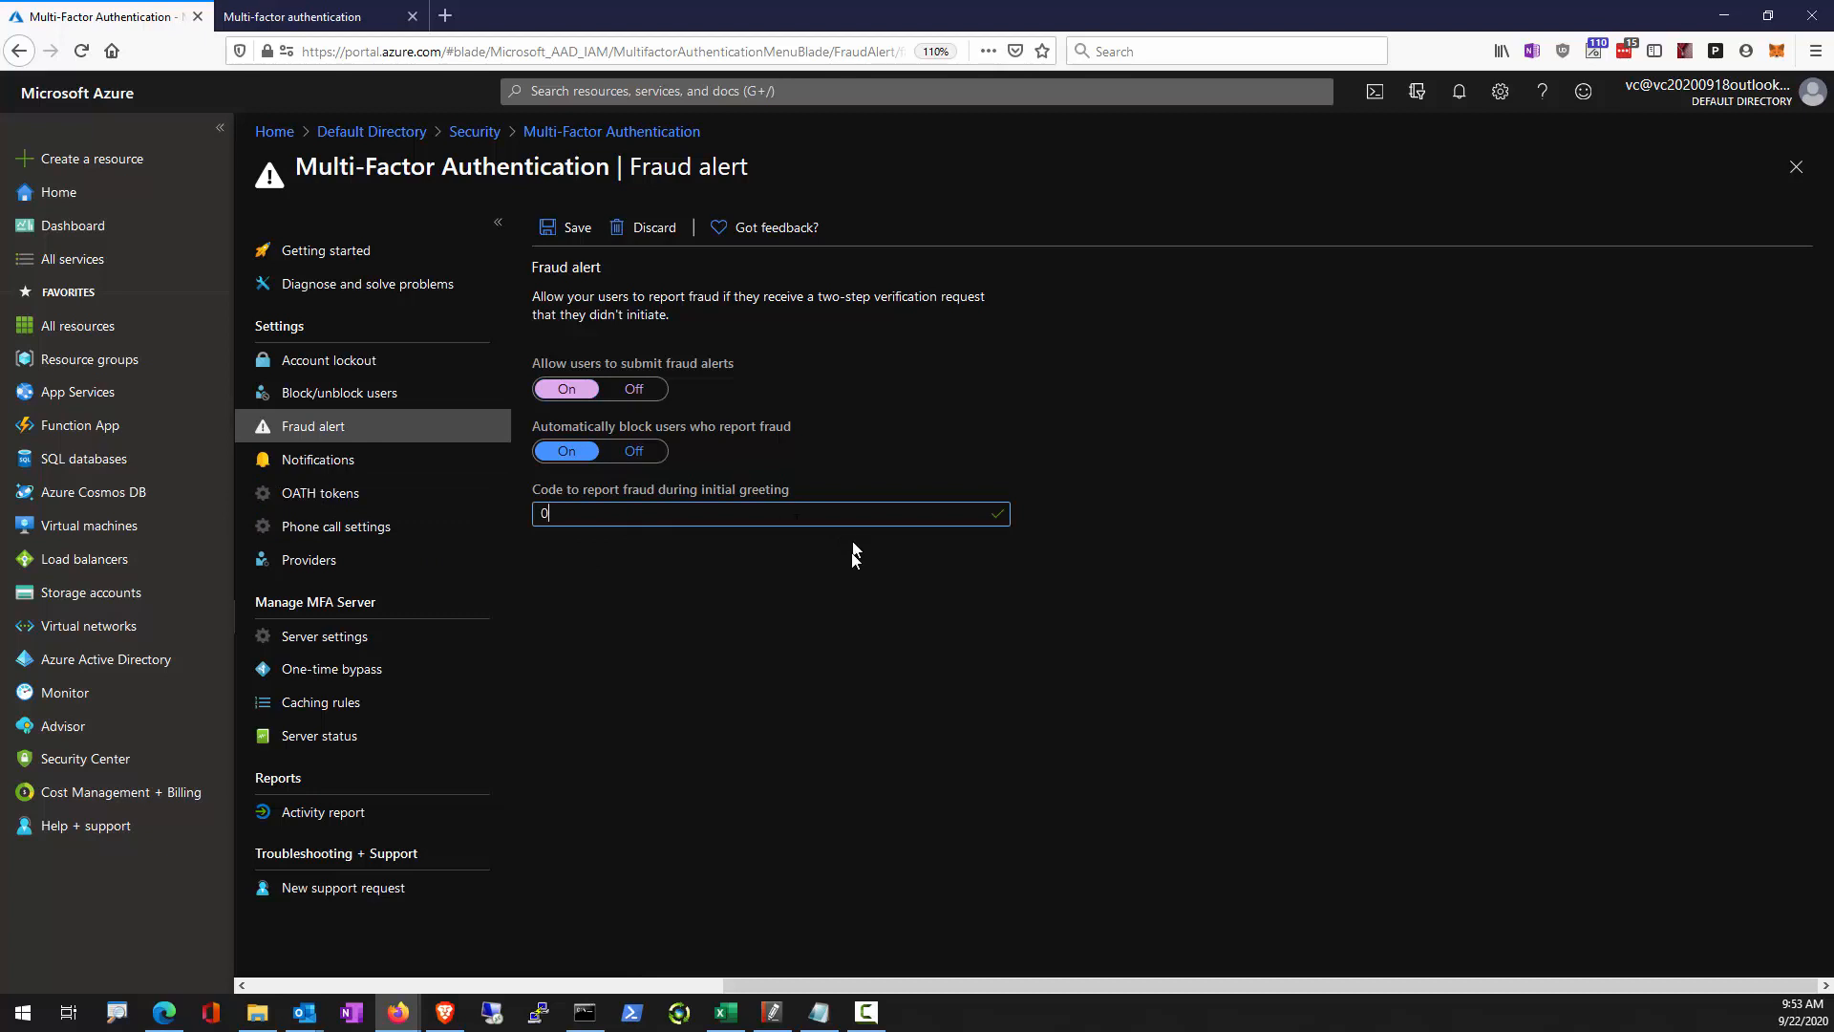
pyautogui.click(557, 234)
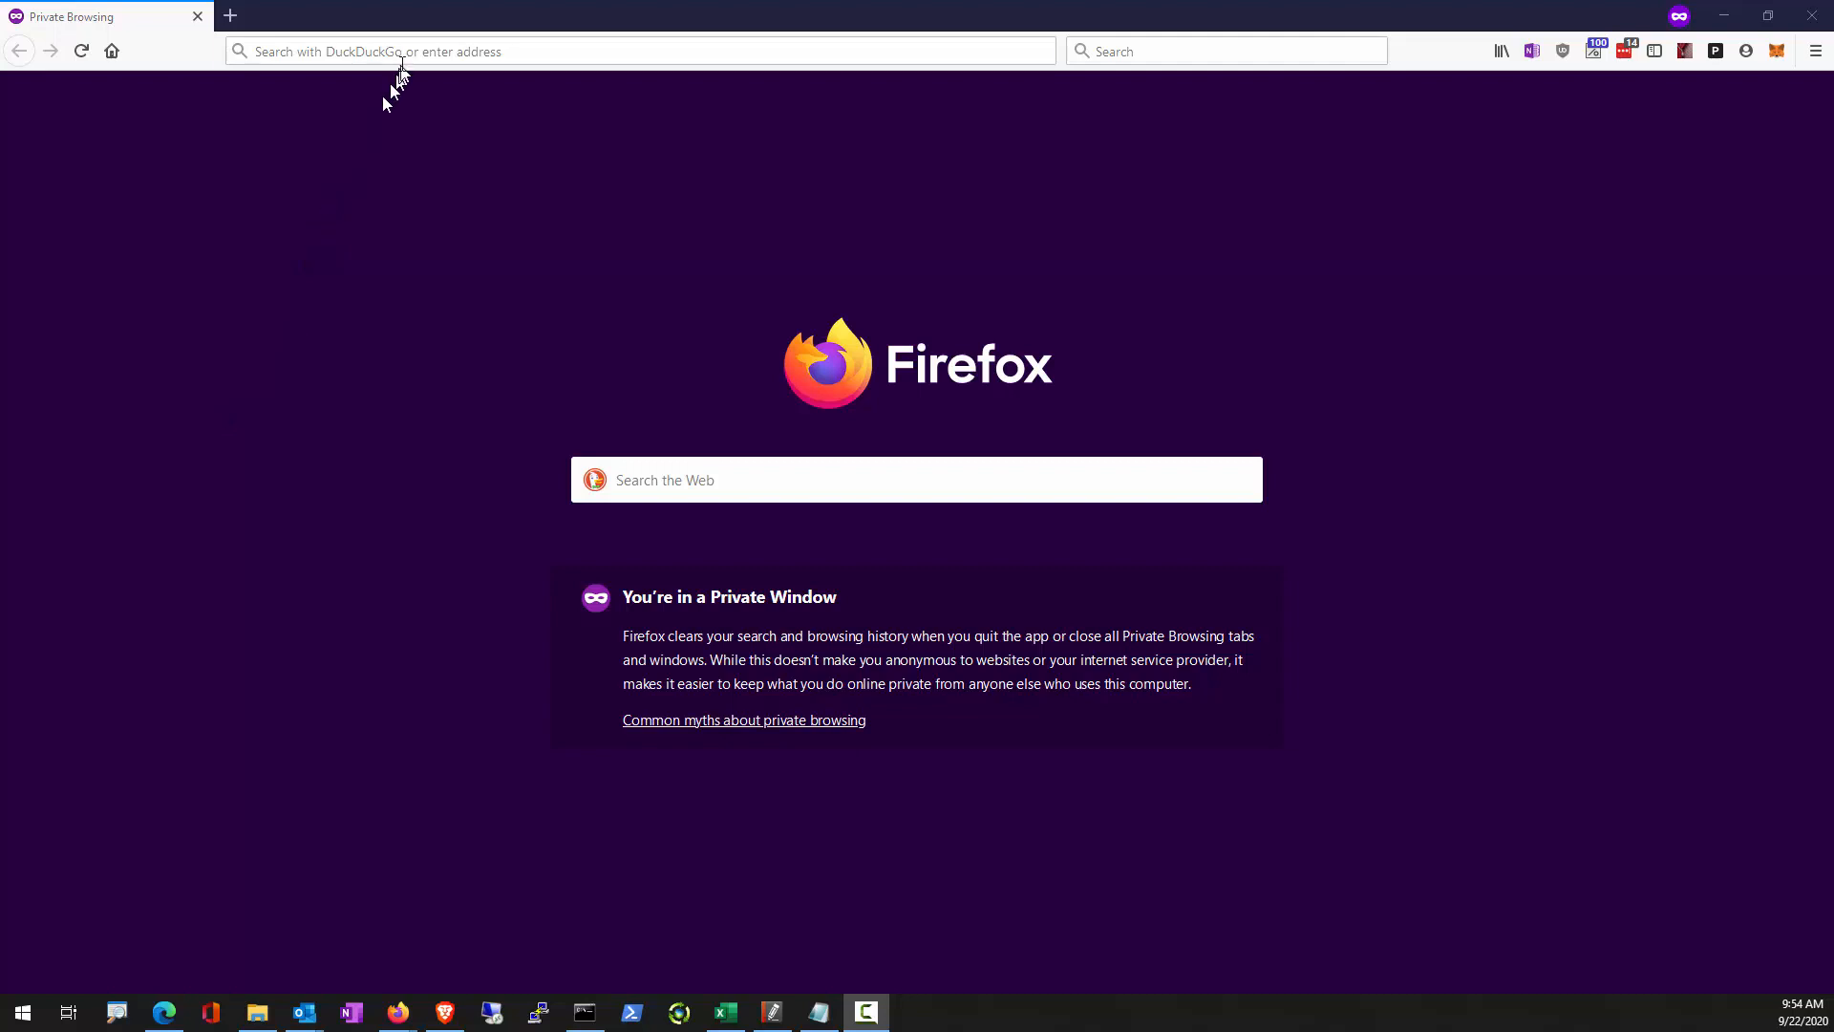
# - Load portal.azure.com in the private window
pyautogui.click(403, 64)
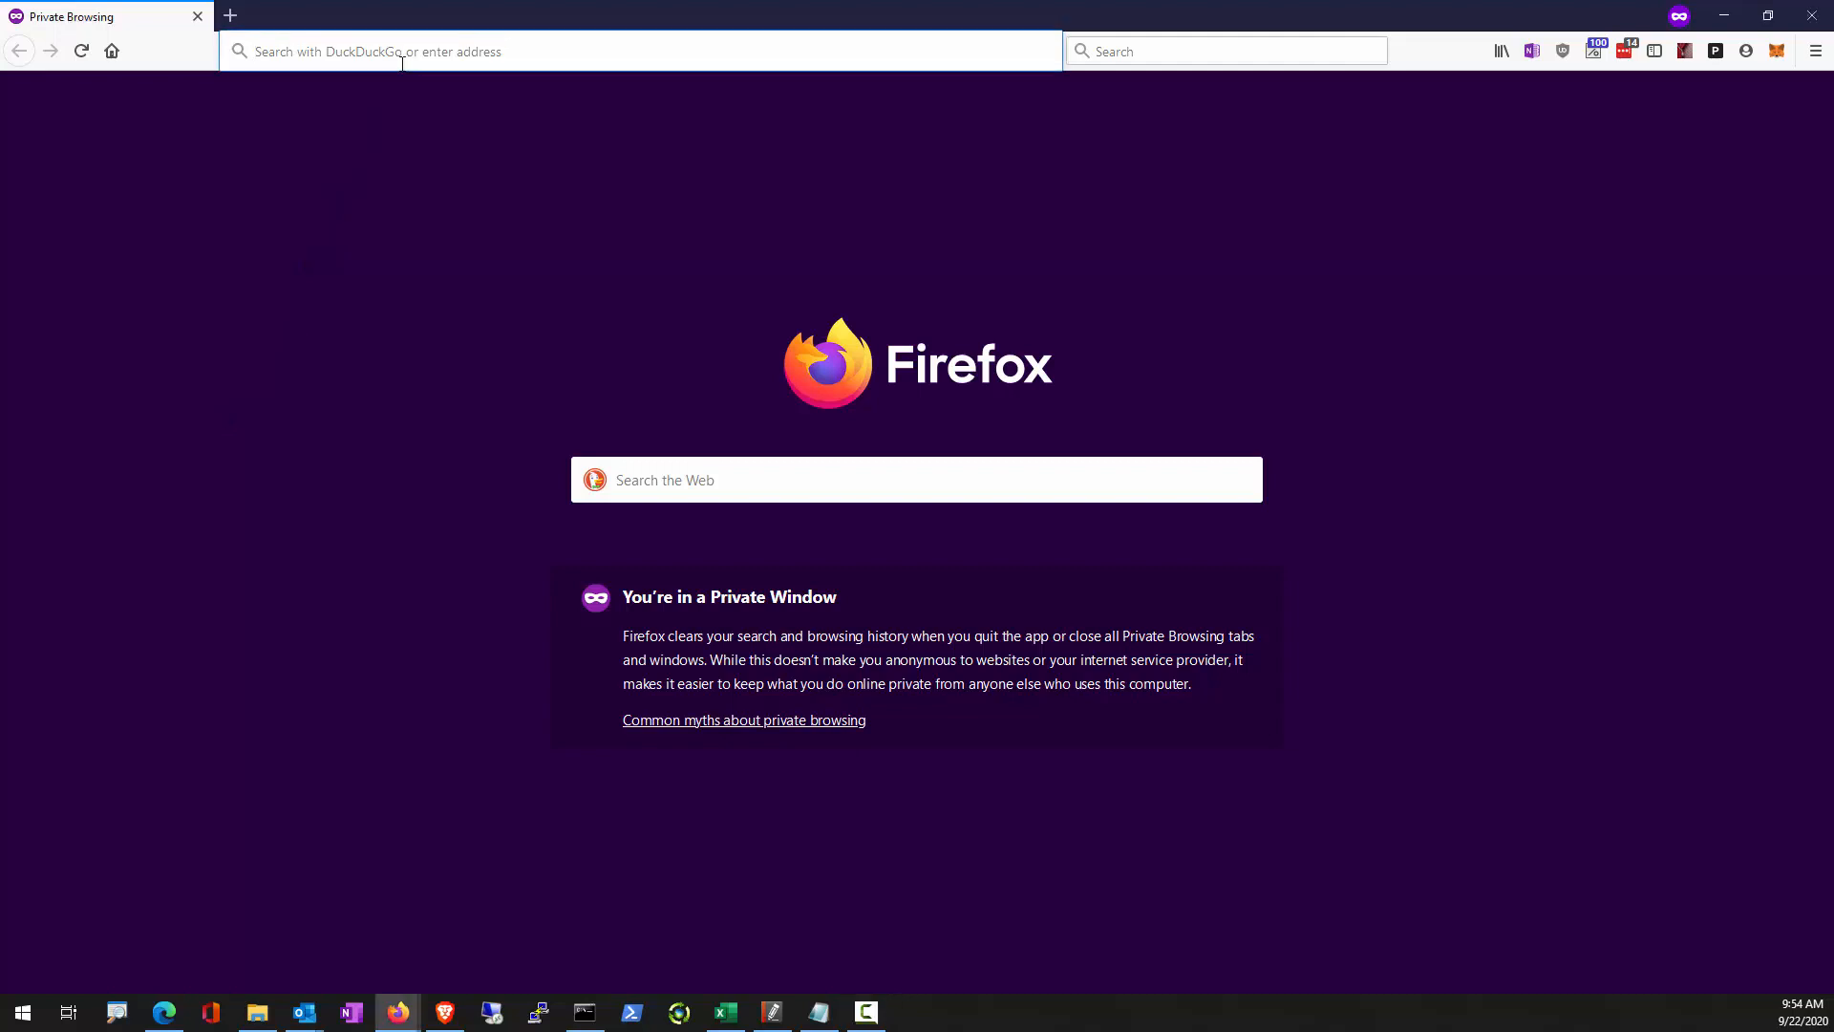
pyautogui.write('portal.azure.com/')
pyautogui.press('Return')
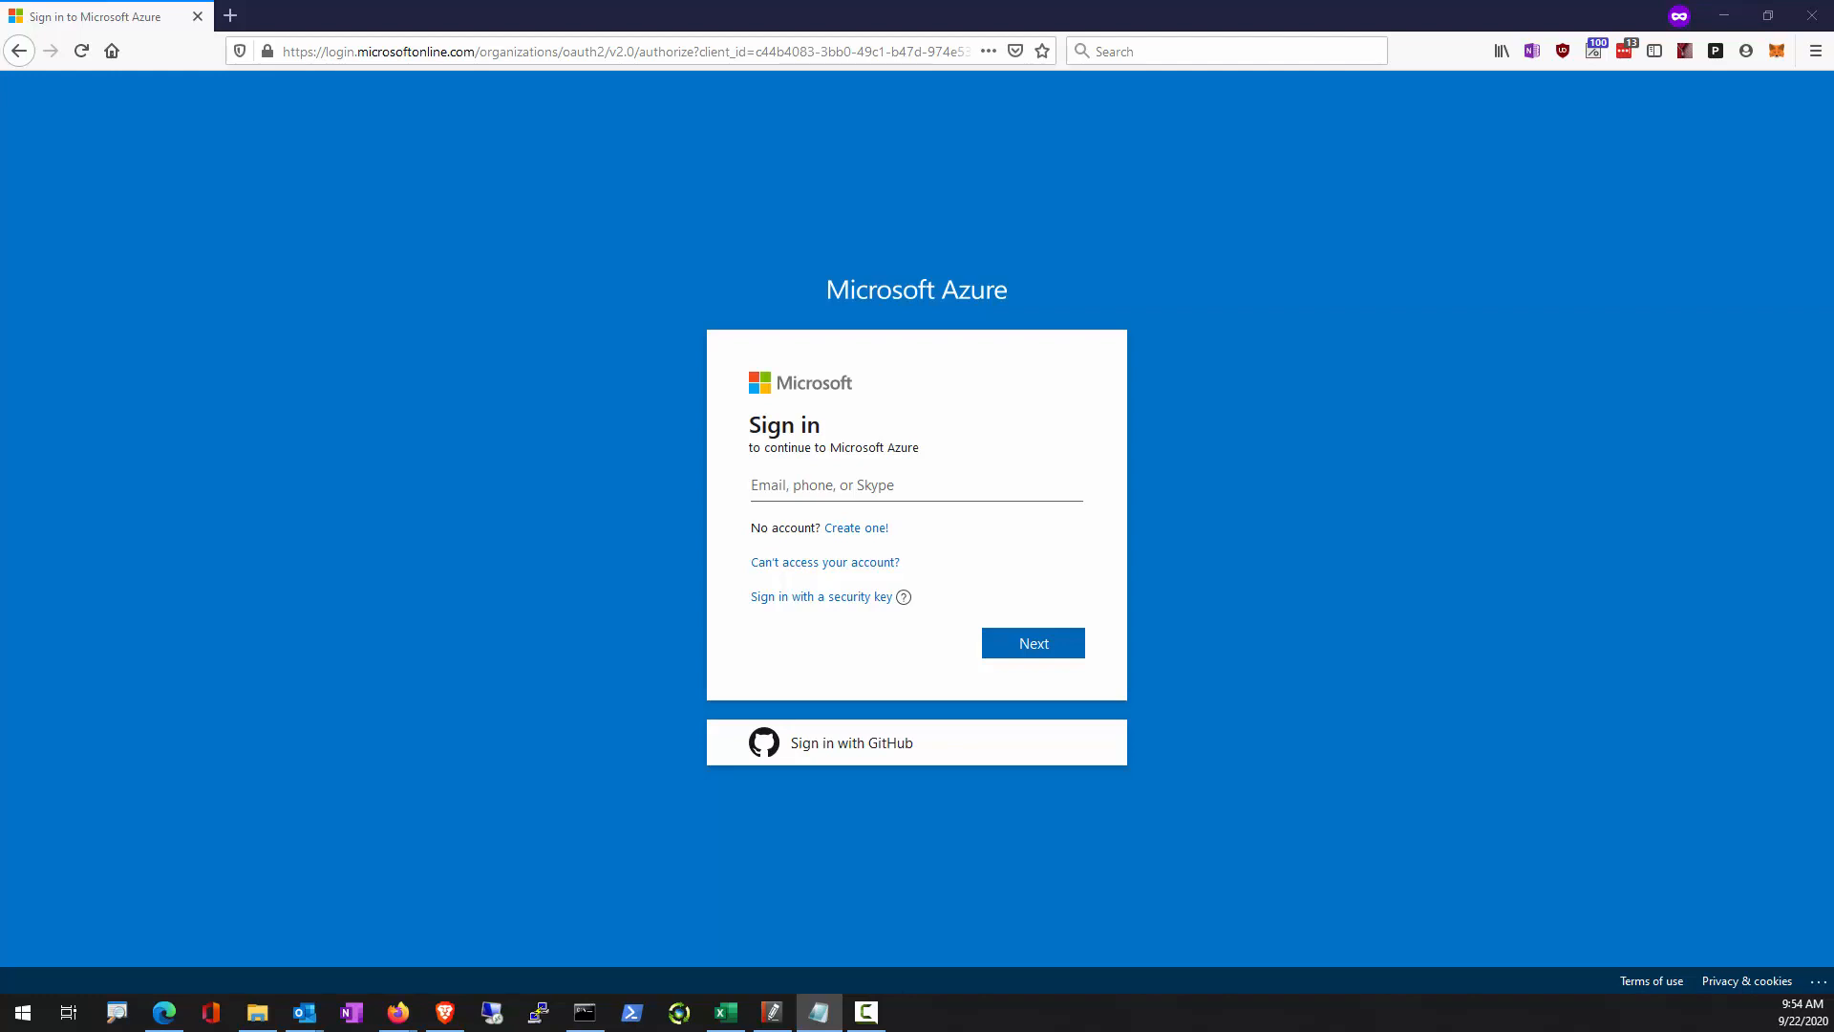
# - Sign in with the test user's e-mail and account password
pyautogui.click(778, 481)
pyautogui.hotkey('ctrl', 'v')
pyautogui.click(1019, 645)
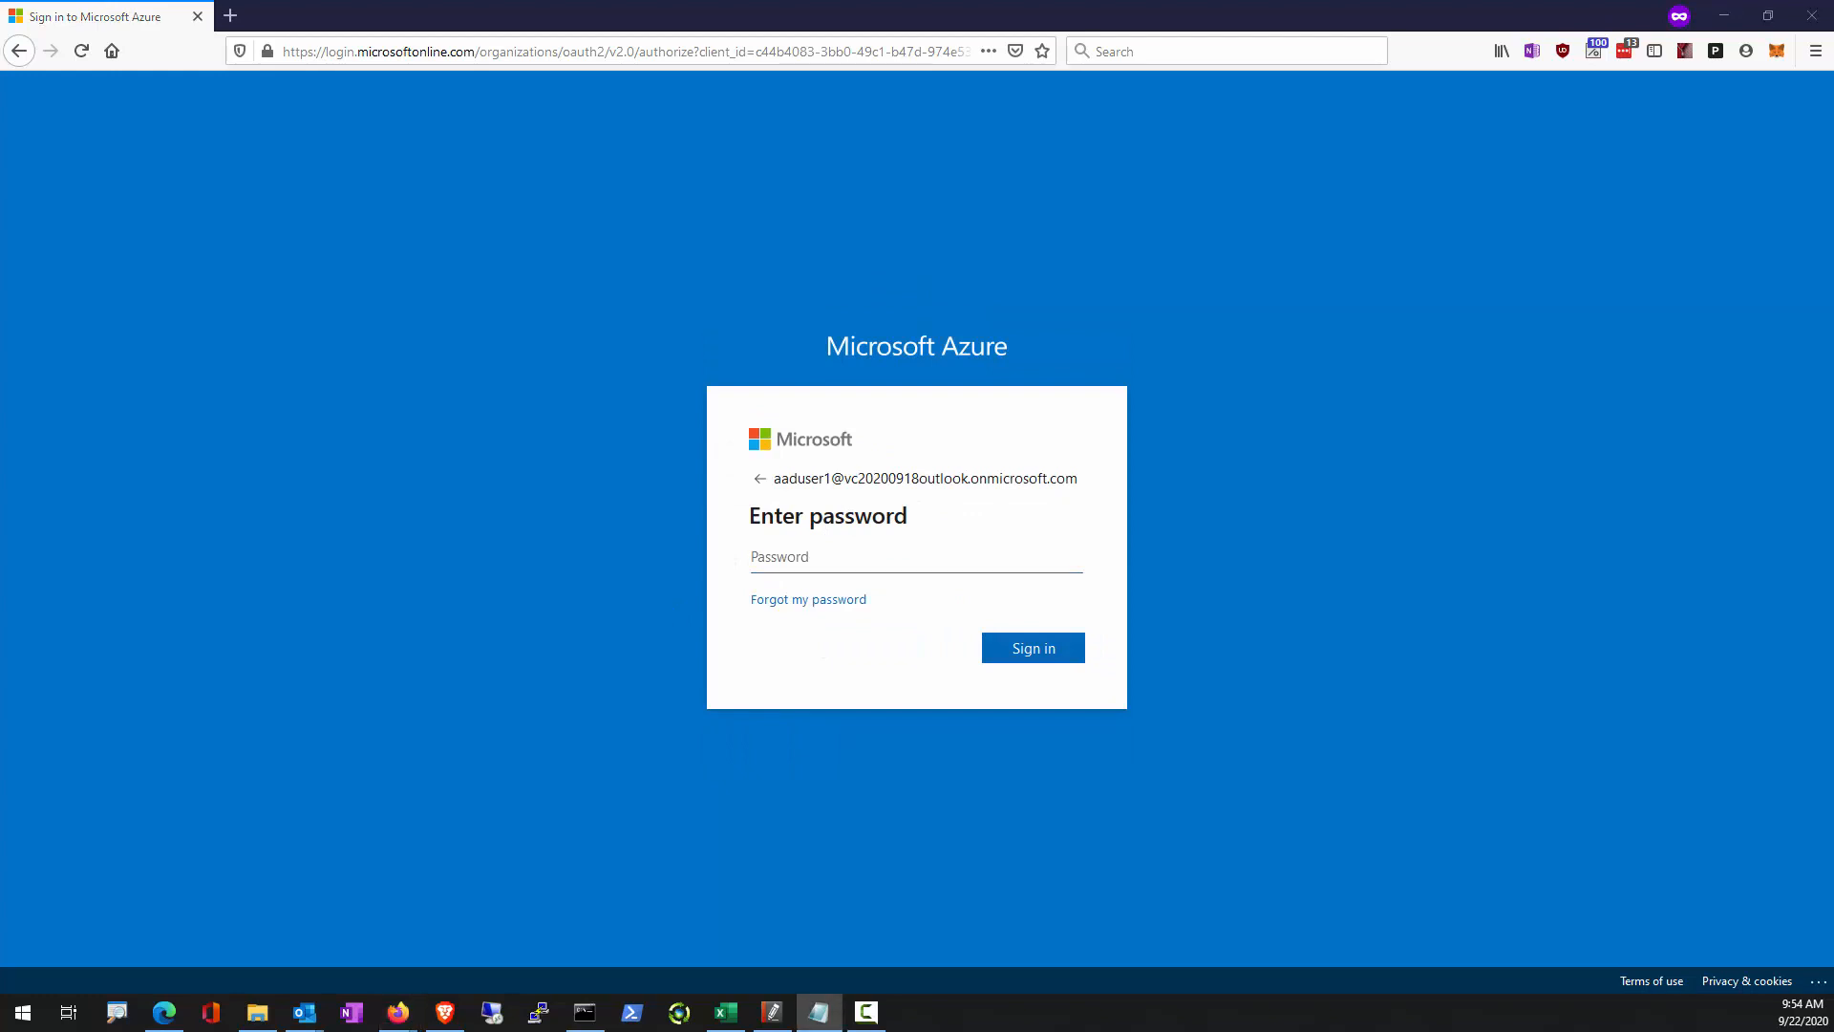
pyautogui.click(903, 564)
pyautogui.hotkey('ctrl', 'v')
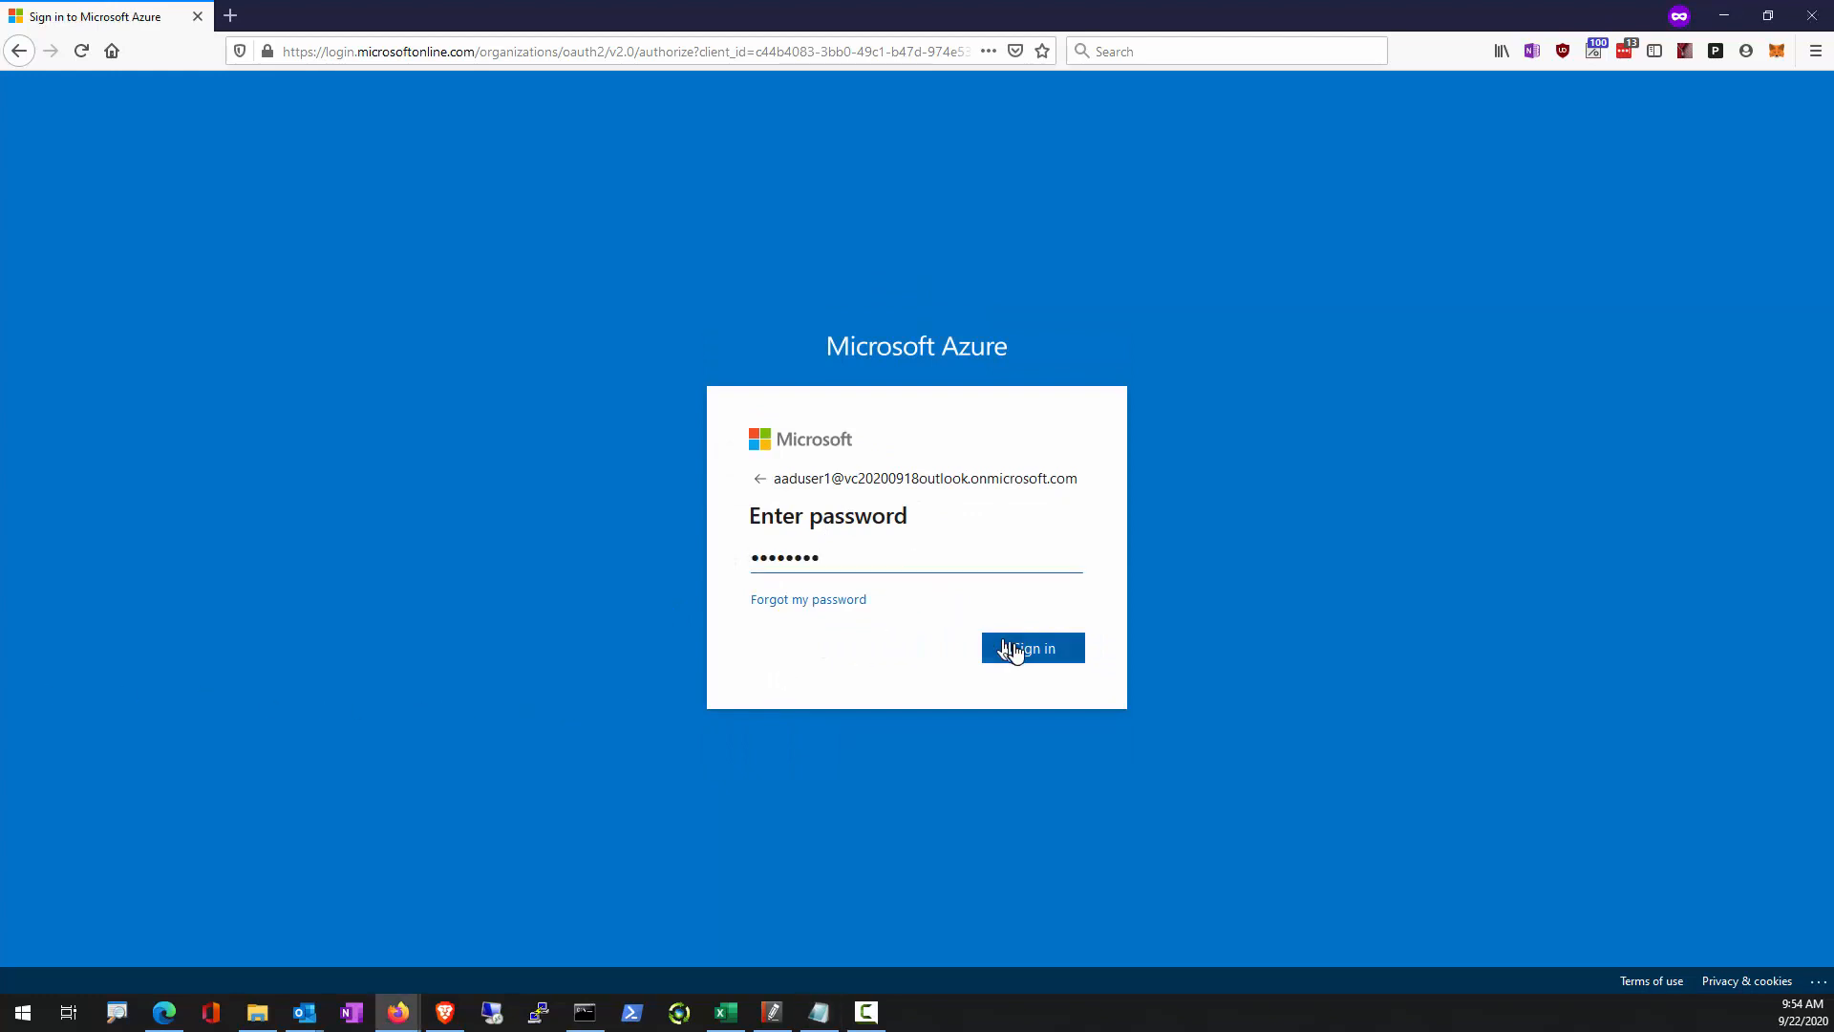
pyautogui.click(1016, 649)
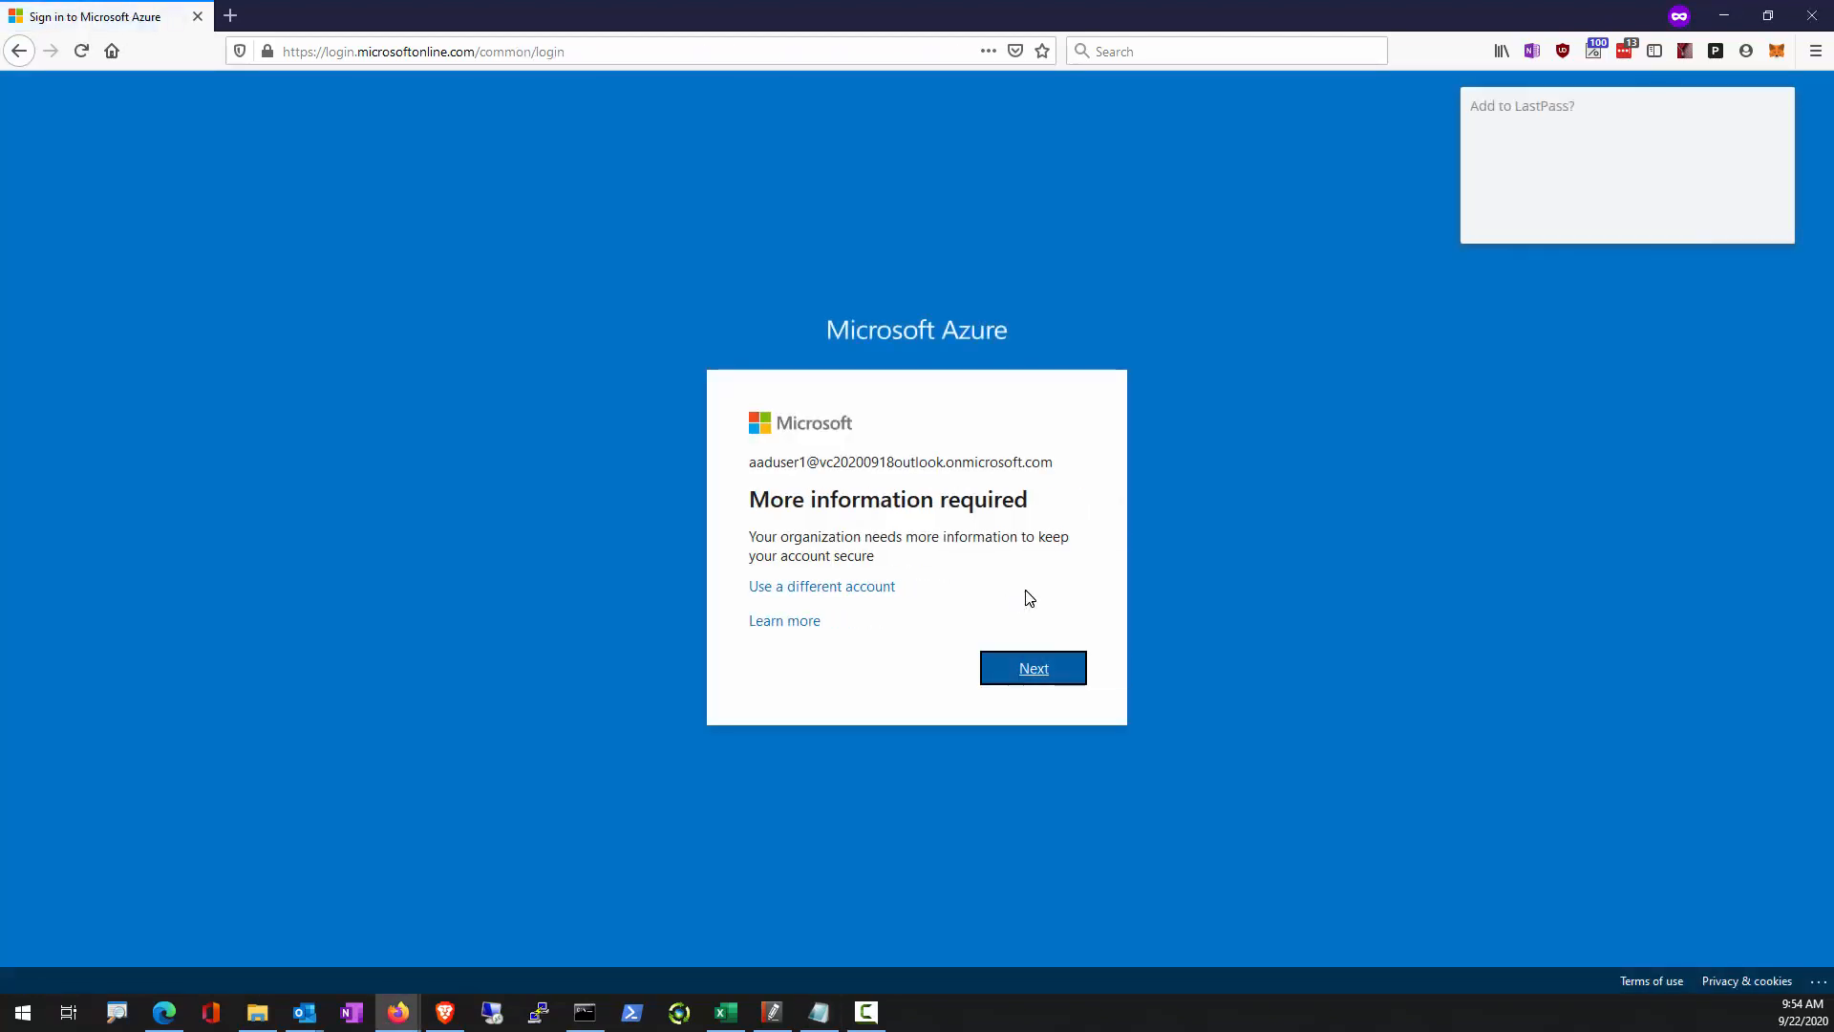
# - Start security info registration and choose Phone as the first verification method
pyautogui.click(1018, 674)
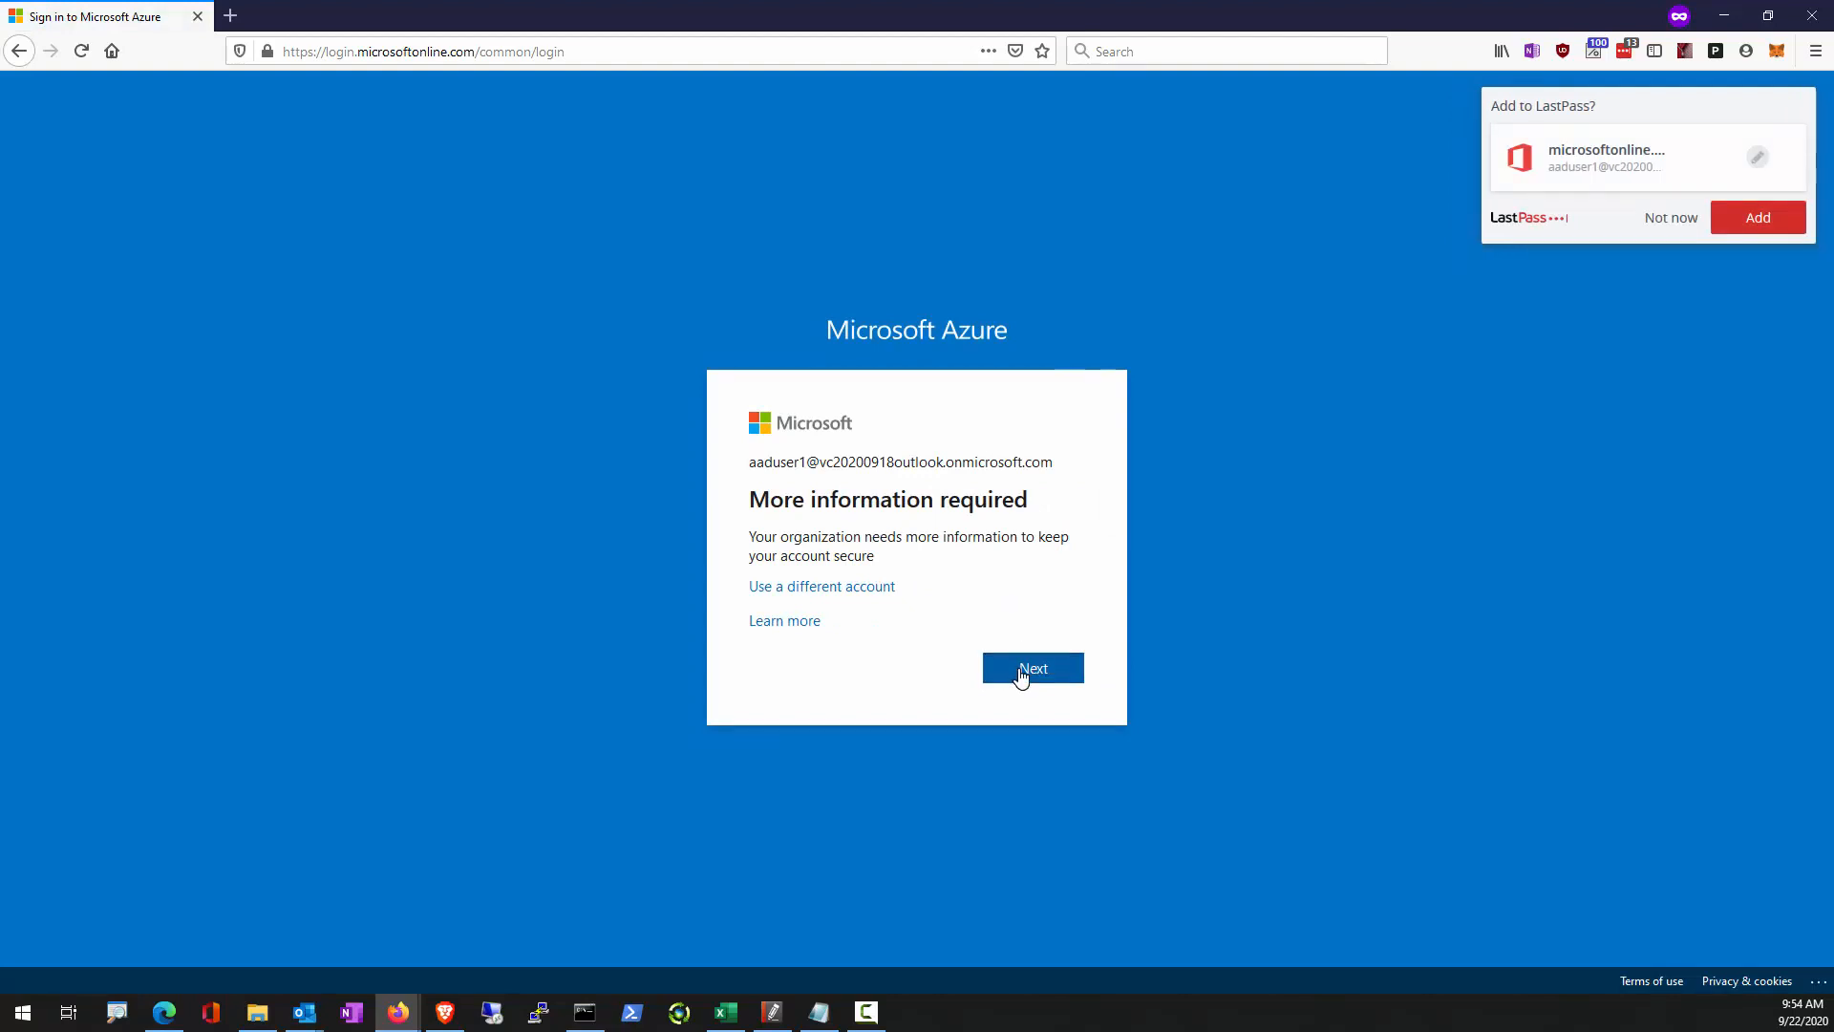
pyautogui.click(1020, 673)
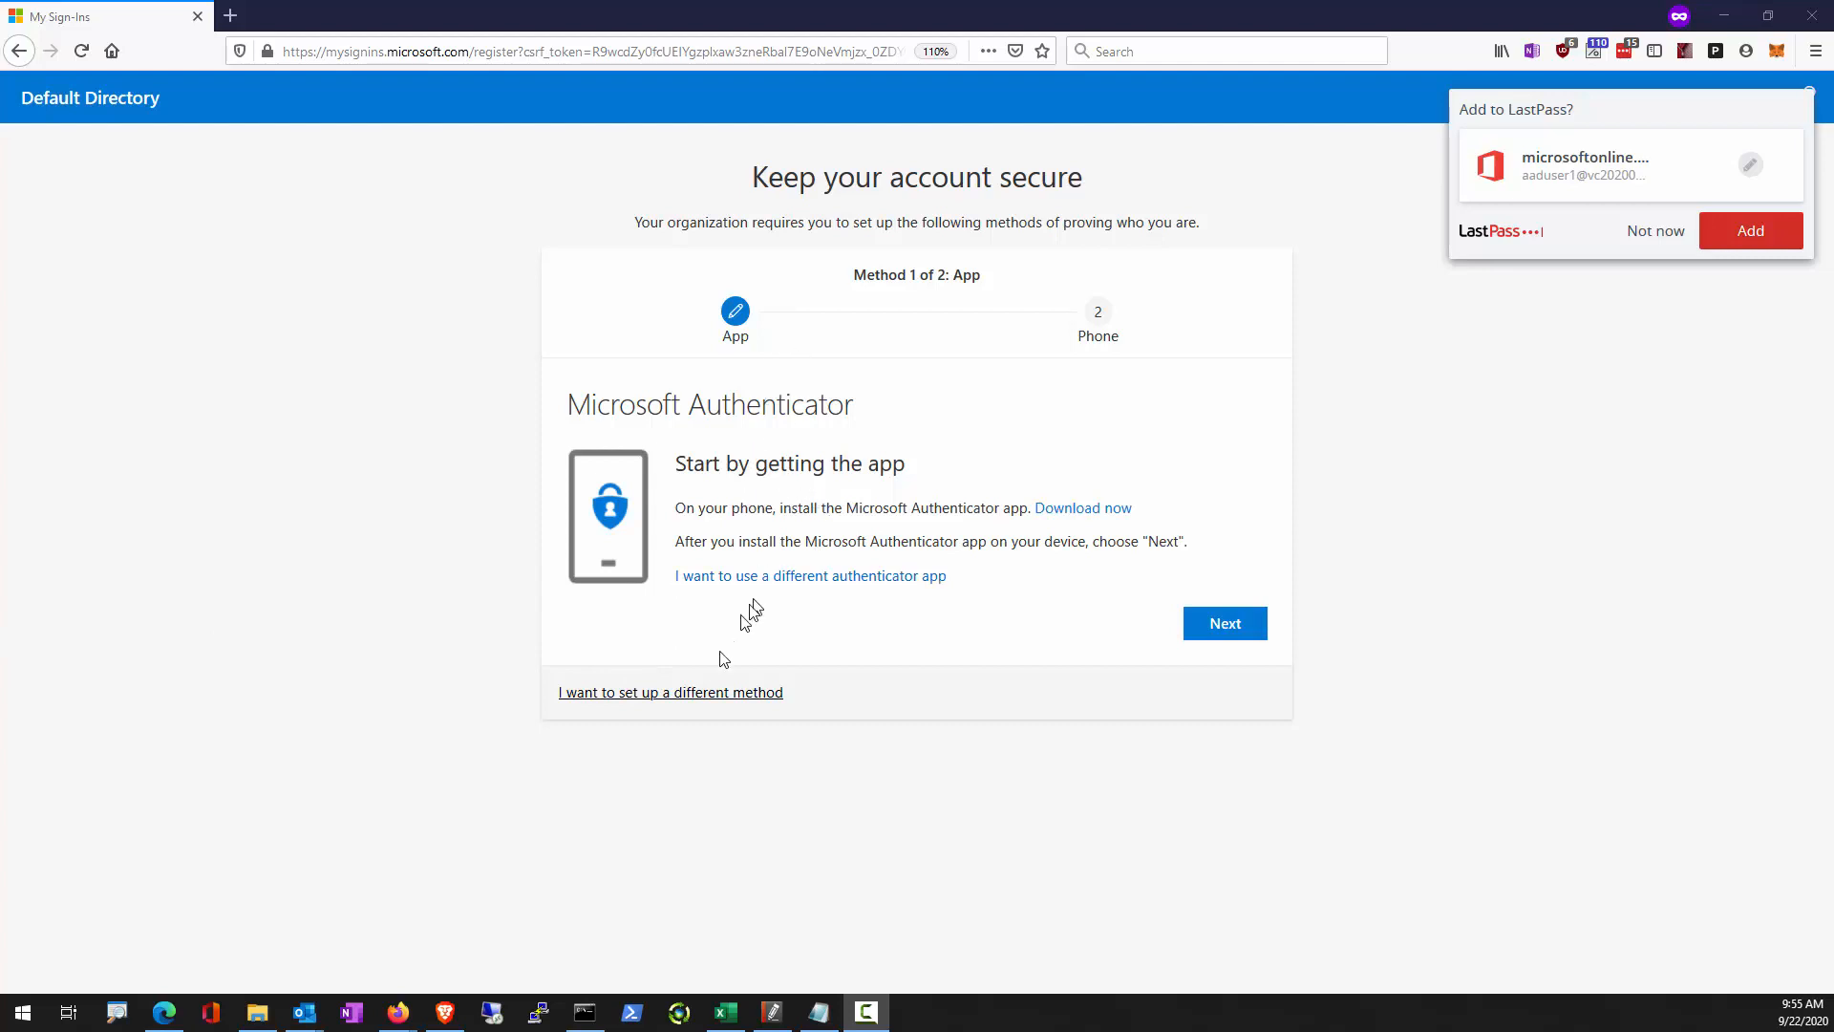
pyautogui.click(700, 694)
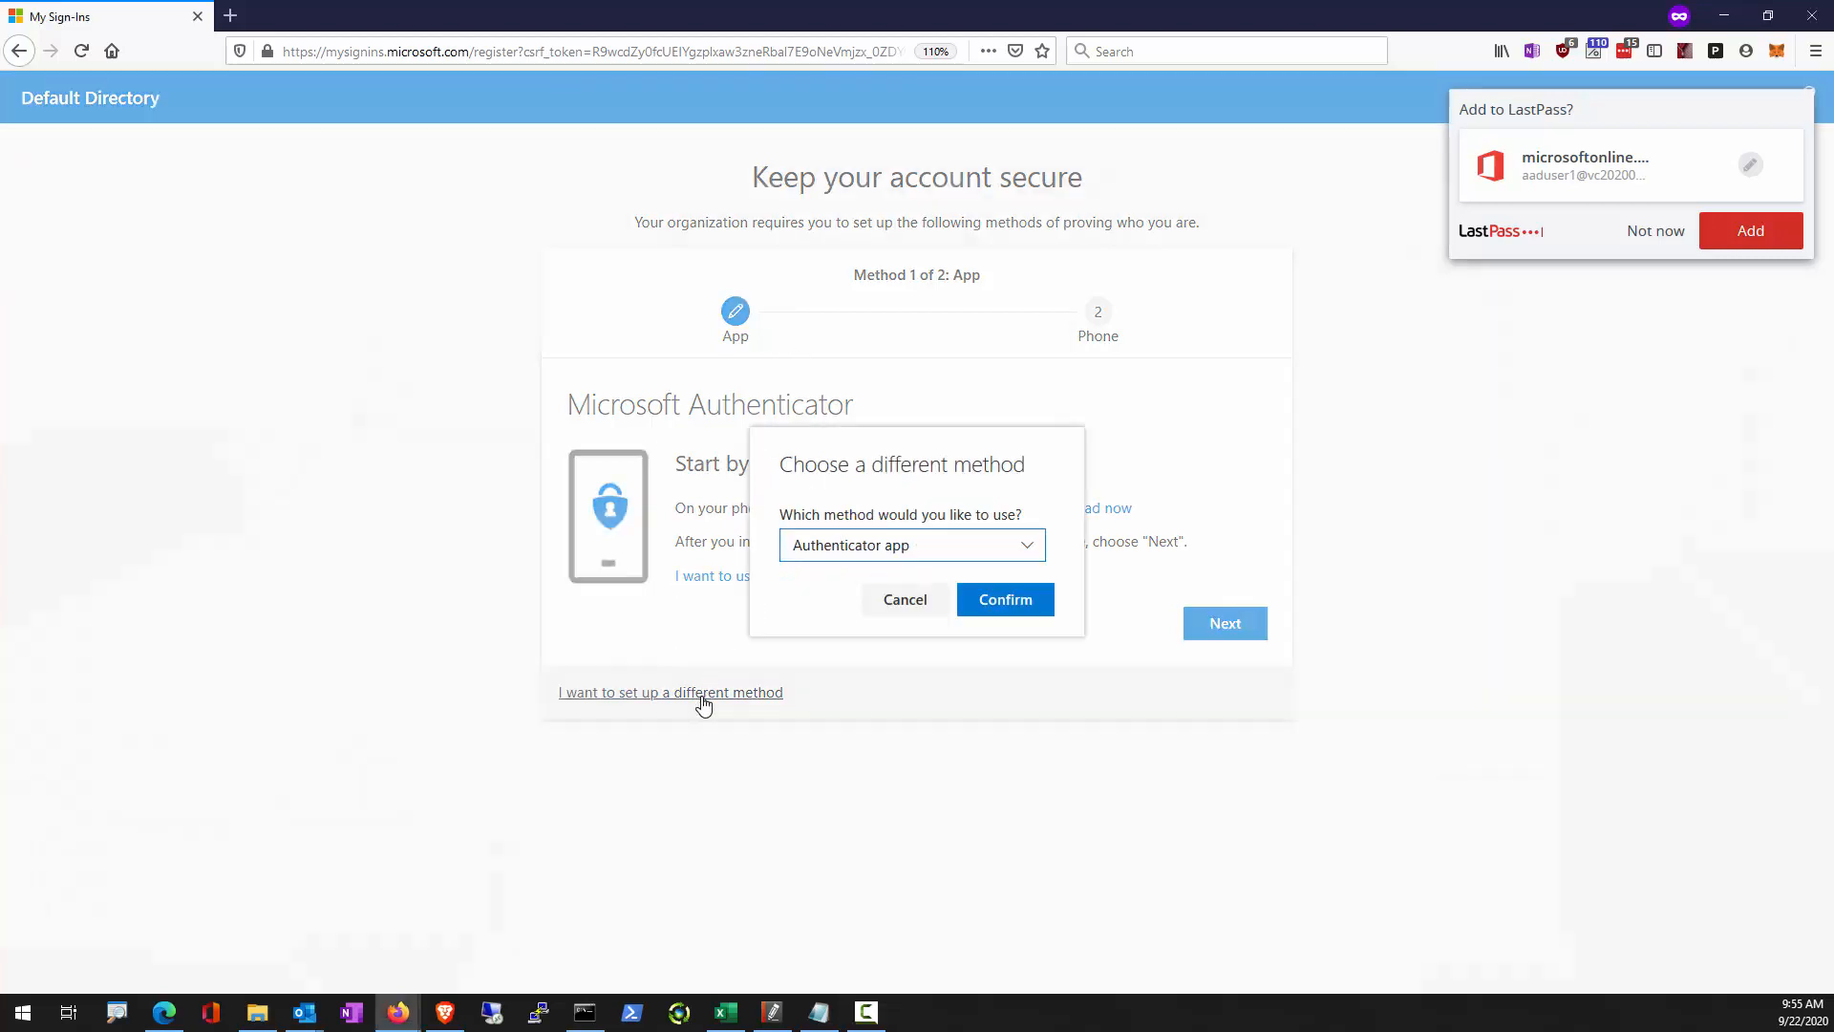
pyautogui.click(907, 545)
pyautogui.click(922, 606)
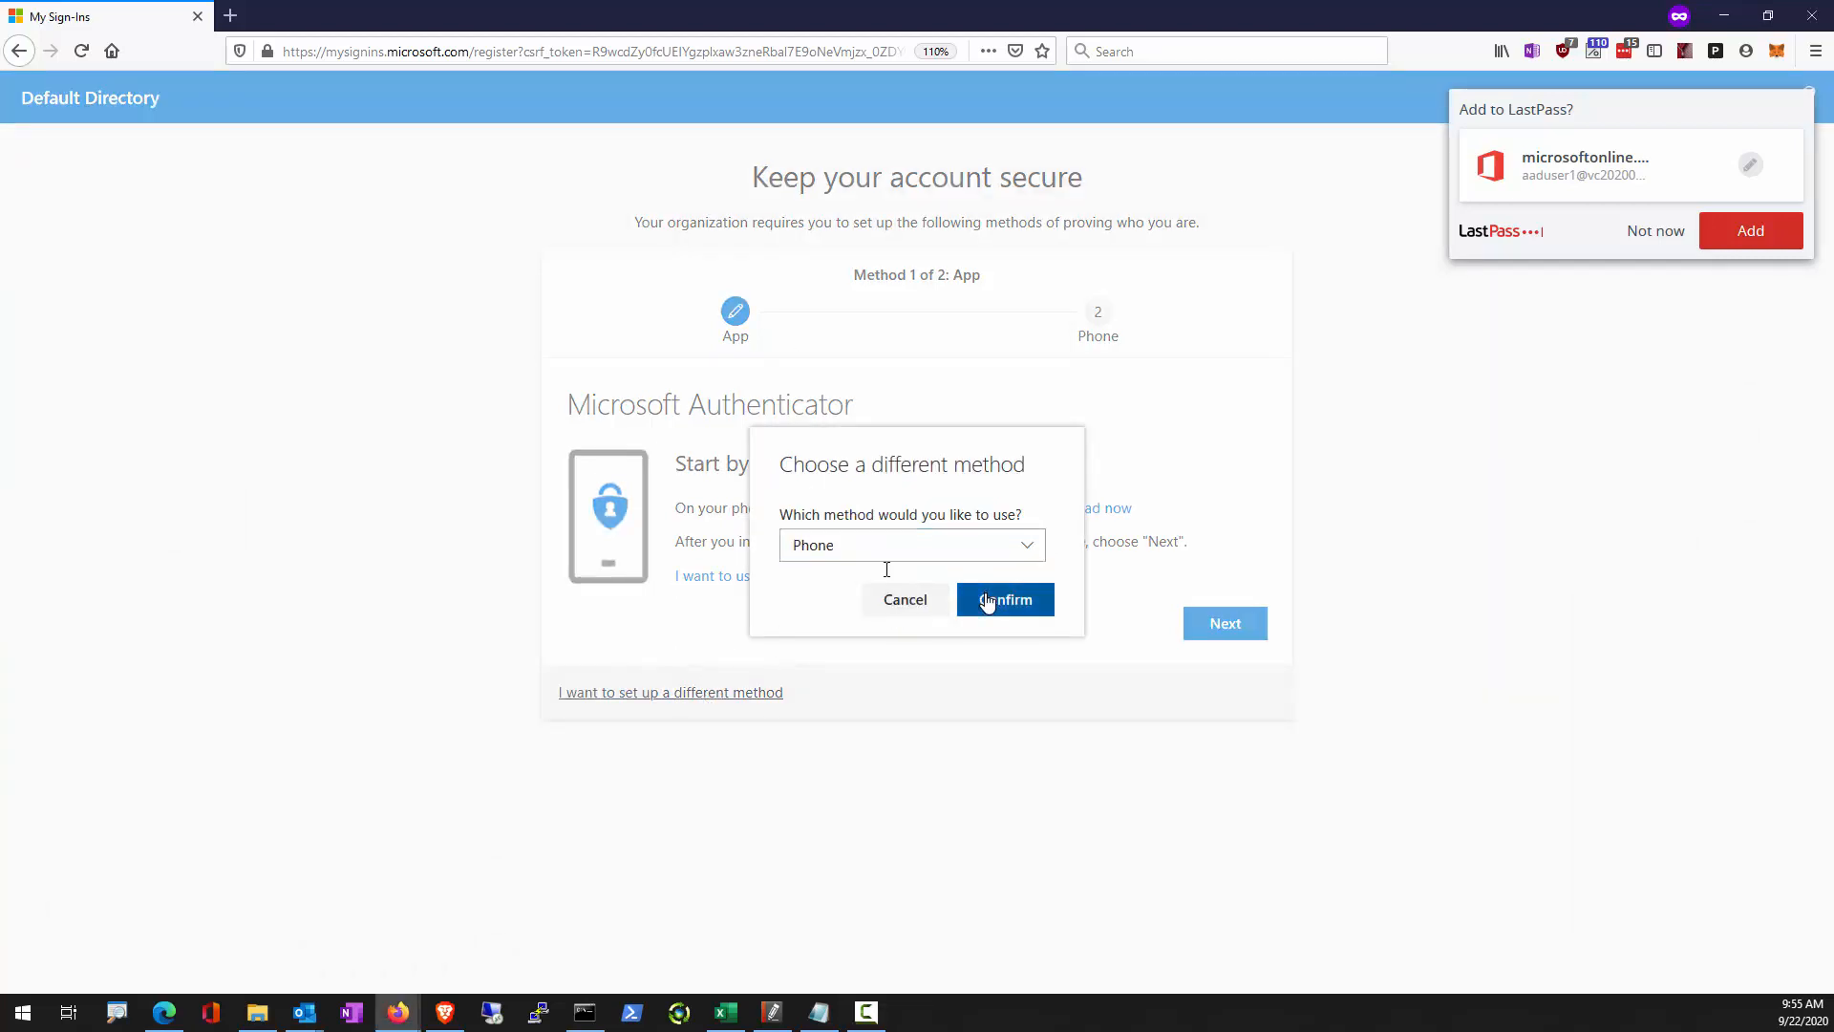
pyautogui.click(988, 599)
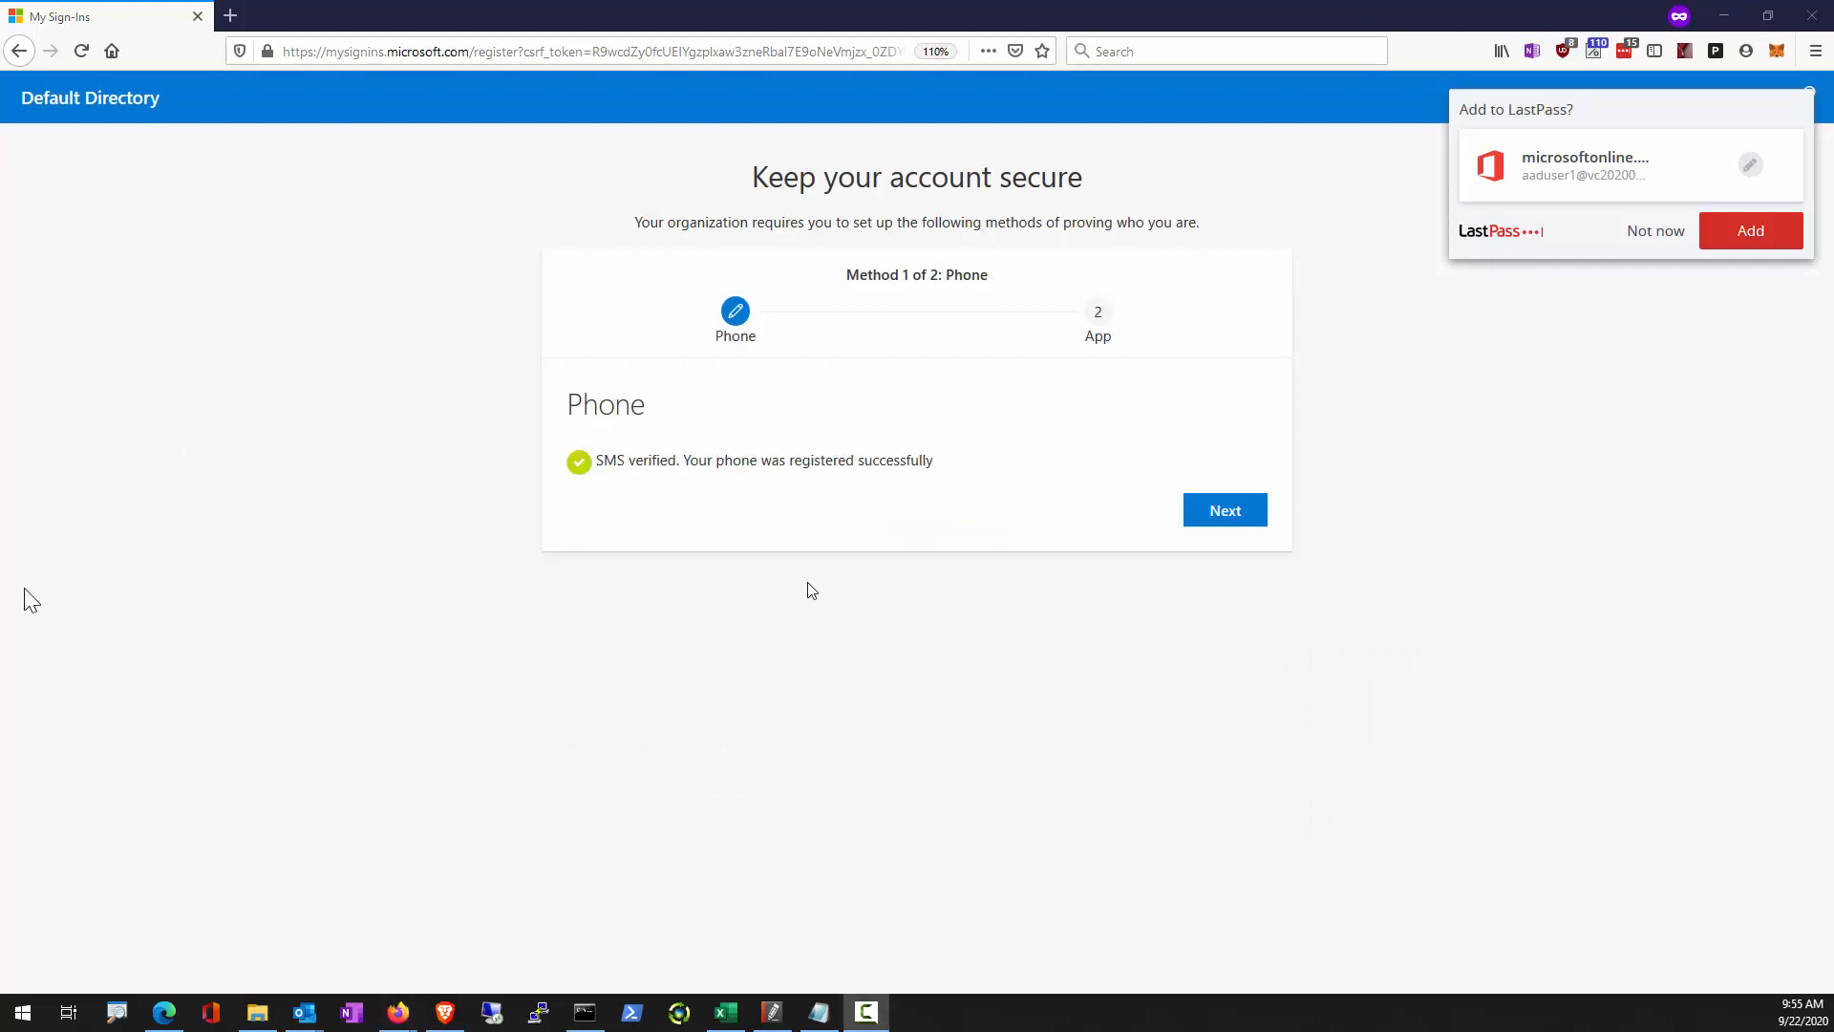
# - Switch the second verification method to Email and submit the e-mailed code
pyautogui.click(1201, 511)
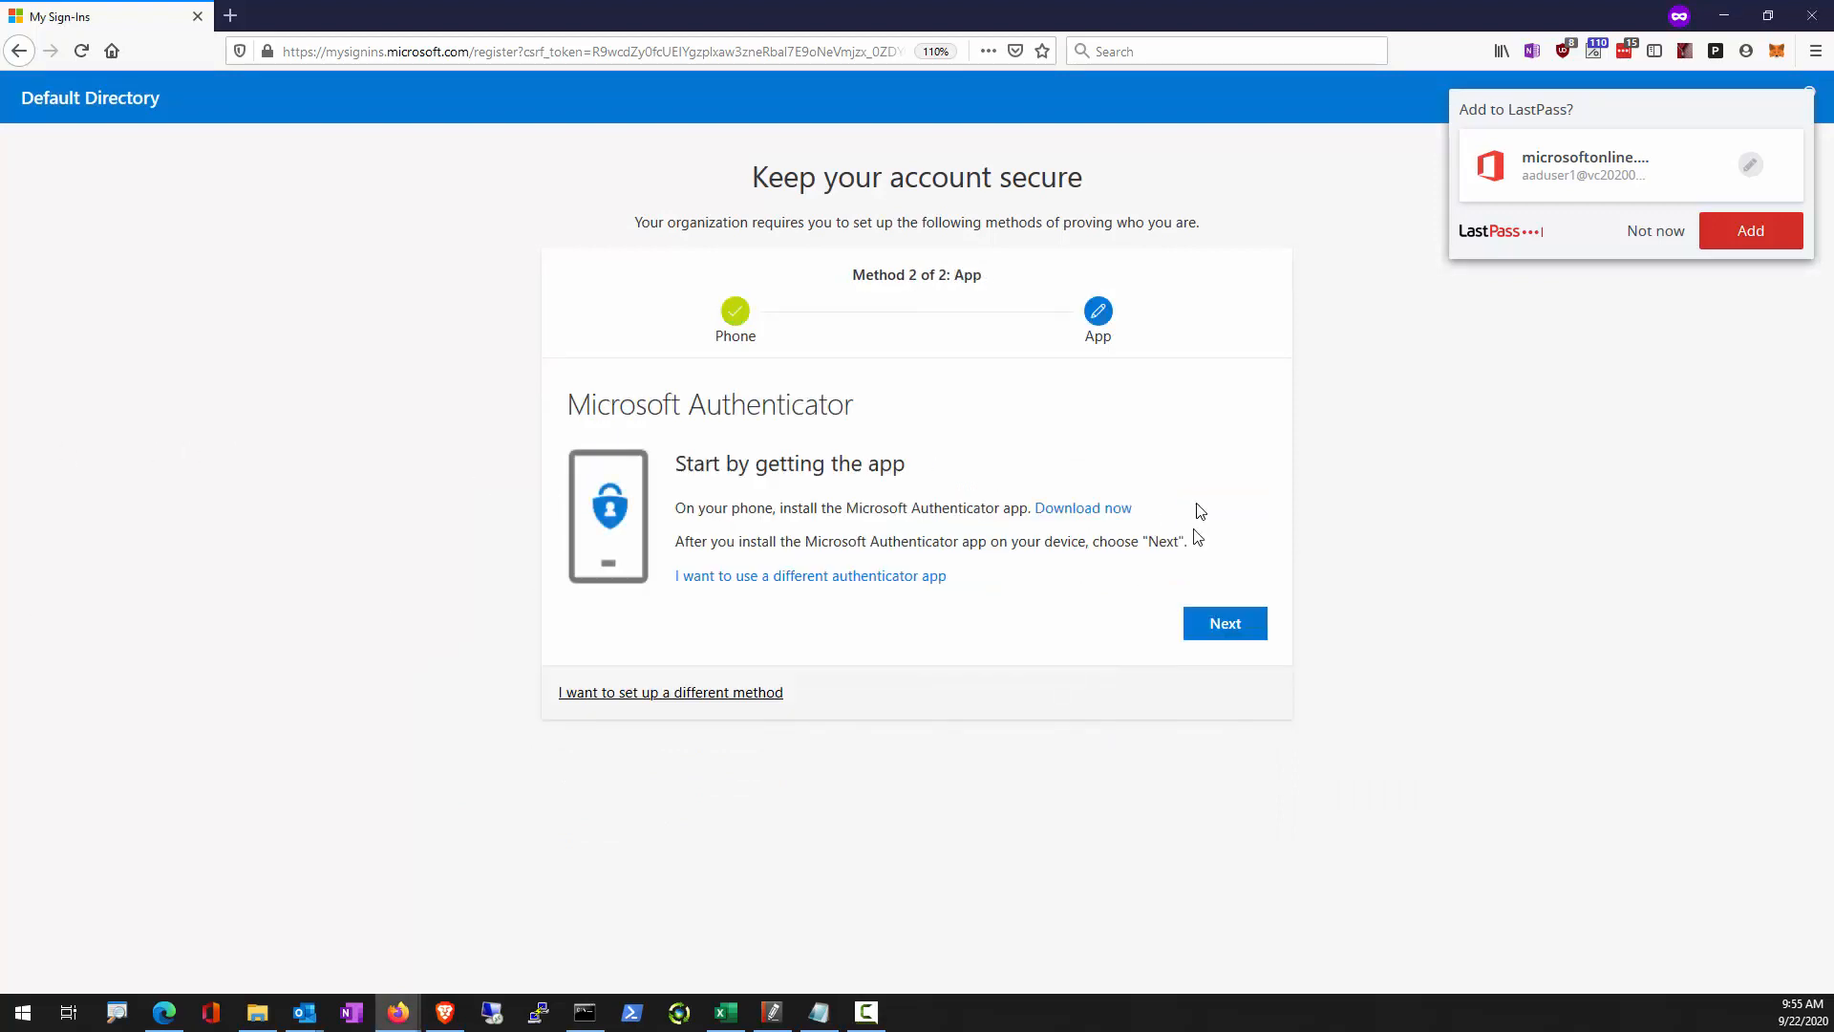
pyautogui.click(1247, 634)
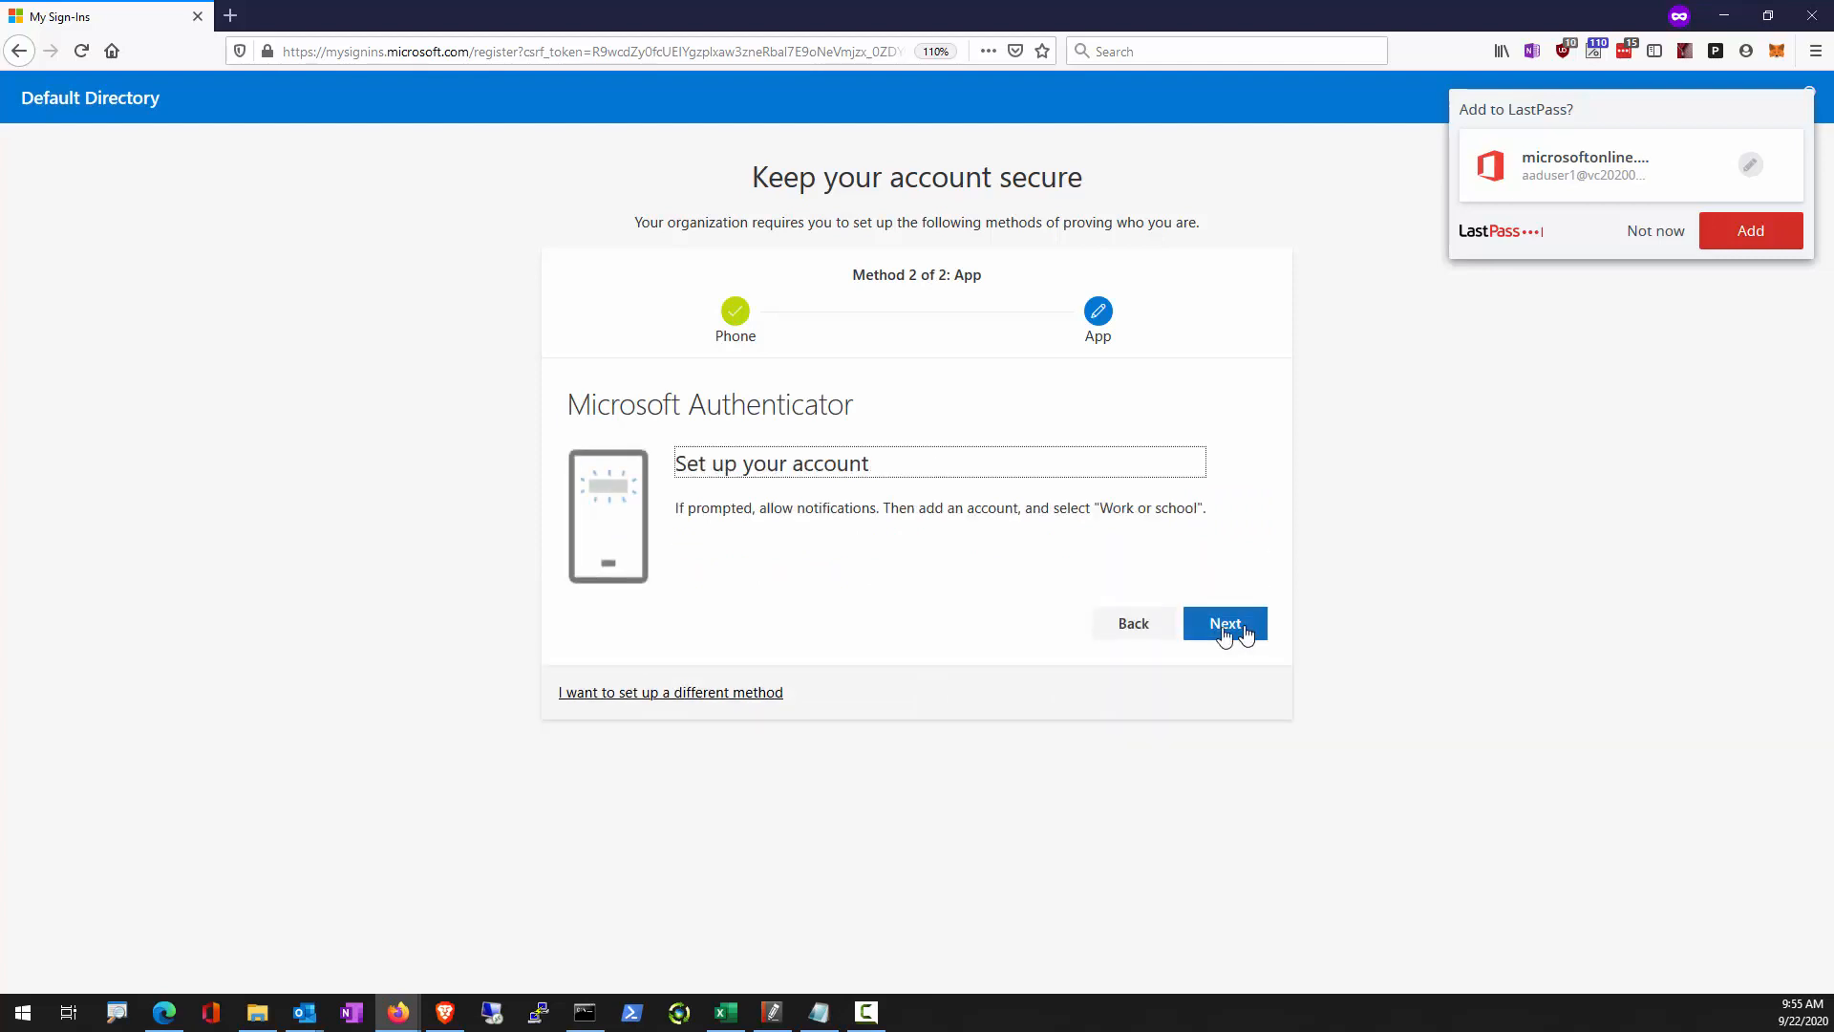
pyautogui.click(1150, 633)
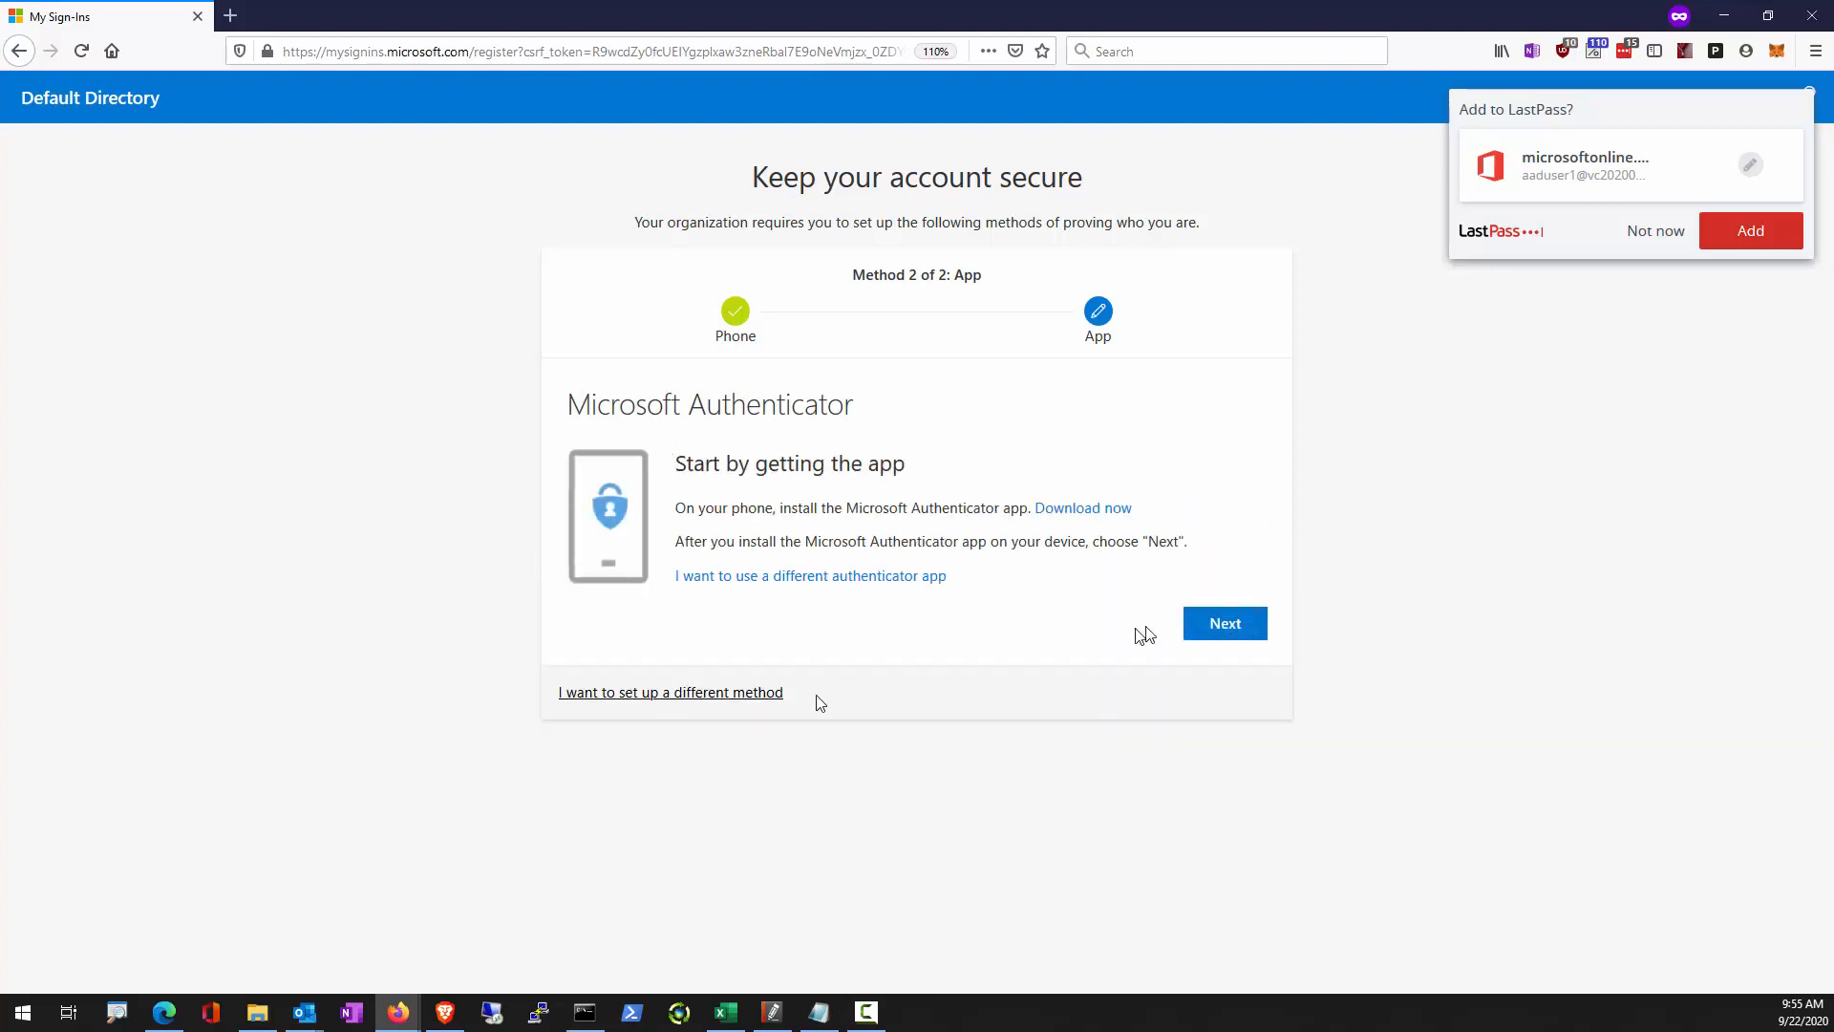
pyautogui.click(712, 689)
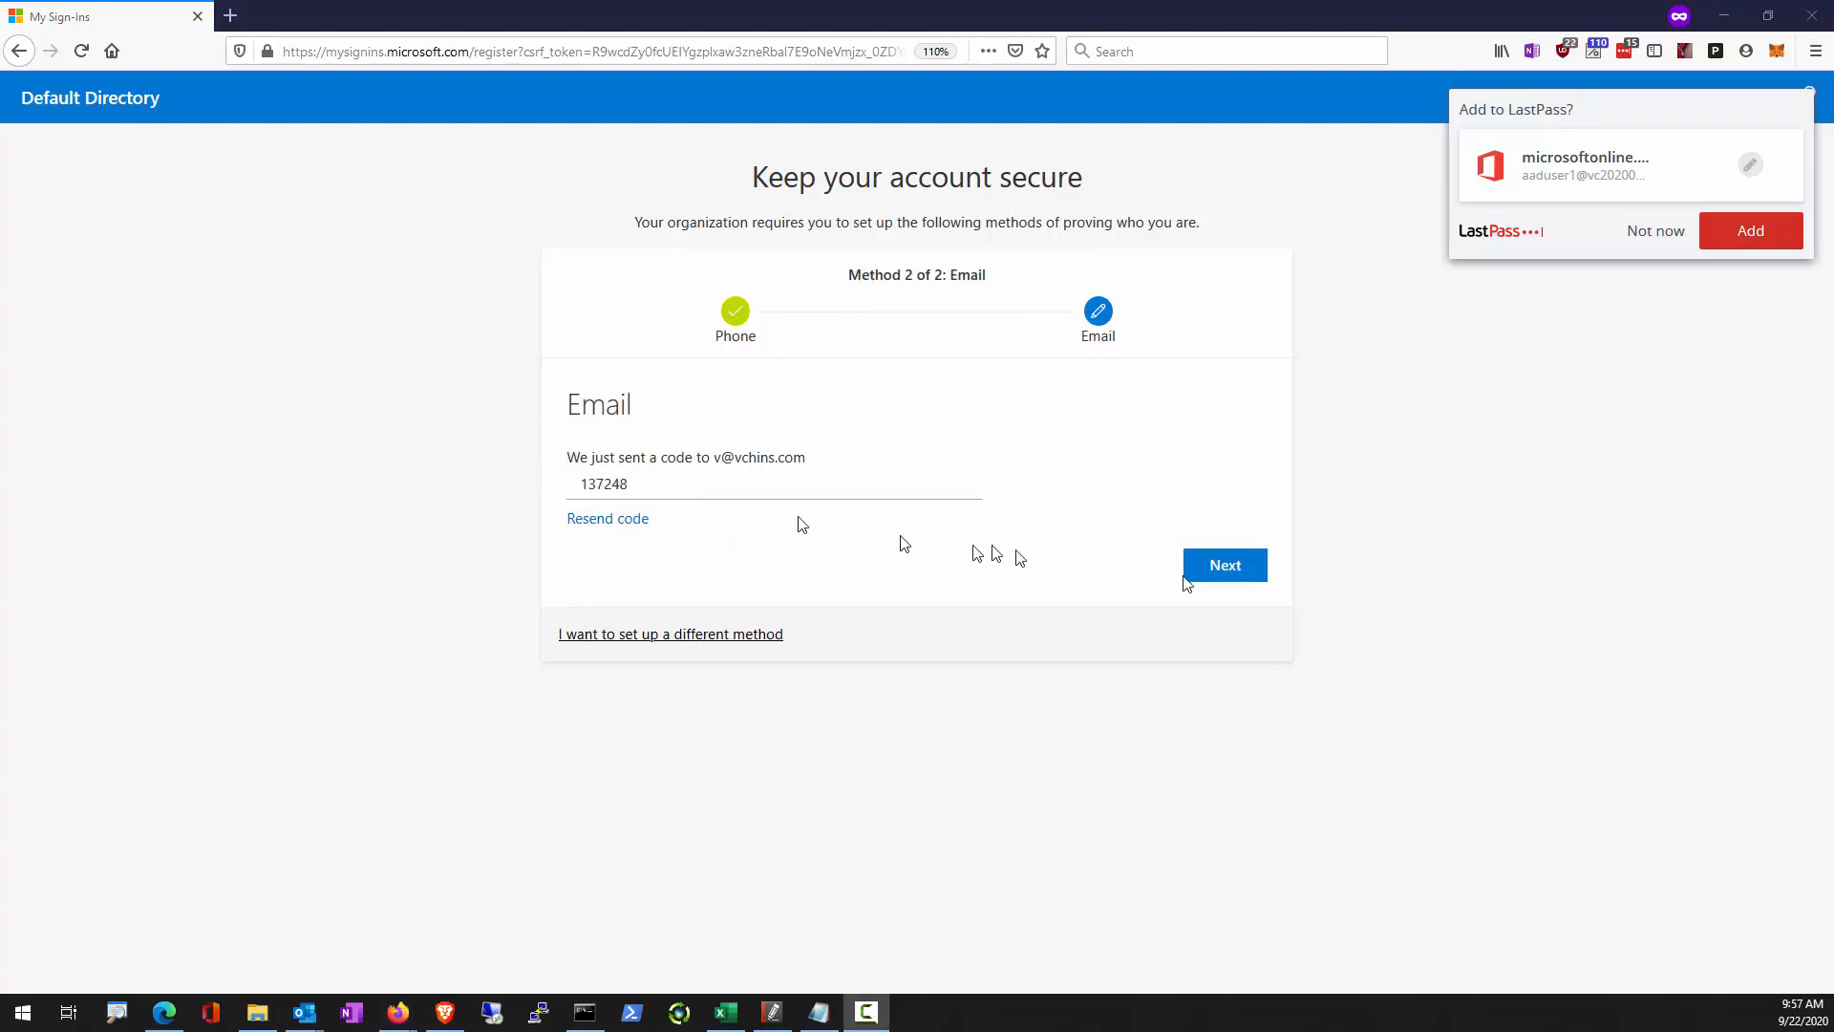
pyautogui.click(1216, 569)
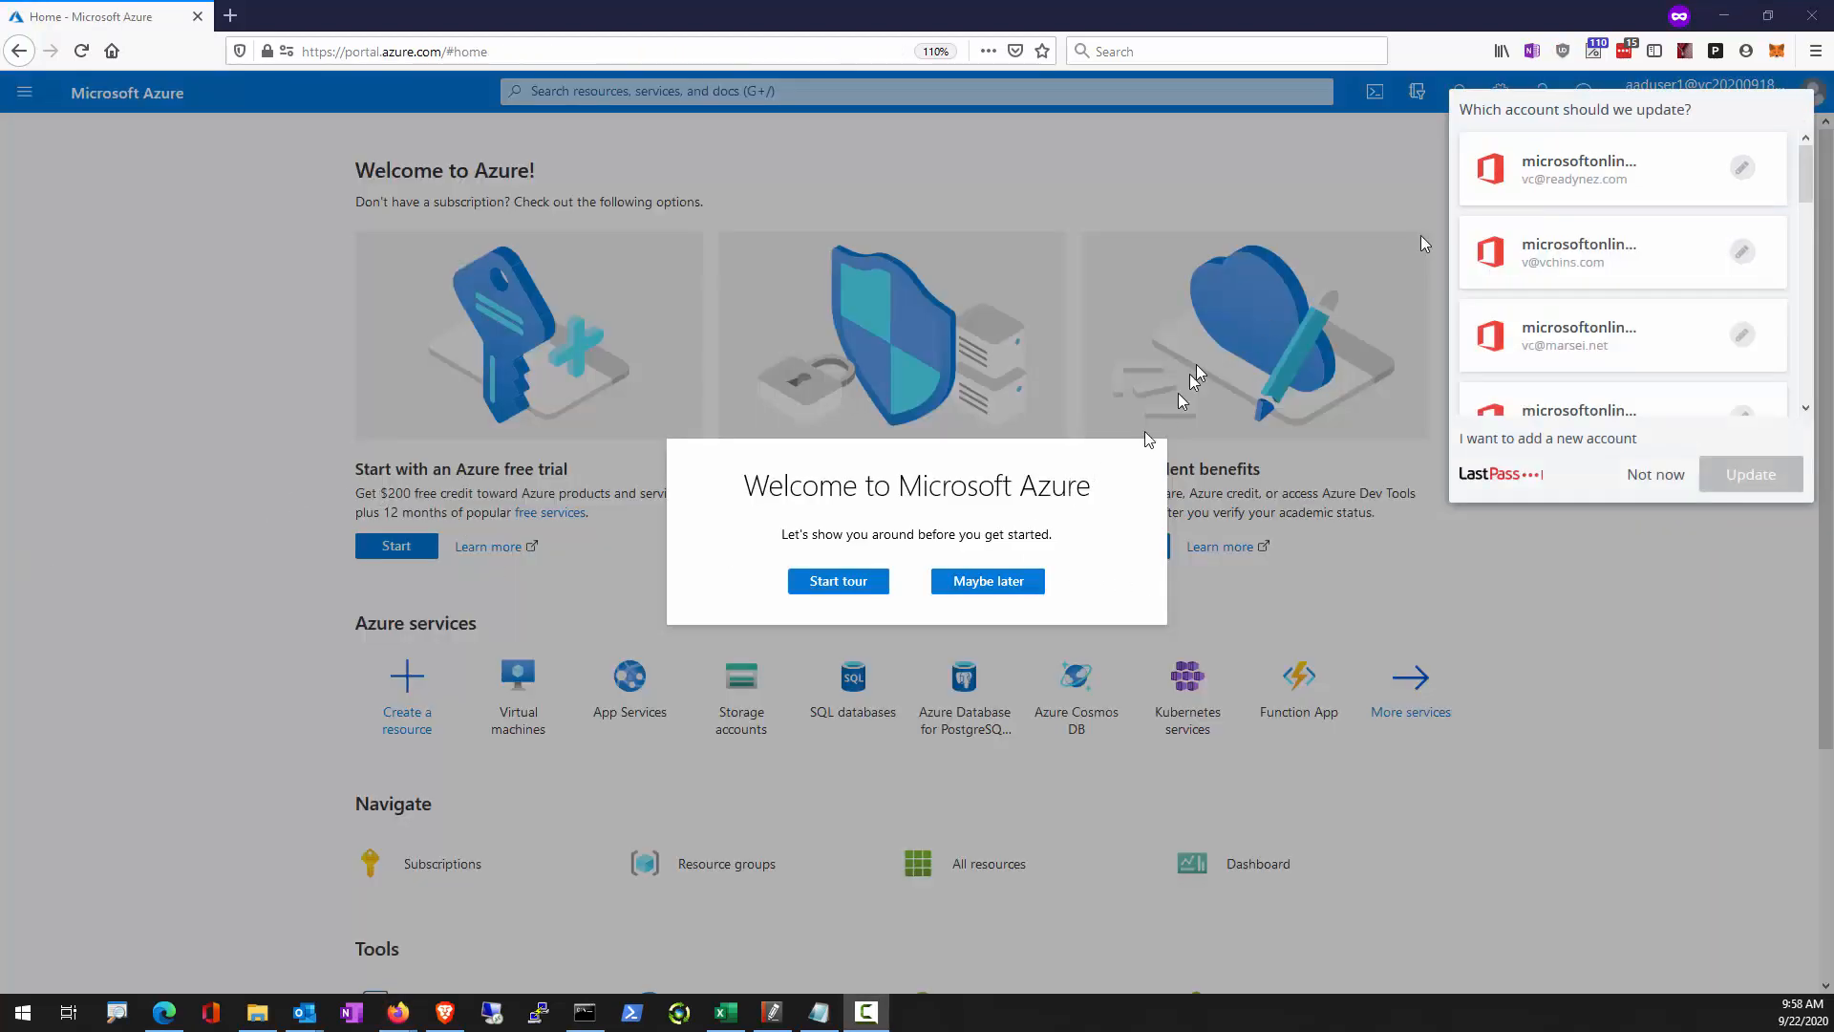
# - Dismiss the password manager prompt and welcome tour, then sign the test user out
pyautogui.click(1361, 184)
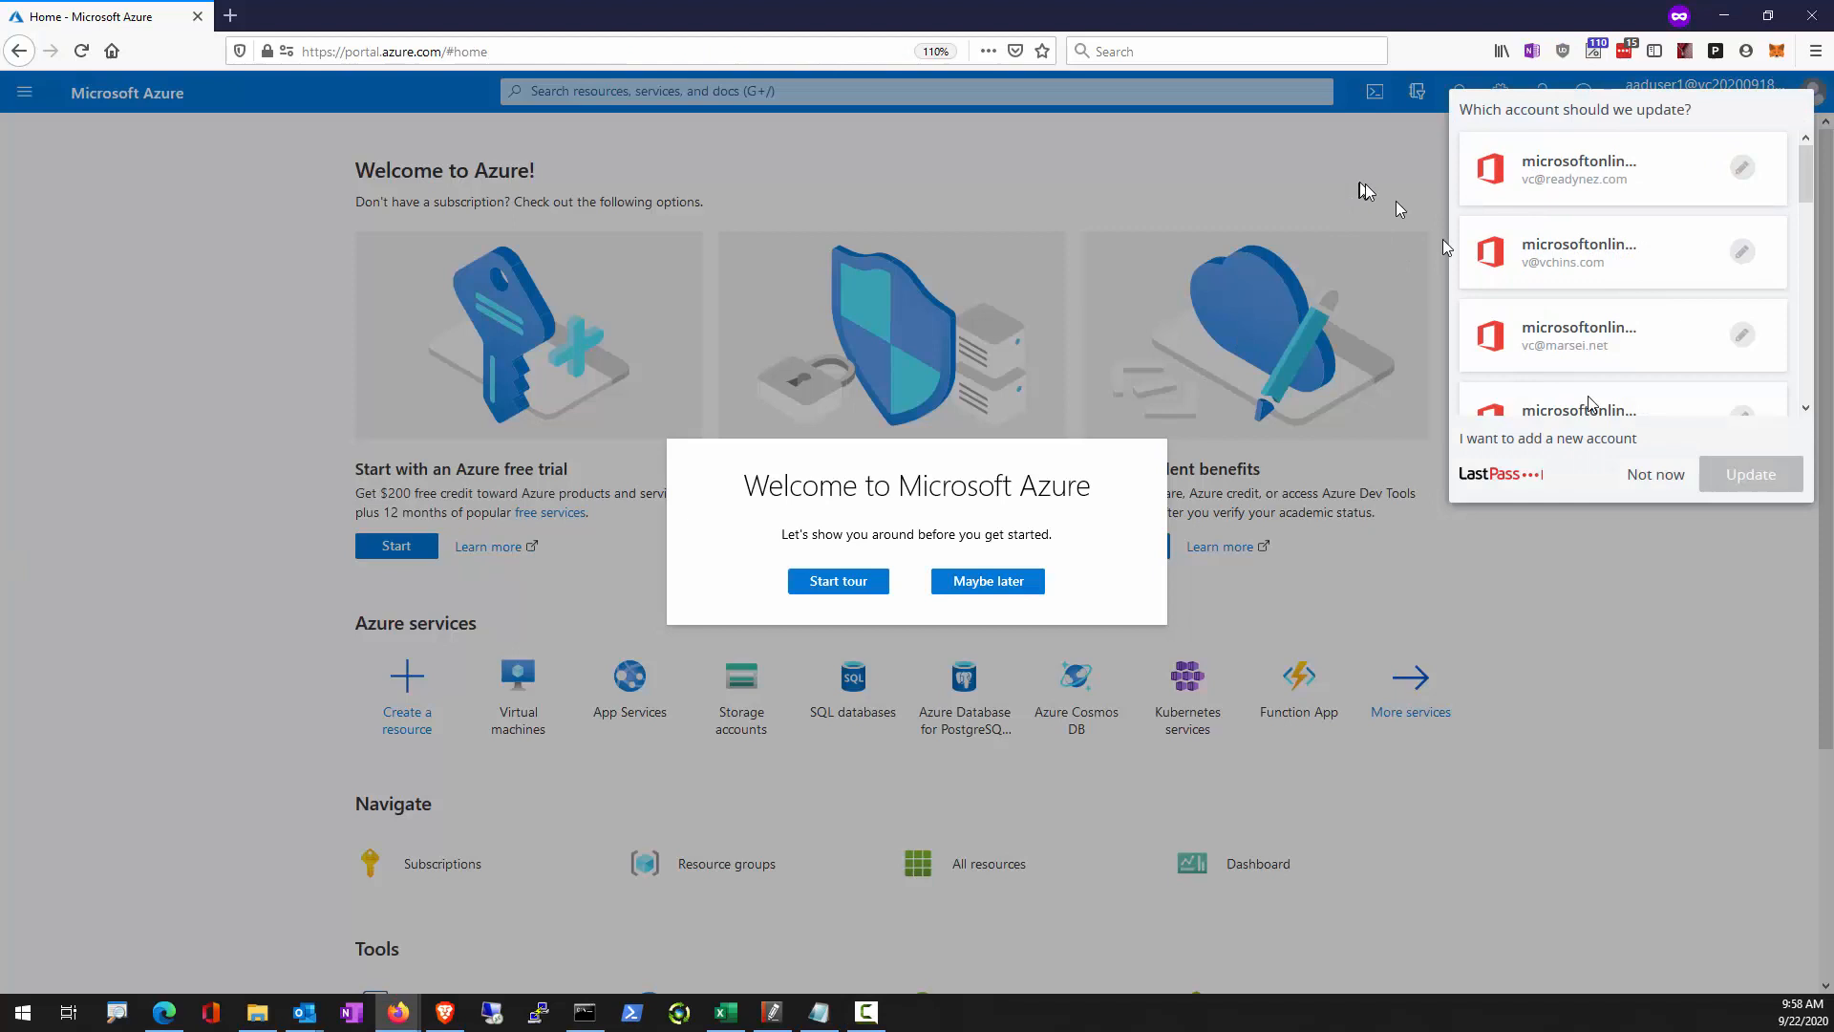
pyautogui.click(1645, 478)
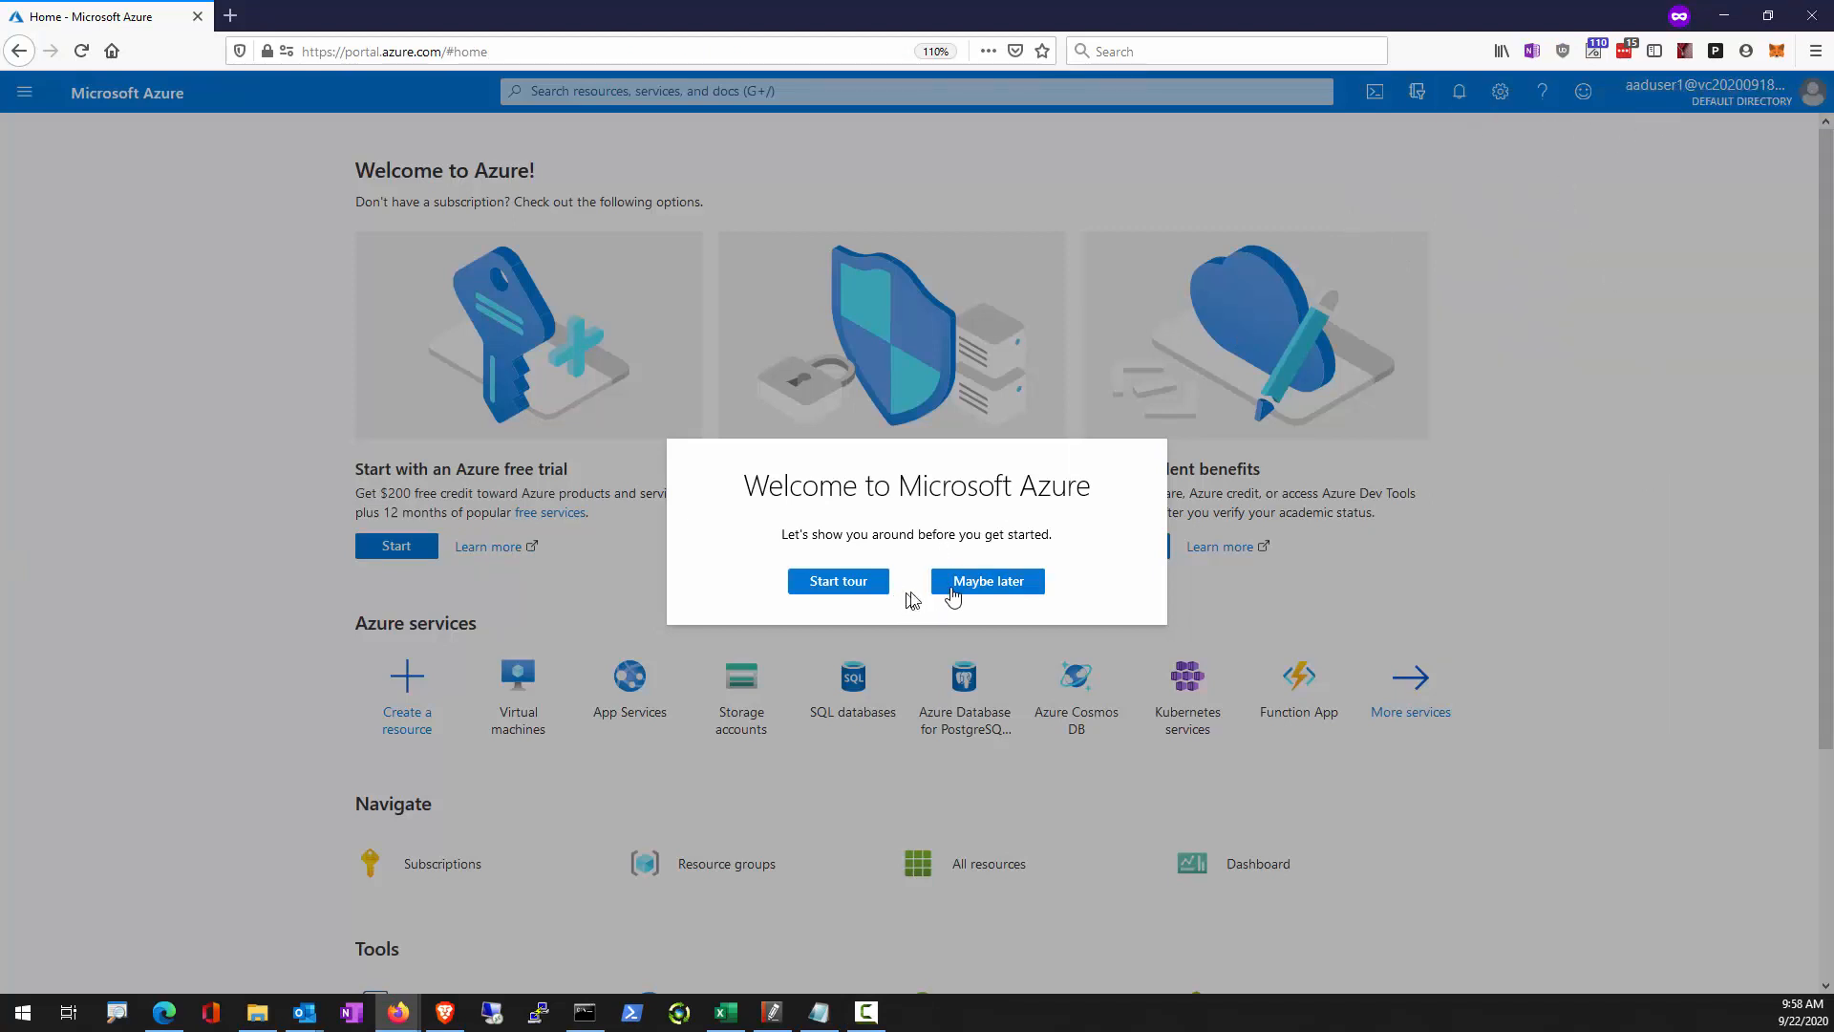
pyautogui.click(953, 583)
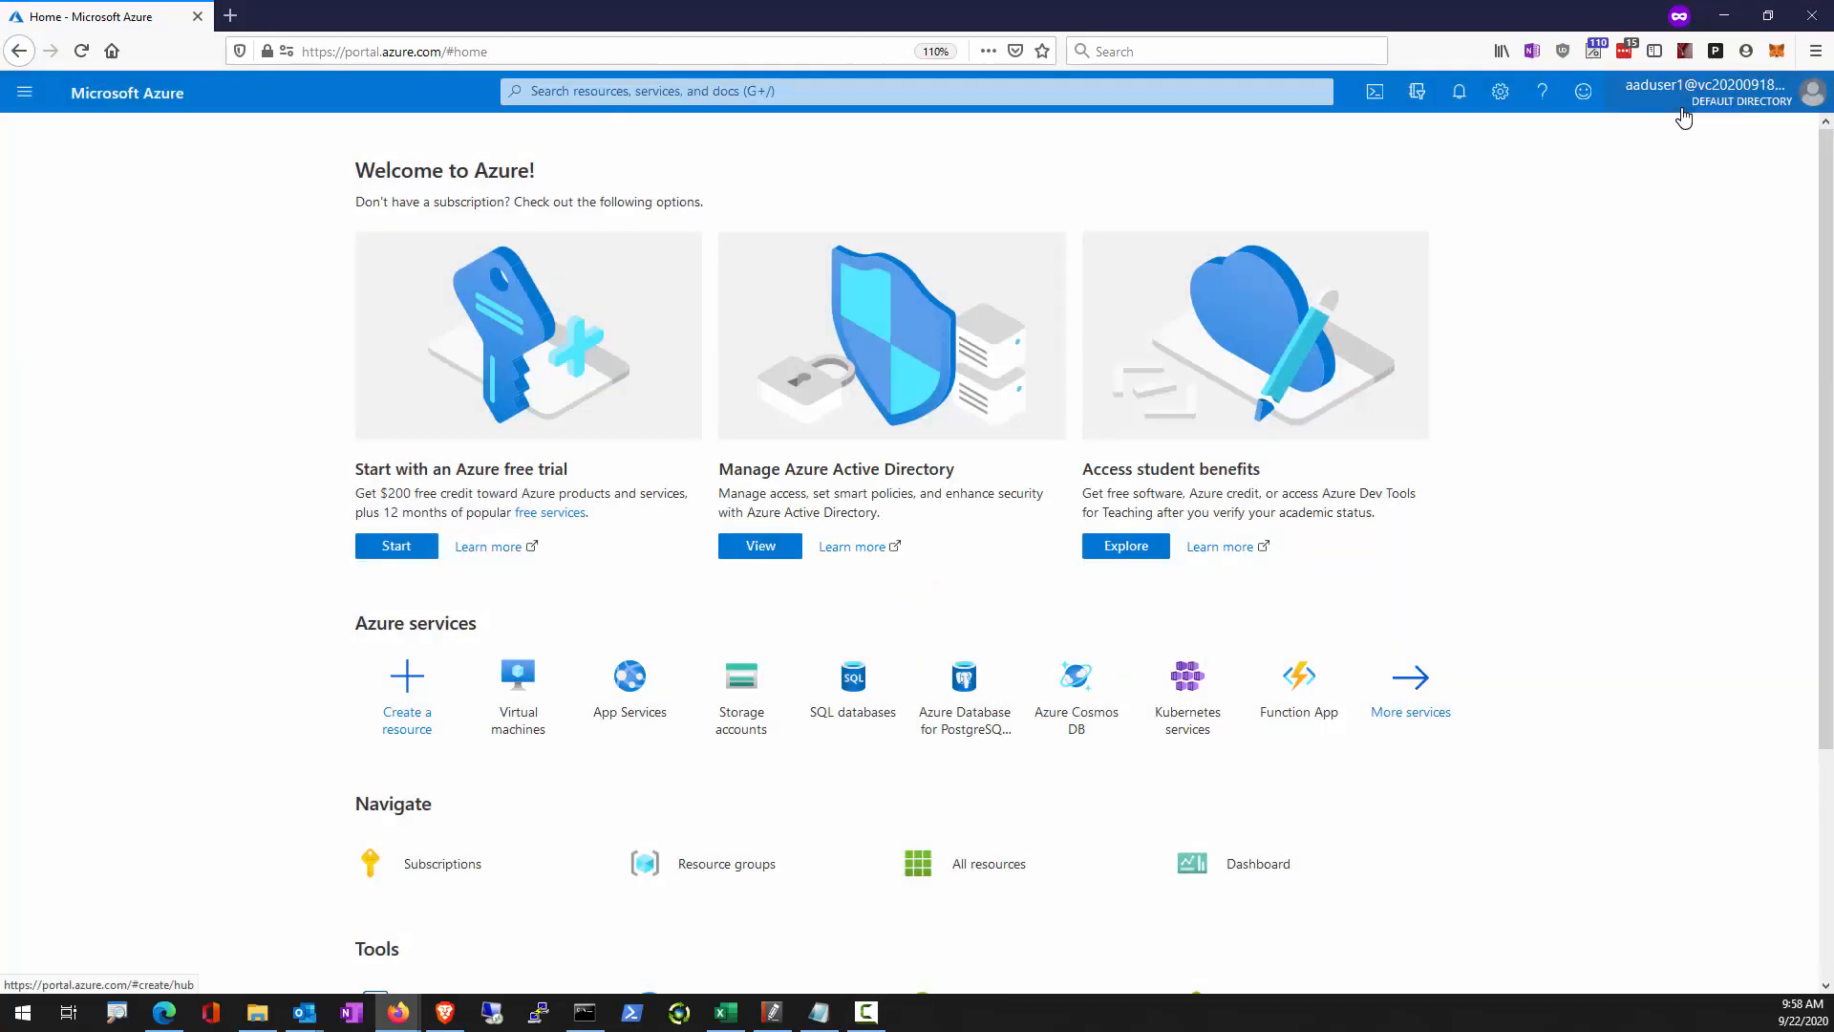
pyautogui.click(1684, 116)
pyautogui.click(1792, 147)
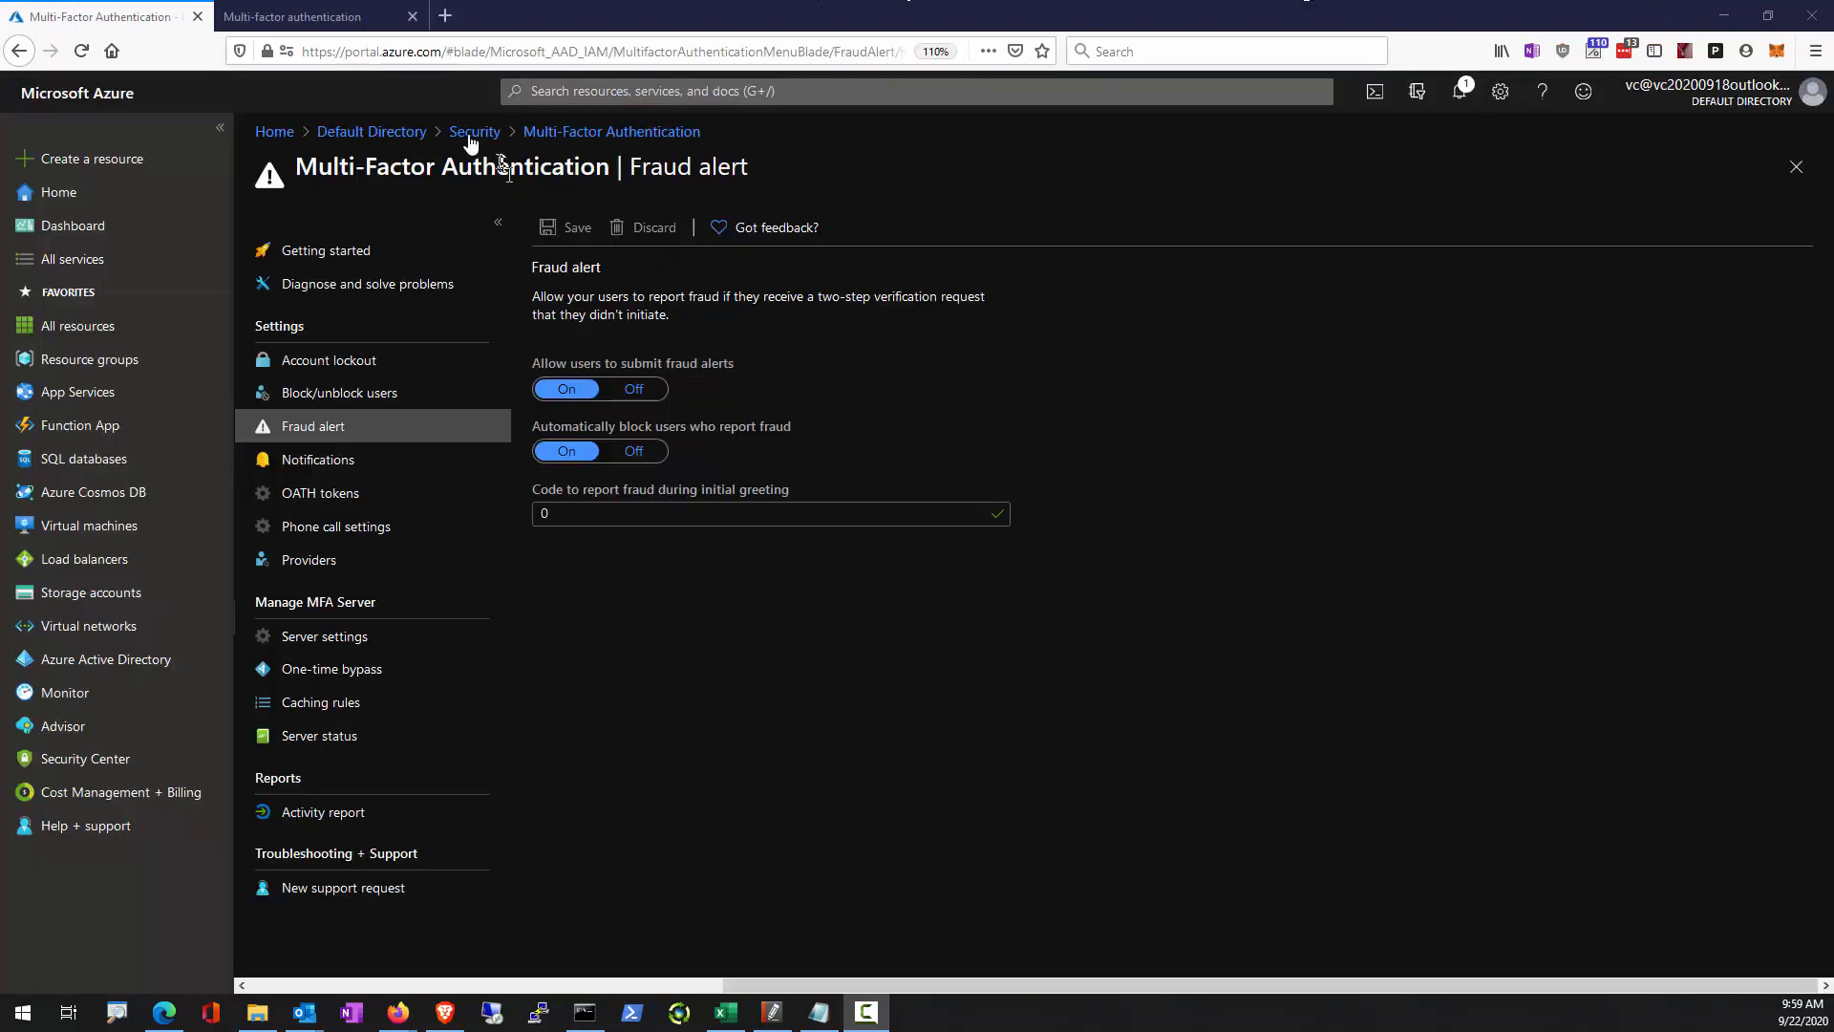
# - From Security > Conditional Access, start a new policy named AZ500Policy1
pyautogui.click(470, 136)
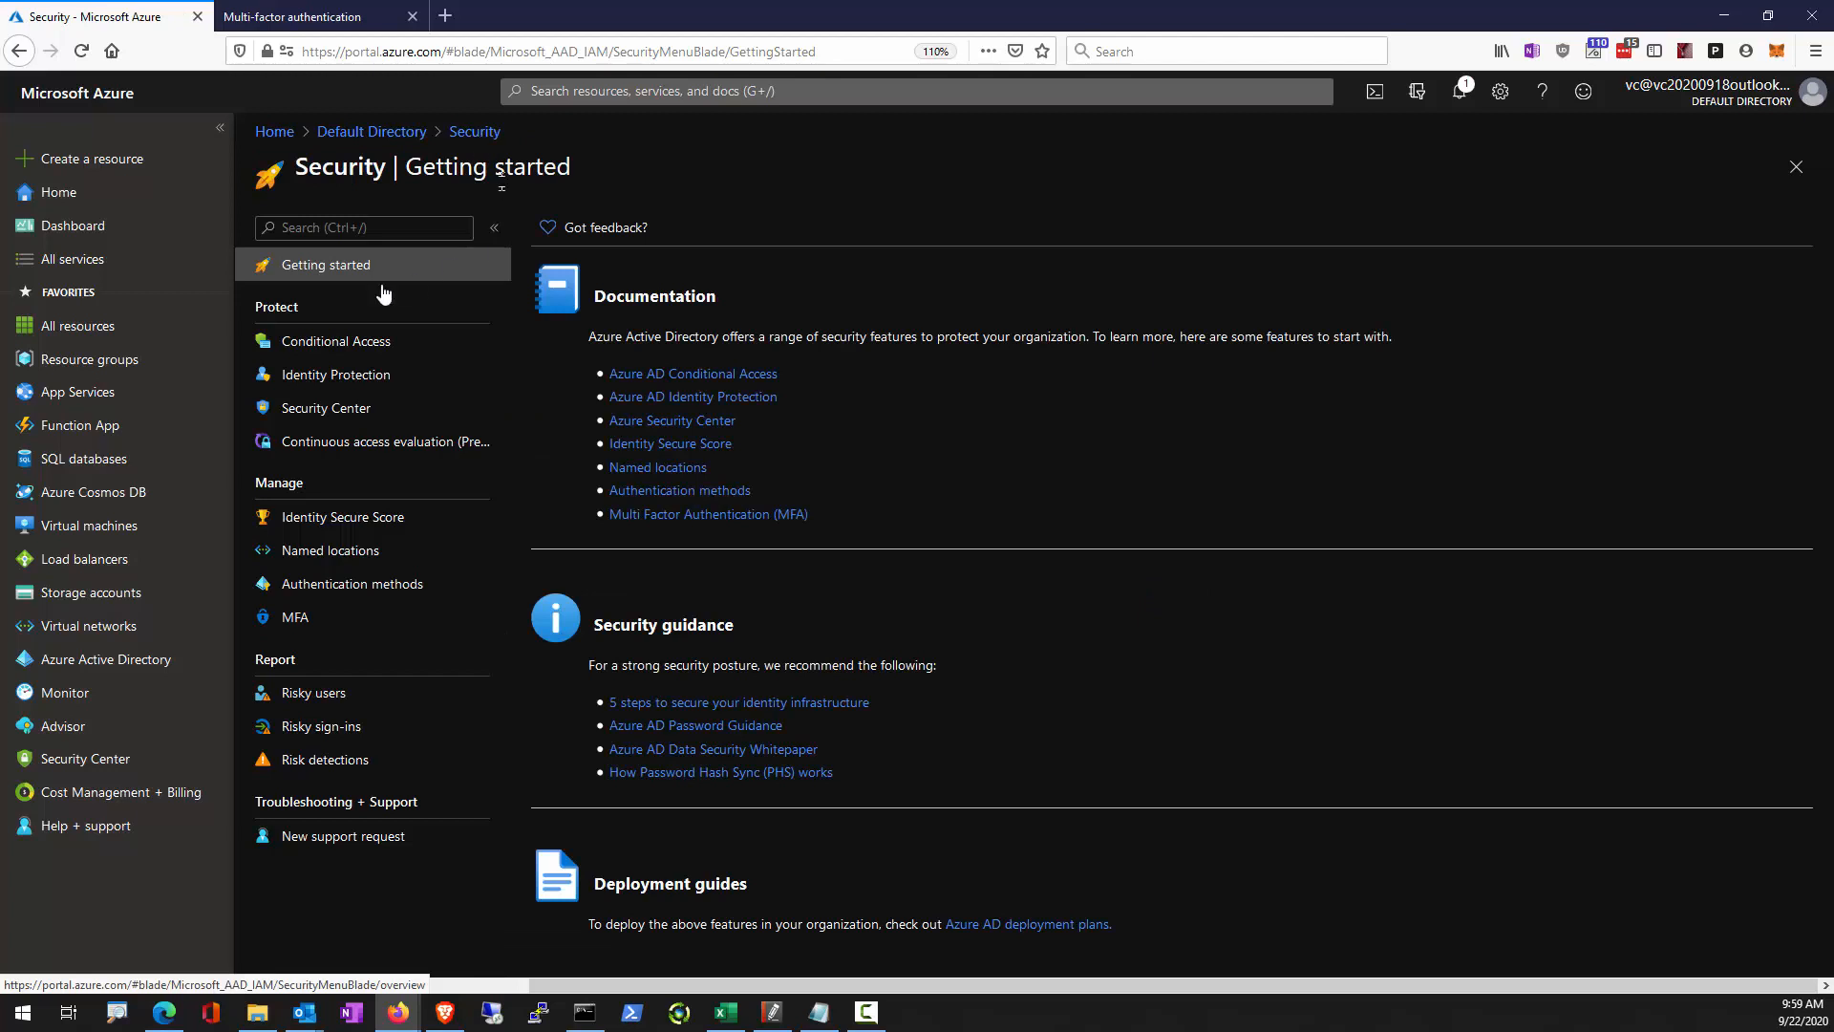
pyautogui.click(327, 344)
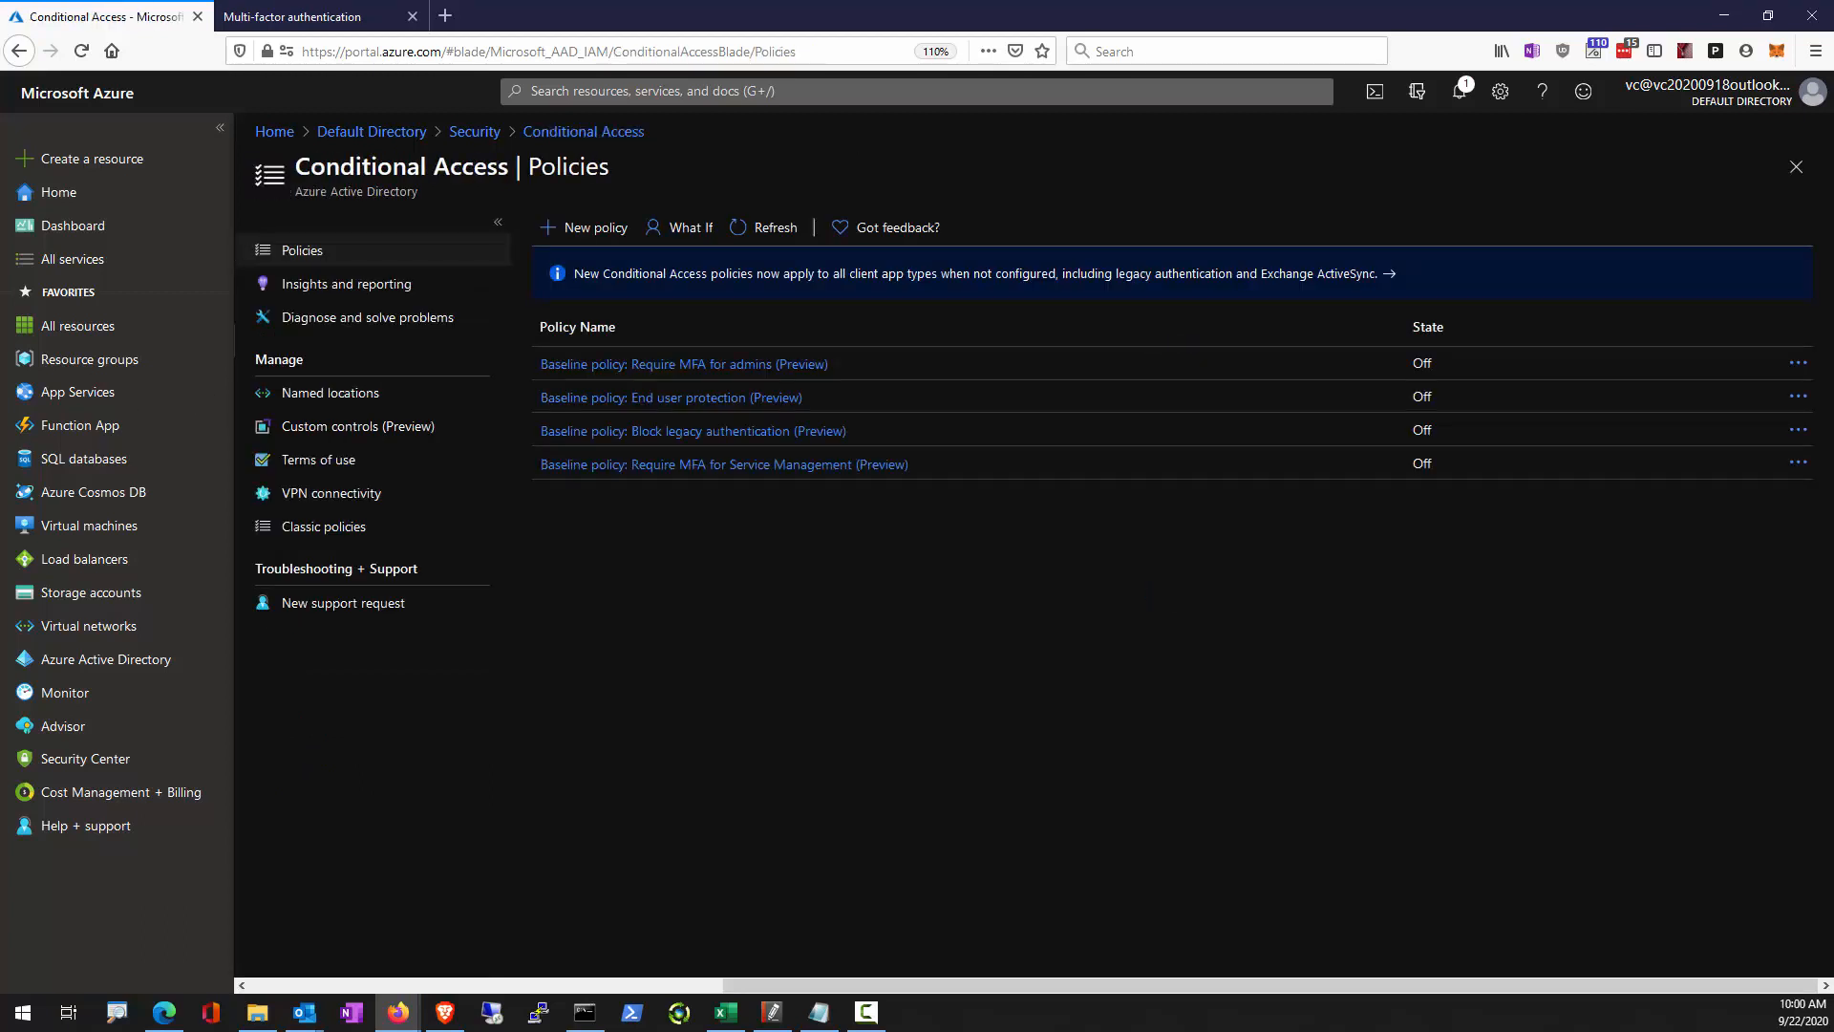
pyautogui.hotkey('alt', 'Tab')
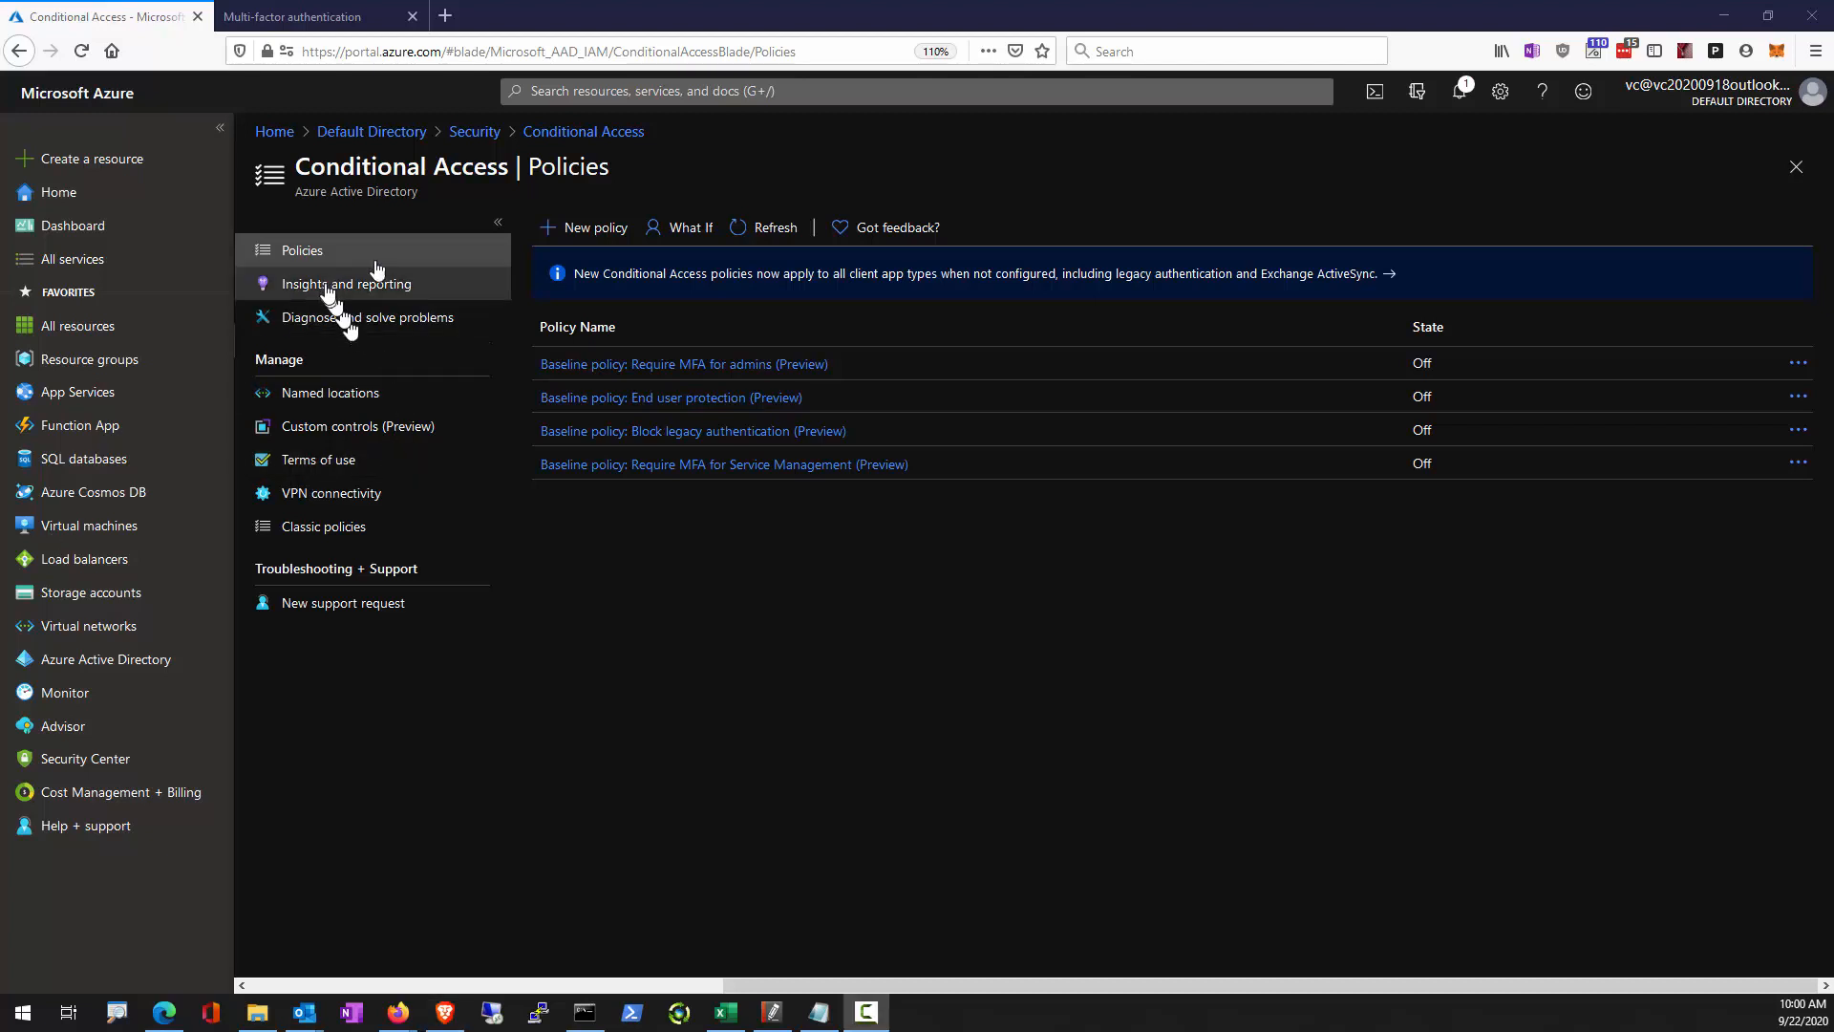
pyautogui.click(594, 232)
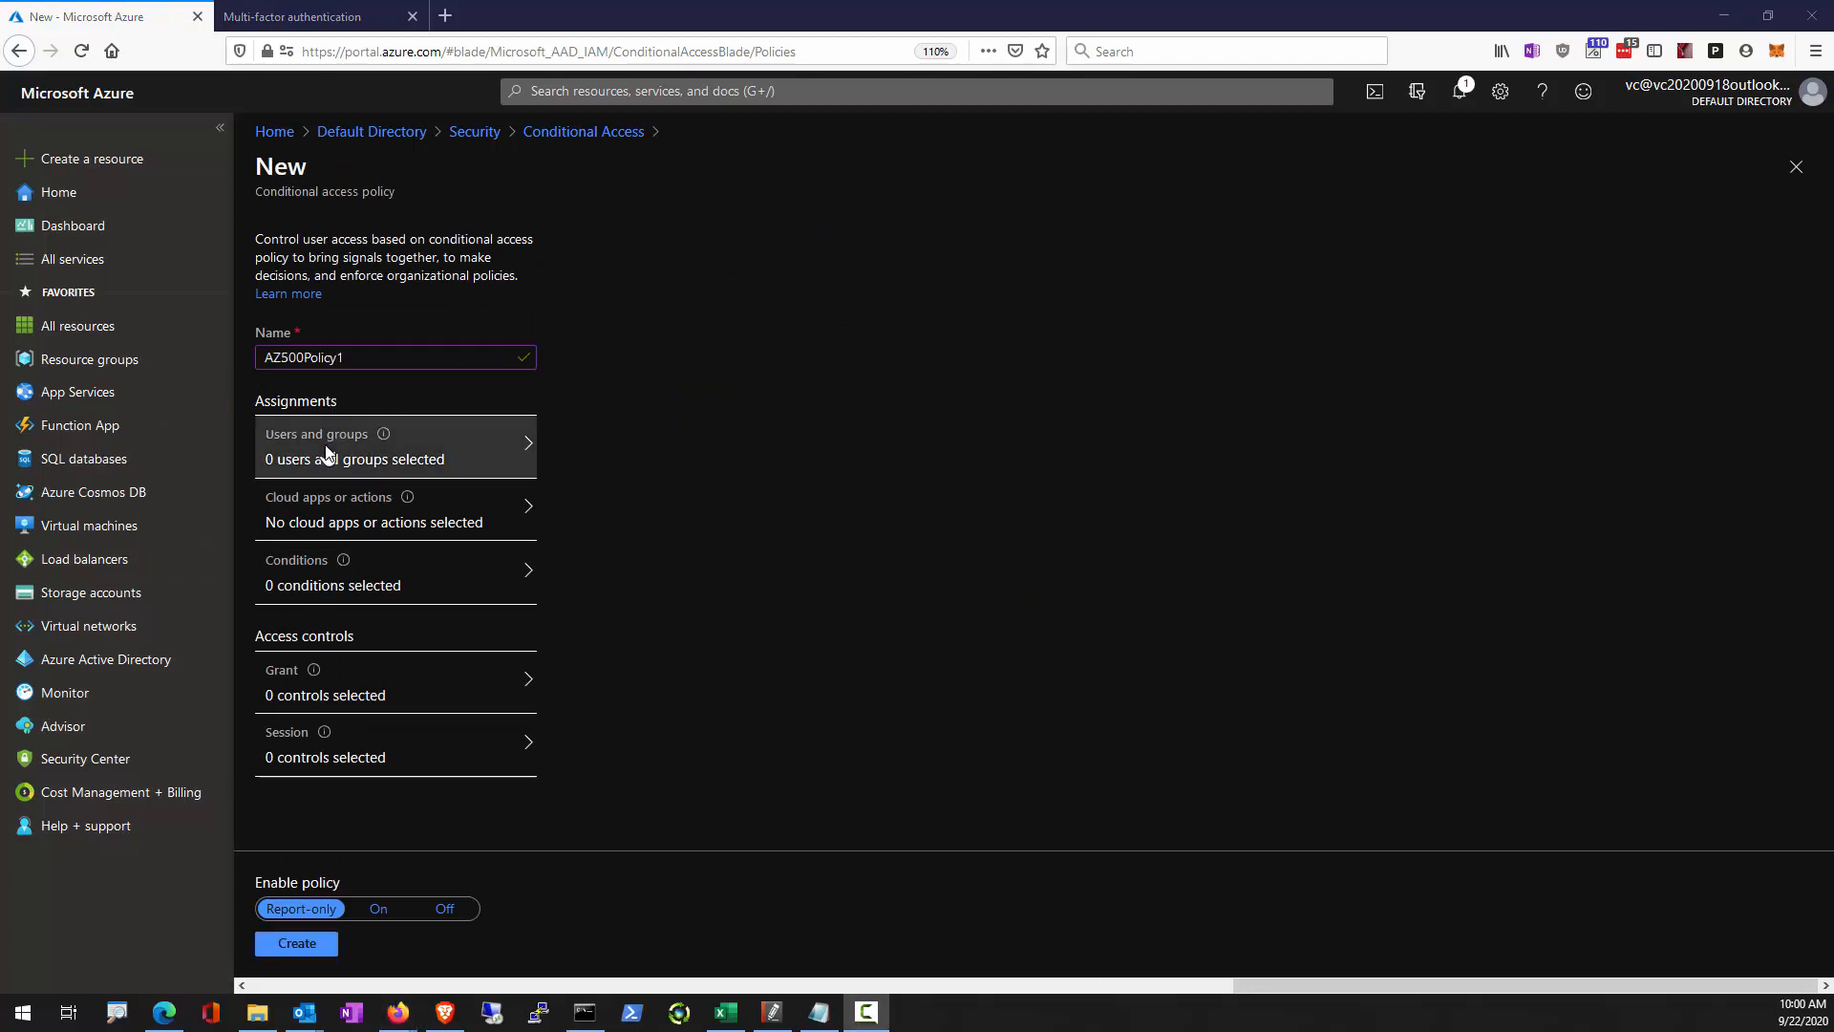
# - Include only the test user aaduser2 in AZ500Policy1's Users and groups, with no exclusions
pyautogui.click(326, 453)
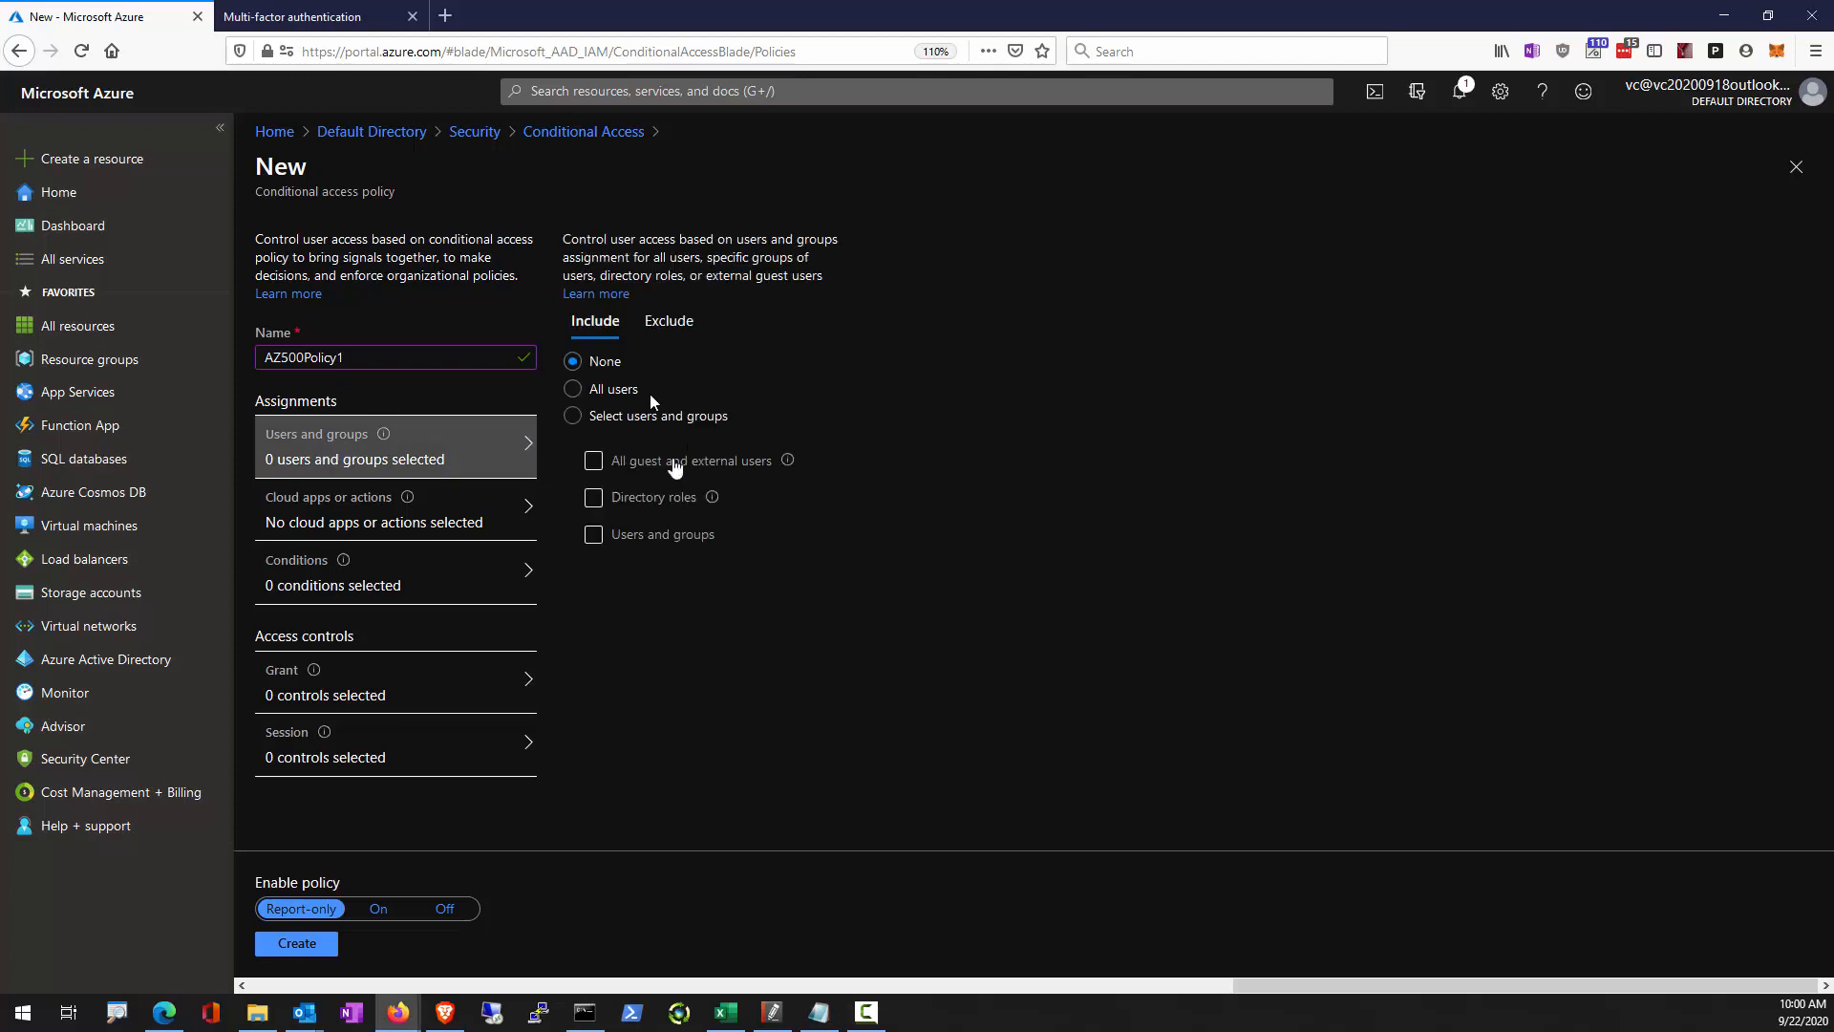
pyautogui.click(601, 418)
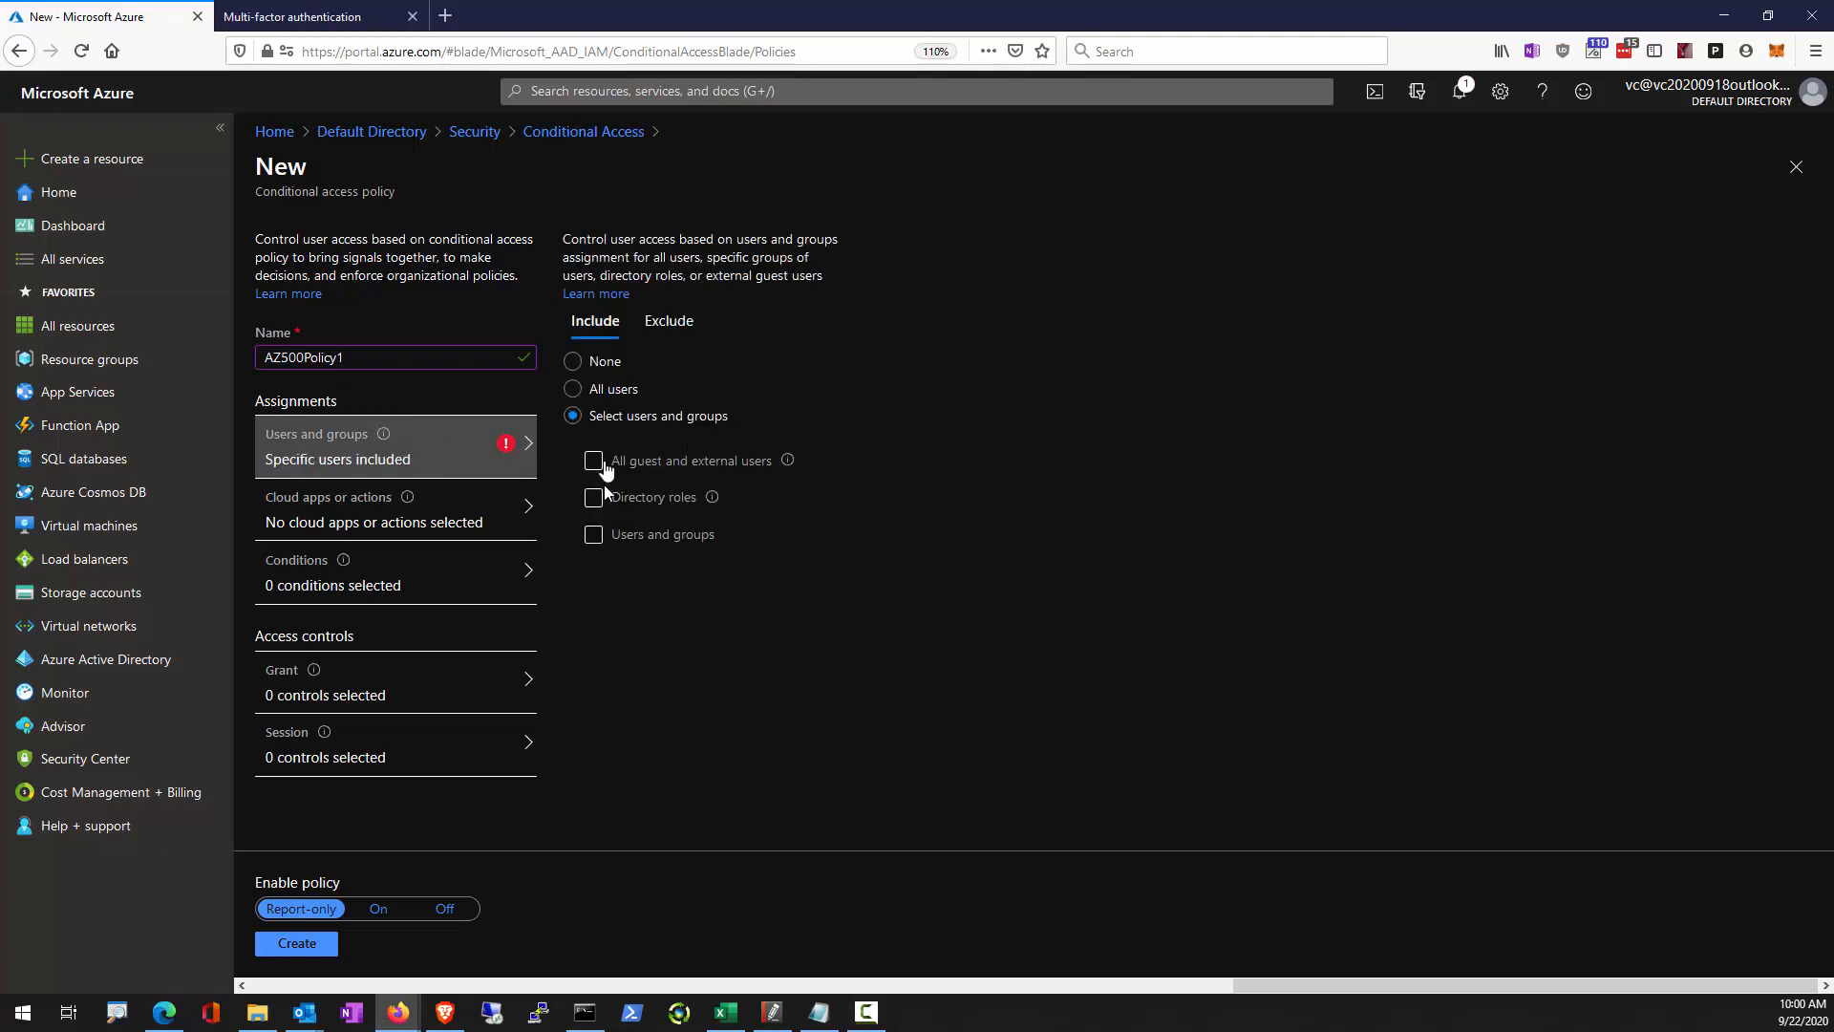
pyautogui.click(598, 533)
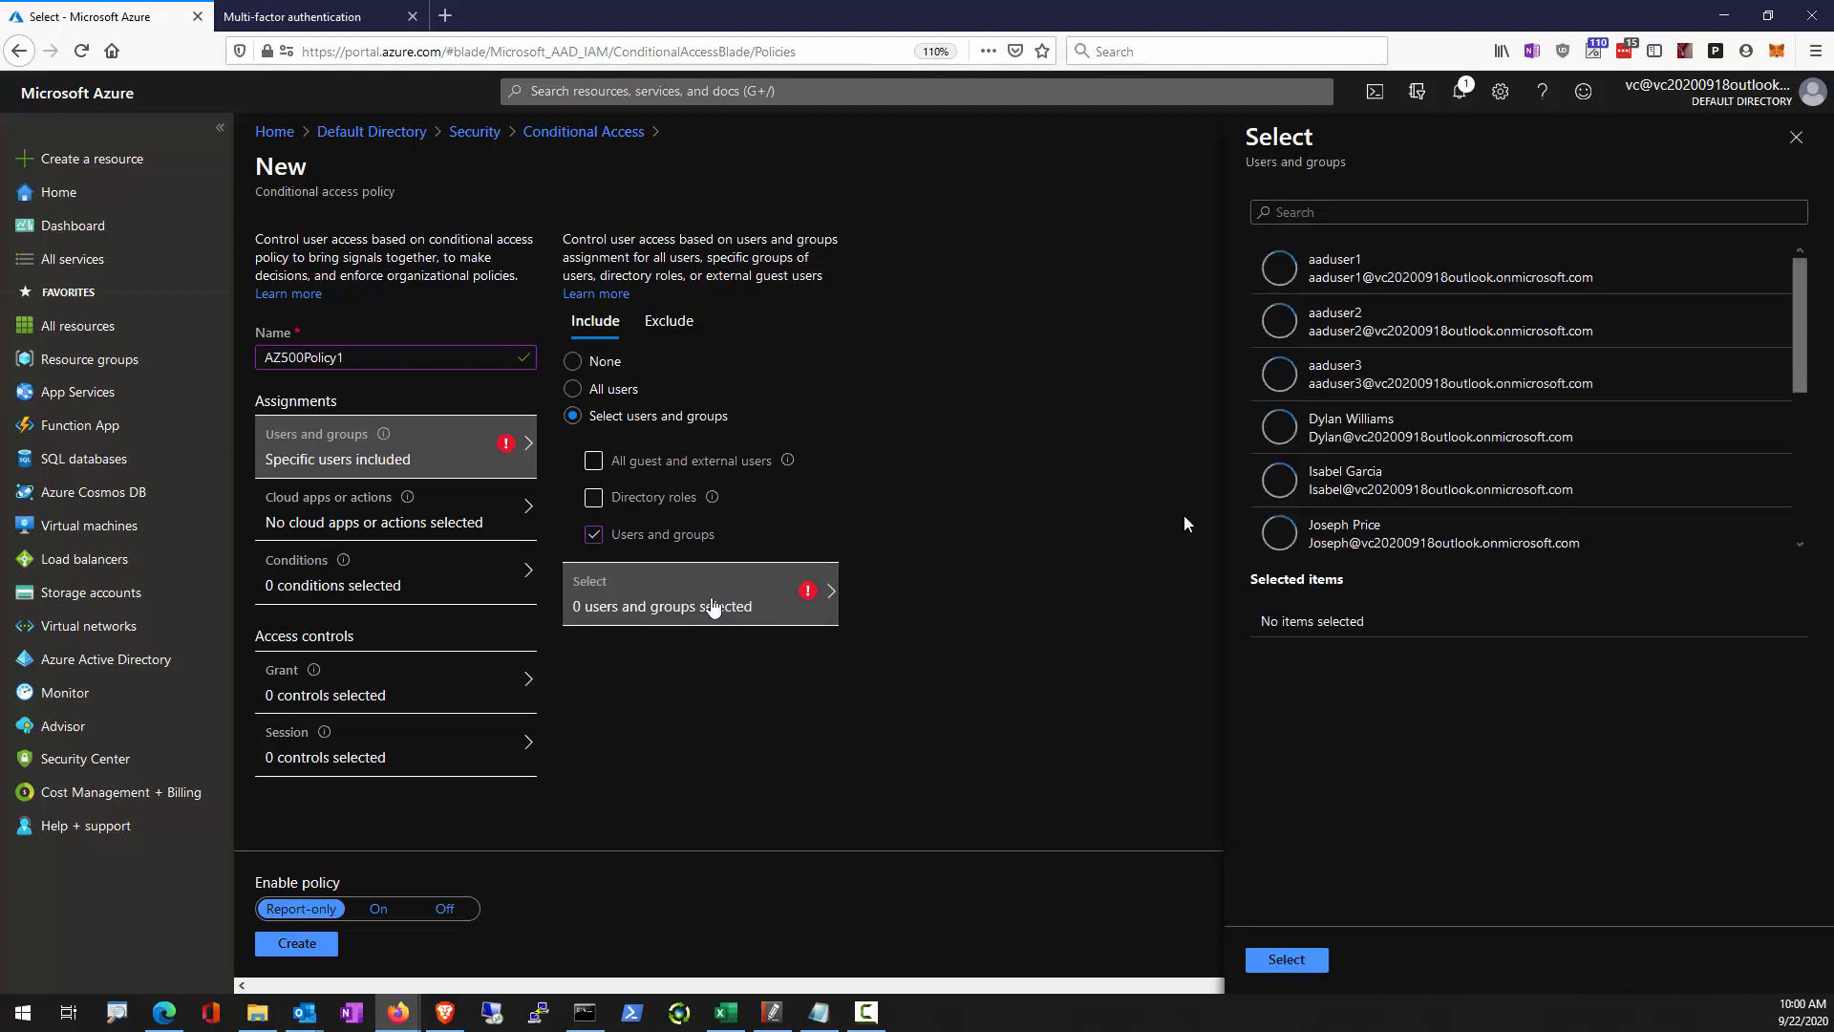
pyautogui.click(1390, 335)
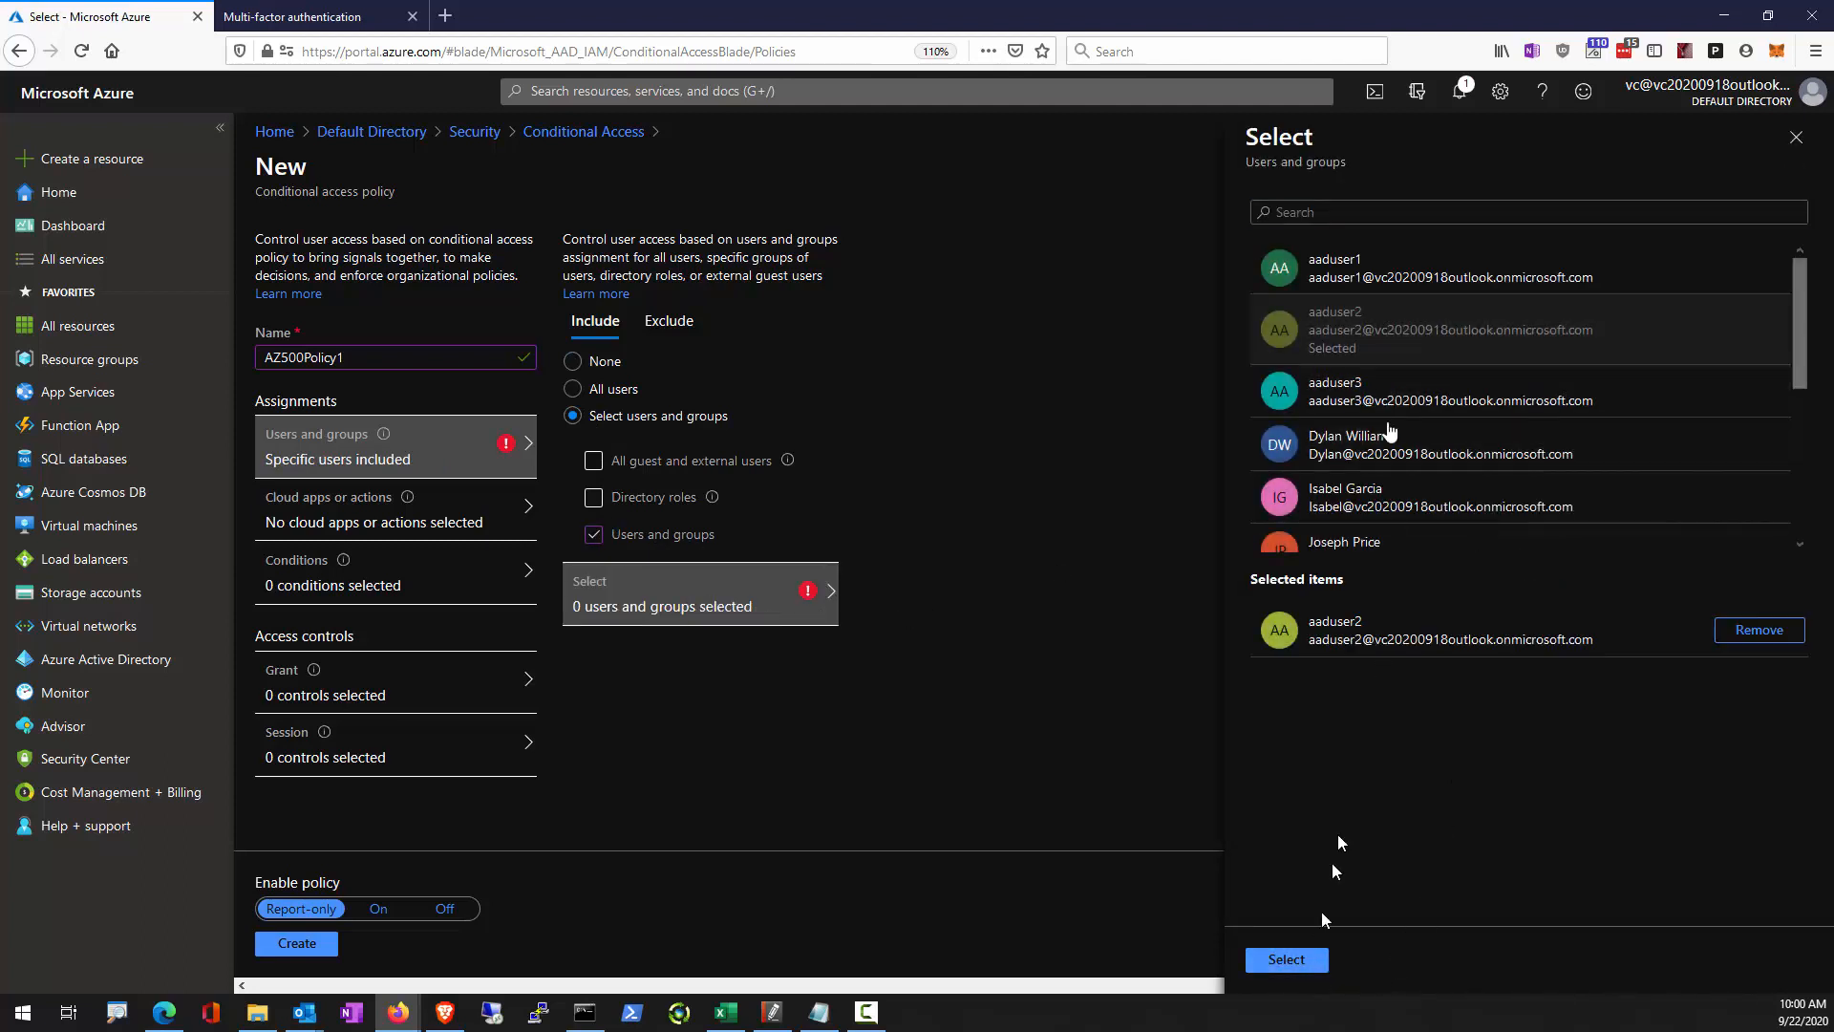
pyautogui.click(1290, 960)
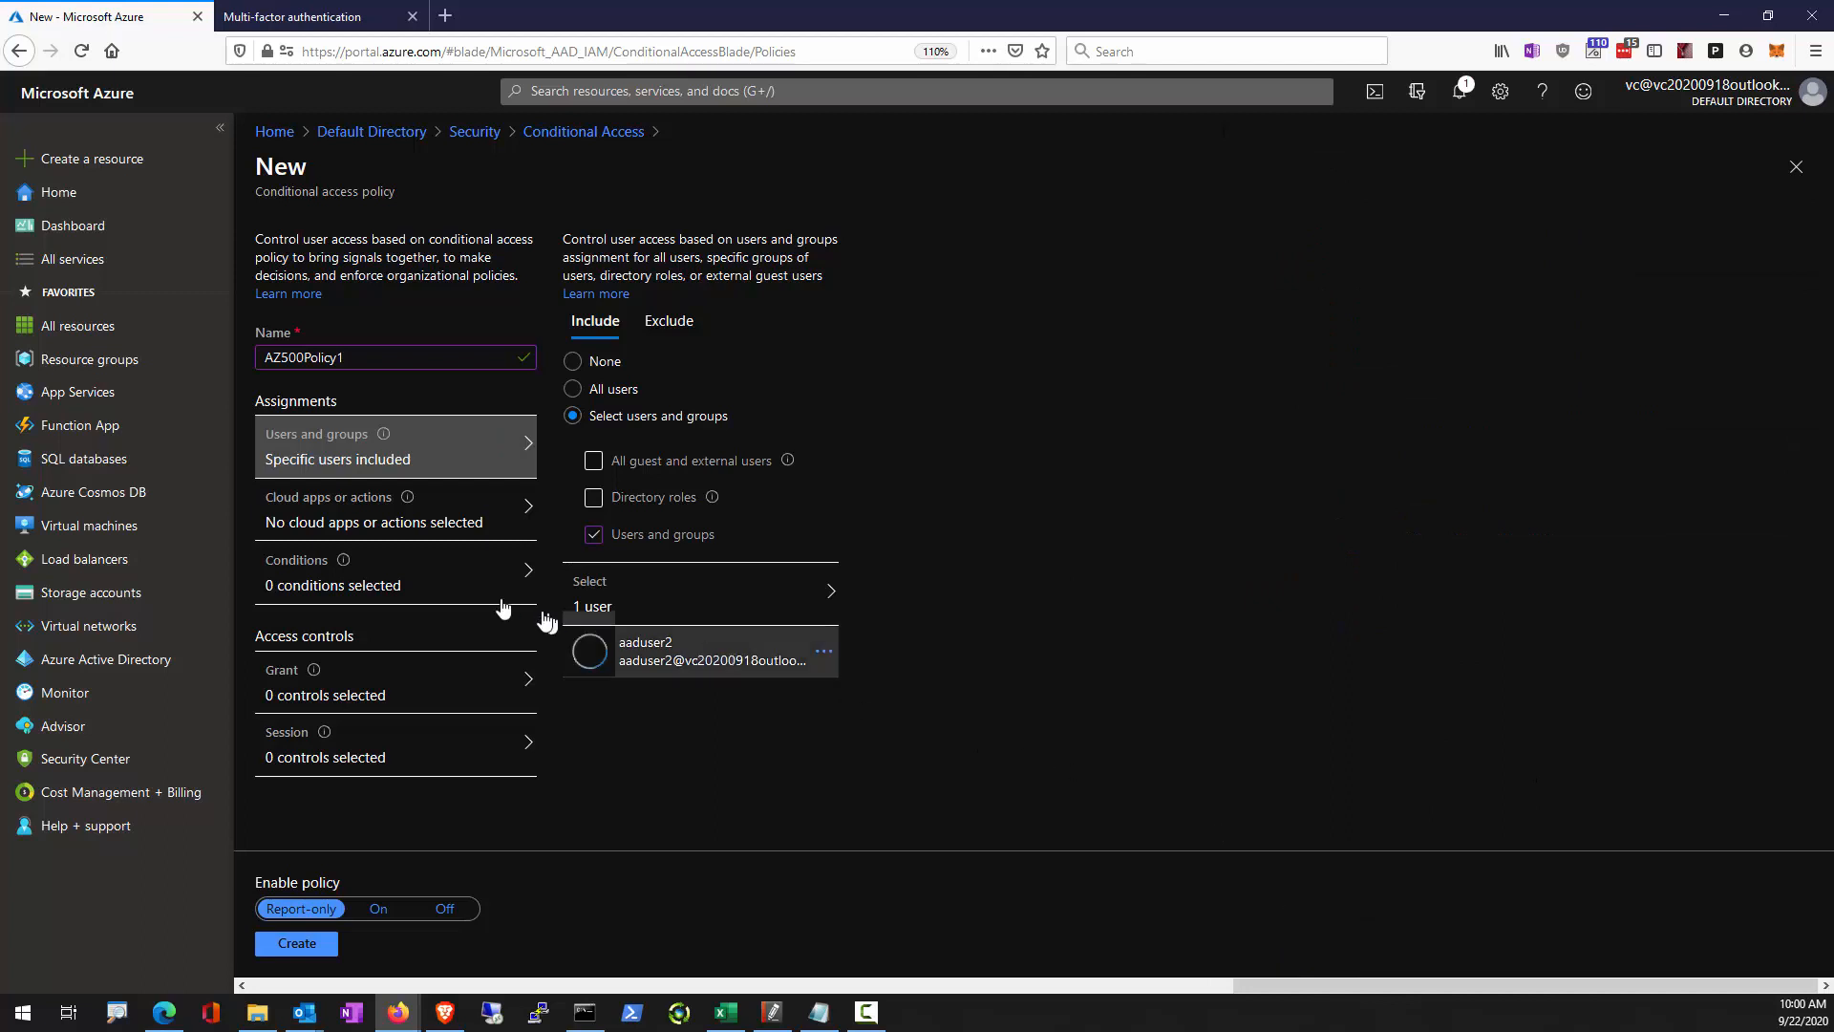
pyautogui.click(679, 329)
pyautogui.click(619, 327)
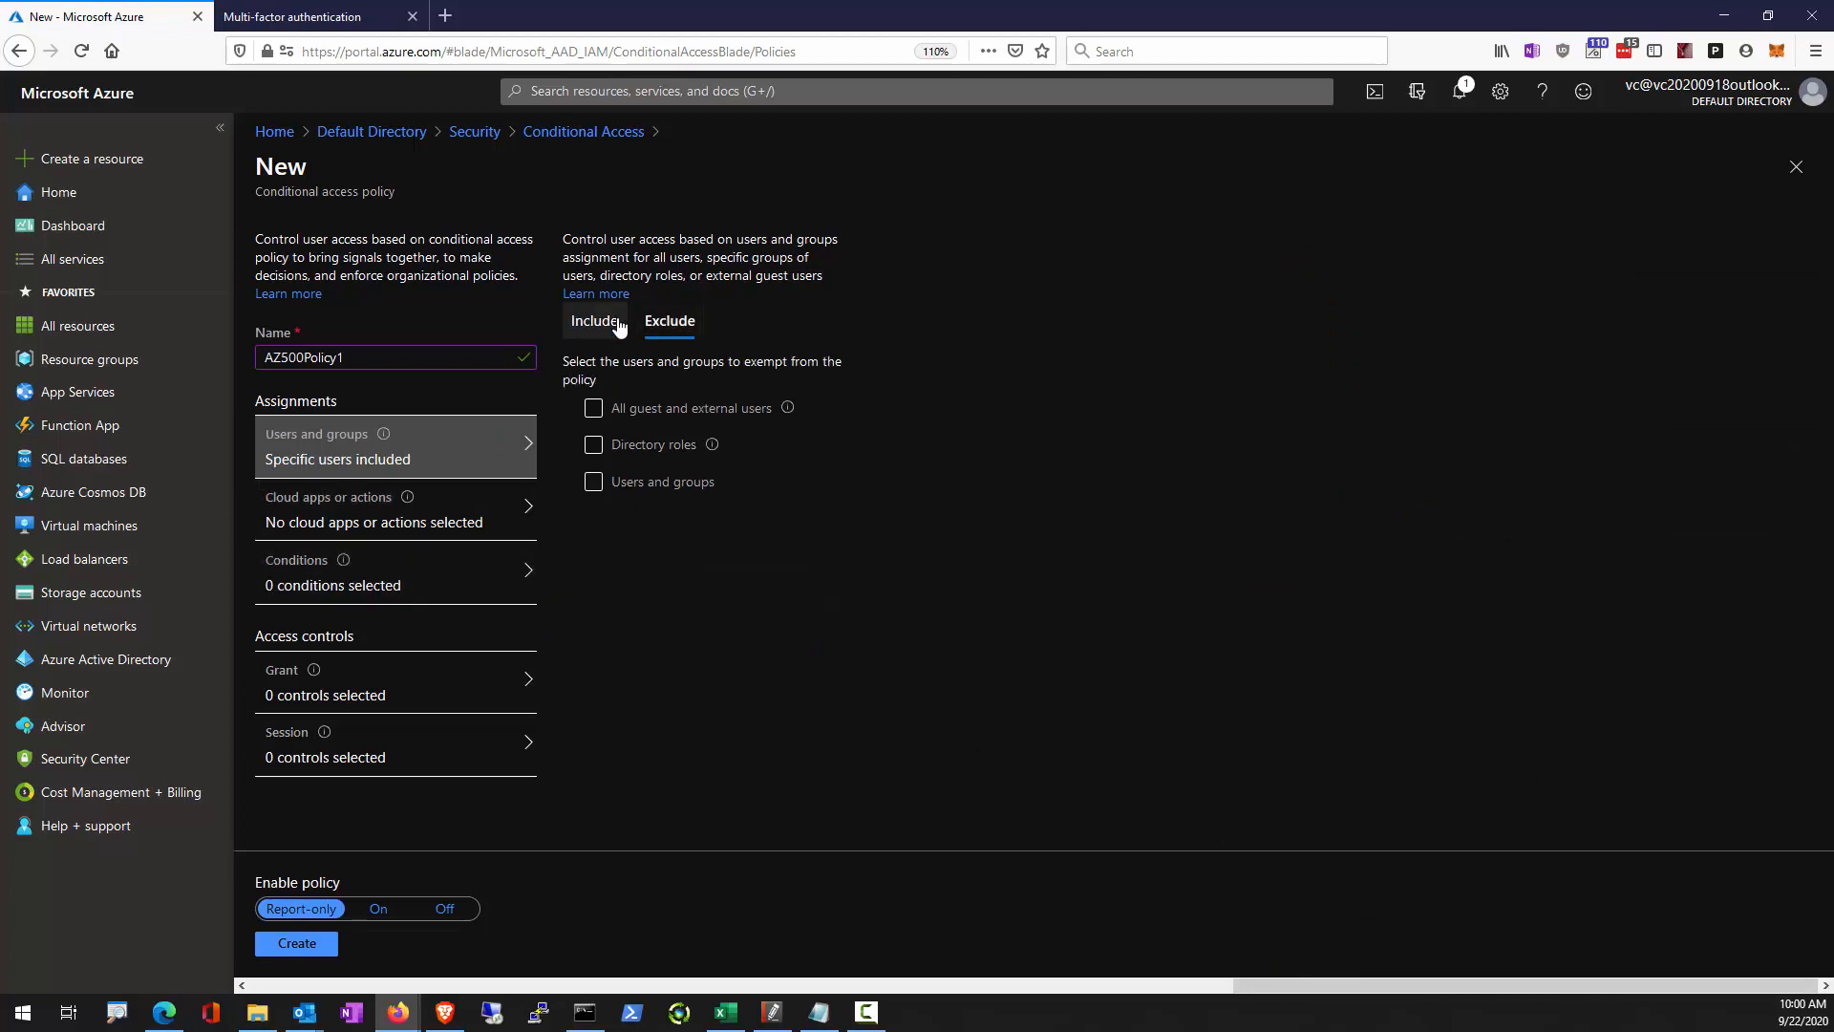
# - Set AZ500Policy1's cloud apps to Select apps with only Microsoft Azure Management chosen
pyautogui.click(391, 535)
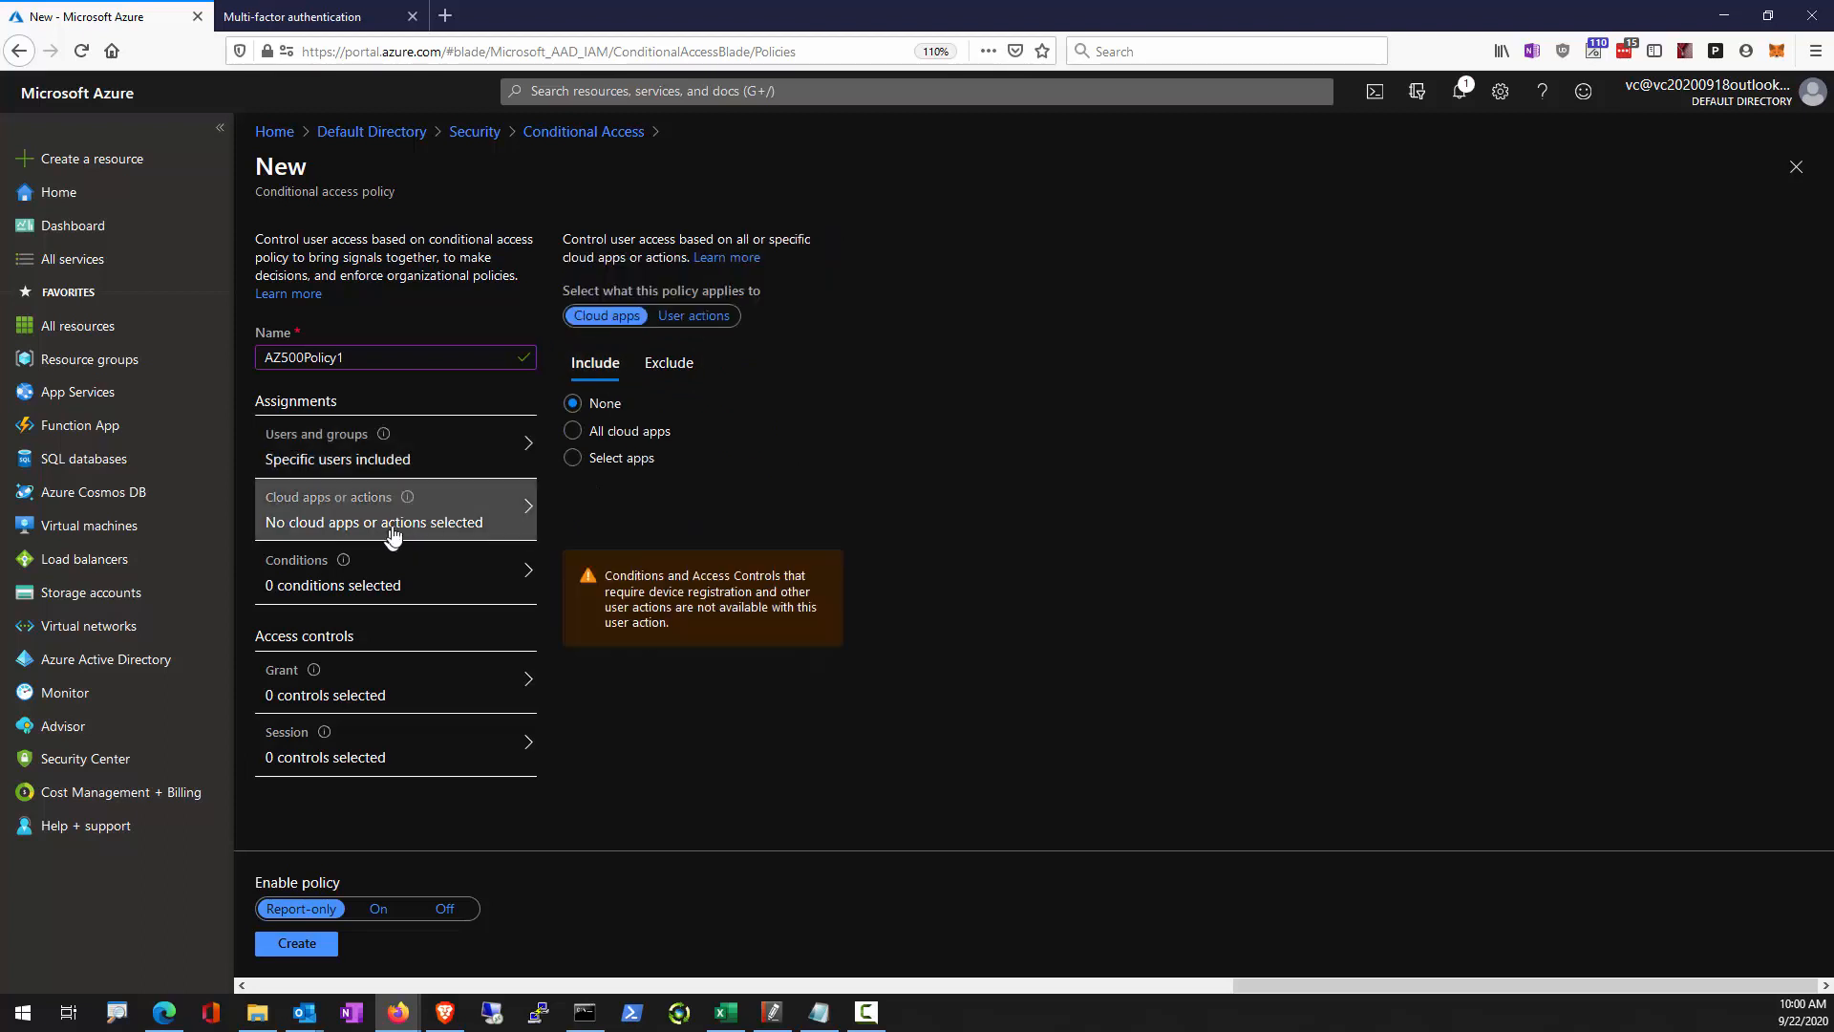
pyautogui.click(644, 462)
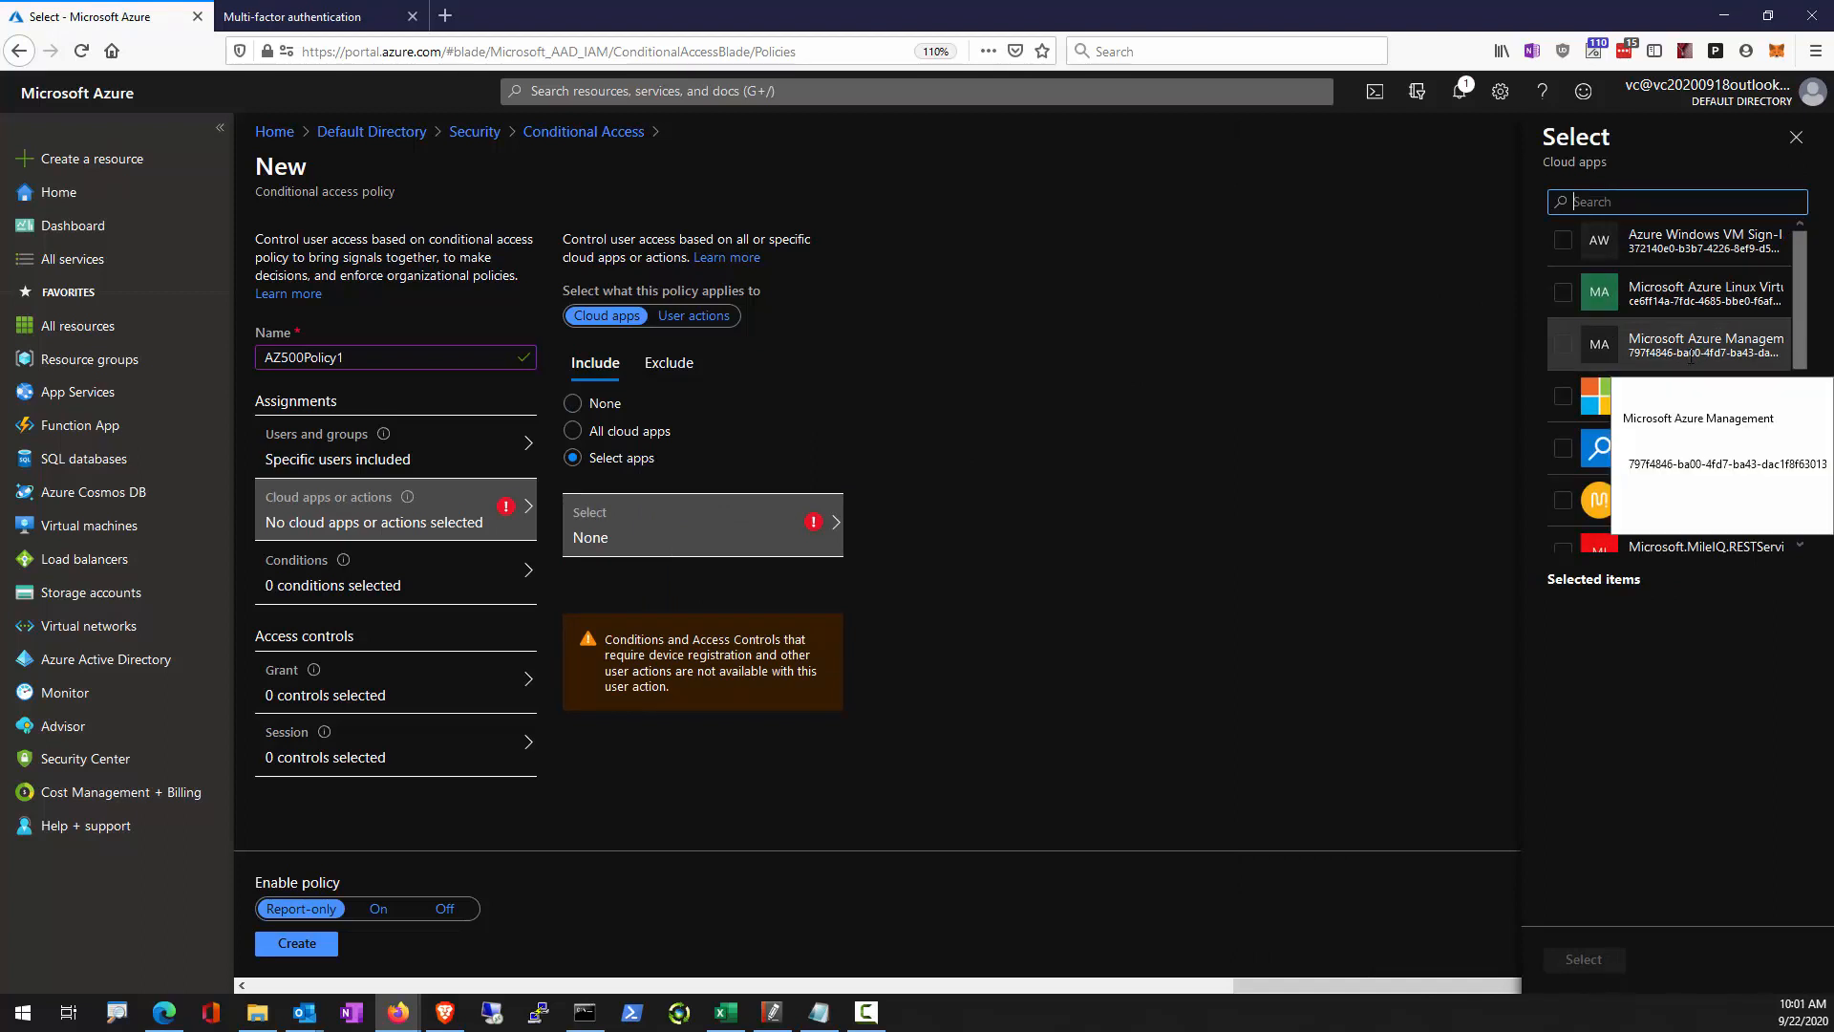
pyautogui.click(1691, 357)
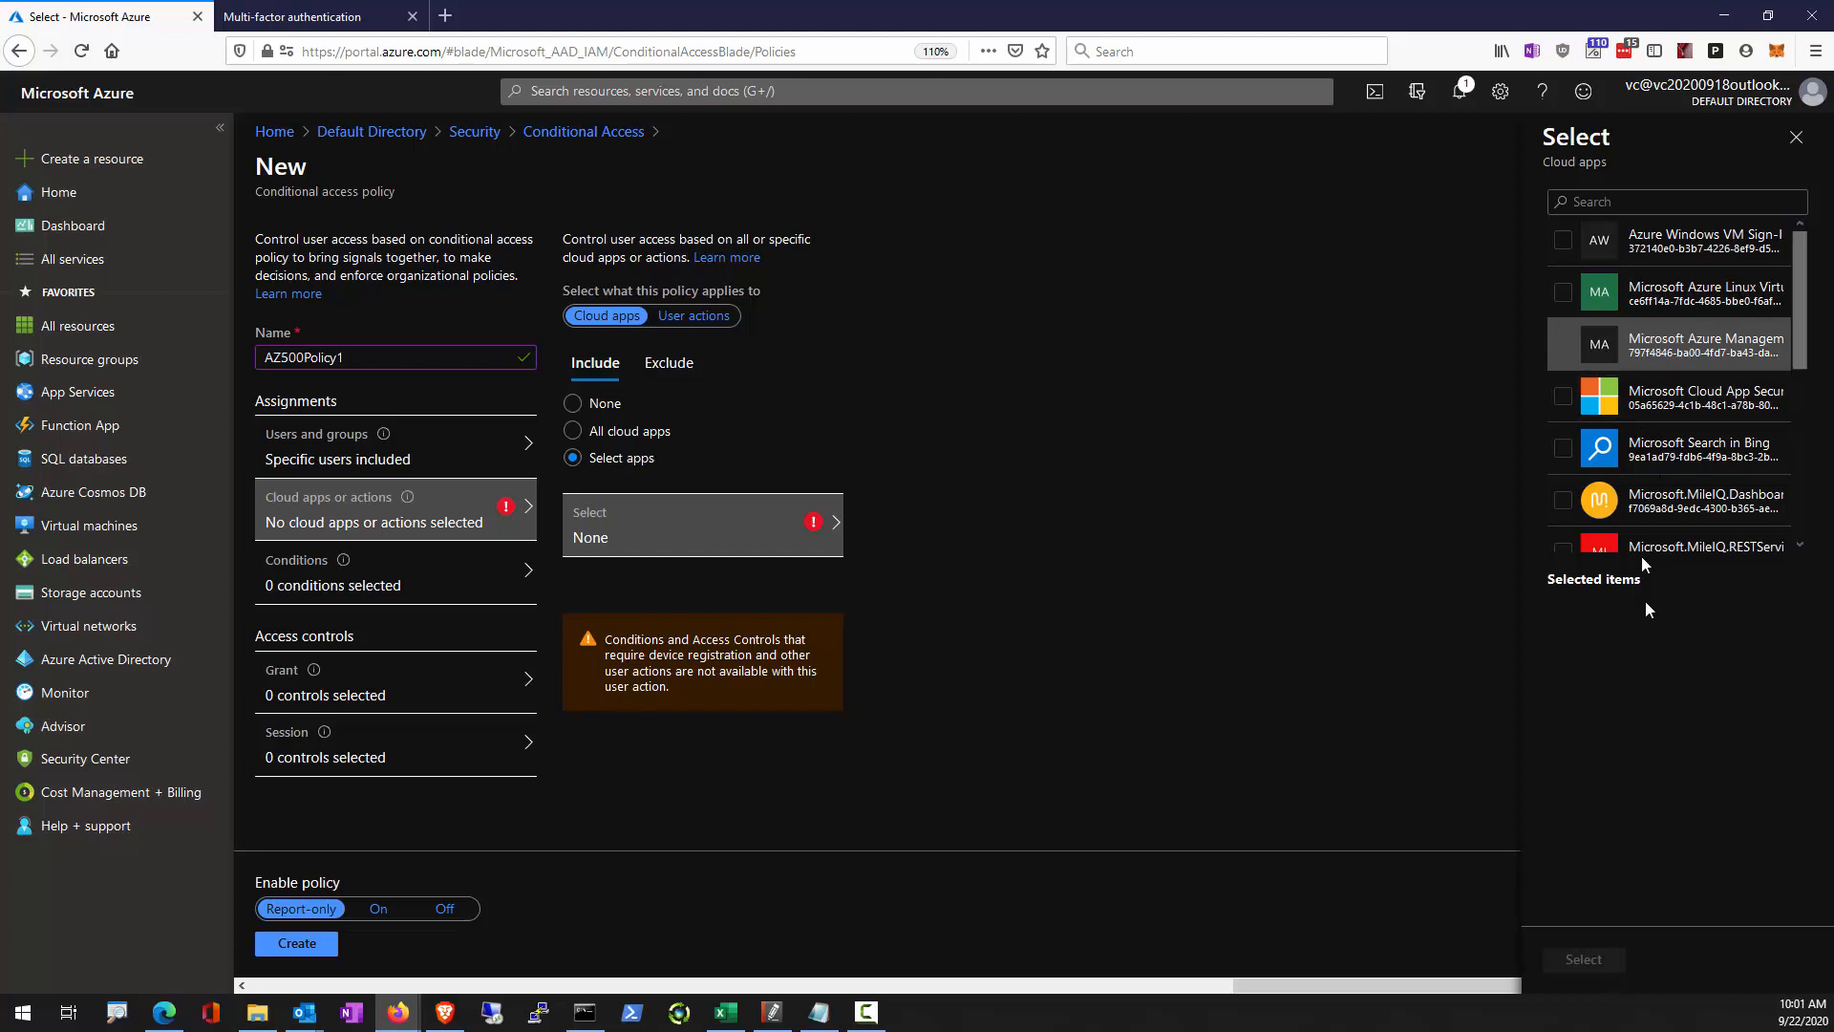
pyautogui.click(1561, 346)
pyautogui.click(1575, 959)
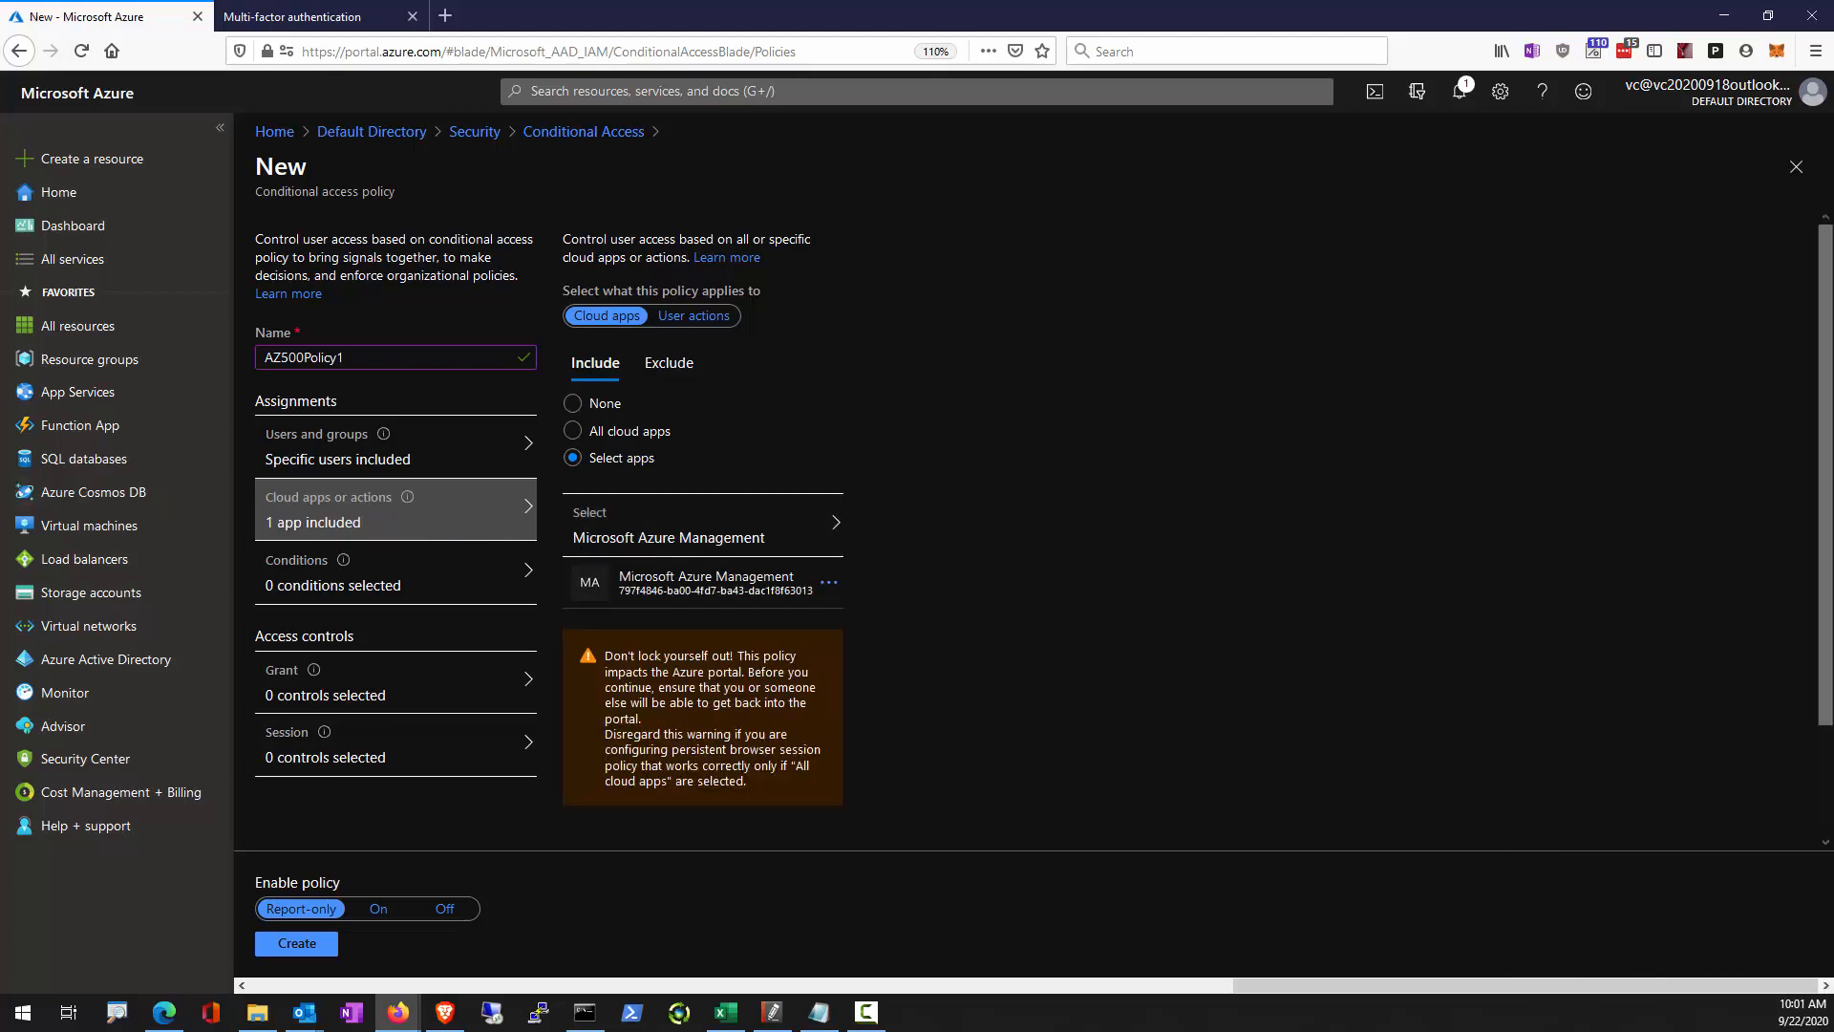
# - Review Sign-in risk, Device platforms, Locations and Client apps without changes, then go to Grant
pyautogui.moveTo(342, 560)
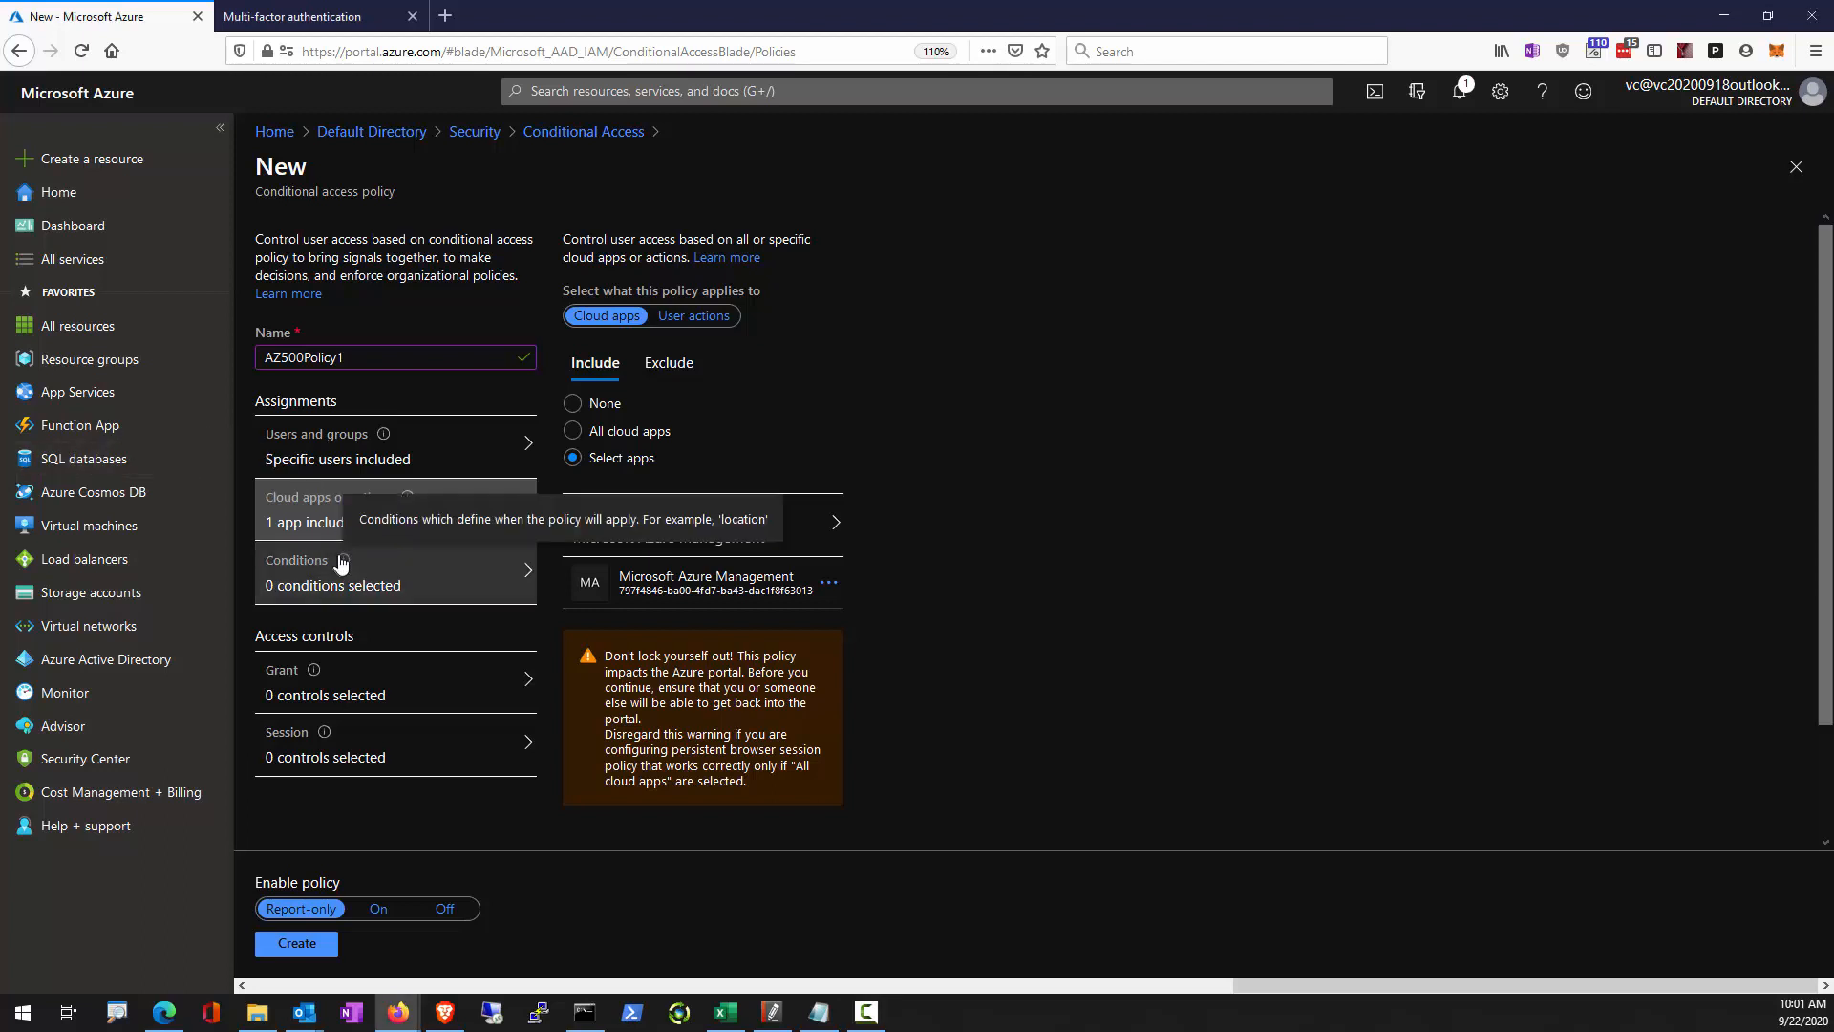
pyautogui.click(344, 587)
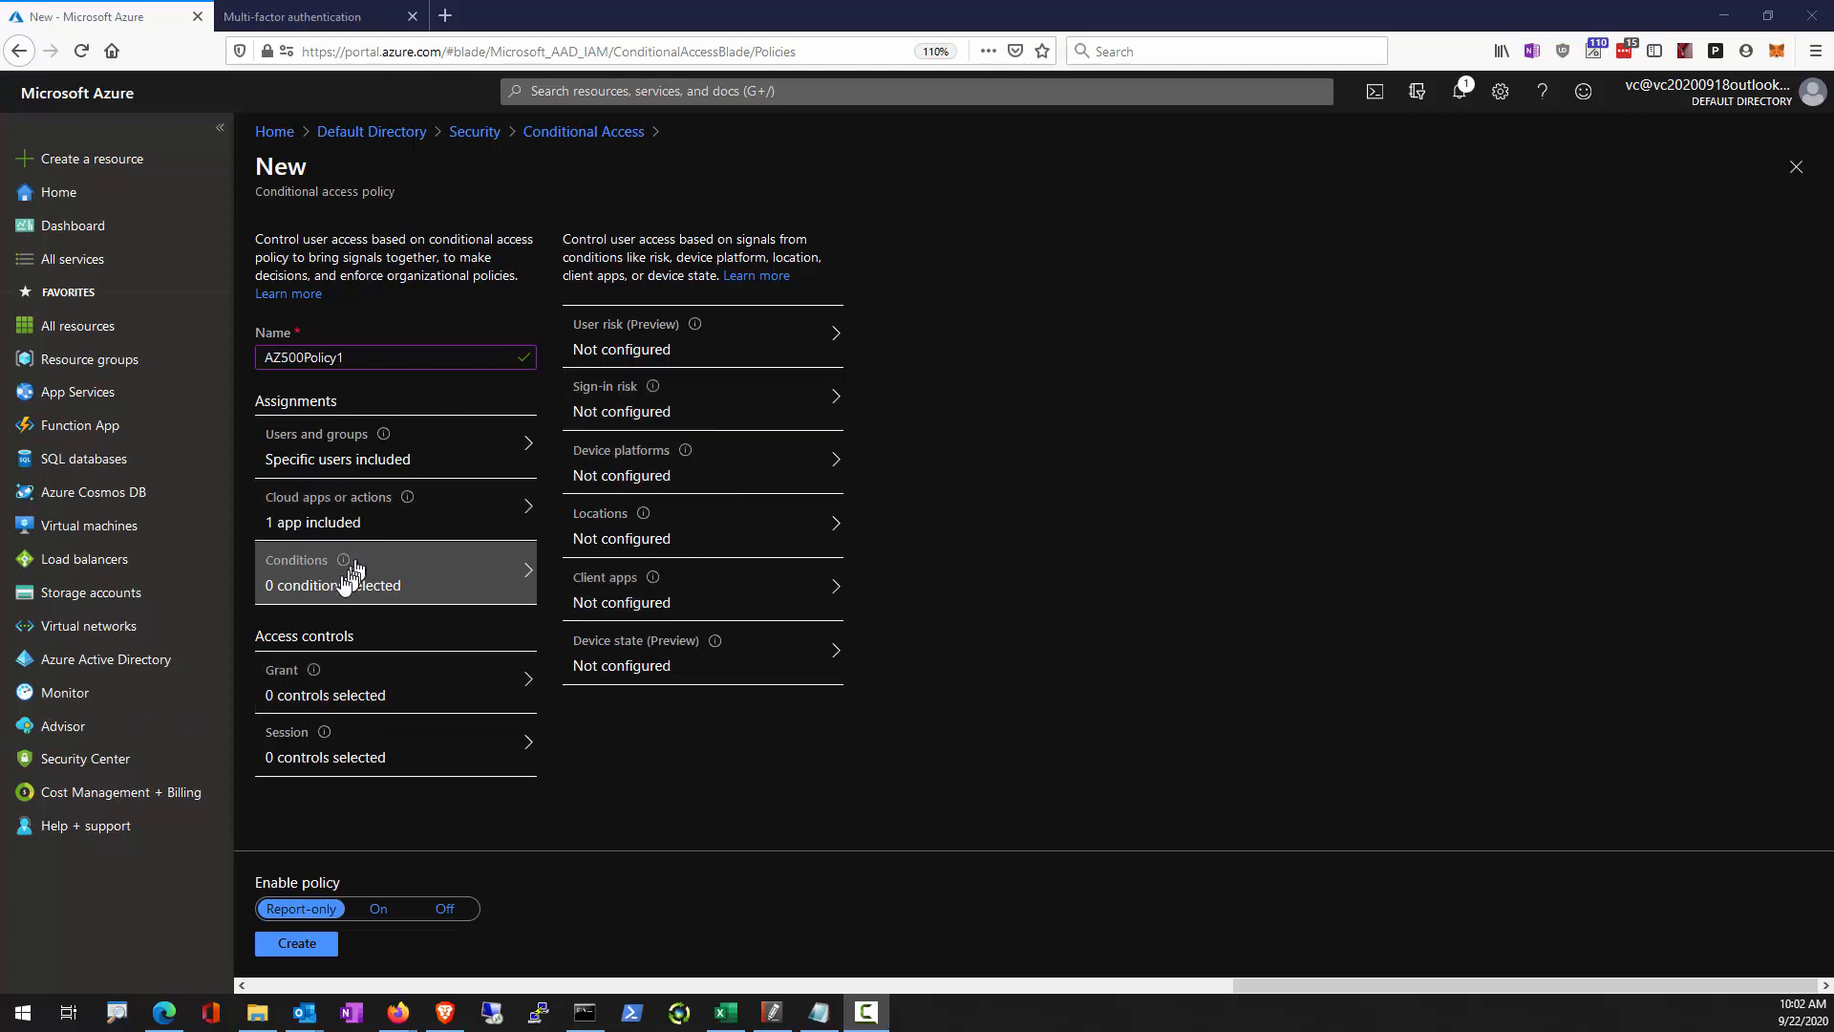
pyautogui.click(667, 399)
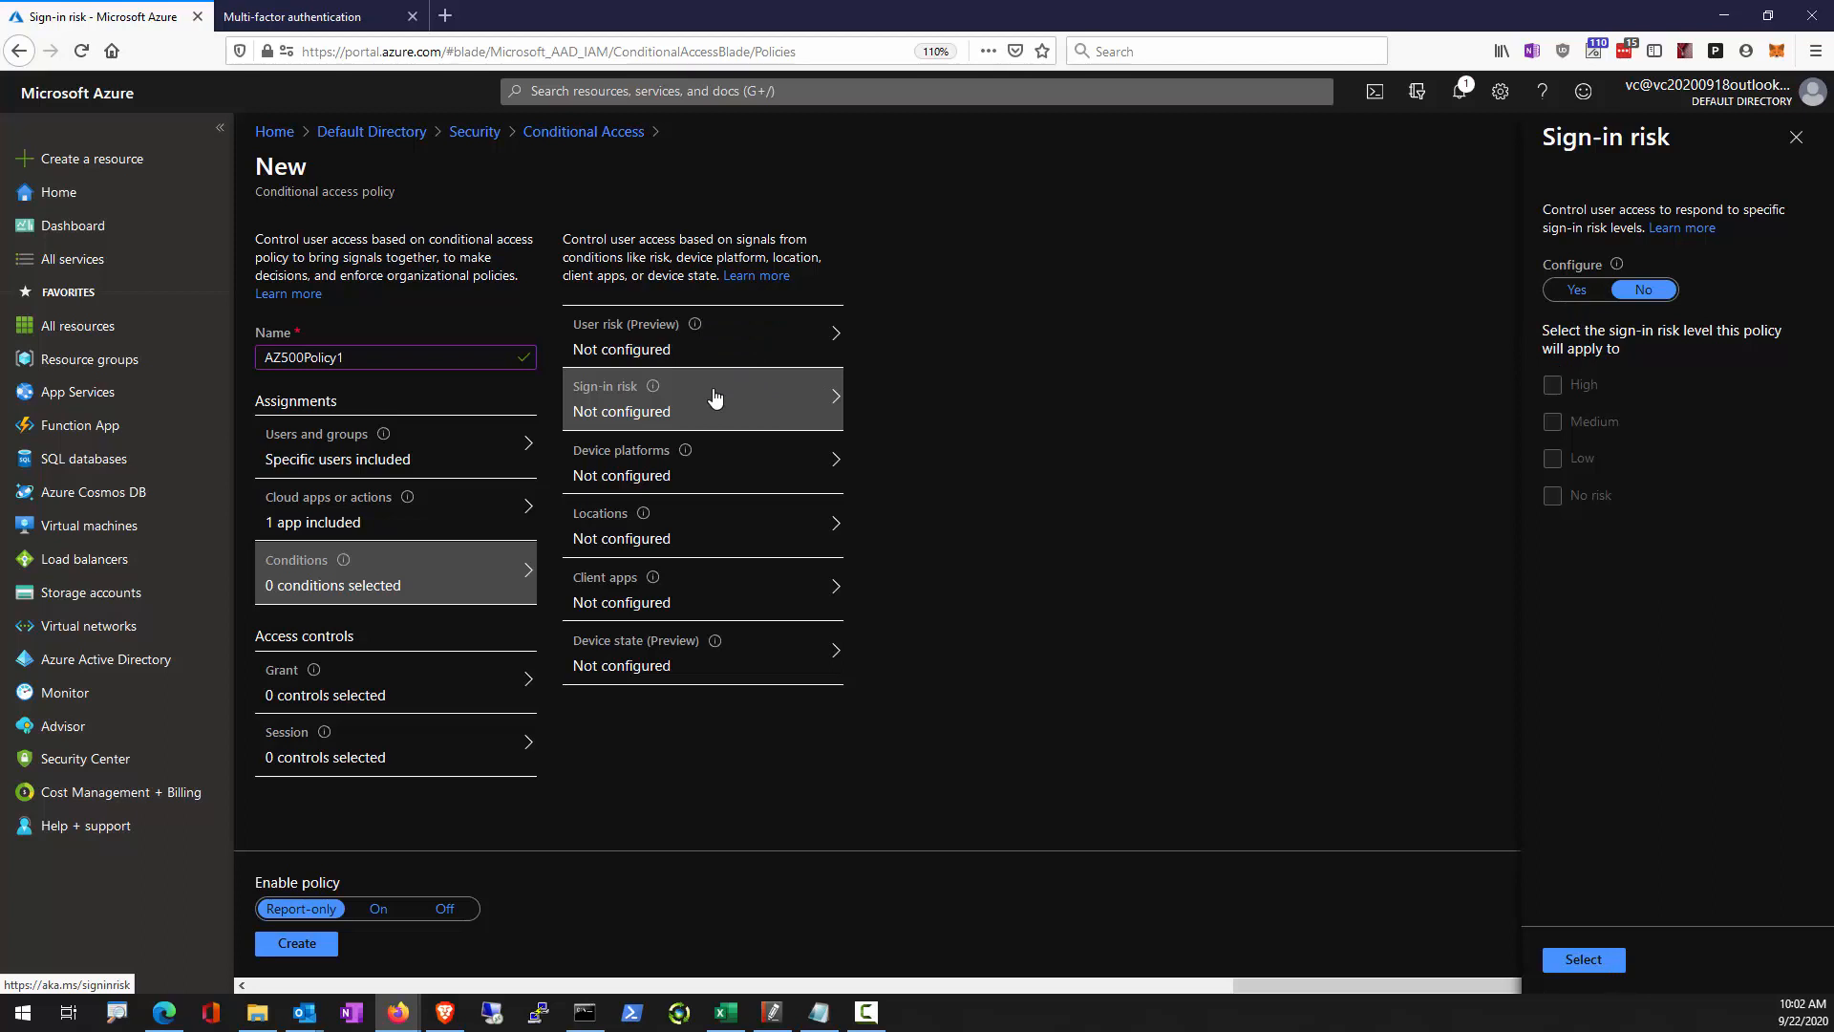
pyautogui.click(754, 468)
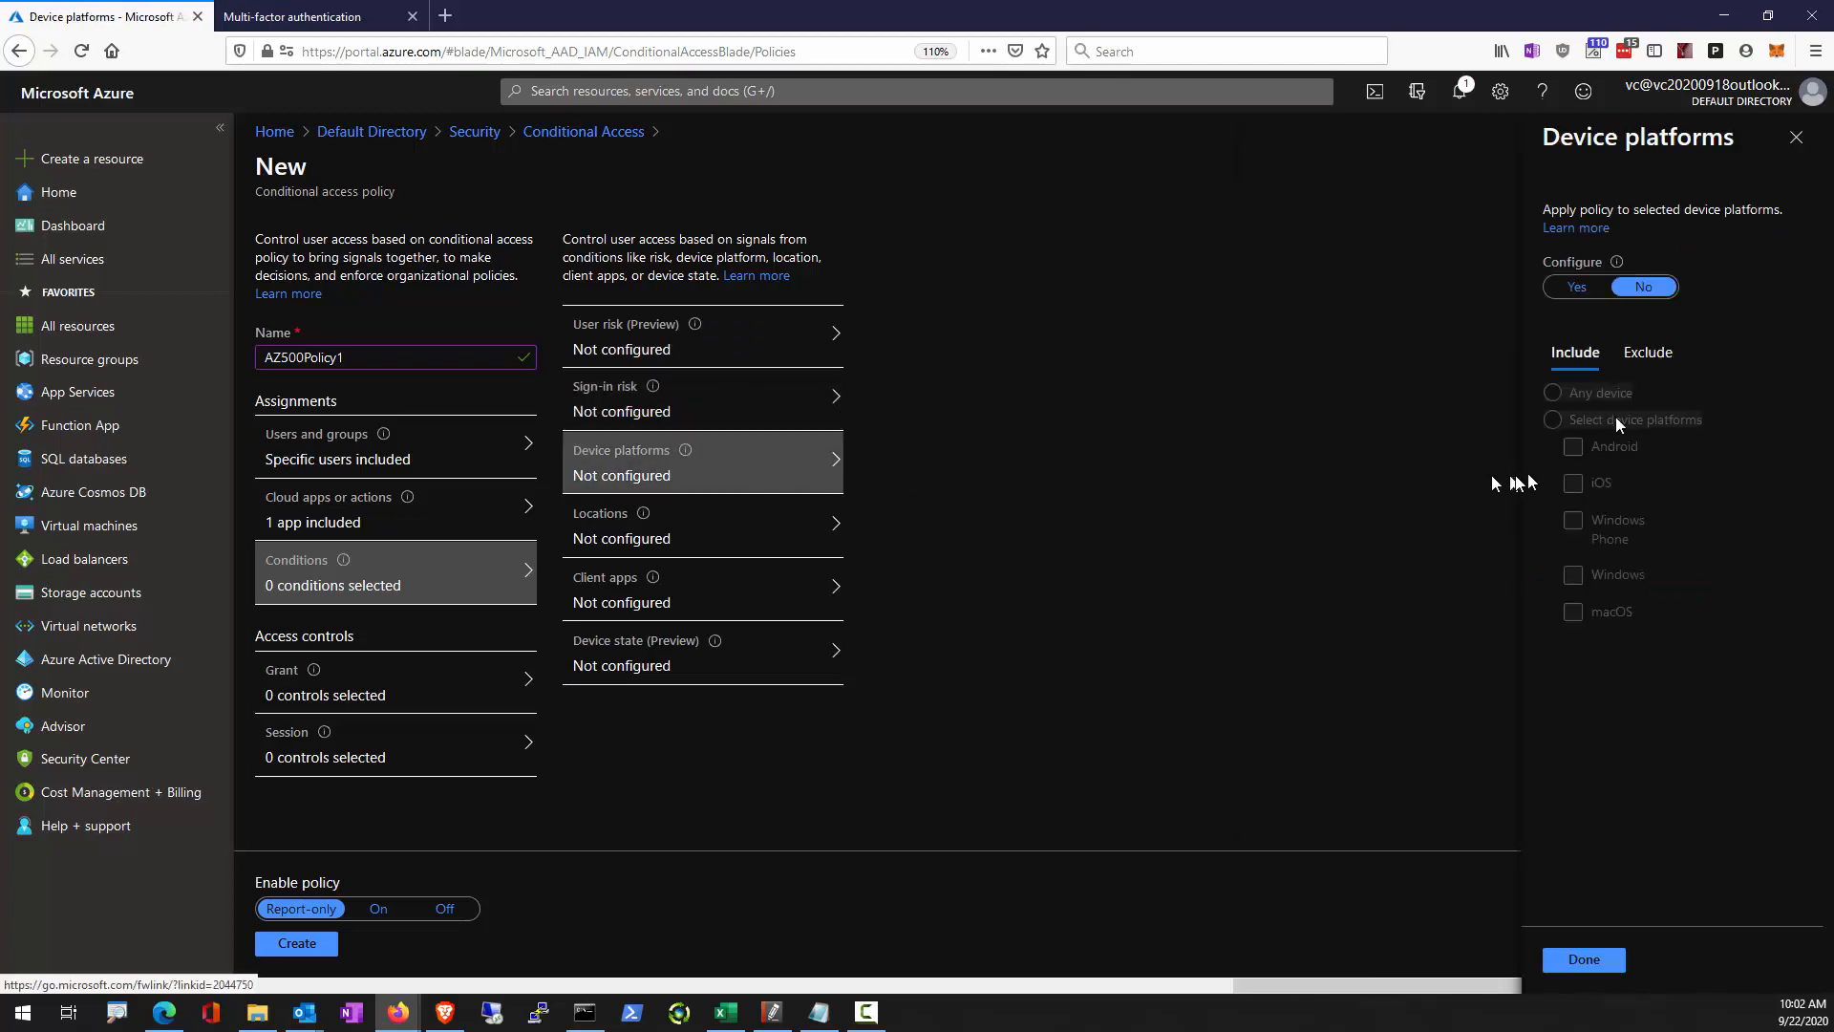
pyautogui.click(1571, 289)
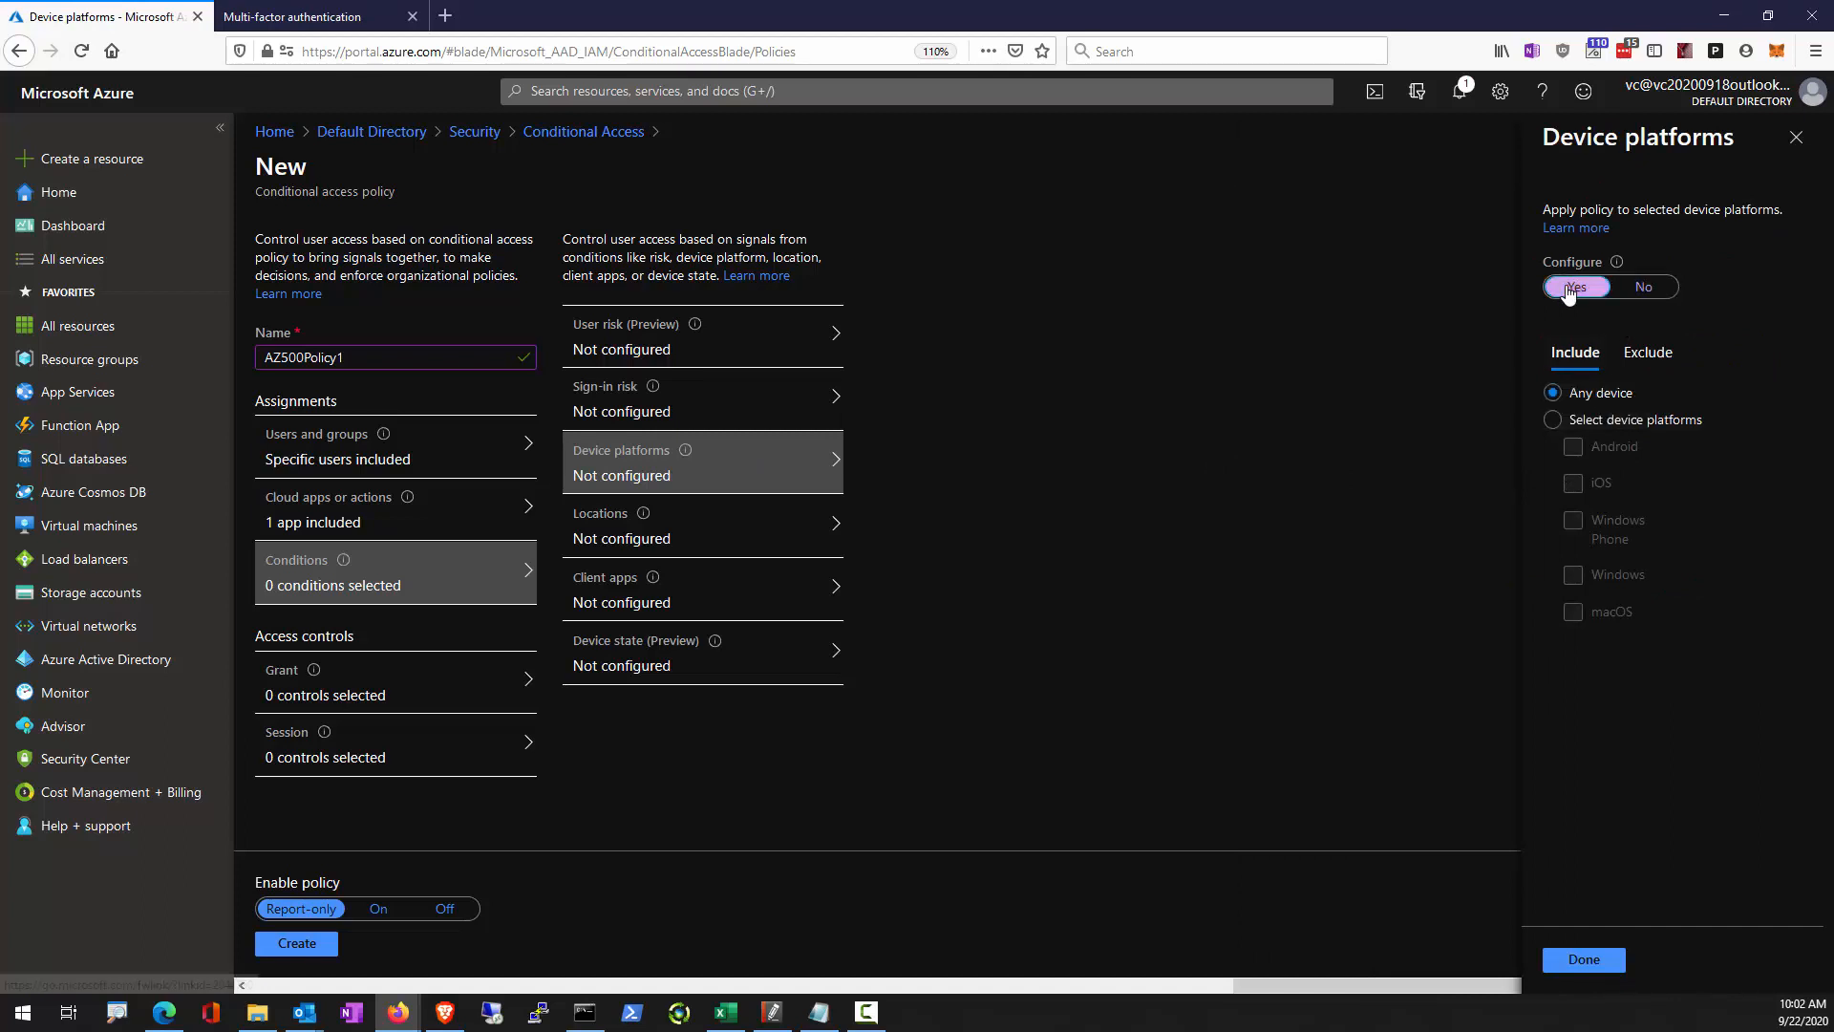
pyautogui.click(1641, 286)
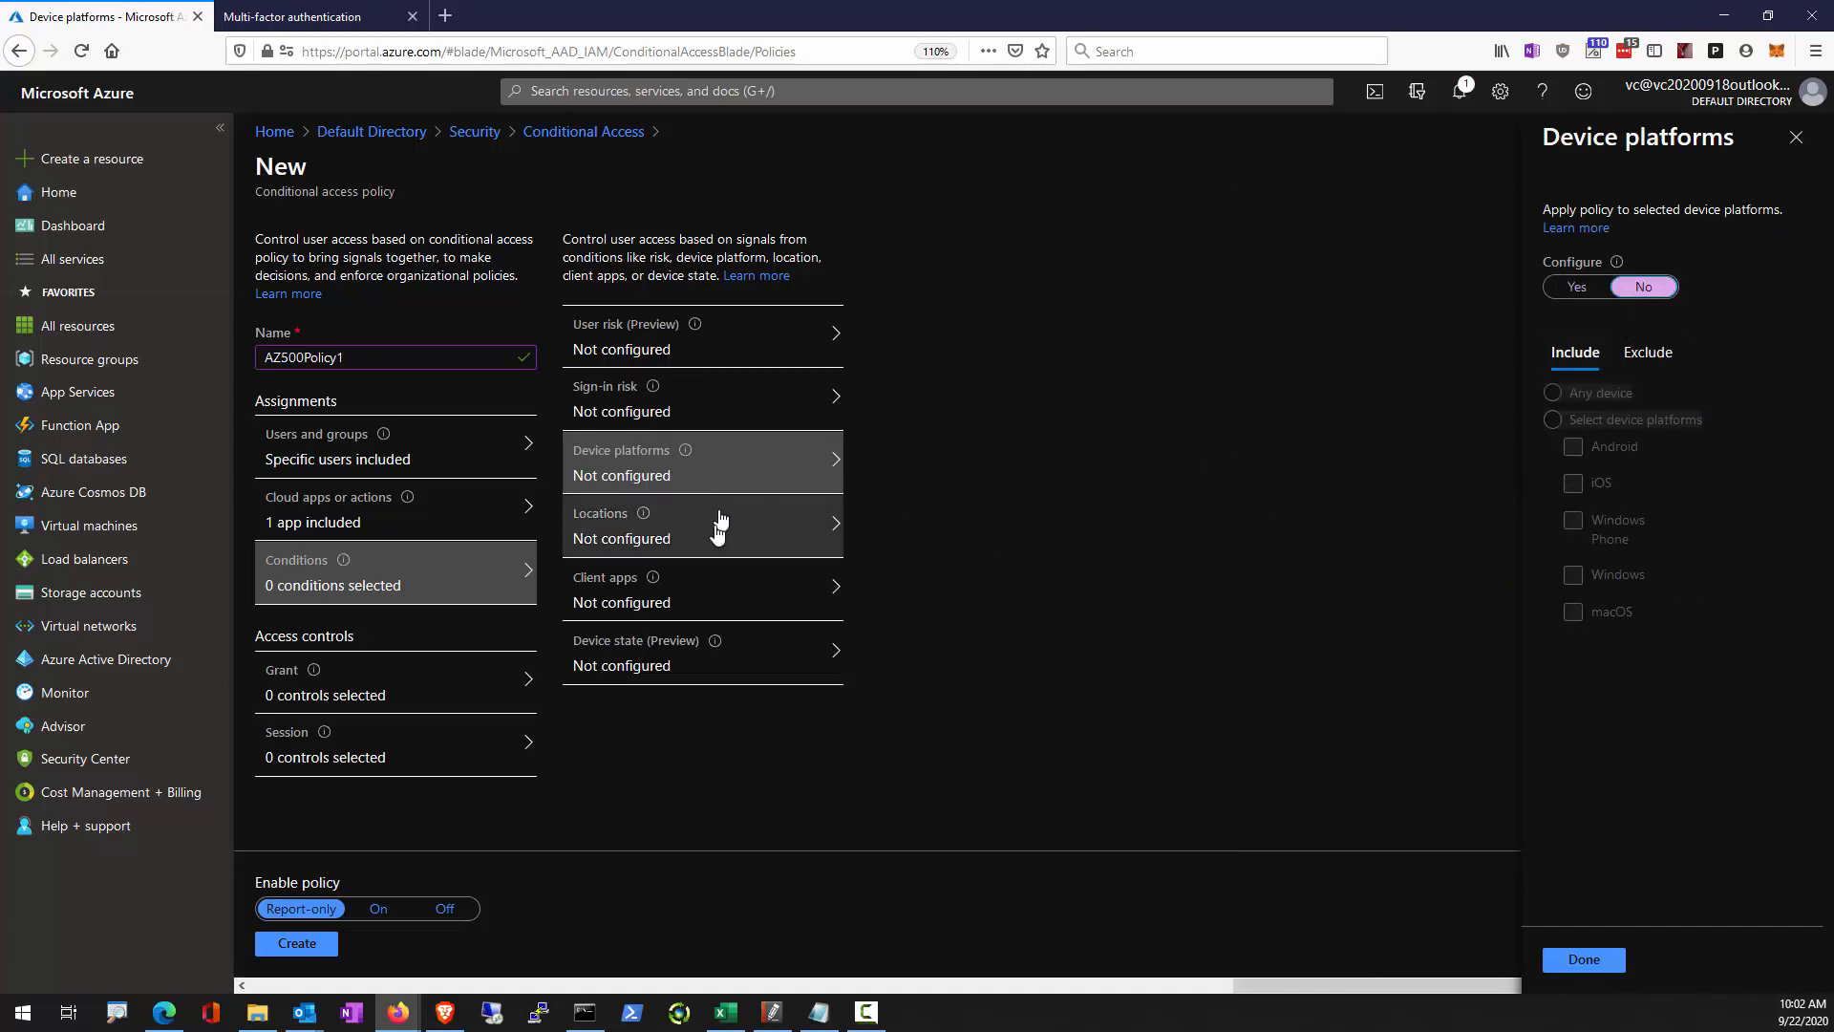
pyautogui.click(717, 524)
pyautogui.click(890, 441)
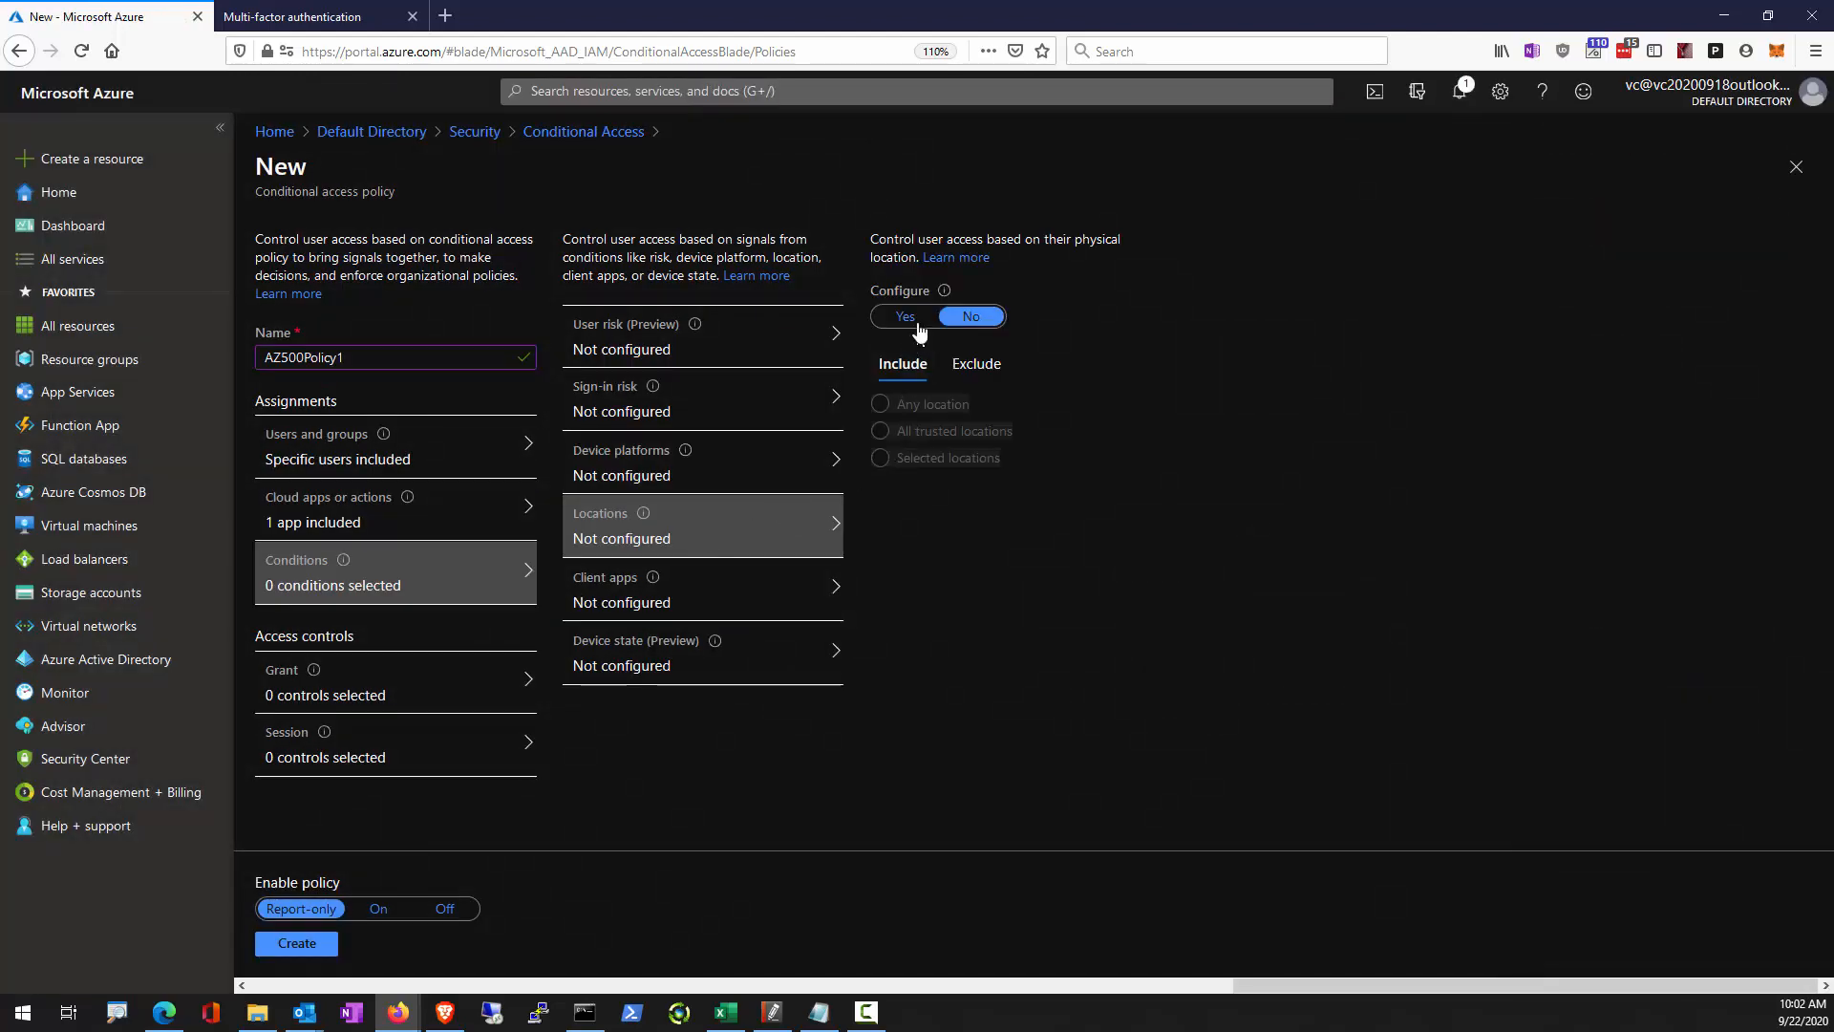
pyautogui.click(667, 602)
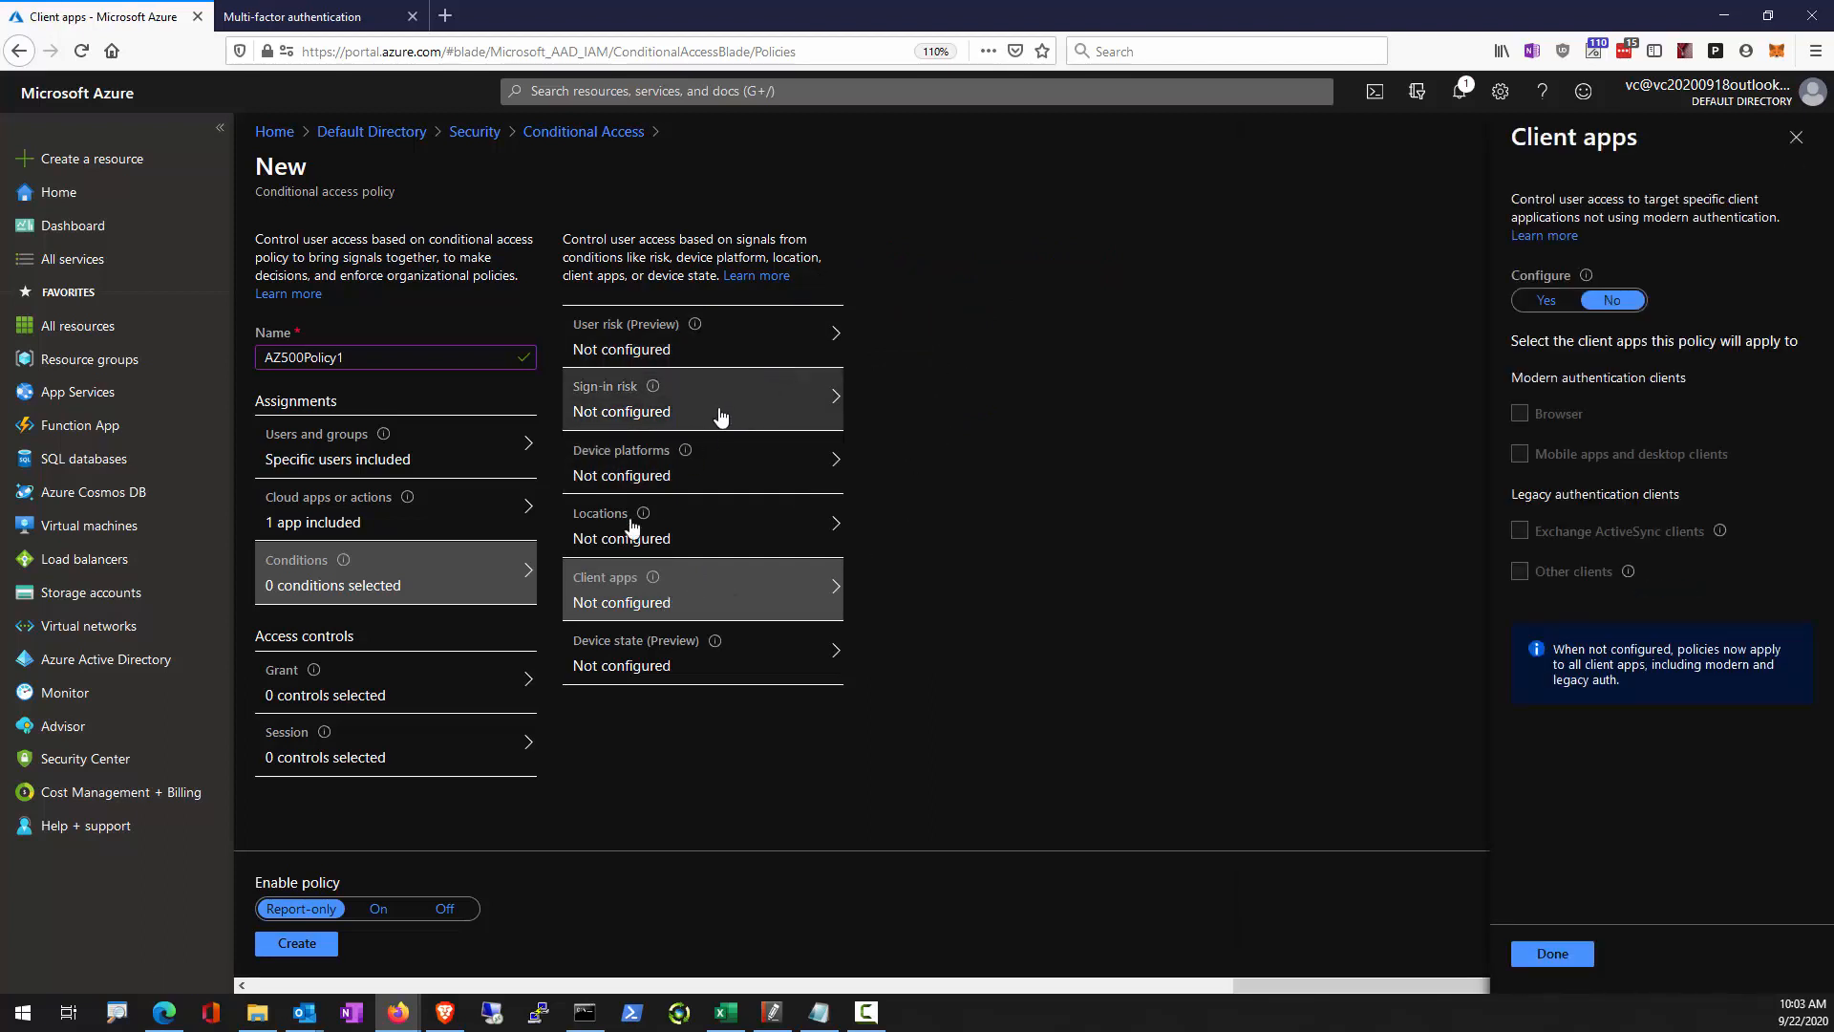
pyautogui.click(406, 692)
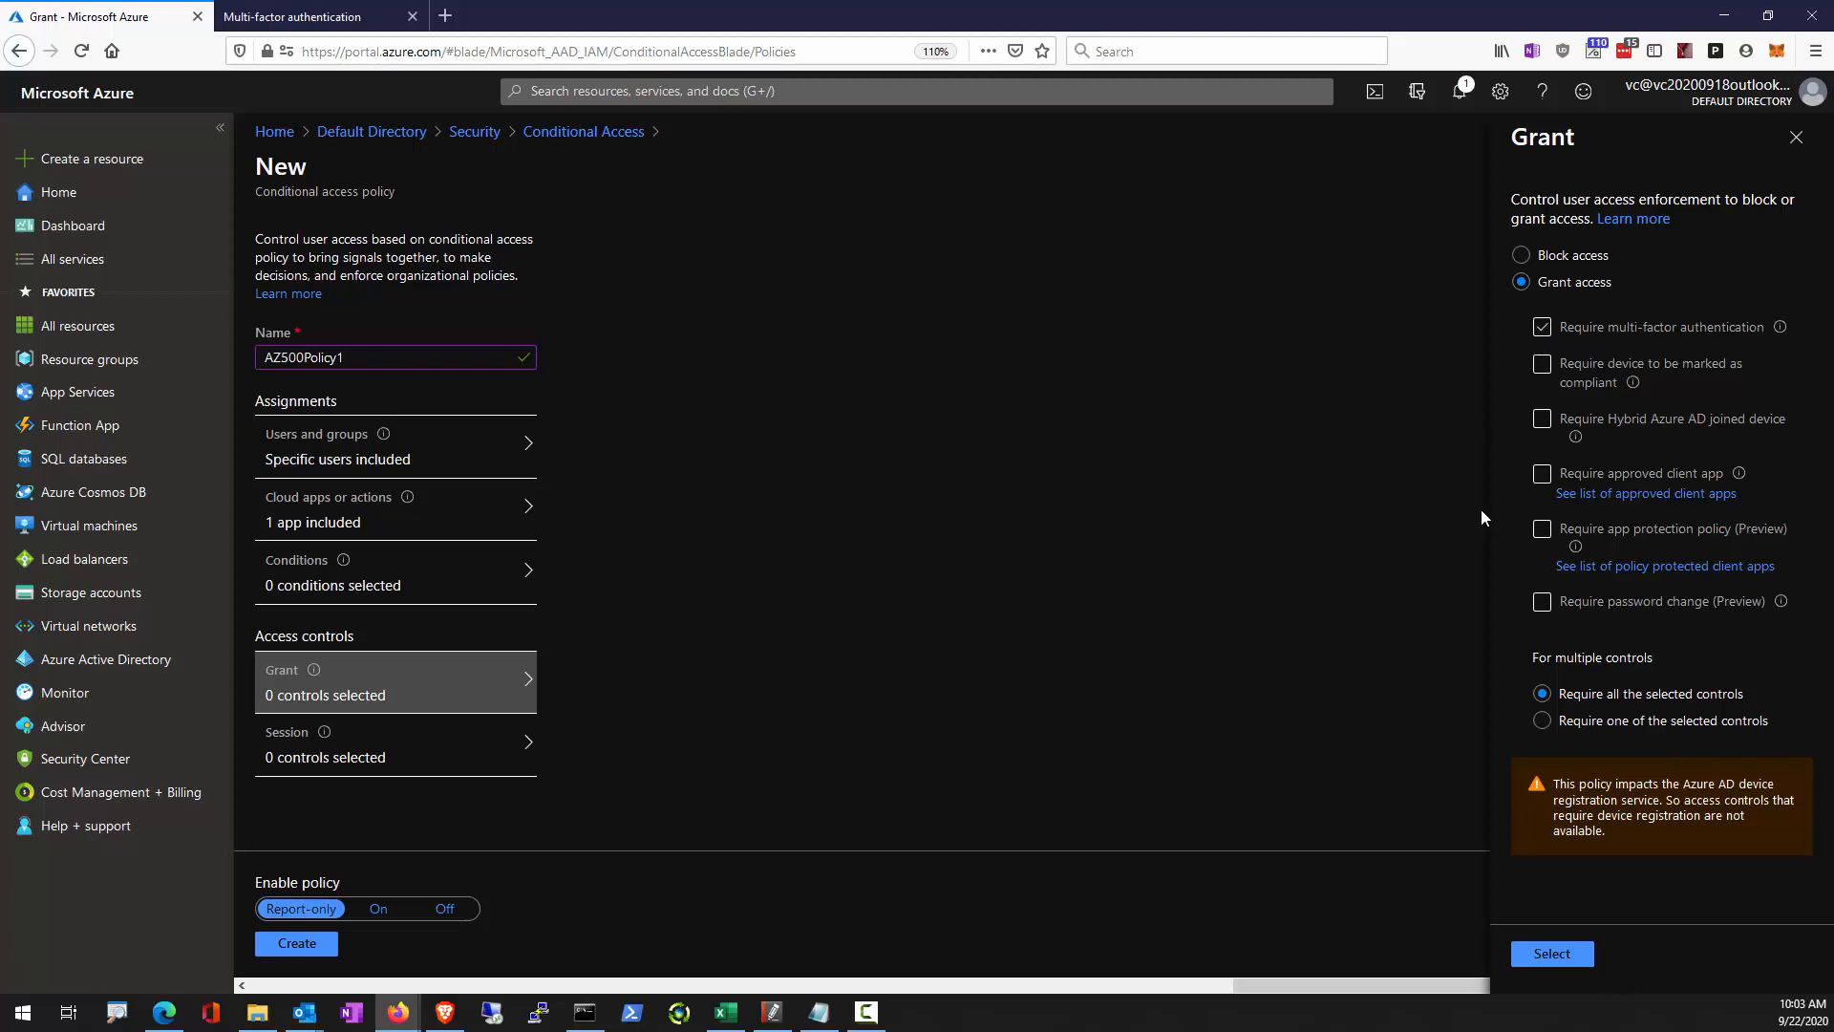
# - Add Require approved client app to the Grant controls and review the approved client apps list
pyautogui.click(1543, 366)
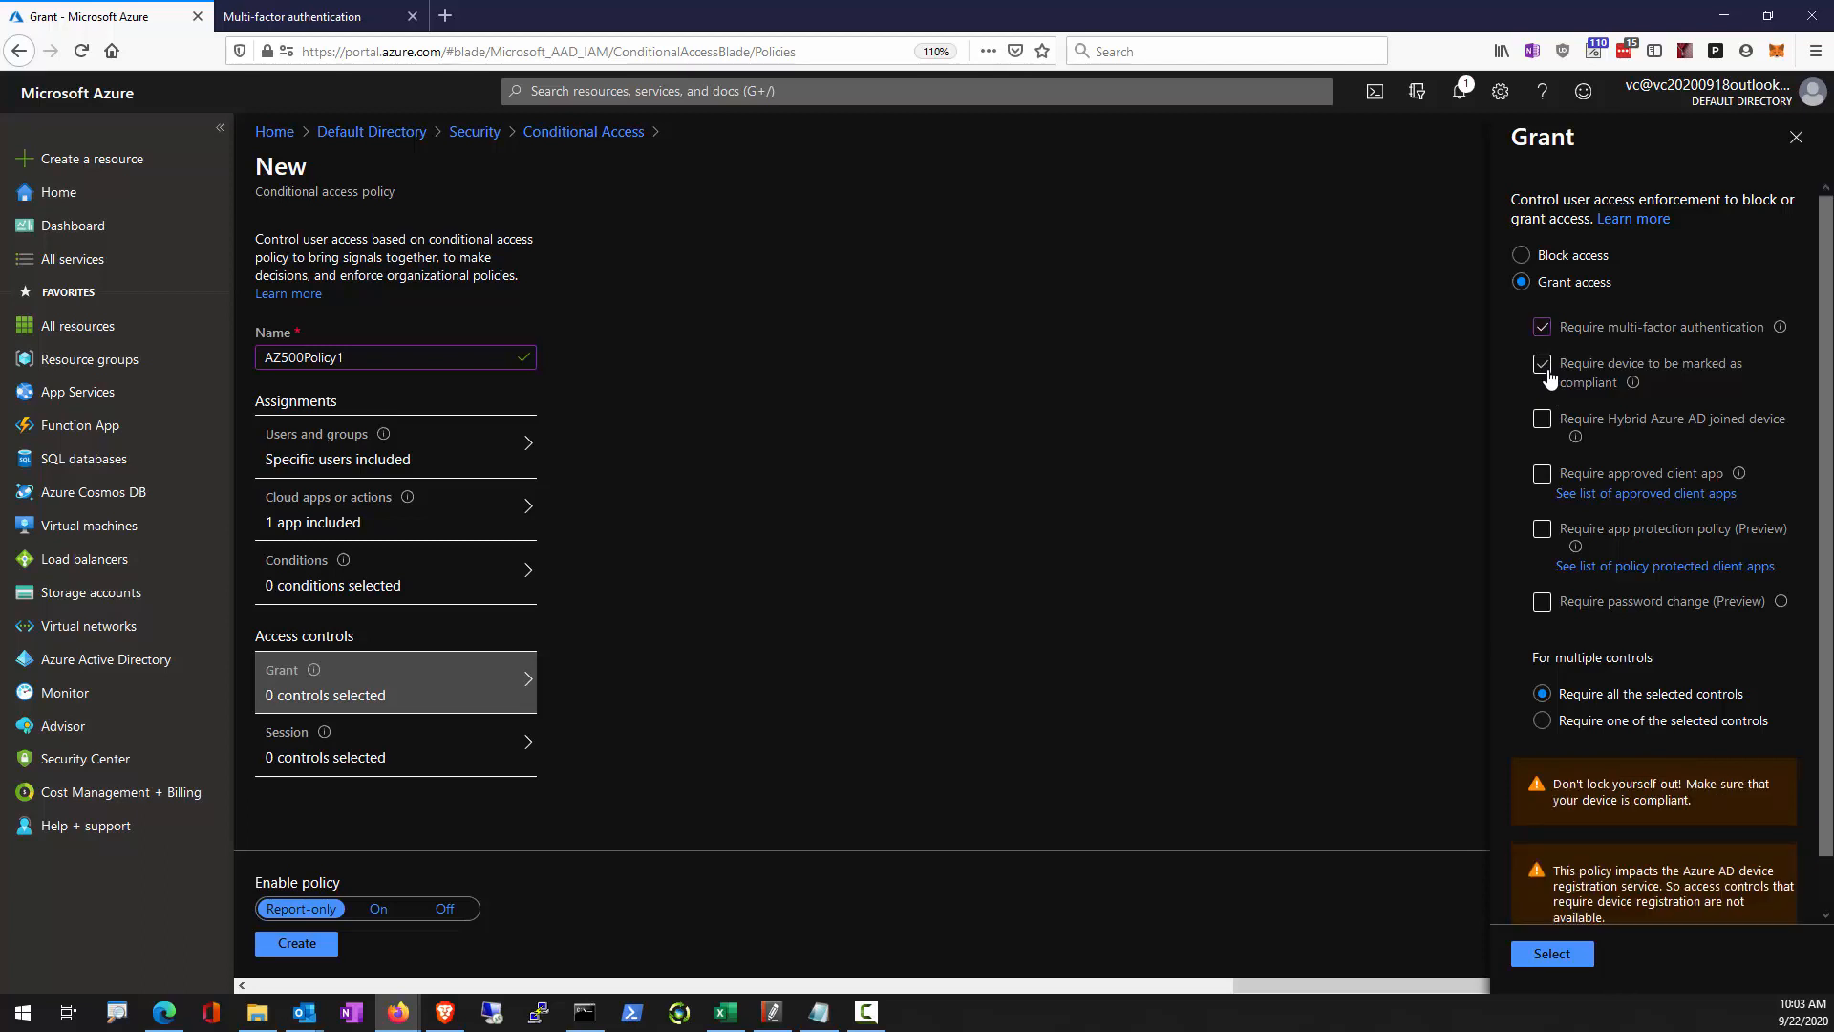
pyautogui.click(1546, 372)
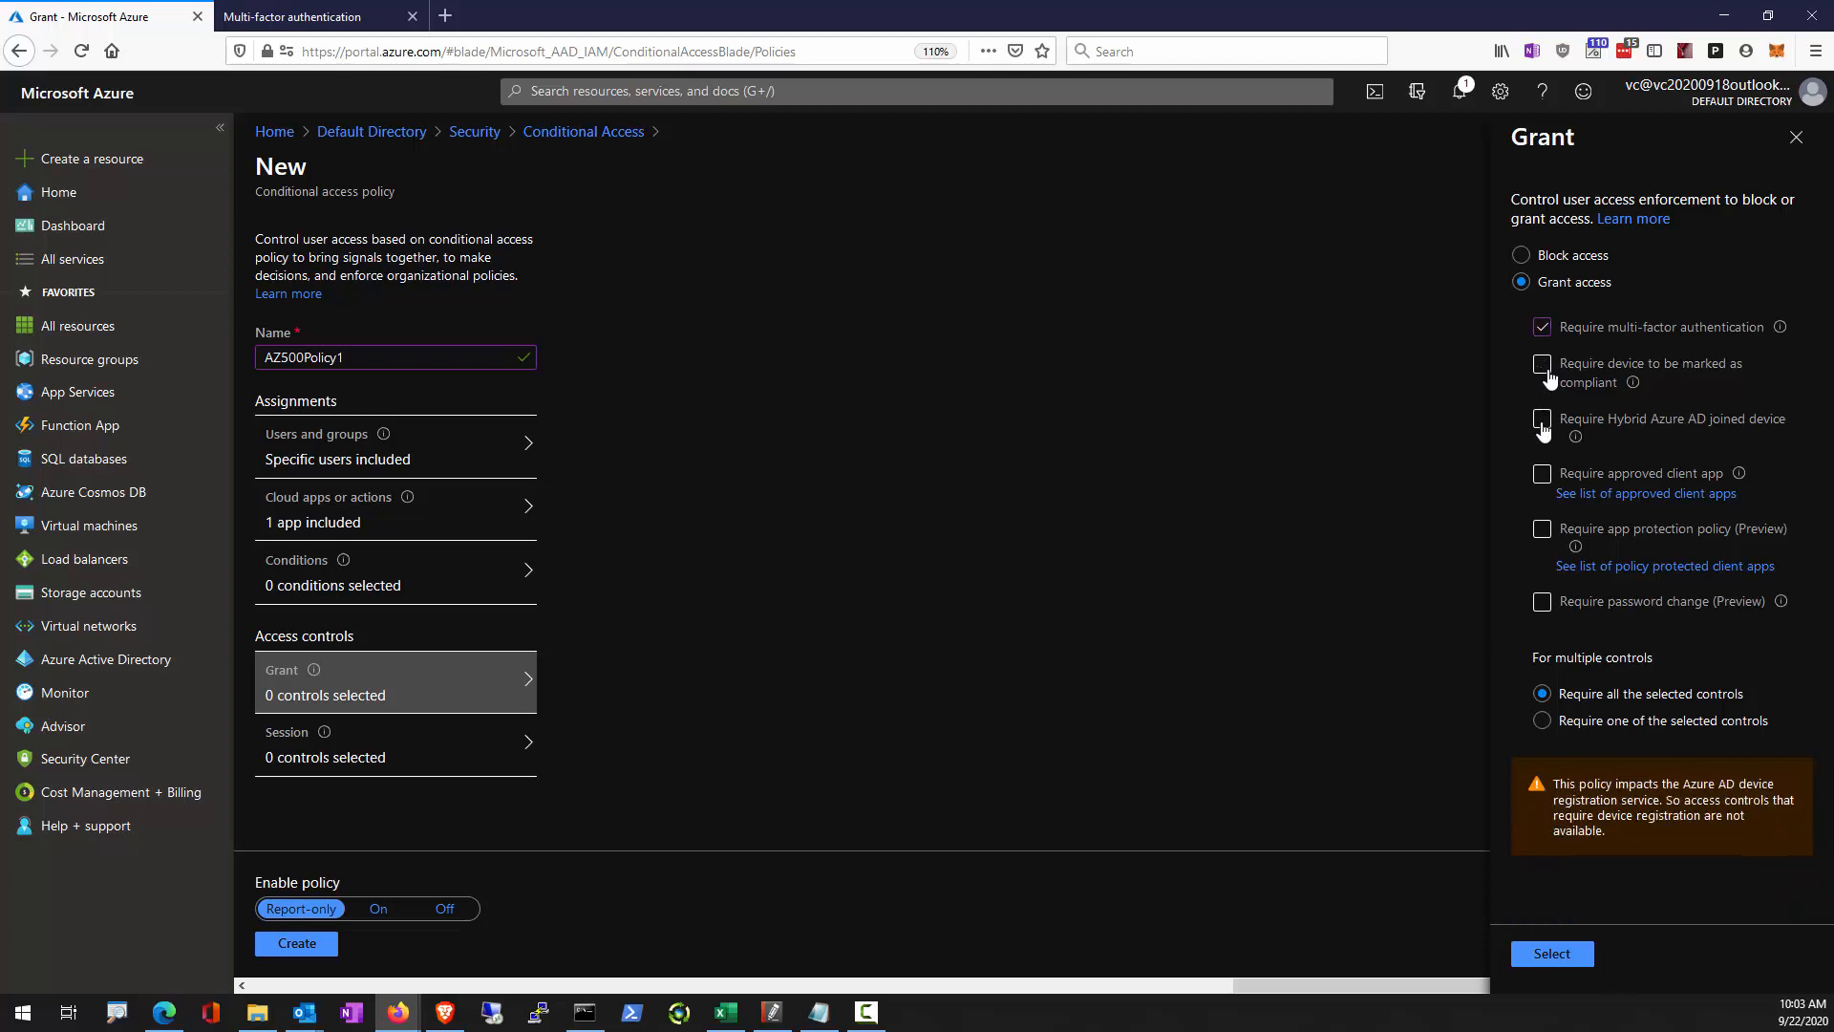
pyautogui.click(1541, 472)
pyautogui.click(1578, 494)
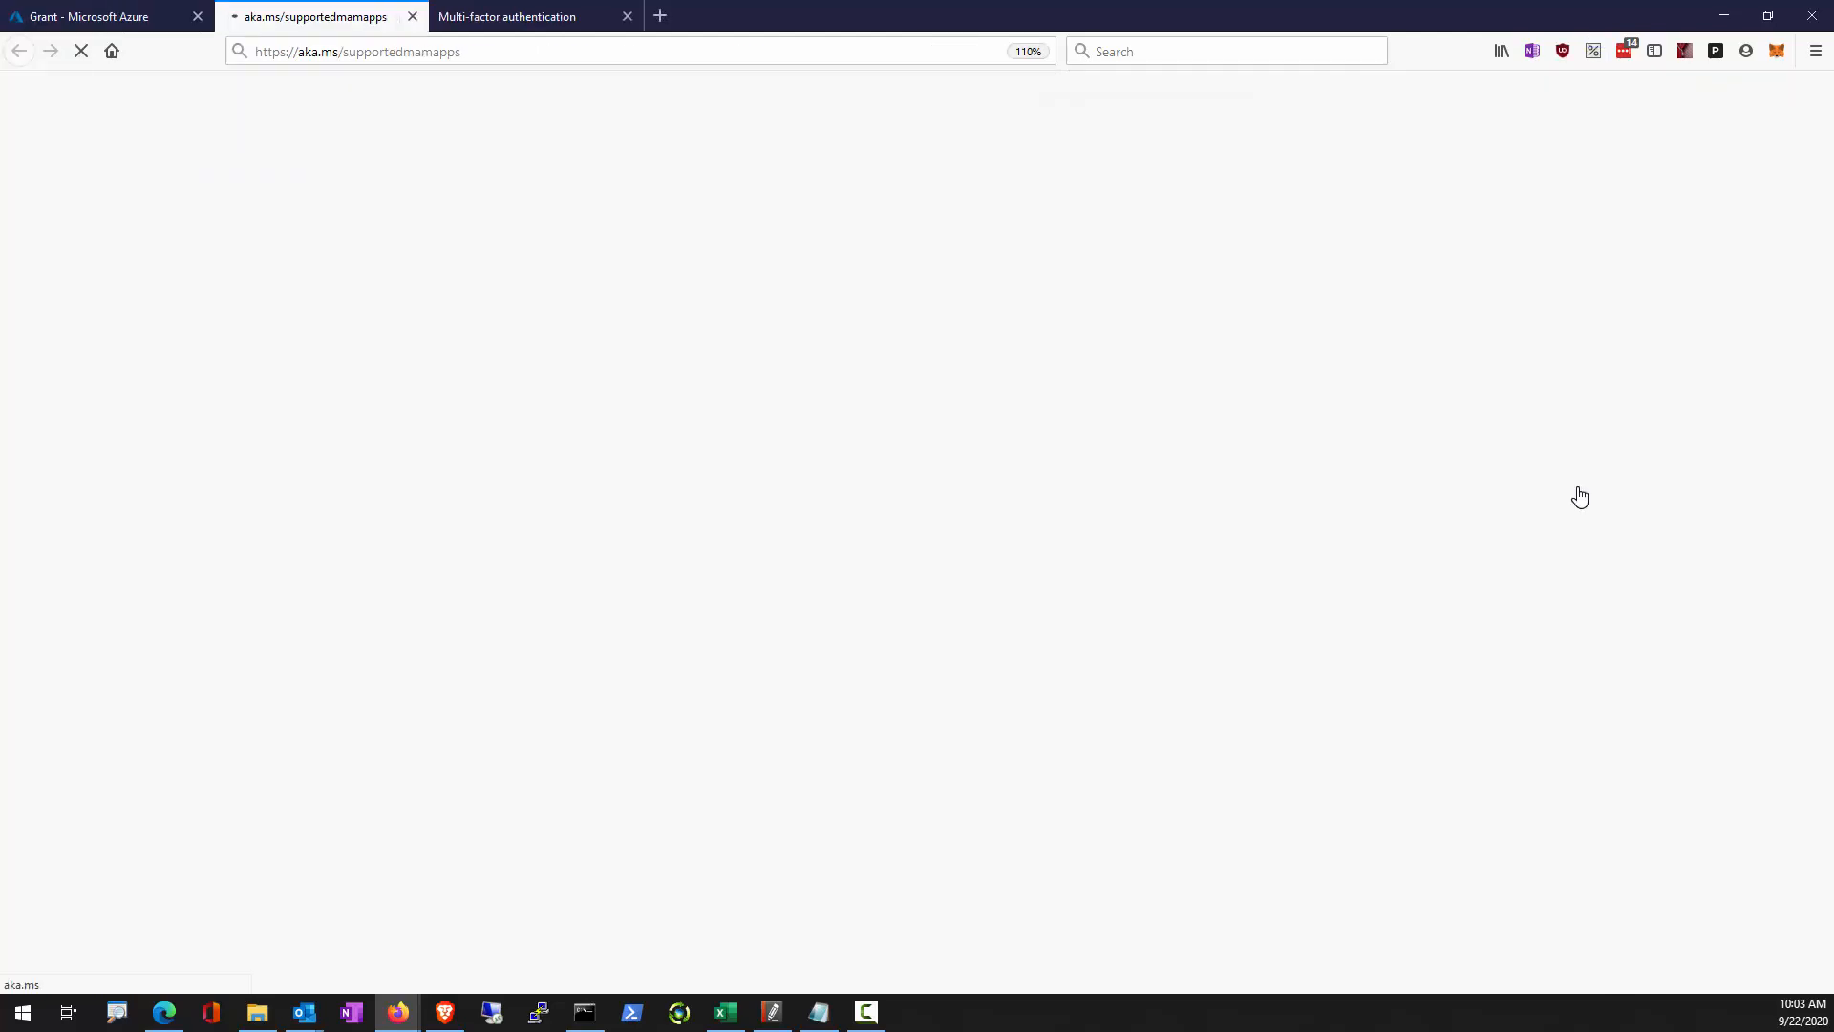
pyautogui.scroll(-6, 687, 672)
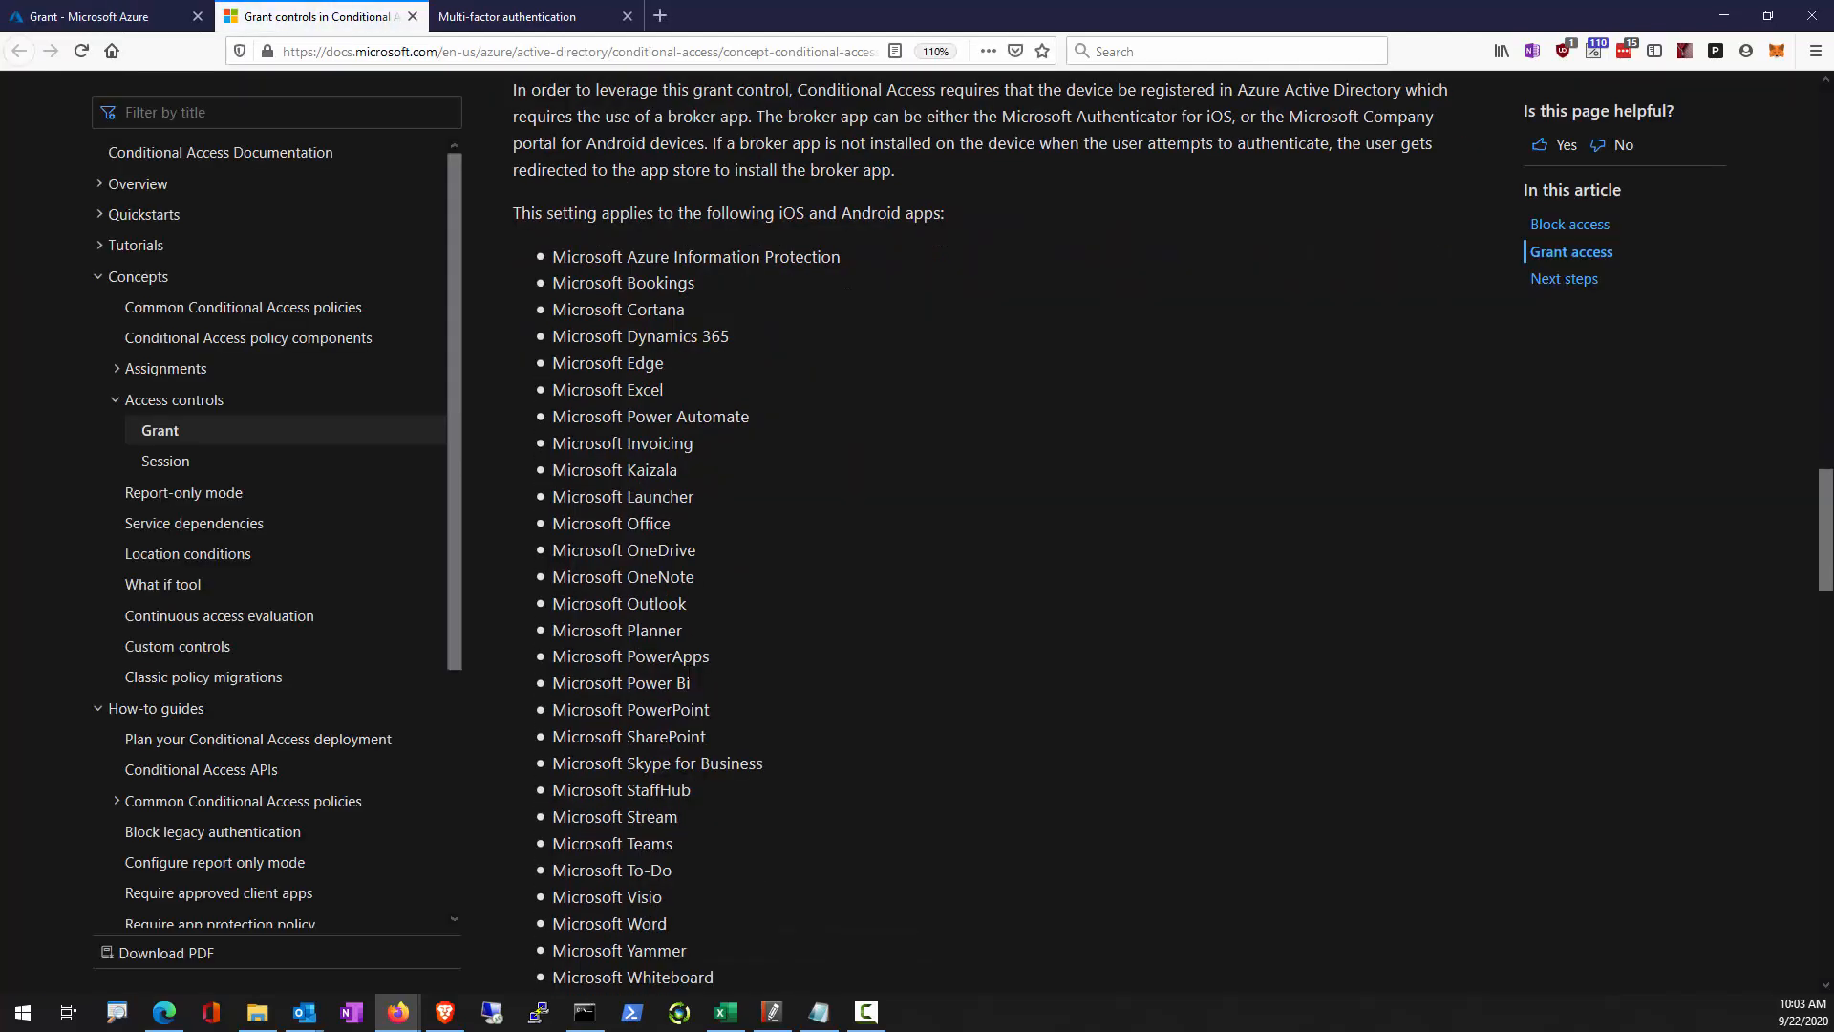
pyautogui.scroll(6, 688, 672)
pyautogui.scroll(3, 690, 678)
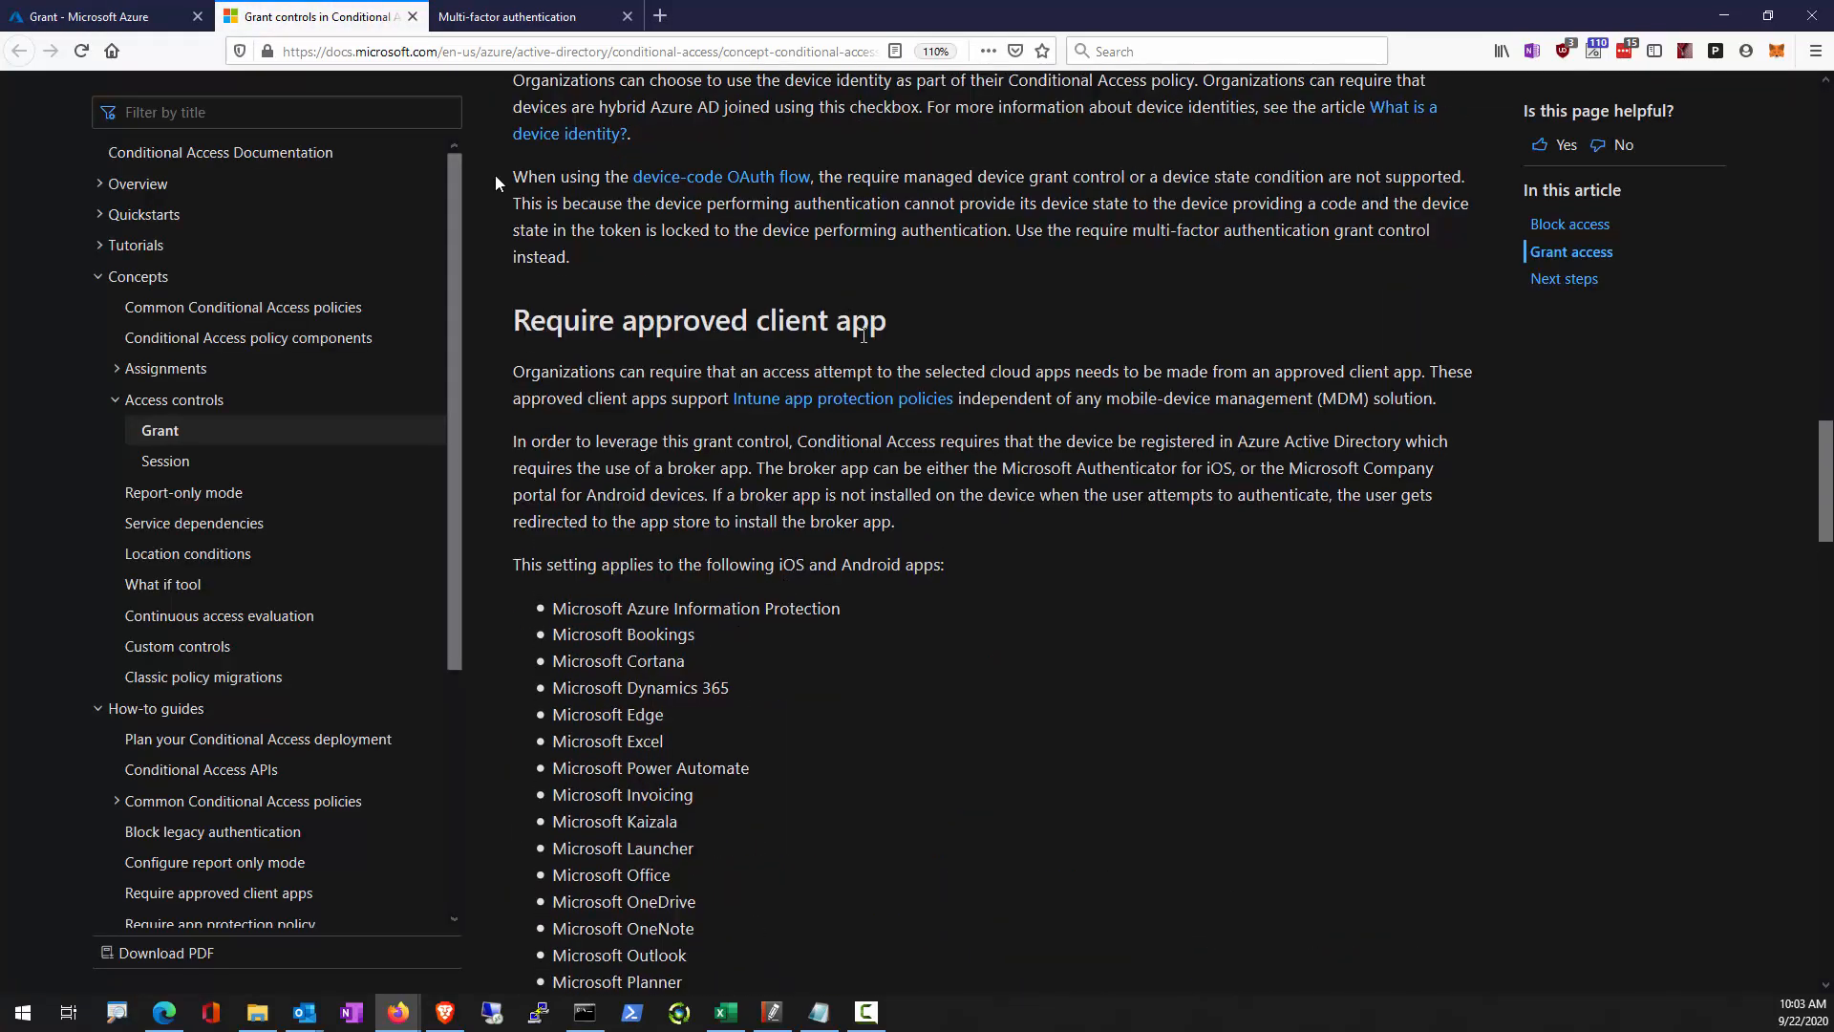
pyautogui.click(105, 16)
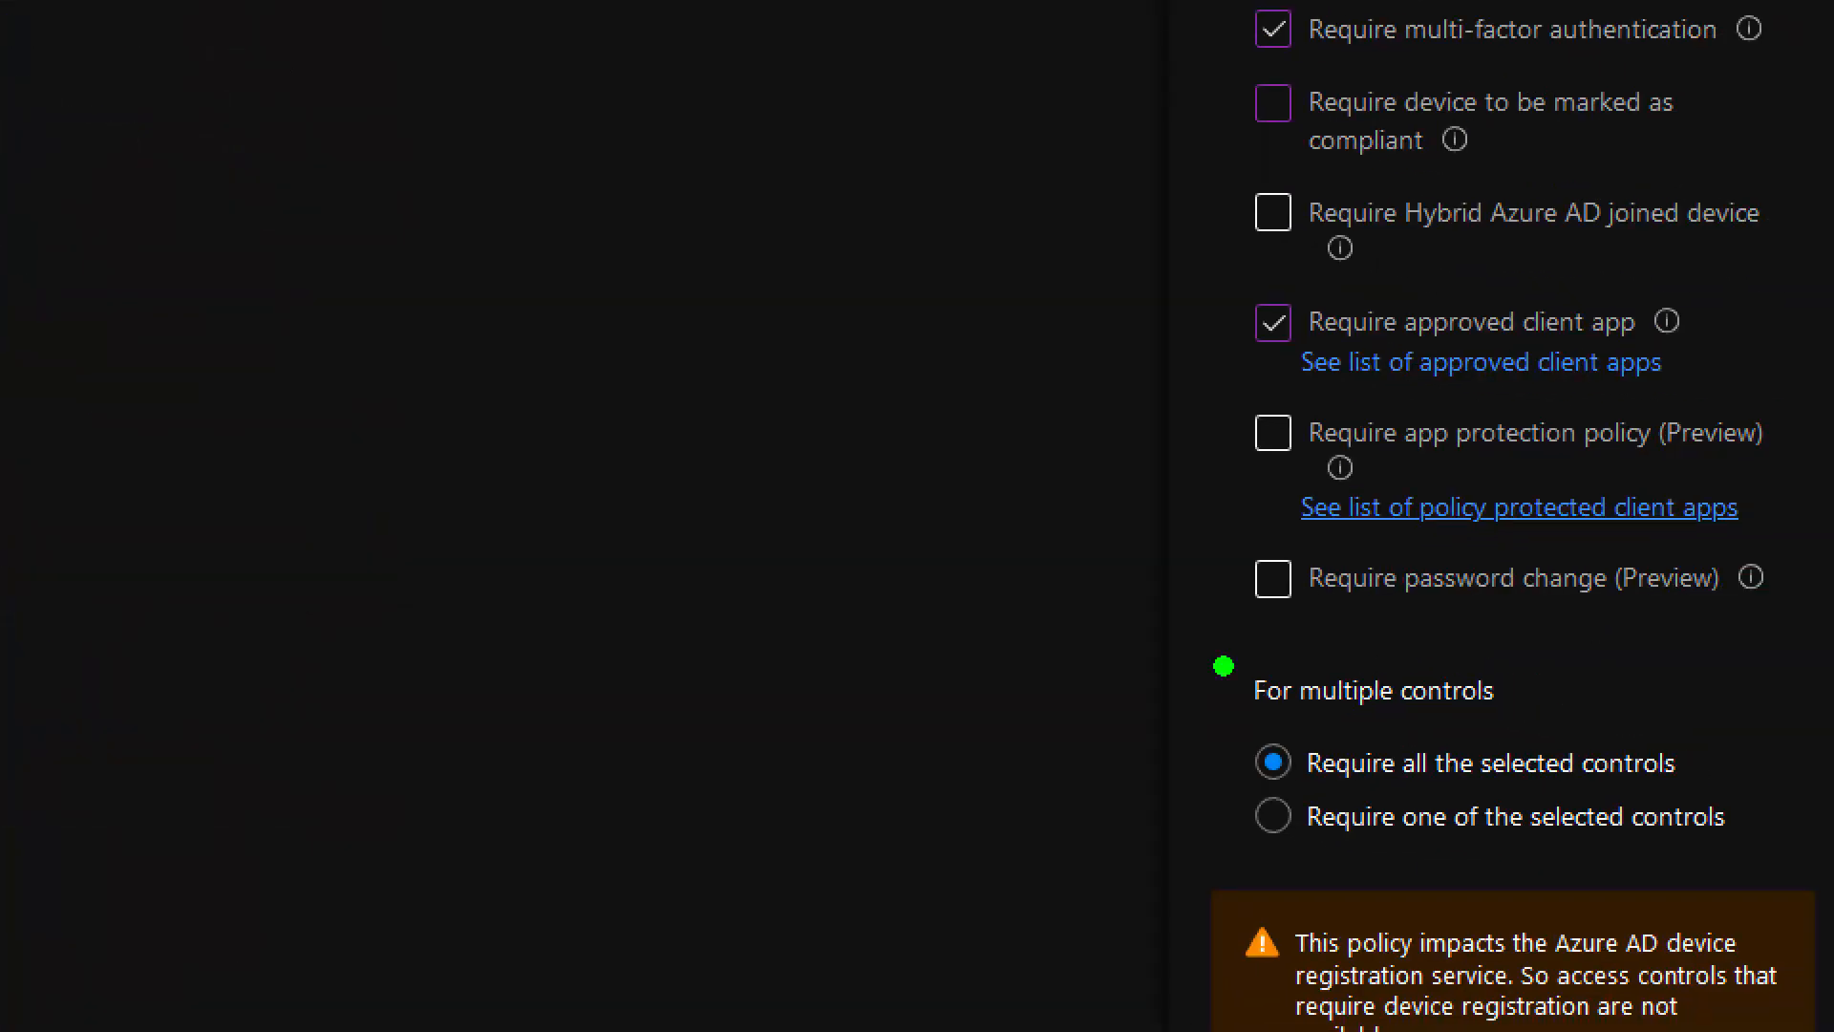
pyautogui.moveTo(1159, 628)
pyautogui.mouseDown()
pyautogui.moveTo(1601, 872)
pyautogui.moveTo(1793, 888)
pyautogui.mouseUp()
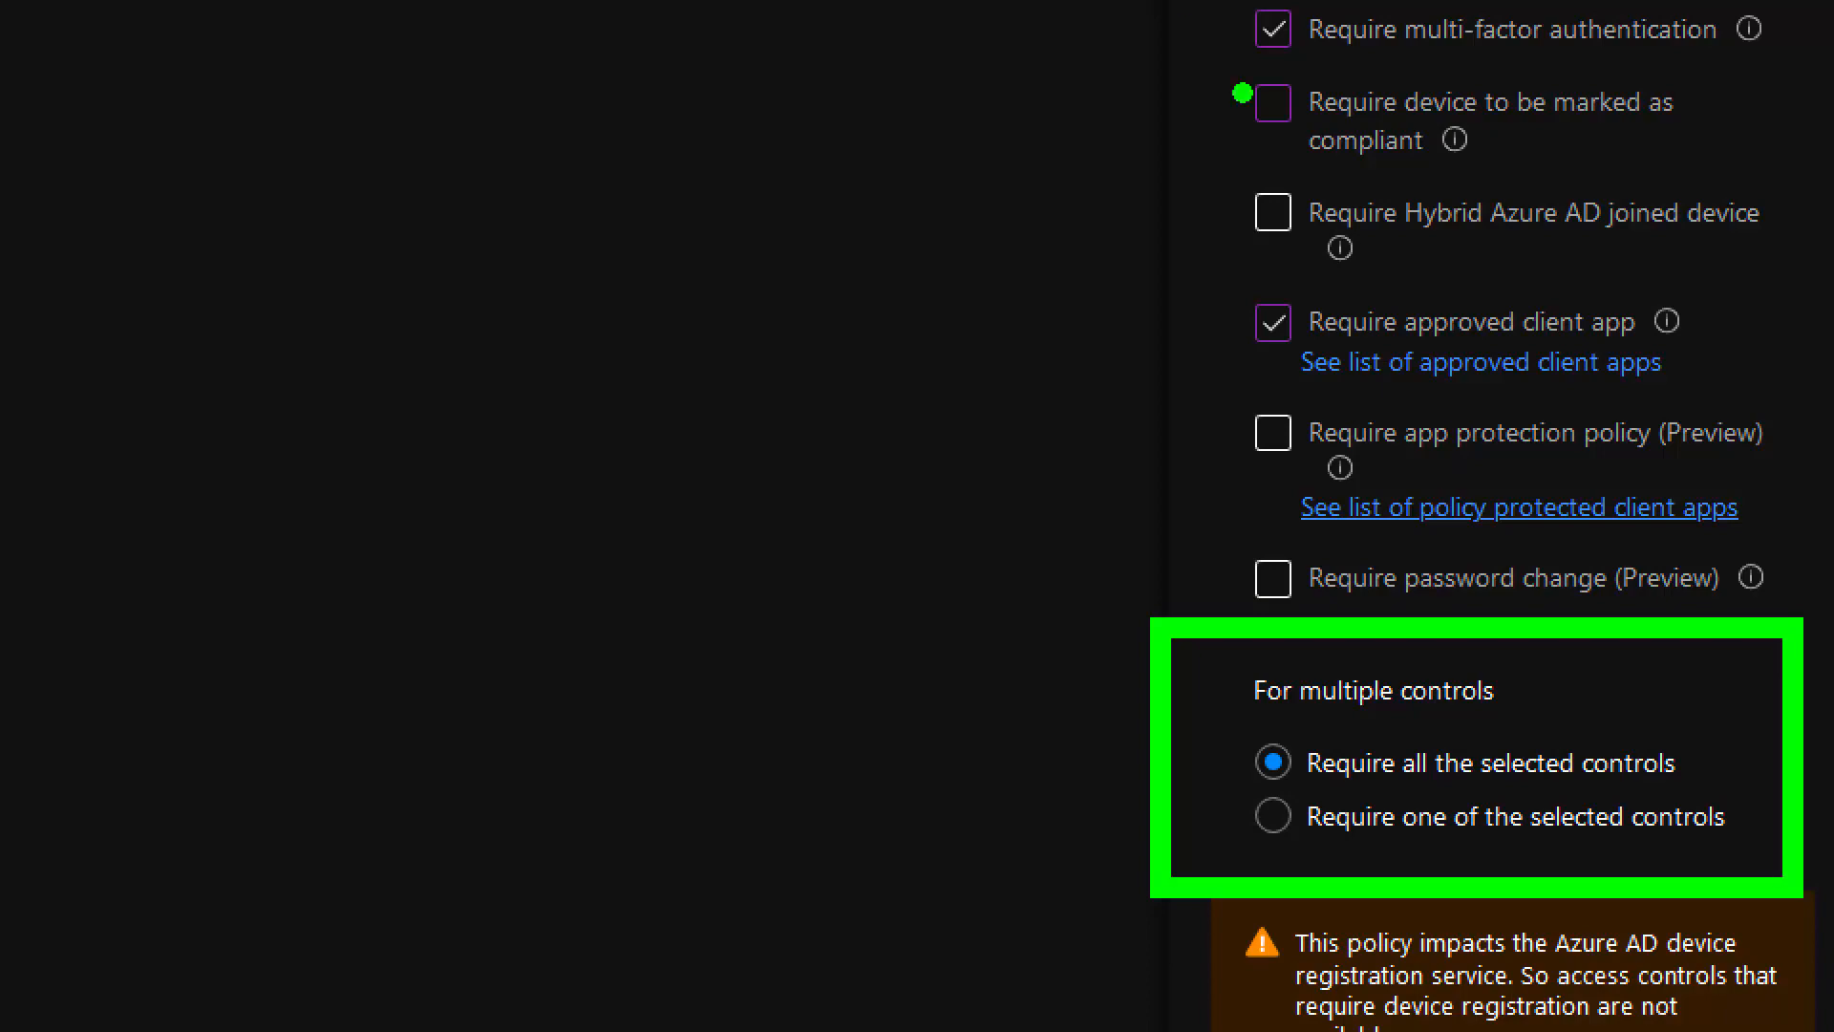
pyautogui.moveTo(1223, 52); pyautogui.dragTo(1134, 80)
pyautogui.moveTo(1242, 347); pyautogui.dragTo(1138, 375)
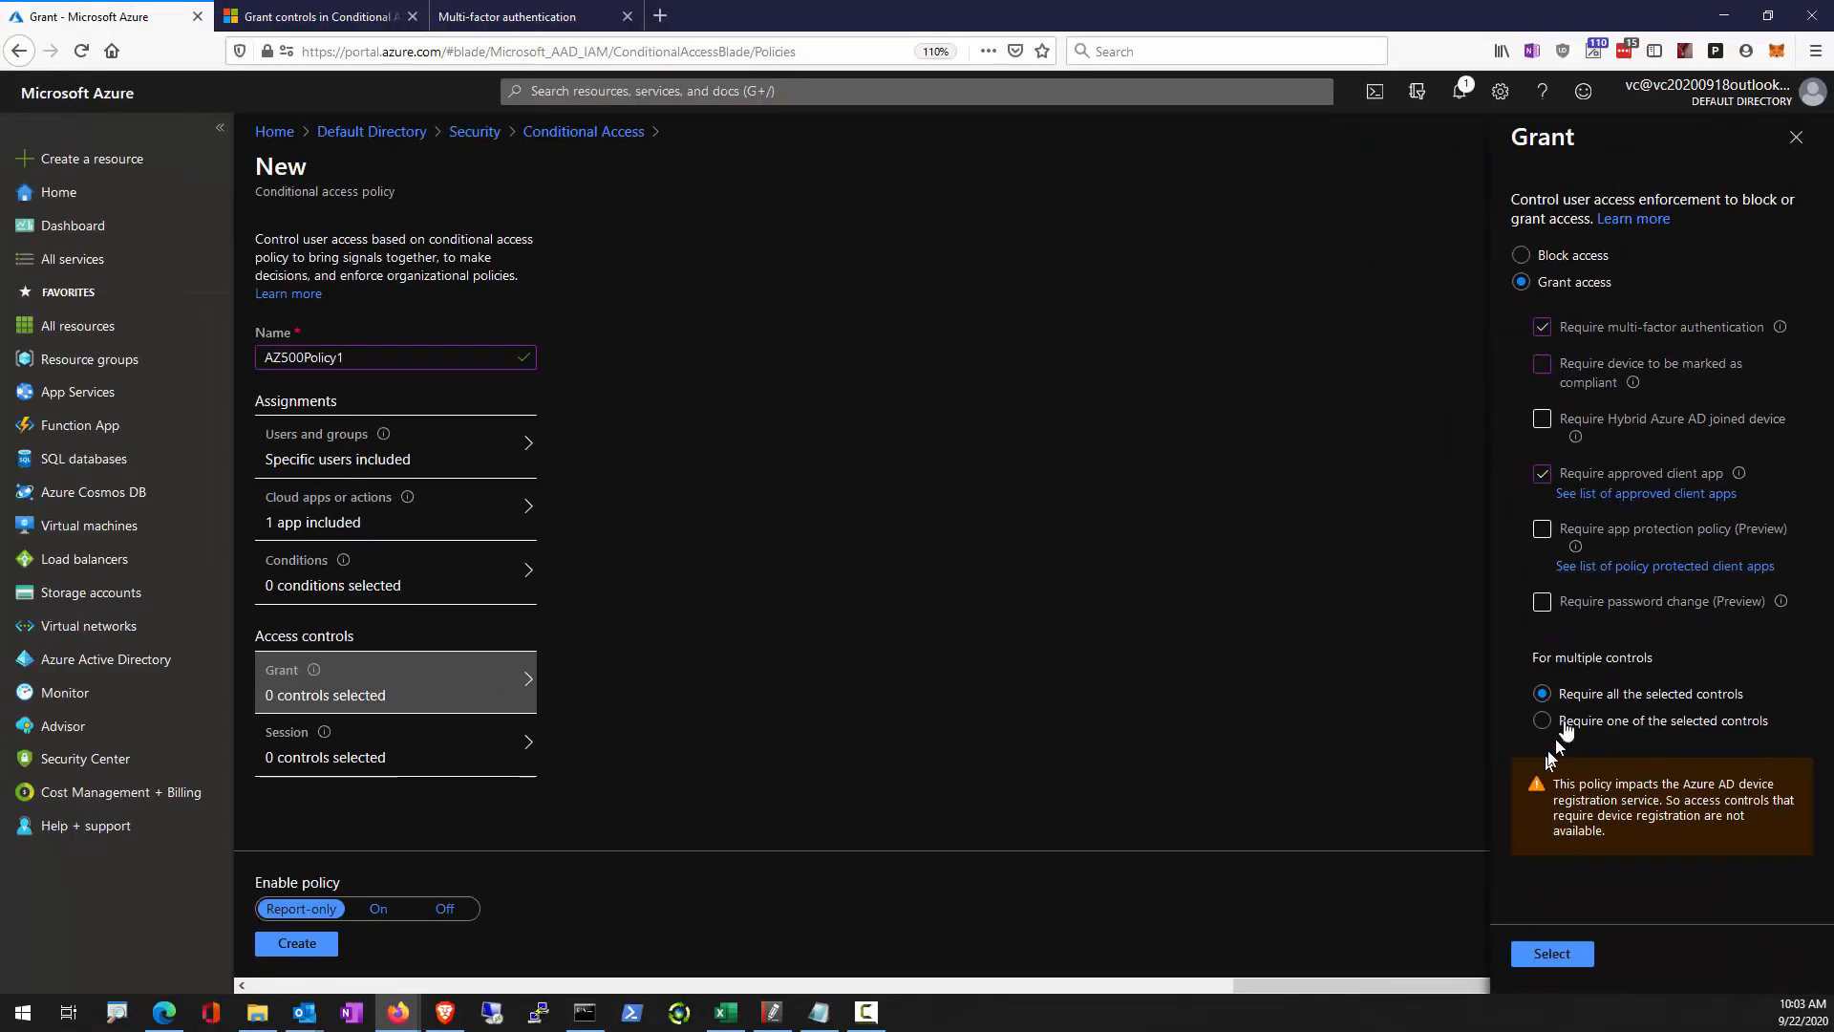
# - Untick Require approved client app leaving only MFA, set Enable policy On, and create AZ500Policy1
pyautogui.click(1272, 815)
pyautogui.click(1543, 476)
pyautogui.click(1533, 953)
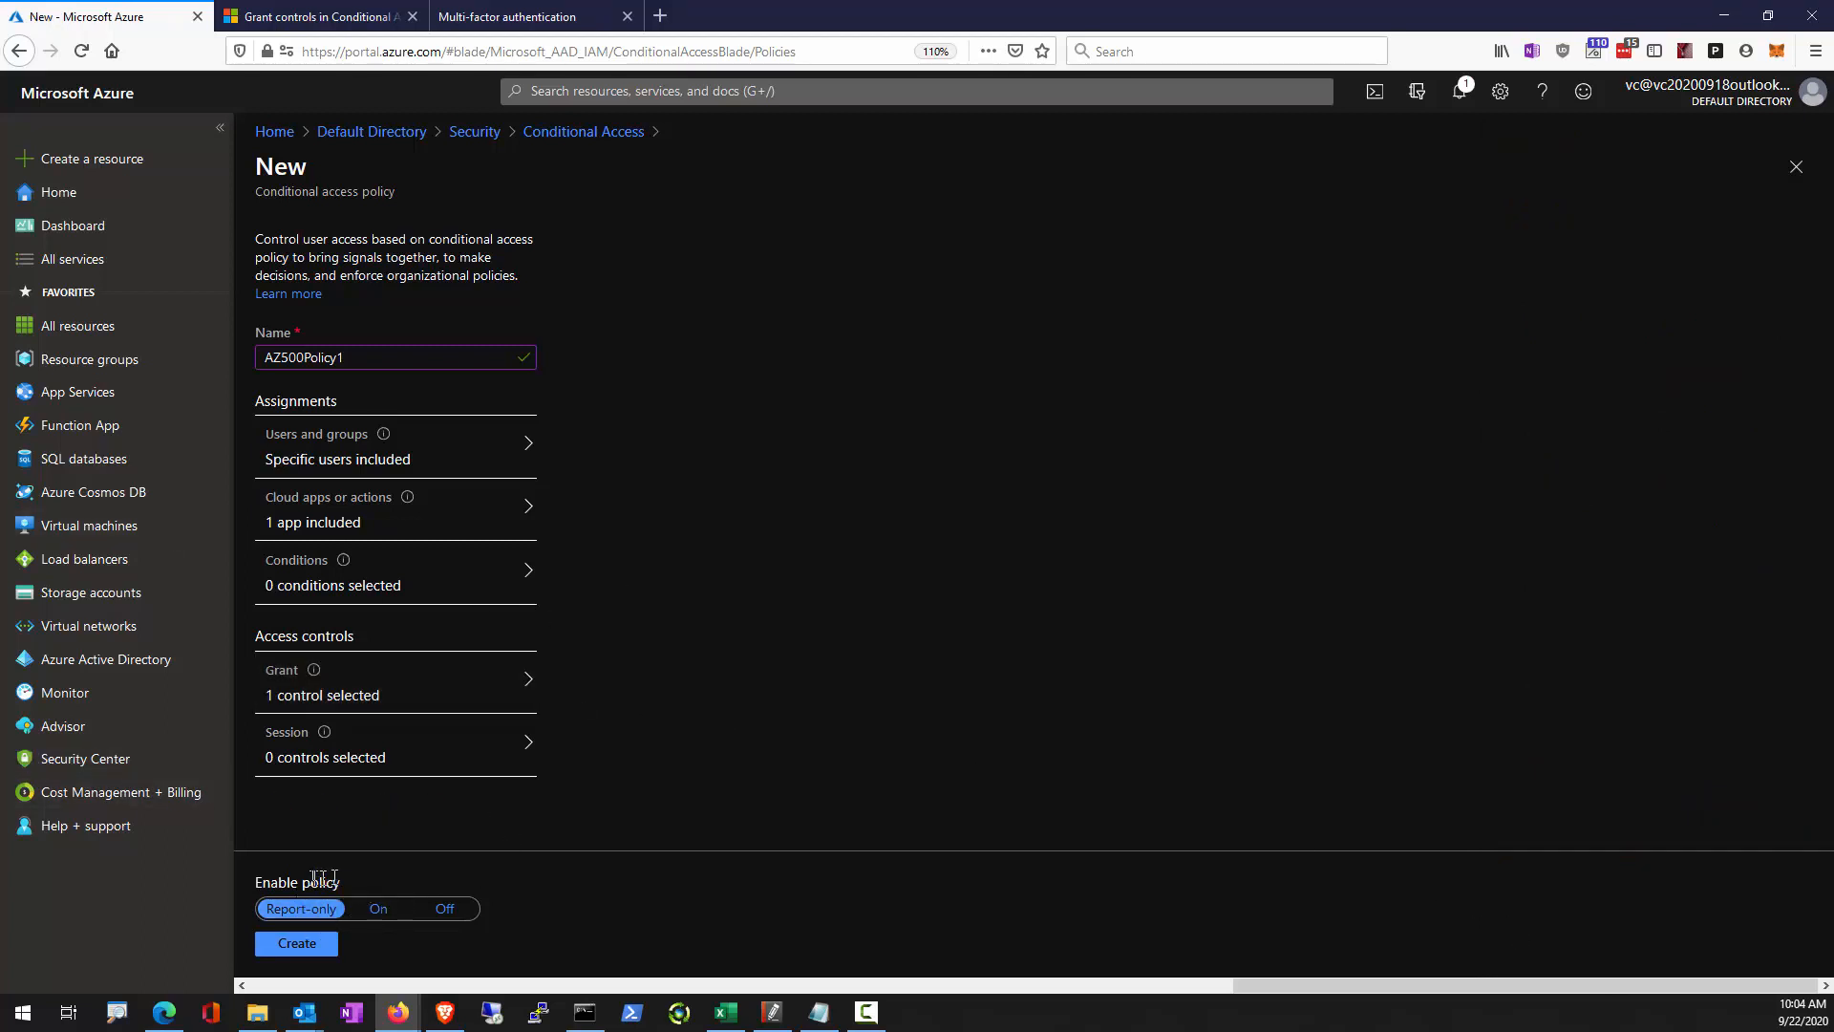
pyautogui.click(379, 909)
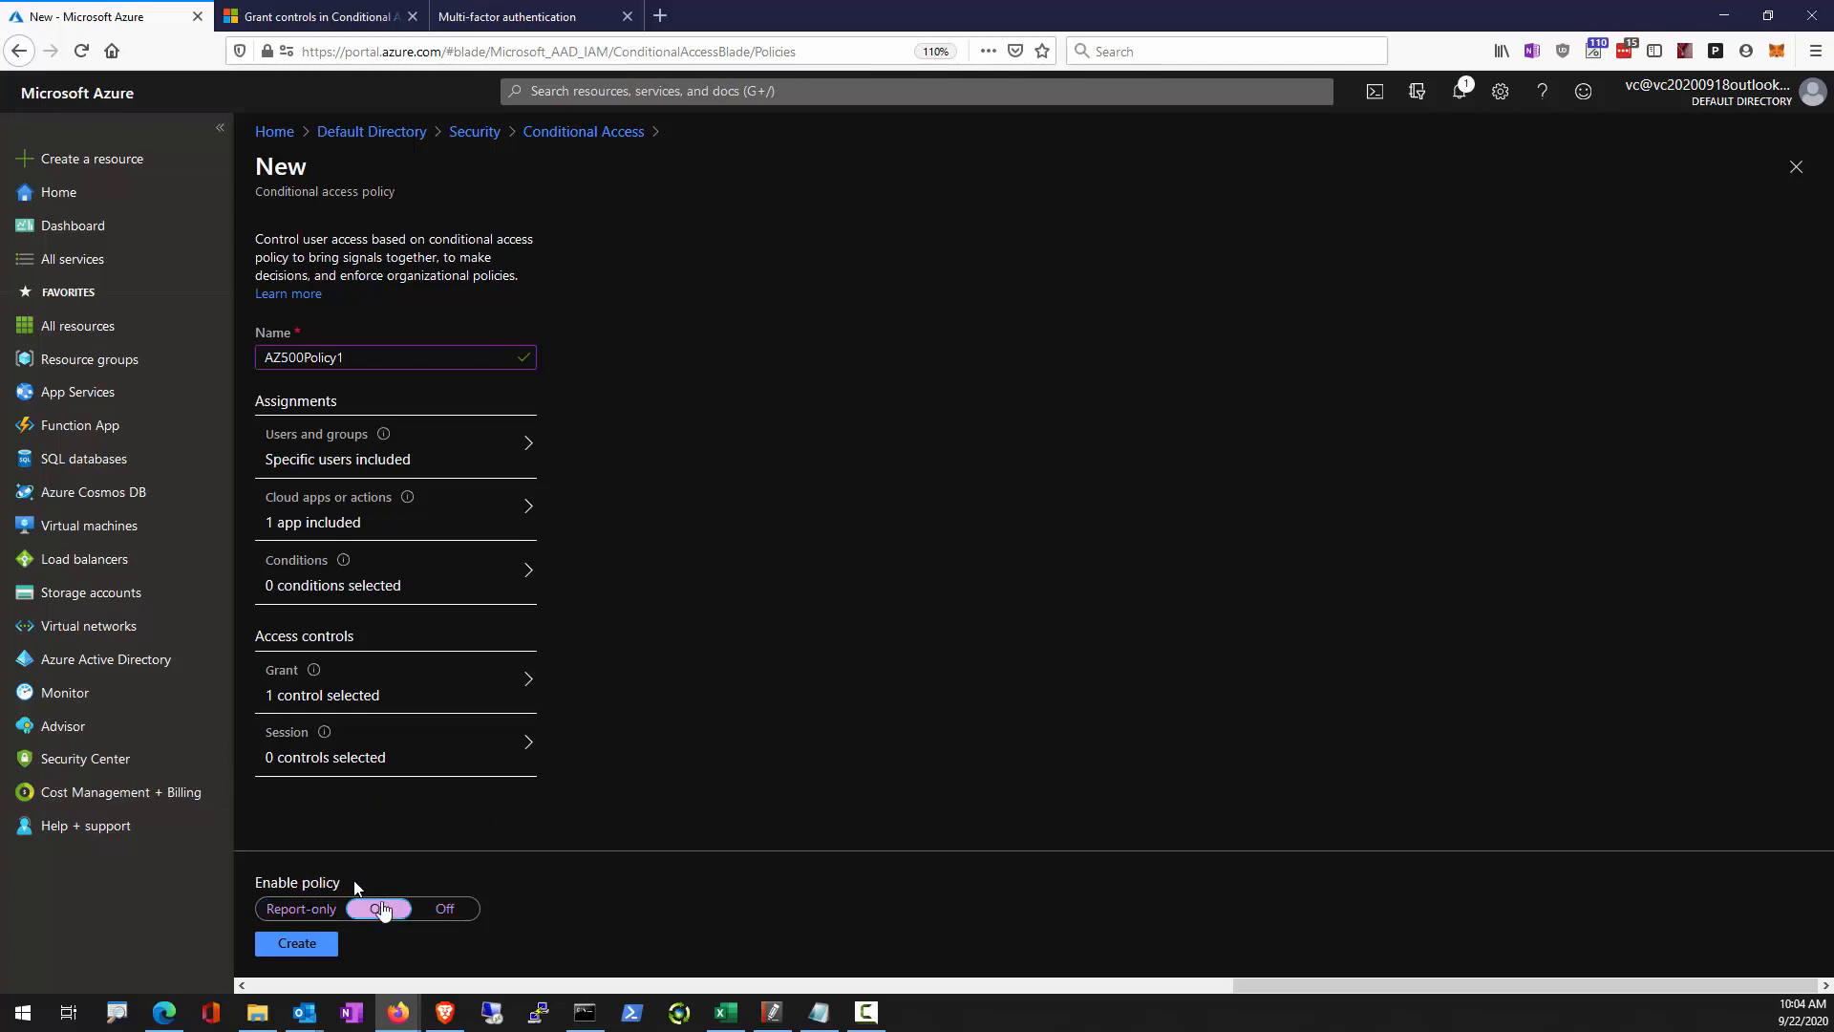
pyautogui.click(297, 954)
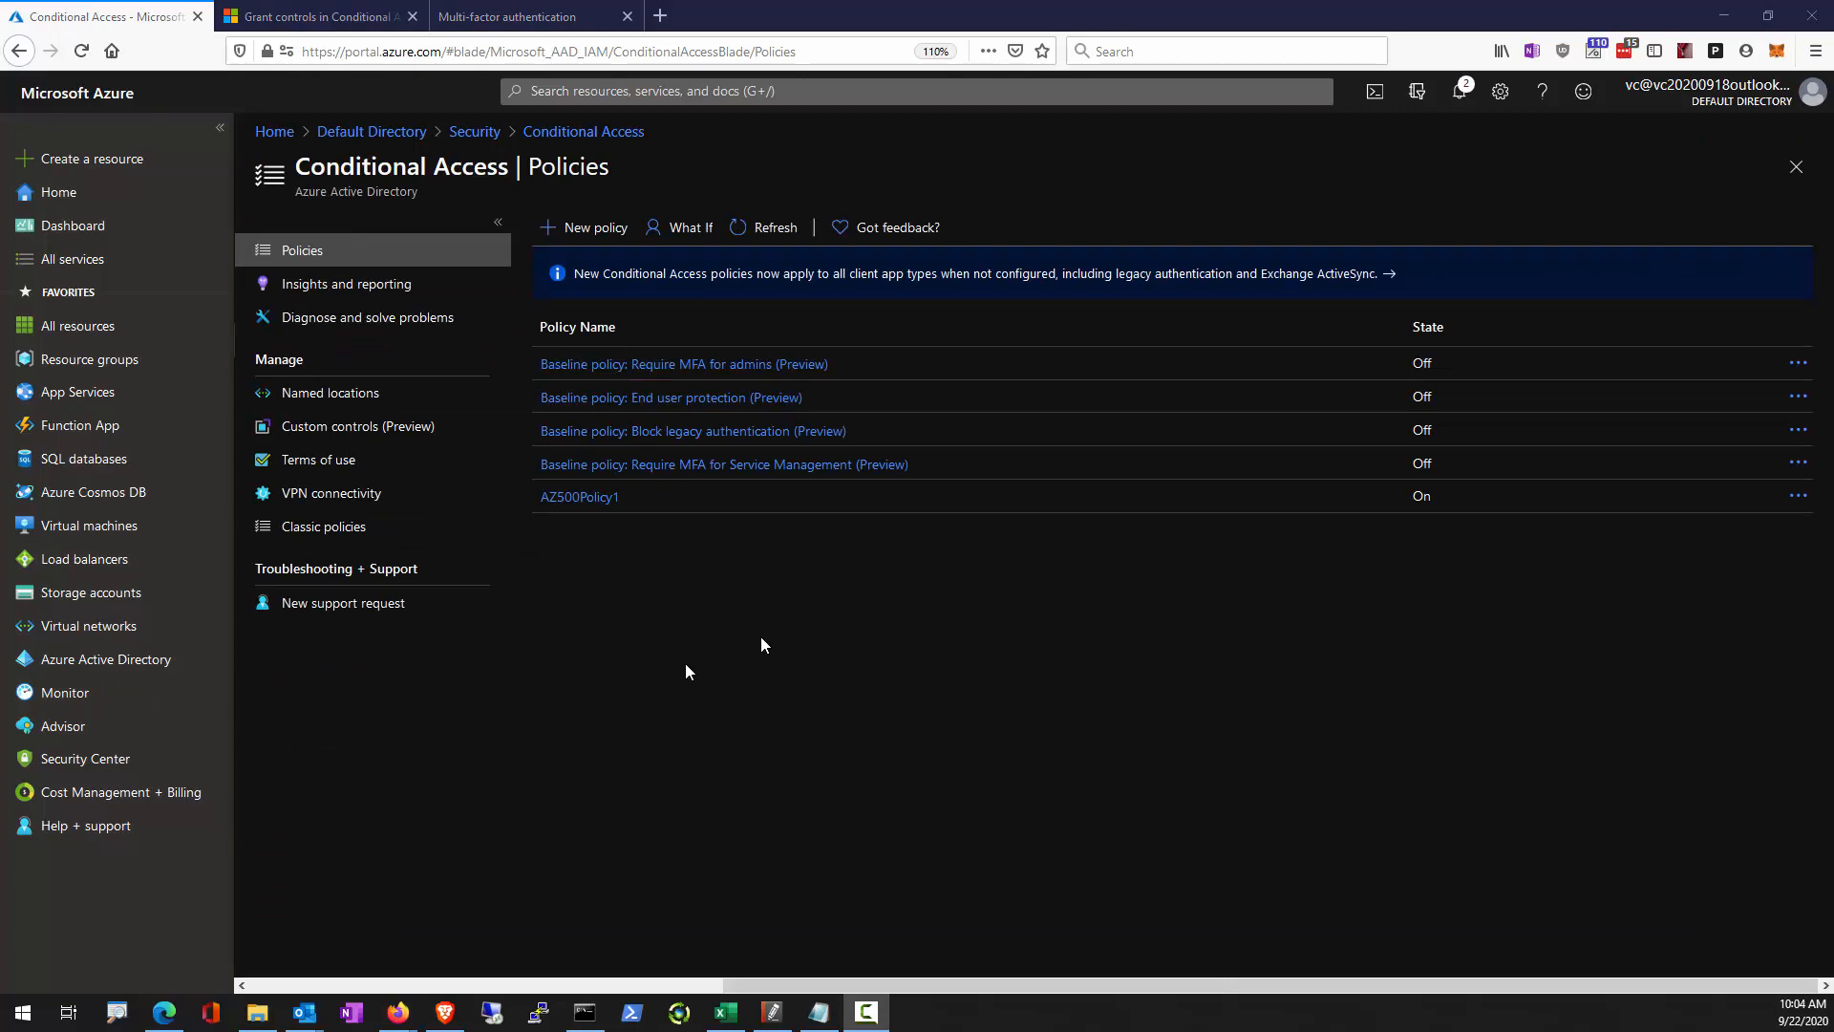
# - In a private window, load the Azure portal sign-in and choose 'Sign in another way'
pyautogui.hotkey('ctrl', 'shift', 'p')
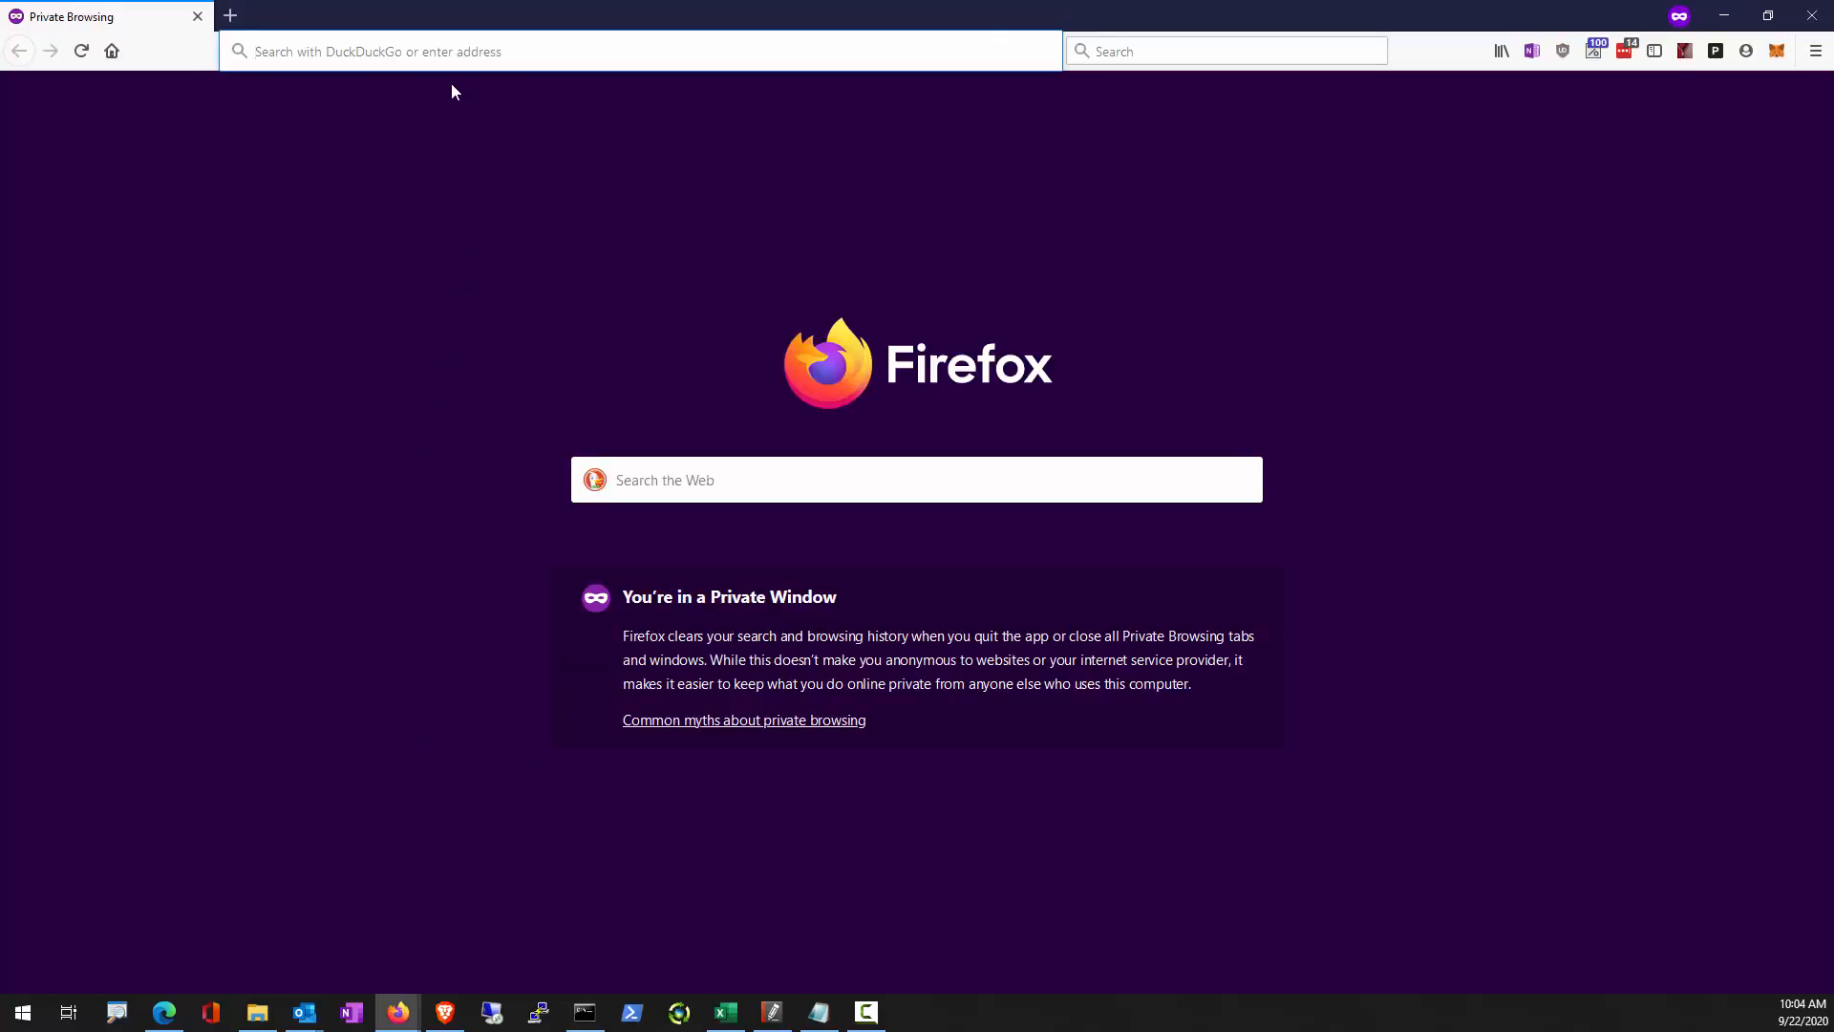
pyautogui.write('portal.azure.com/')
pyautogui.press('Return')
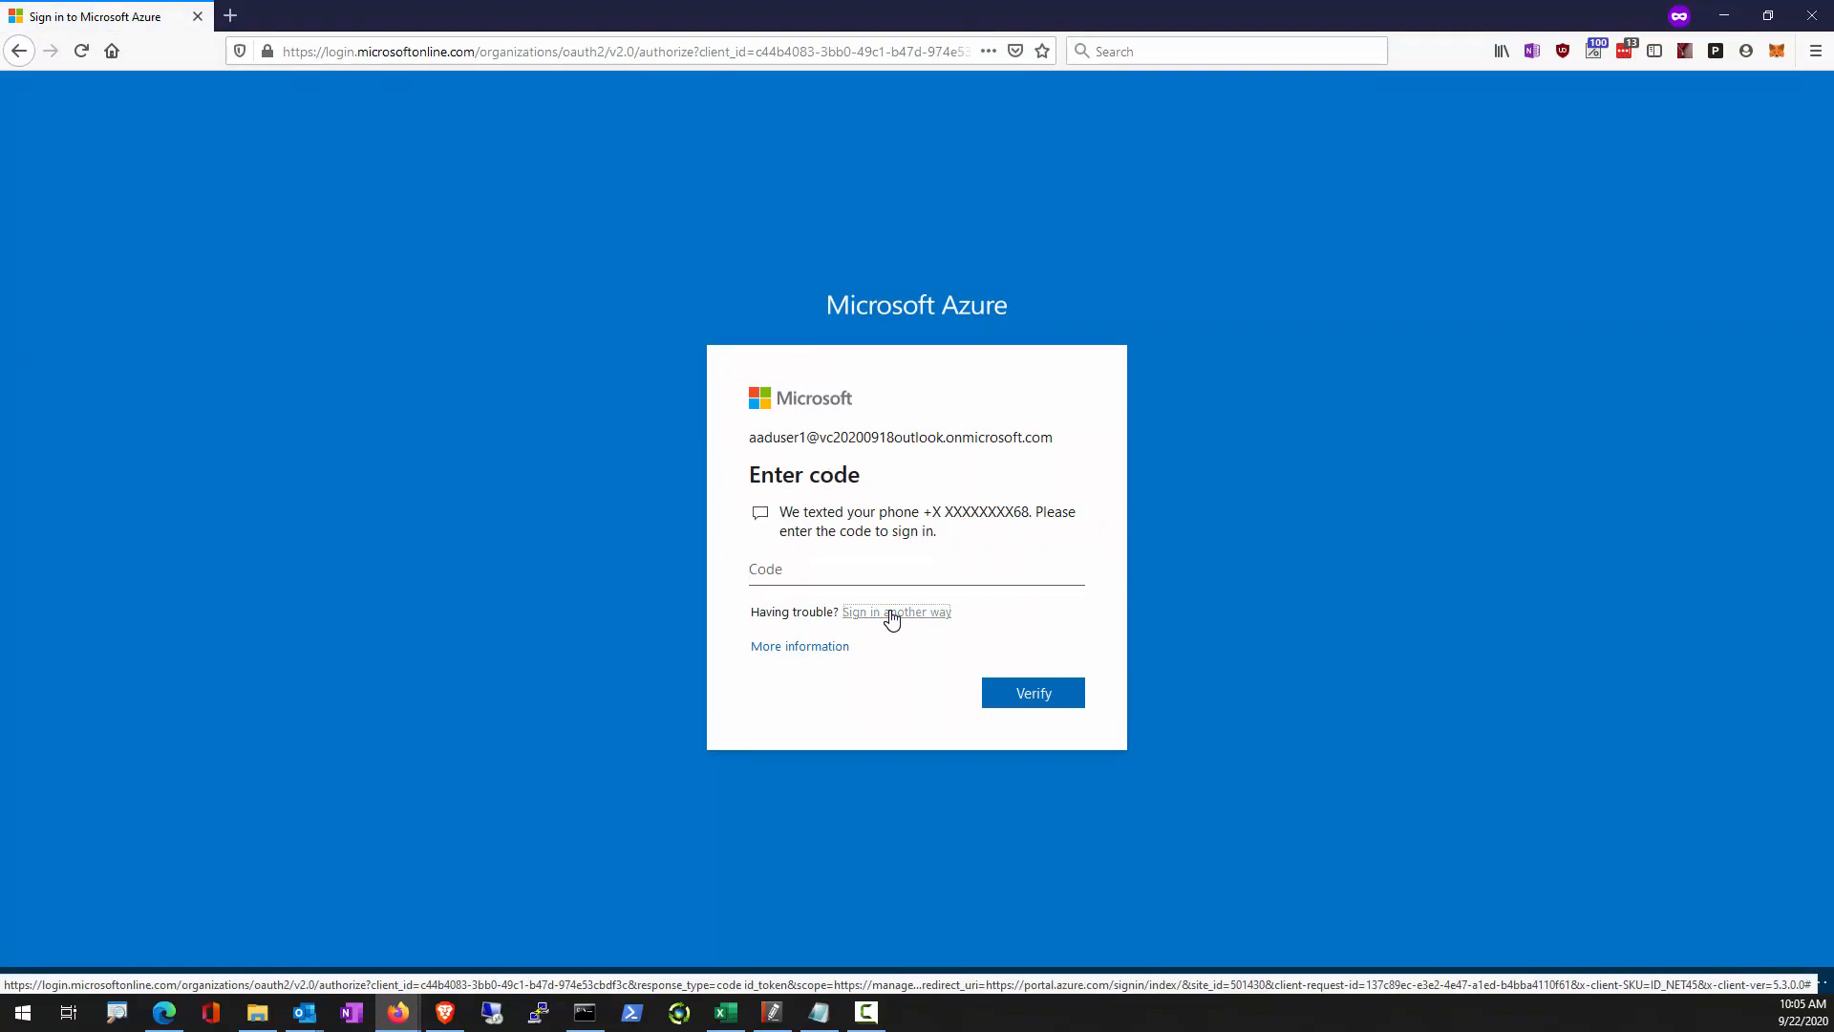
pyautogui.moveTo(891, 617); pyautogui.dragTo(937, 616)
pyautogui.click(937, 617)
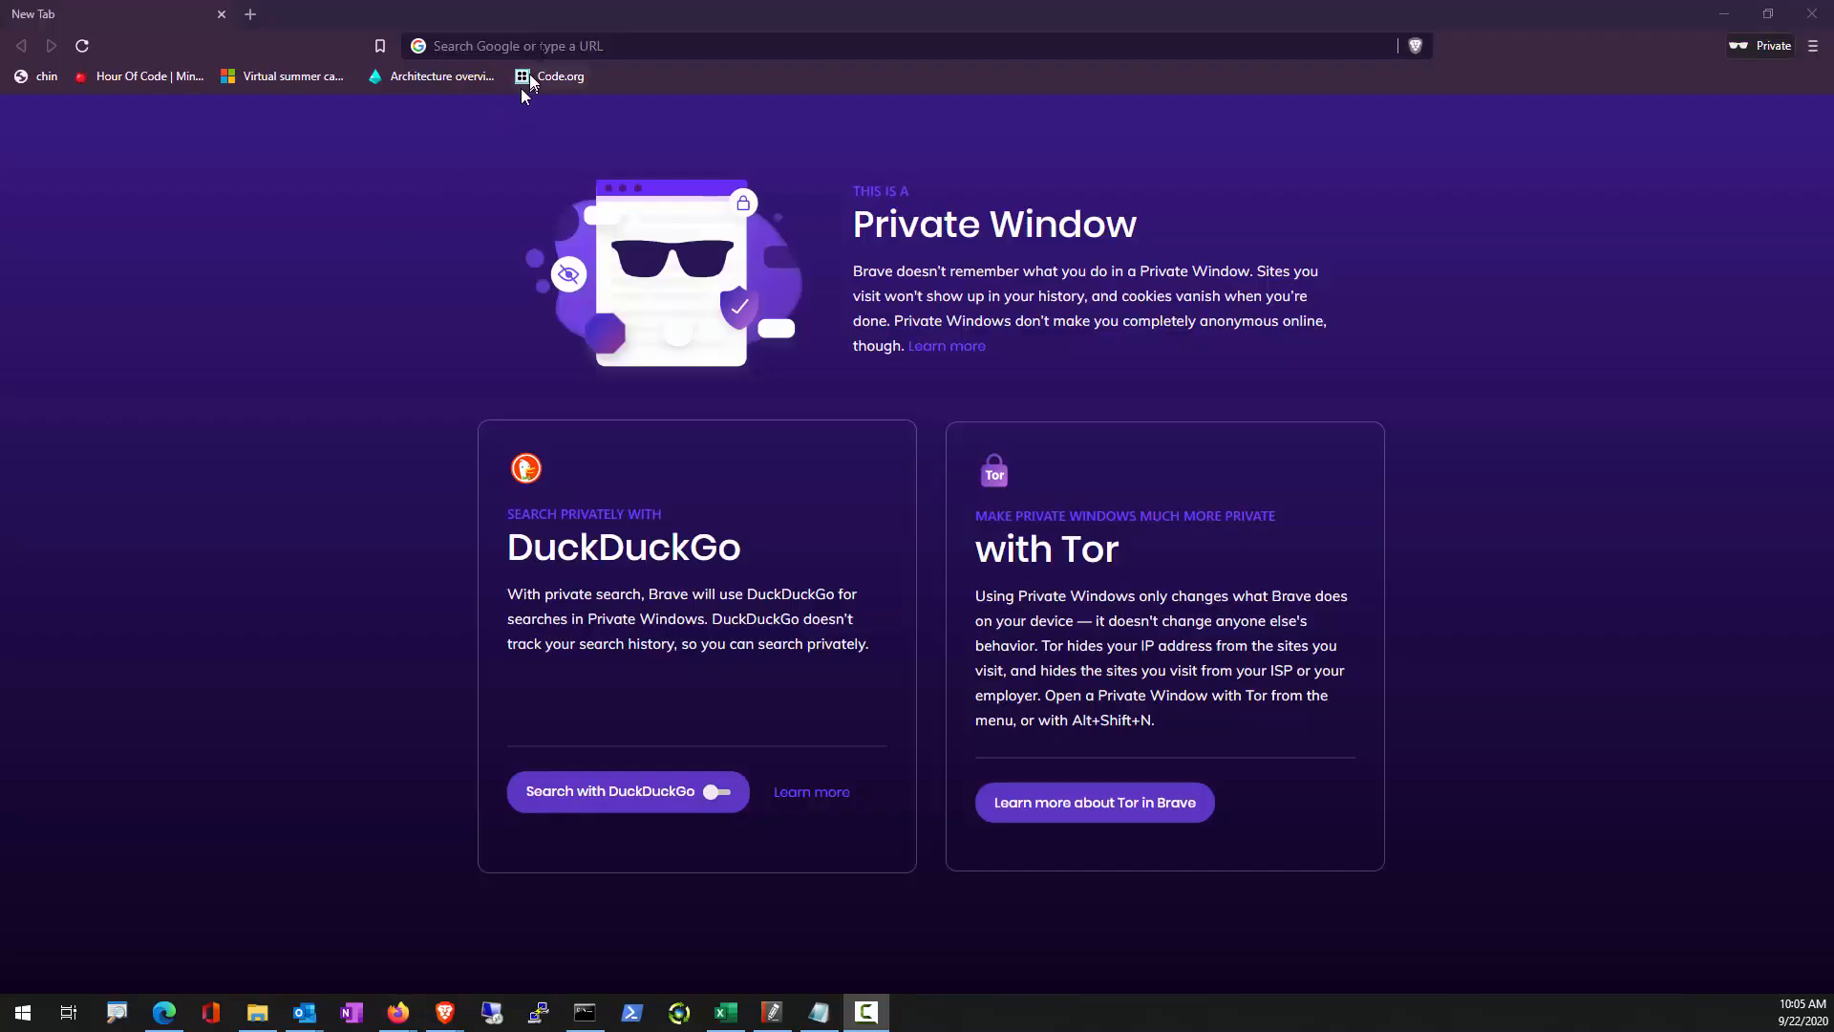
# - Open portal.azure.com in the private window and sign in with the second test user's pasted credentials
pyautogui.click(542, 51)
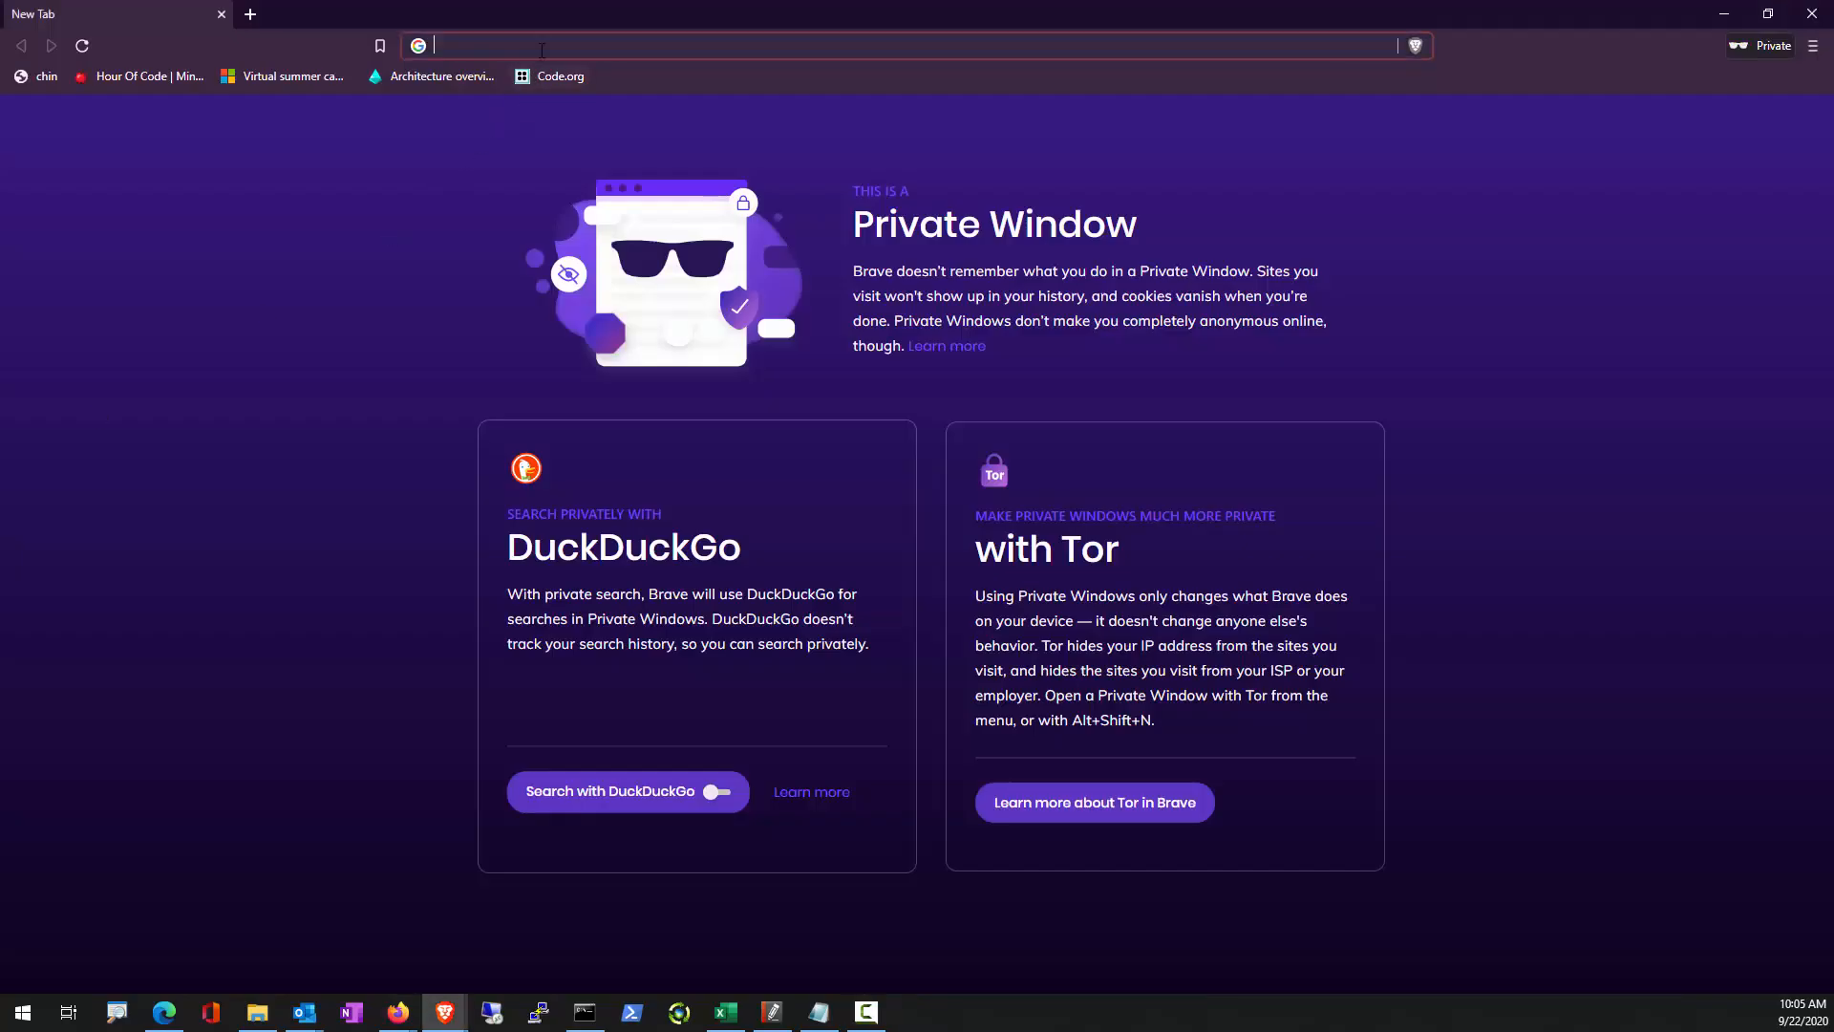
pyautogui.write('portal.azure.com')
pyautogui.press('Return')
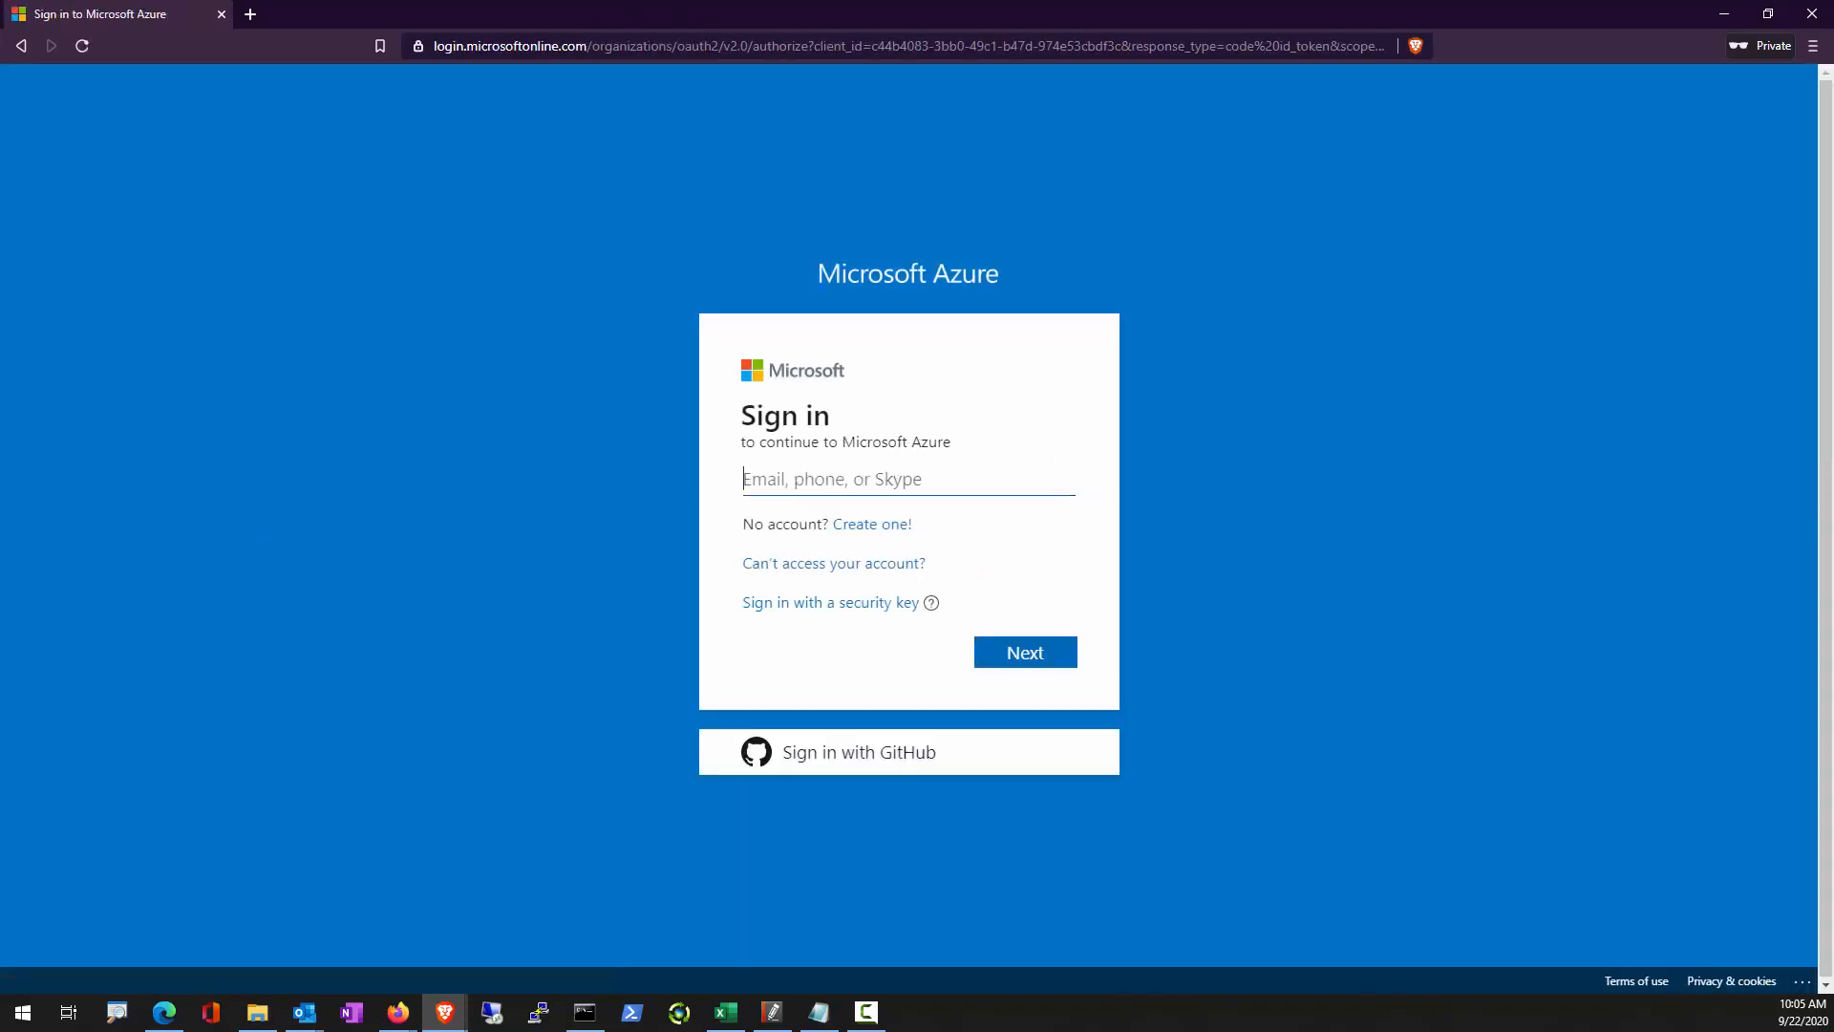
pyautogui.hotkey('alt', 'Tab')
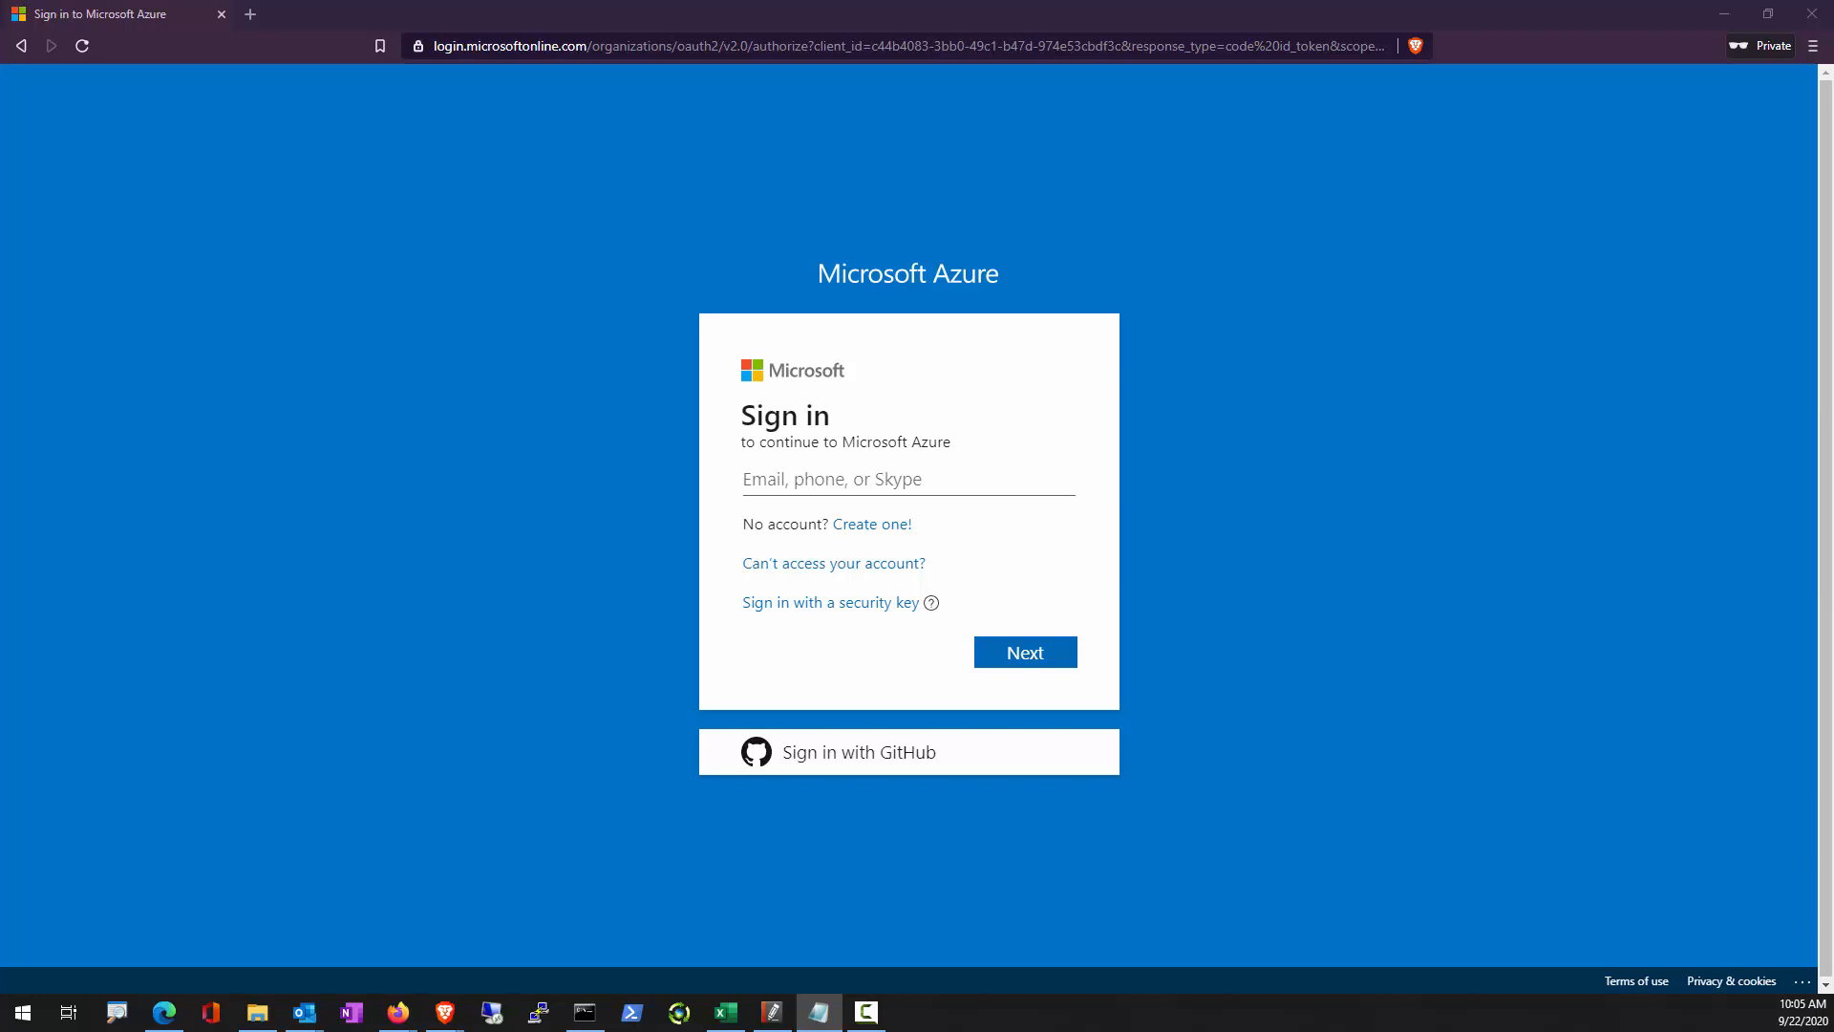
pyautogui.click(868, 478)
pyautogui.hotkey('ctrl', 'v')
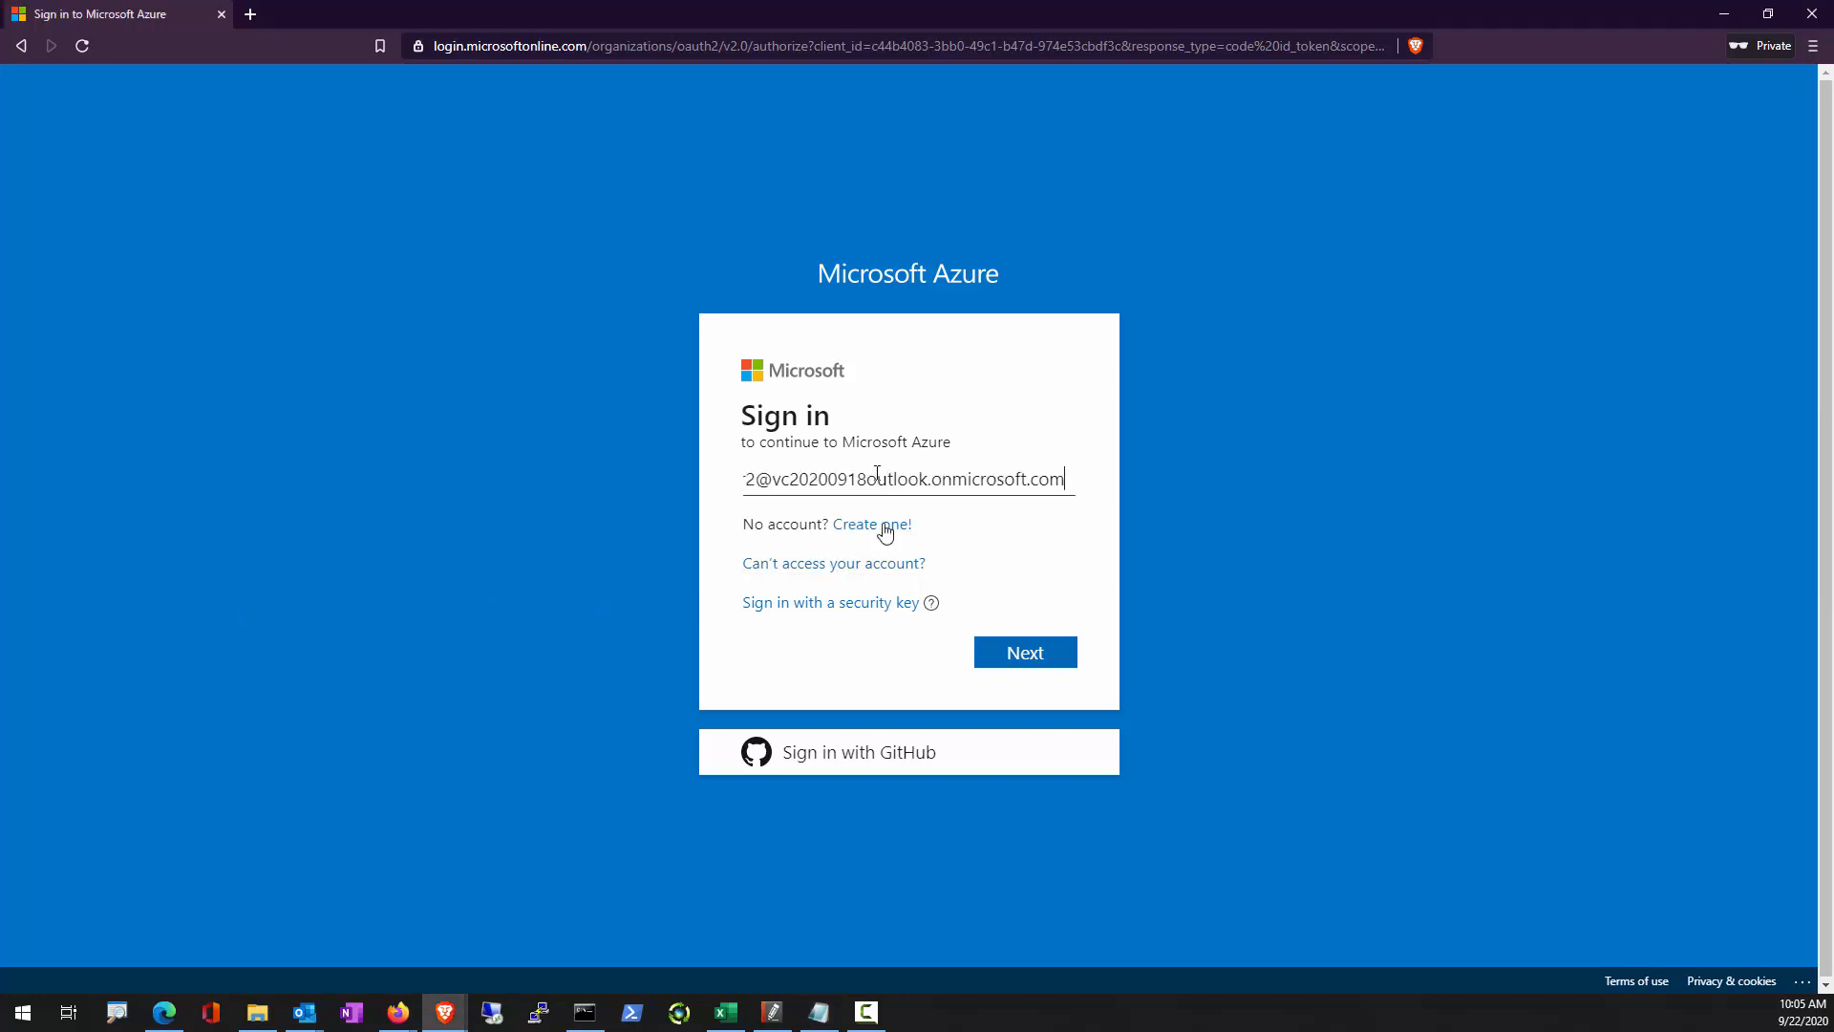
pyautogui.click(1021, 662)
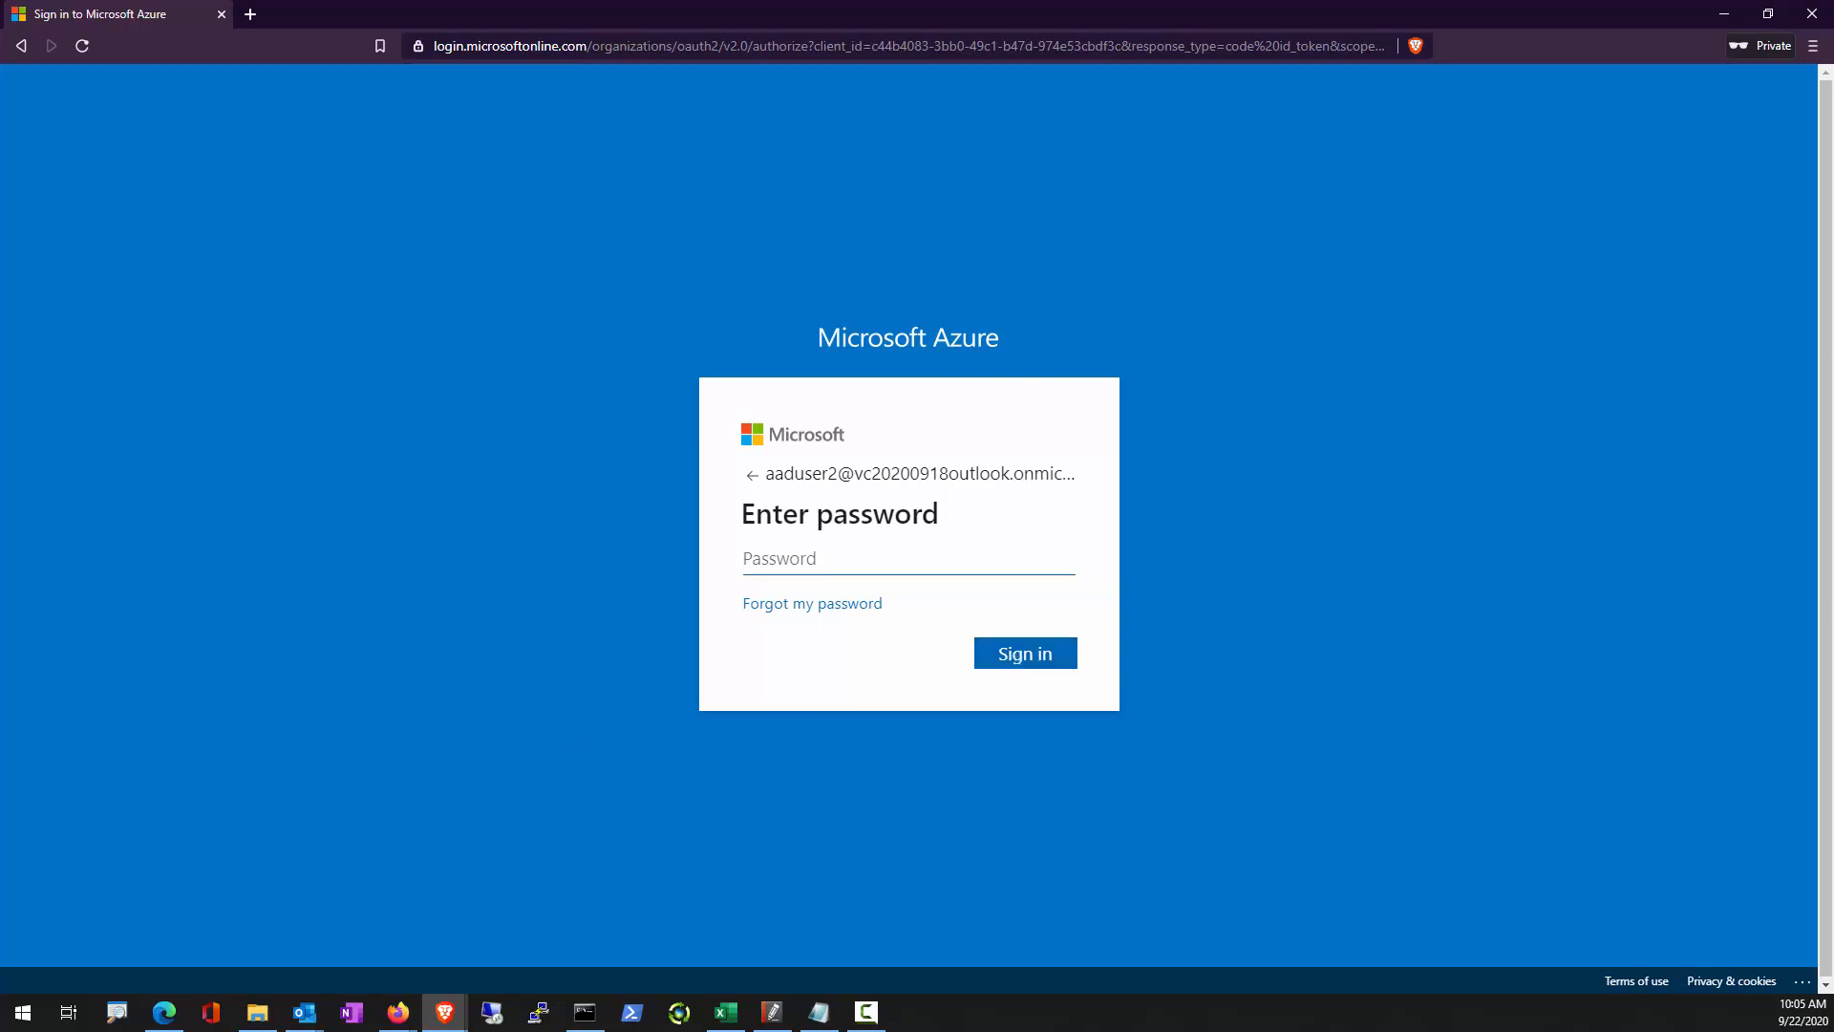
pyautogui.hotkey('alt', 'Tab')
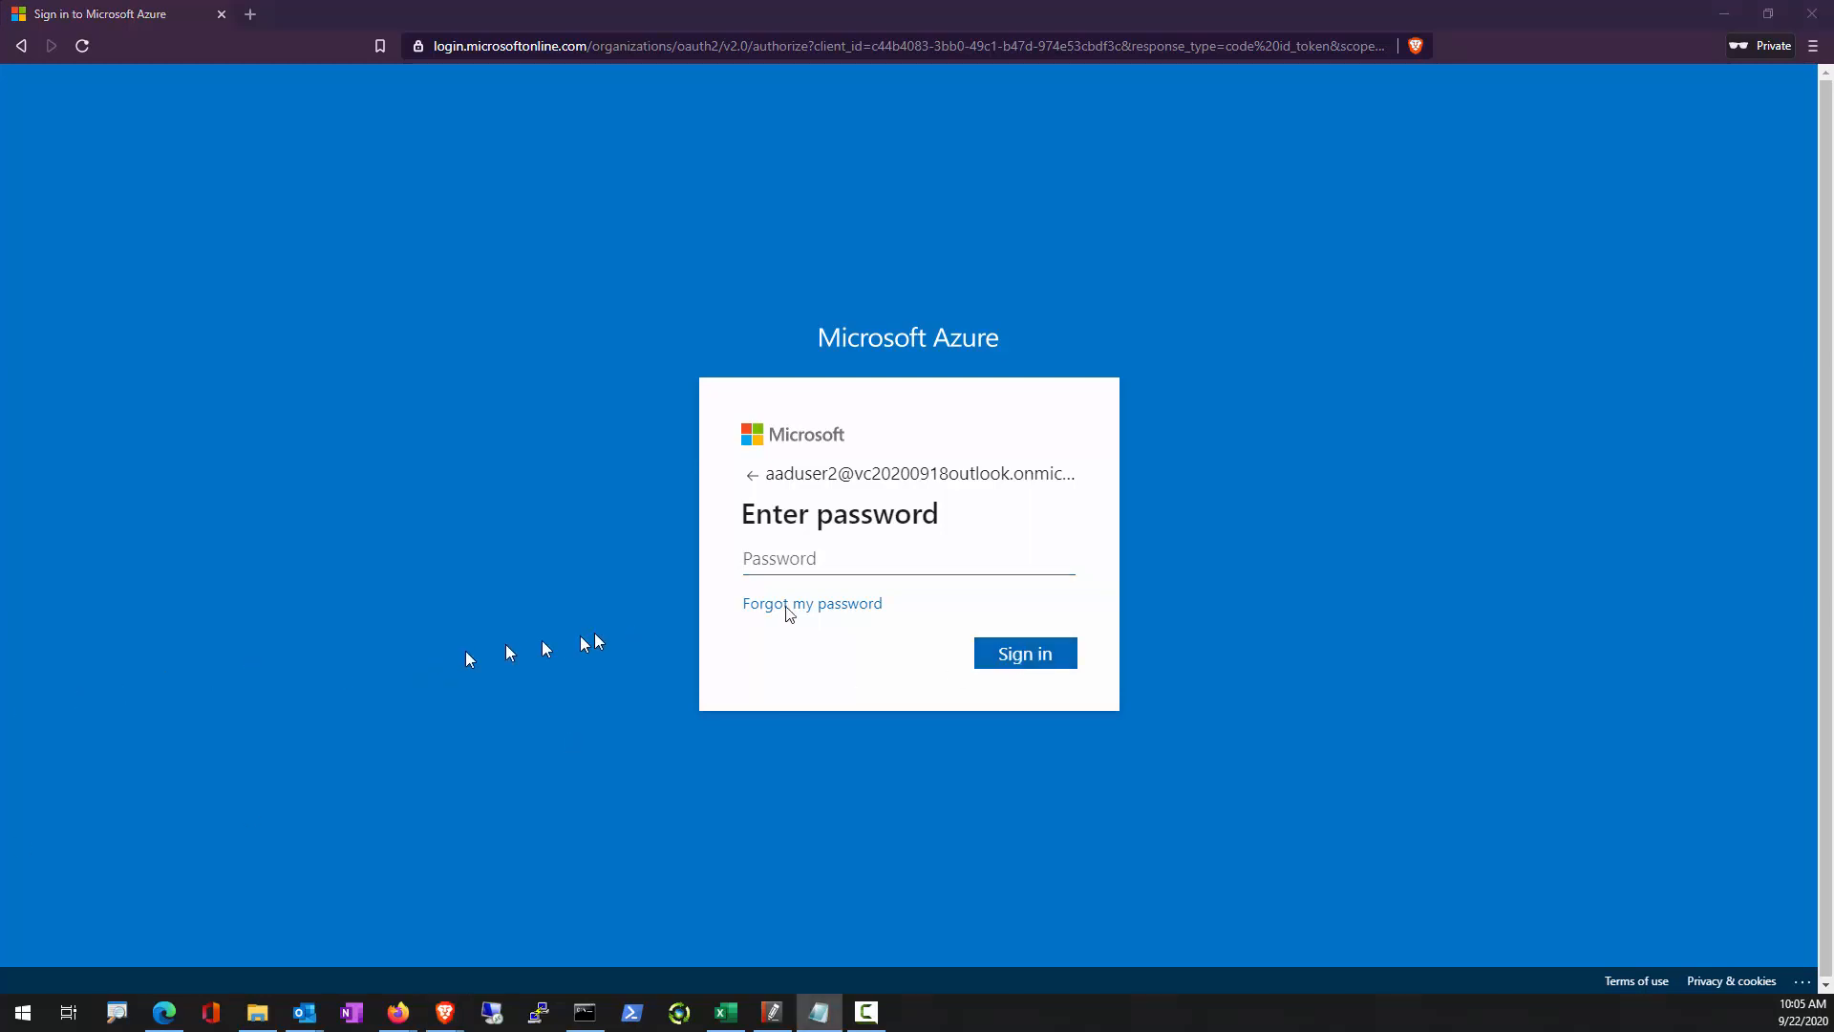
pyautogui.click(819, 547)
pyautogui.write('********')
pyautogui.click(1049, 655)
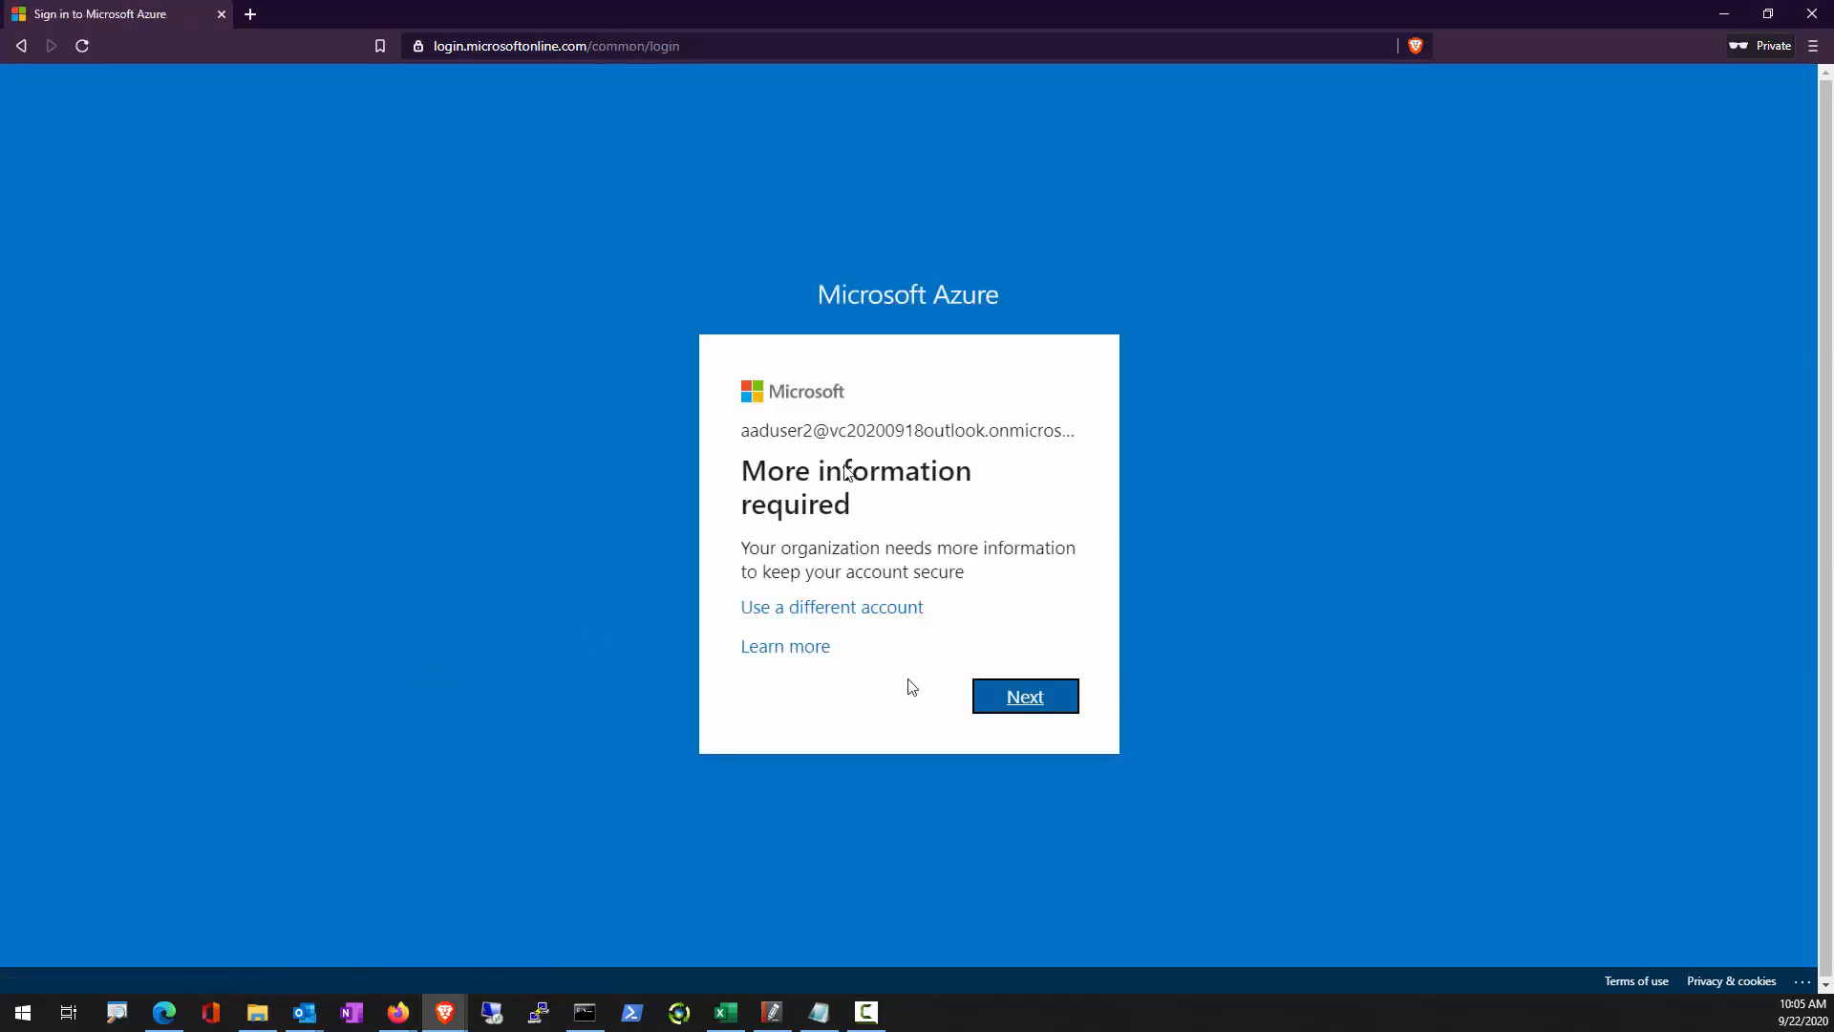
# - Continue to security registration, pick Phone as a different verification method, then close the private window
pyautogui.click(1031, 707)
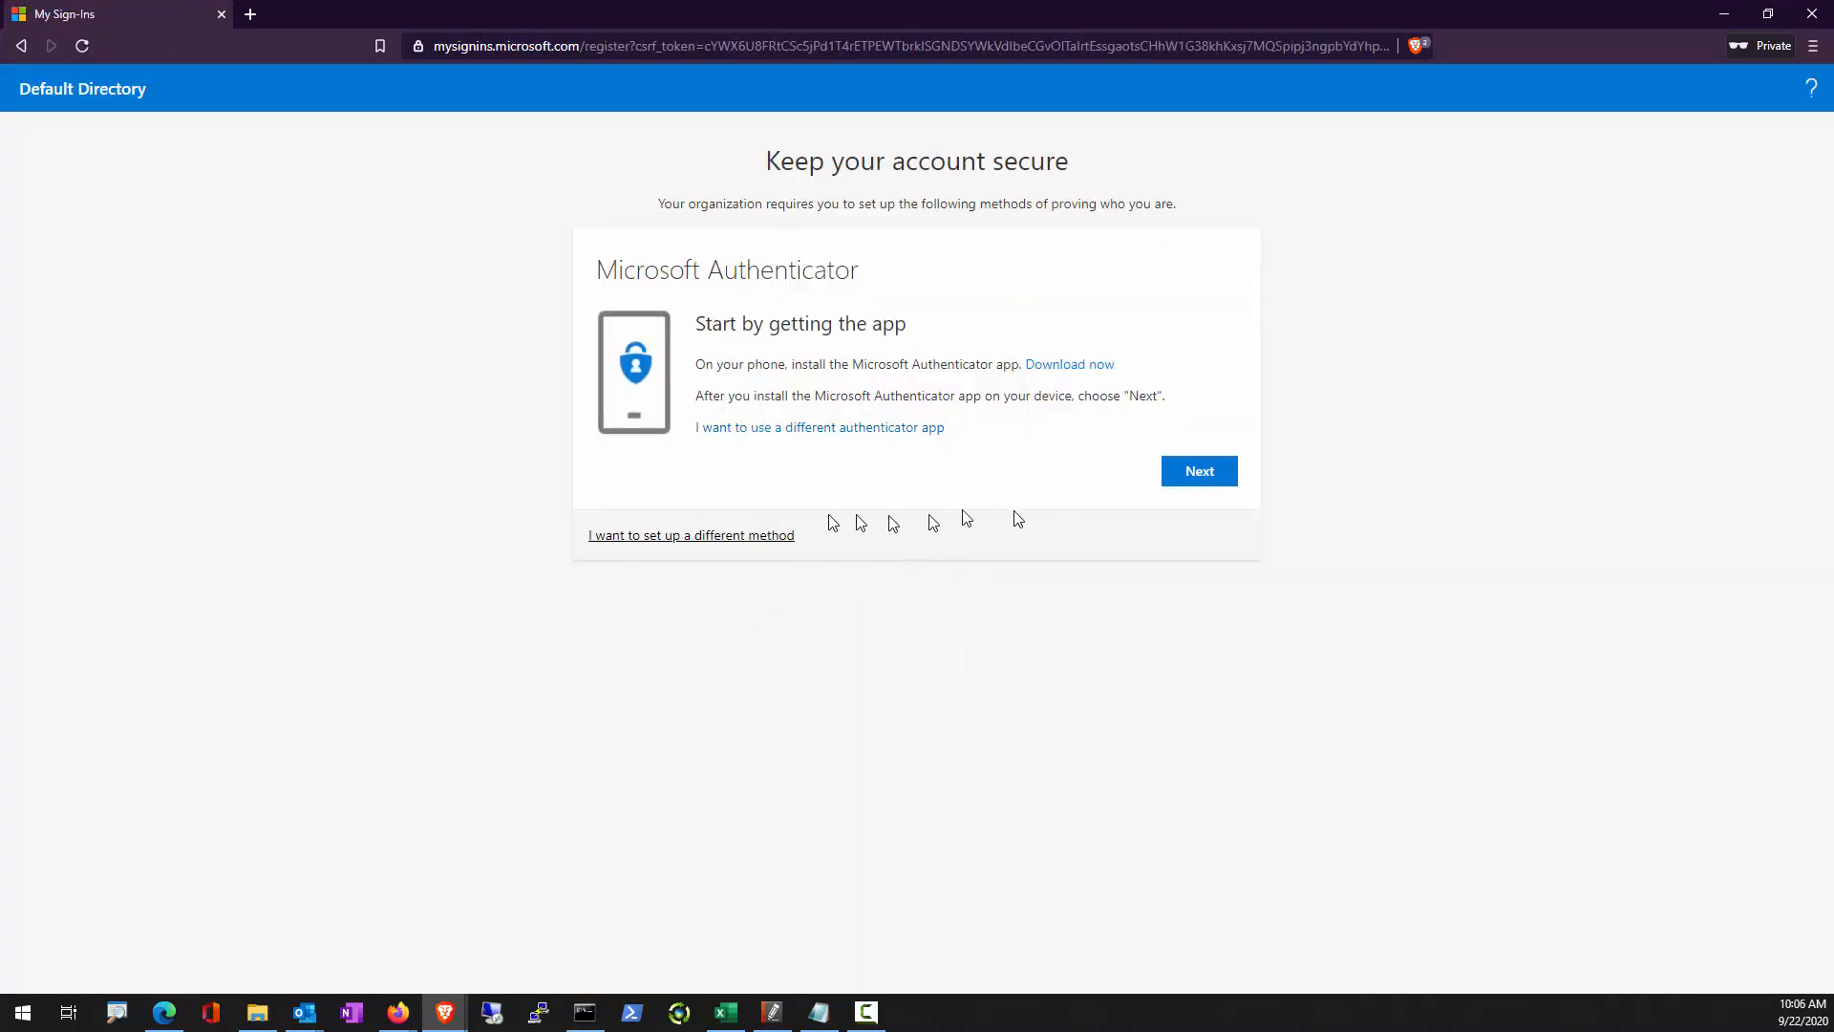
pyautogui.click(744, 536)
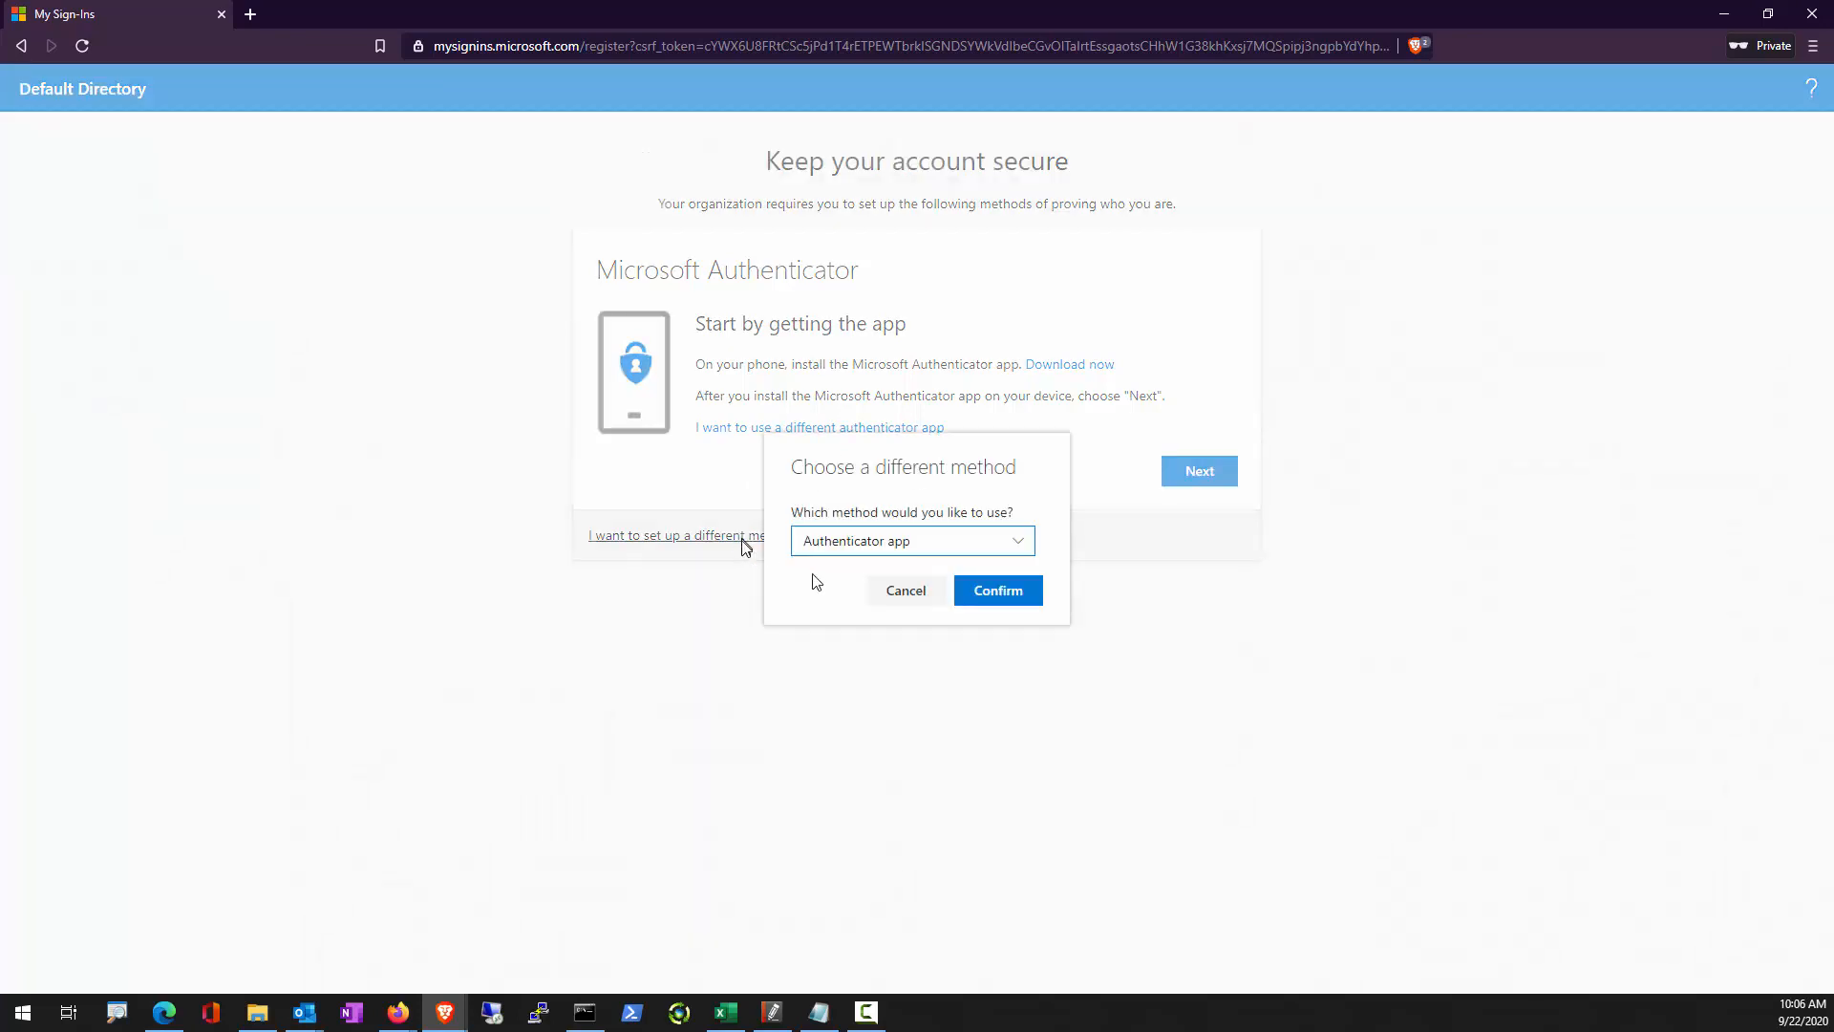
pyautogui.click(892, 548)
pyautogui.click(868, 598)
pyautogui.click(1000, 590)
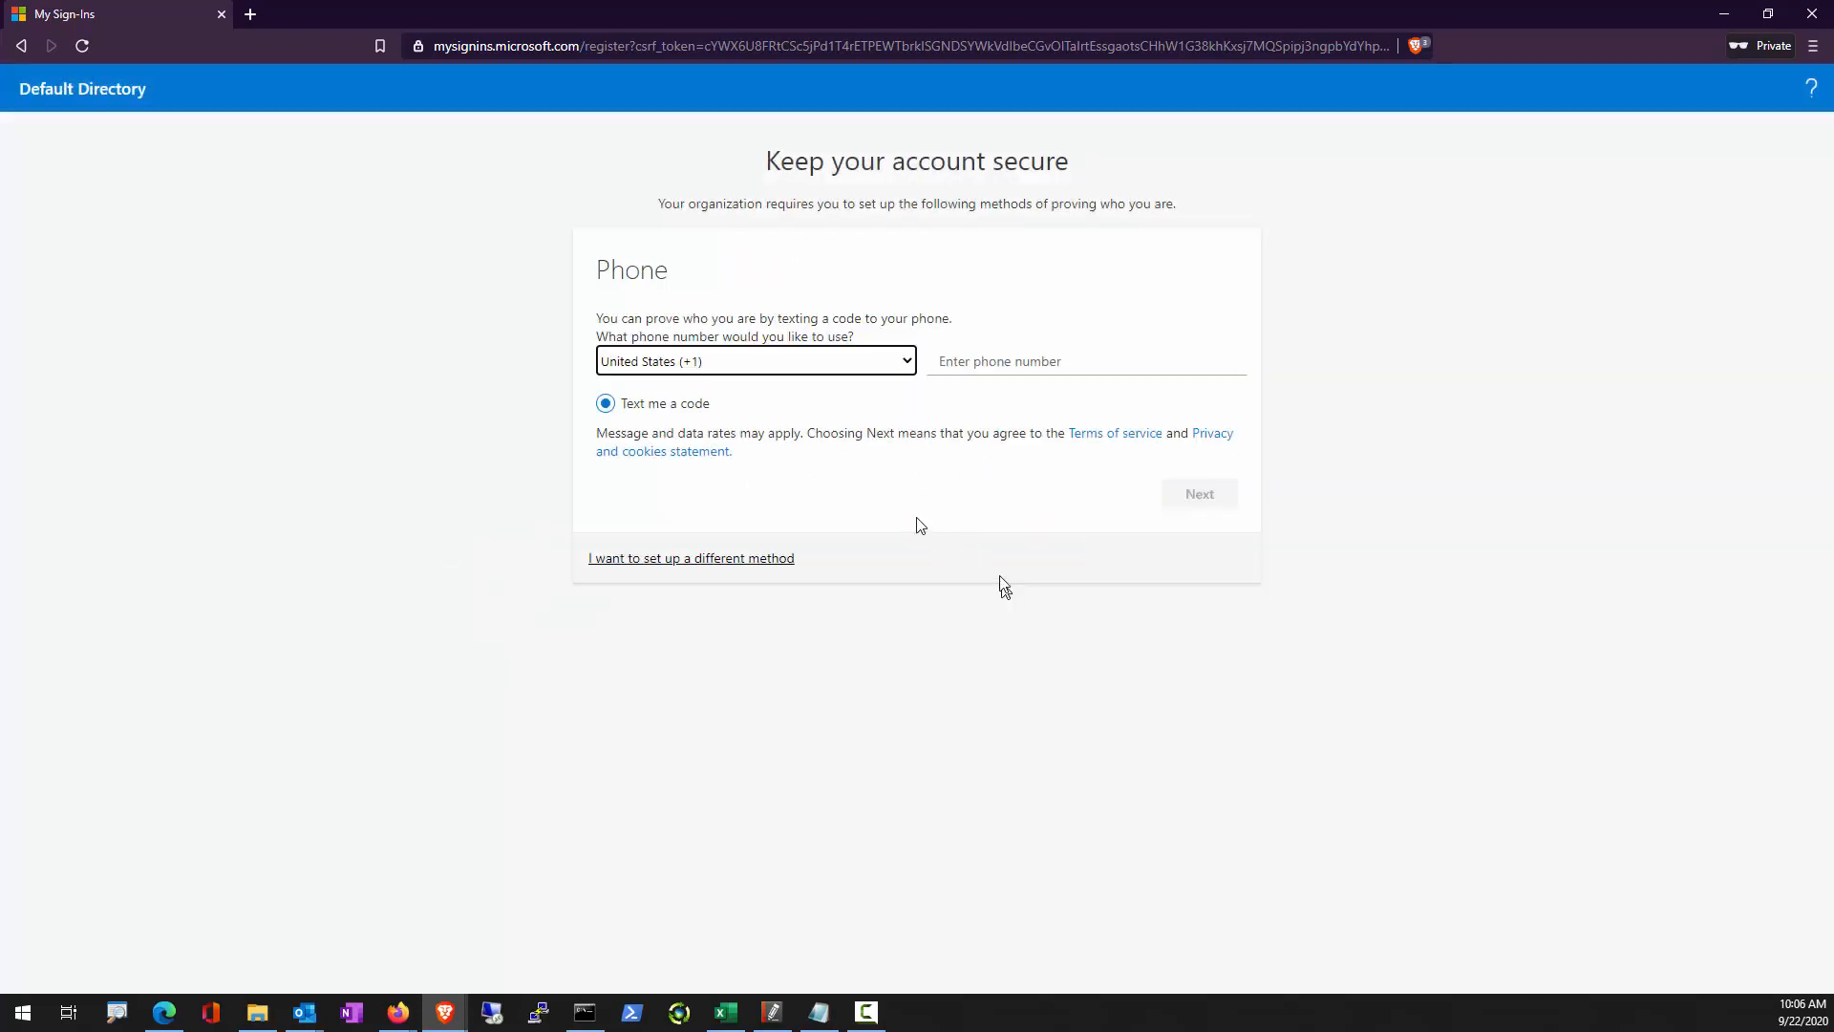
pyautogui.click(1805, 12)
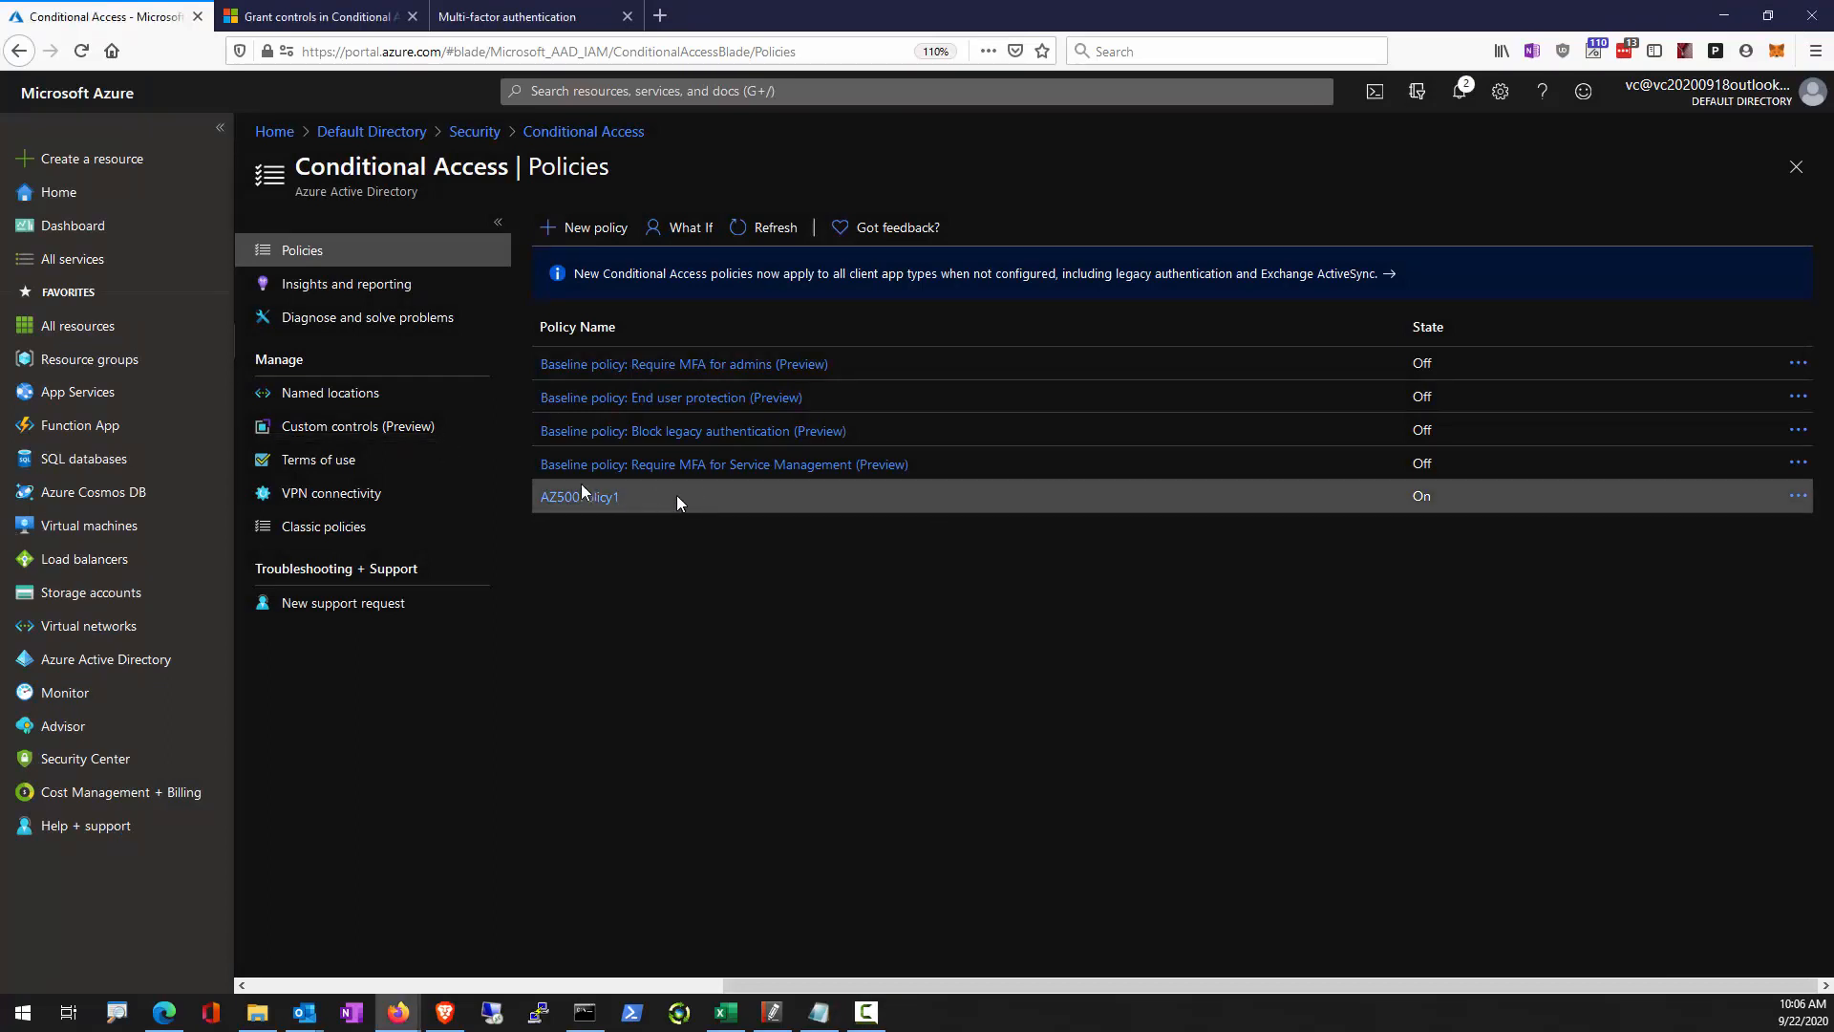
# - Delete AZ500Policy1 from its ... menu in the Policies list and confirm Yes
pyautogui.click(1798, 495)
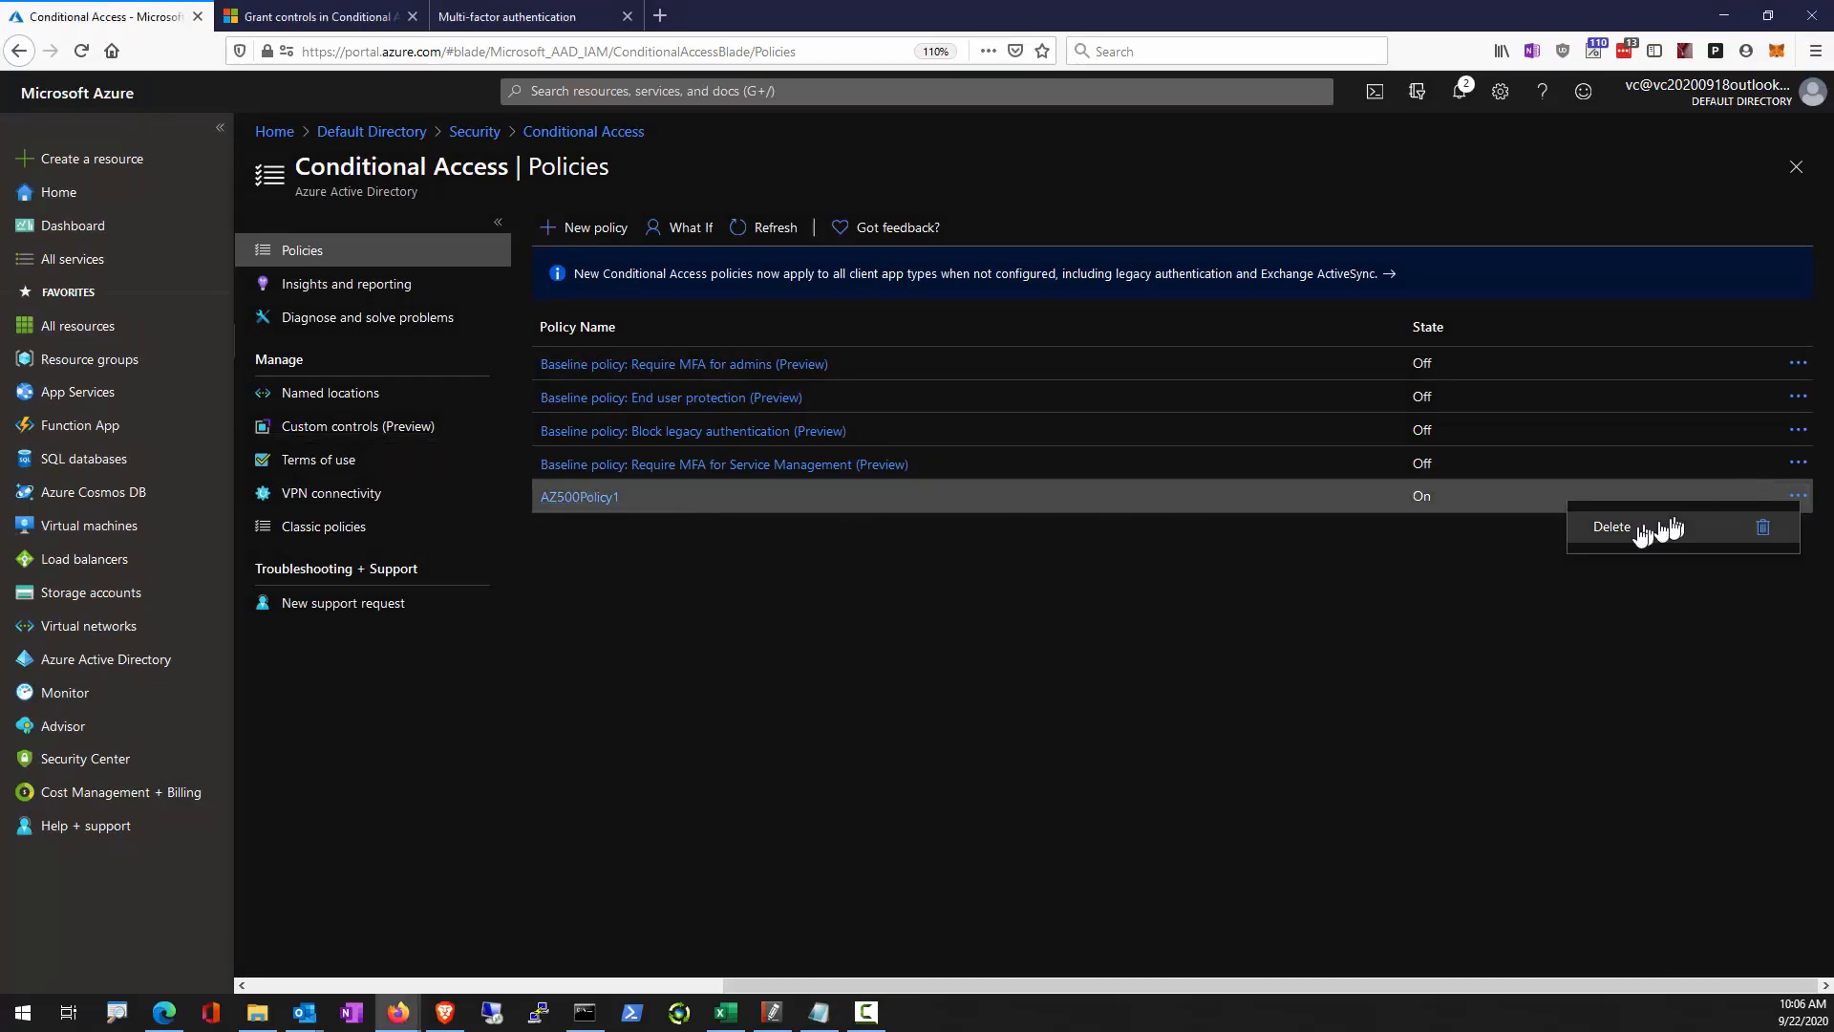
pyautogui.click(1605, 525)
pyautogui.click(566, 330)
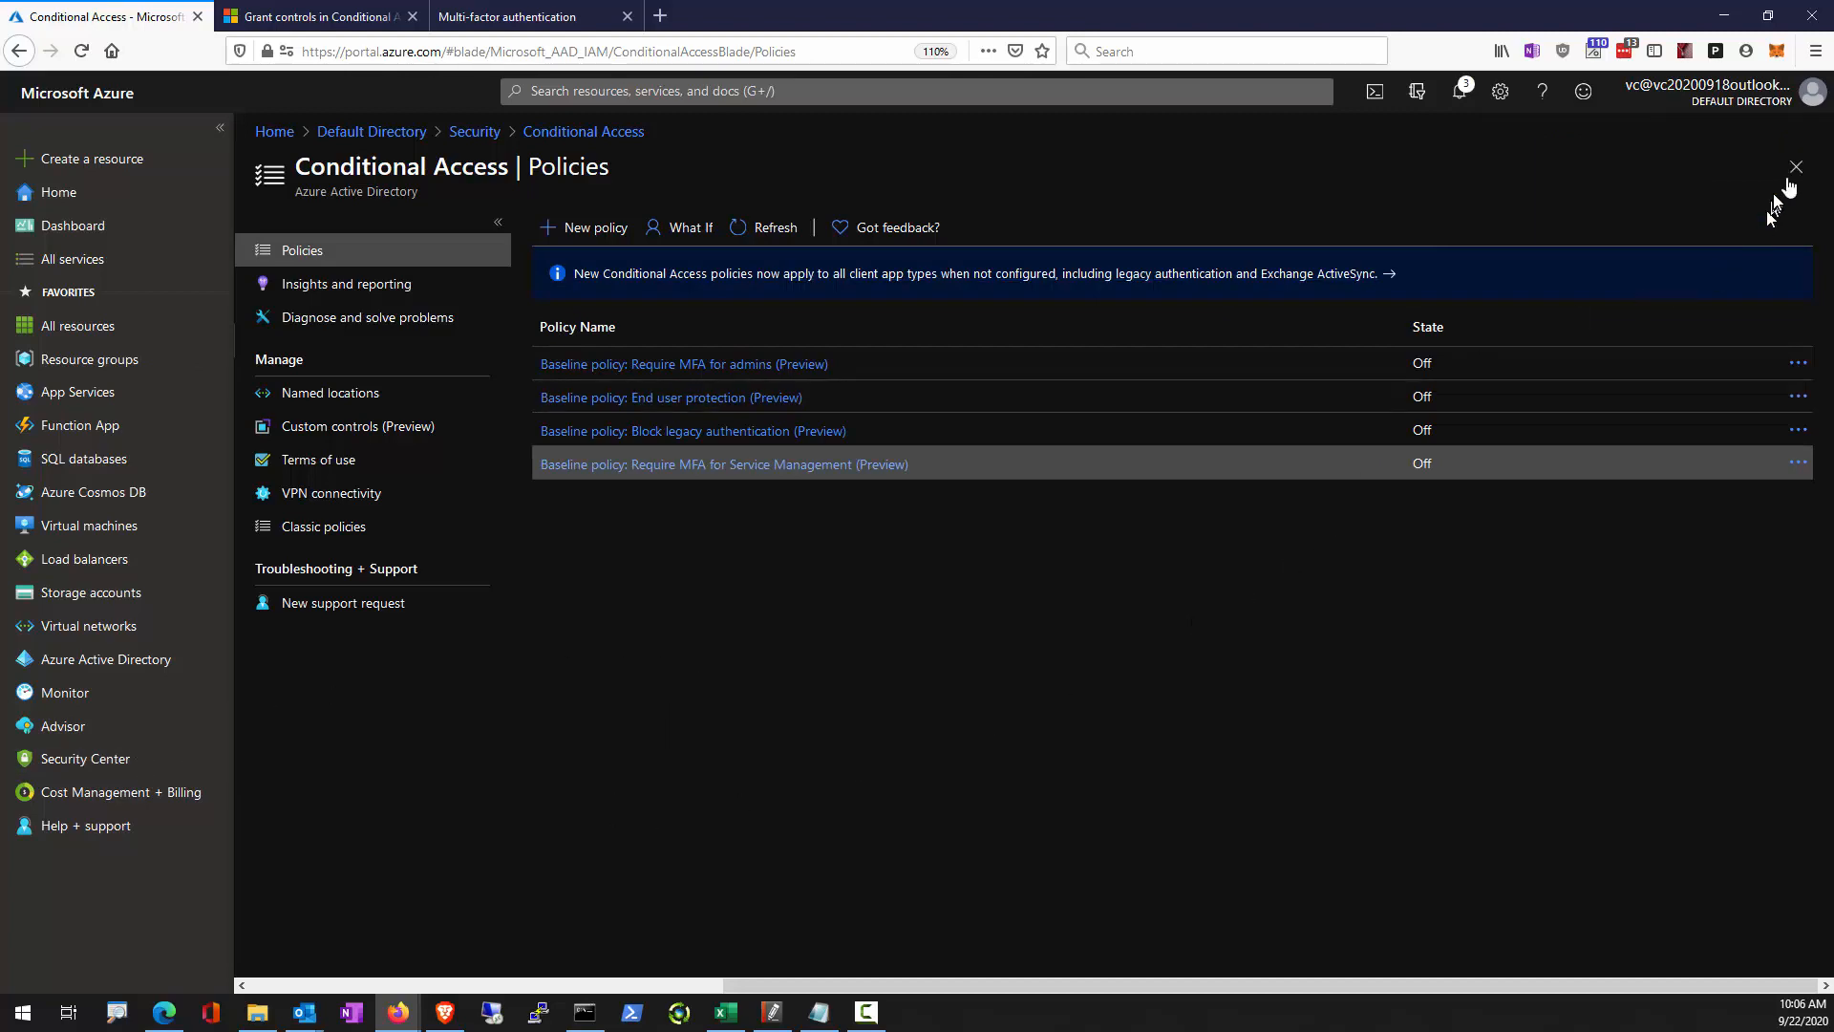
# - Close the Conditional Access blade and open Identity Protection from the Security menu
pyautogui.click(1795, 169)
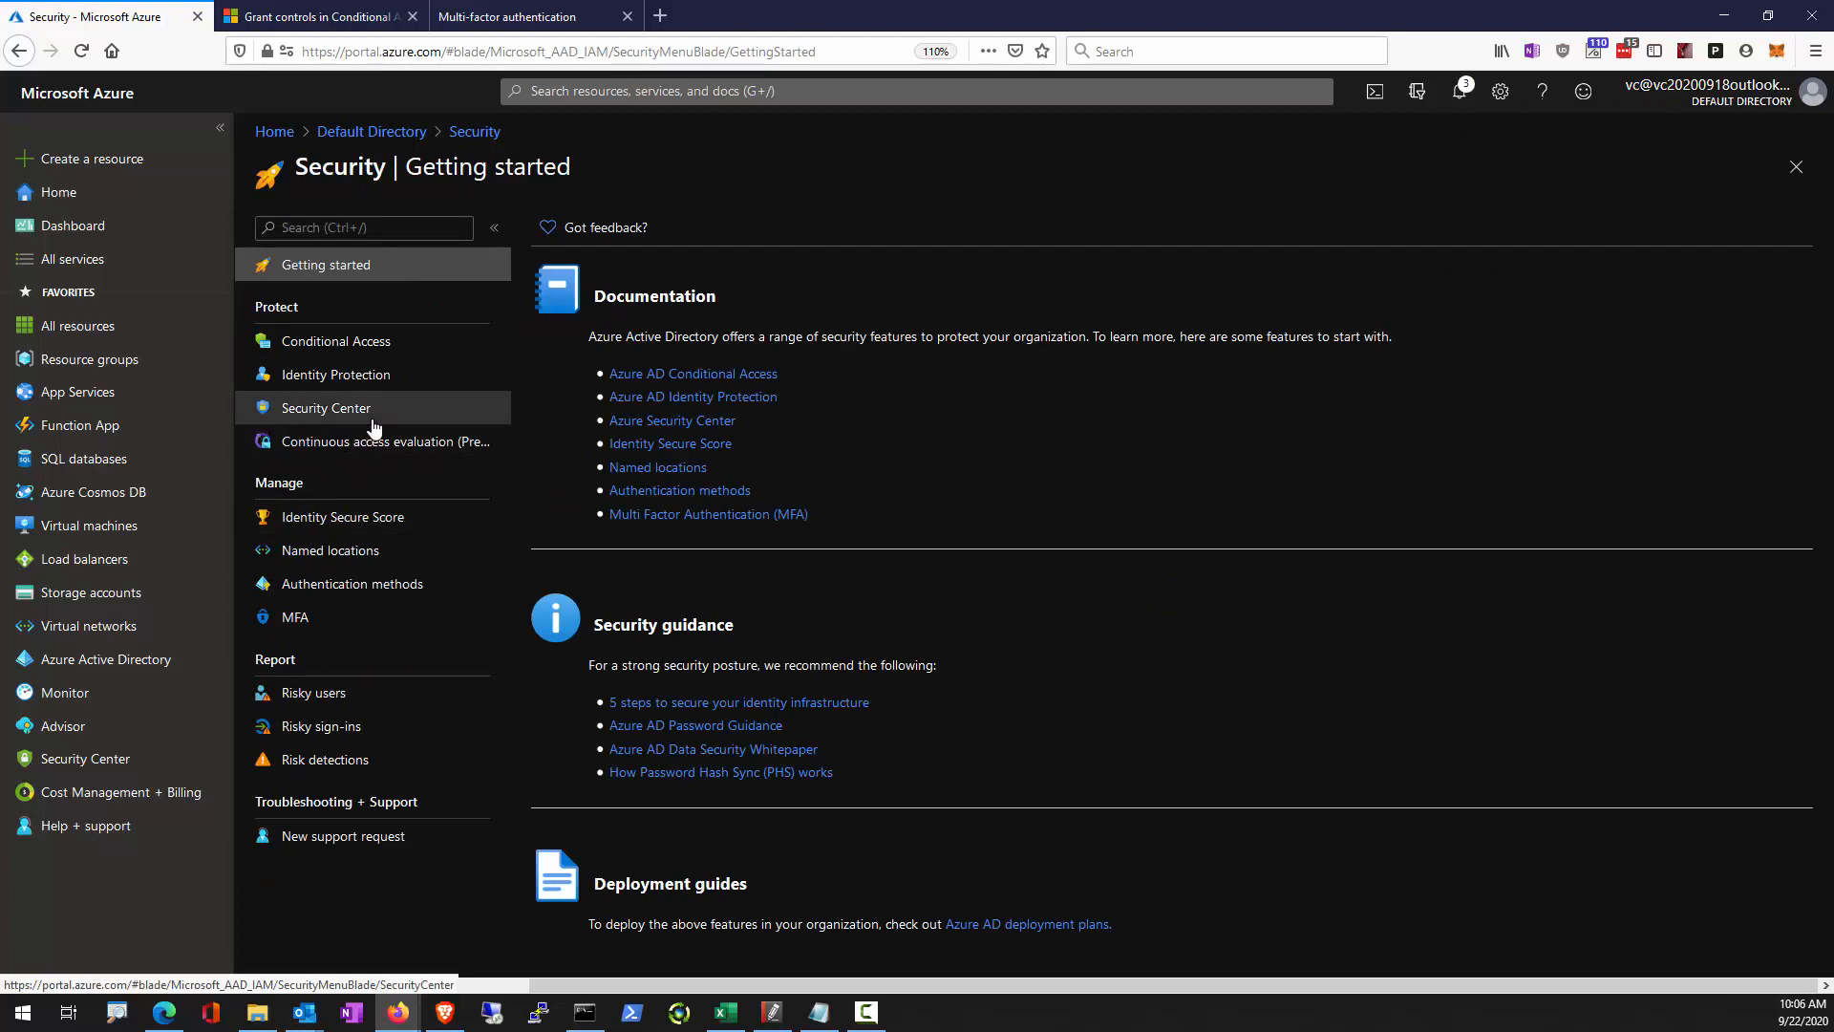
pyautogui.click(384, 379)
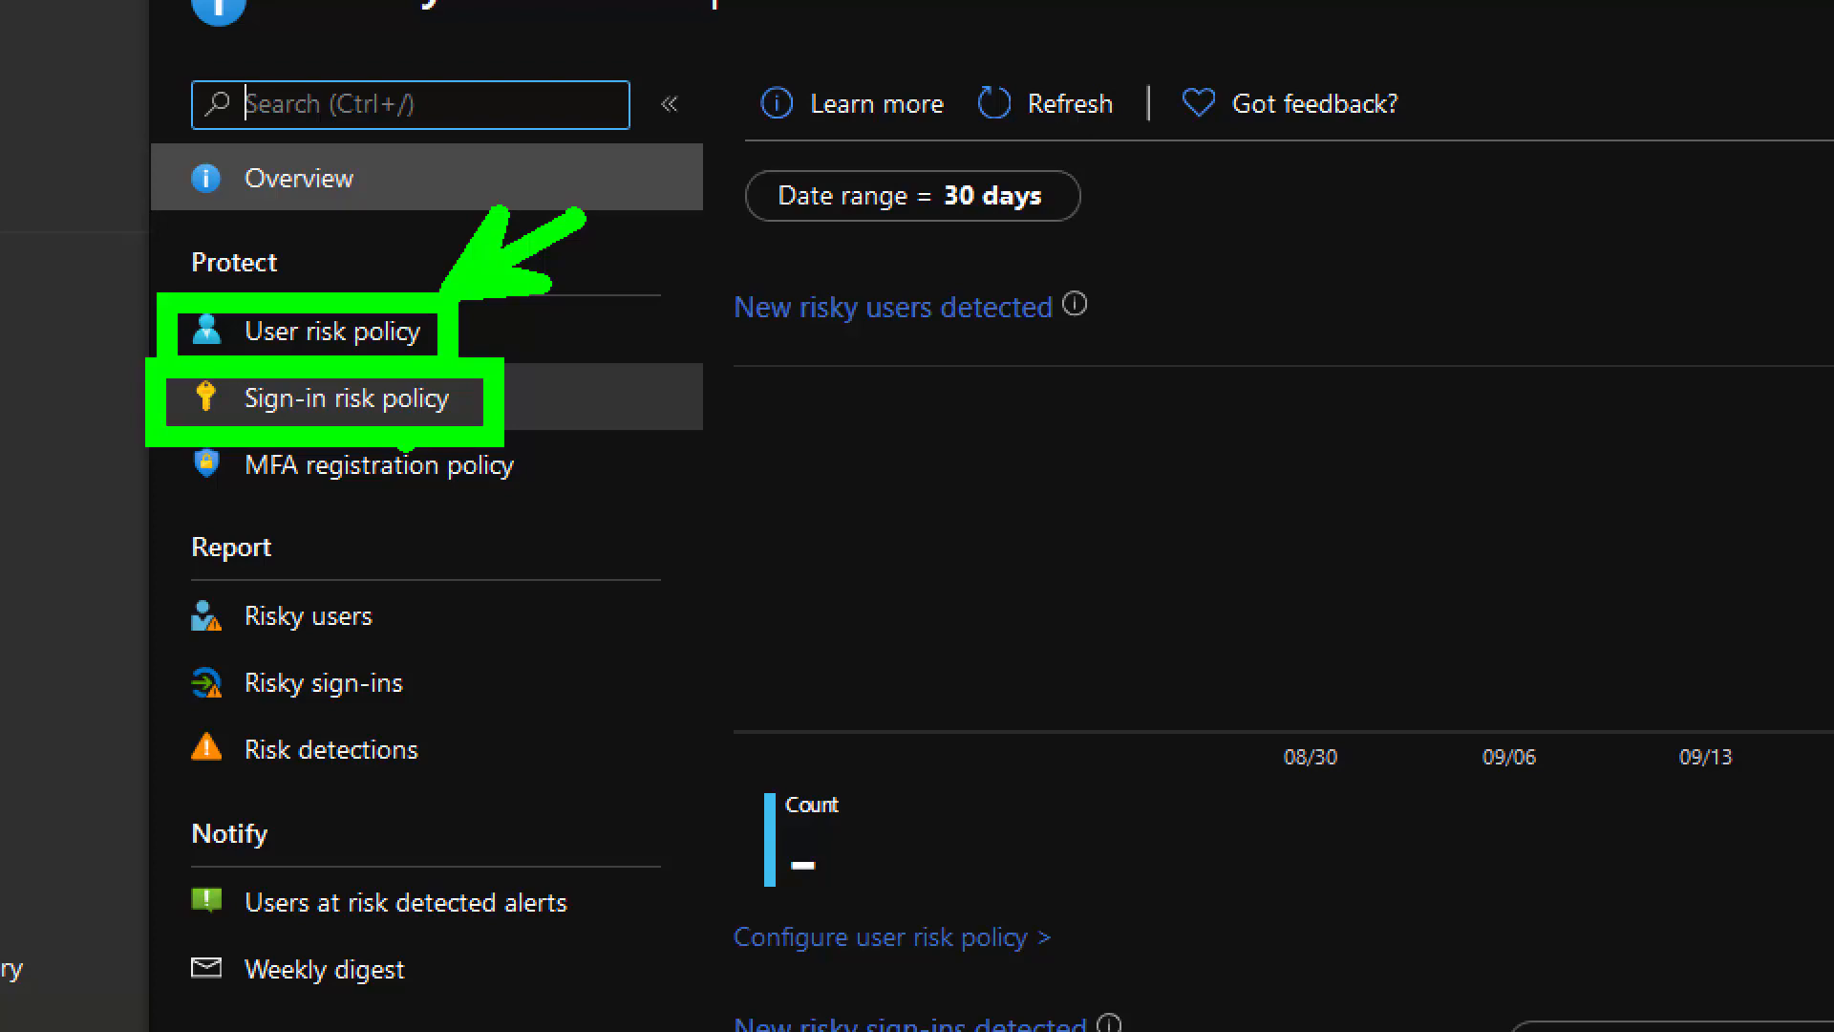
# - From the Identity Protection overview, open the User risk policy settings
pyautogui.click(361, 178)
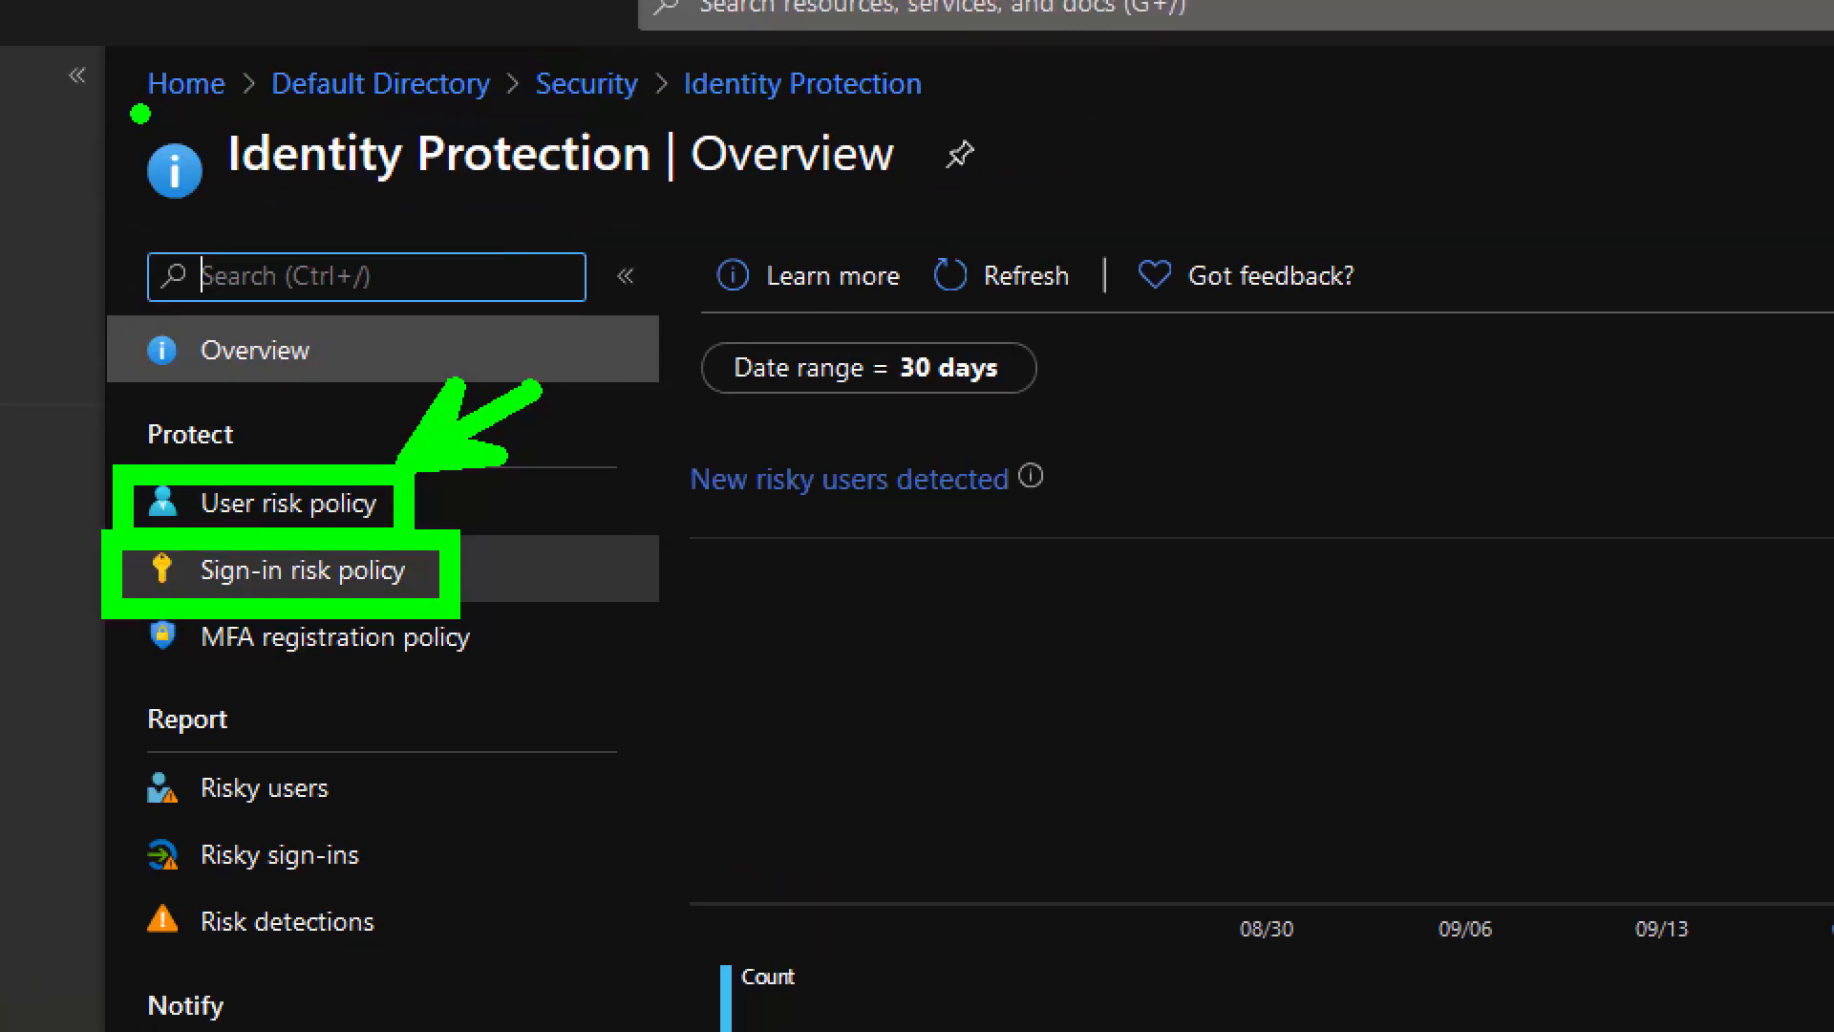
pyautogui.press('p')
pyautogui.moveTo(141, 113)
pyautogui.mouseDown()
pyautogui.moveTo(702, 263)
pyautogui.moveTo(666, 247)
pyautogui.mouseUp()
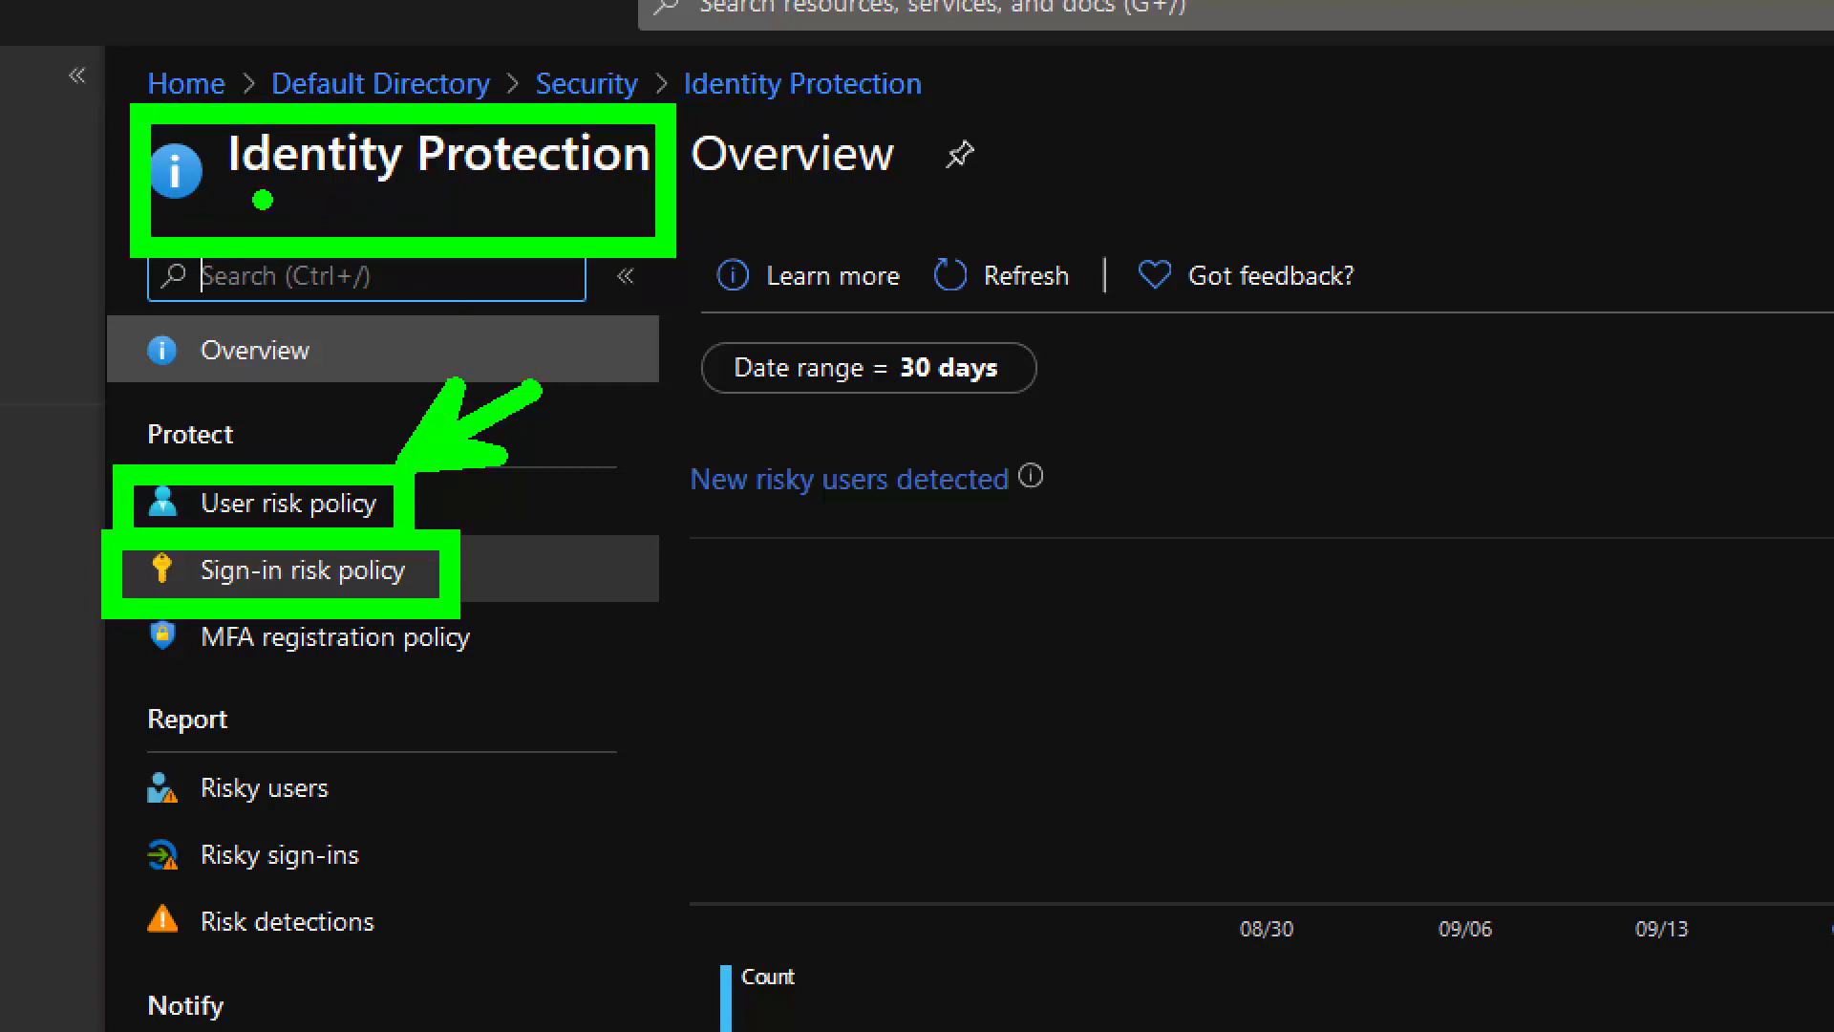
pyautogui.press('p')
pyautogui.moveTo(247, 199); pyautogui.dragTo(441, 210)
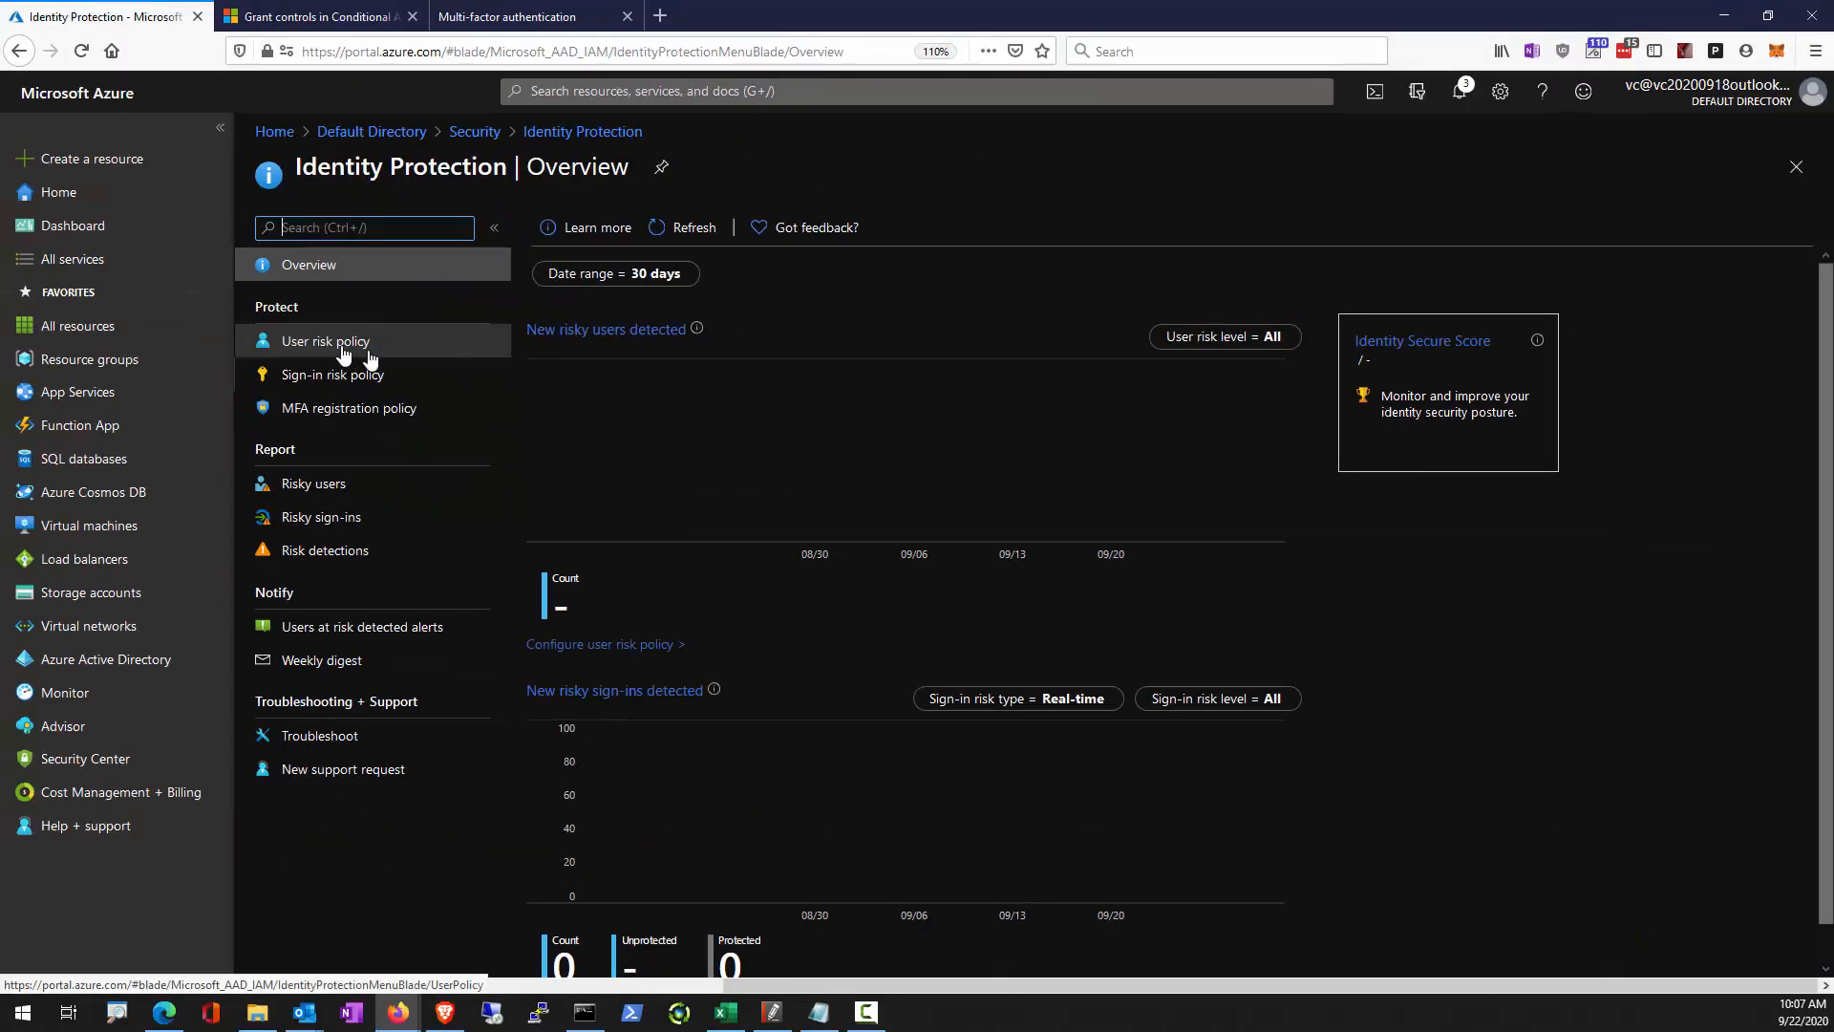
pyautogui.click(322, 520)
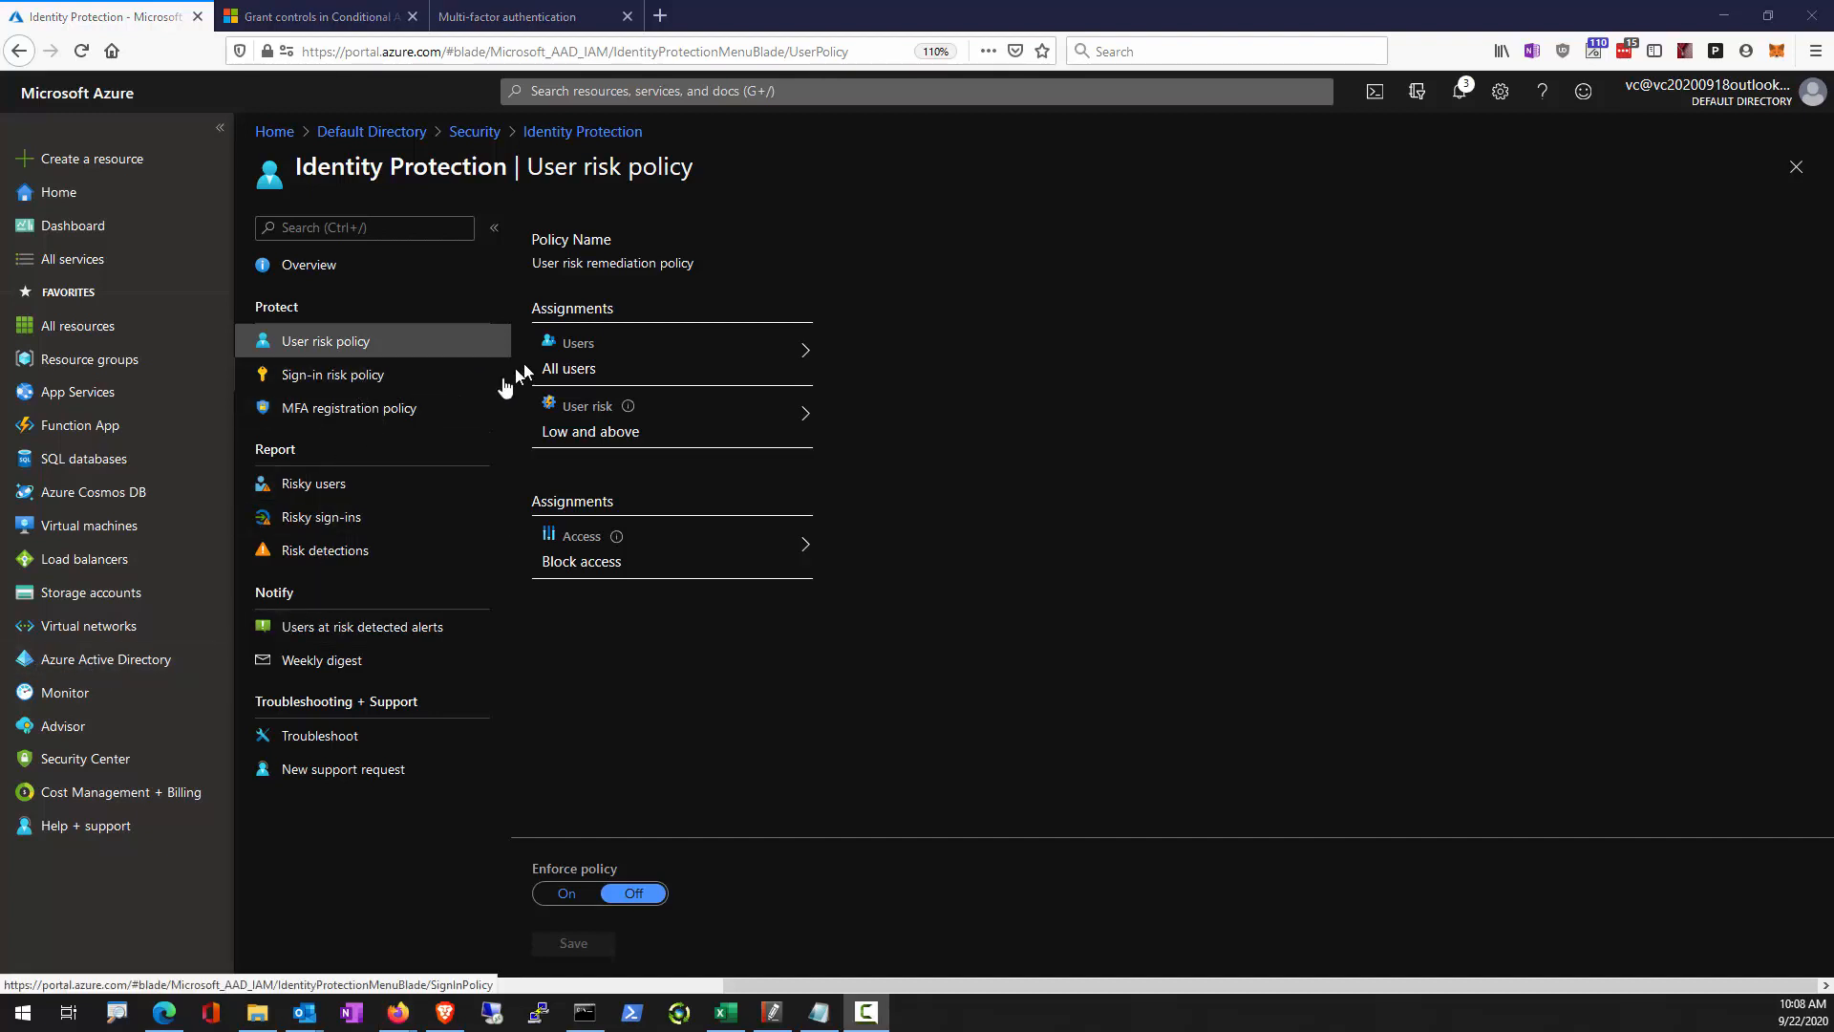
# - Exclude the two admin accounts from the user risk policy's user assignment
pyautogui.click(653, 381)
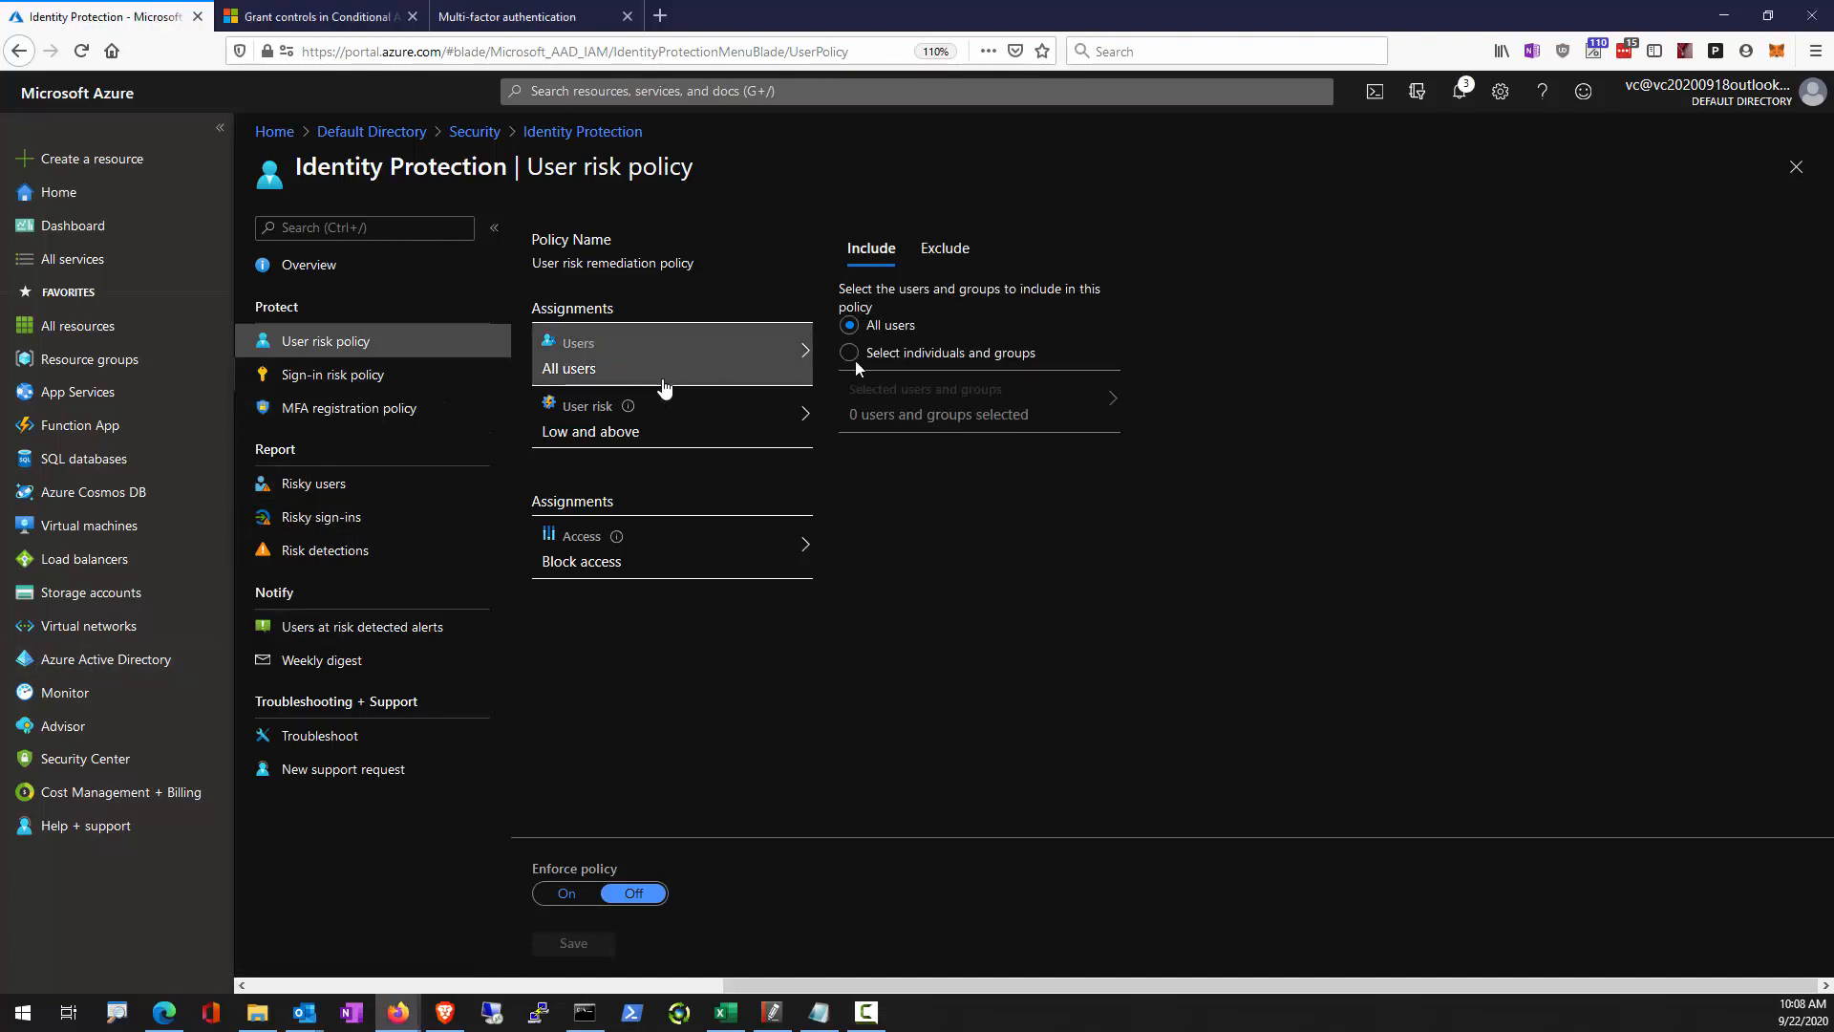
pyautogui.click(955, 249)
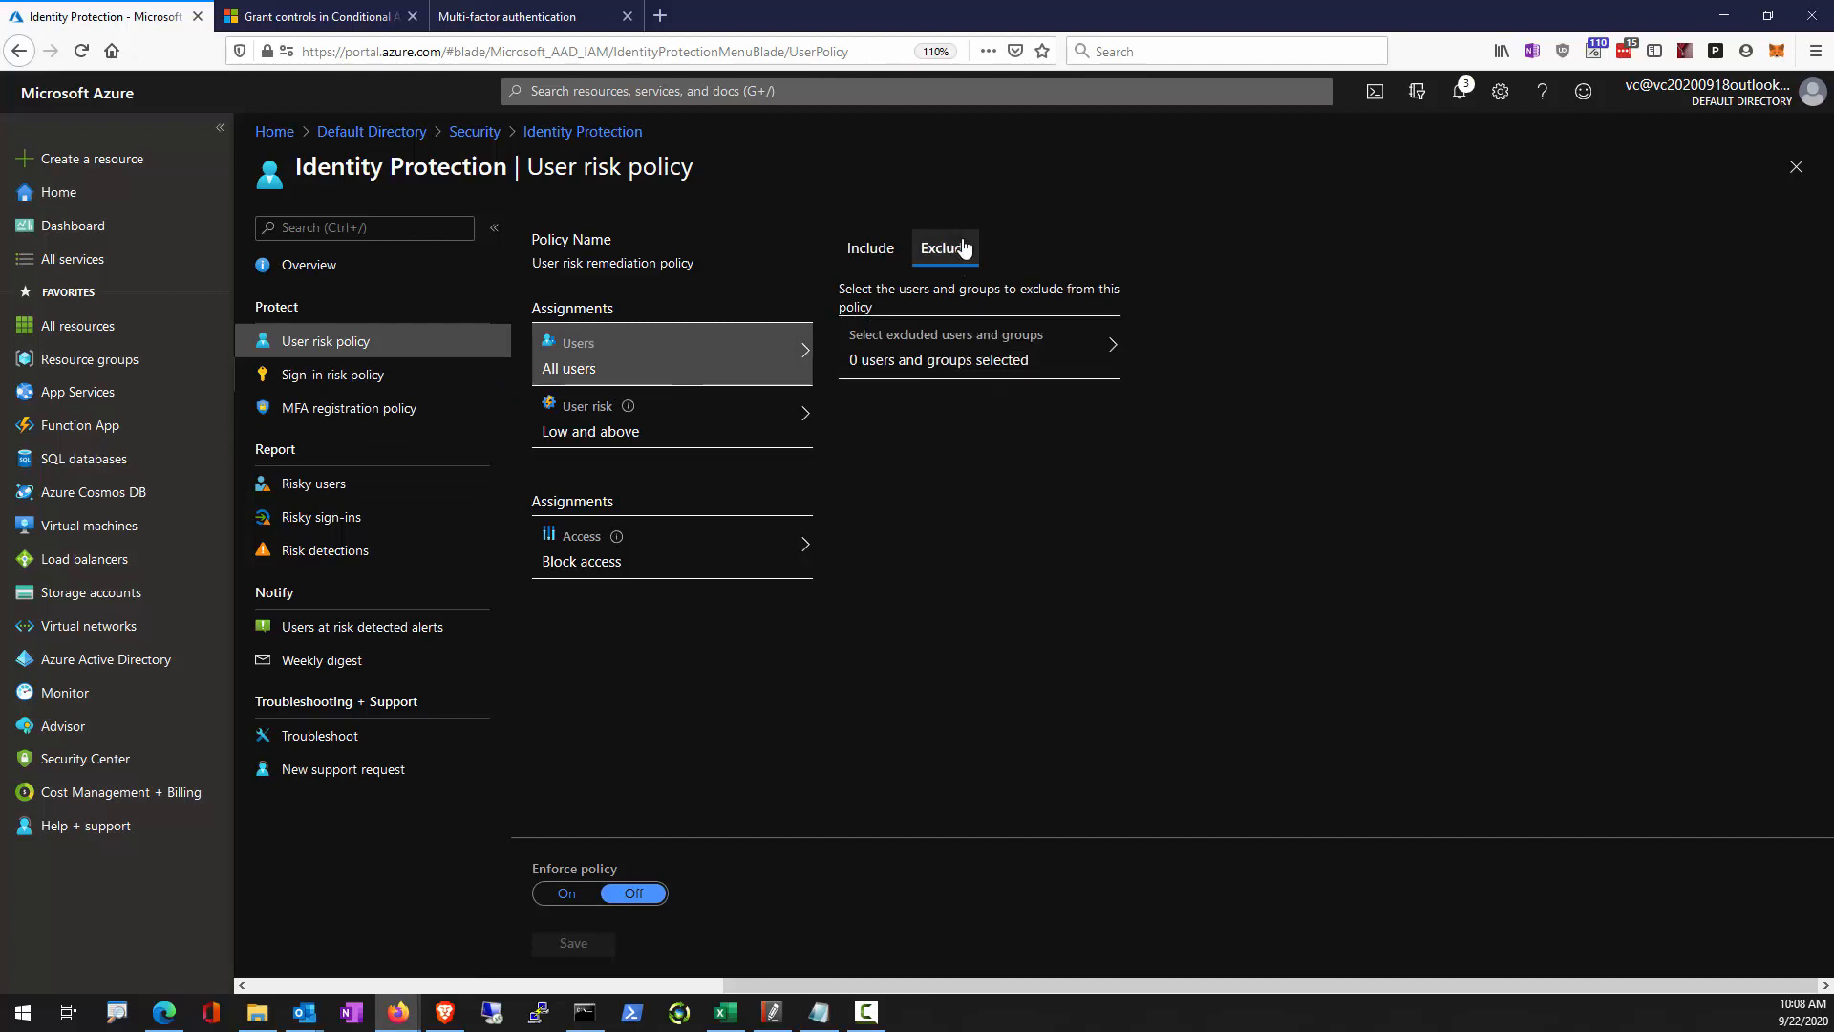
pyautogui.click(925, 352)
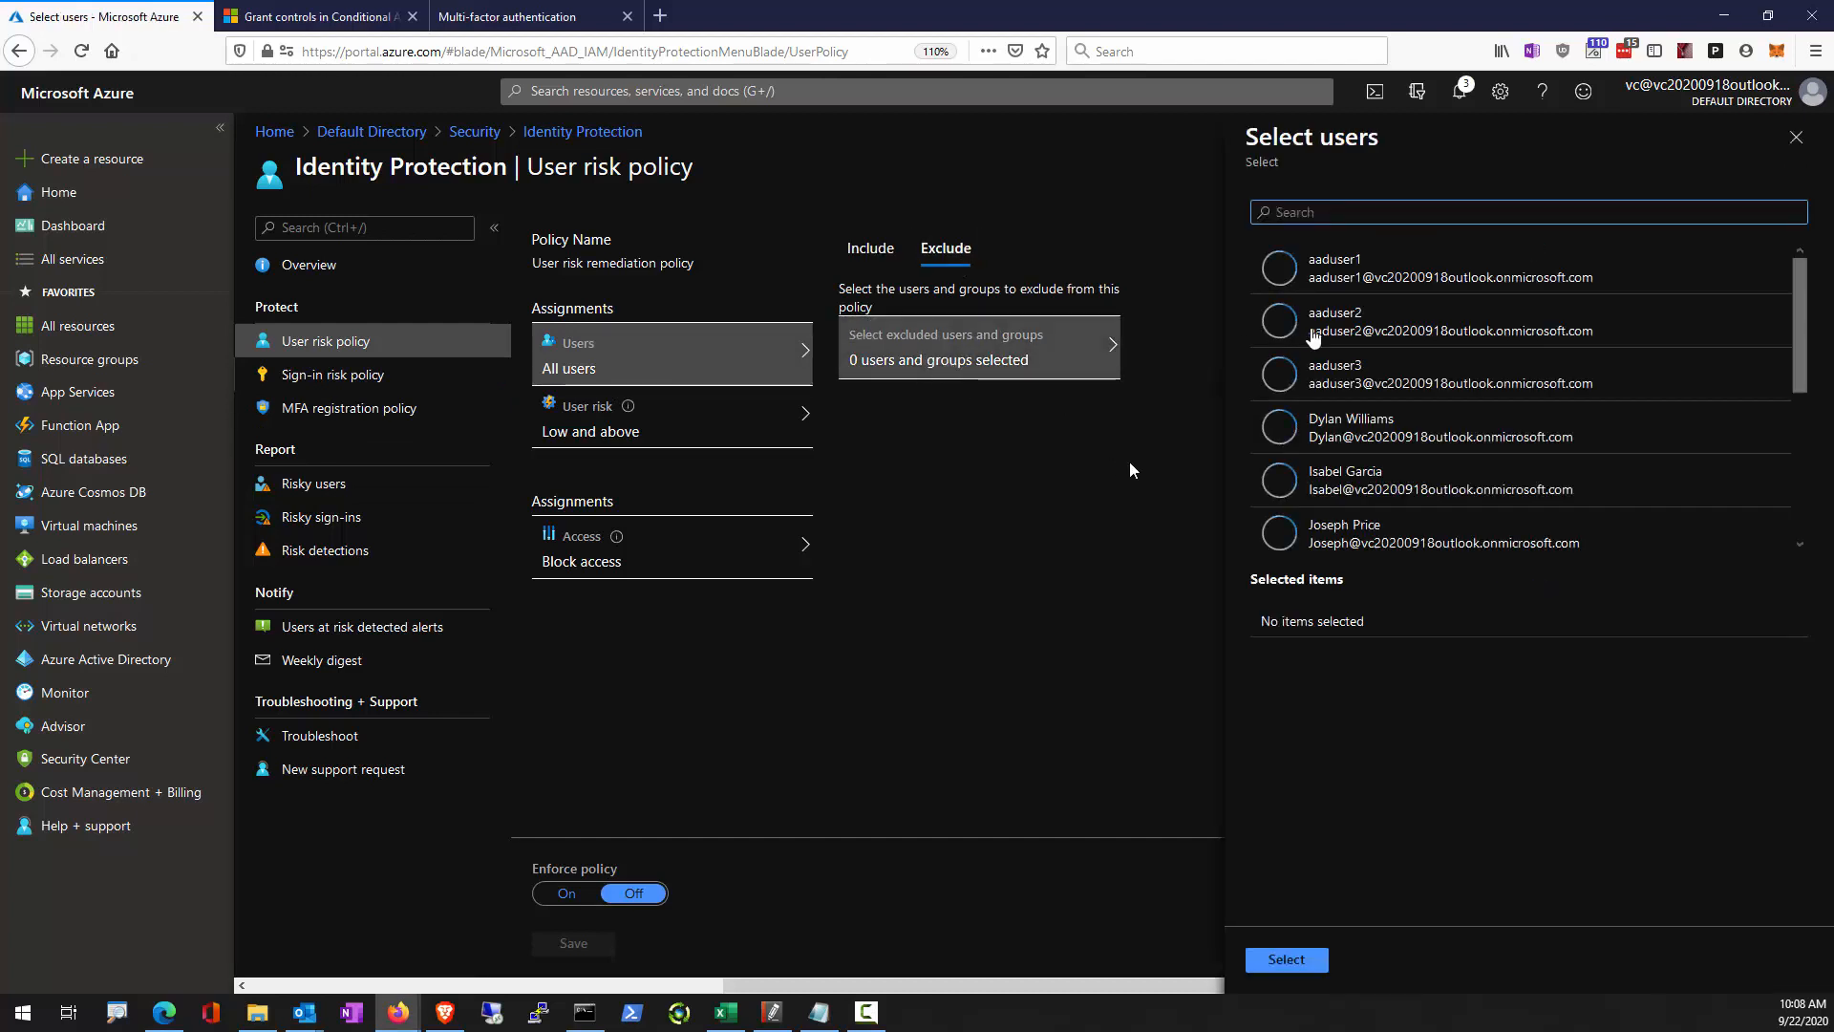
pyautogui.scroll(-3, 1514, 482)
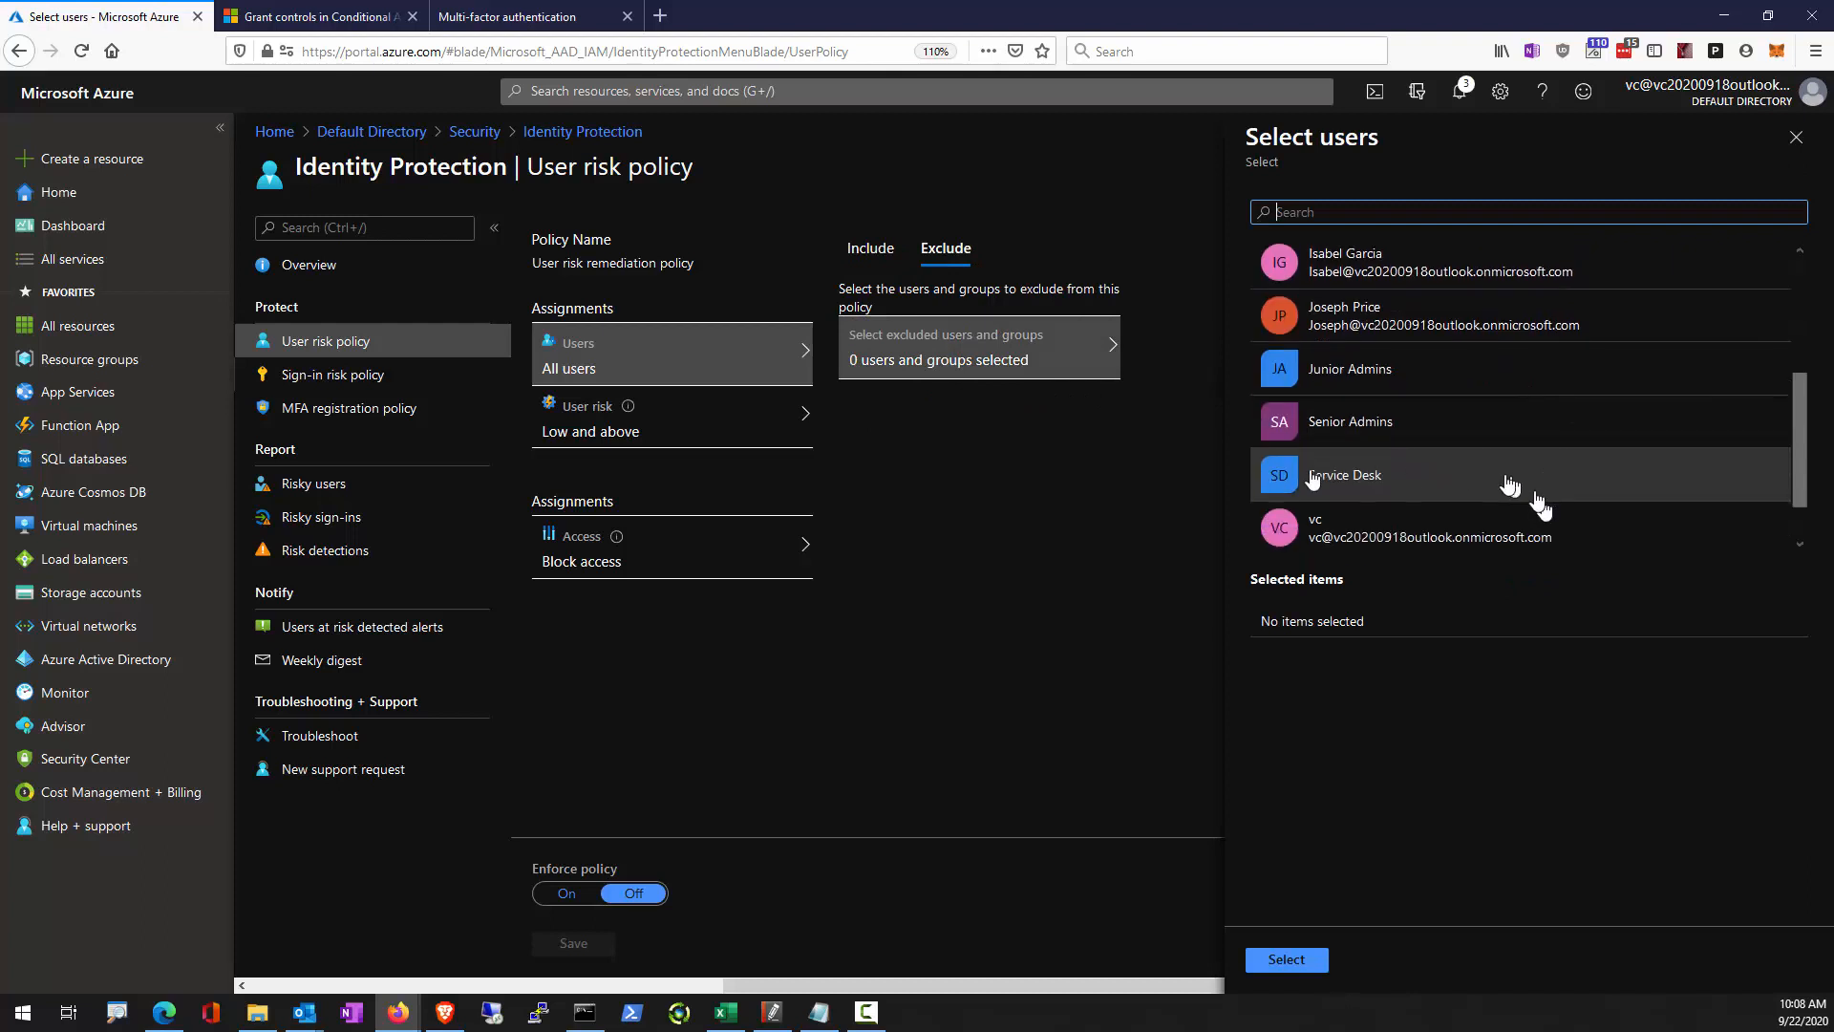
pyautogui.scroll(-1, 1305, 490)
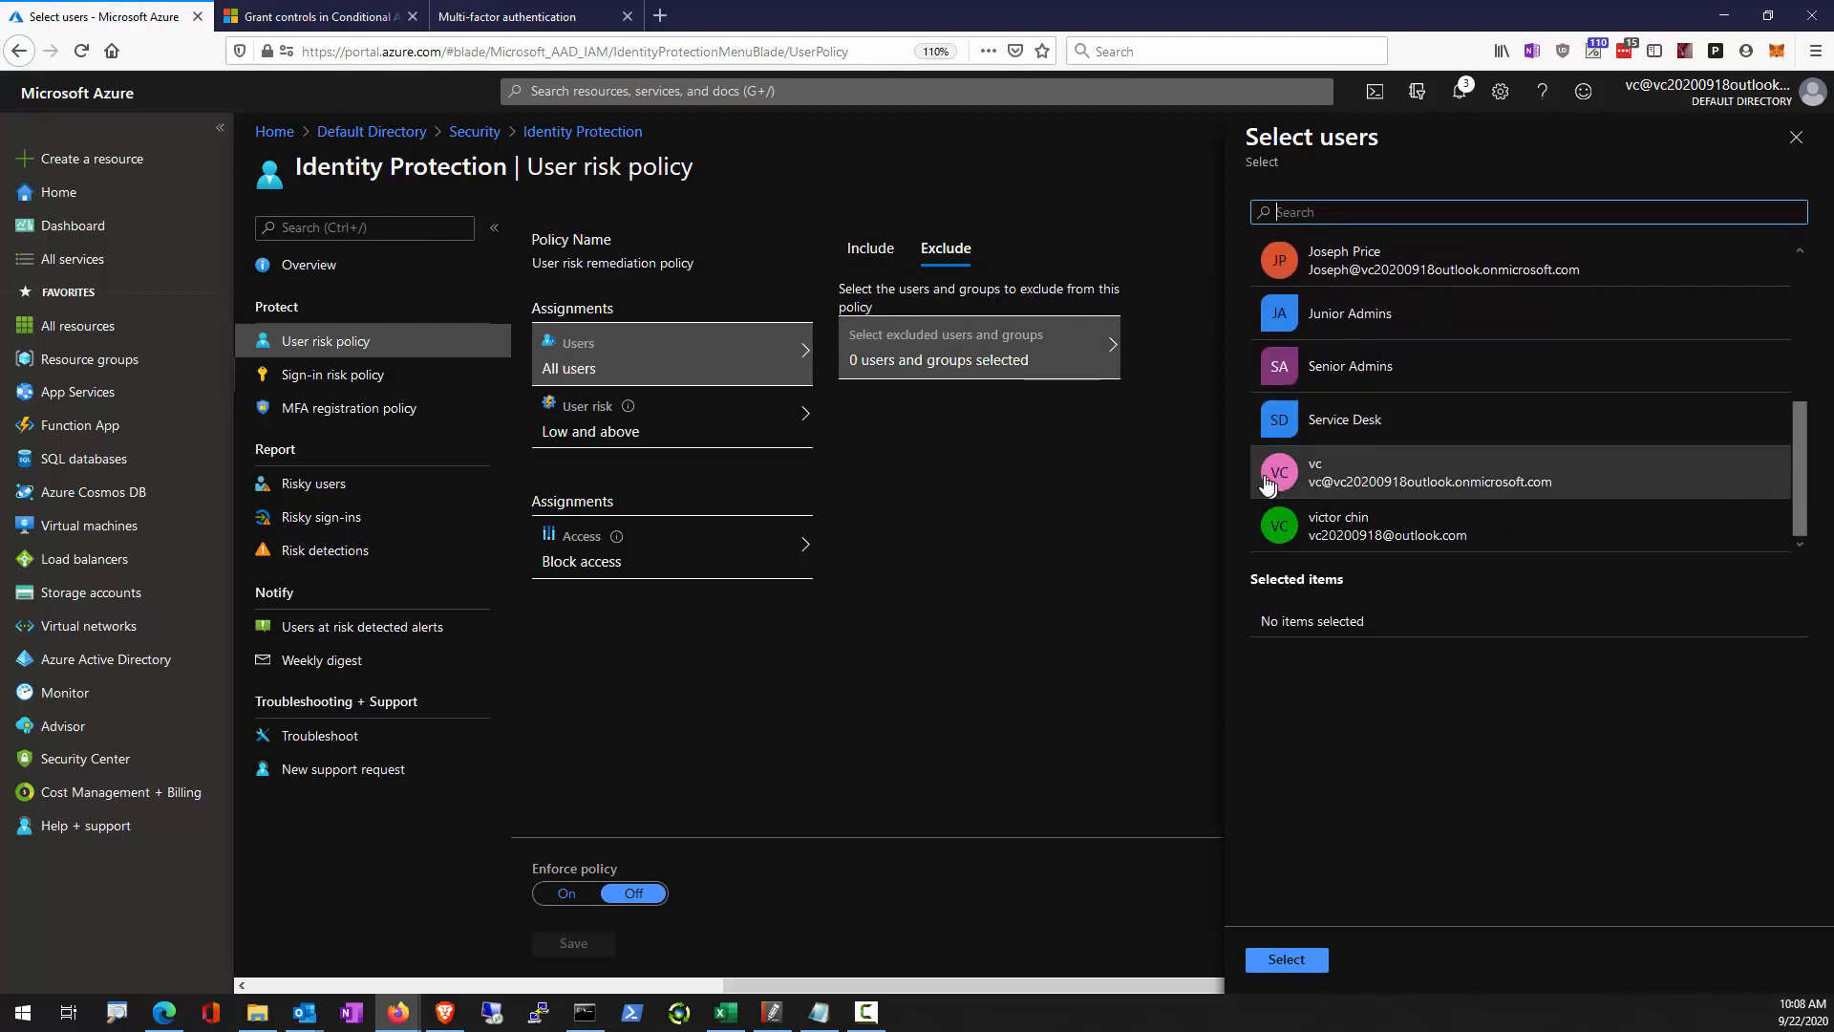
pyautogui.click(1305, 487)
pyautogui.click(1324, 545)
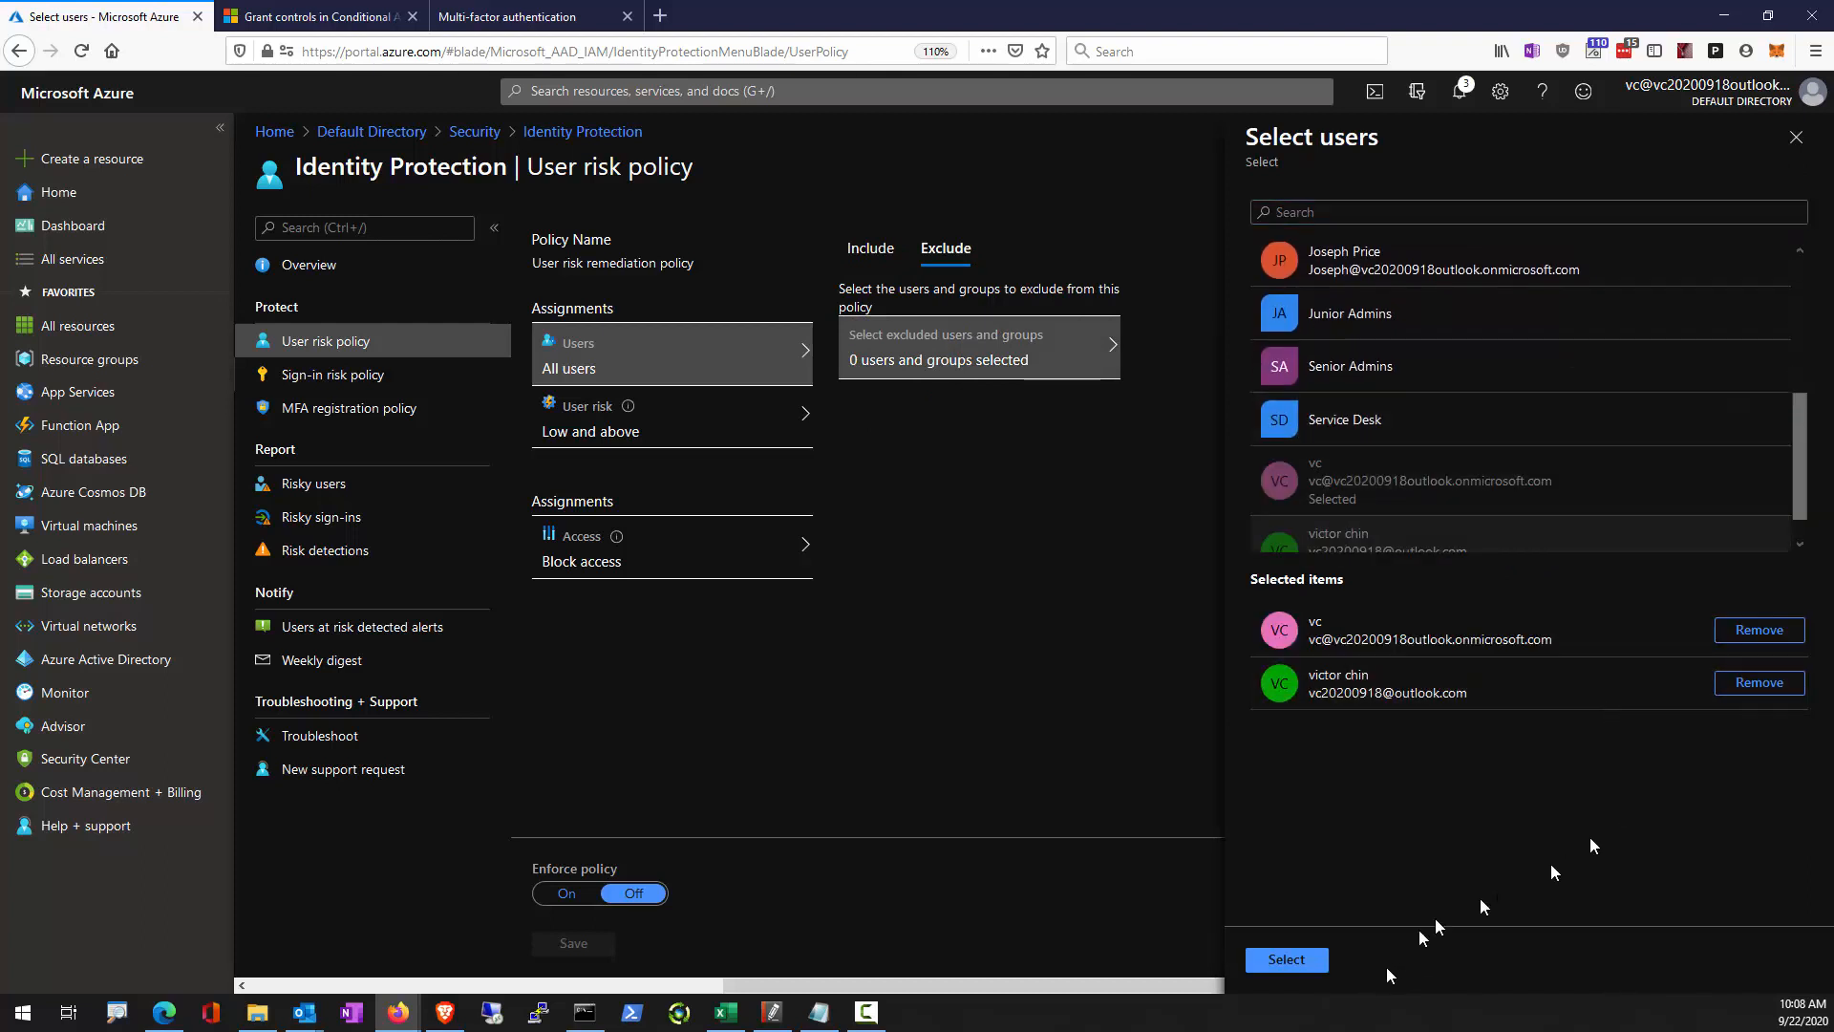
pyautogui.click(1323, 965)
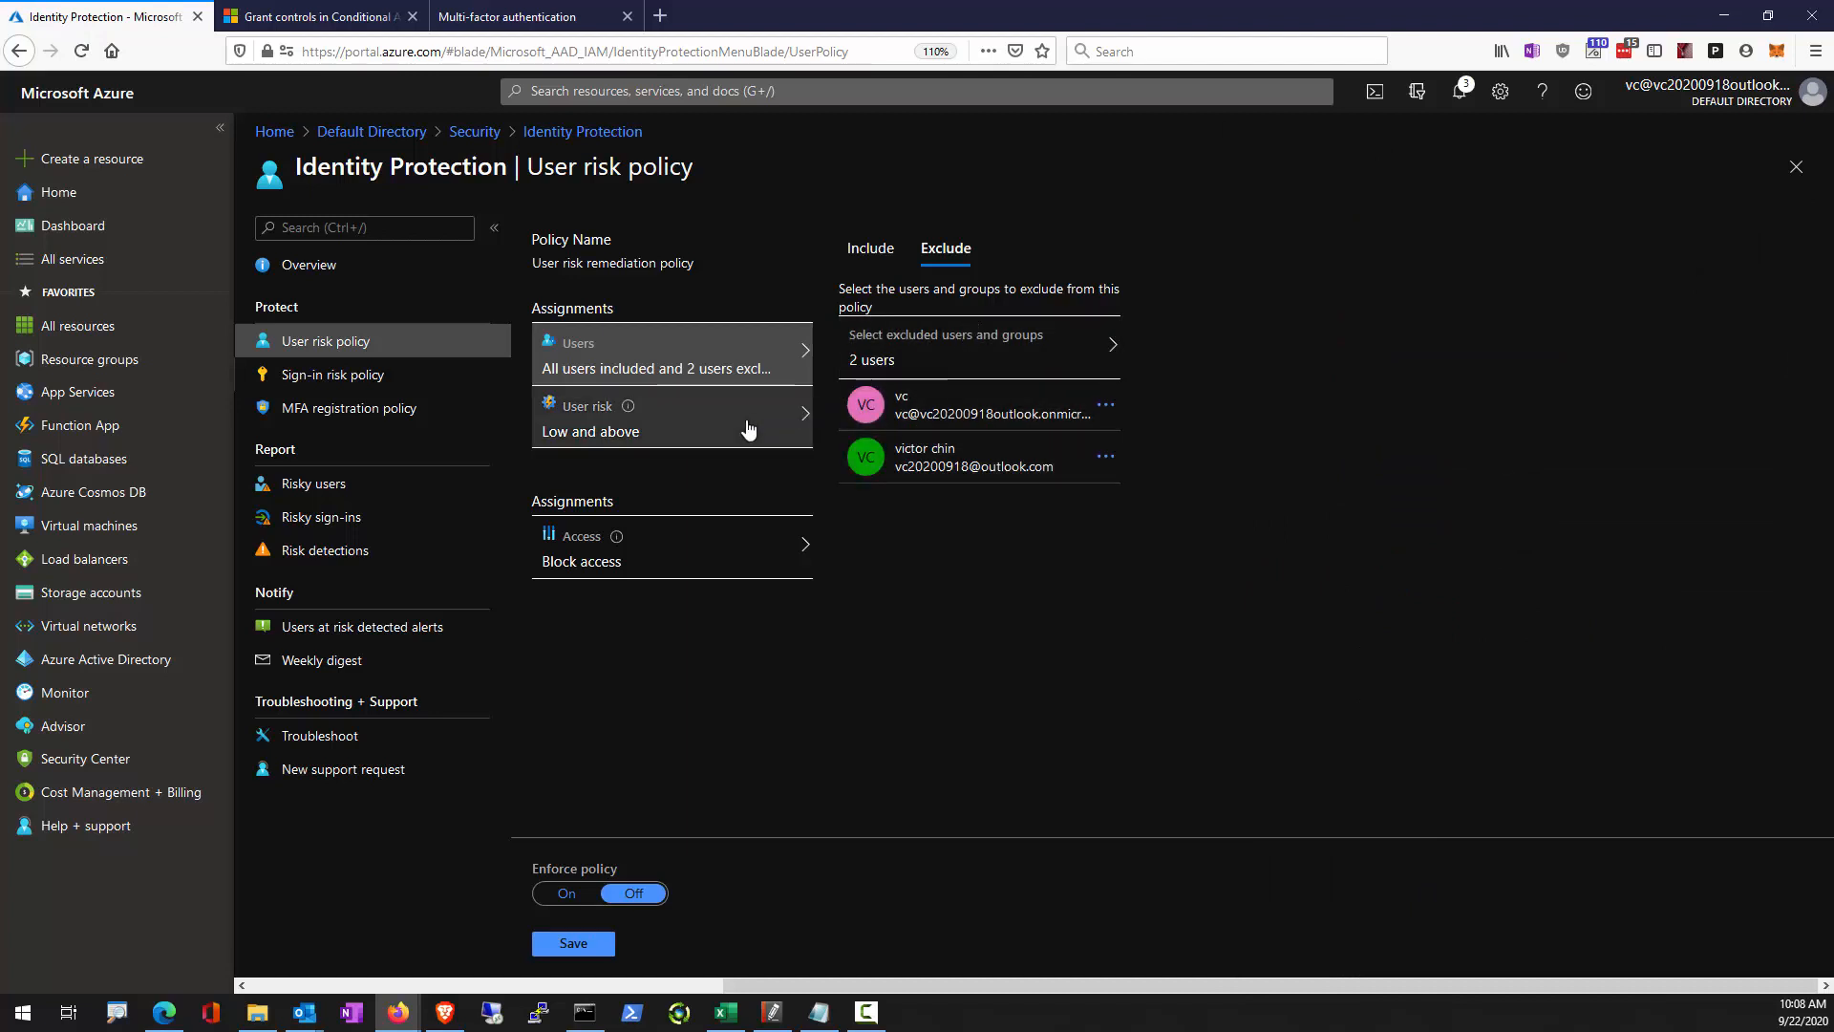
# - Confirm the user risk level of Low and above for the policy
pyautogui.click(655, 415)
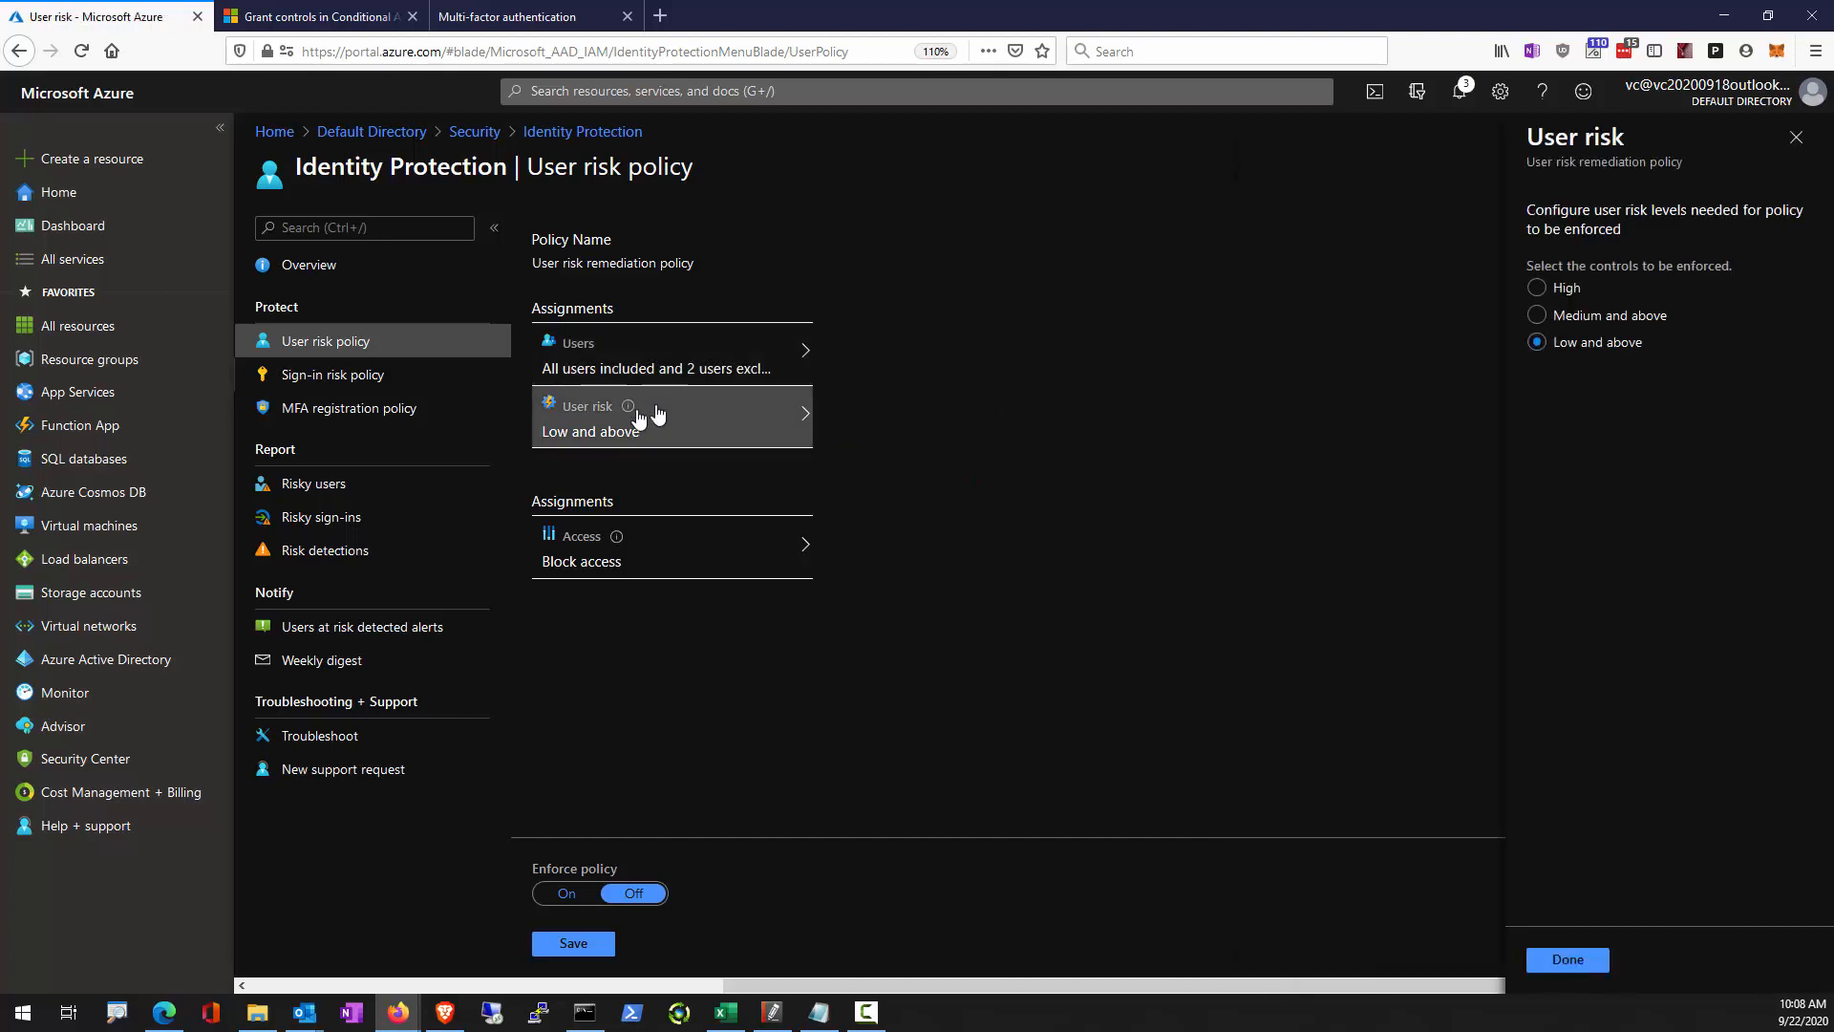
pyautogui.moveTo(626, 417)
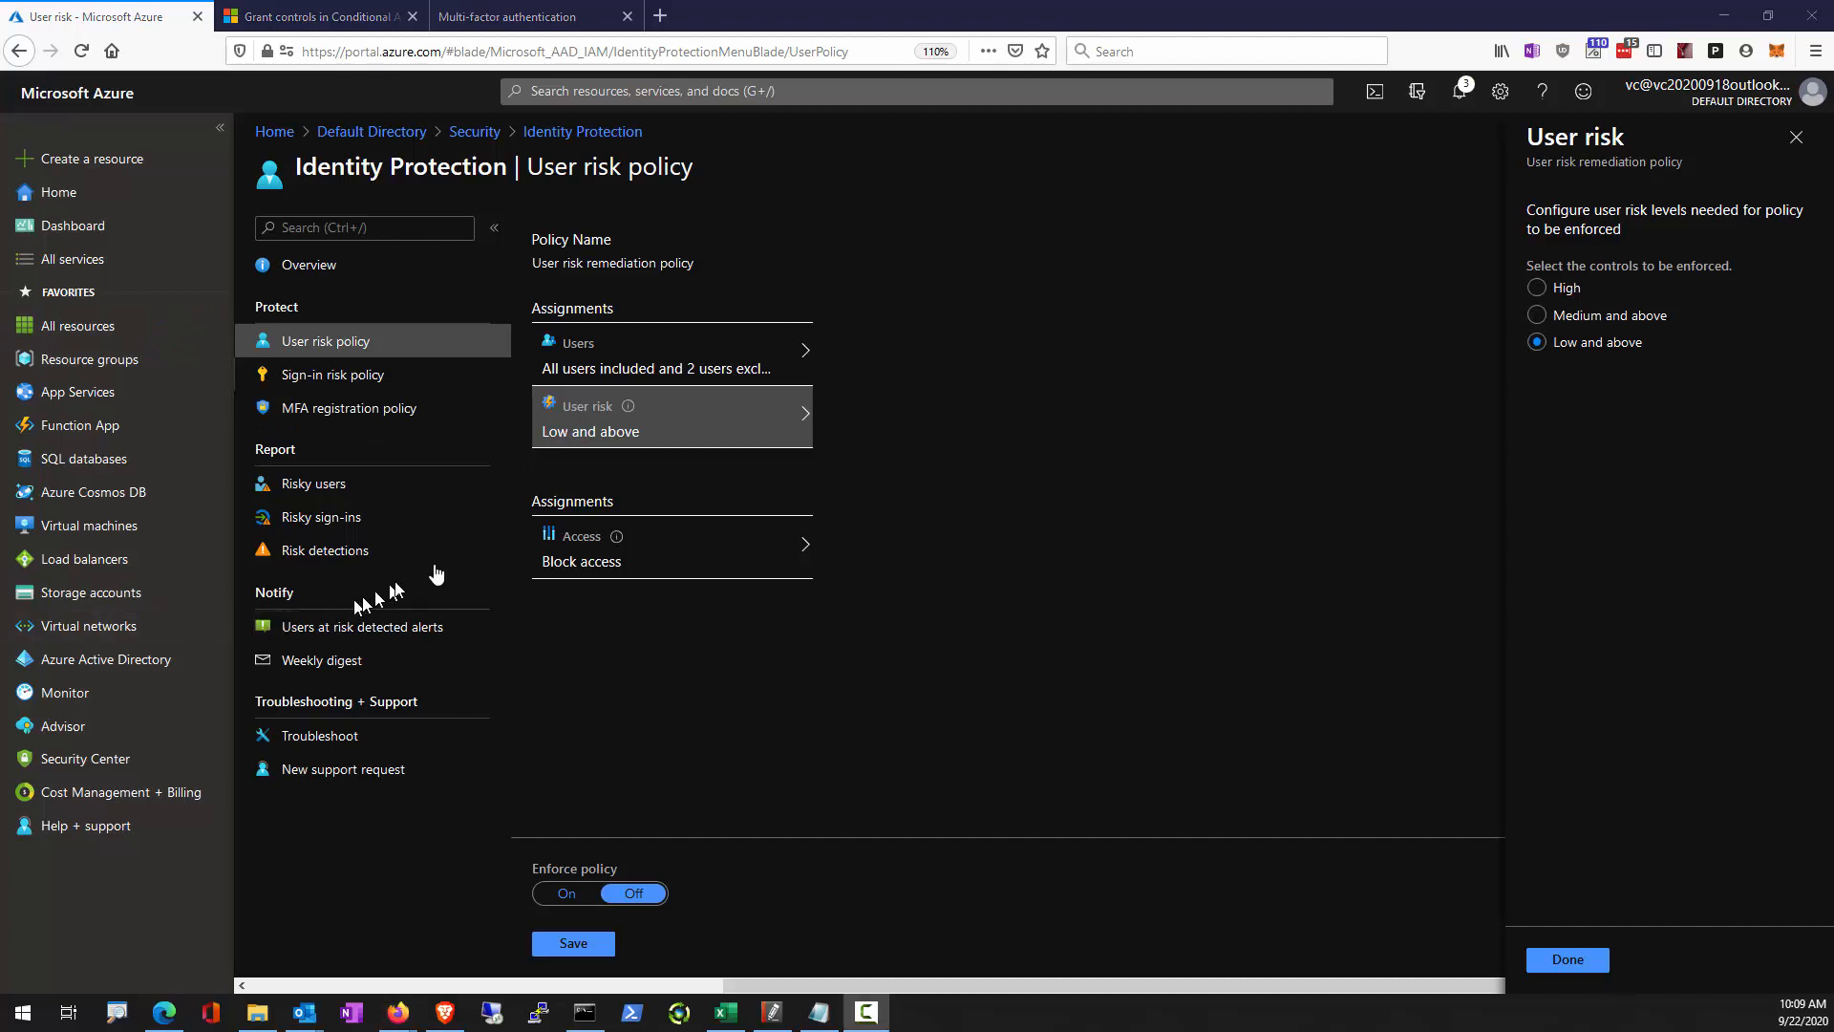
pyautogui.click(576, 560)
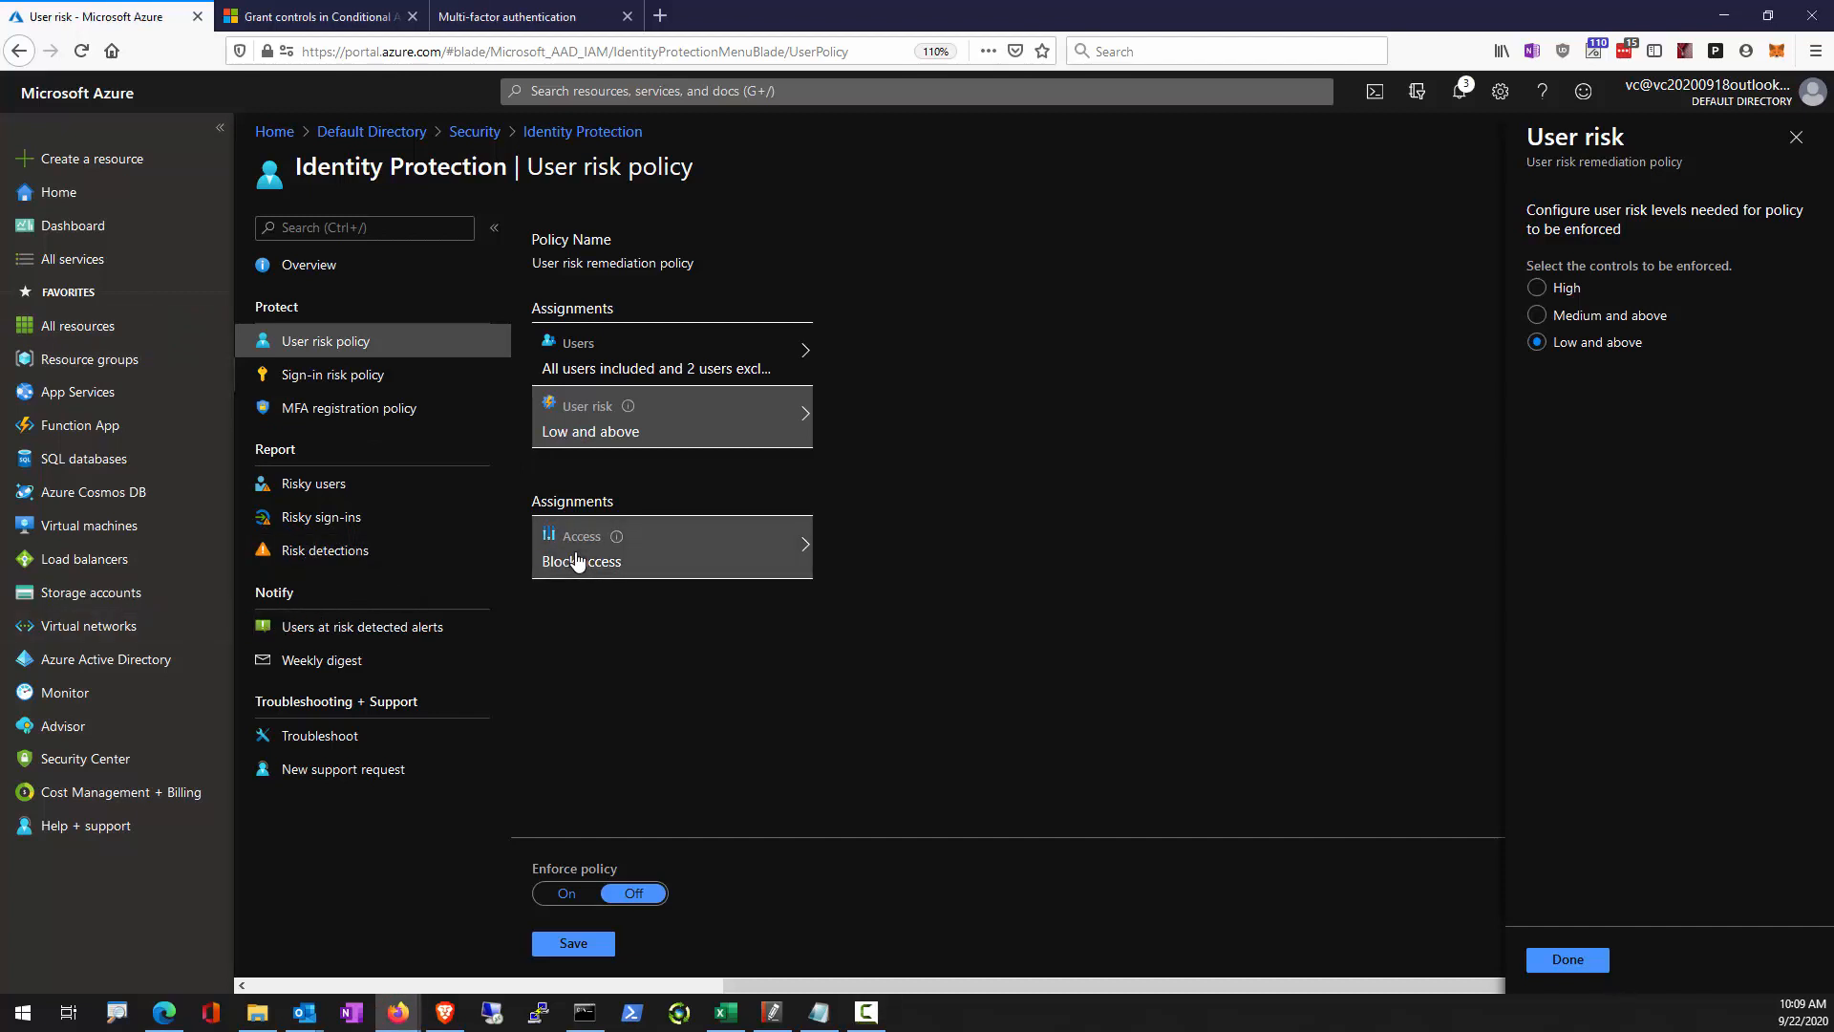
pyautogui.moveTo(576, 559); pyautogui.dragTo(1666, 753)
pyautogui.click(1666, 753)
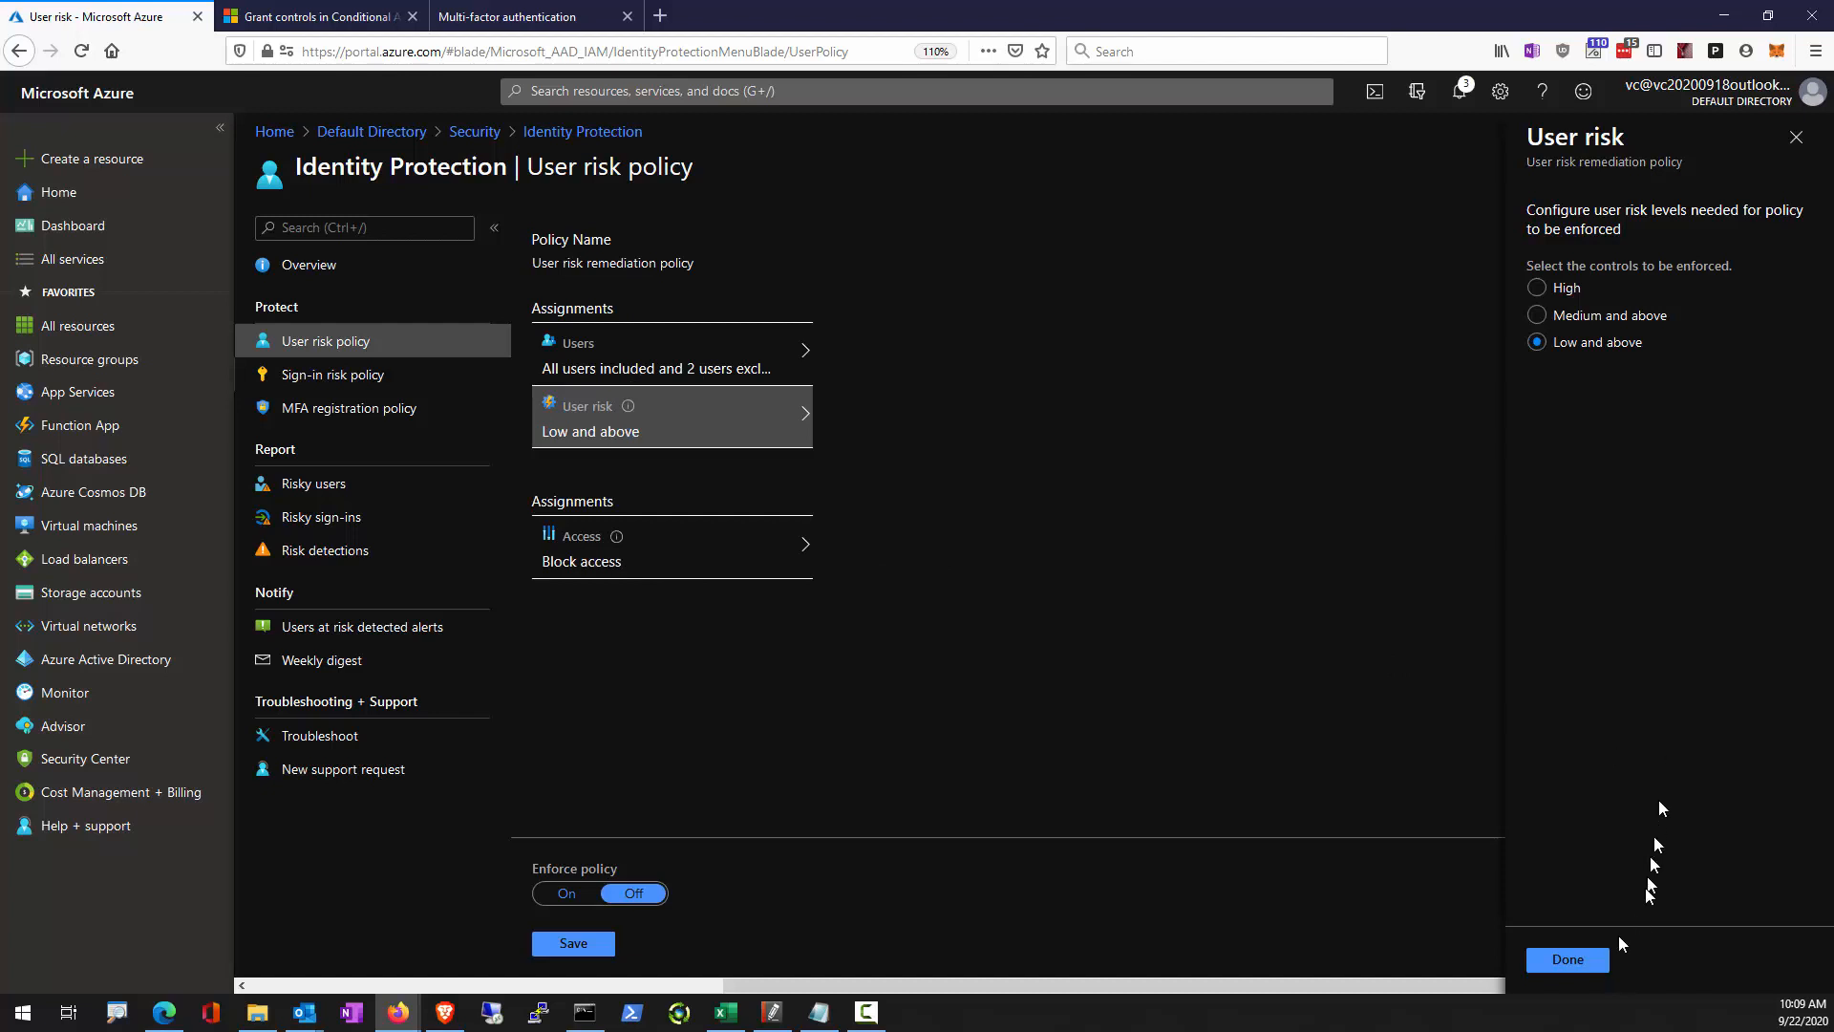
pyautogui.click(1572, 960)
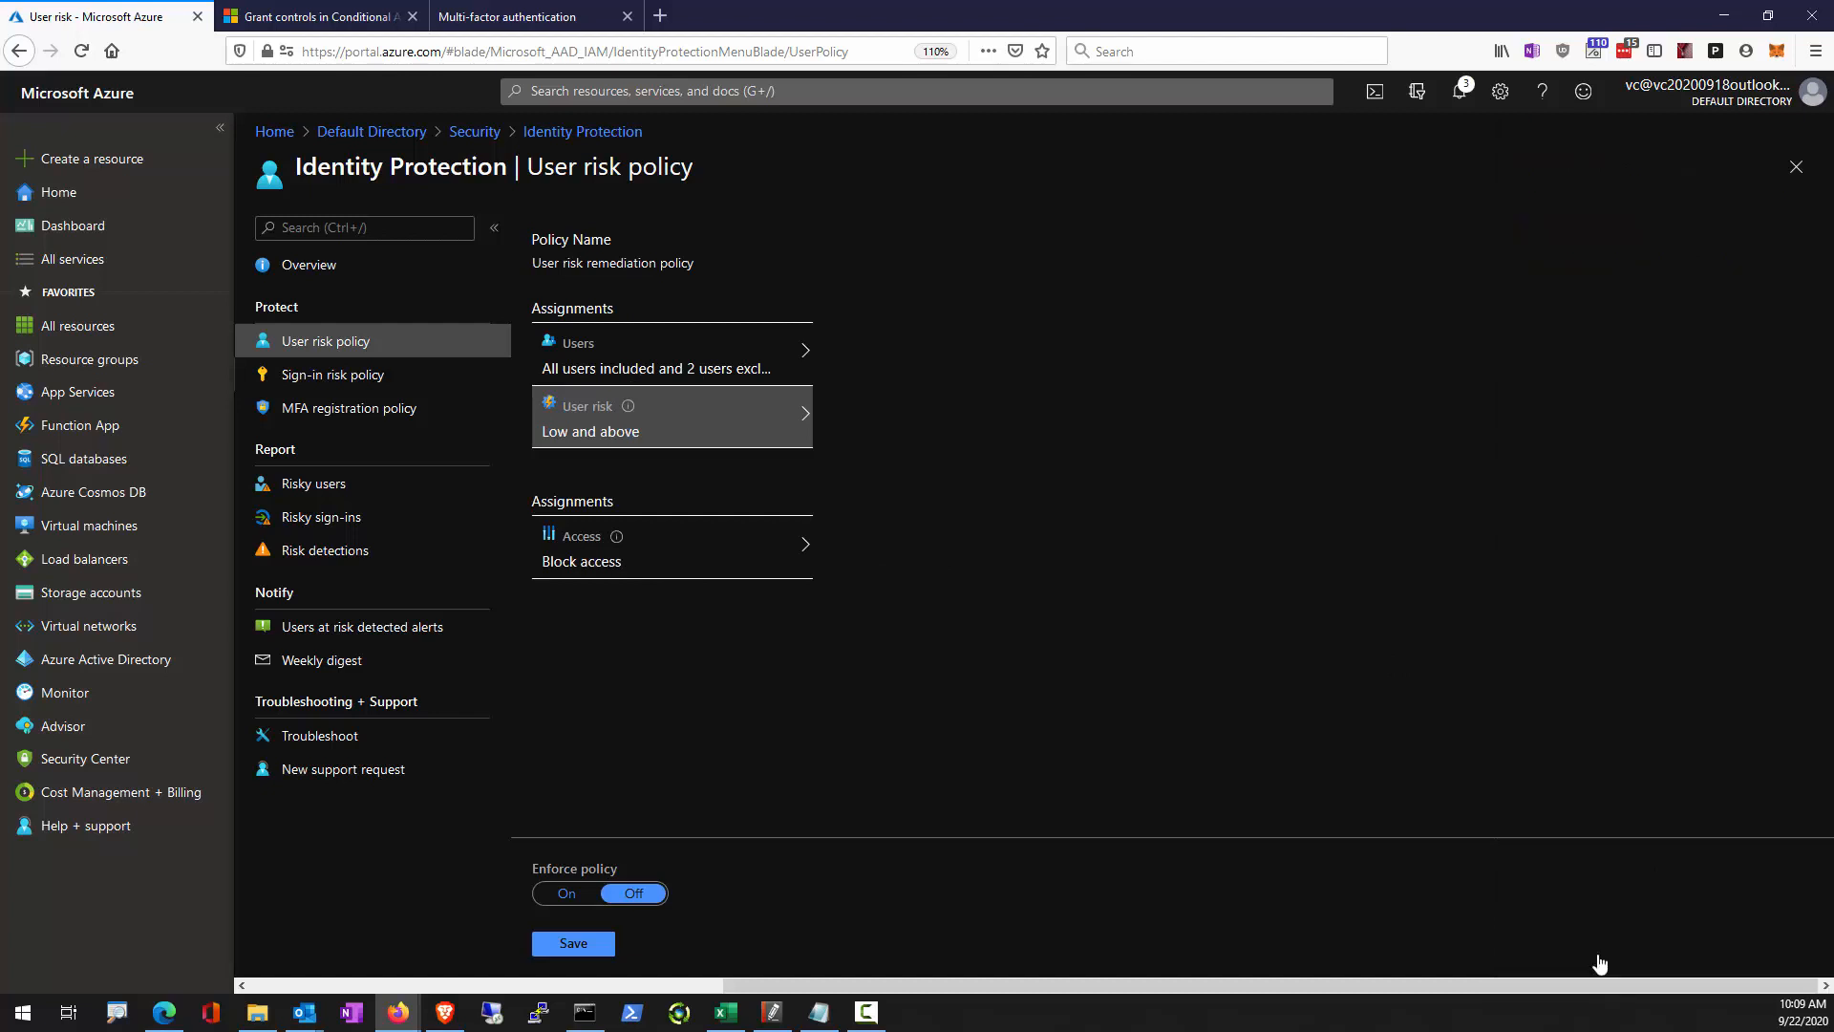
# - Allow access with password change required, switch Enforce policy On, and save
pyautogui.click(669, 564)
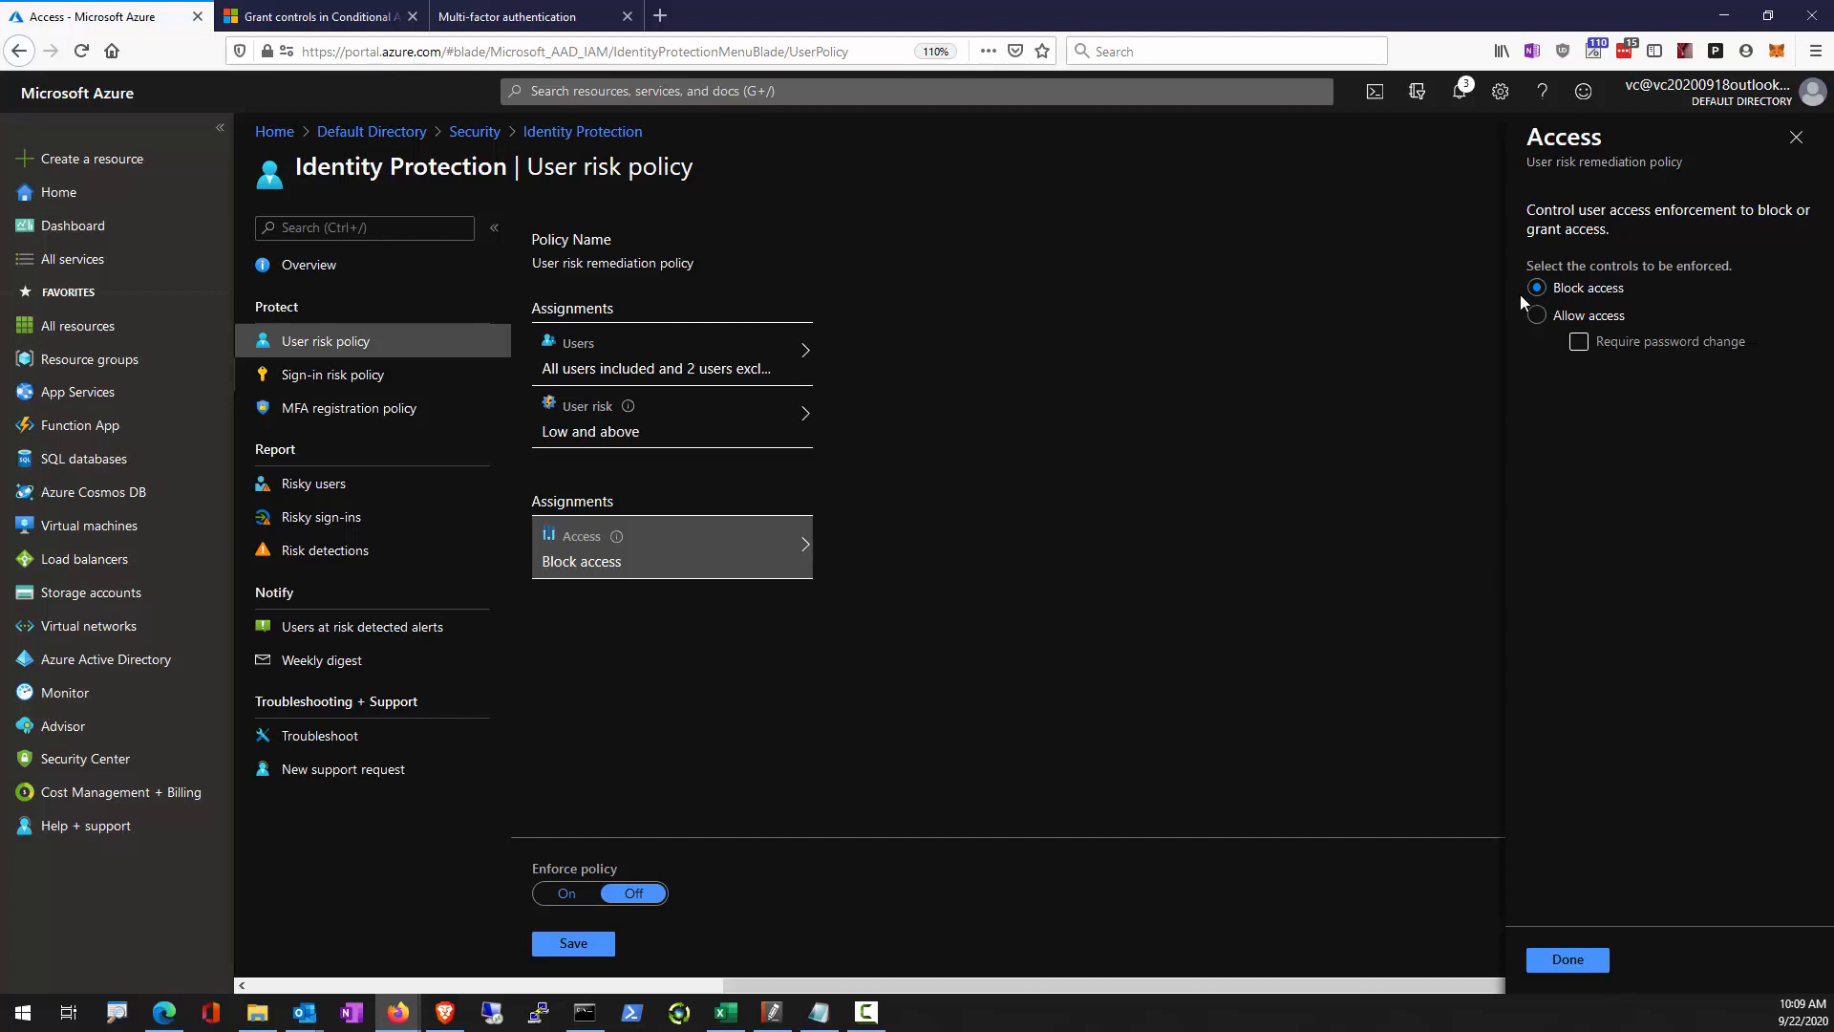
pyautogui.click(1559, 317)
pyautogui.click(1592, 343)
pyautogui.click(1562, 959)
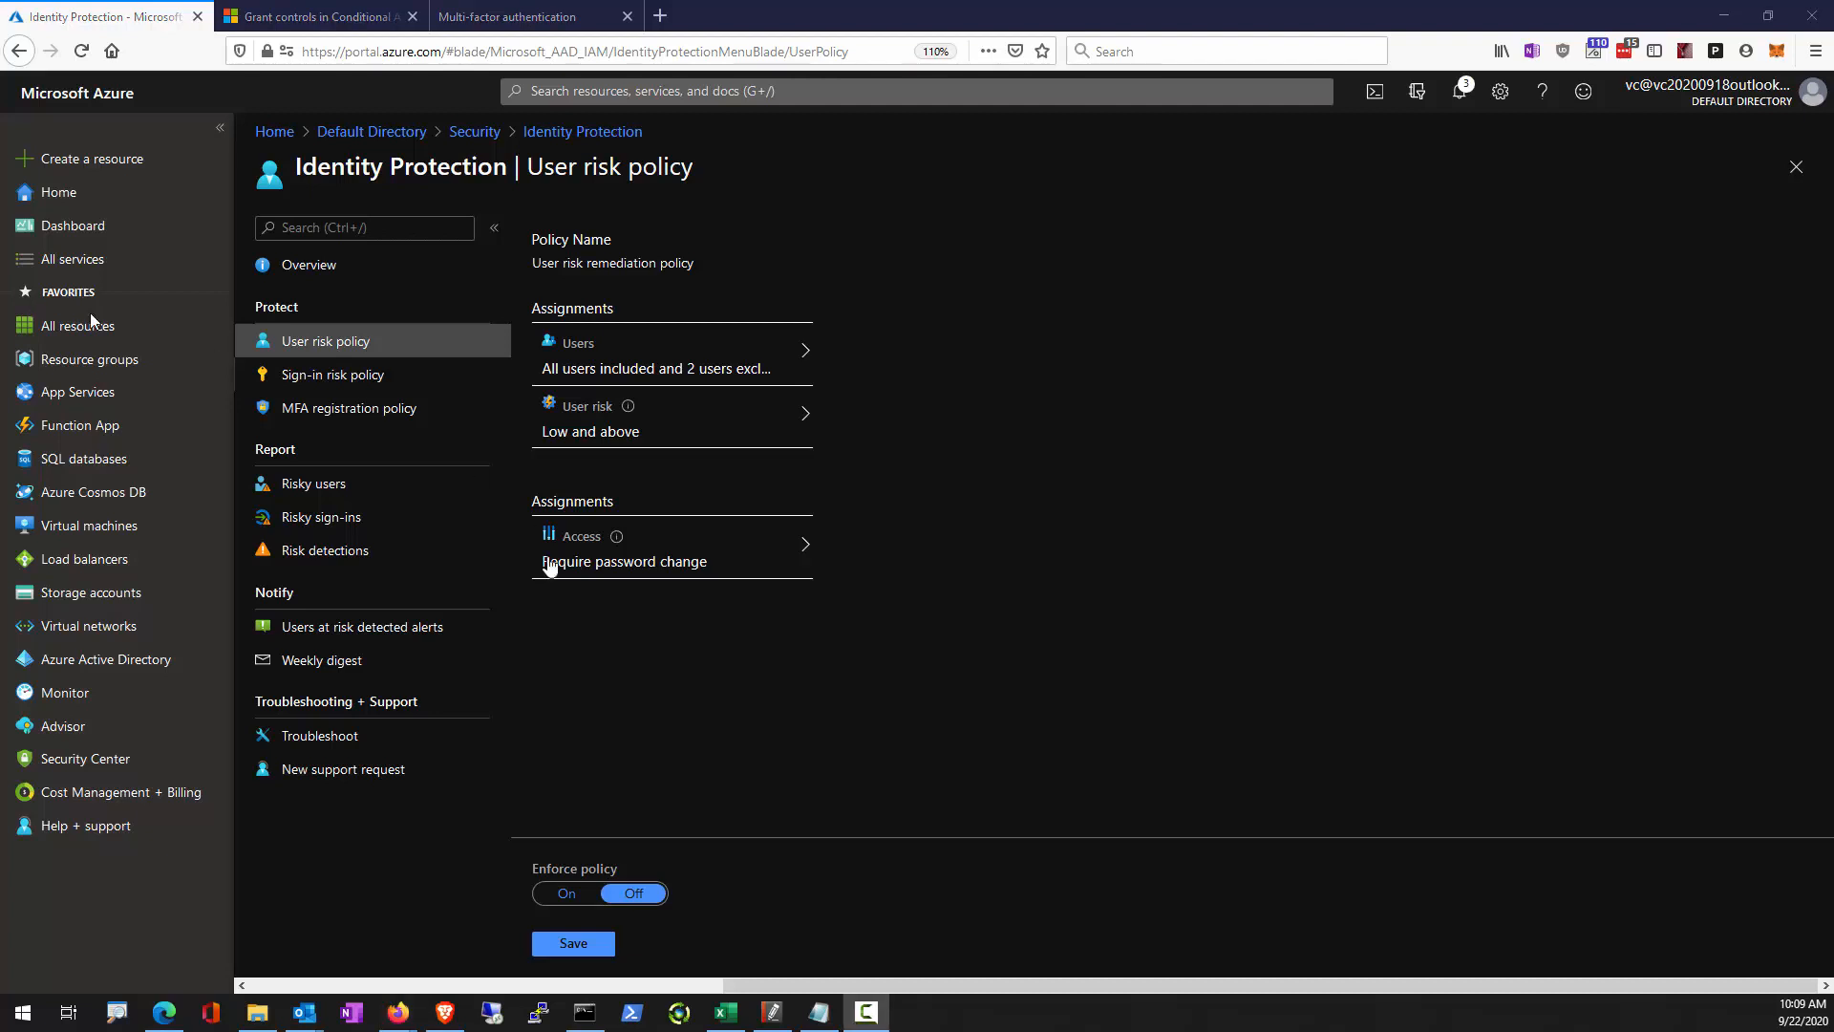
pyautogui.click(573, 892)
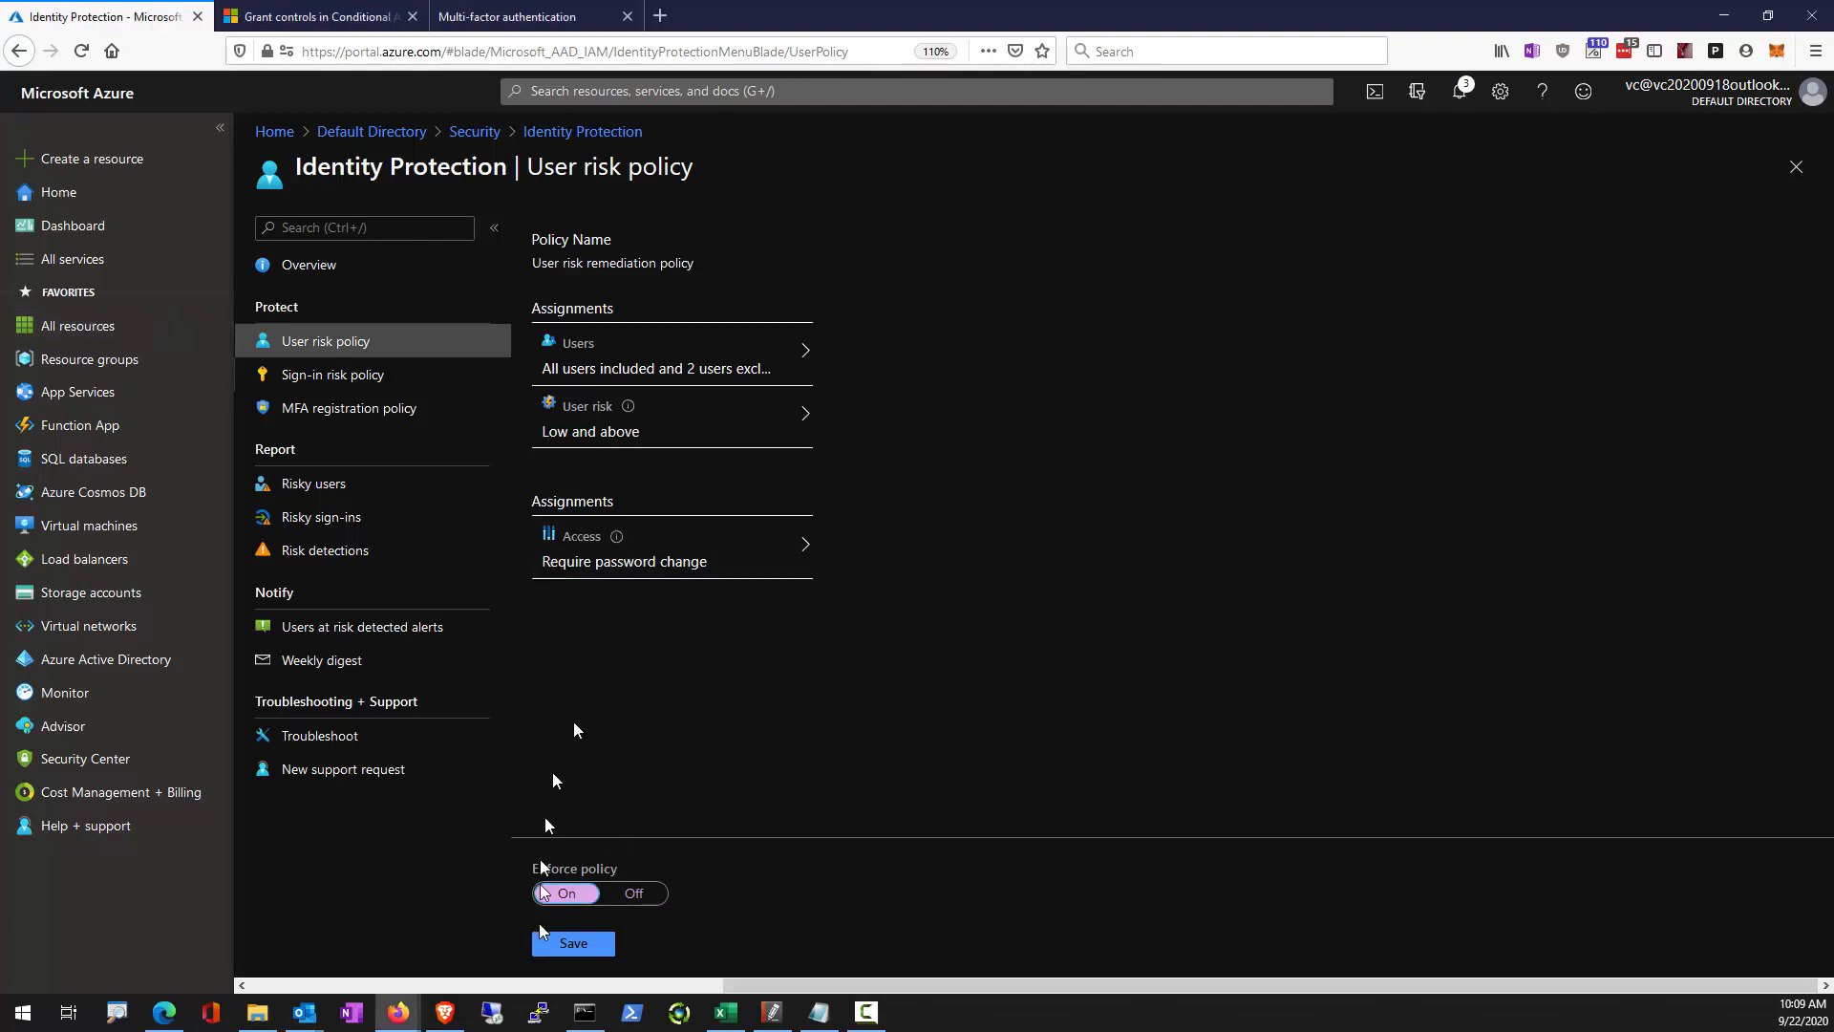
pyautogui.click(594, 948)
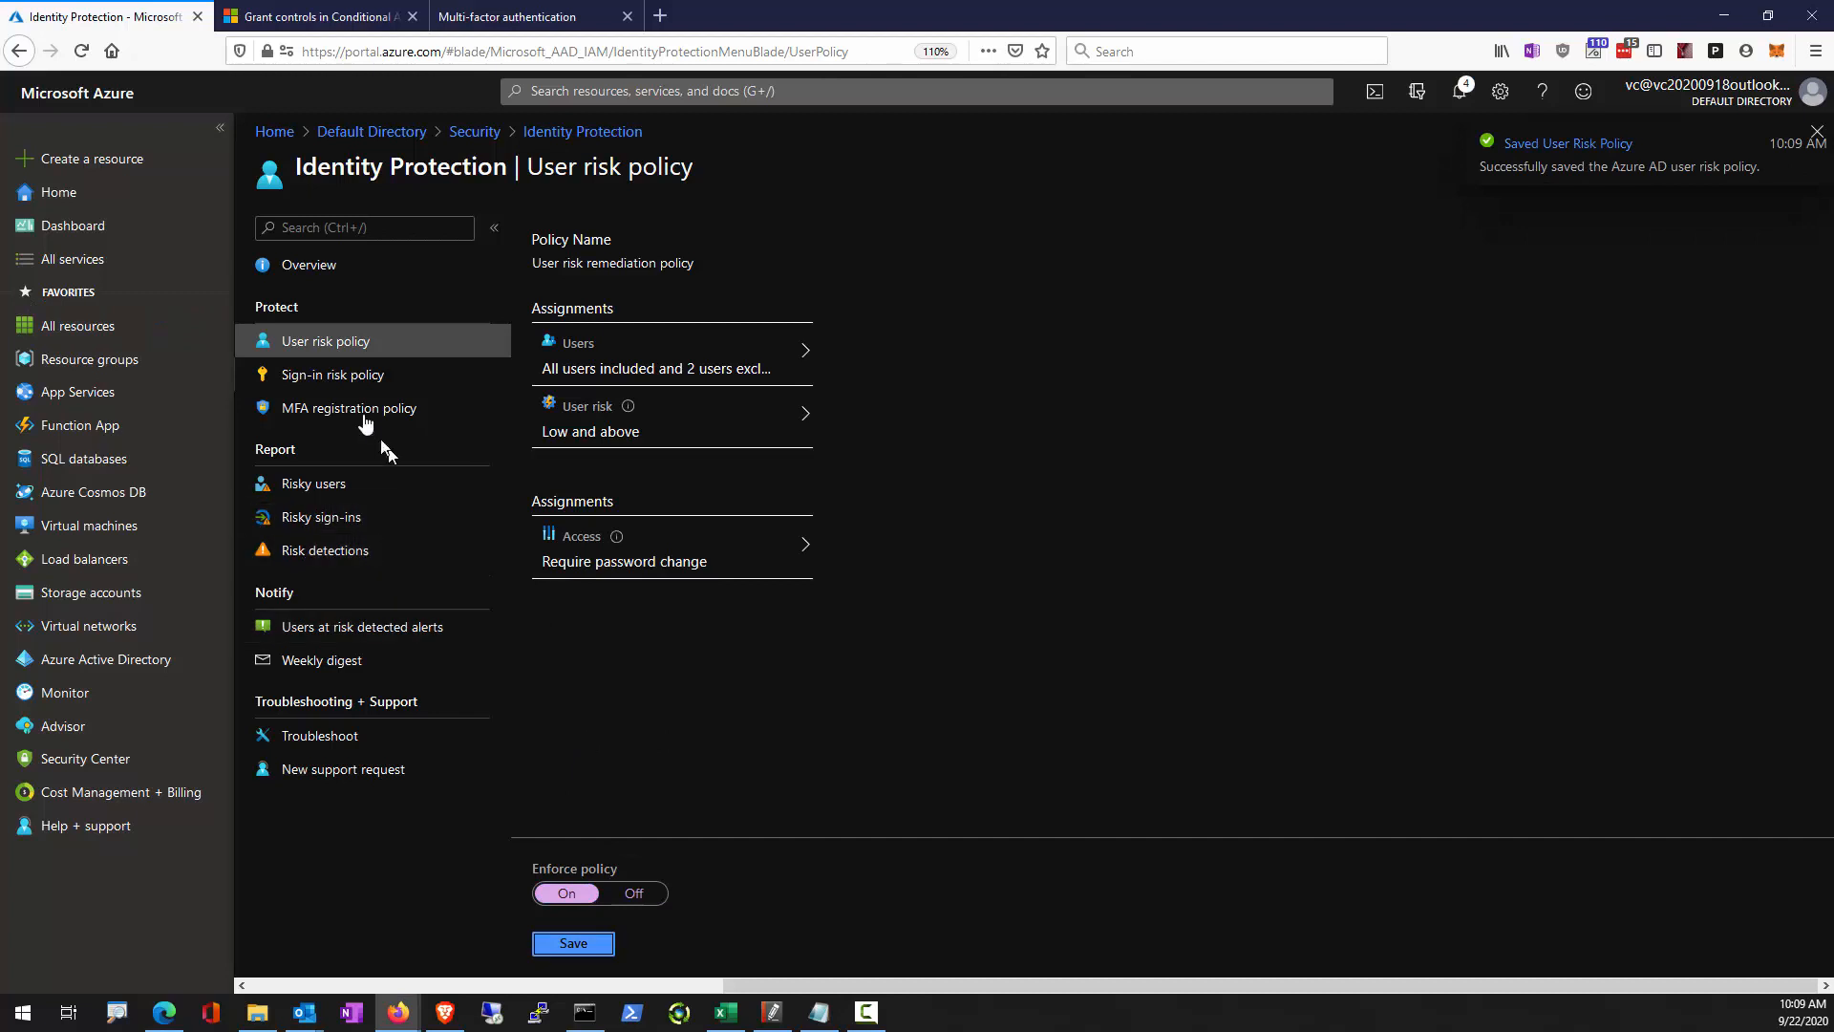
# - Switch to the Sign-in risk policy, discarding the unsaved user risk edits
pyautogui.click(358, 394)
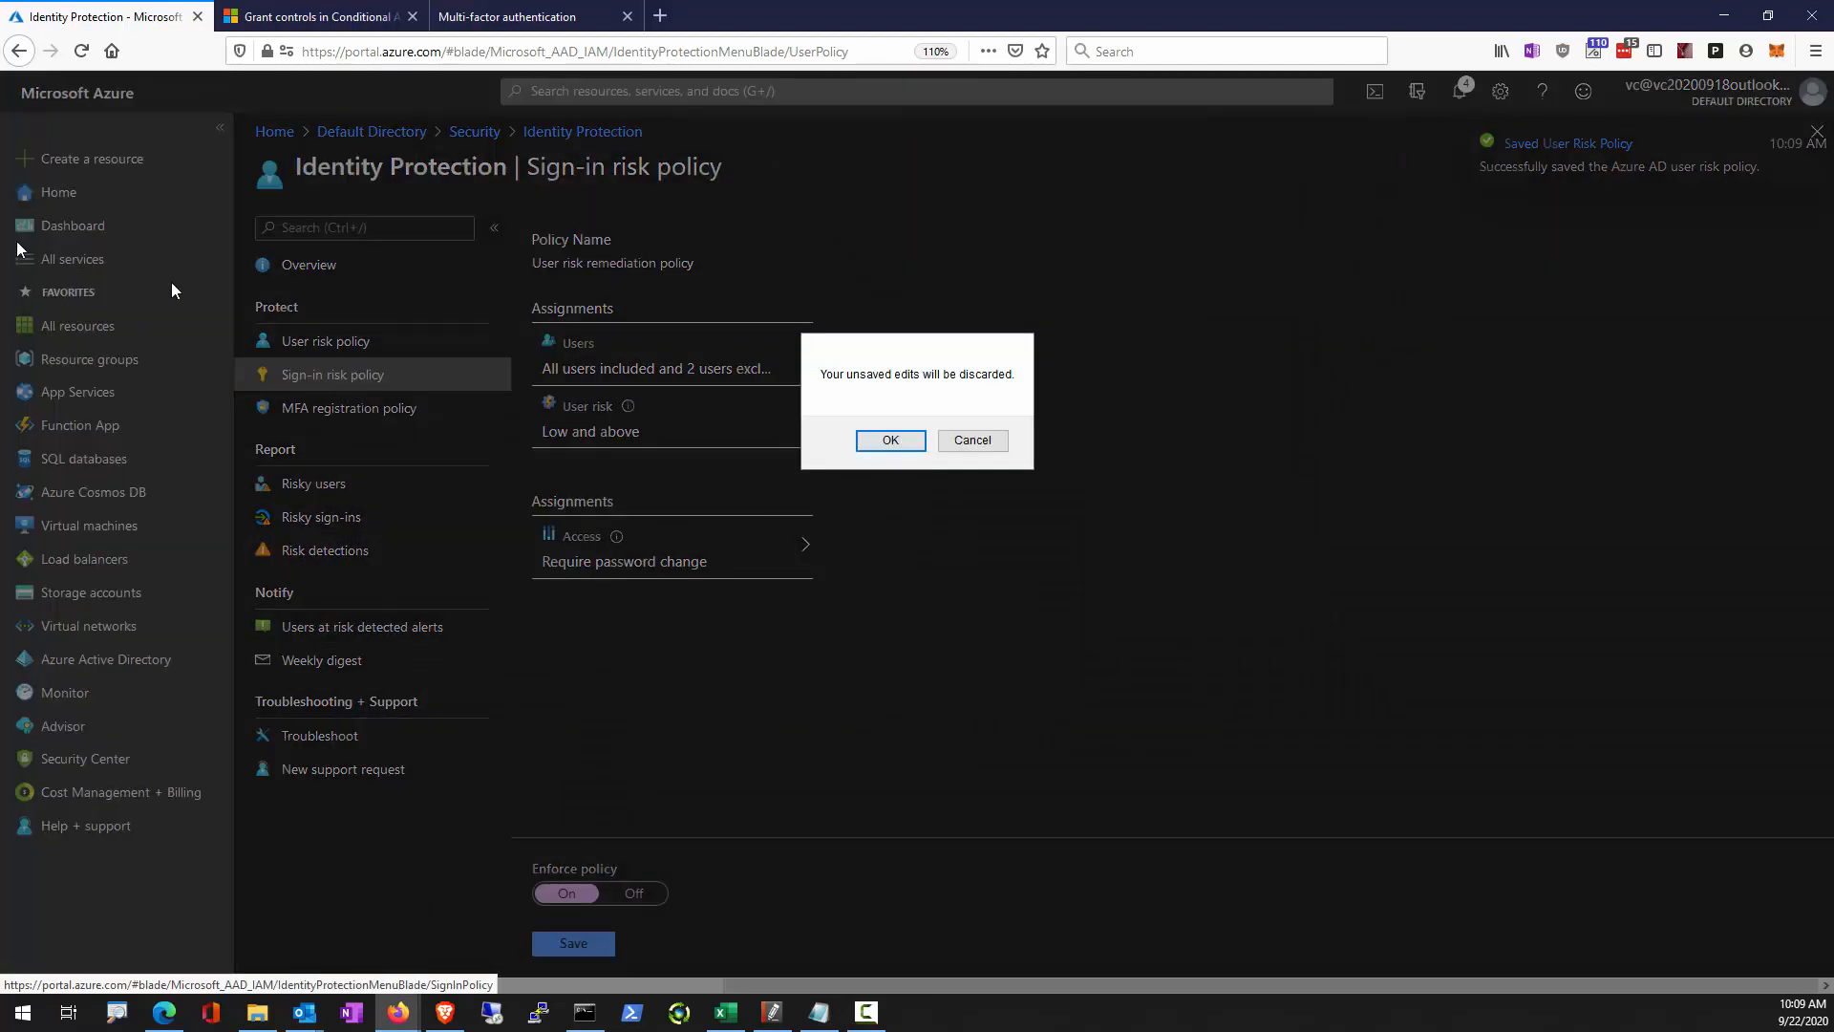
pyautogui.click(973, 441)
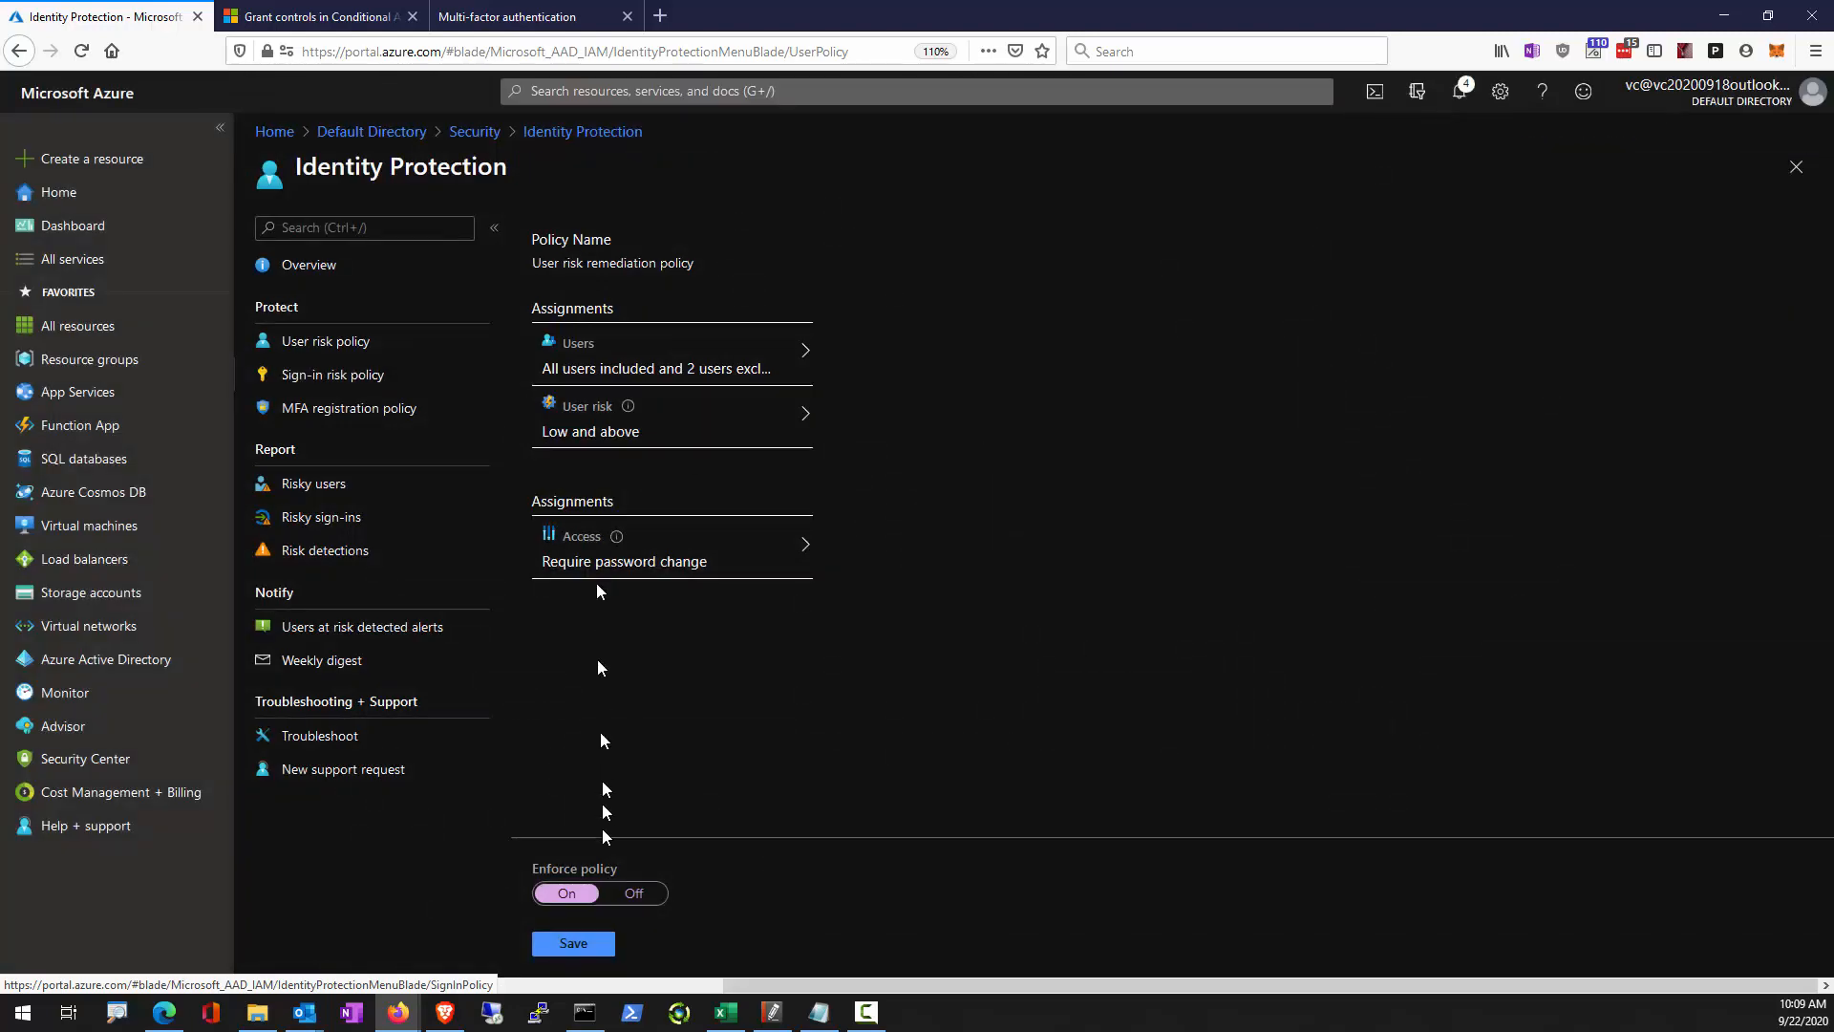
pyautogui.click(336, 378)
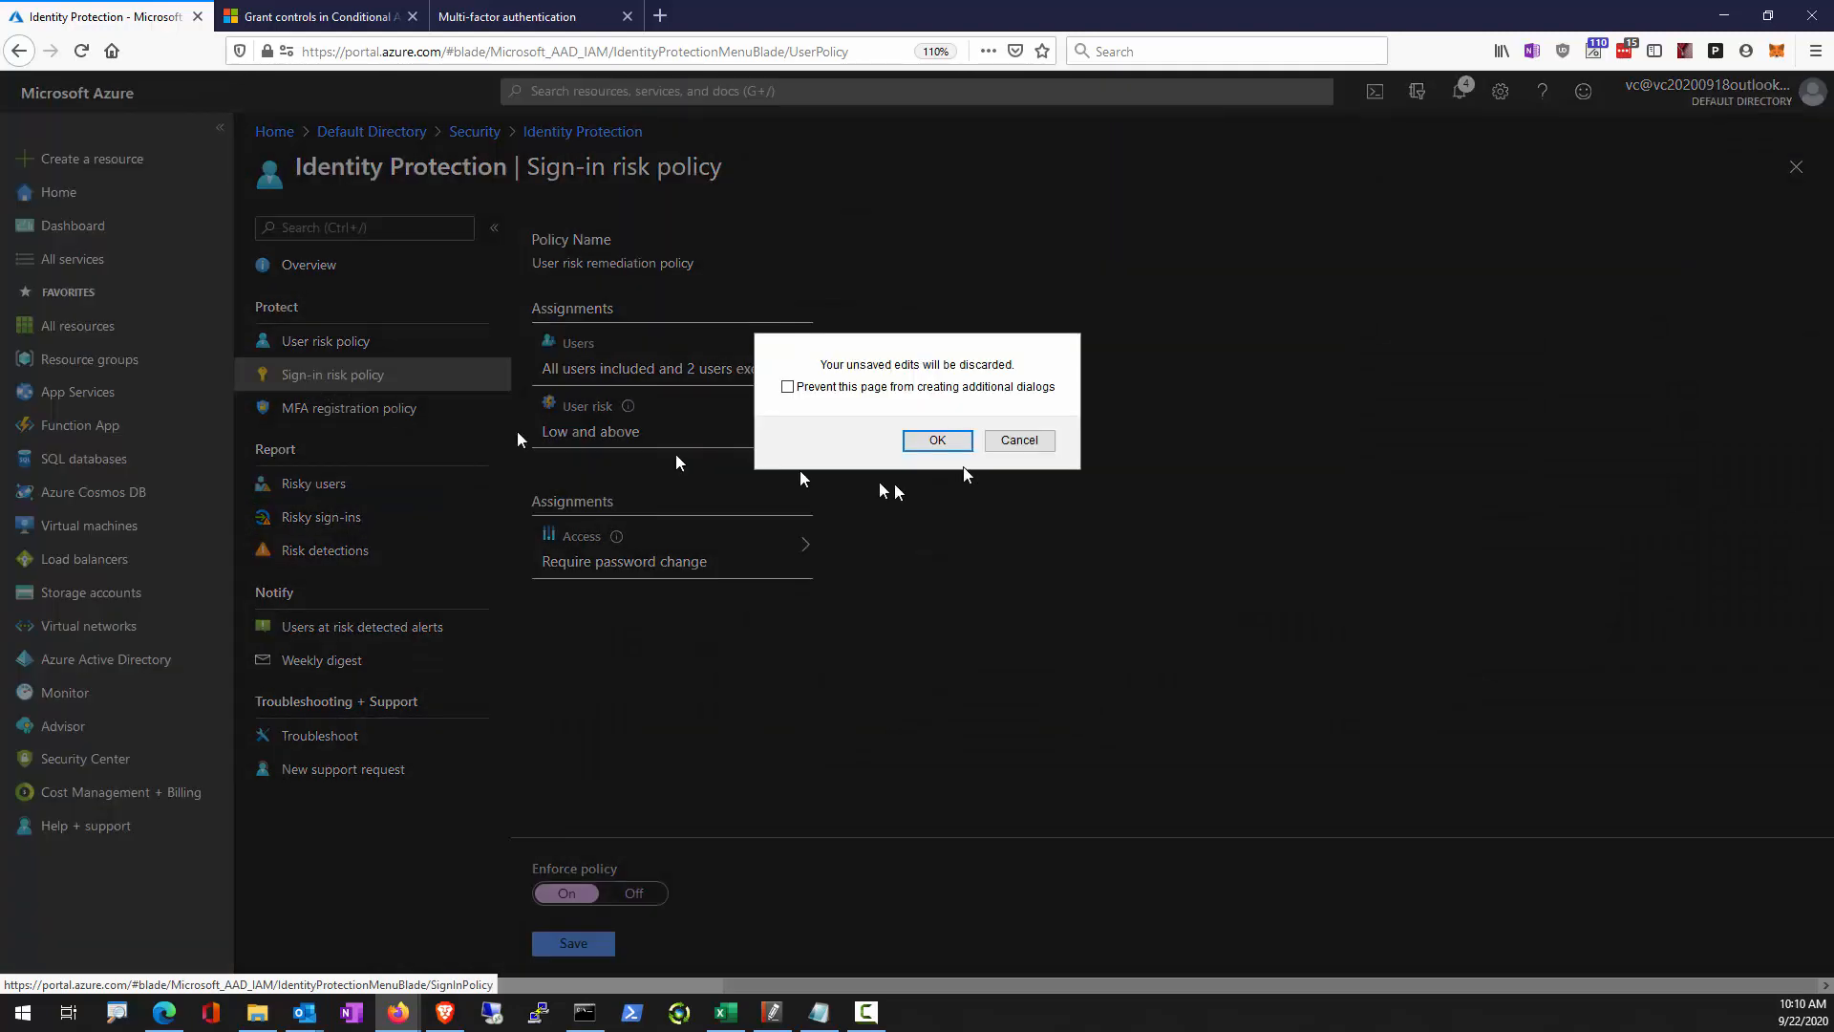
pyautogui.click(958, 448)
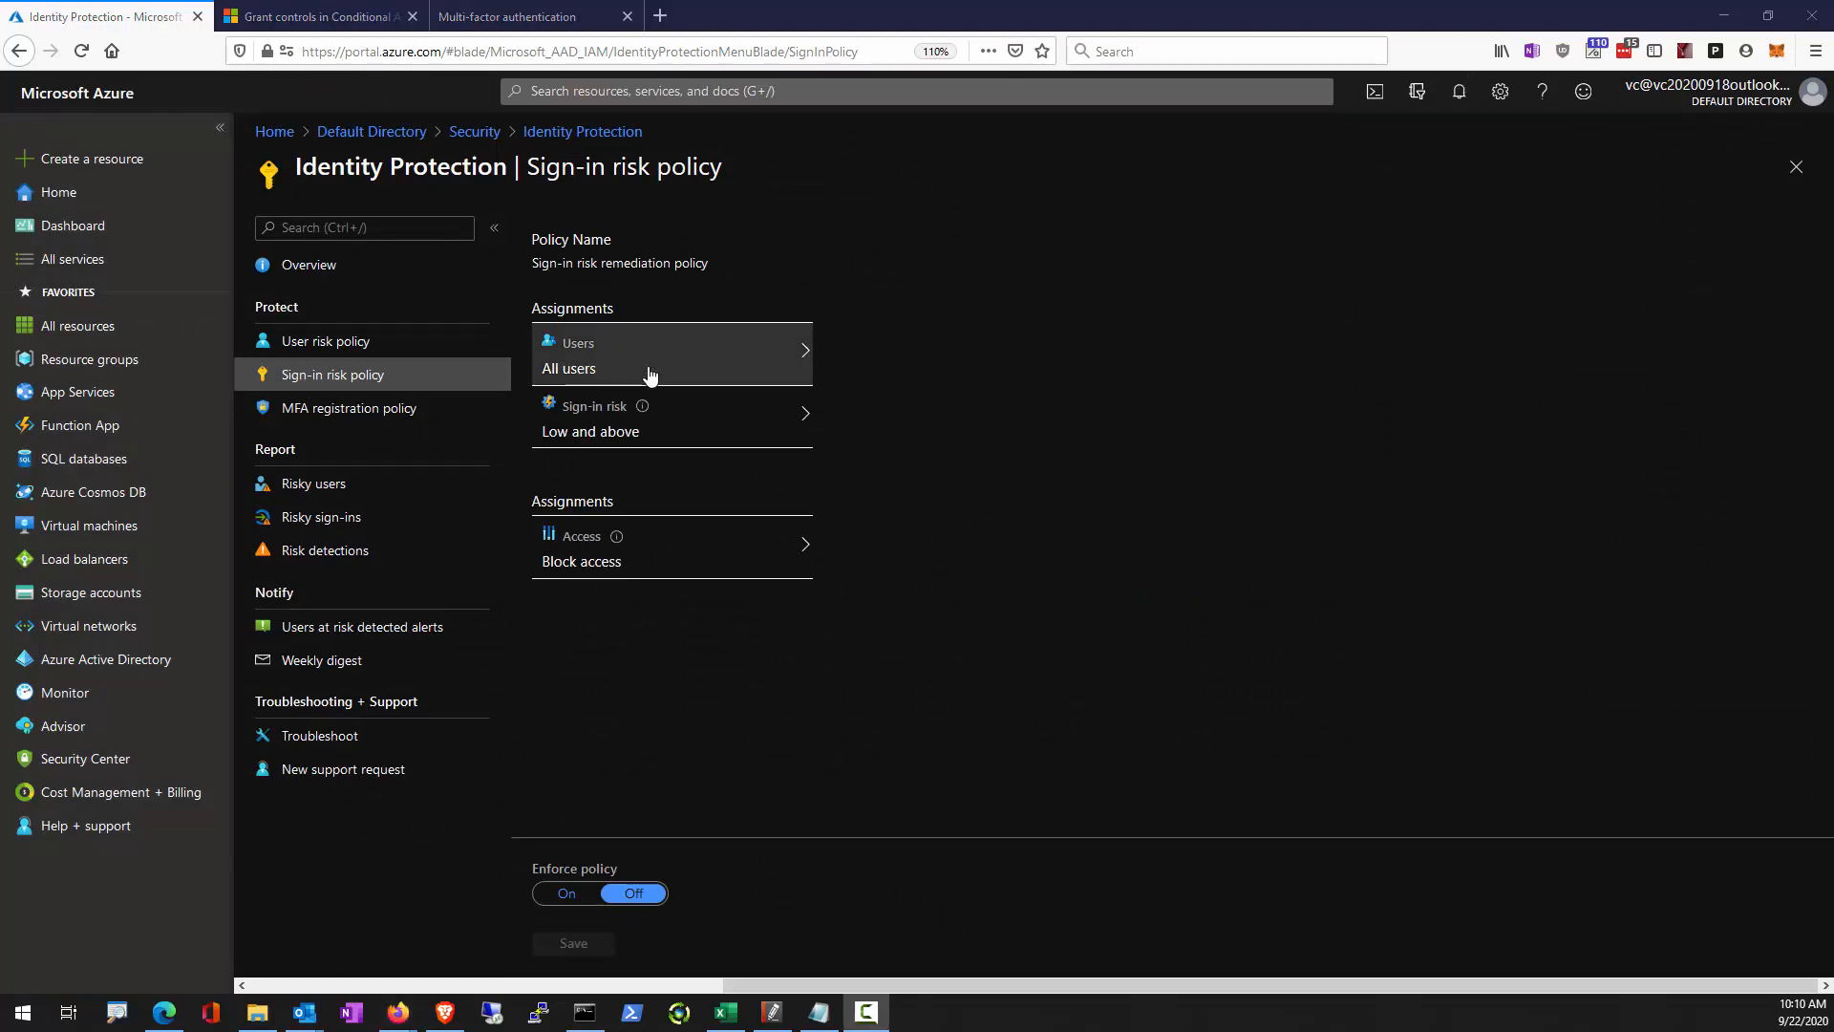
# - Exclude two user accounts from the sign-in risk policy and review its risk level
pyautogui.click(649, 374)
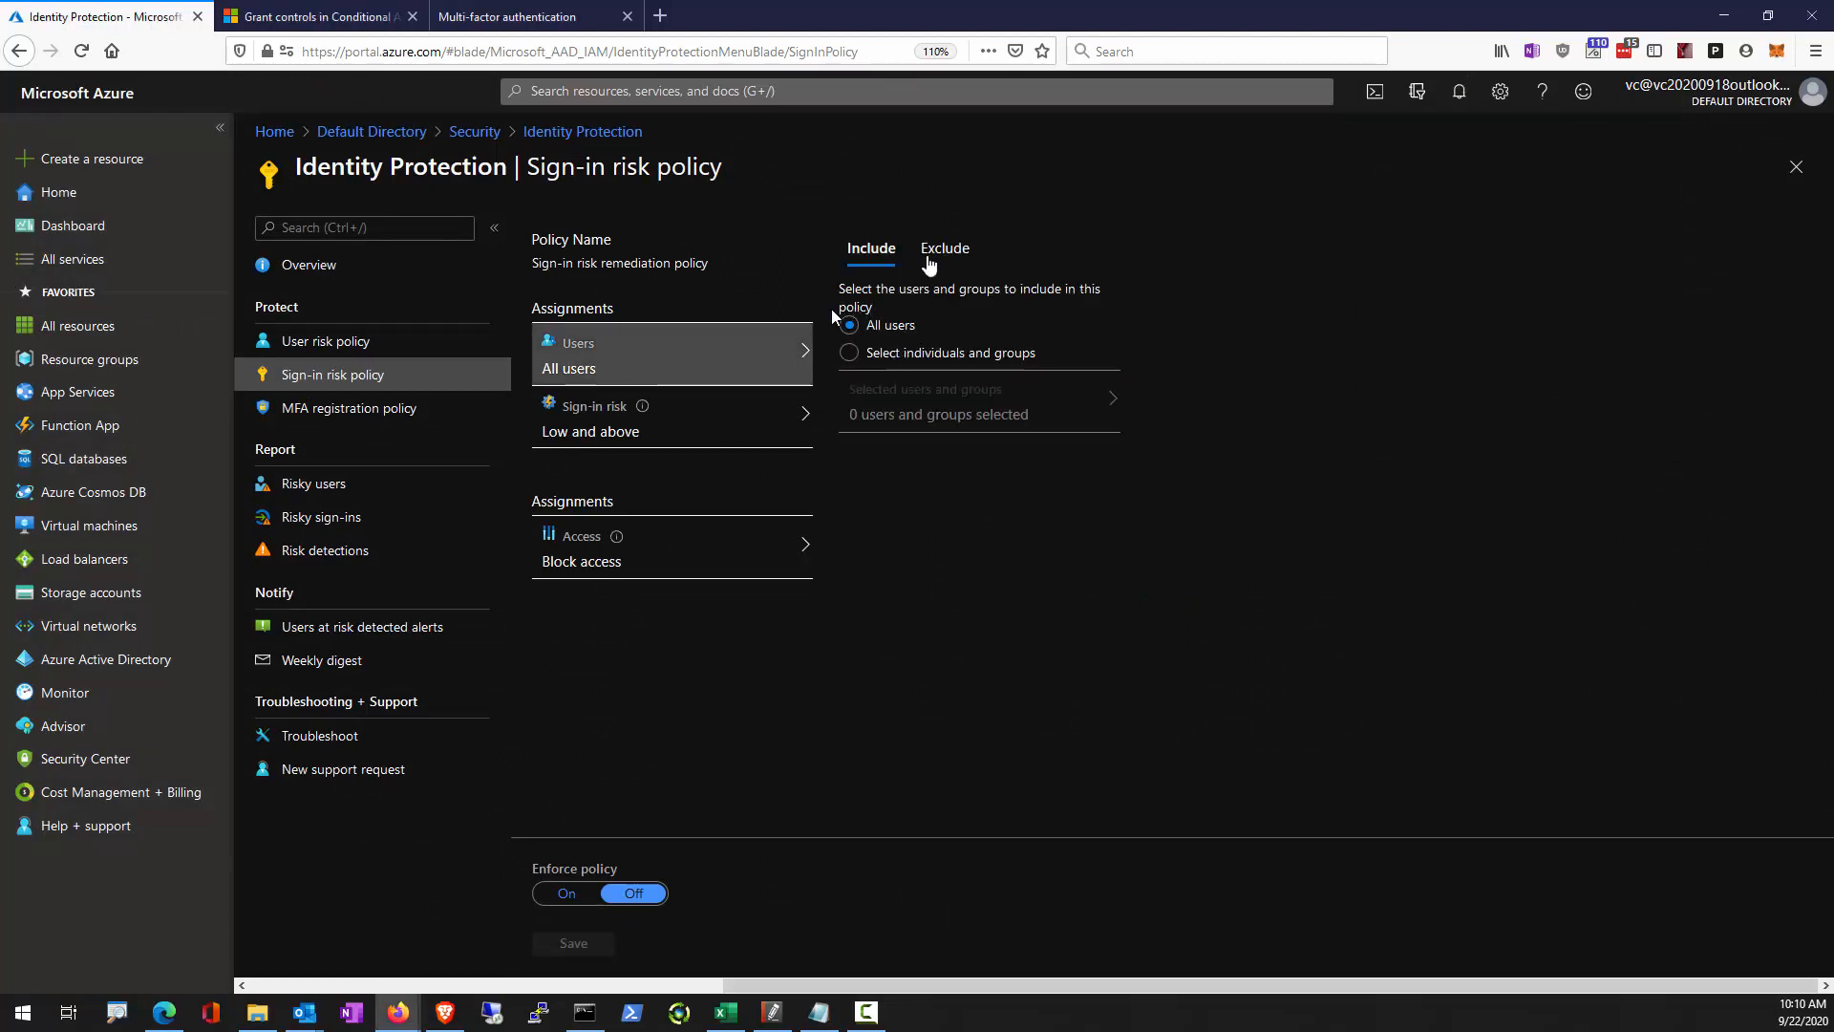
pyautogui.click(932, 258)
pyautogui.click(898, 361)
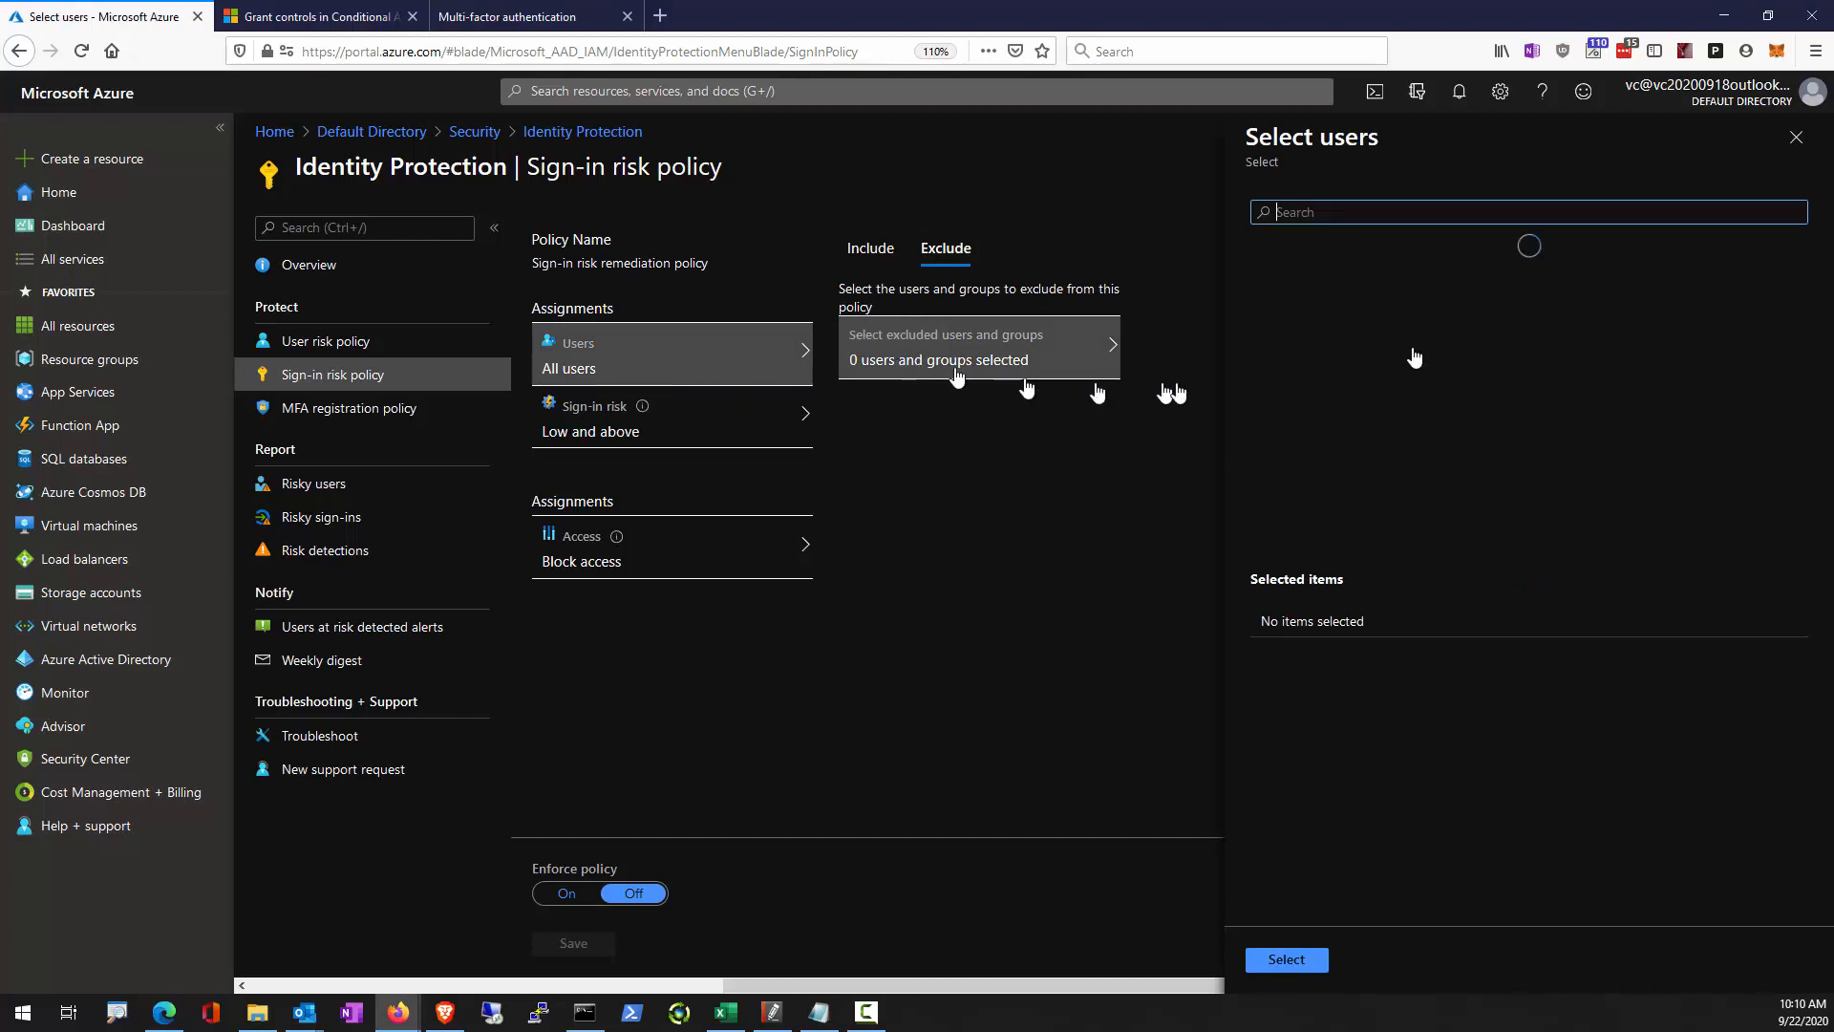
pyautogui.scroll(-3, 1376, 461)
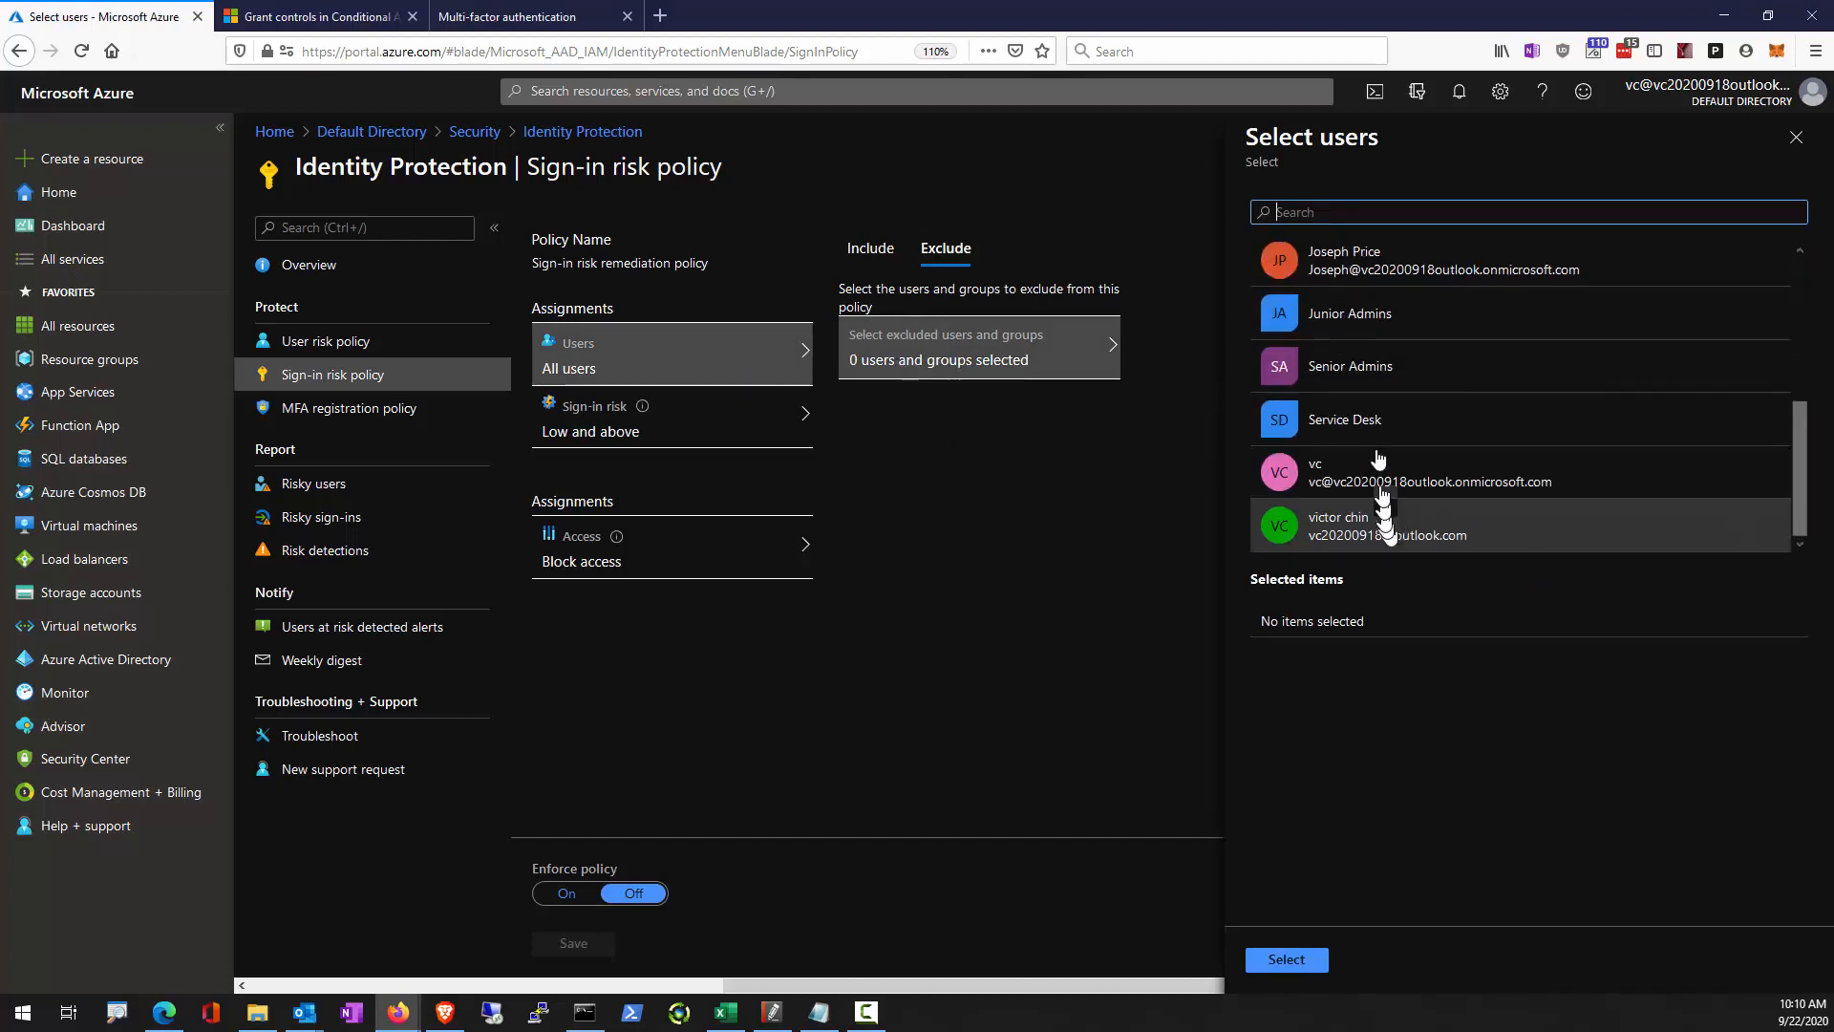
pyautogui.click(1376, 464)
pyautogui.click(1383, 535)
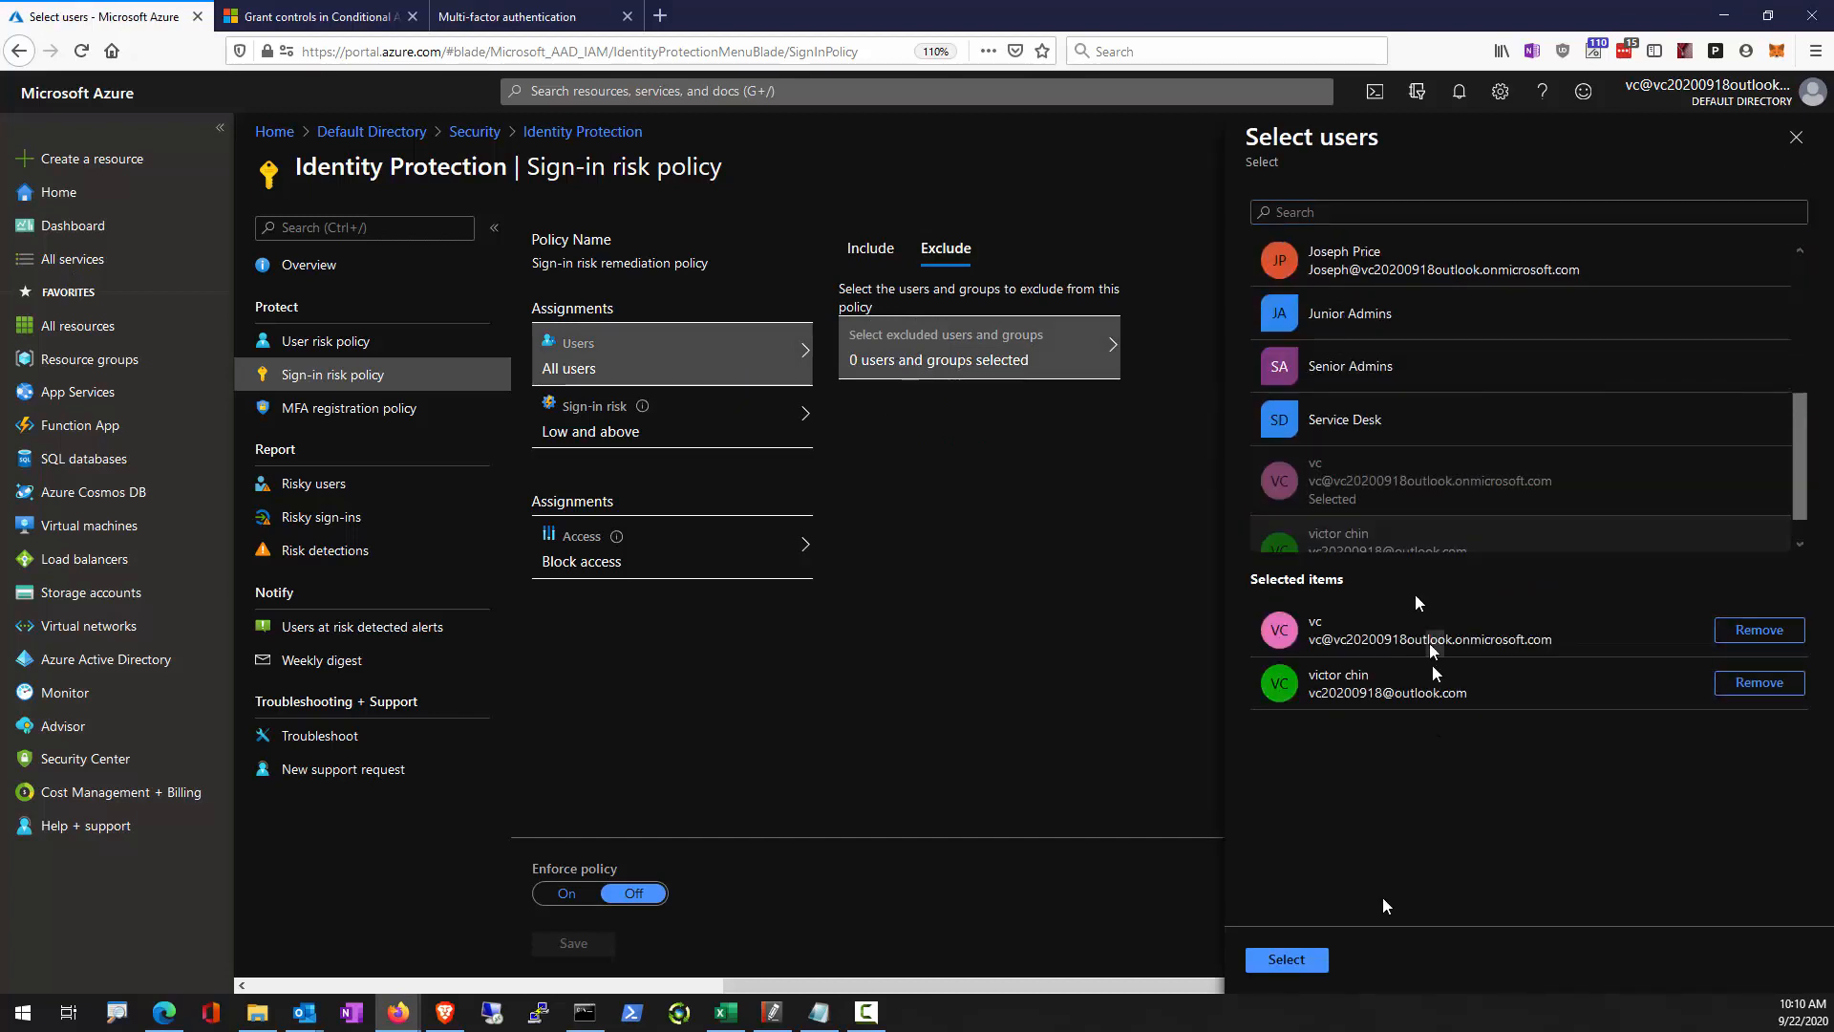
pyautogui.click(1309, 963)
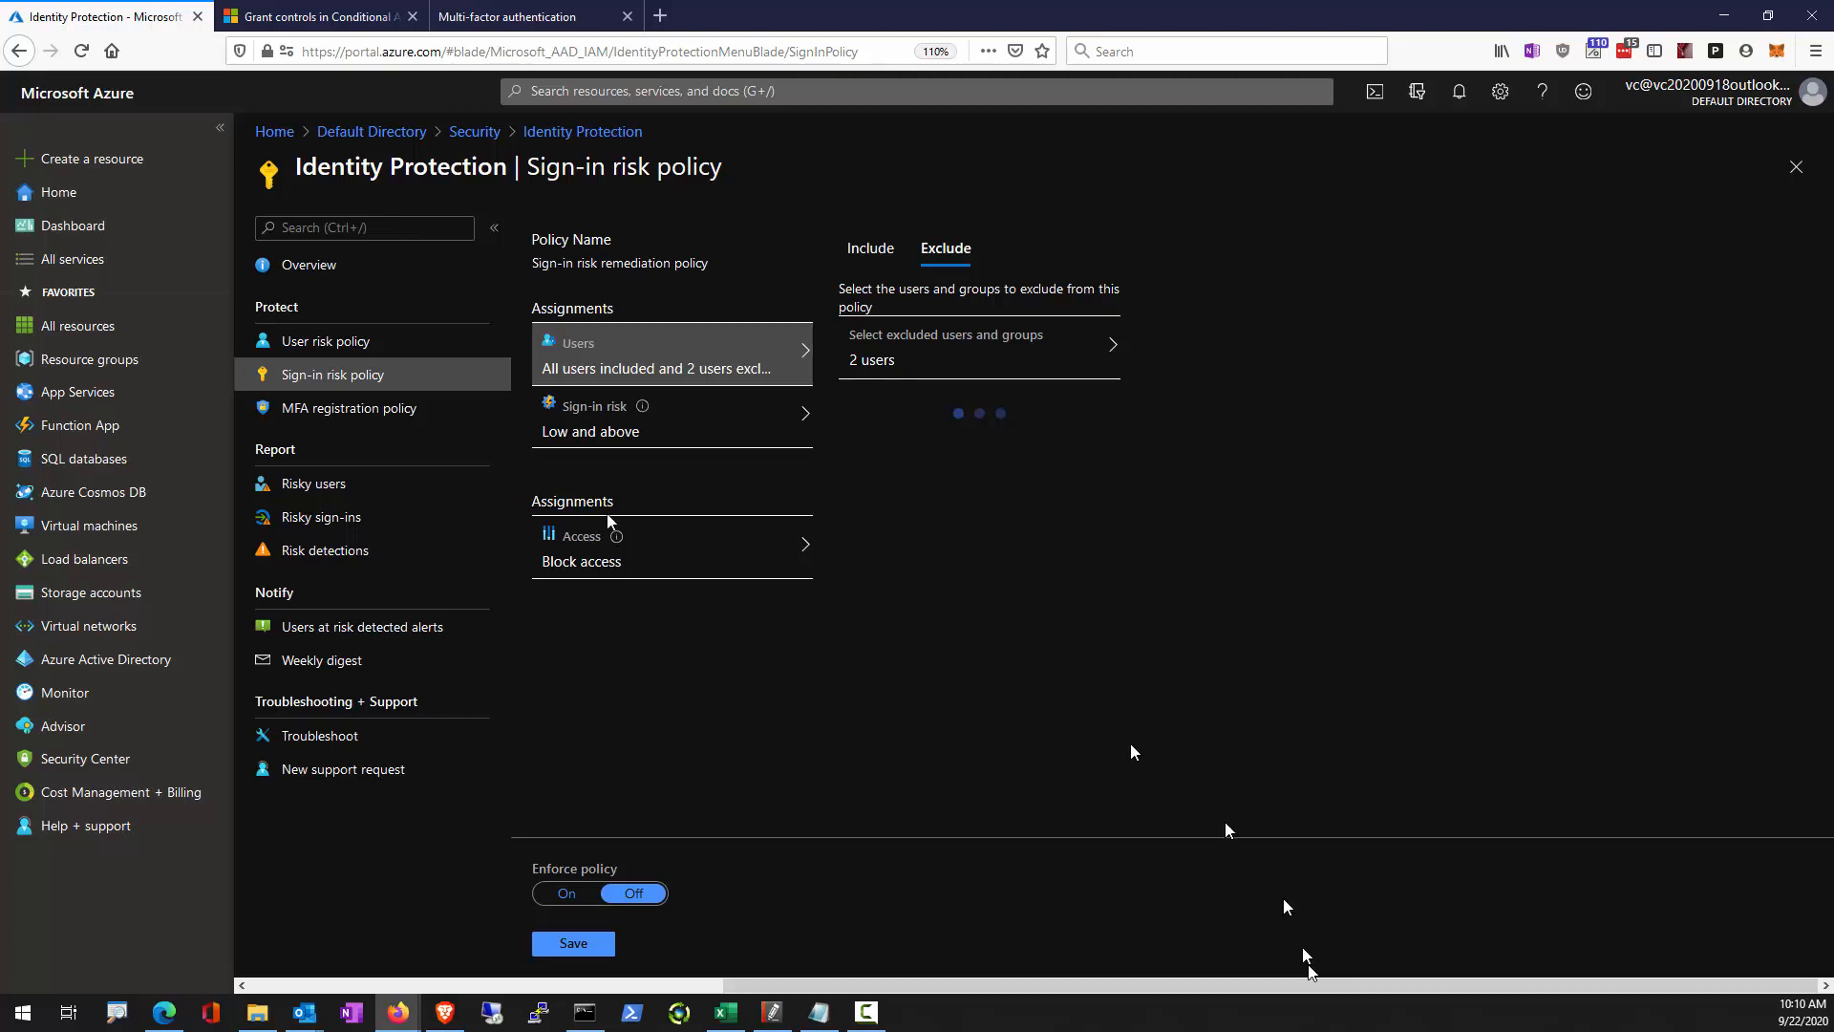
pyautogui.click(628, 435)
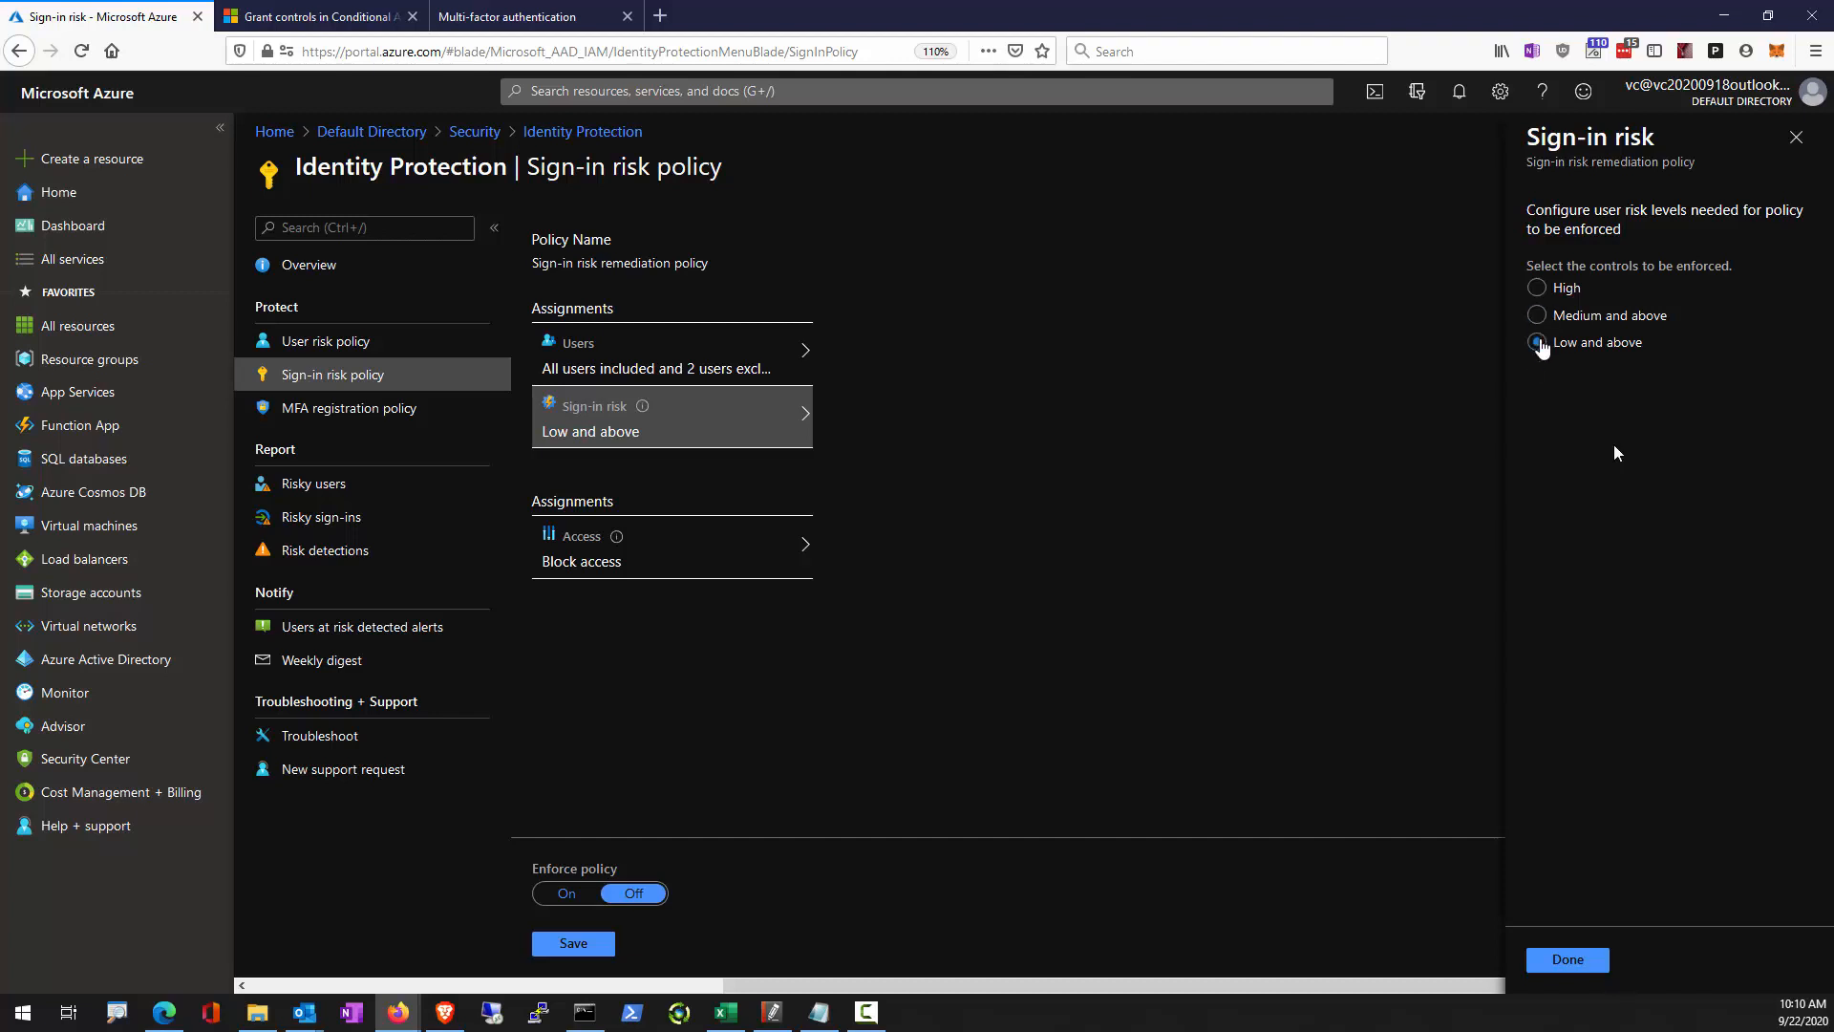
# - Keep Low and above sign-in risk, require multi-factor authentication, enforce the policy, and save
pyautogui.click(1572, 960)
pyautogui.click(723, 573)
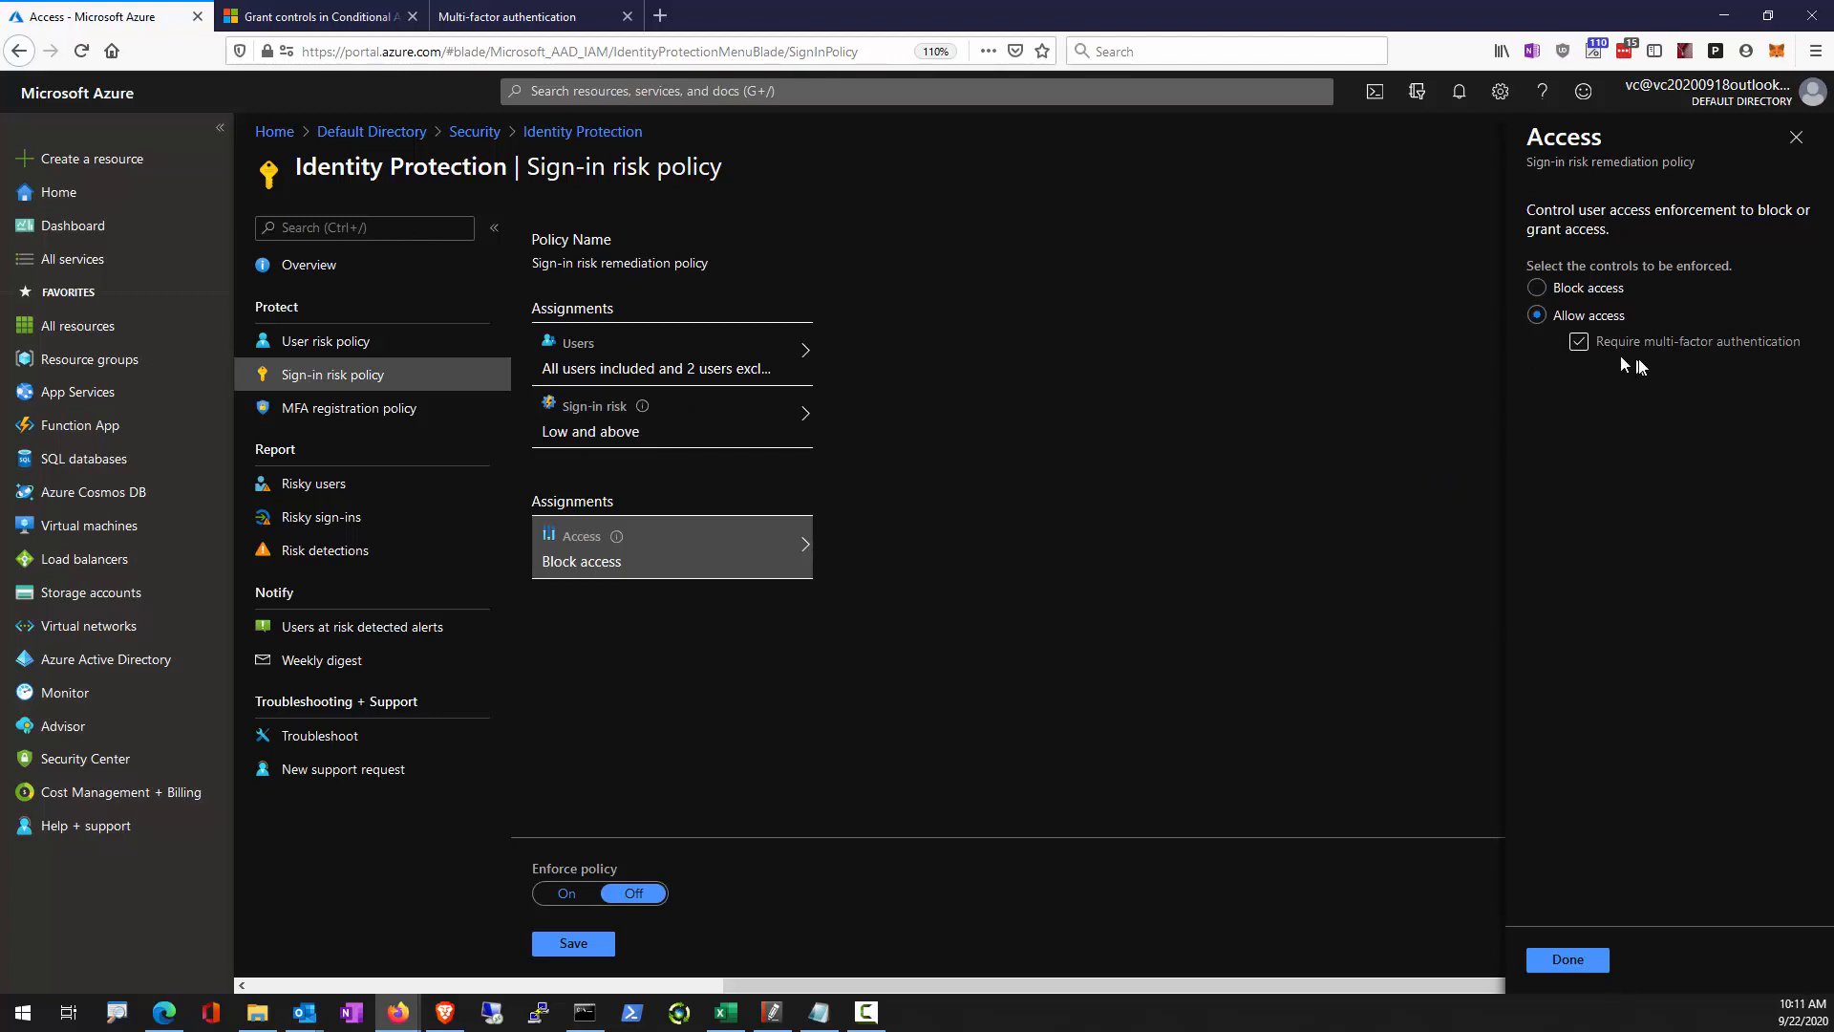
pyautogui.click(1582, 965)
pyautogui.click(1567, 960)
pyautogui.click(564, 895)
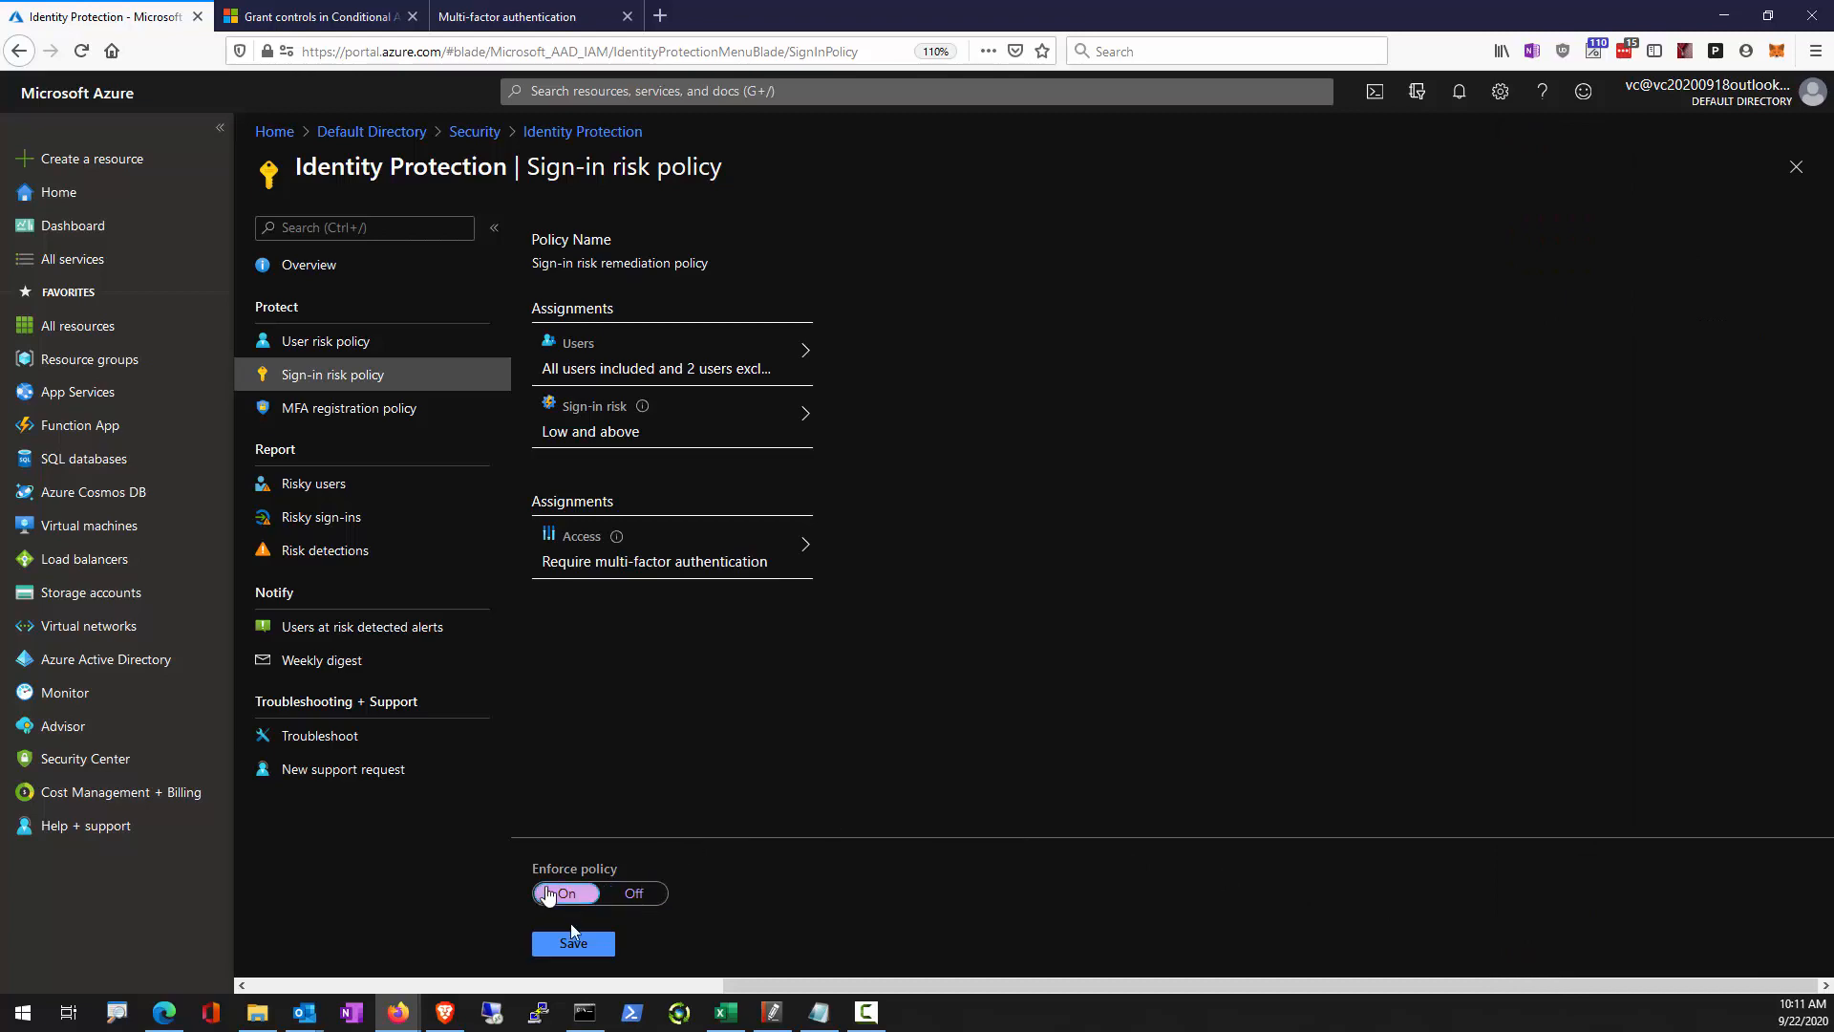
pyautogui.click(574, 943)
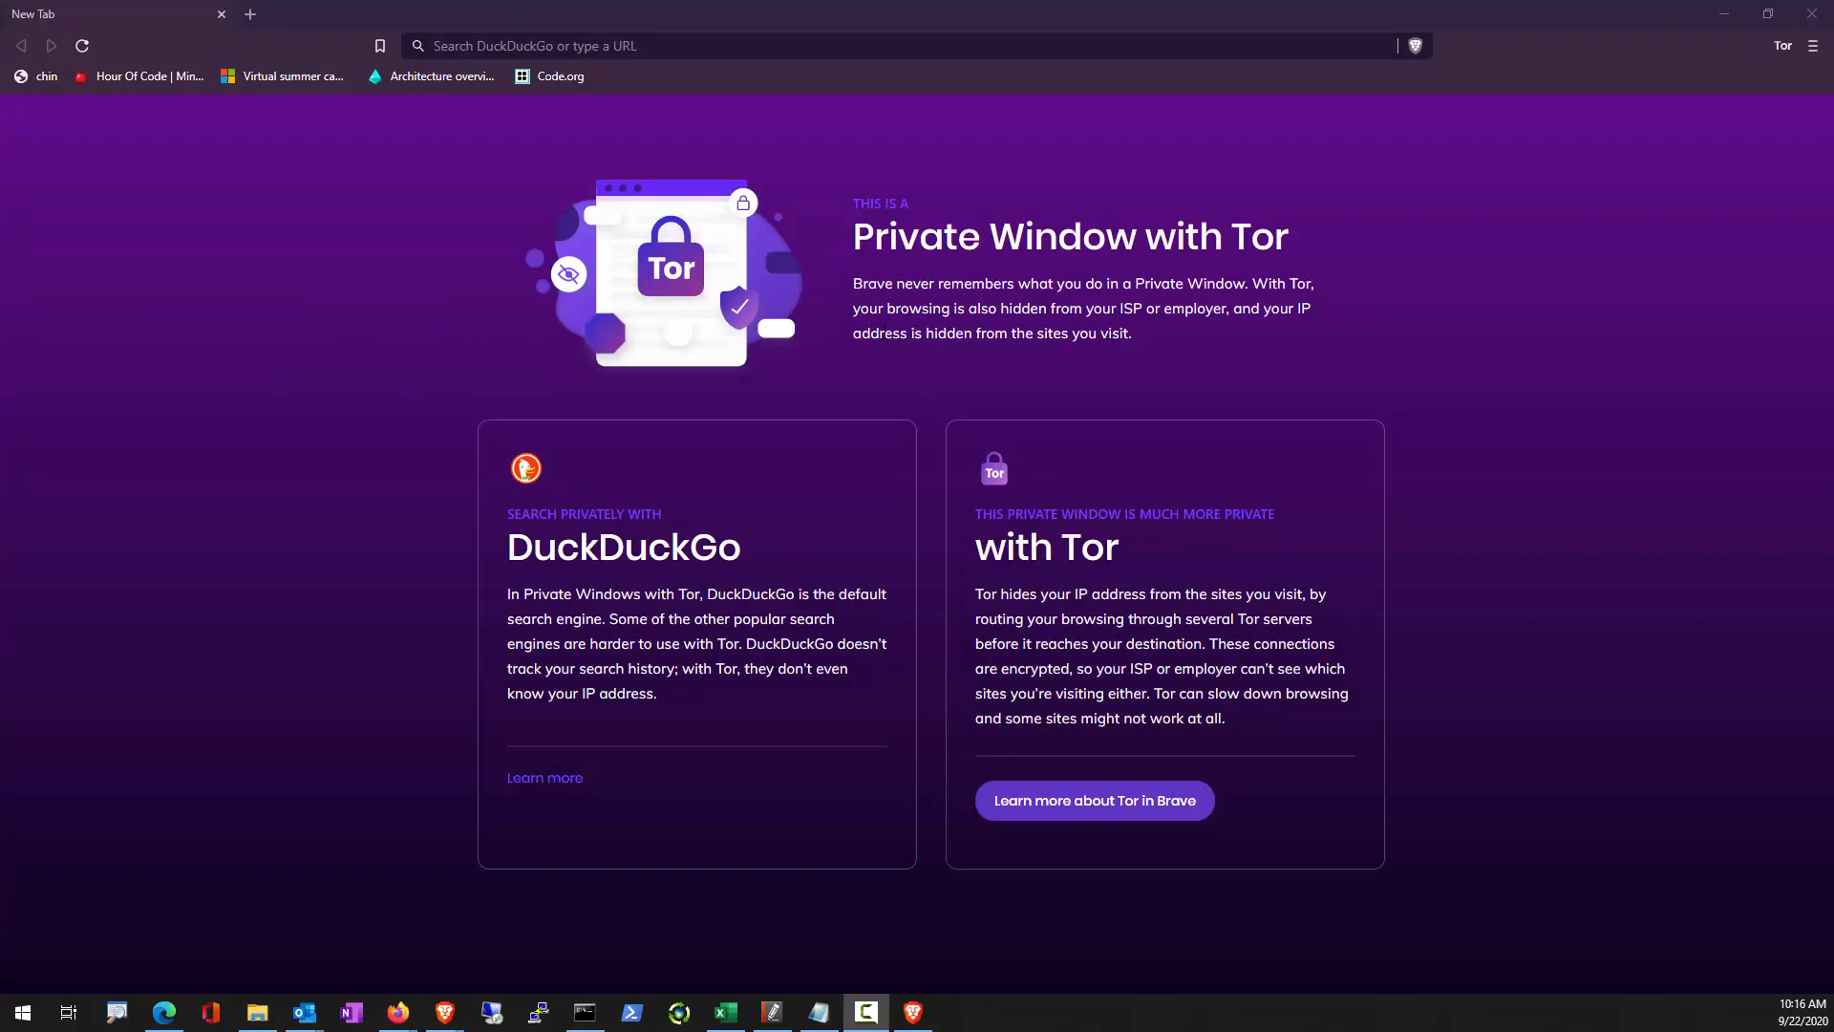
# - Open a new Brave private window with Tor
pyautogui.click(1793, 52)
pyautogui.click(1811, 50)
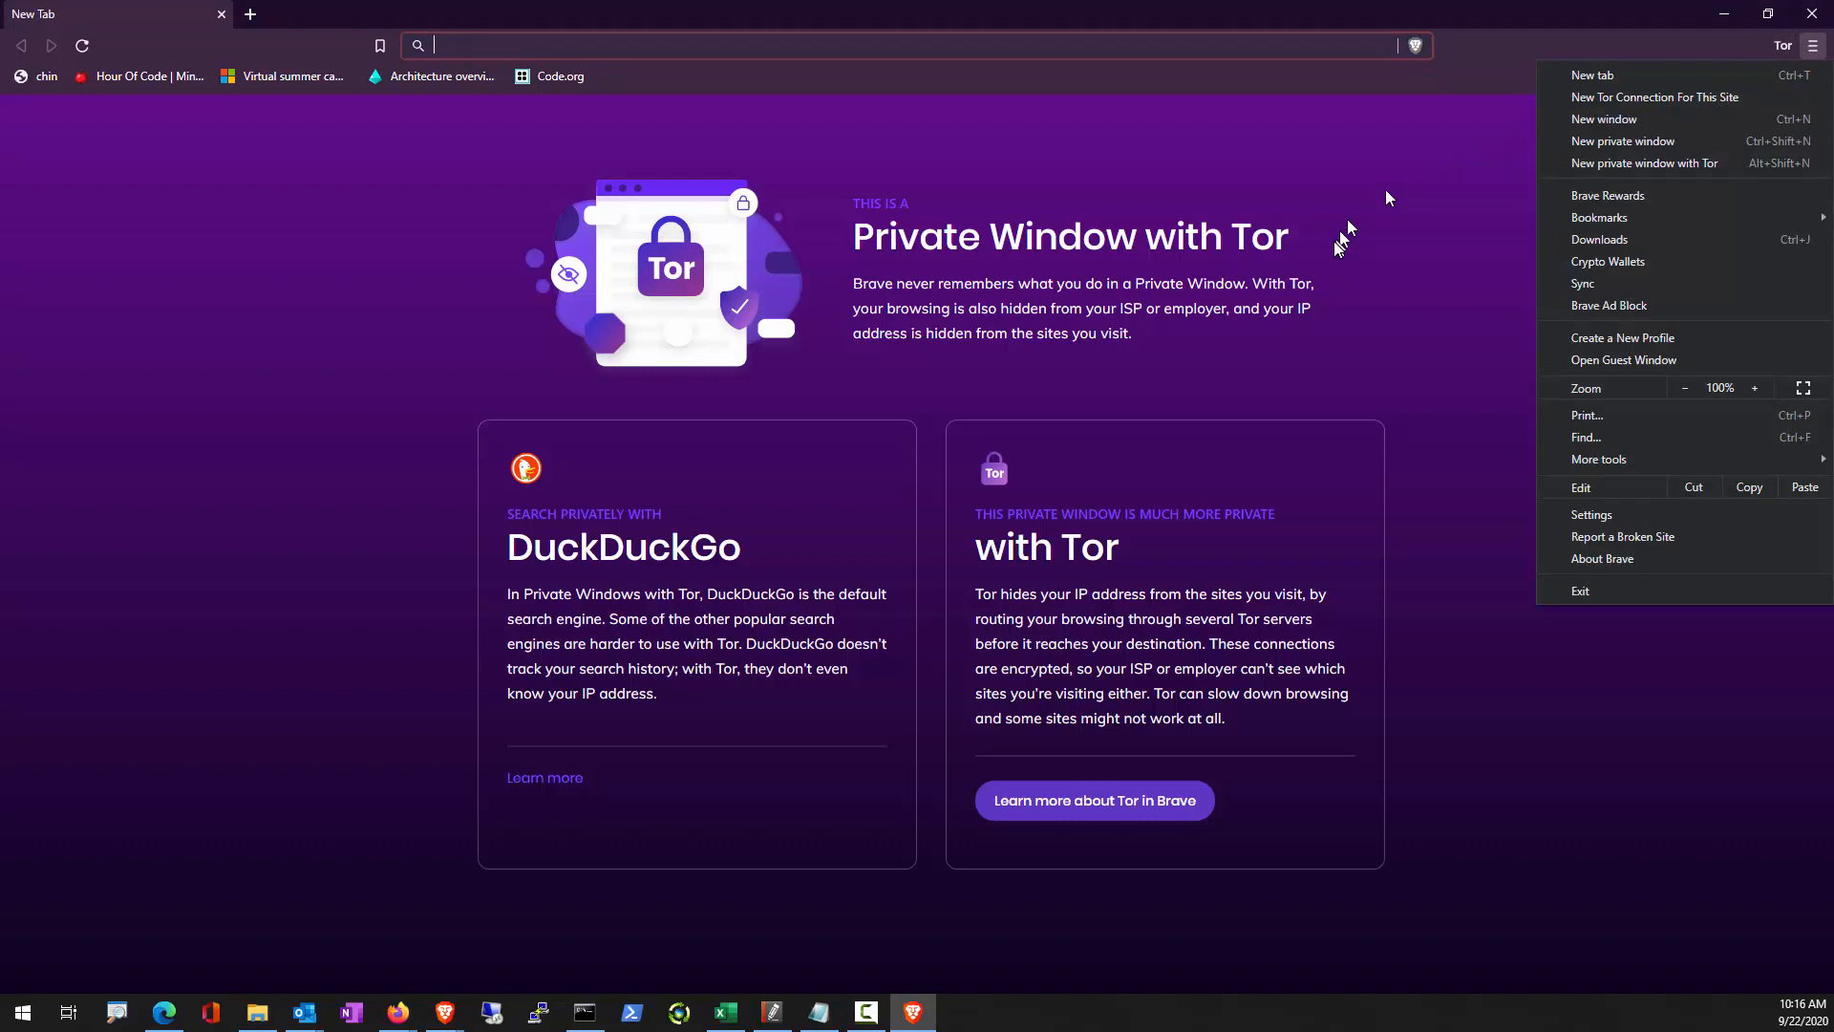
pyautogui.click(1640, 169)
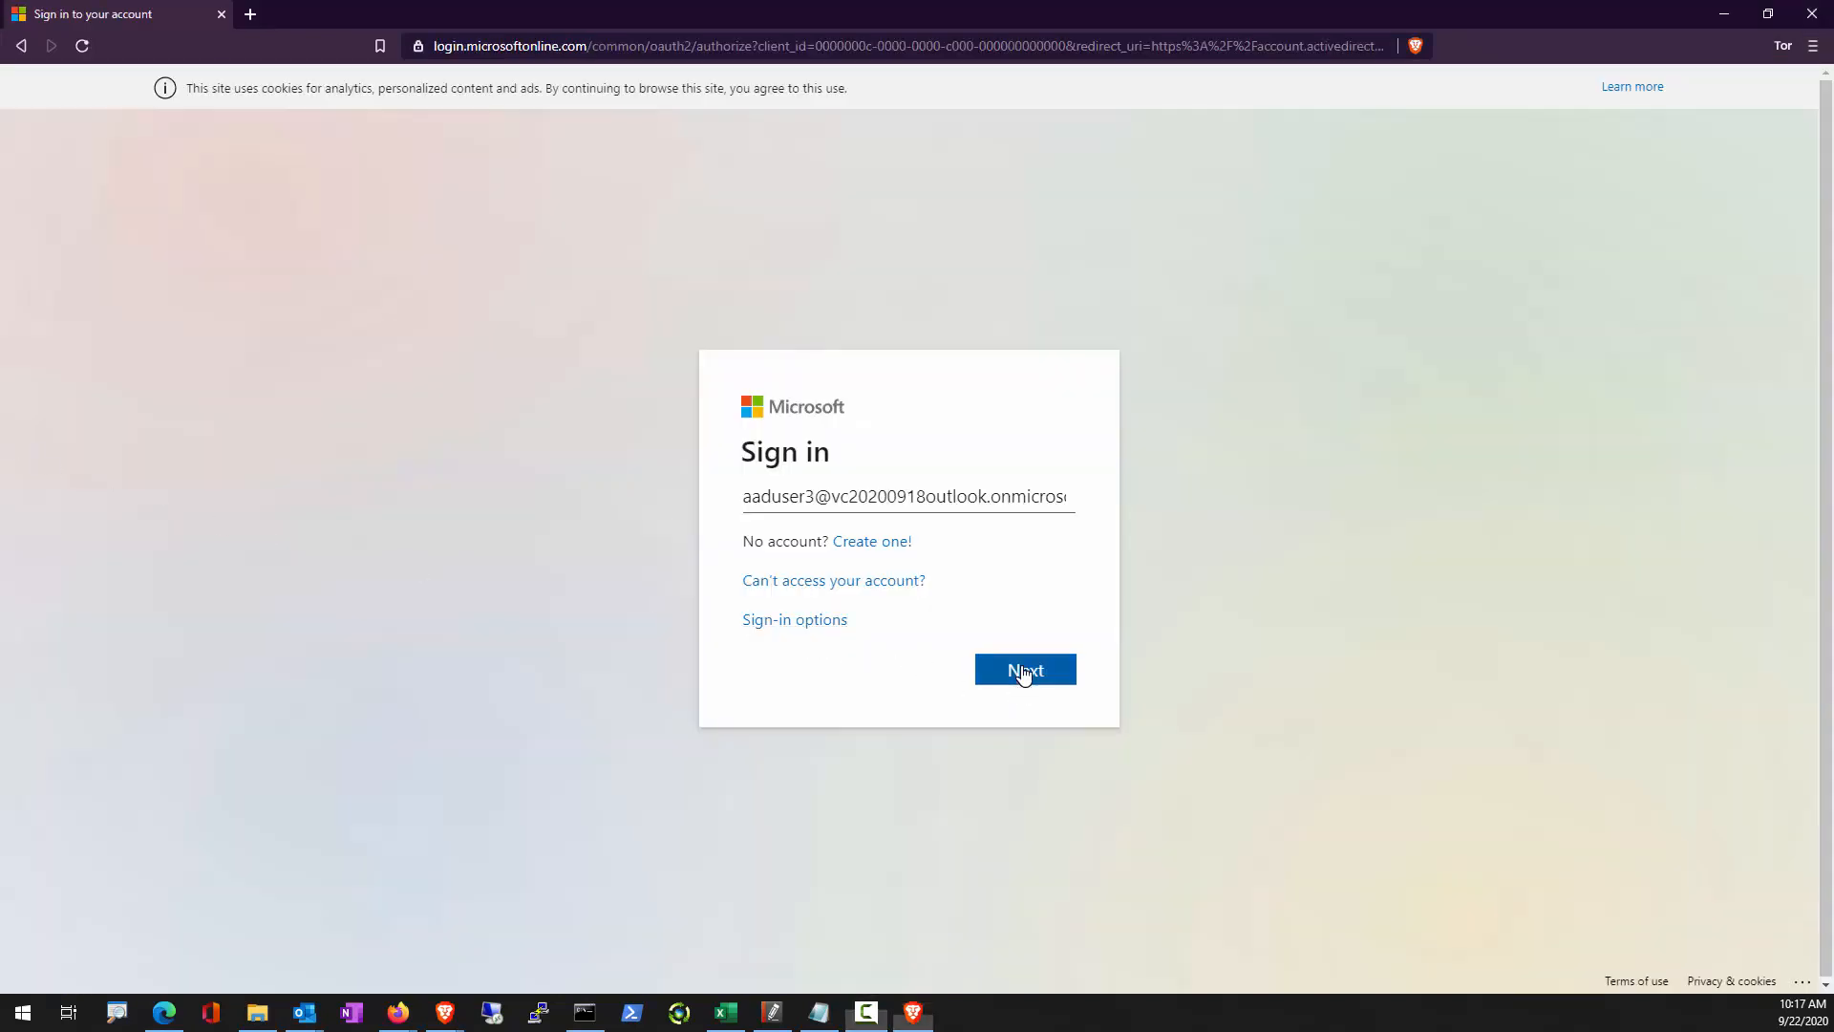
# - Sign in as the test user, pasting the account password copied from Notepad
pyautogui.click(1024, 671)
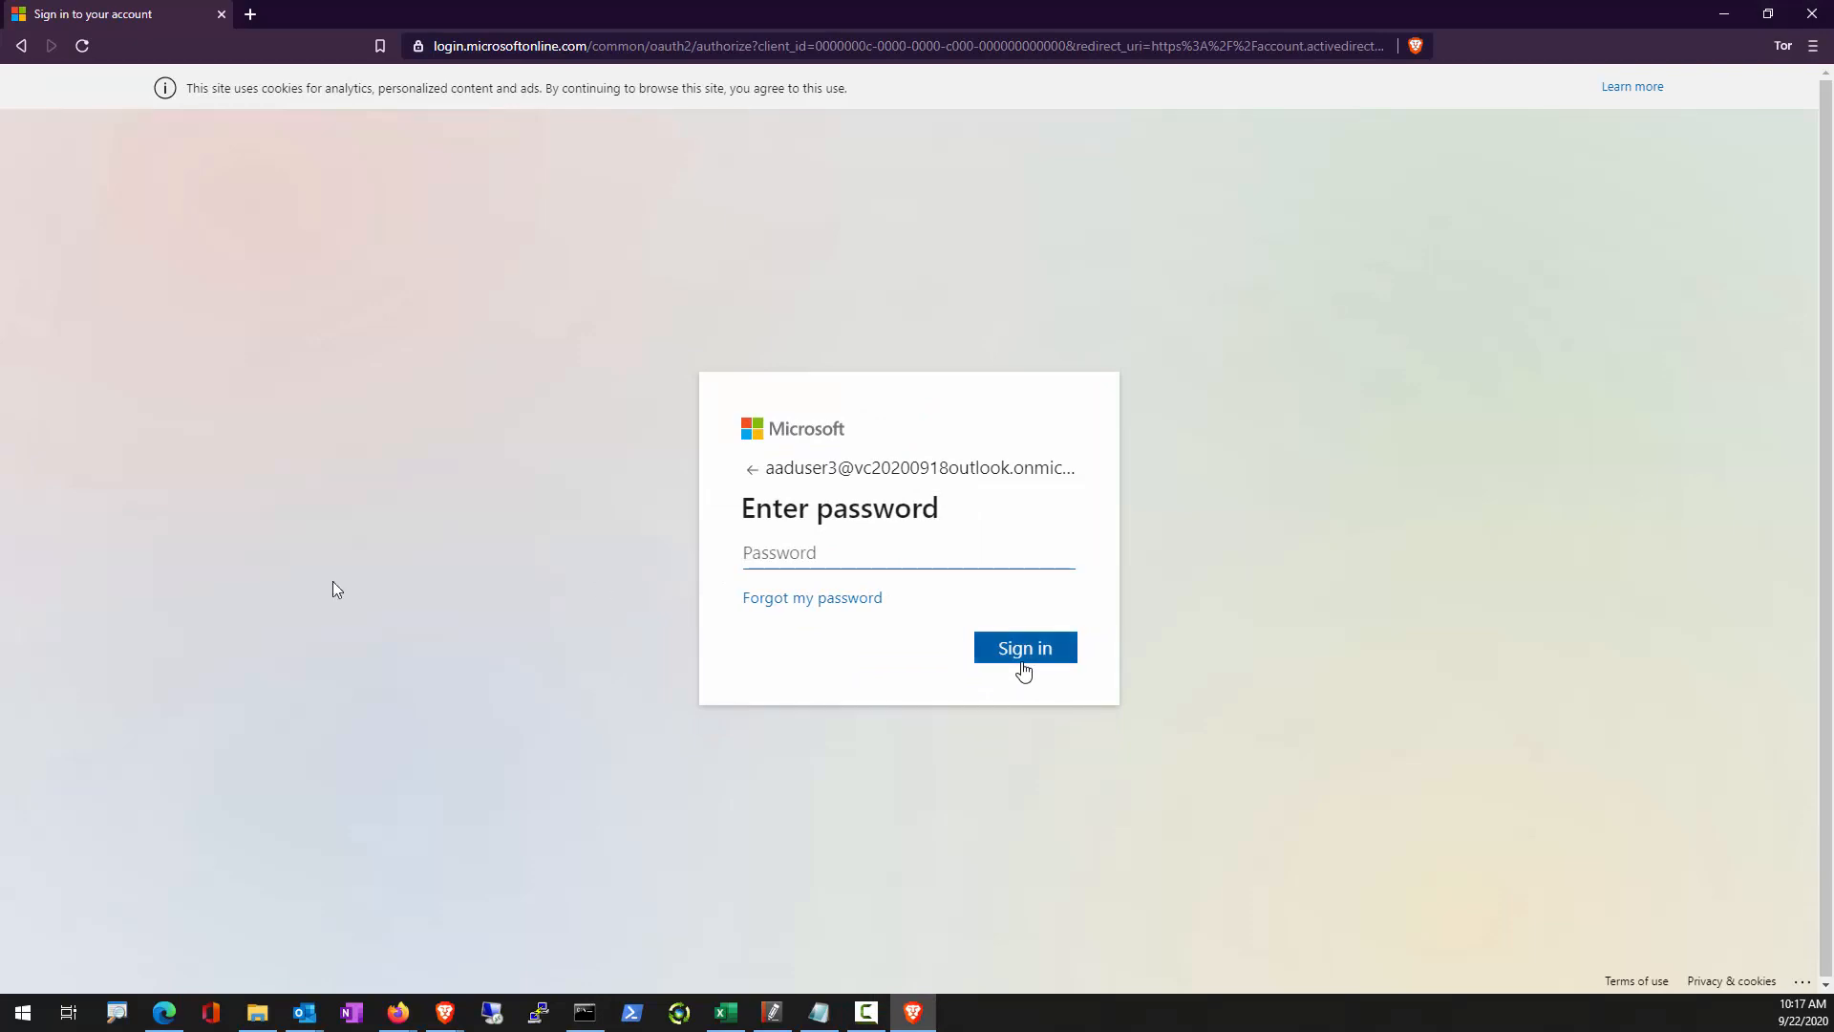
pyautogui.hotkey('alt', 'Tab')
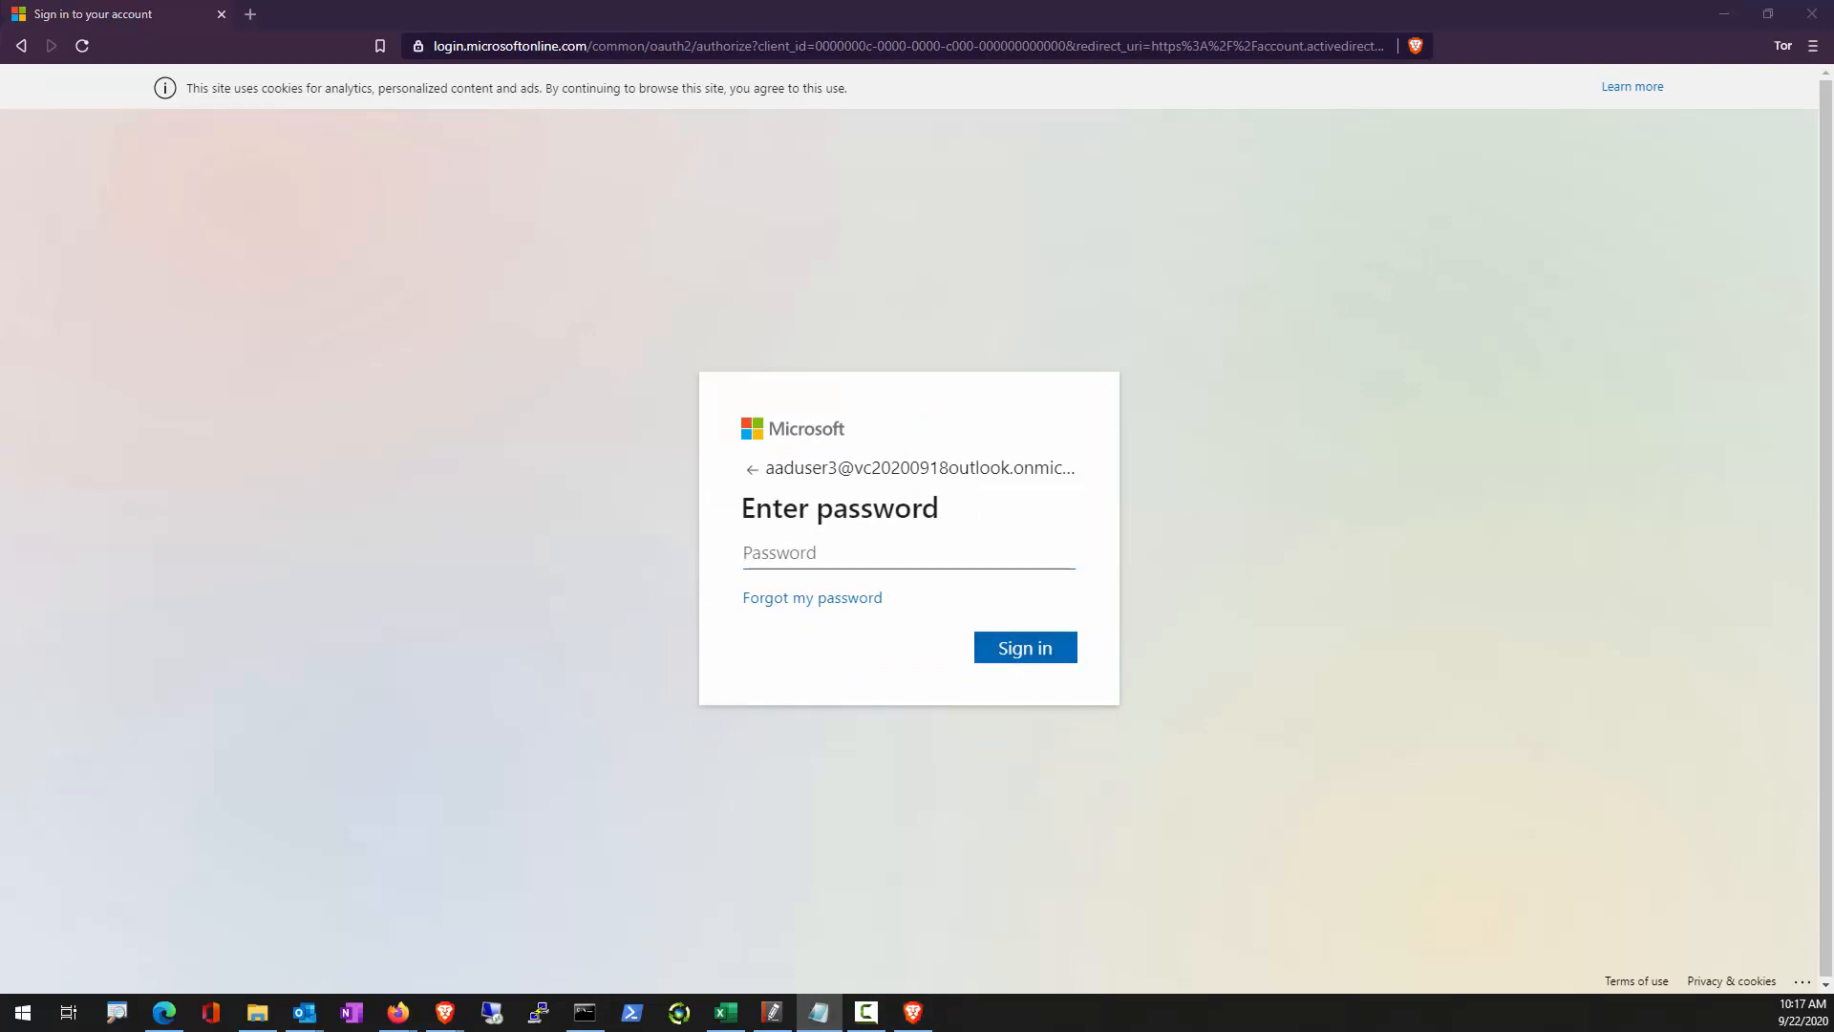
pyautogui.click(831, 552)
pyautogui.hotkey('ctrl', 'v')
pyautogui.click(1041, 650)
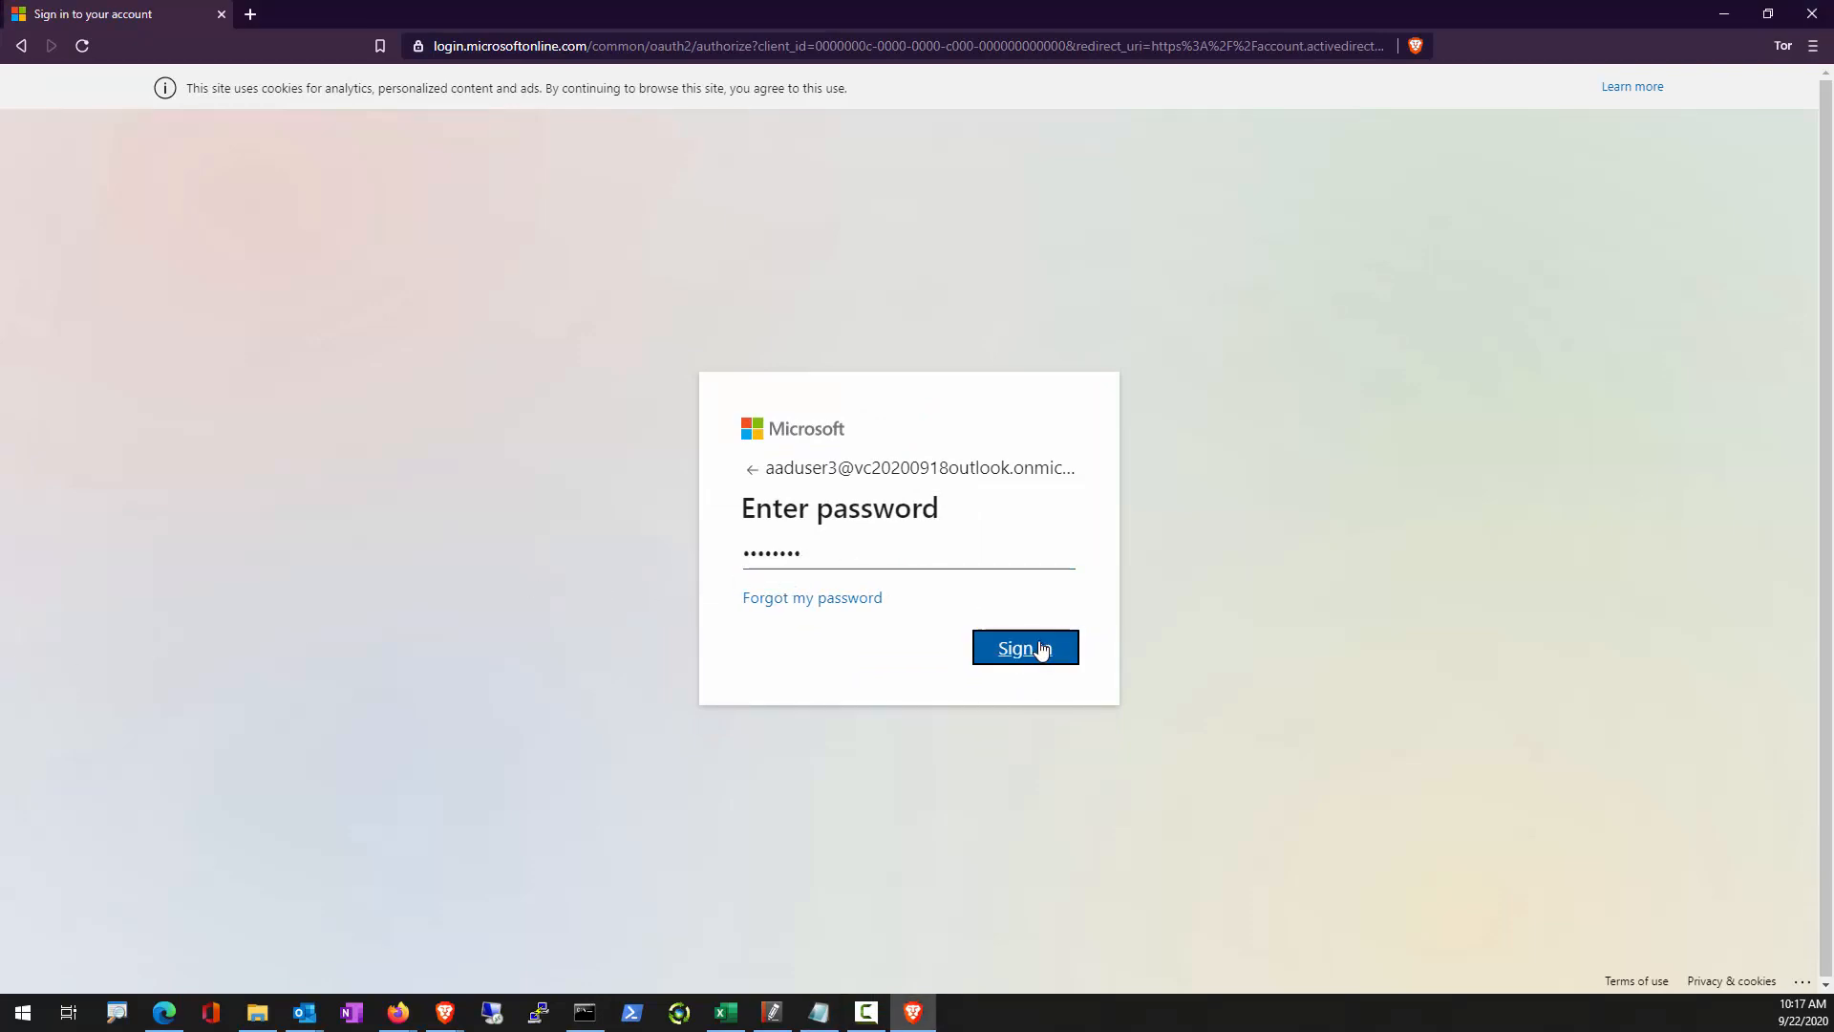
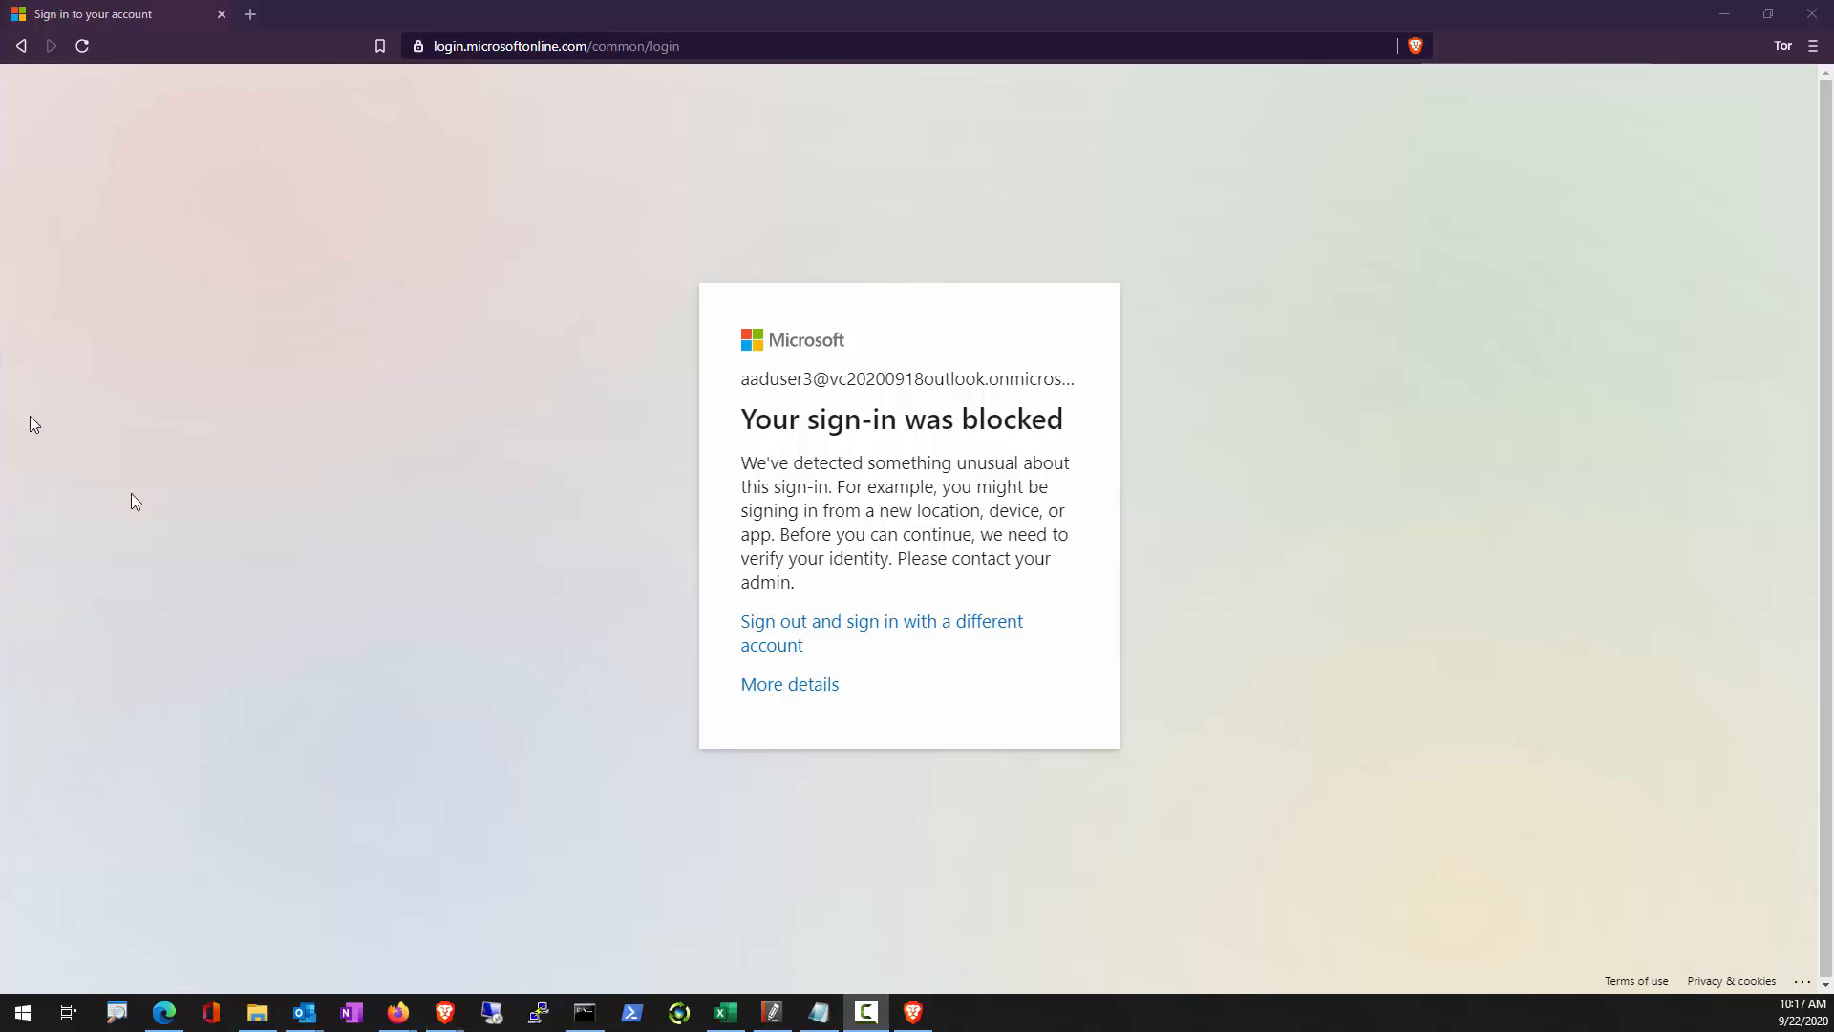
# - Sign out of the blocked account to return to a fresh sign-in page
pyautogui.click(790, 637)
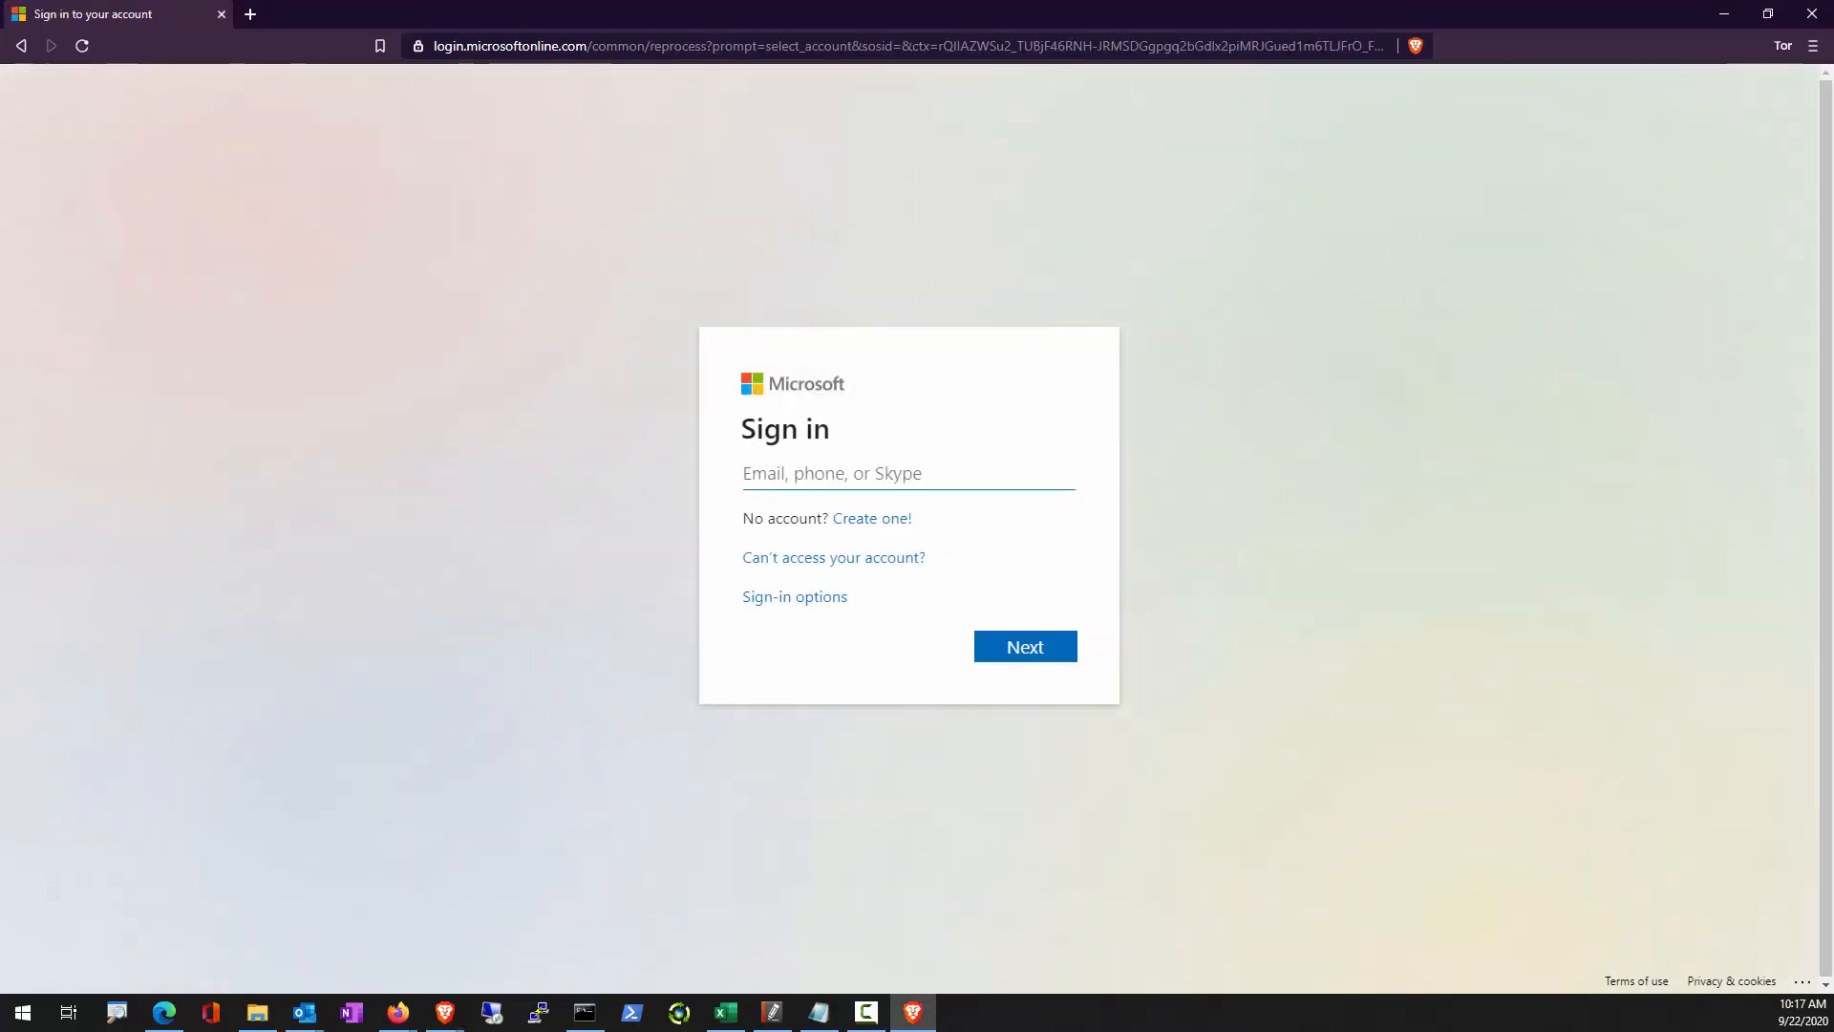
# - Paste the other test user's e-mail from Notepad, submit it, and return to Notepad for the password
pyautogui.hotkey('alt', 'Tab')
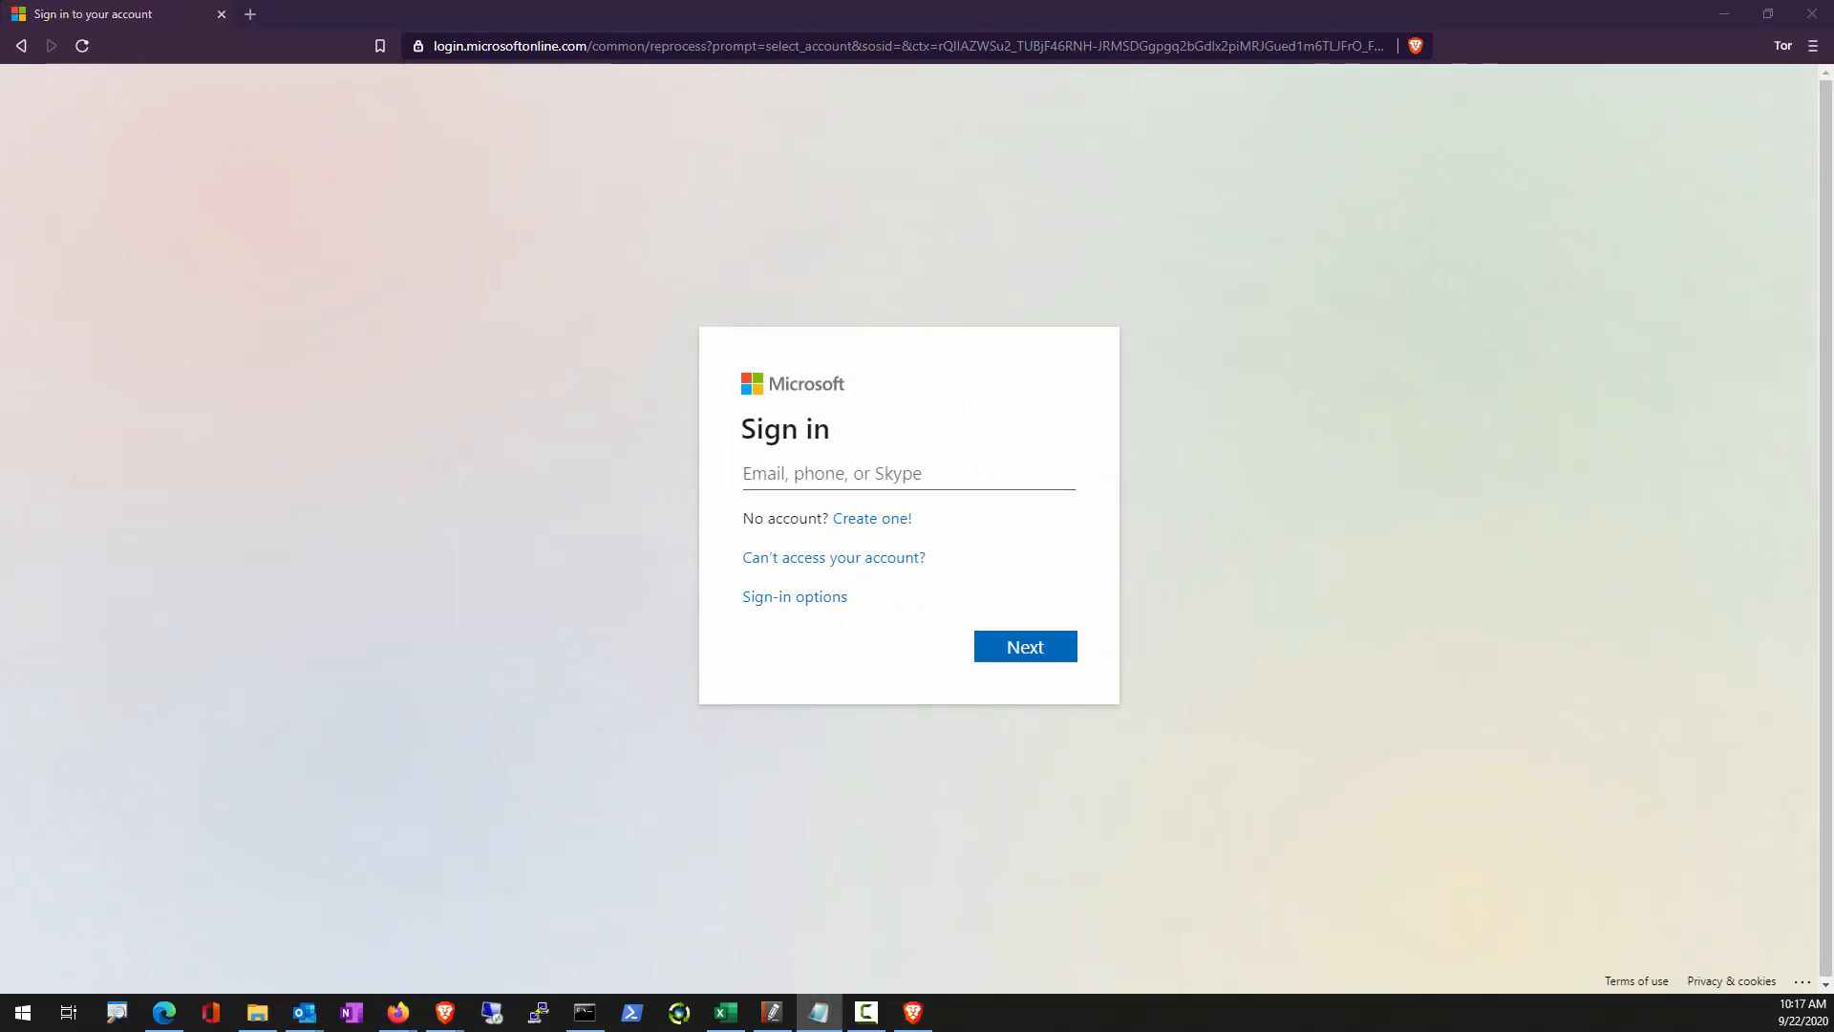
pyautogui.click(923, 486)
pyautogui.hotkey('ctrl', 'v')
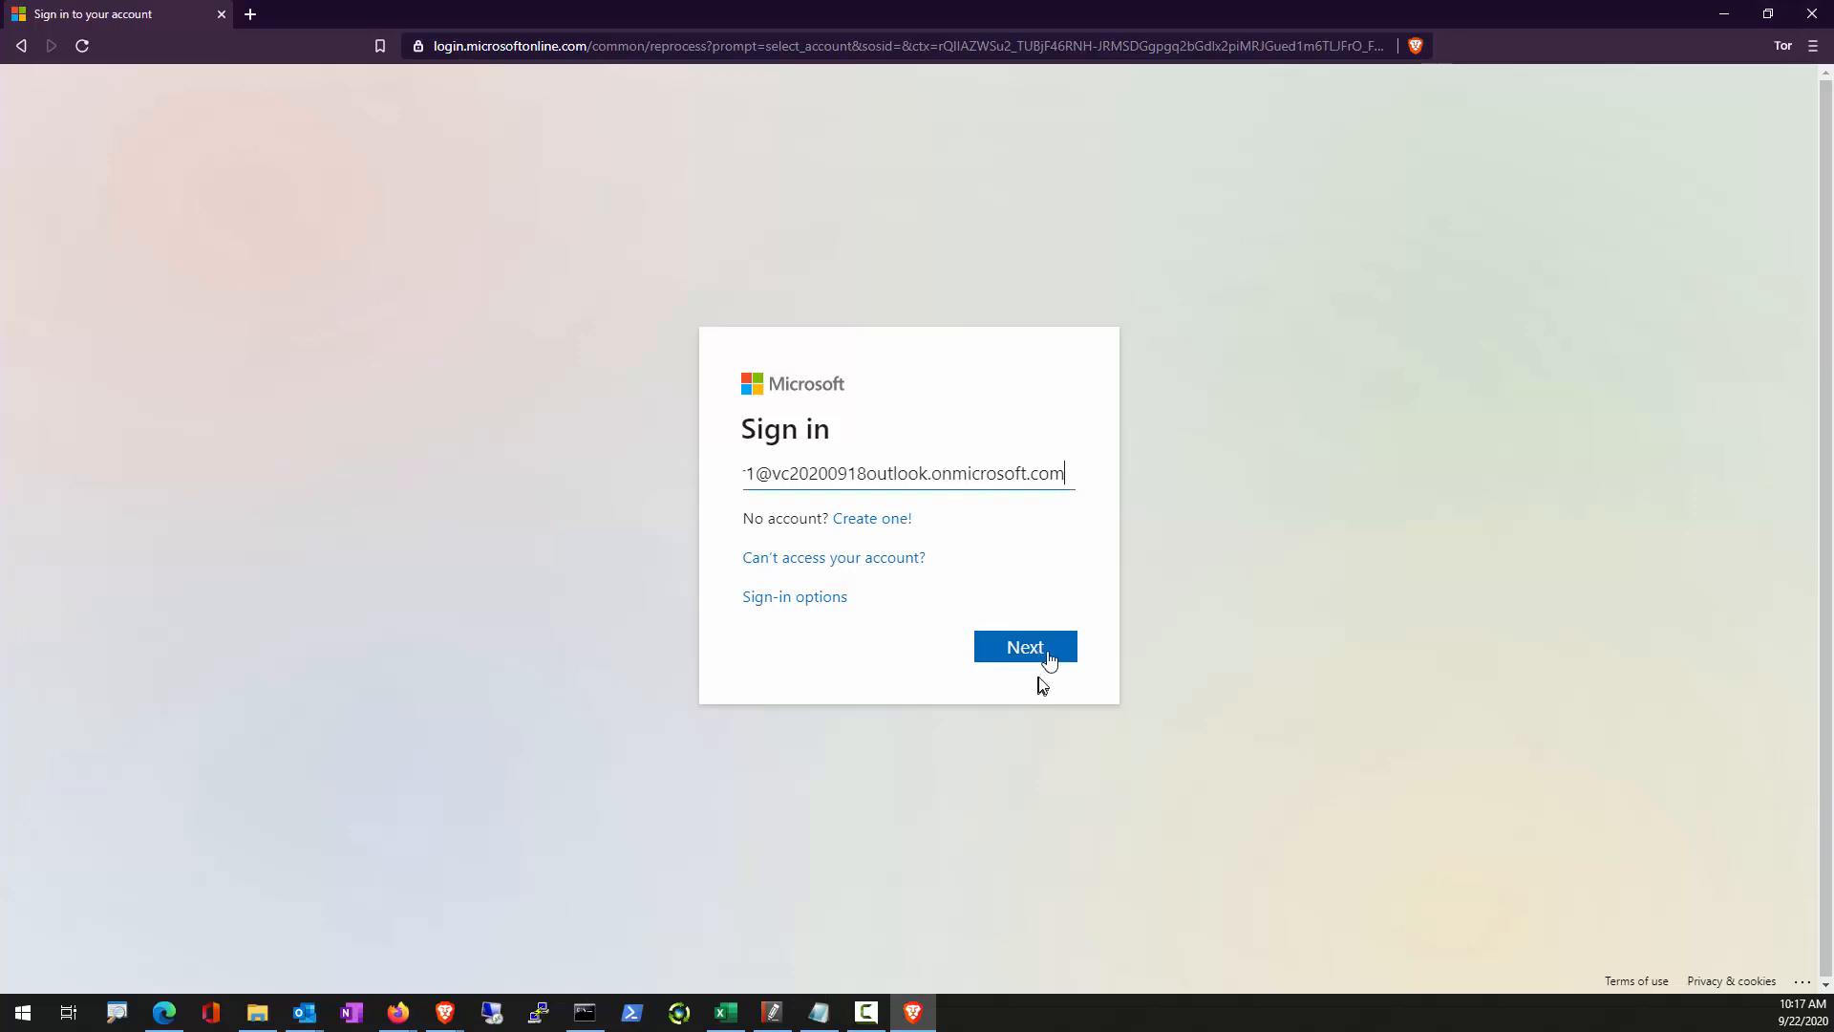
pyautogui.click(1041, 649)
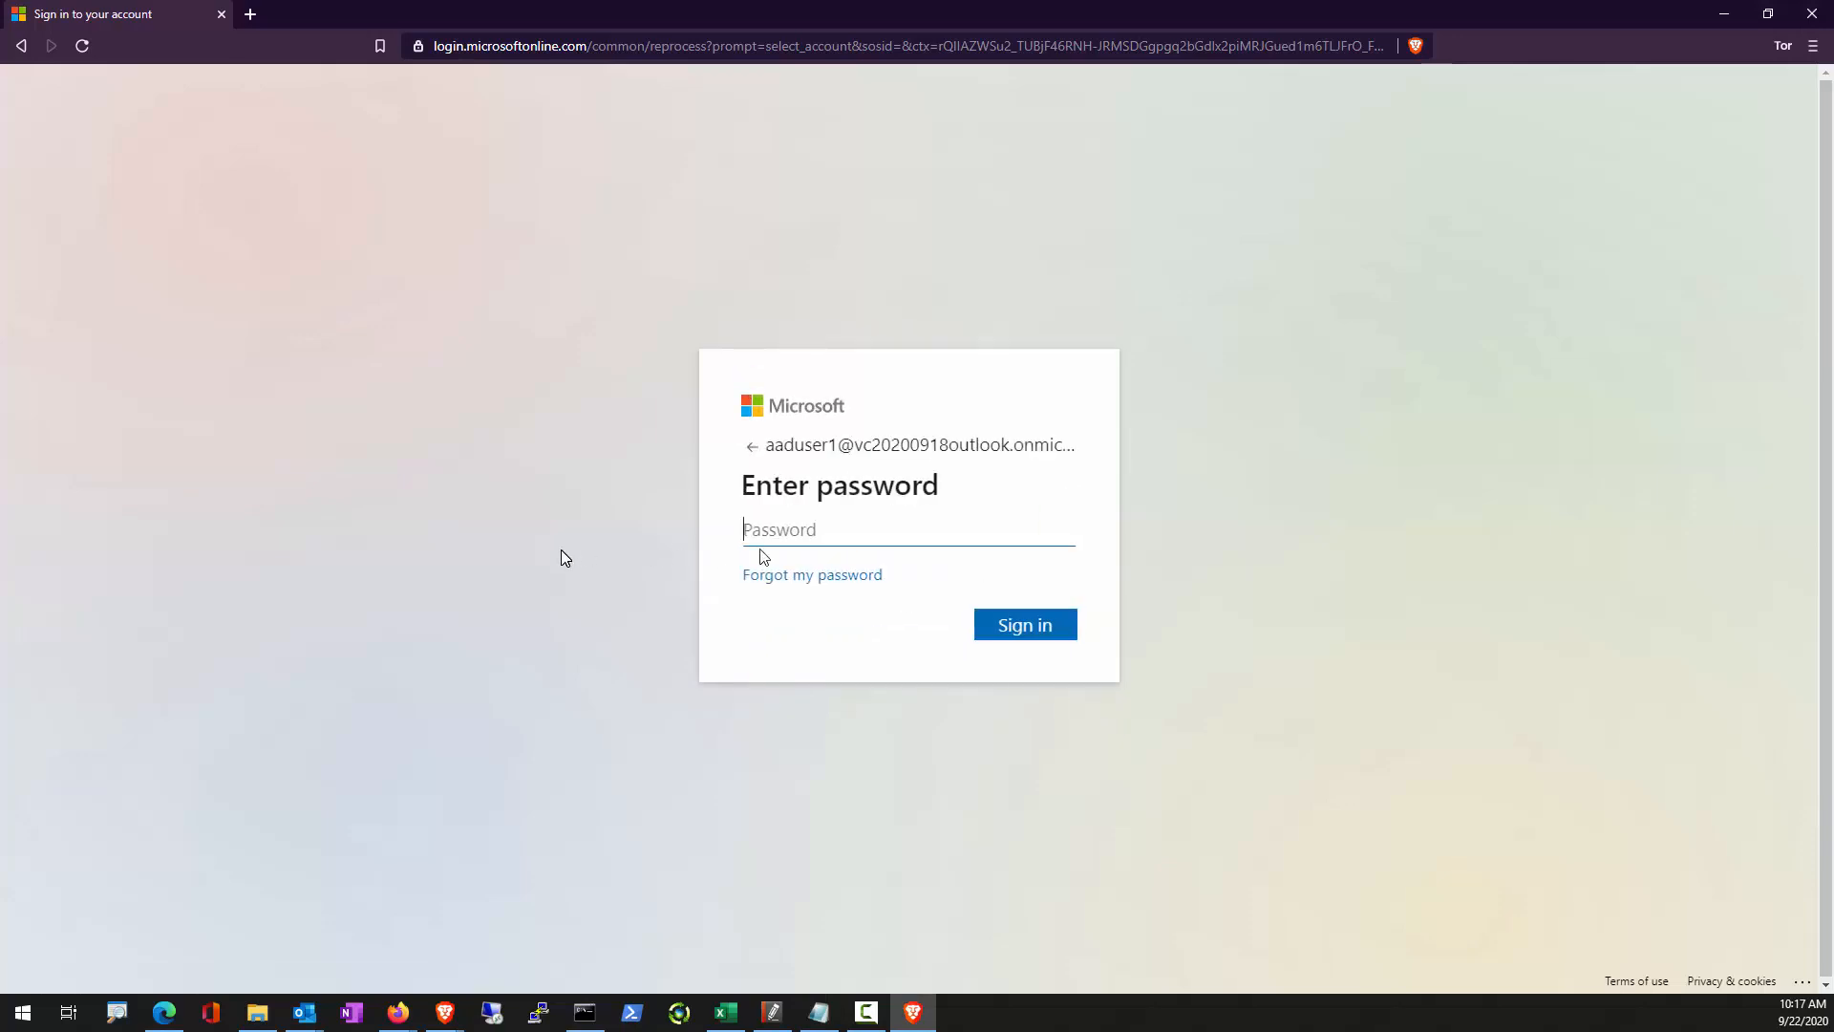
pyautogui.hotkey('alt', 'Tab')
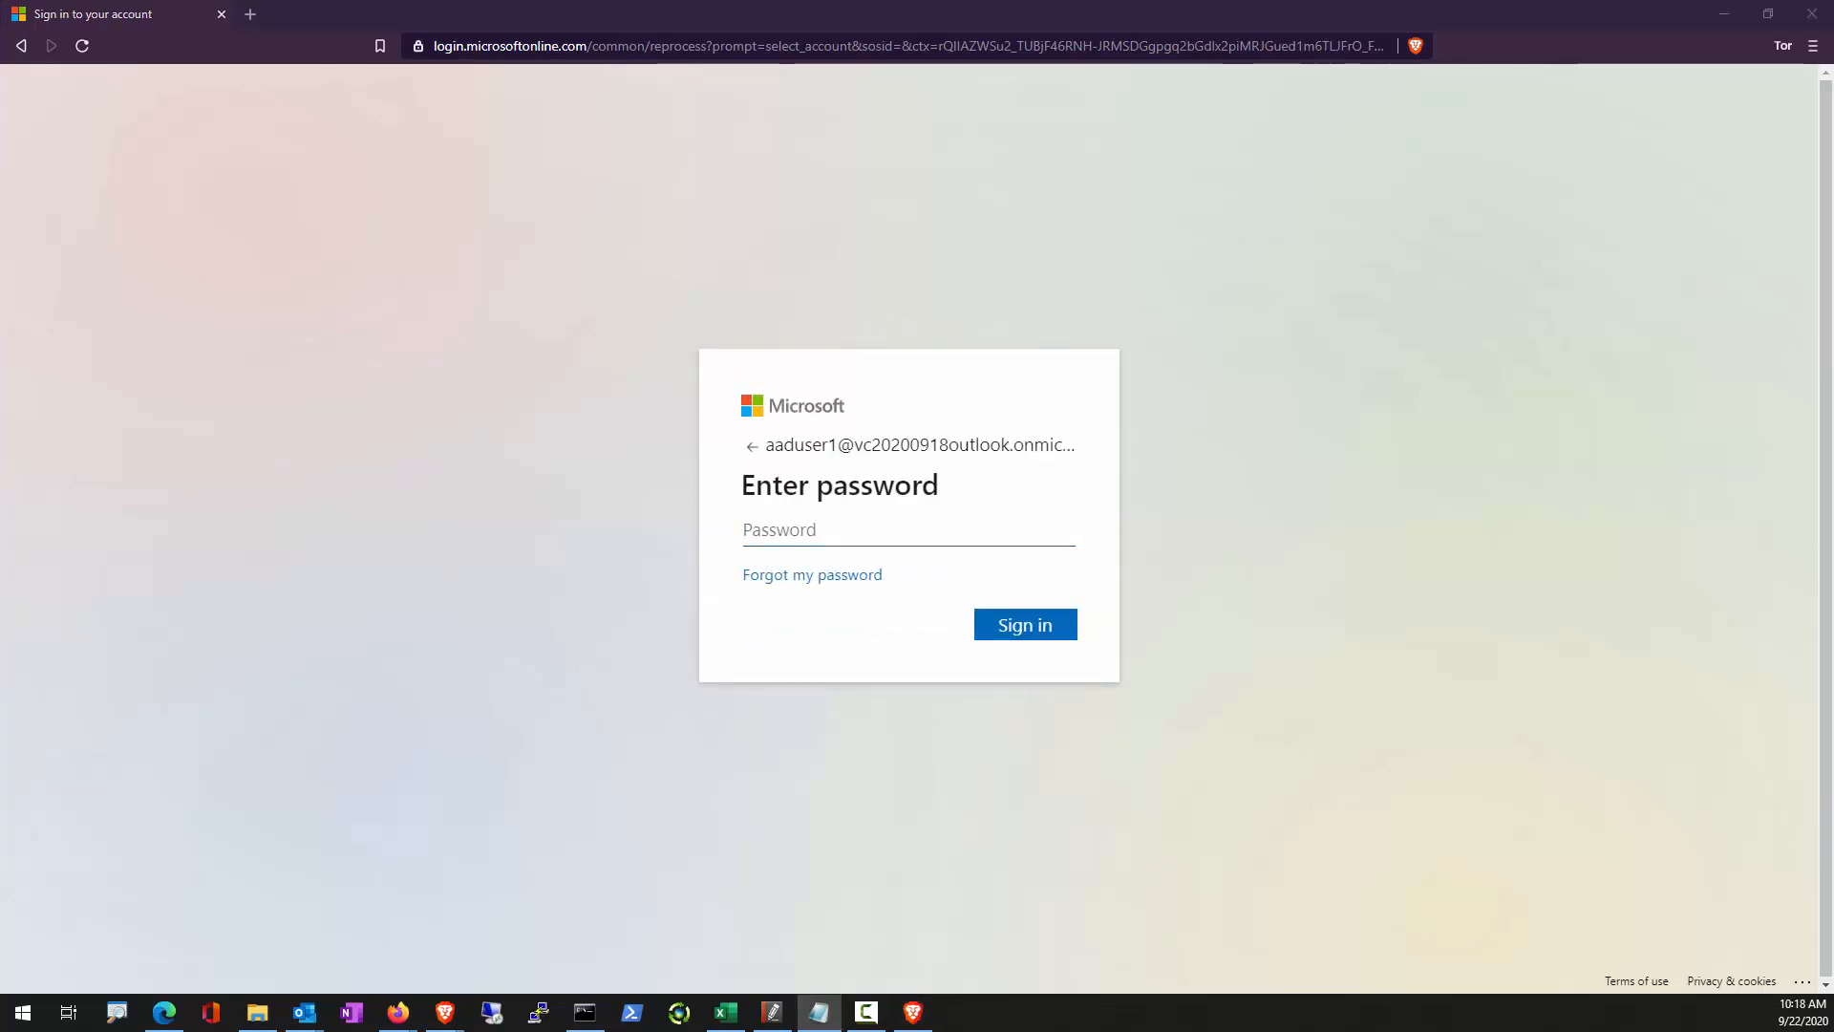
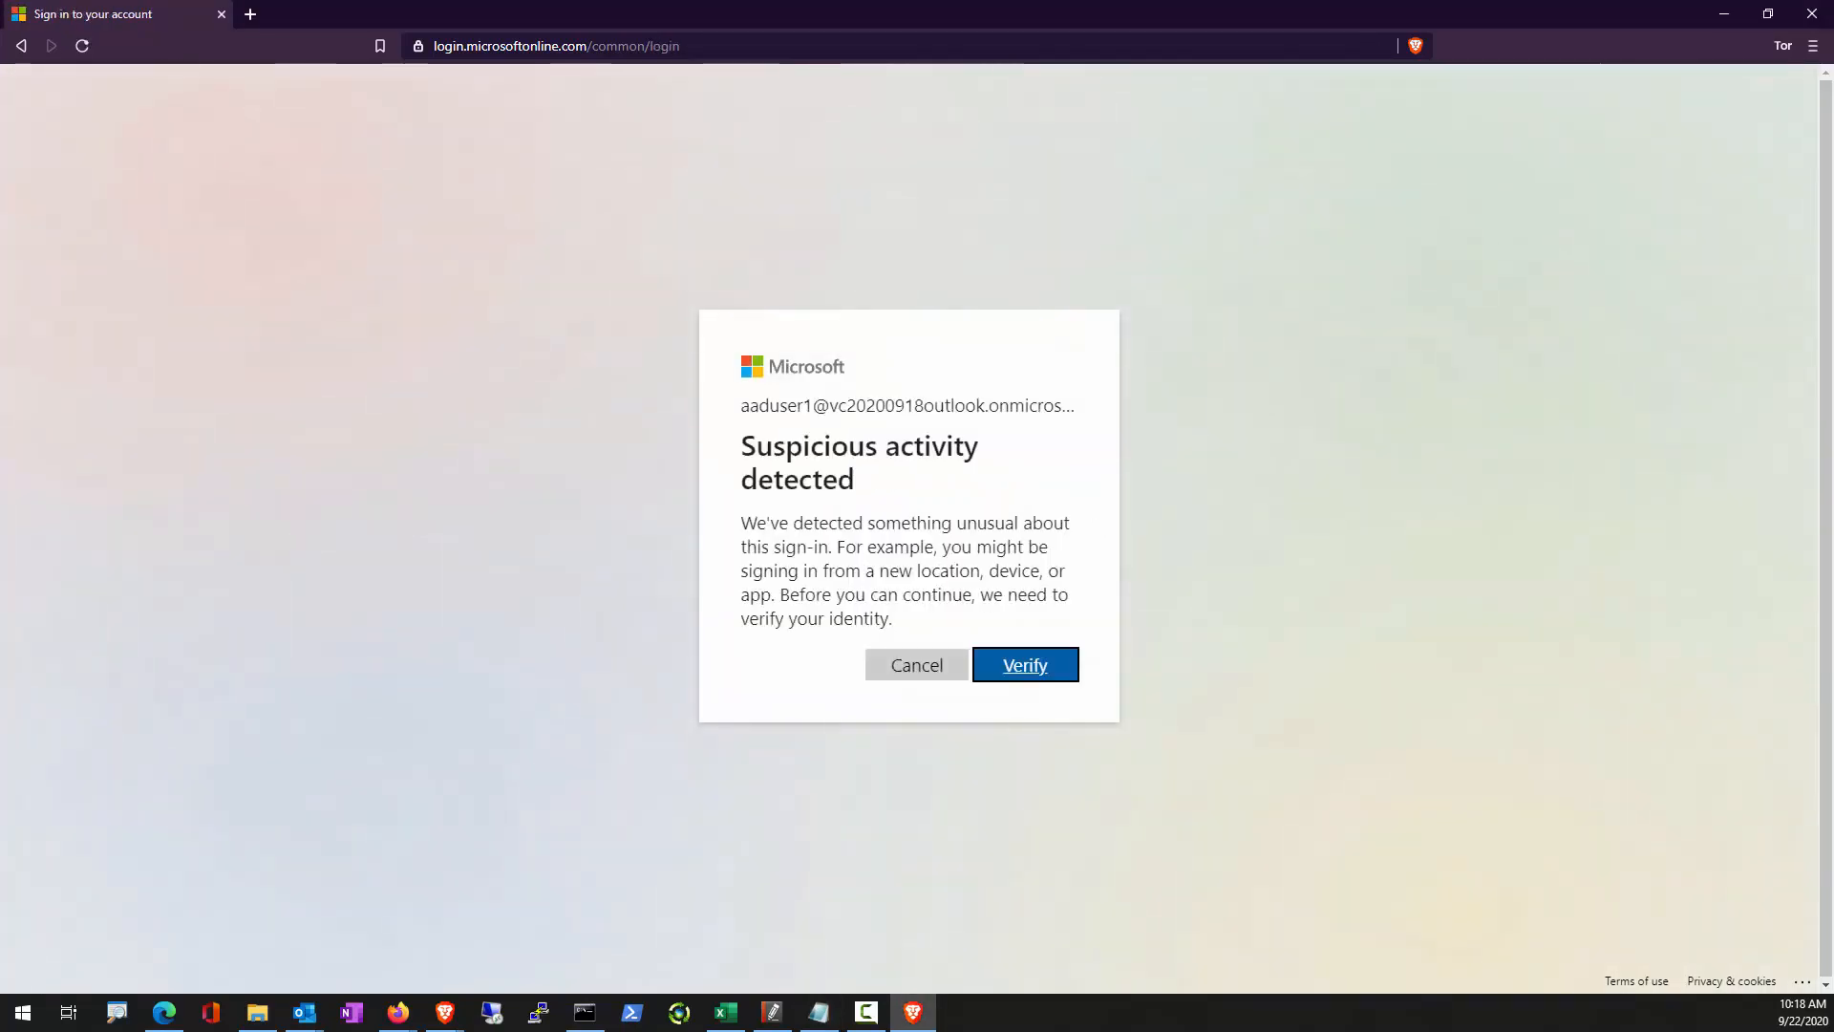
# - Pass the suspicious-sign-in check with an SMS code, stay signed in, and close the My Apps window
pyautogui.press('F9')
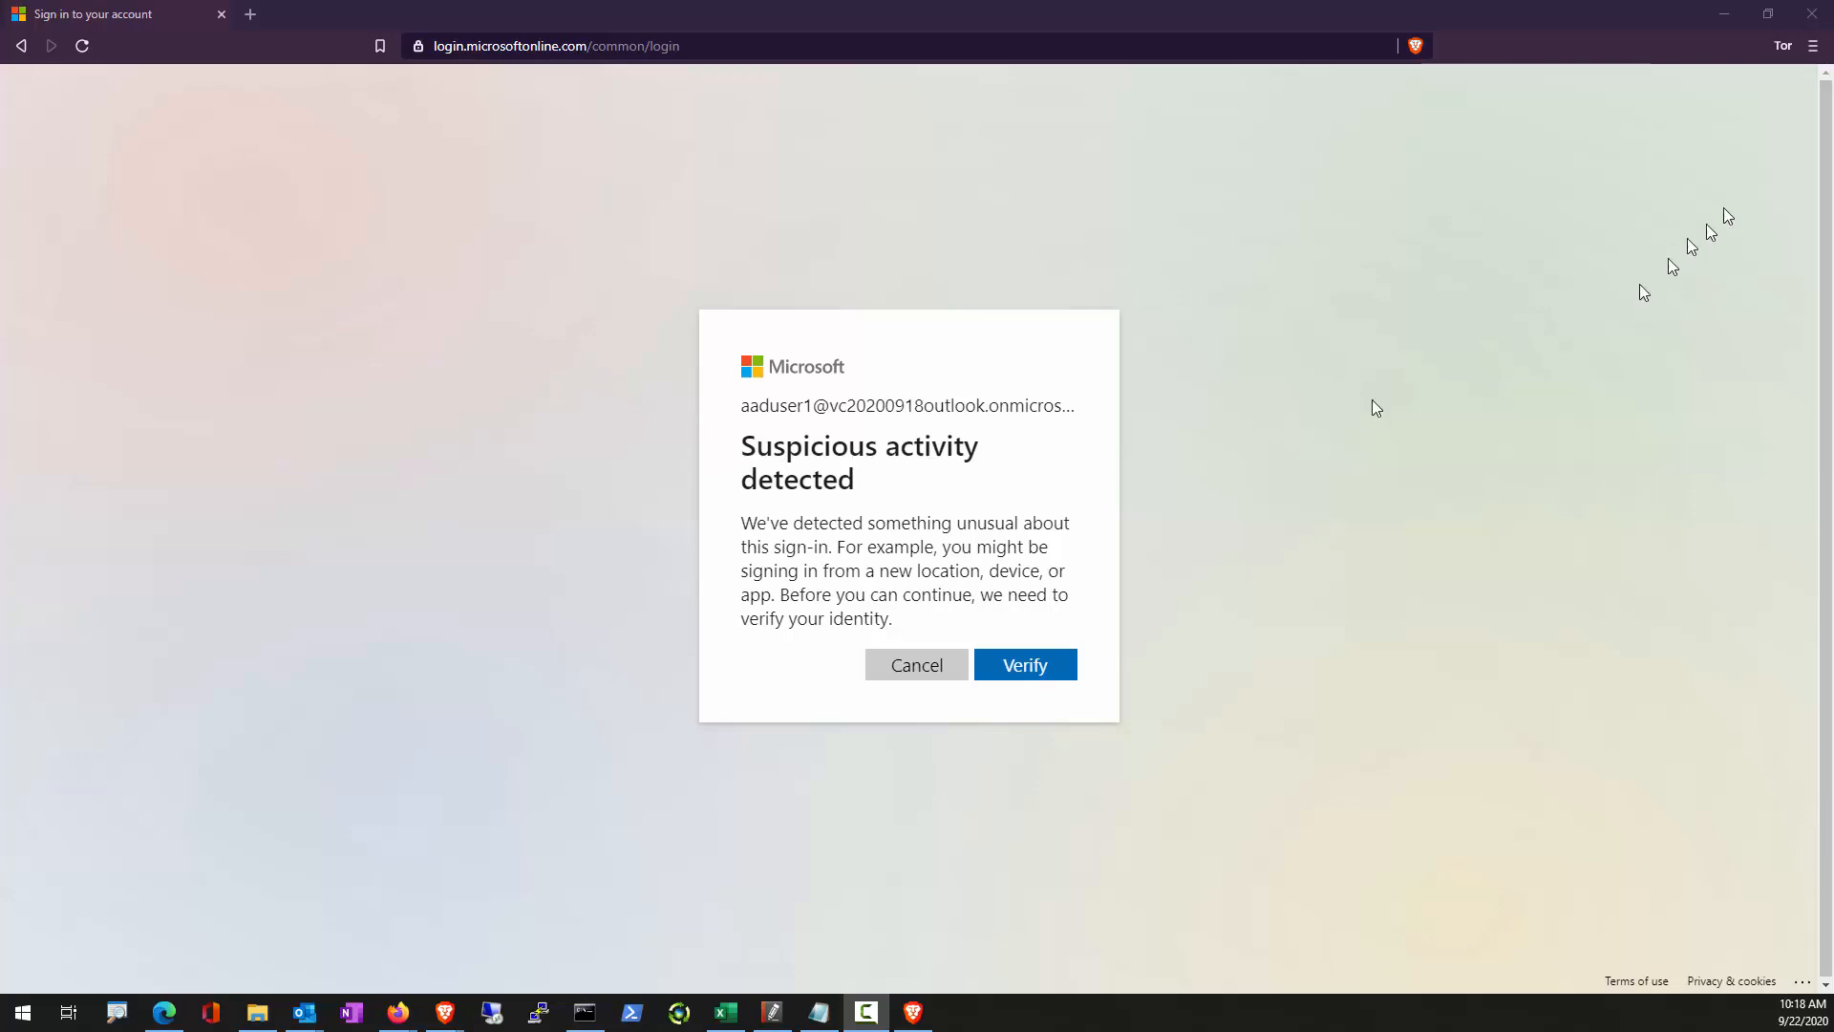
pyautogui.click(1042, 678)
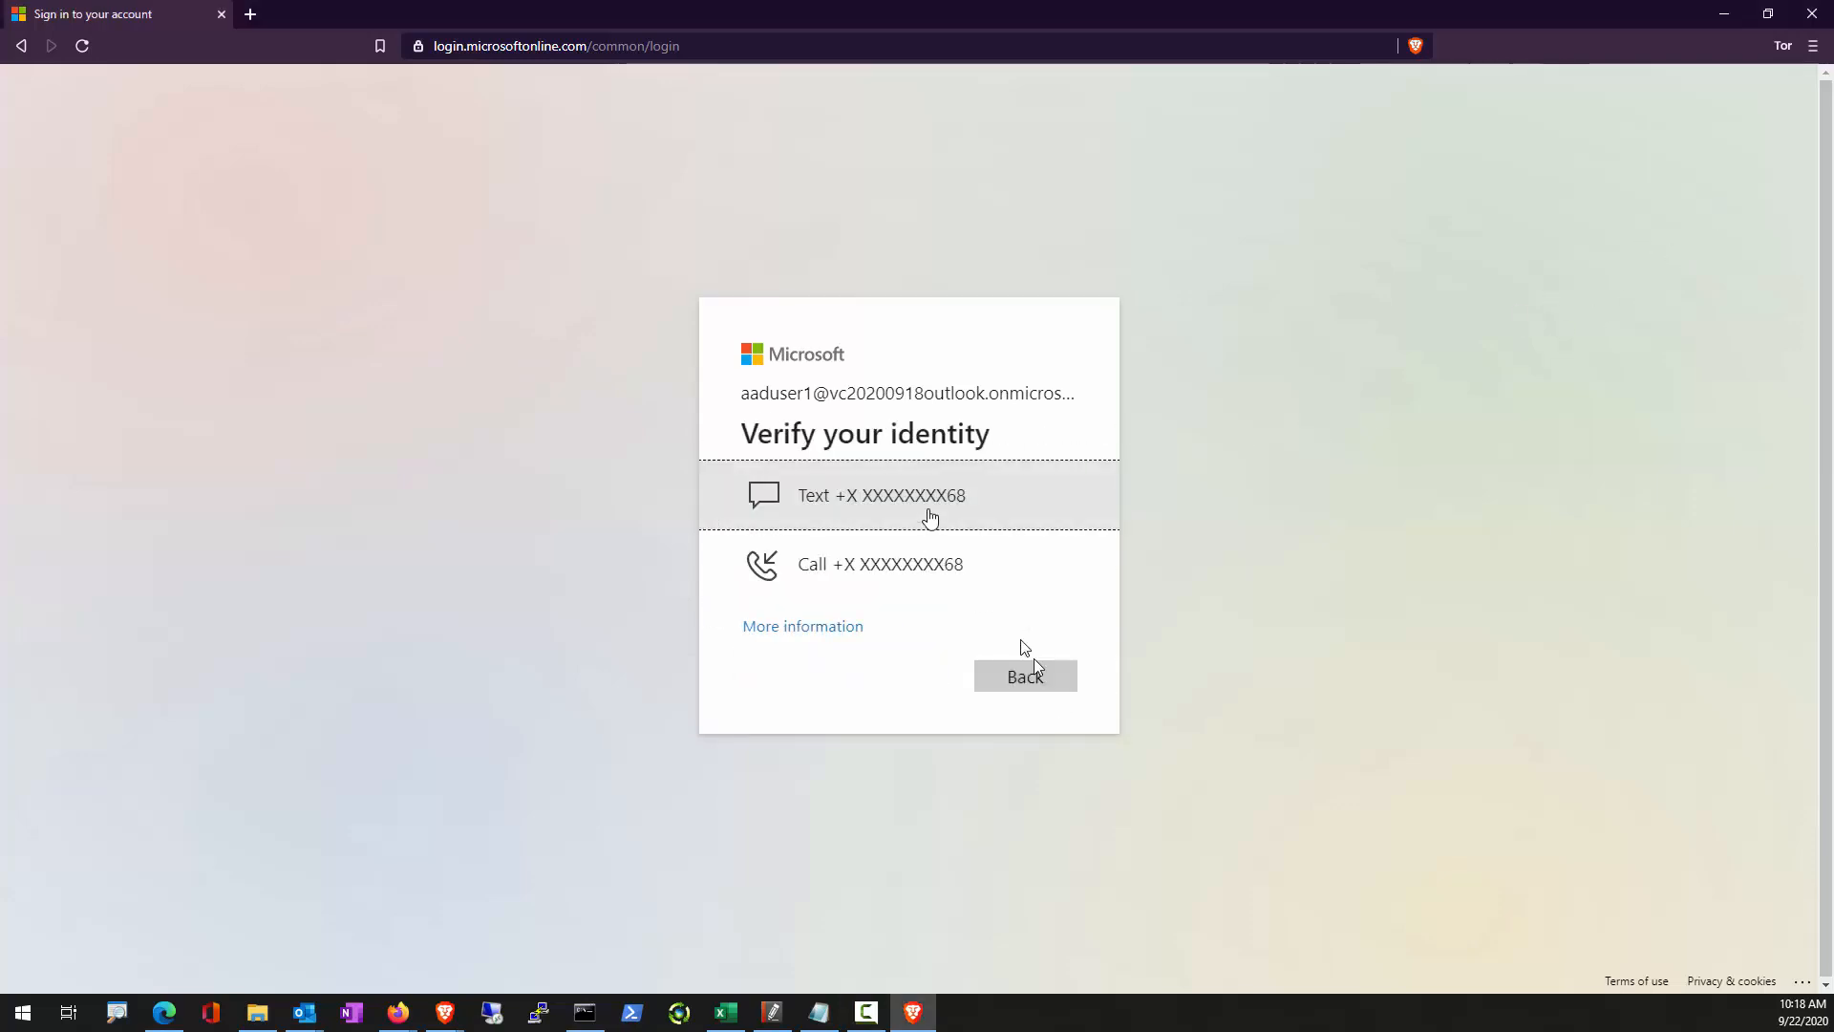
pyautogui.click(932, 513)
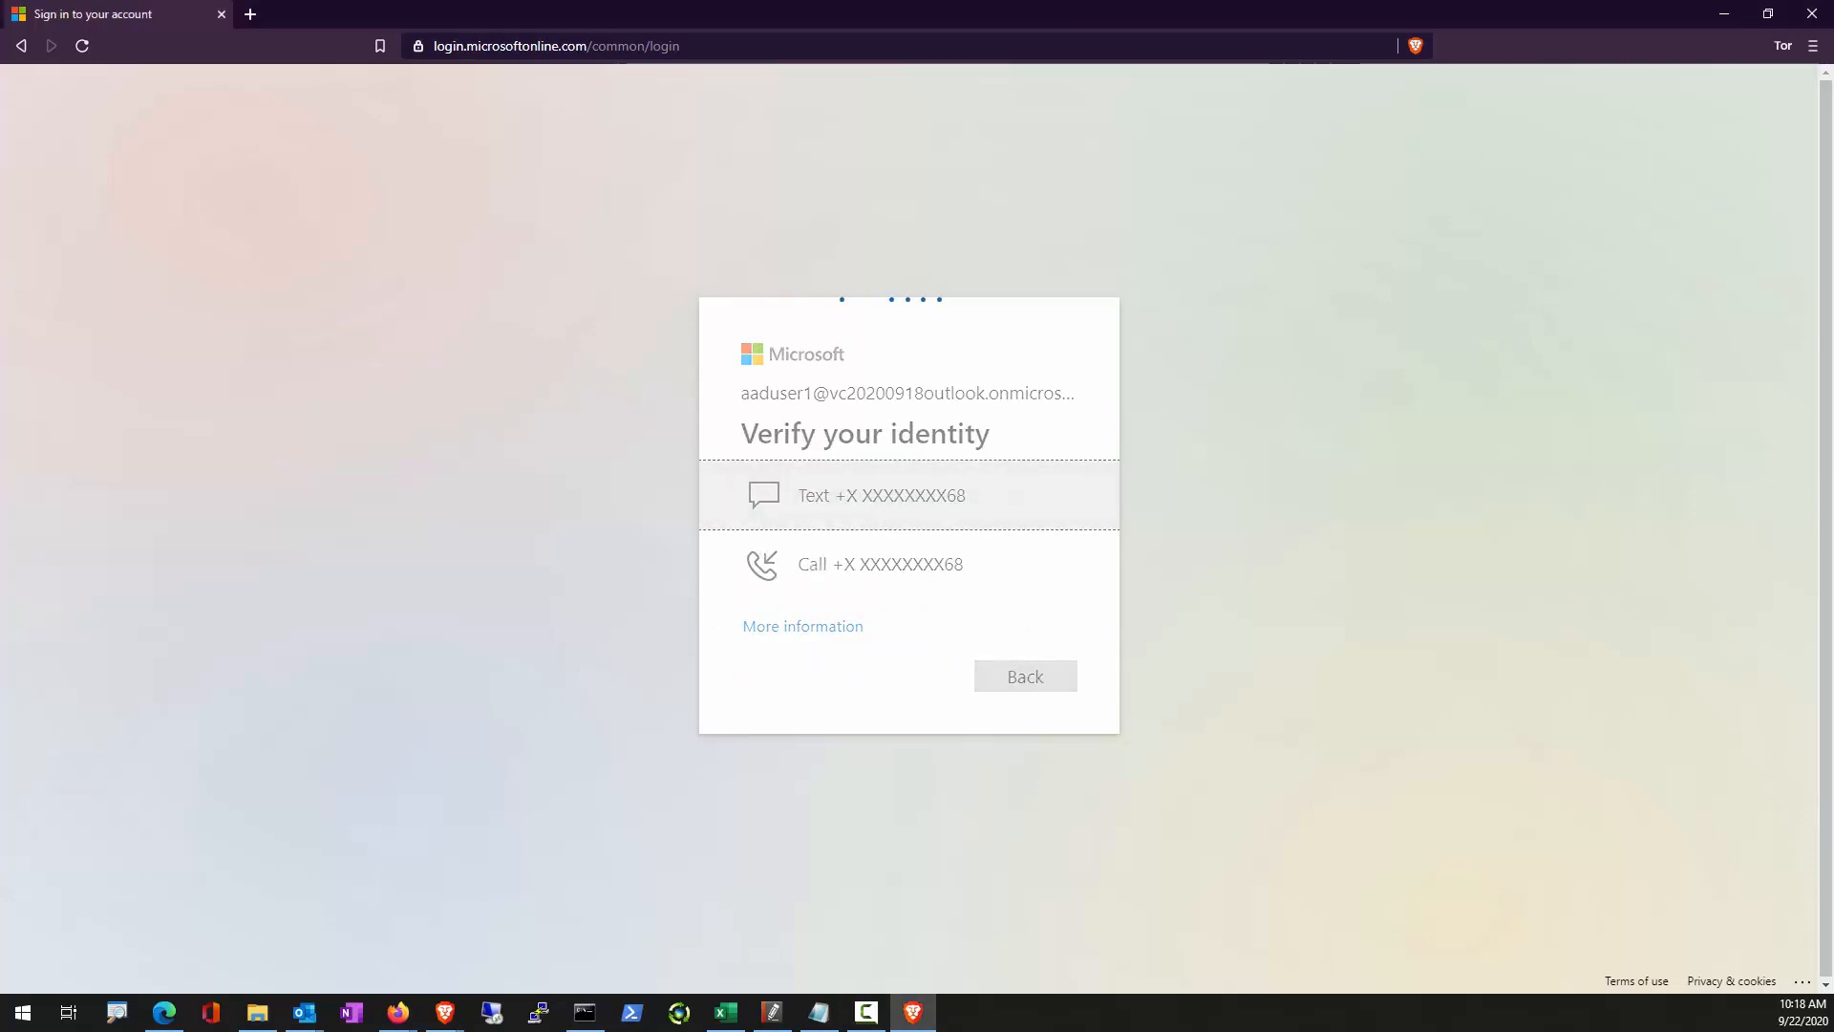
pyautogui.press('Return')
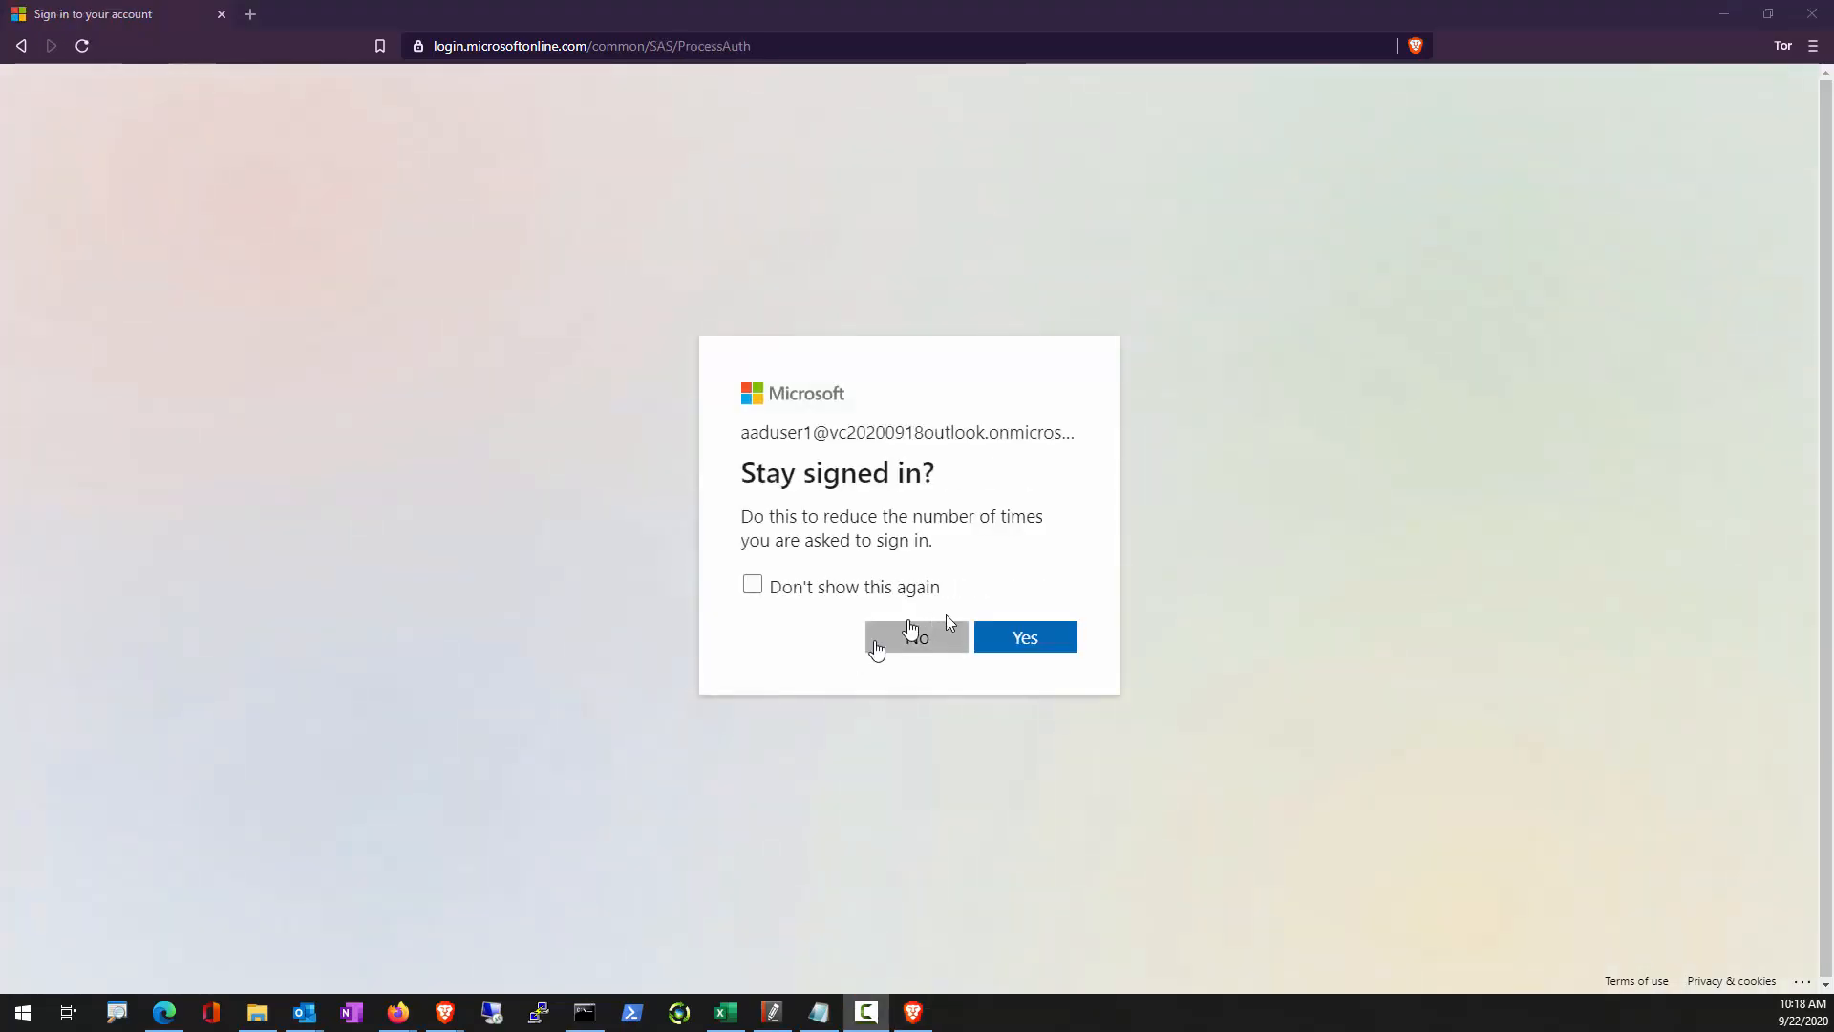
pyautogui.click(1022, 647)
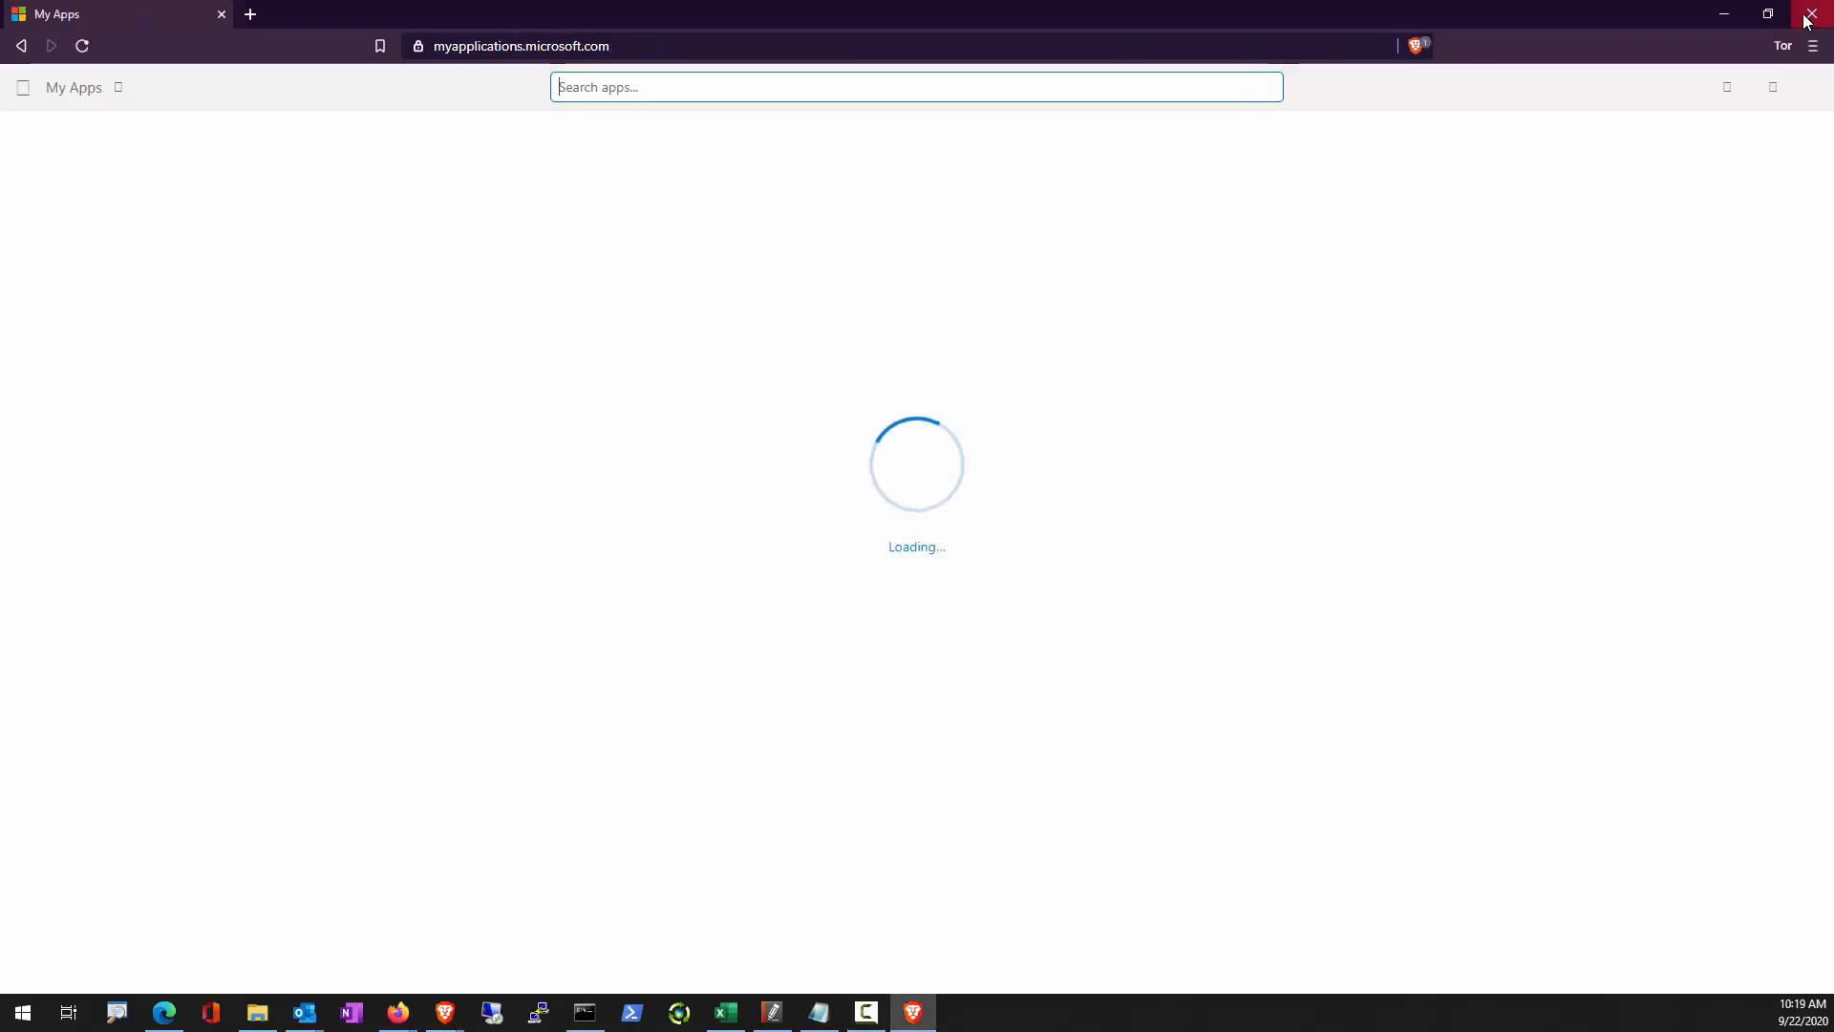
pyautogui.click(1810, 14)
# - In Risky sign-ins, select the 10:18 interrupted sign-in and open the flagged user's profile
pyautogui.click(1812, 13)
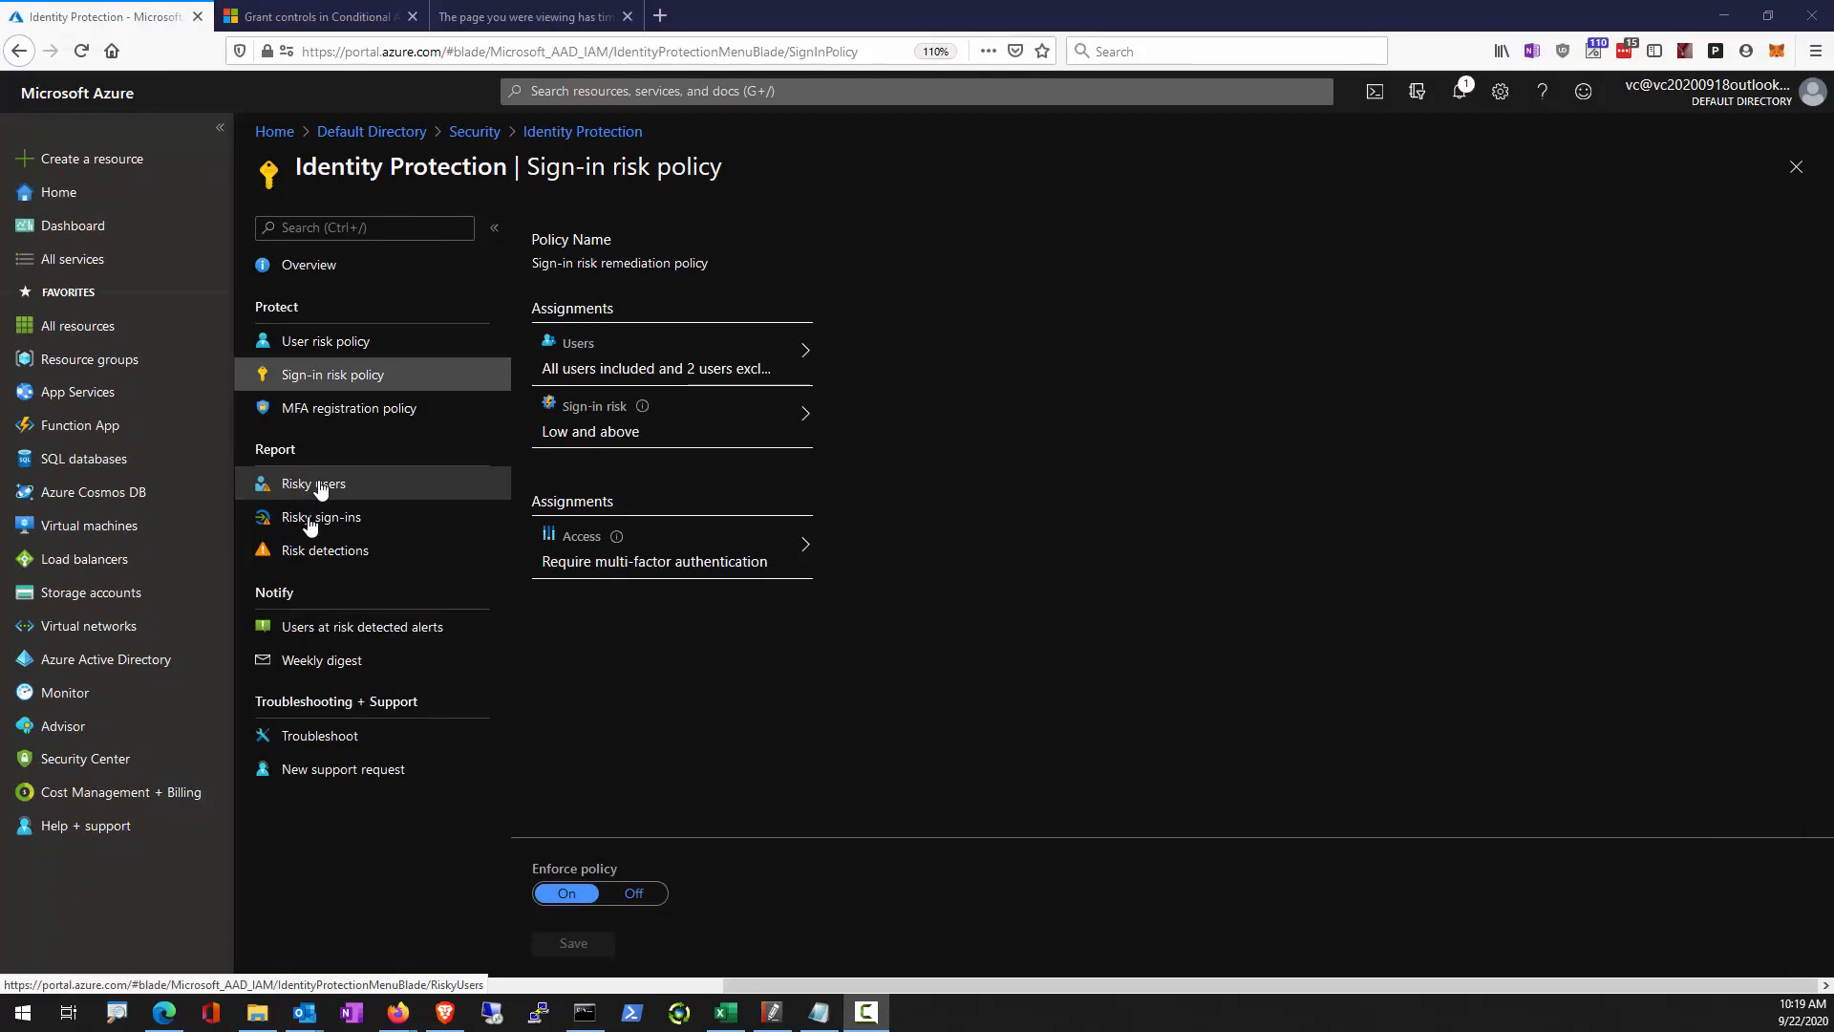
pyautogui.click(309, 522)
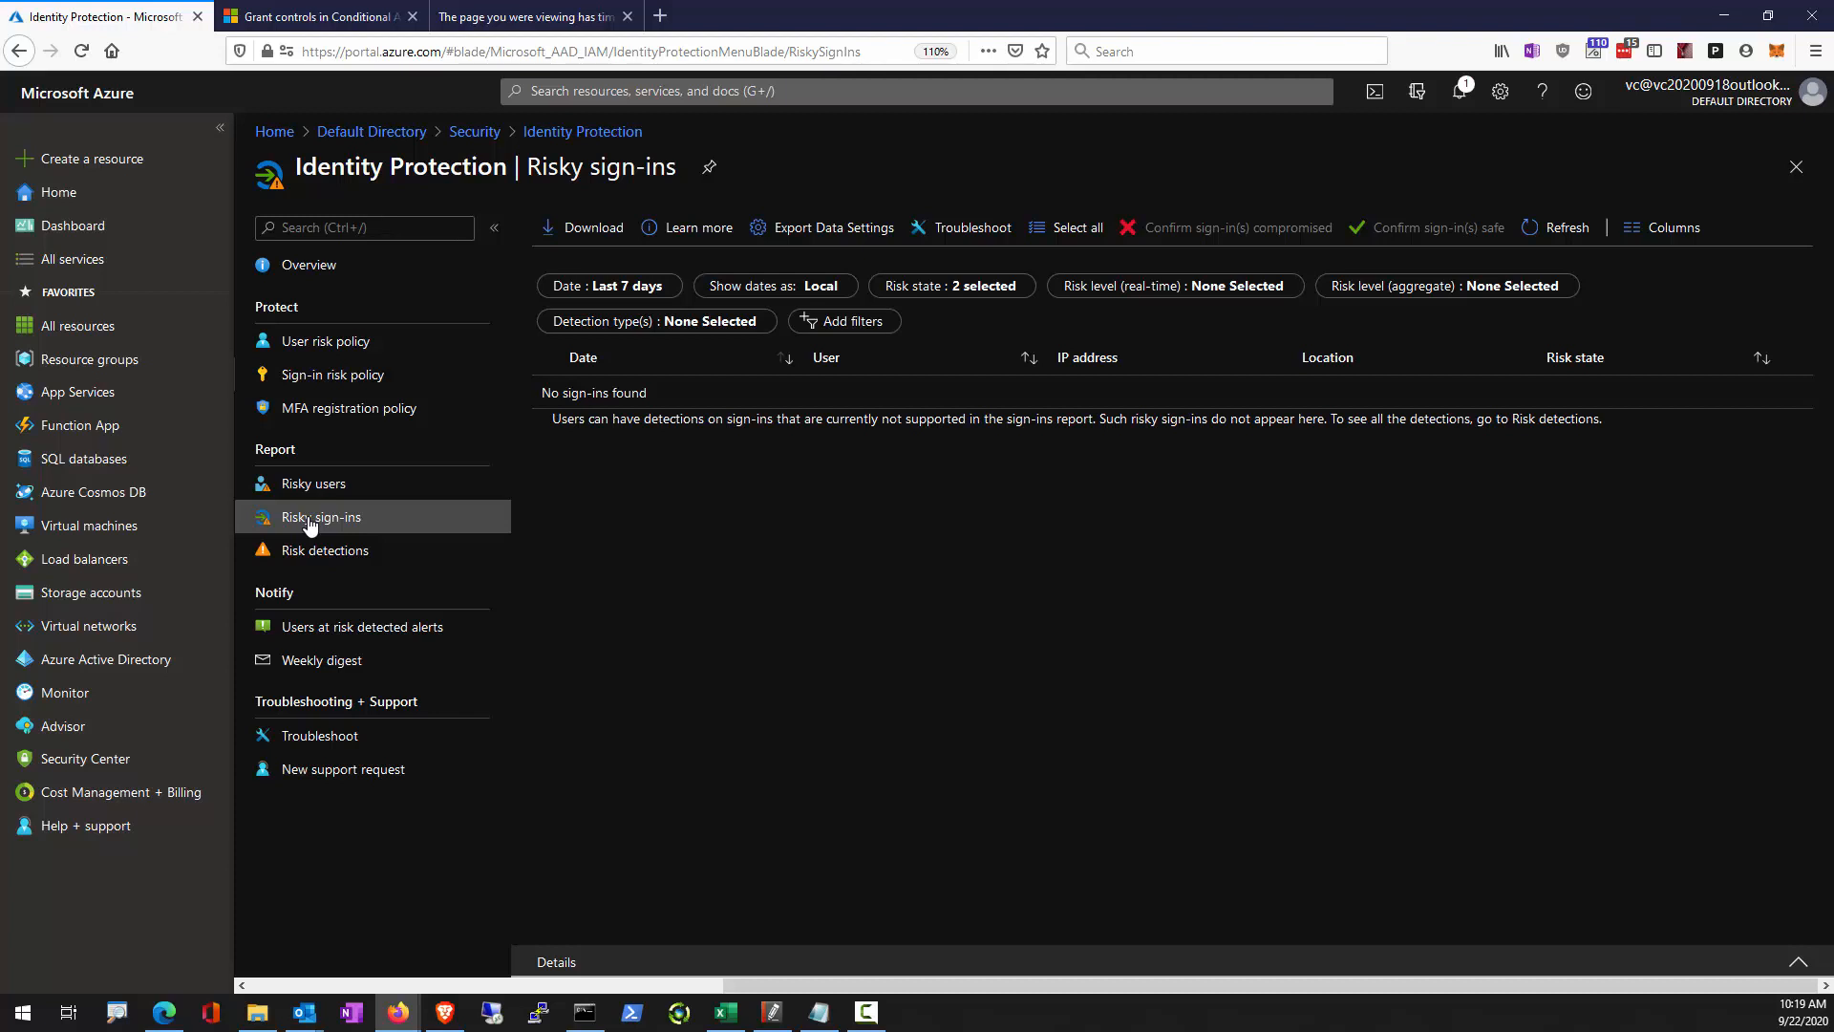
pyautogui.click(303, 554)
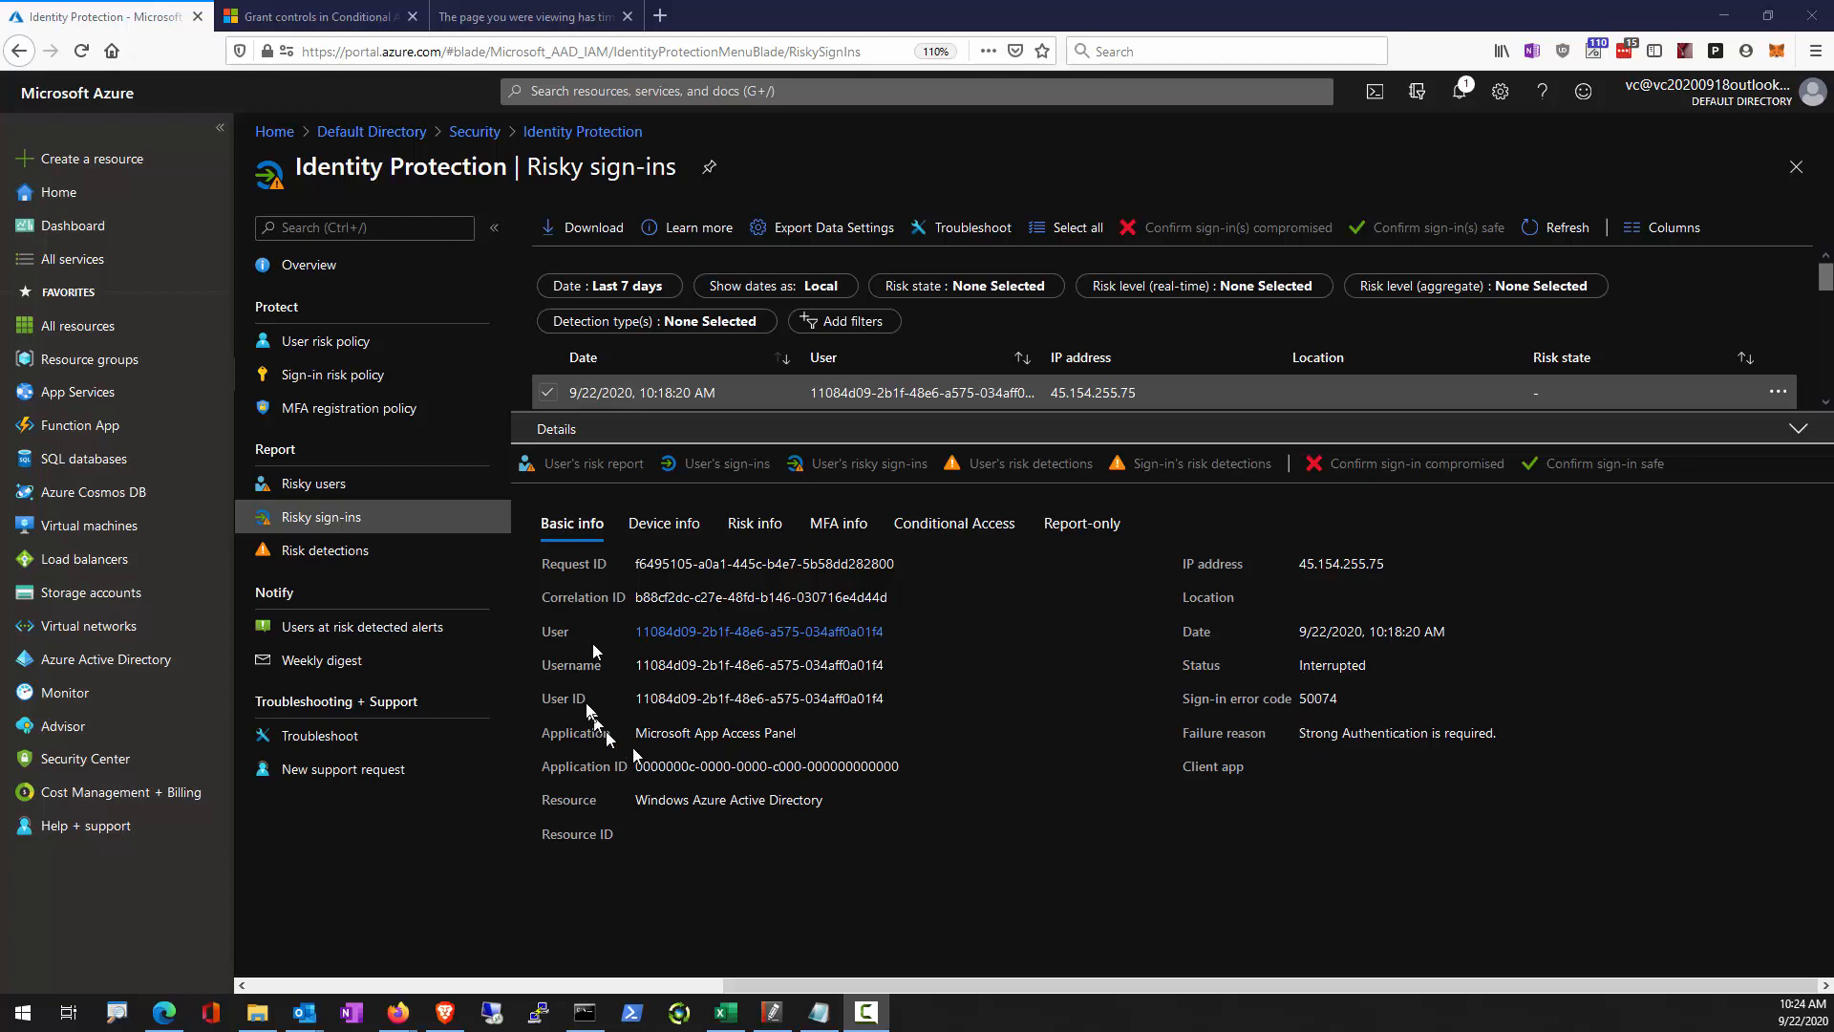
pyautogui.click(667, 635)
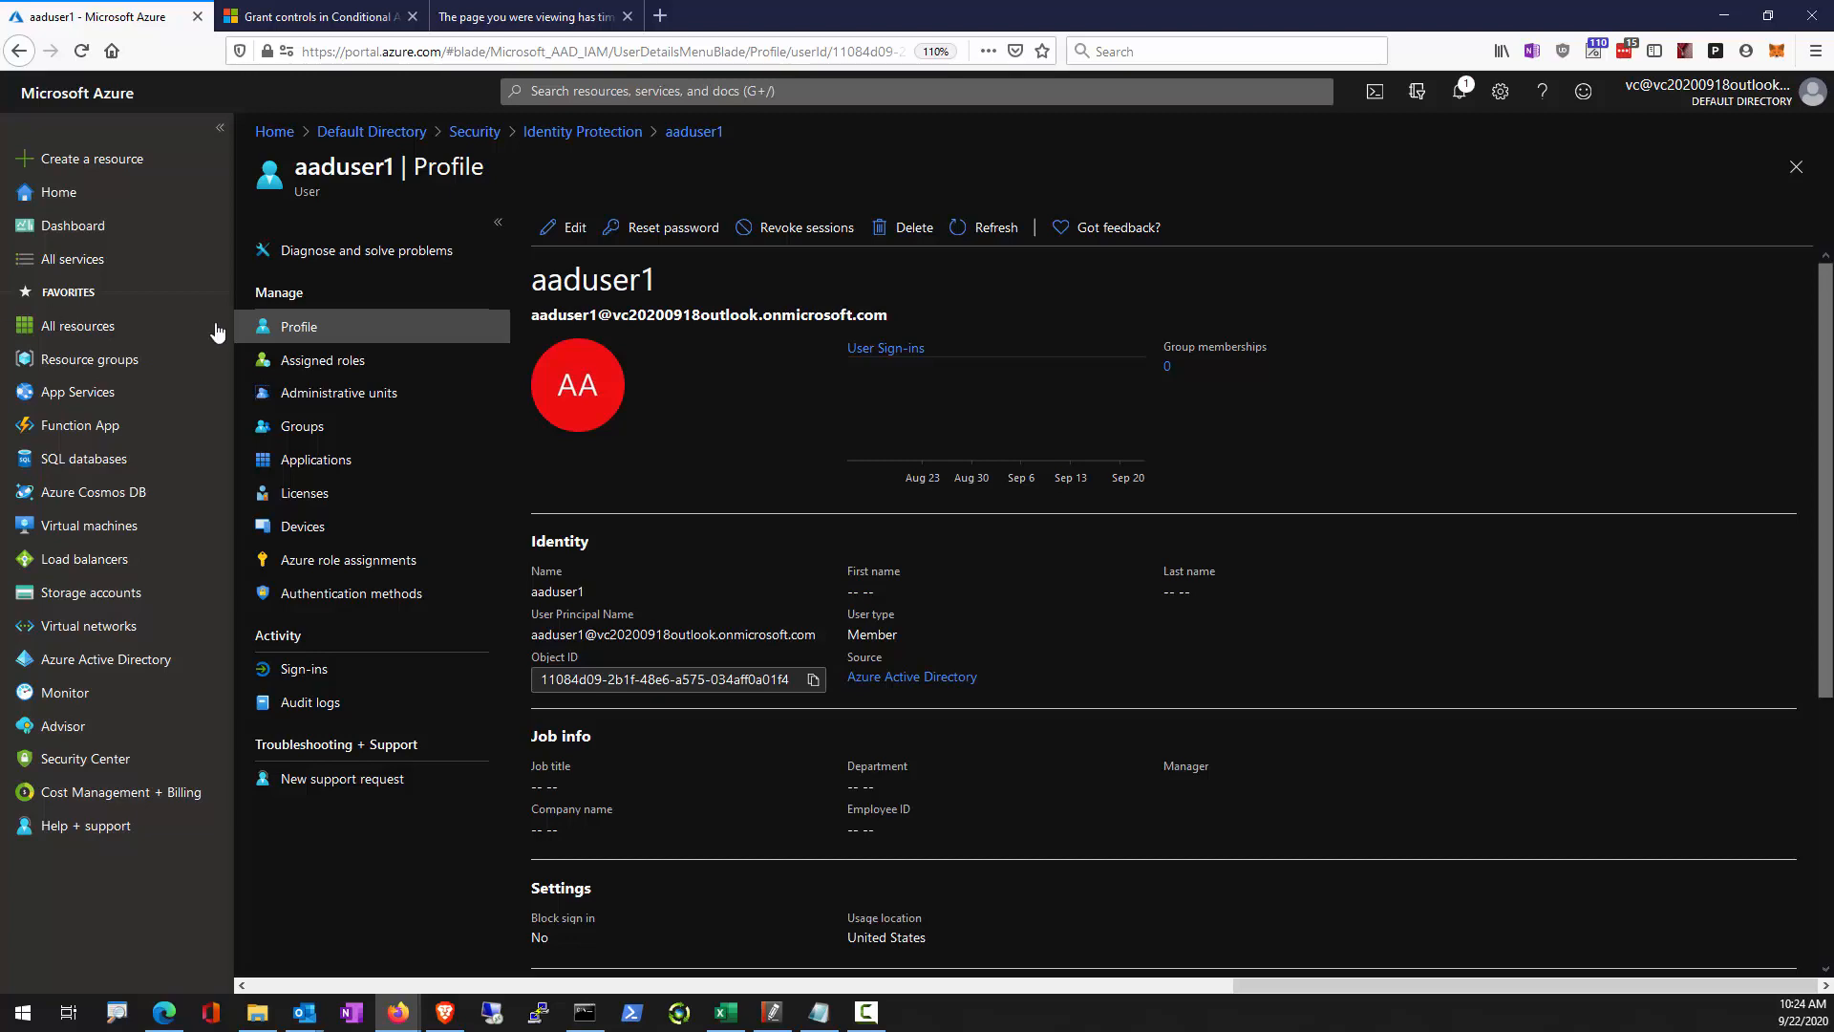
# - Turn the user risk policy's enforcement Off and save it
pyautogui.click(564, 140)
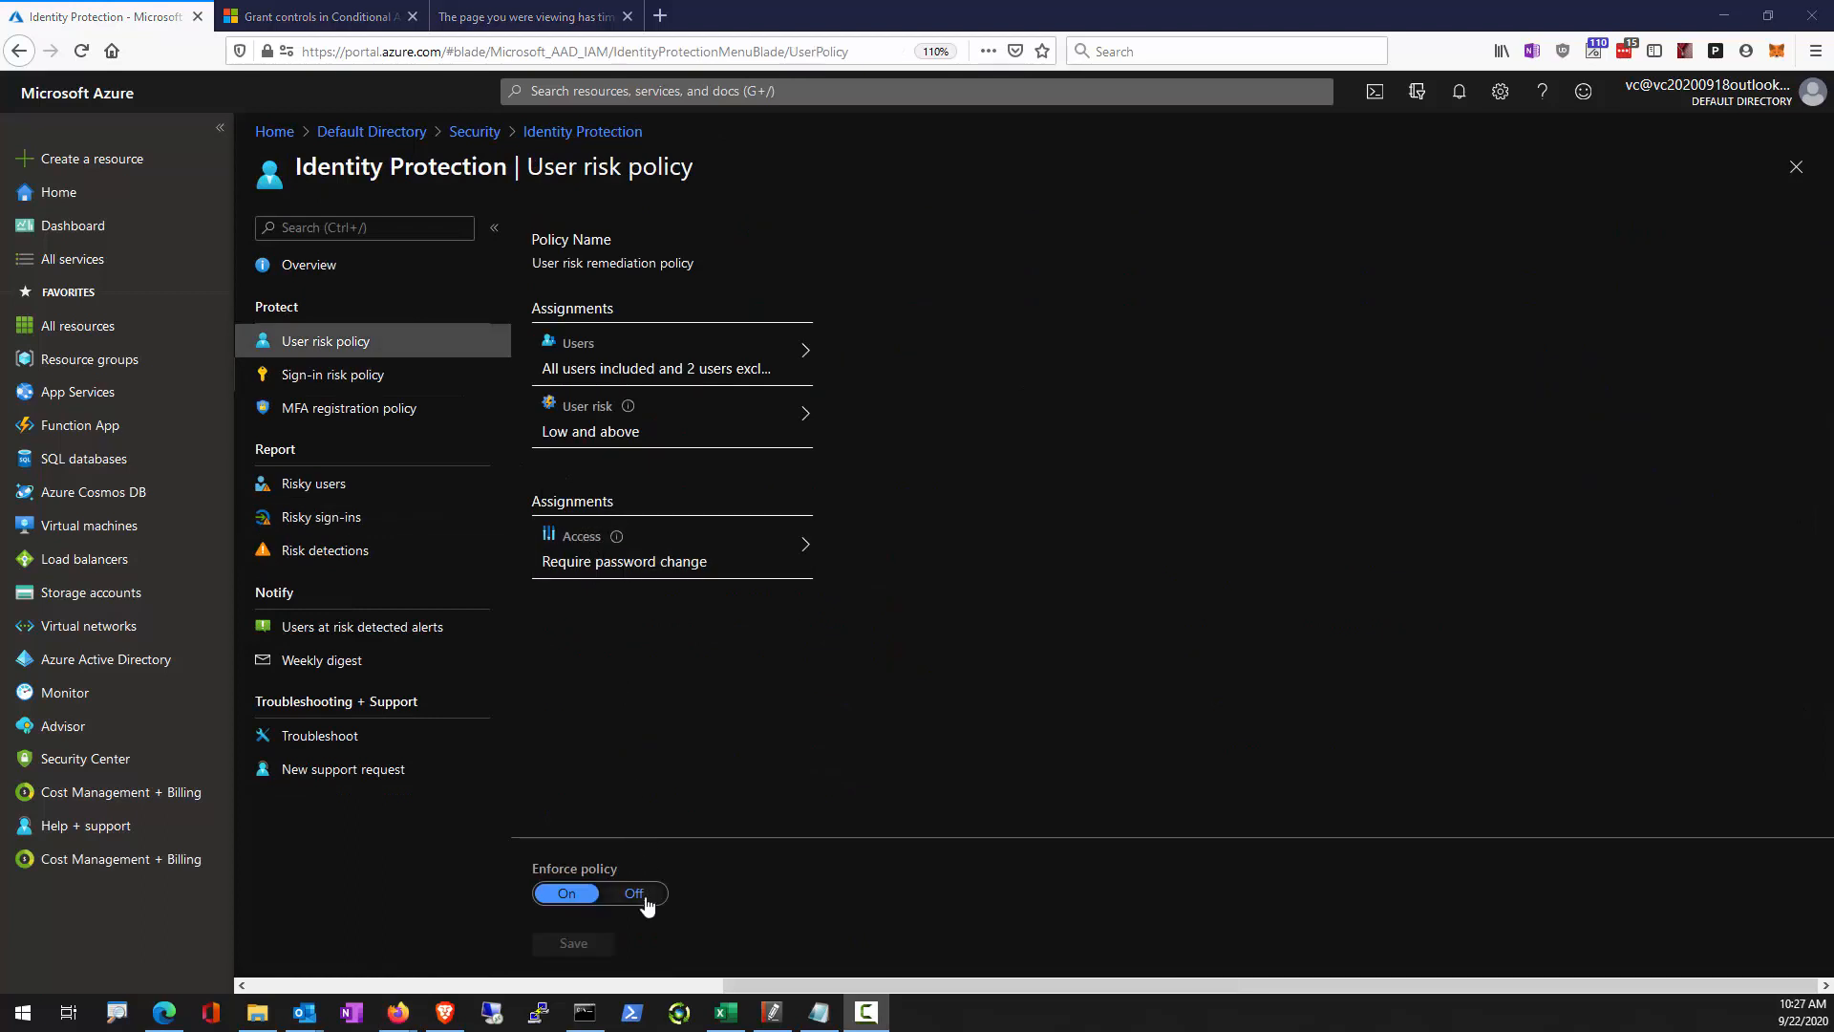
pyautogui.click(633, 893)
pyautogui.click(602, 944)
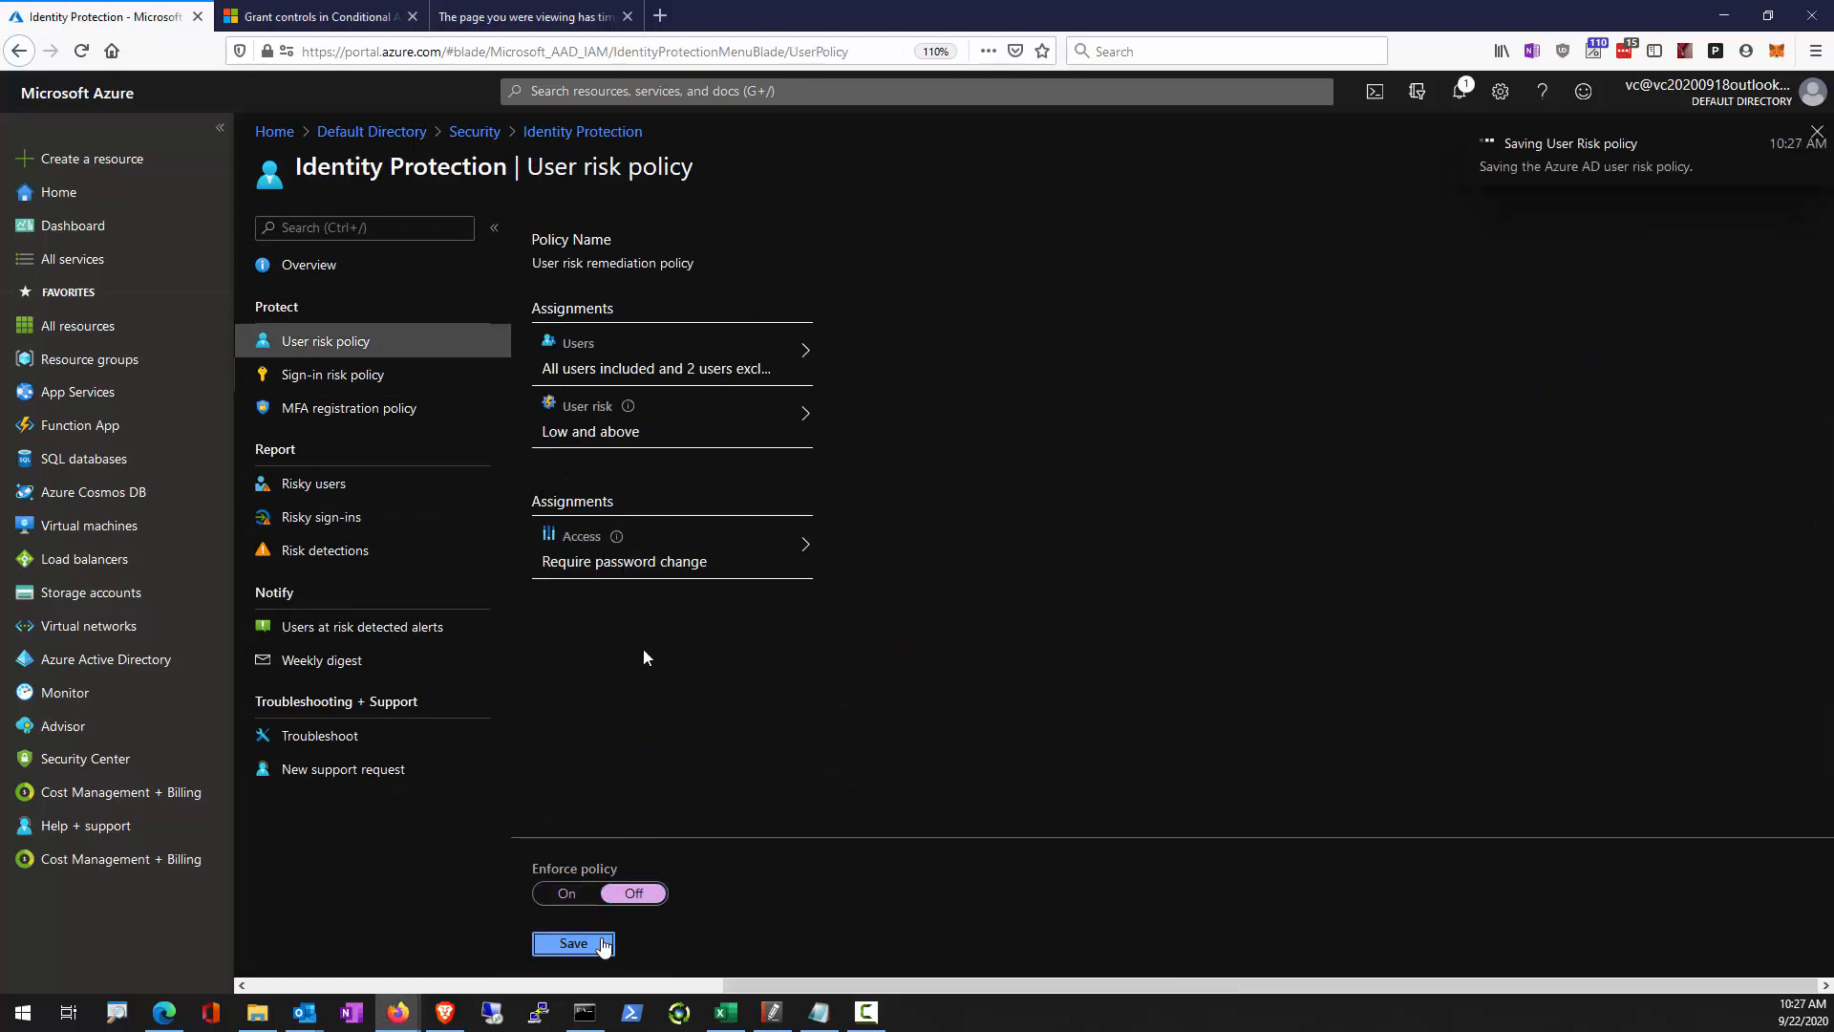
# - Turn the sign-in risk policy's enforcement Off, save it, and go to Resource groups
pyautogui.click(287, 375)
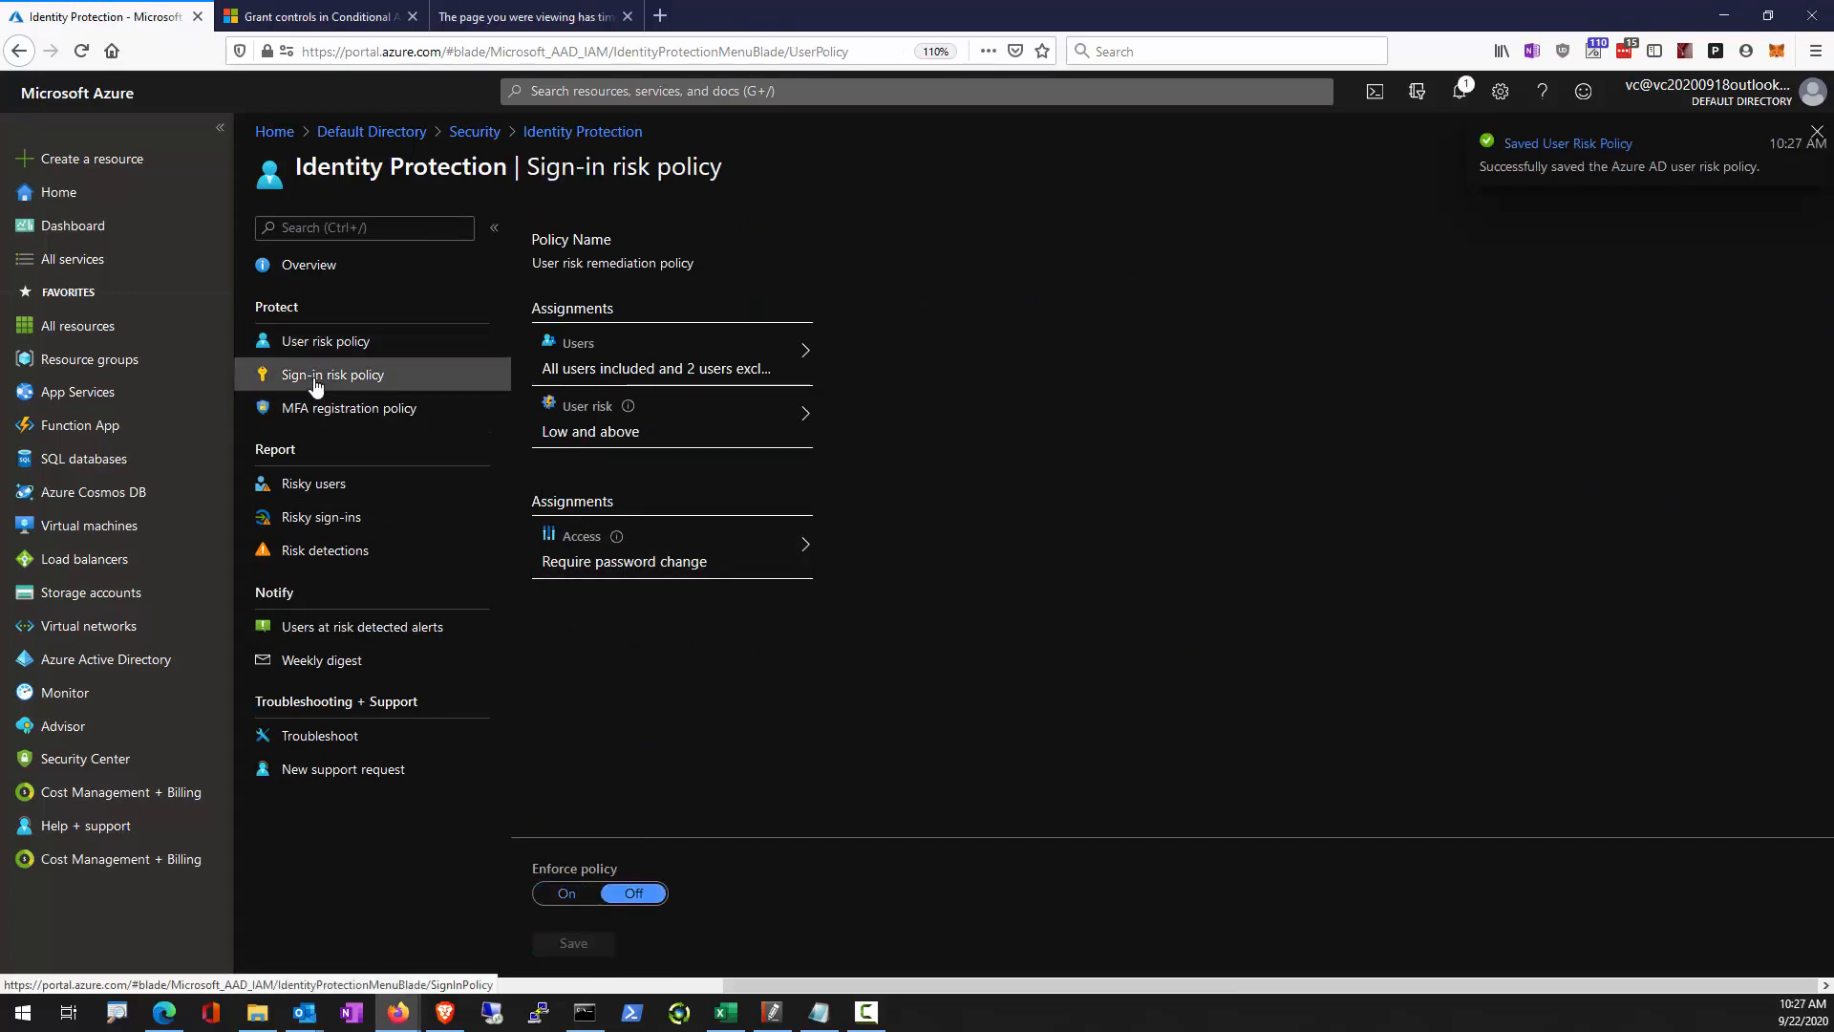
pyautogui.click(633, 893)
pyautogui.click(547, 943)
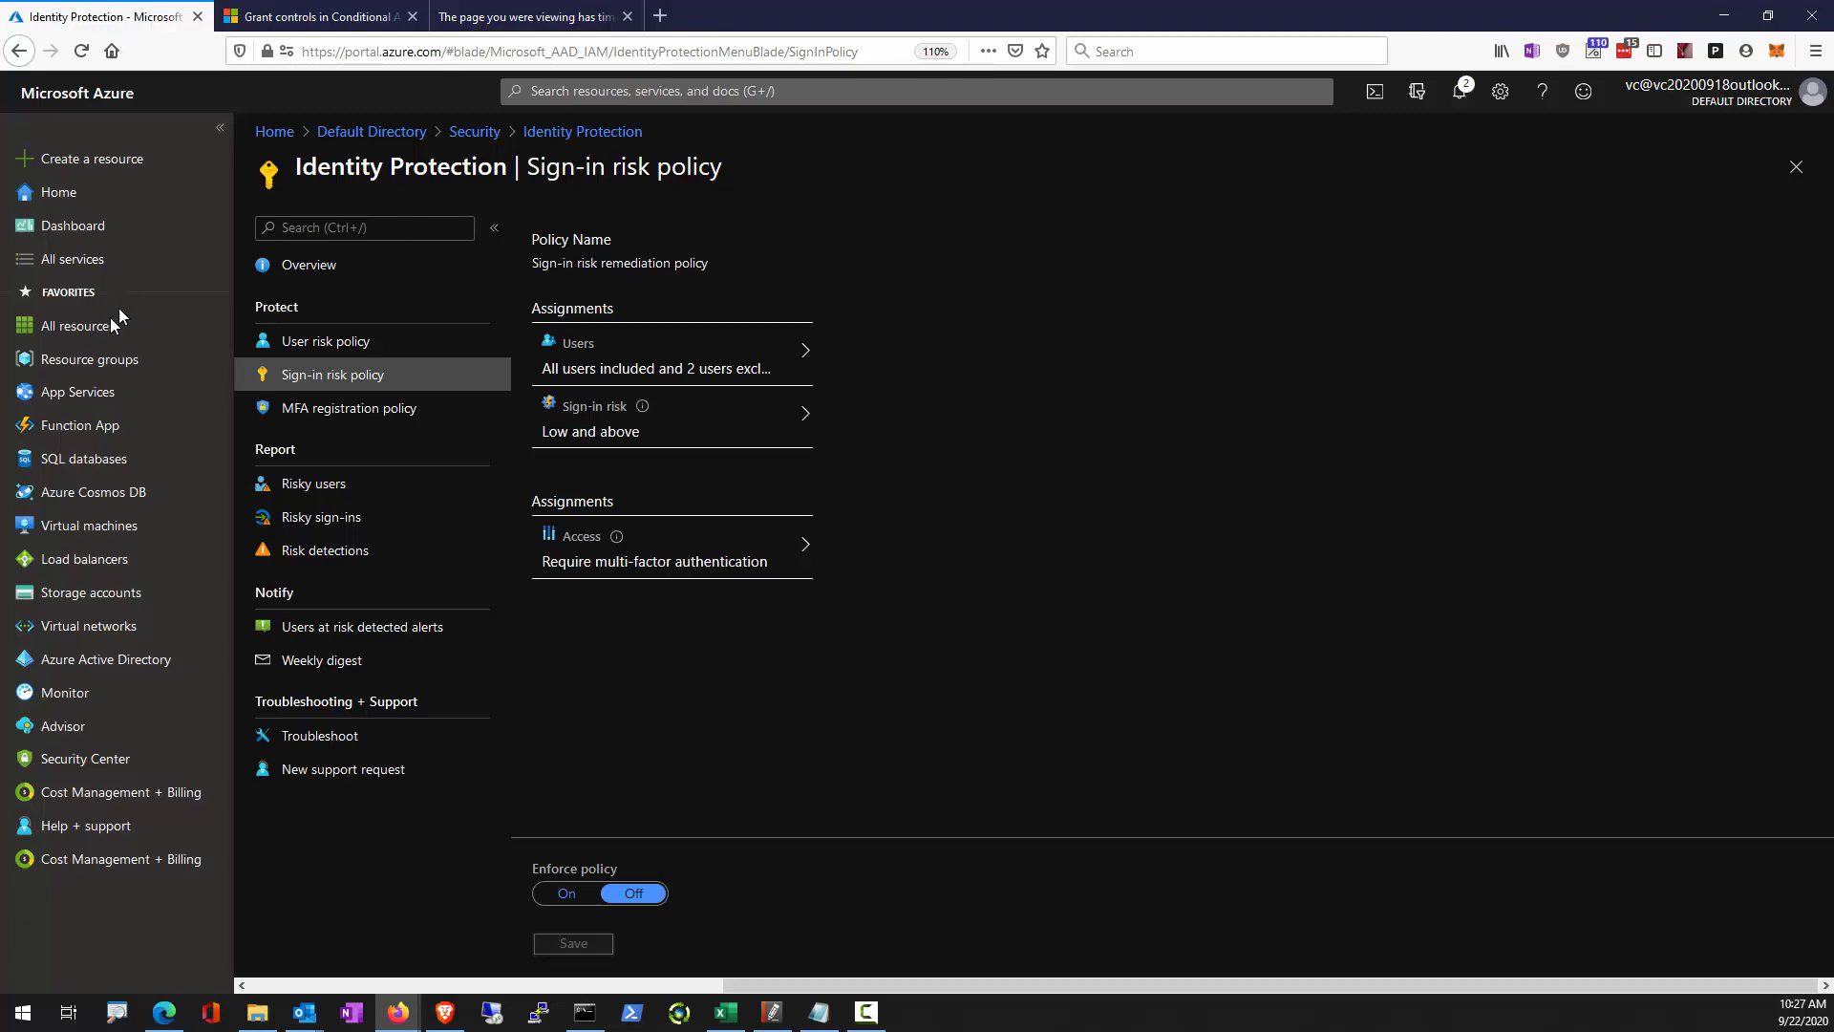
pyautogui.click(89, 360)
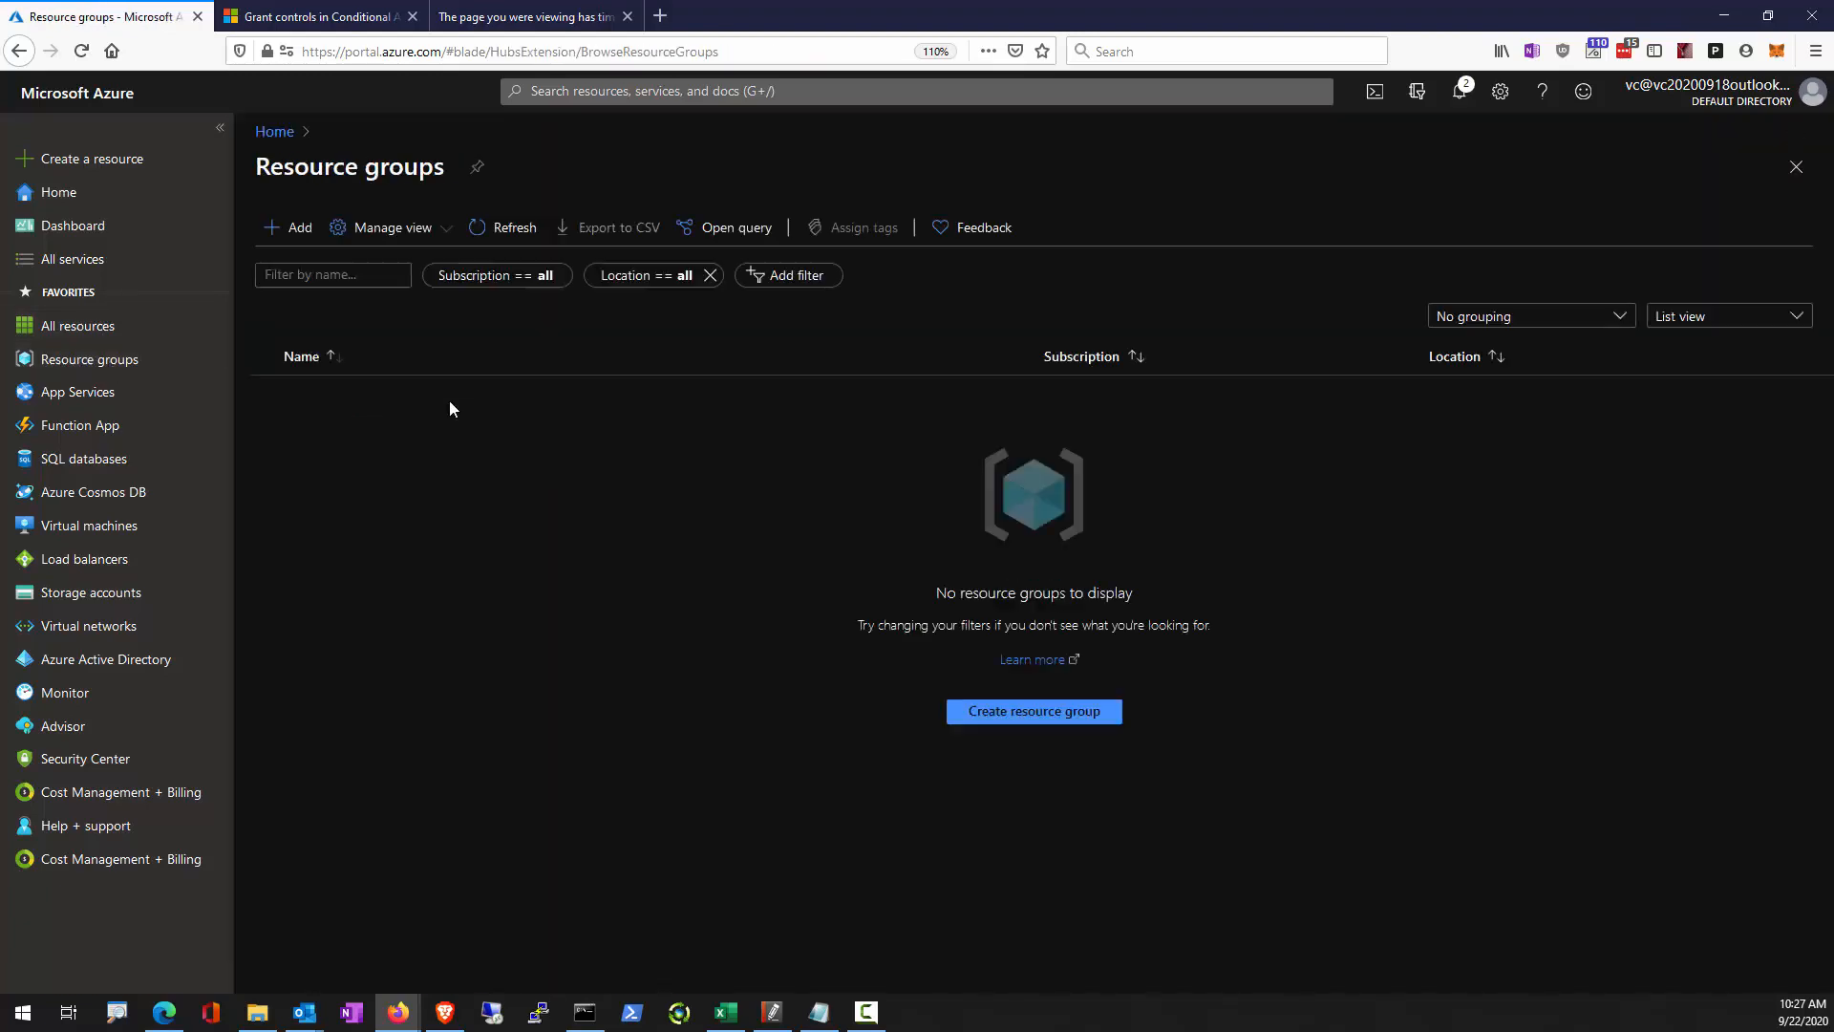